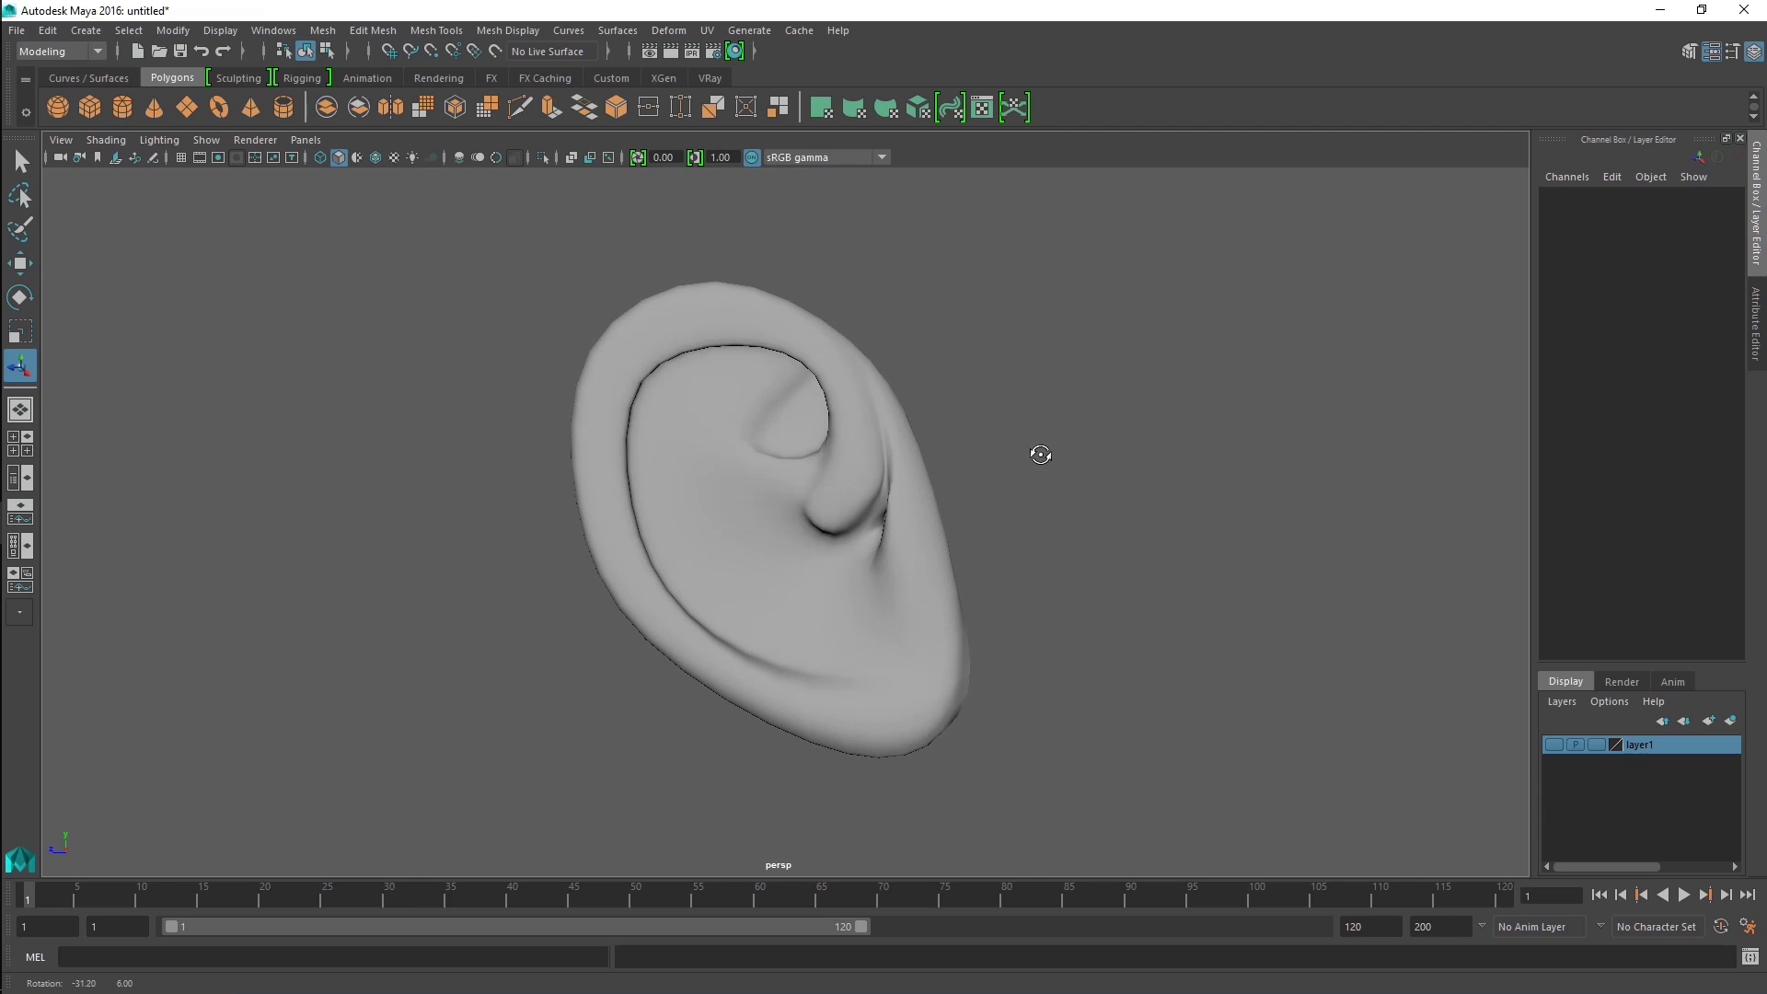
# Orbit the finished ear model to a side view and select it
pyautogui.moveTo(1038, 453)
pyautogui.keyDown('alt'); pyautogui.mouseDown()
pyautogui.moveTo(975, 433)
pyautogui.moveTo(929, 552)
pyautogui.moveTo(1247, 554)
pyautogui.moveTo(985, 562)
pyautogui.mouseUp(); pyautogui.keyUp('alt')
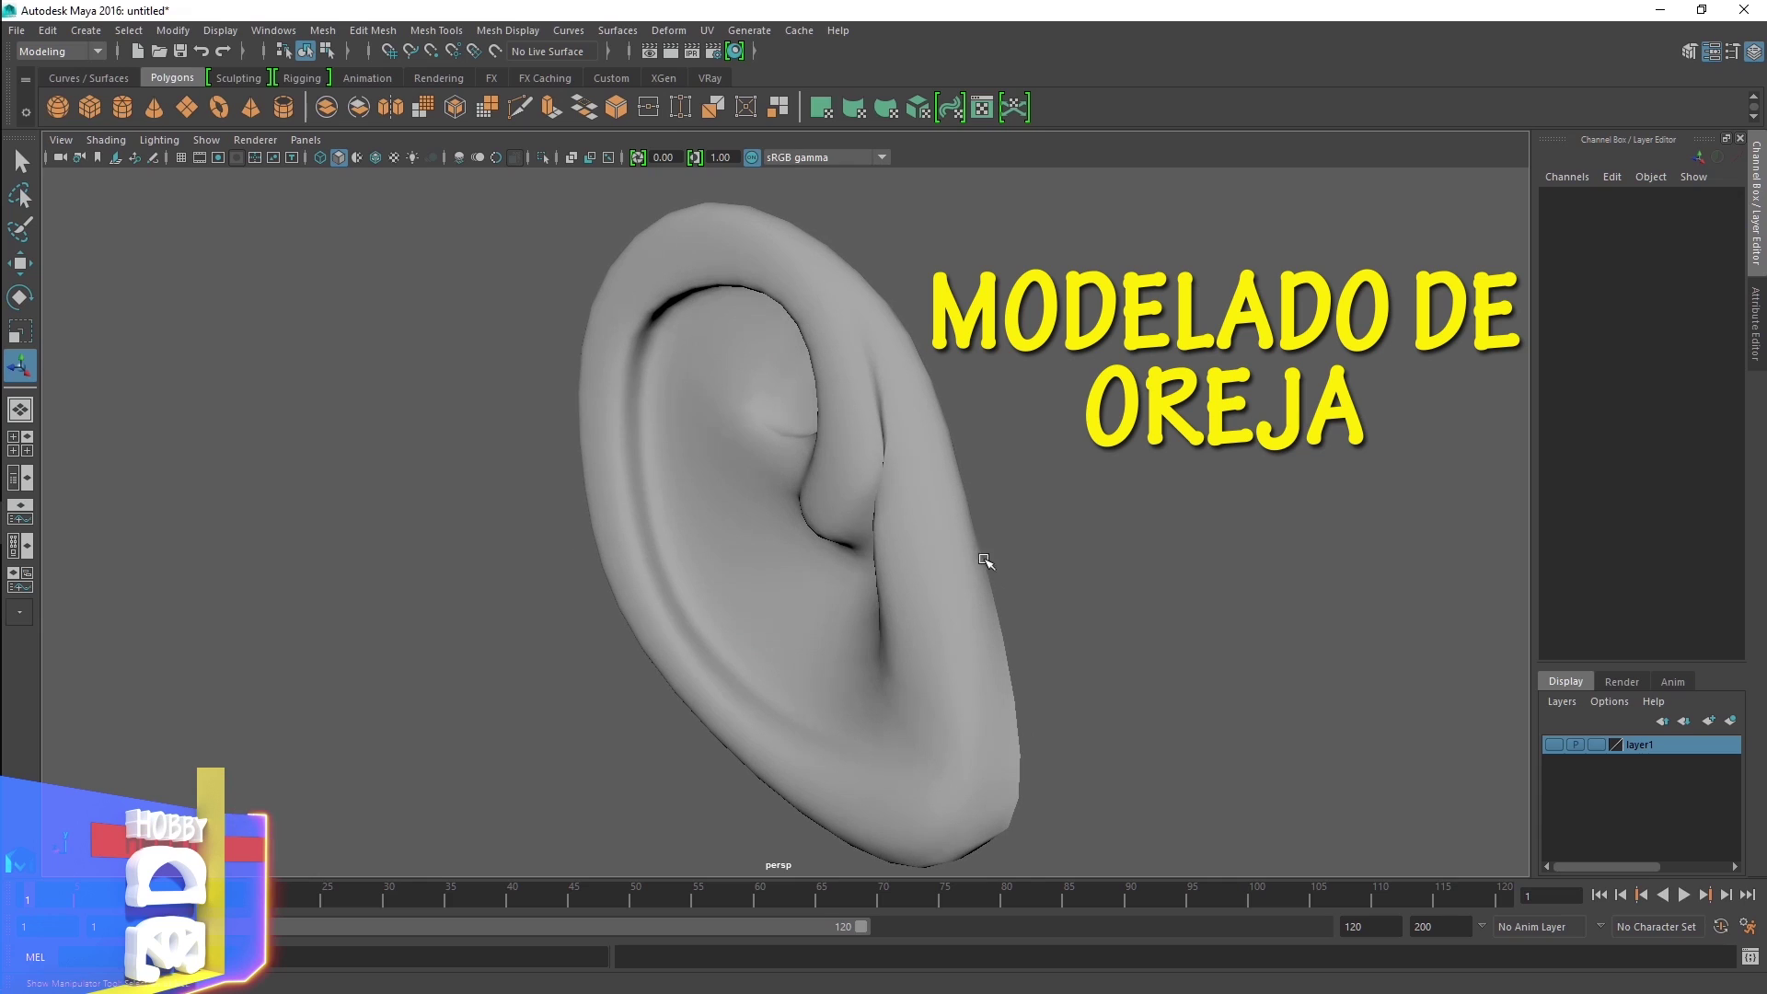
pyautogui.click(946, 570)
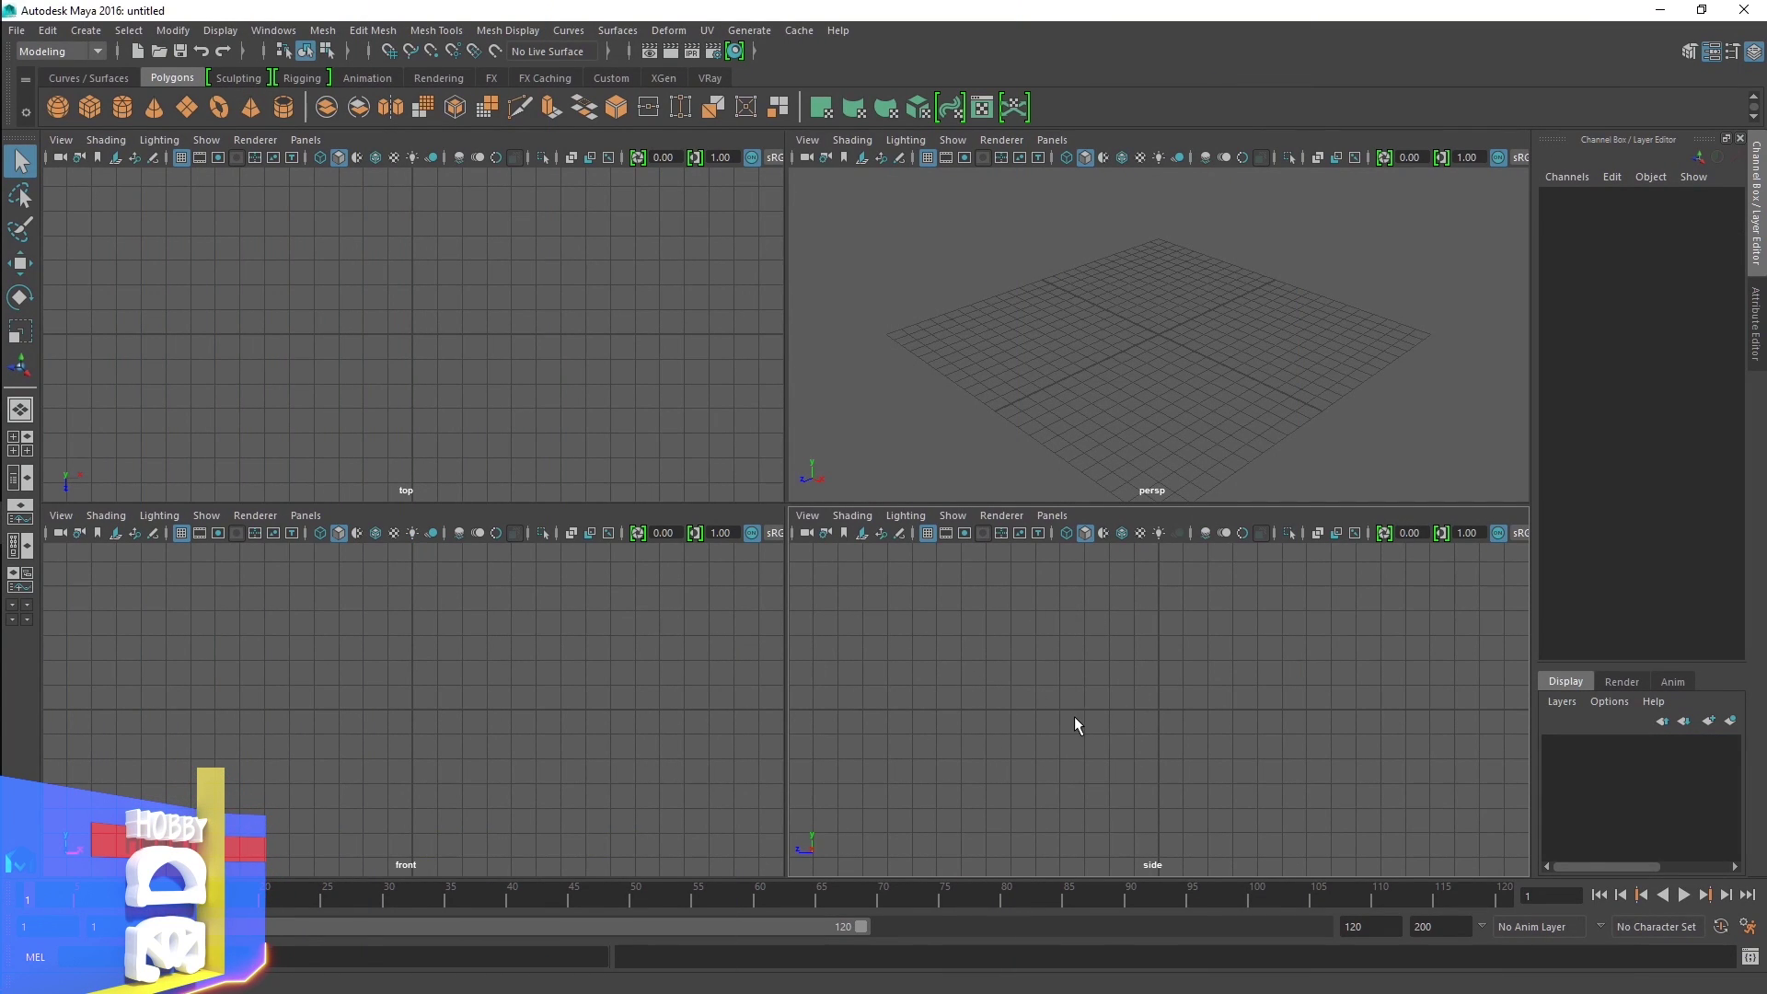
# Maximize the side view and import Oreja+color.png from the OREJA folder as an image plane
pyautogui.press('space')
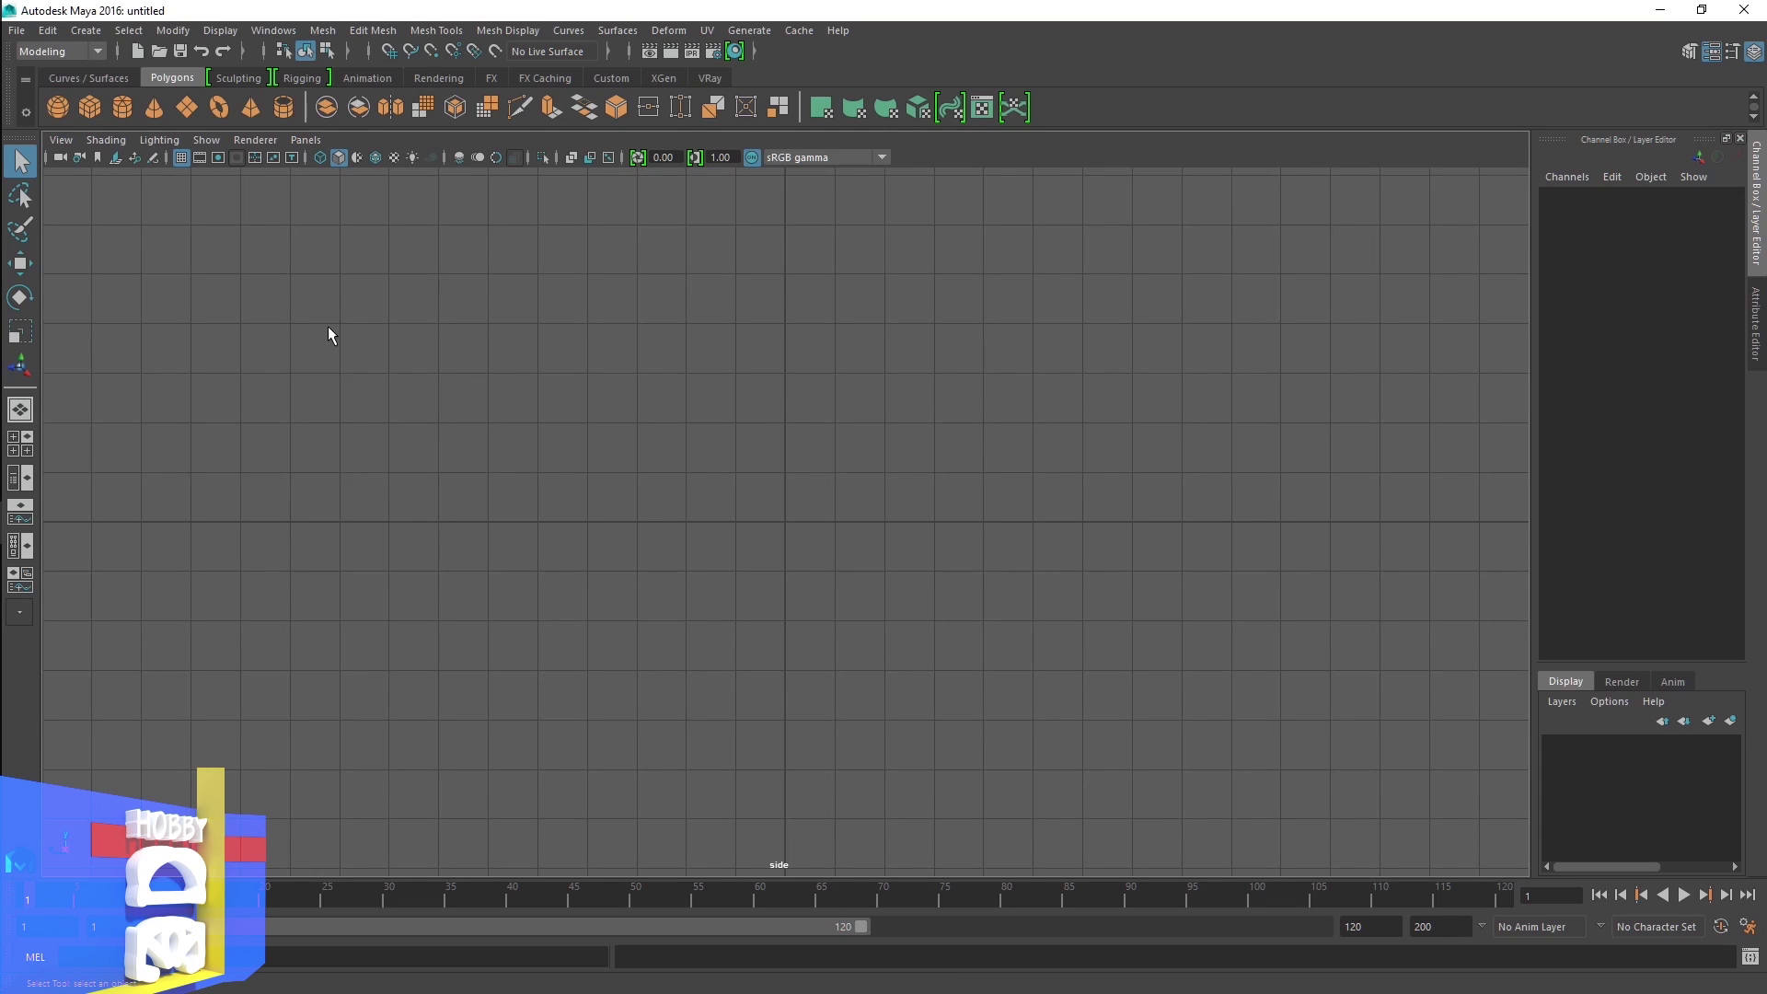
pyautogui.click(68, 136)
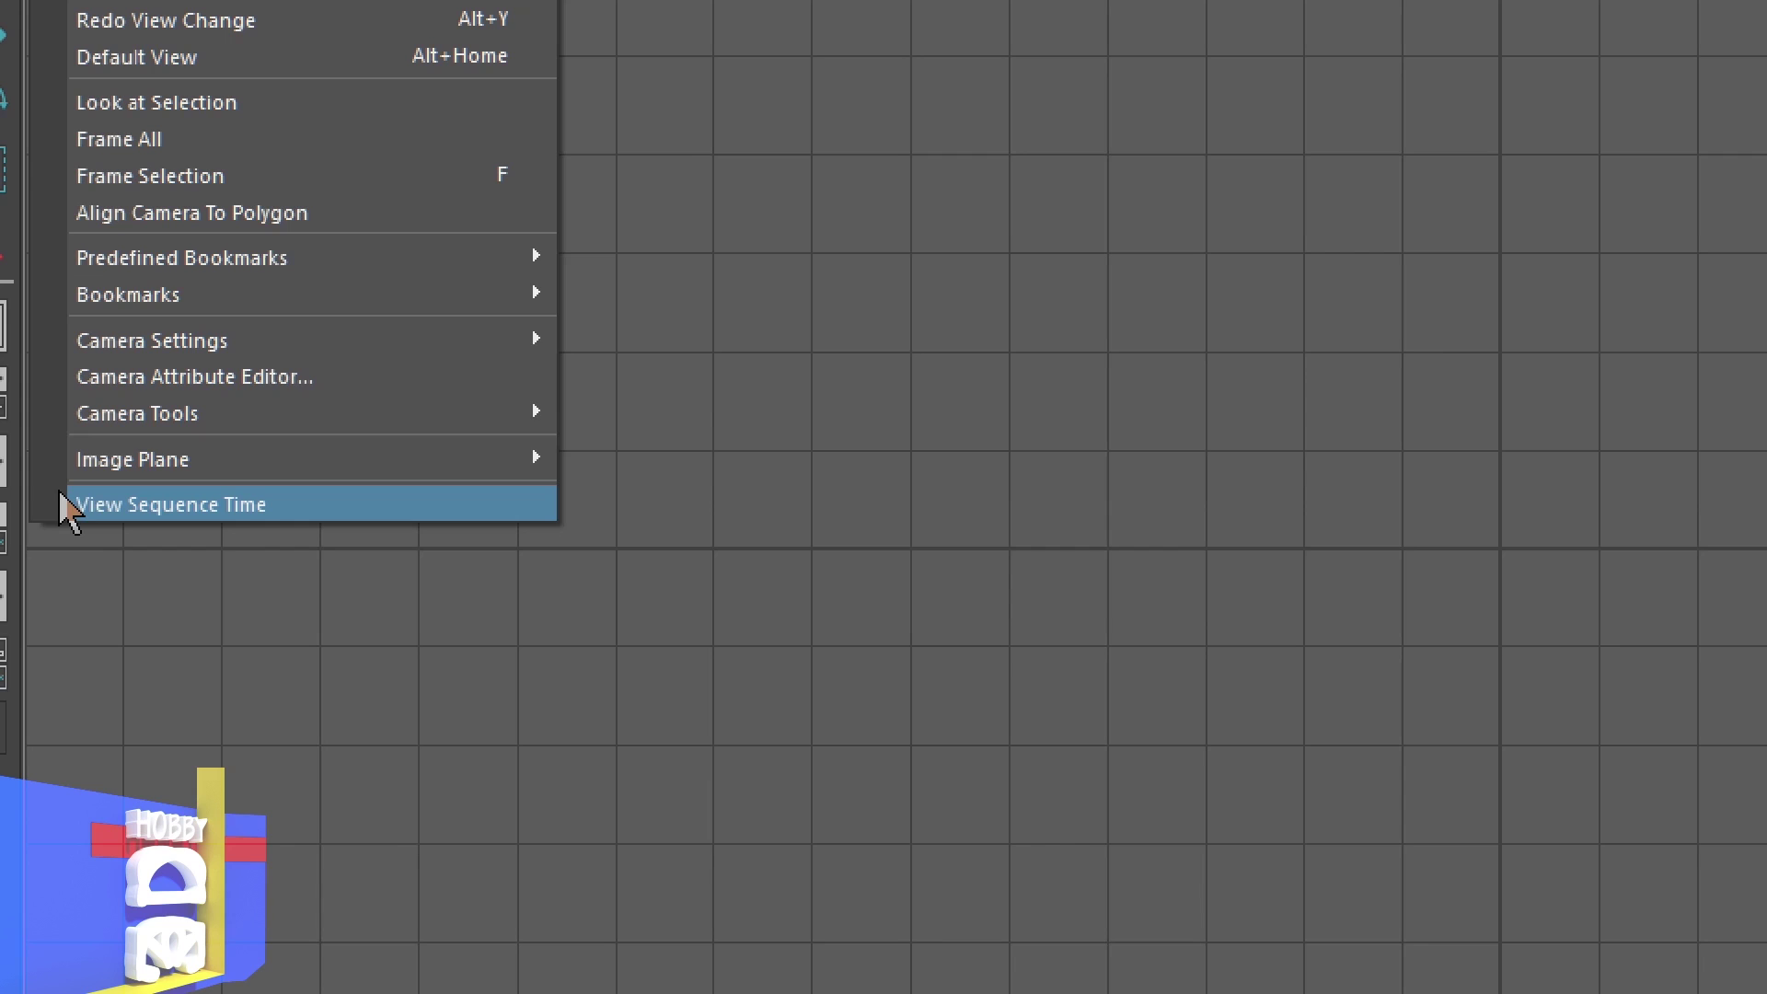
pyautogui.moveTo(133, 458)
pyautogui.click(871, 504)
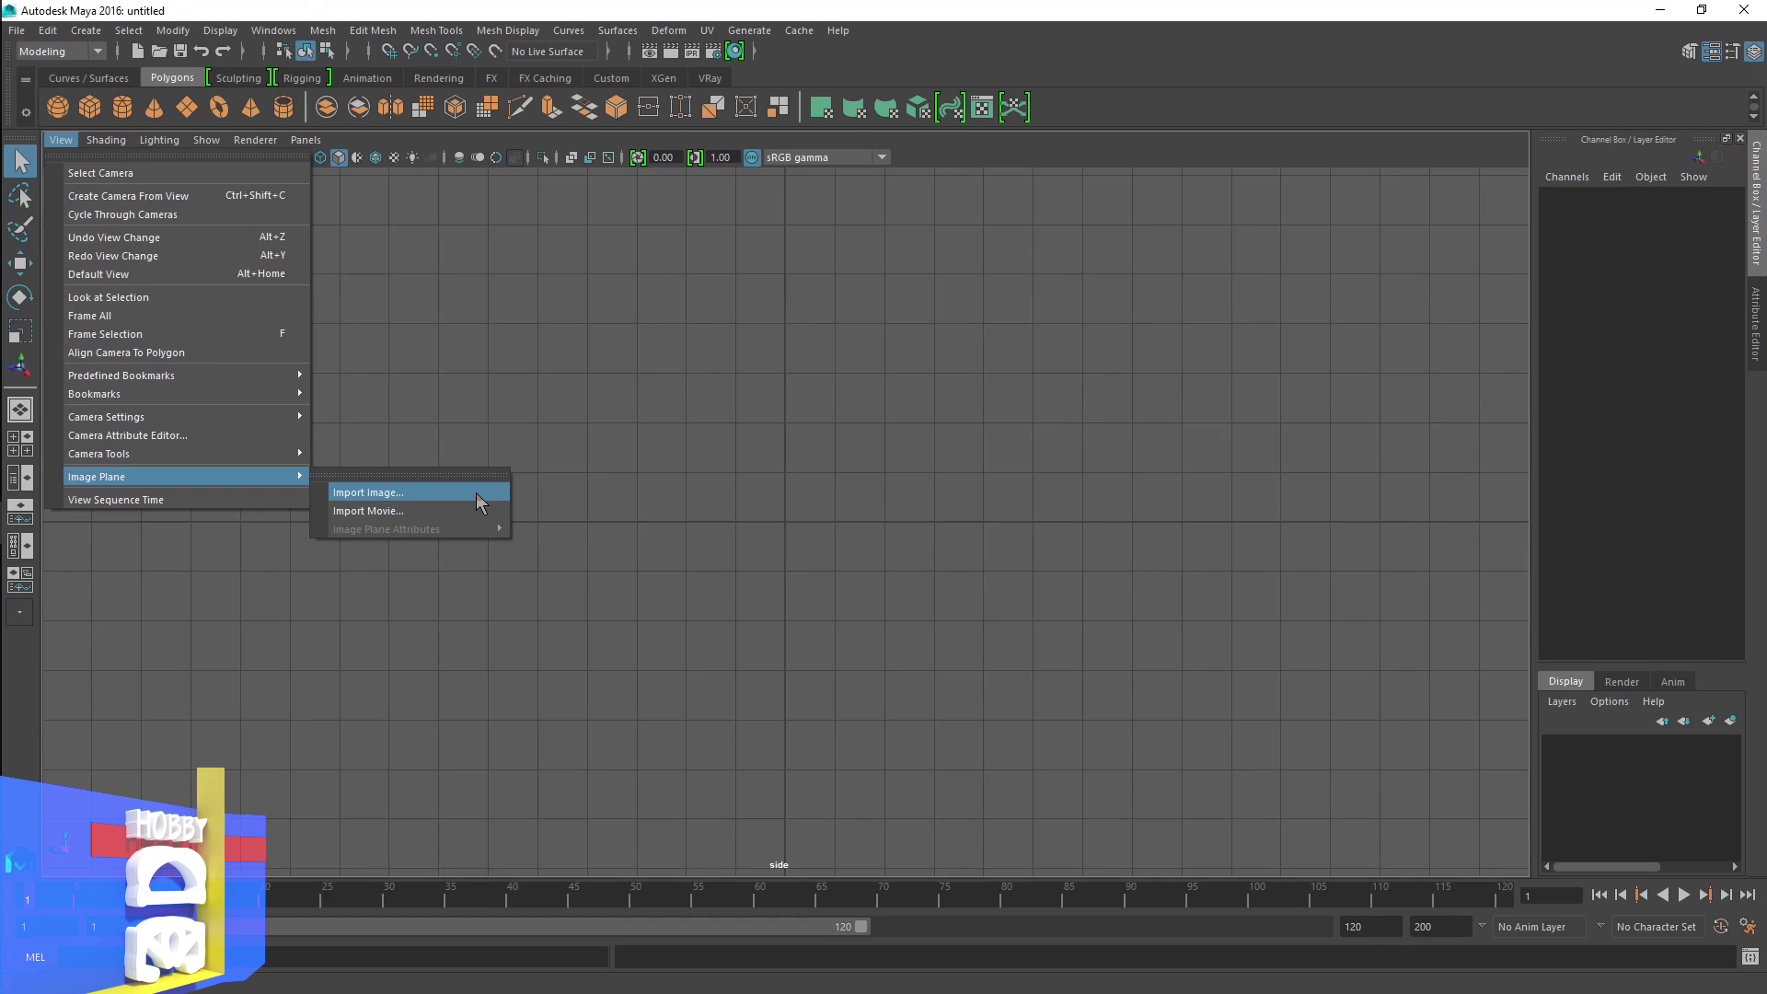
pyautogui.click(894, 491)
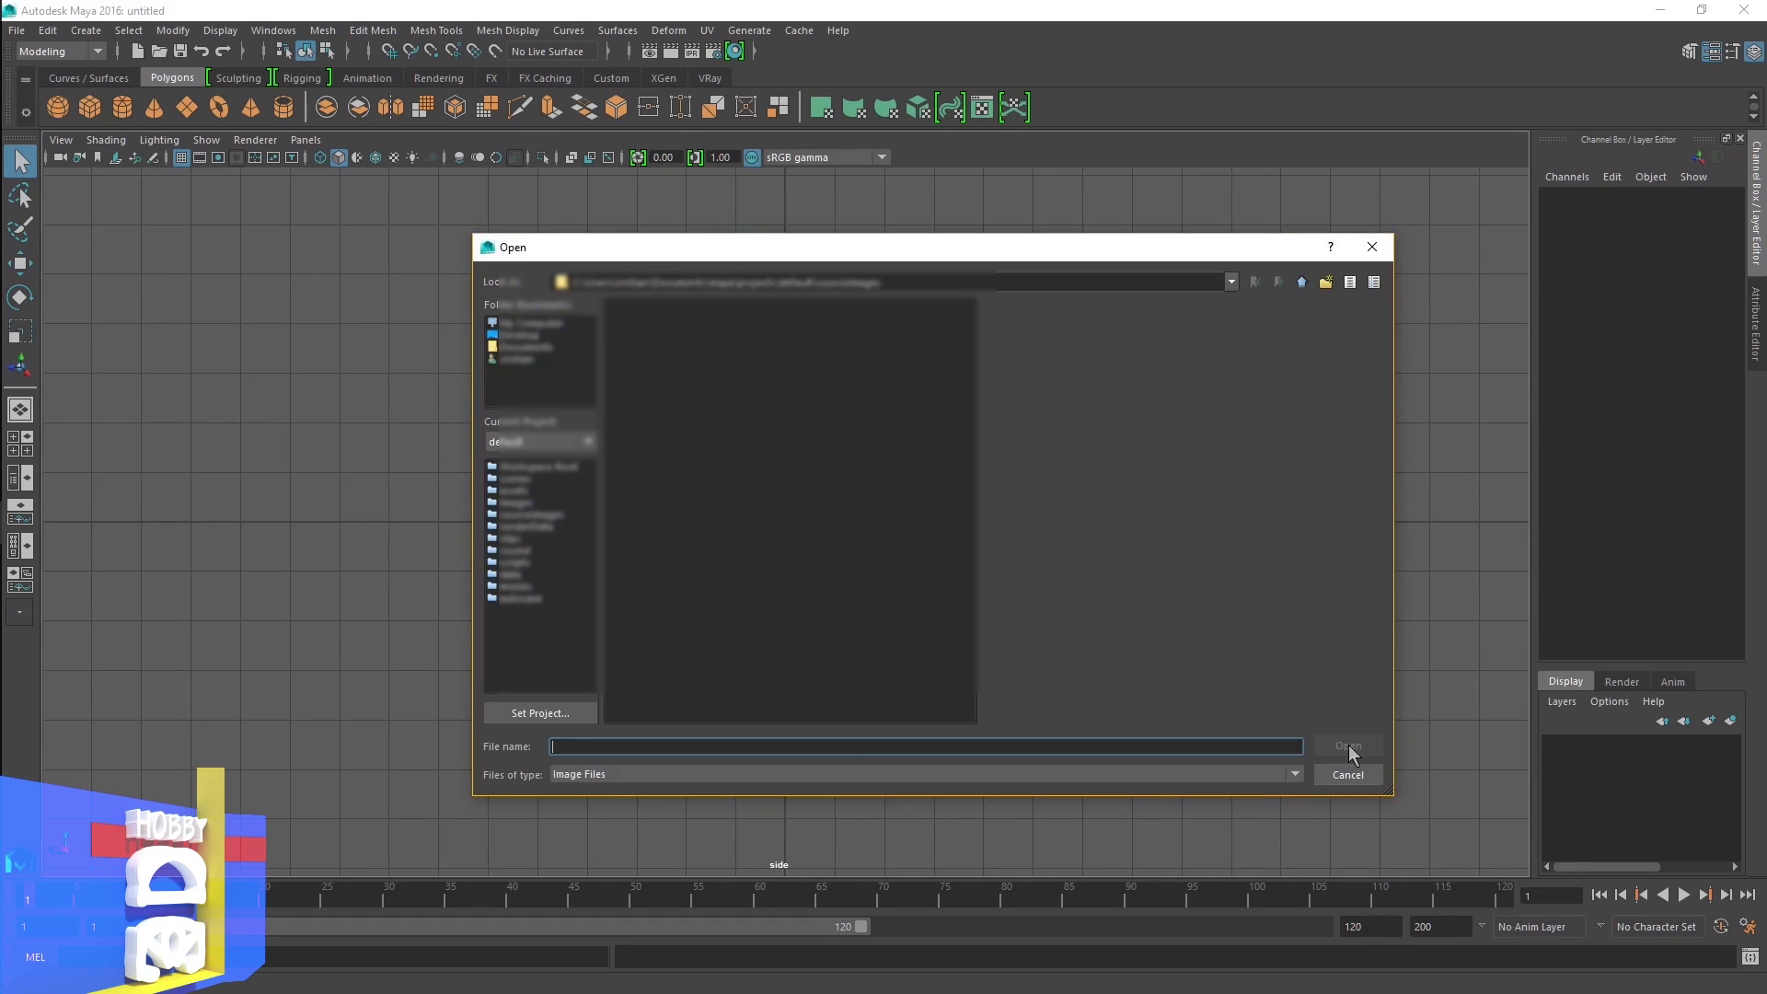
pyautogui.click(521, 337)
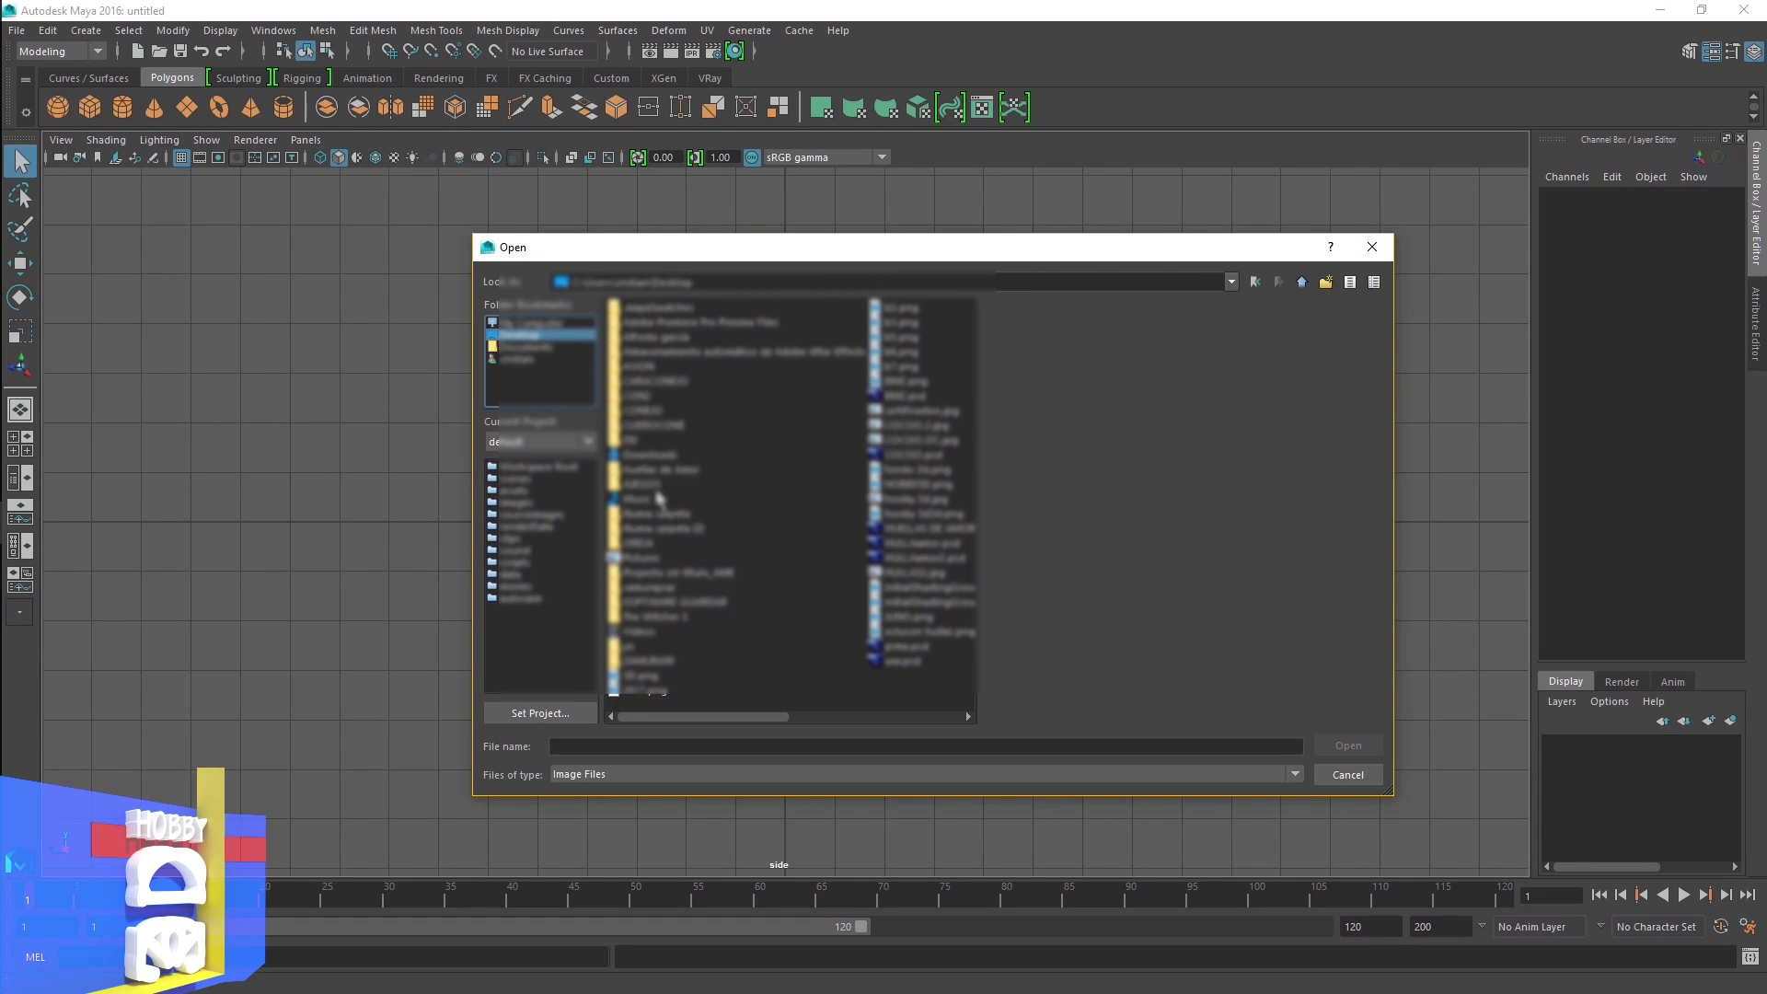
pyautogui.click(647, 544)
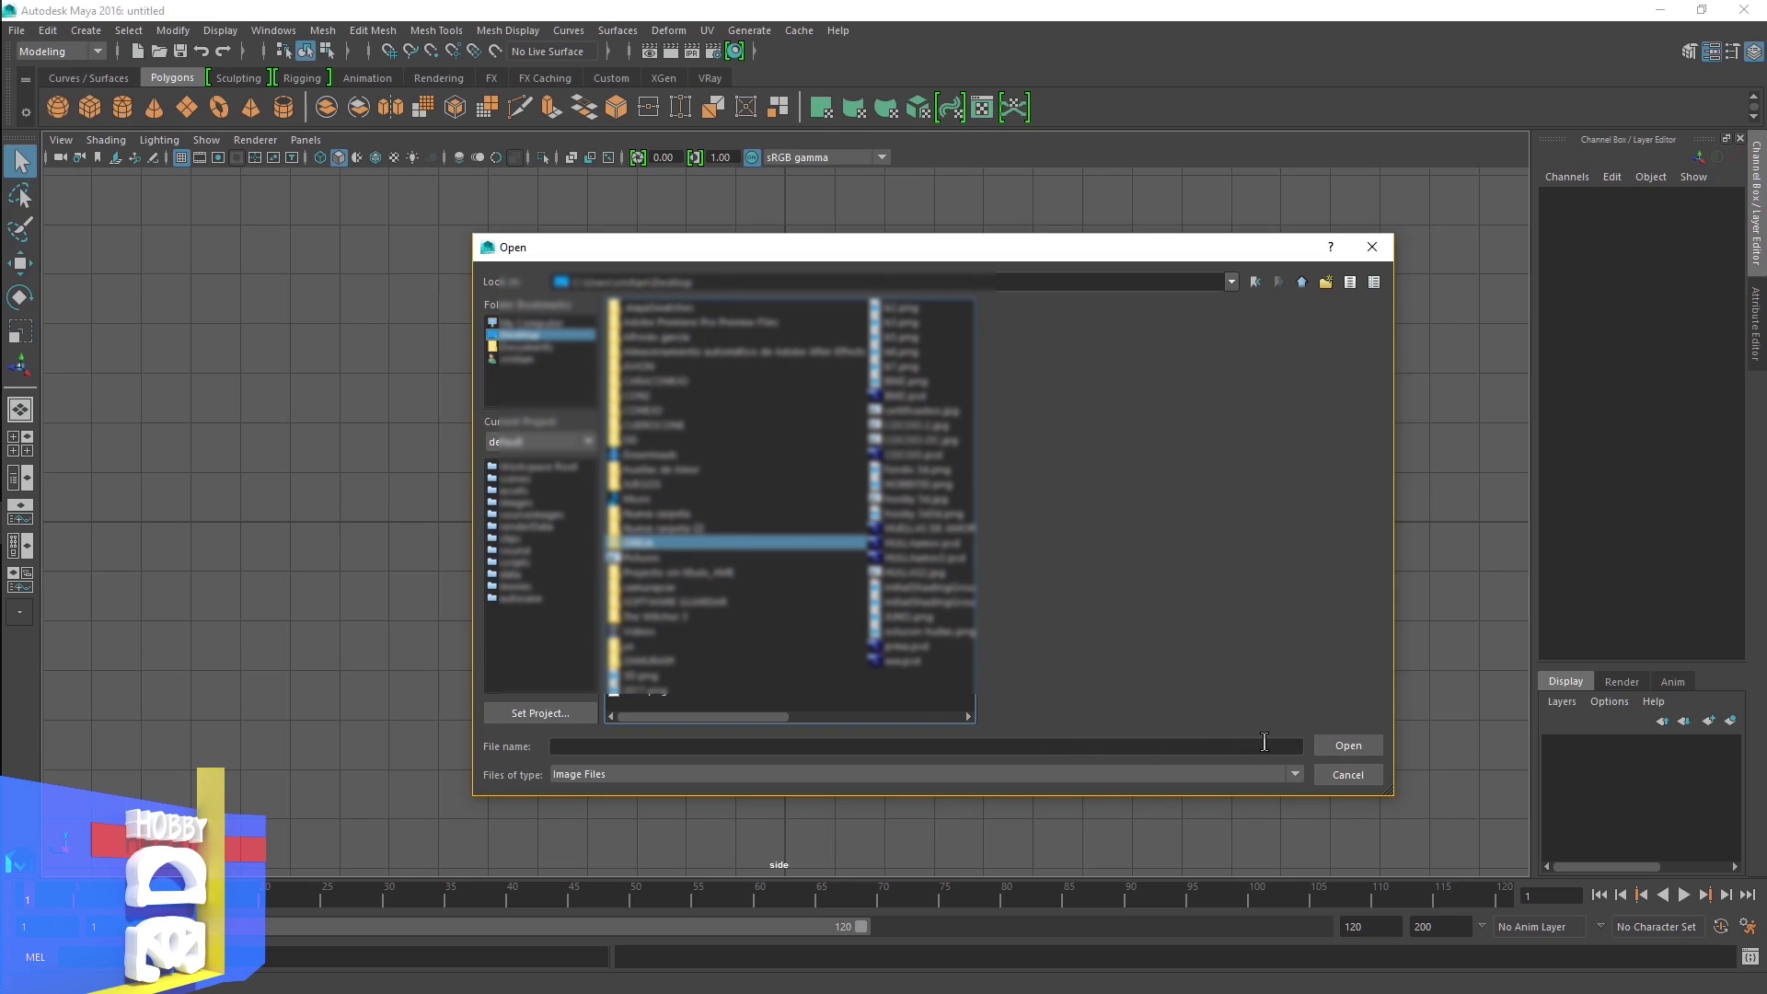
pyautogui.click(1344, 746)
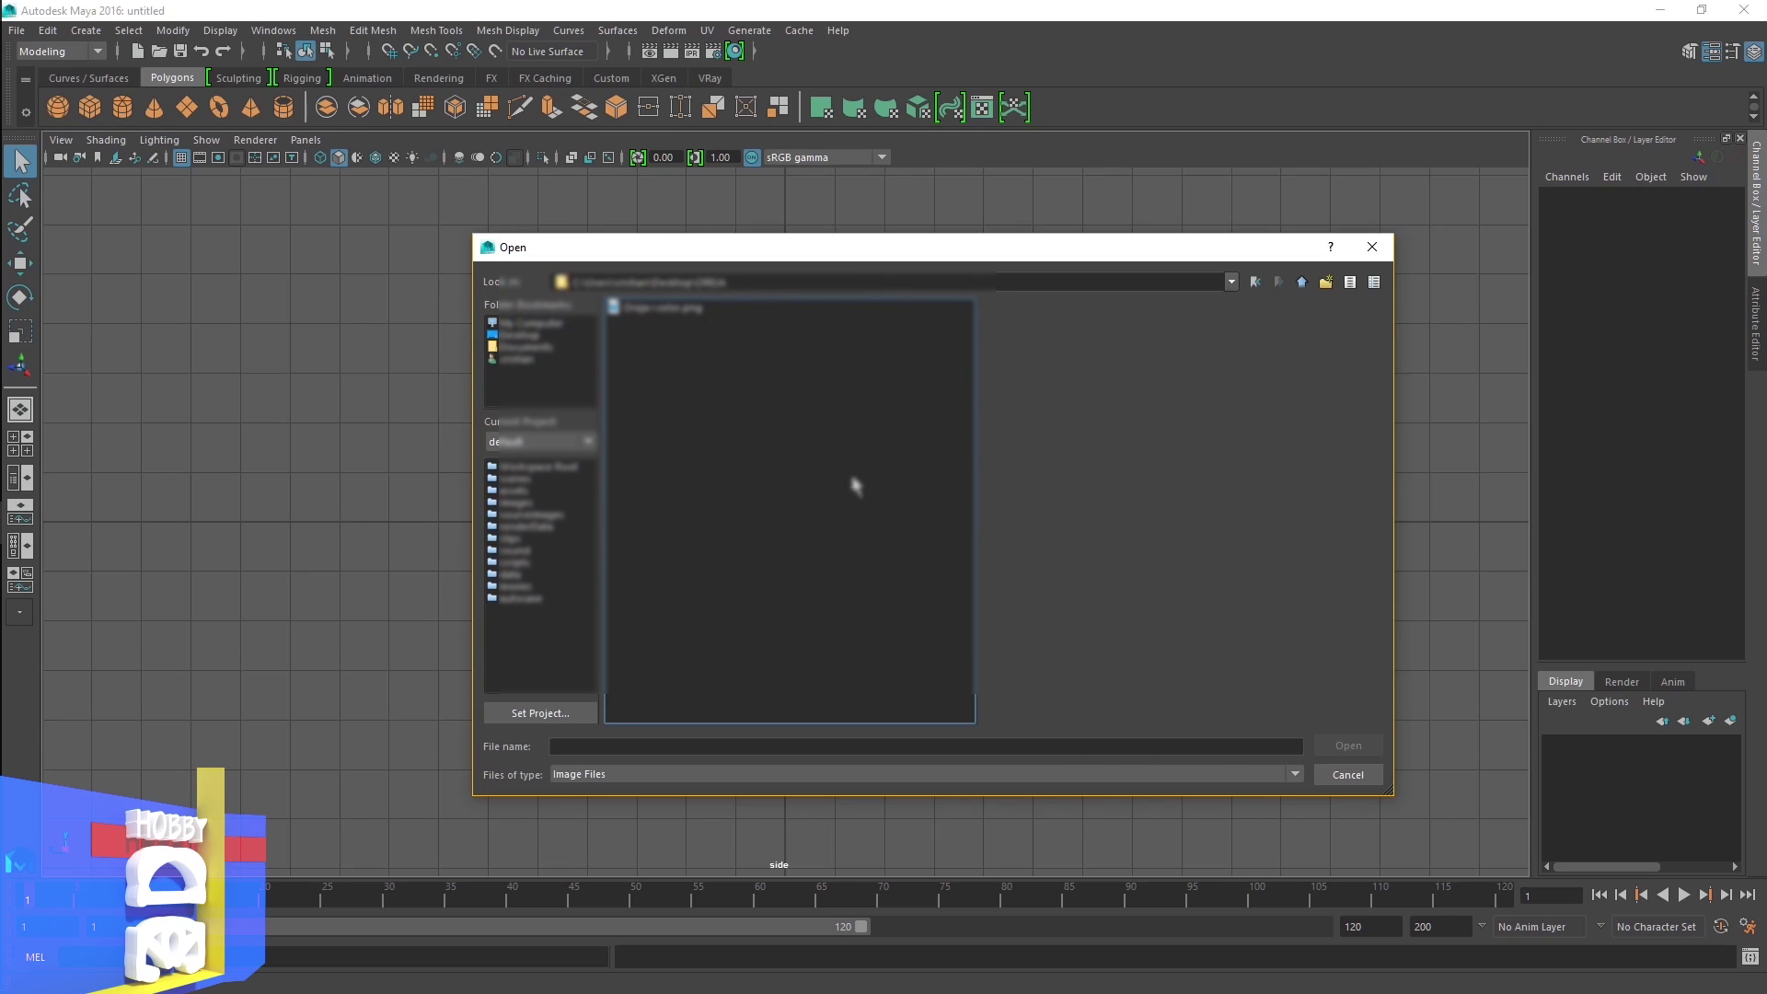
pyautogui.click(678, 306)
pyautogui.click(1333, 744)
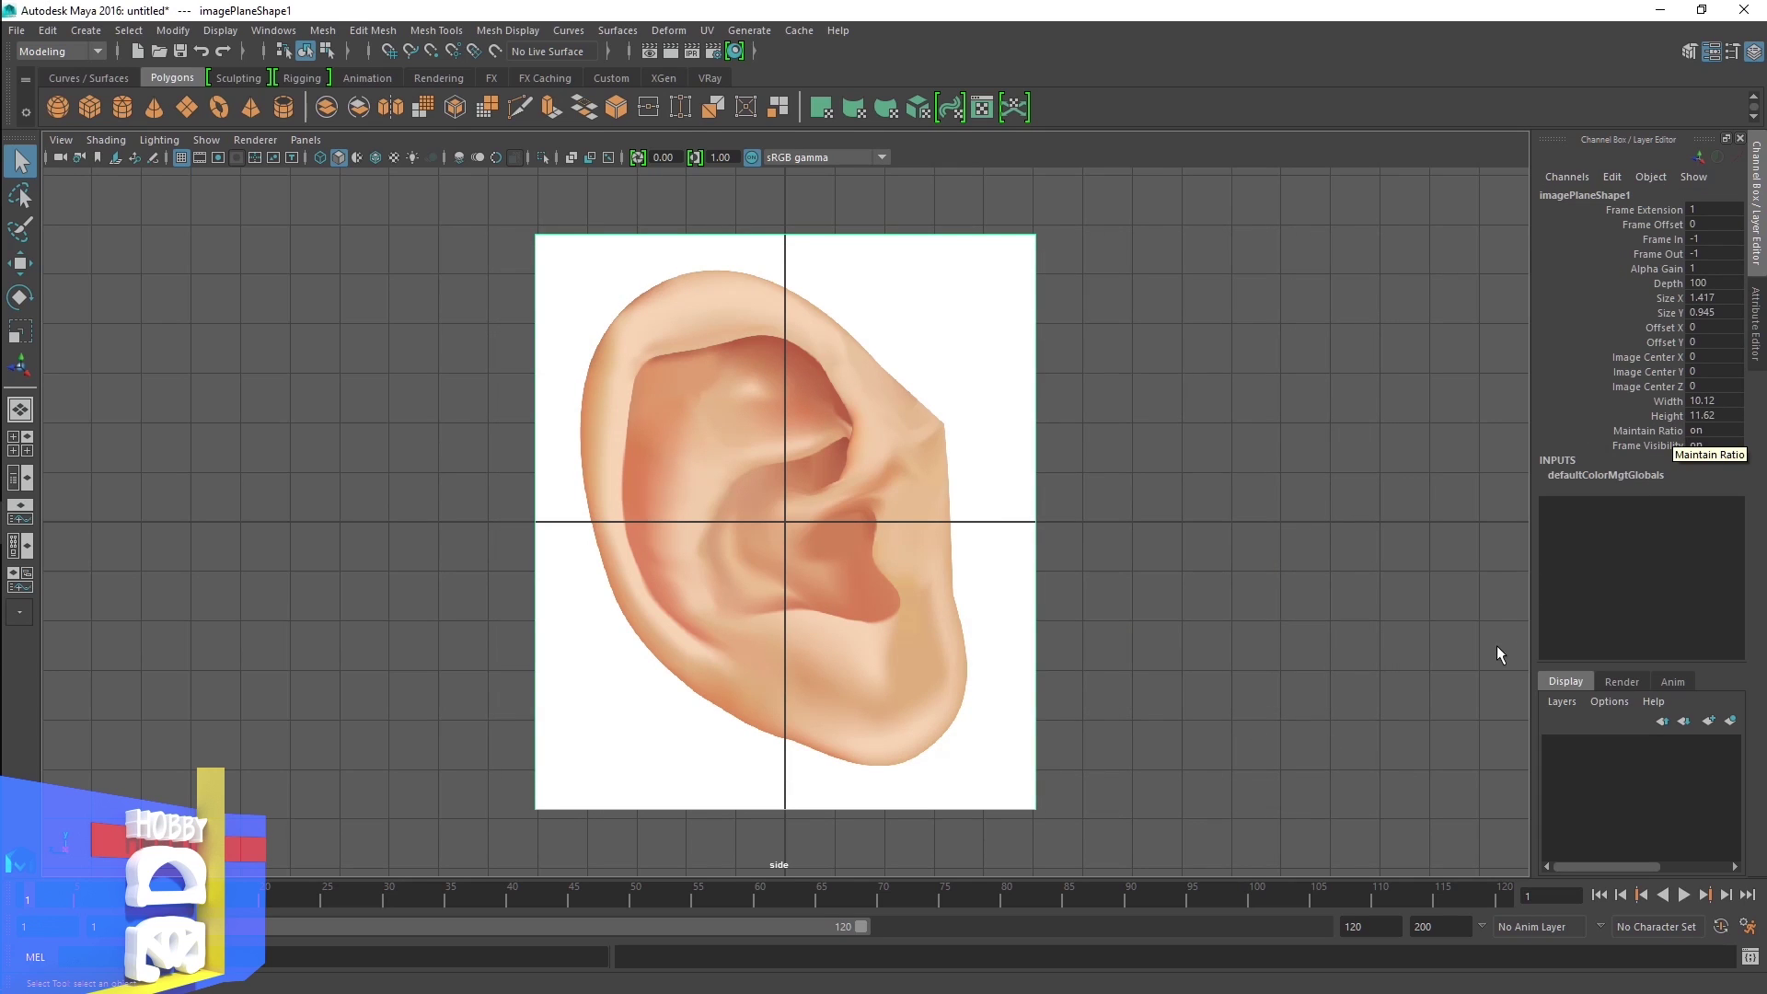
# Put the image plane on a new layer, lower its Alpha Gain to about 0.2, and hide the grid
pyautogui.click(1734, 720)
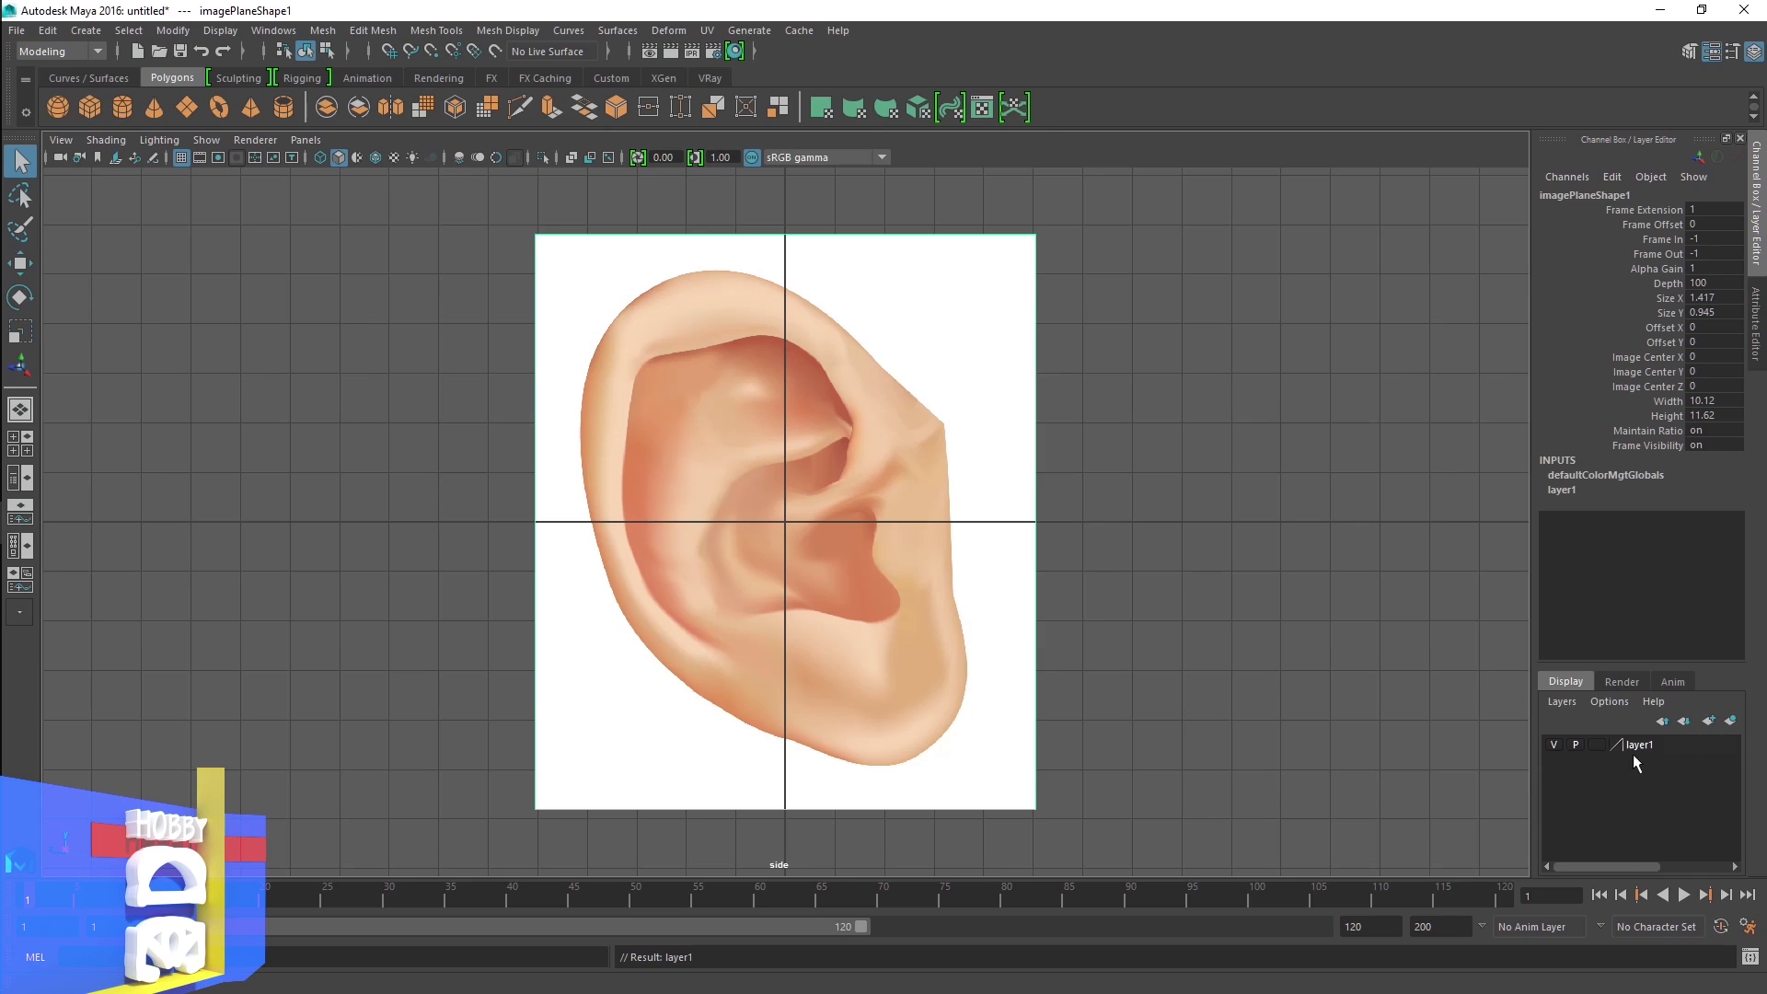
pyautogui.click(1553, 745)
pyautogui.click(1758, 333)
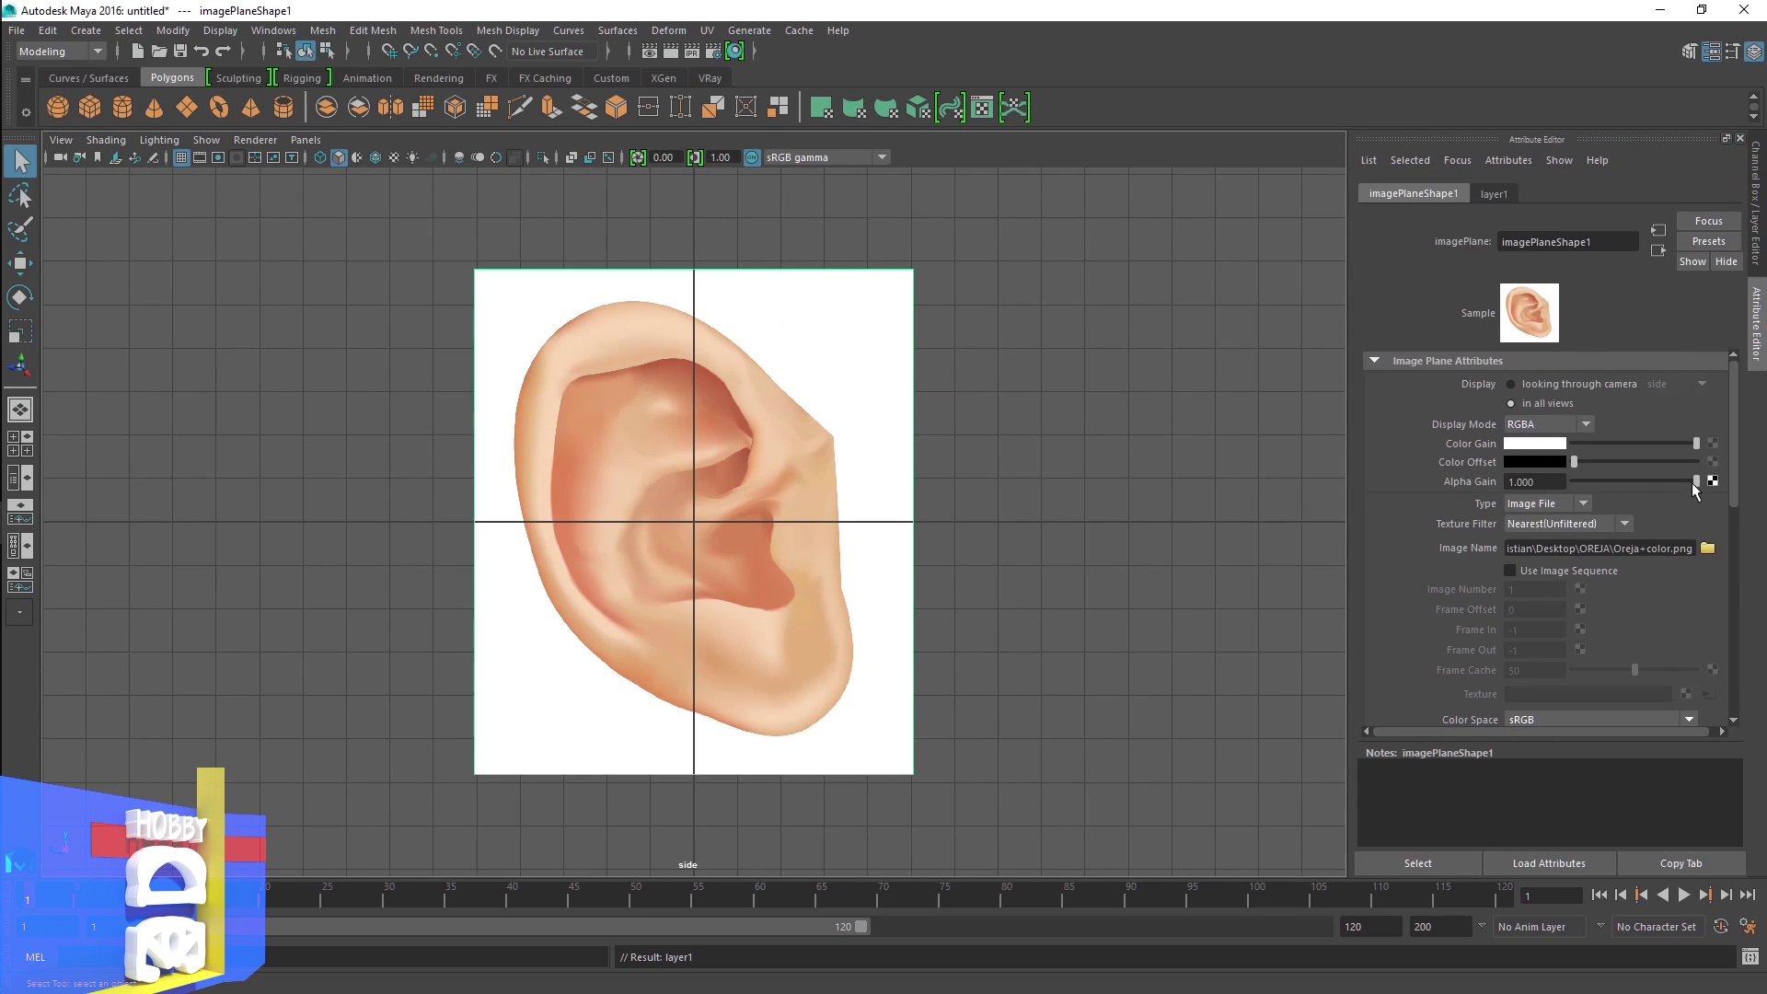
pyautogui.moveTo(1691, 483); pyautogui.dragTo(1600, 485)
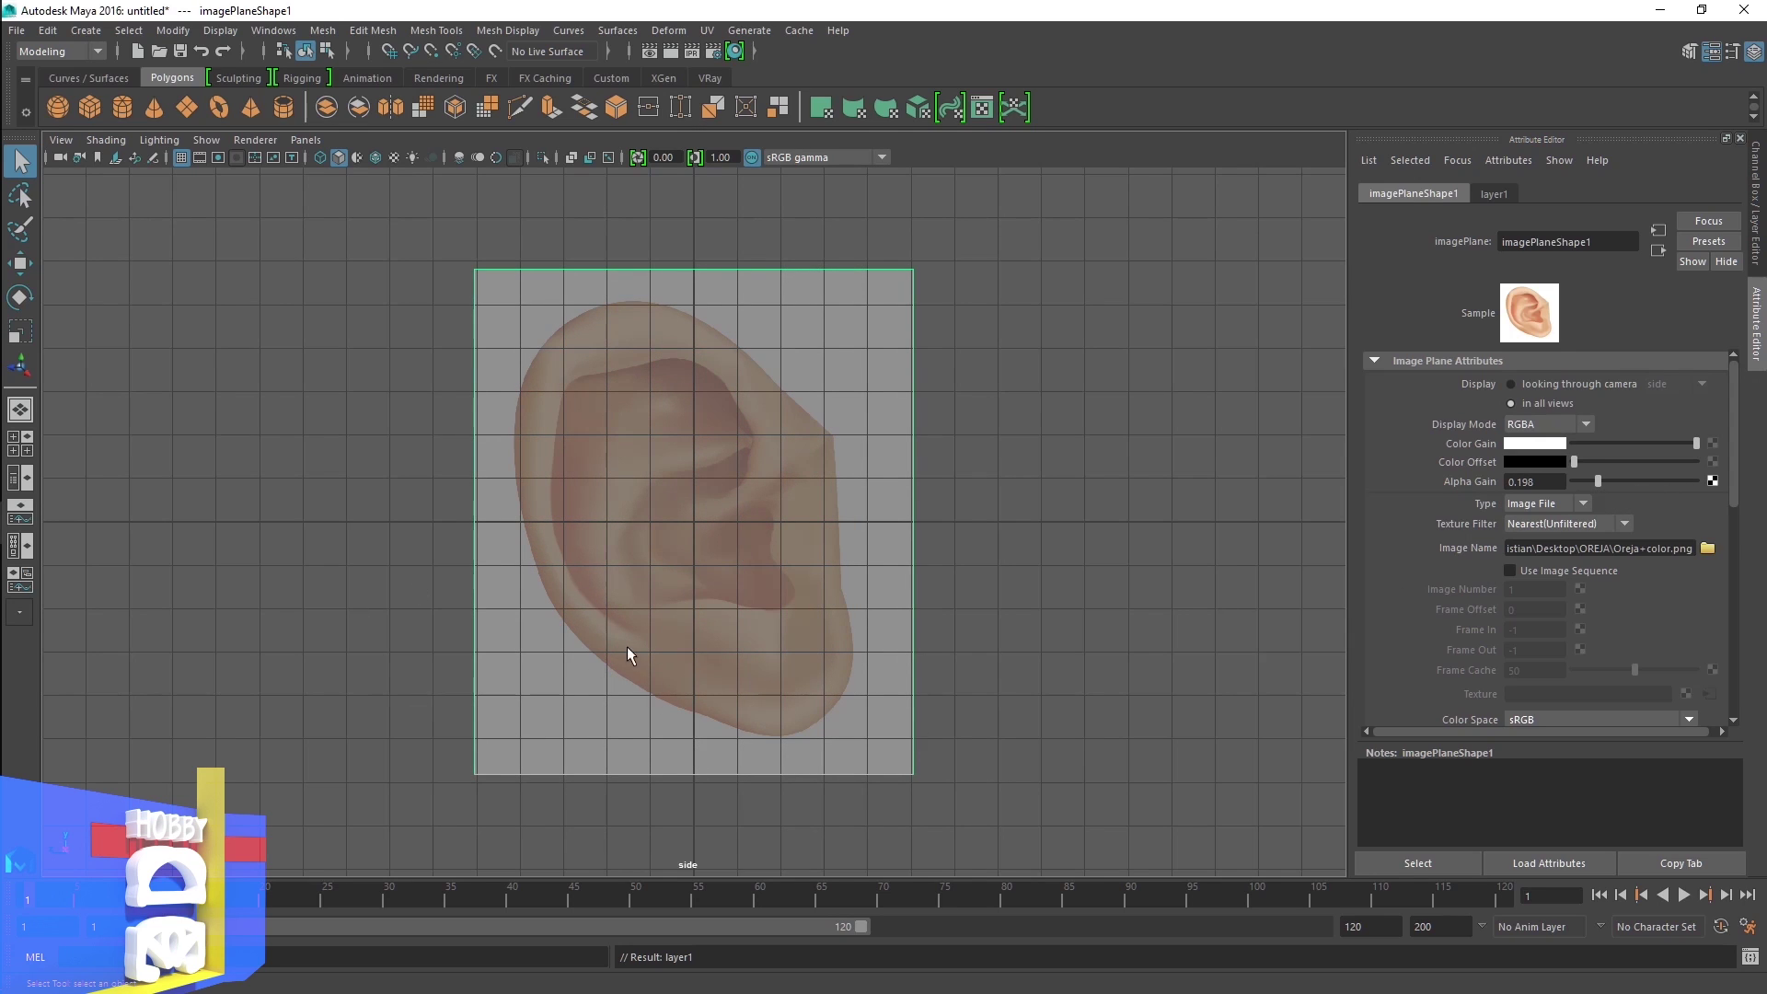
pyautogui.click(181, 157)
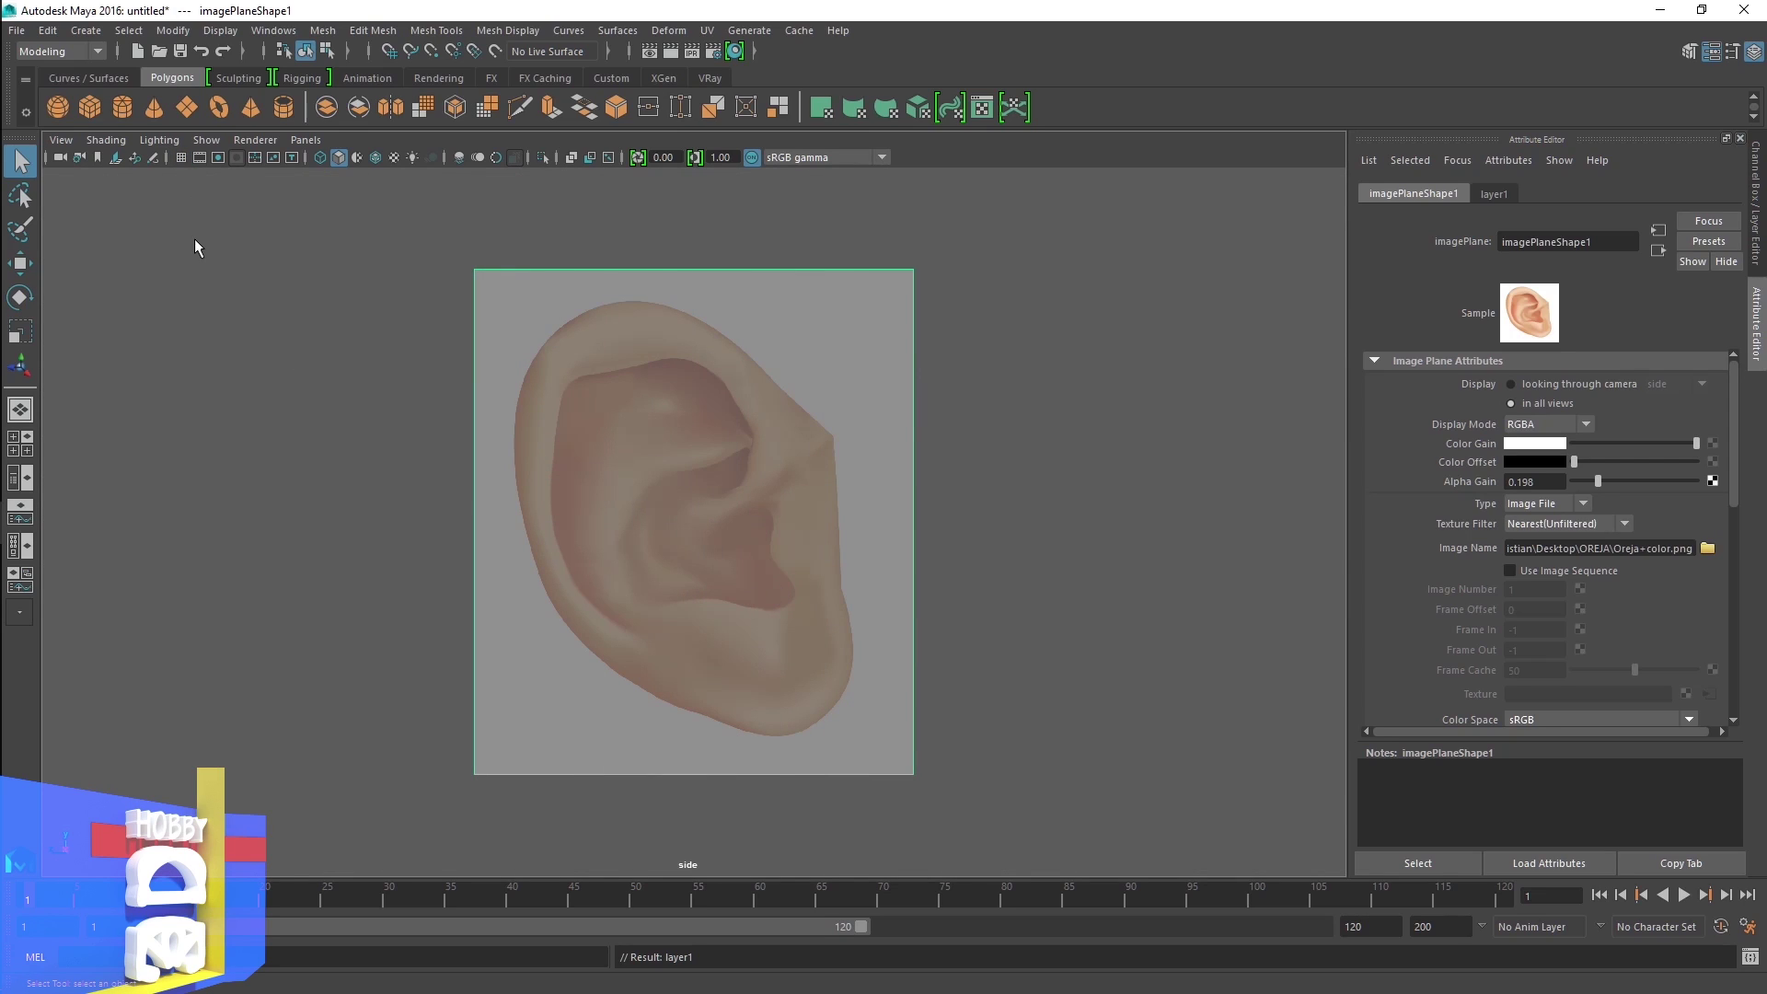
# Create a polygon plane rotated -90 on Z to face the side view
pyautogui.click(175, 109)
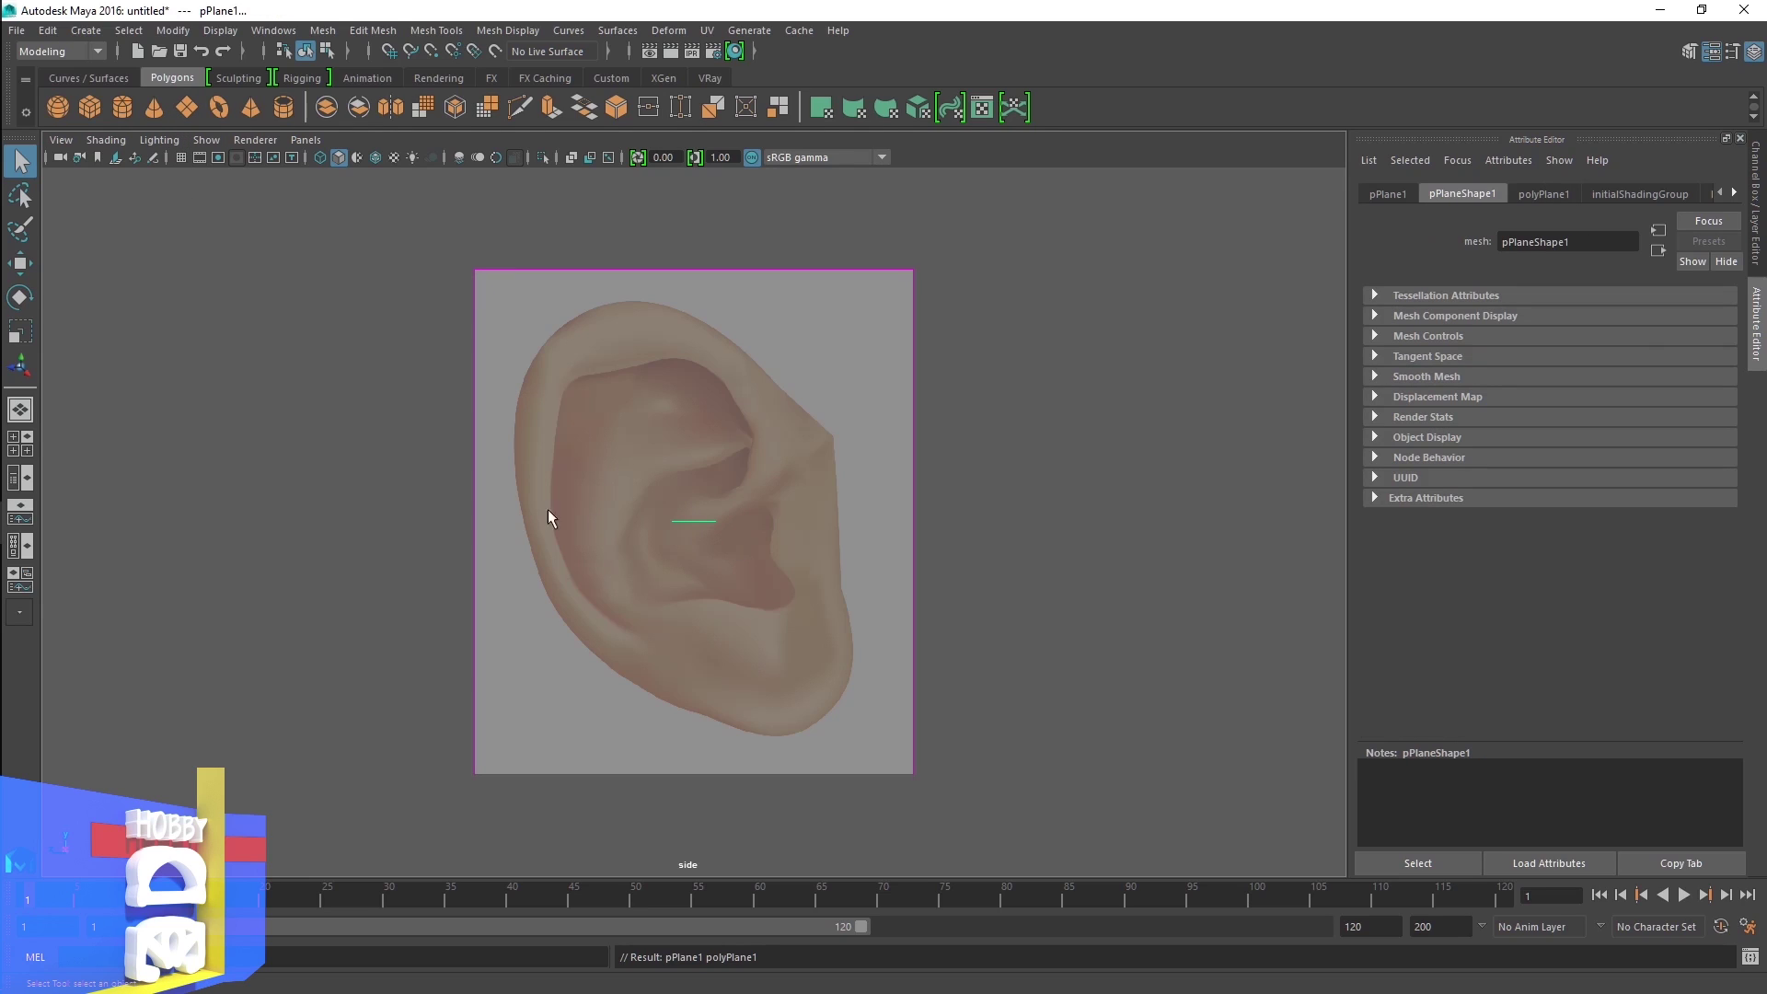
pyautogui.click(30, 302)
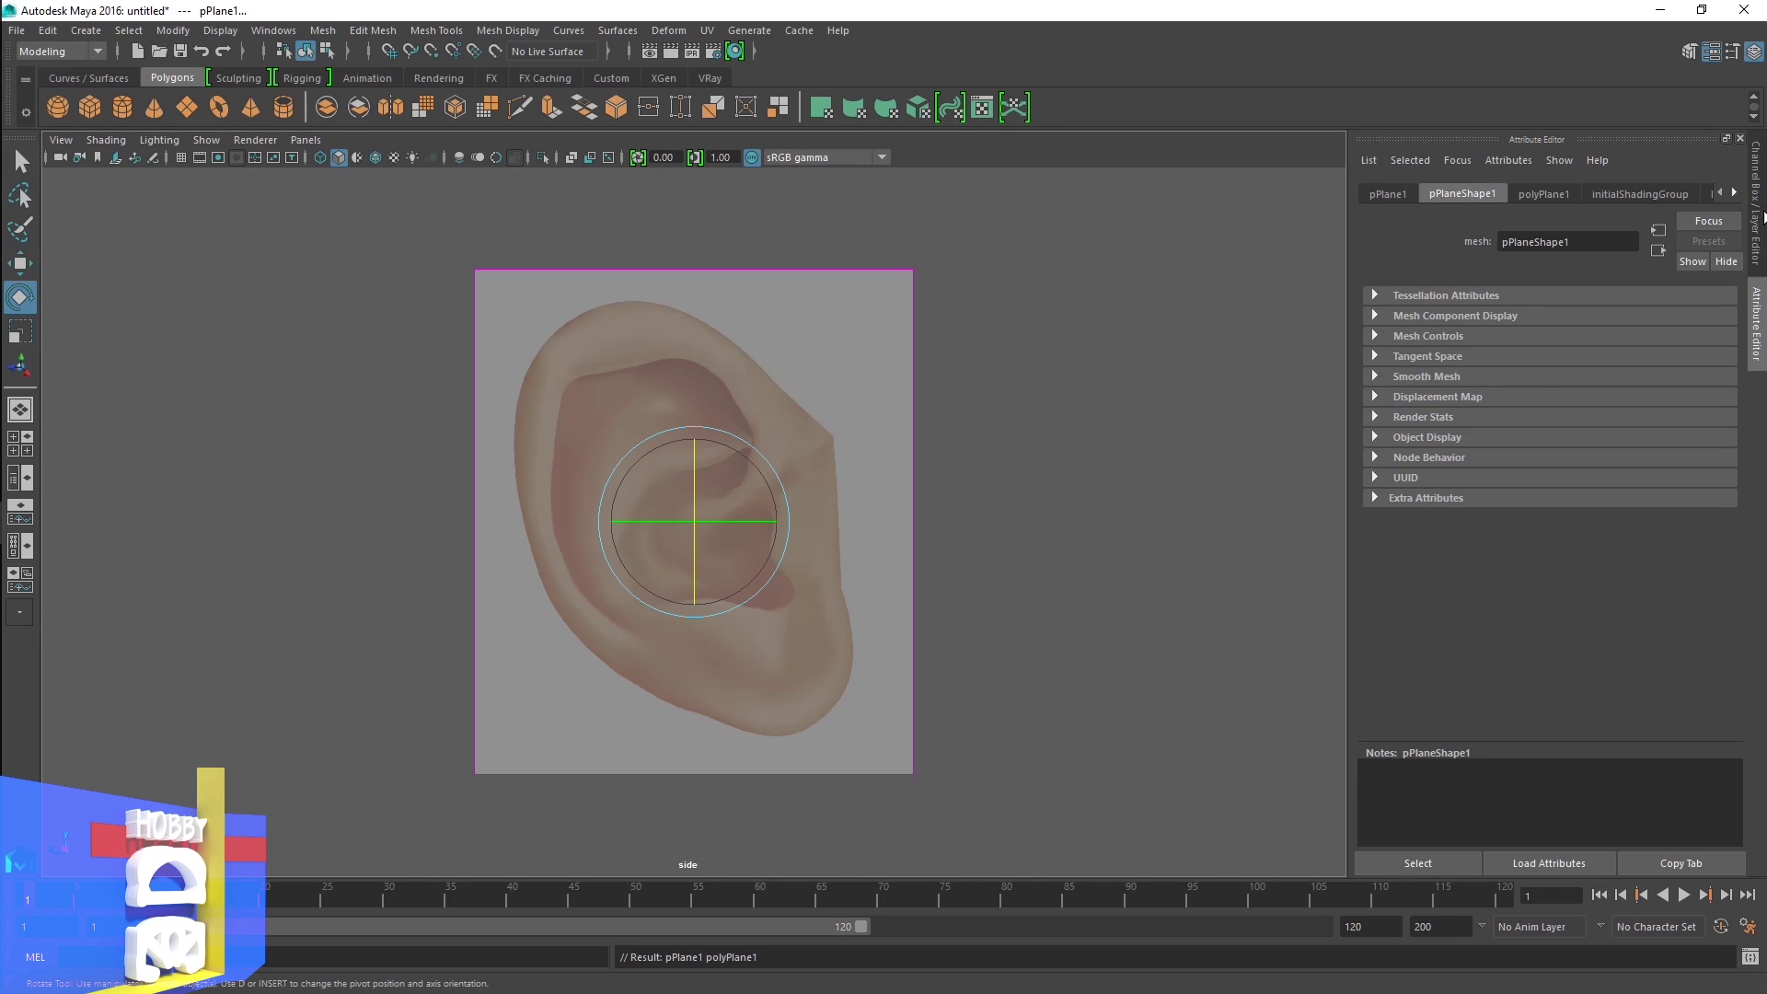
pyautogui.click(1758, 217)
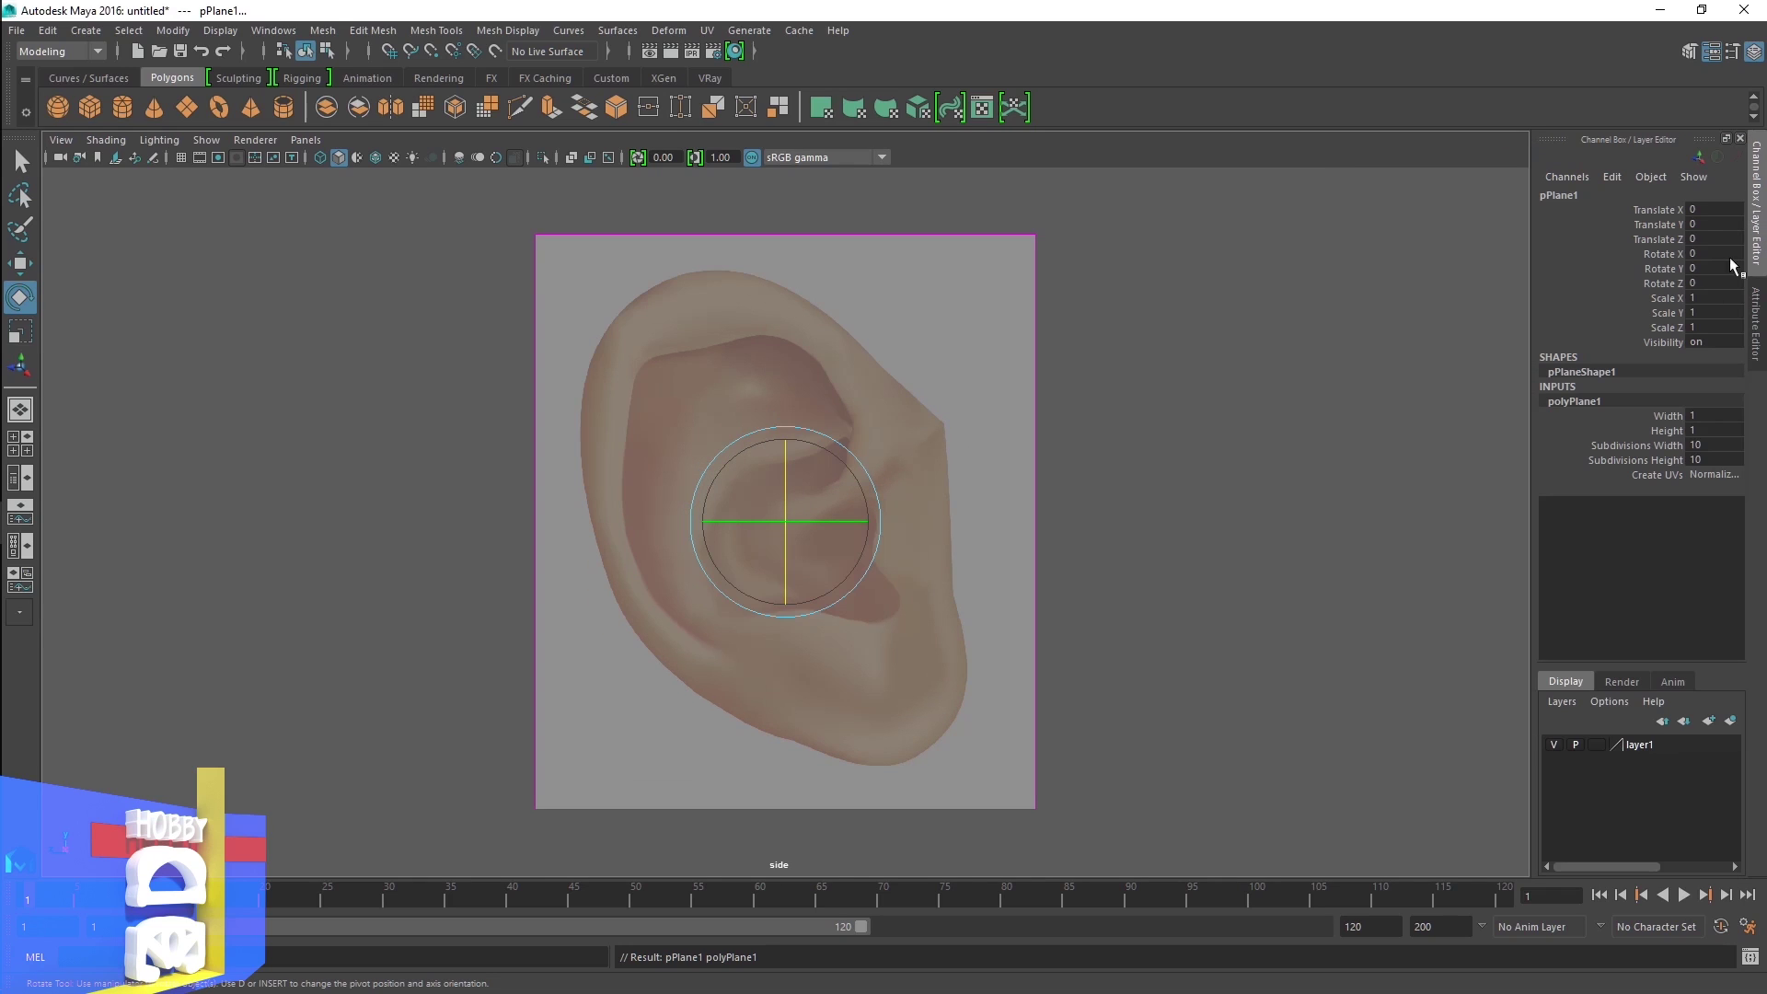
pyautogui.click(783, 499)
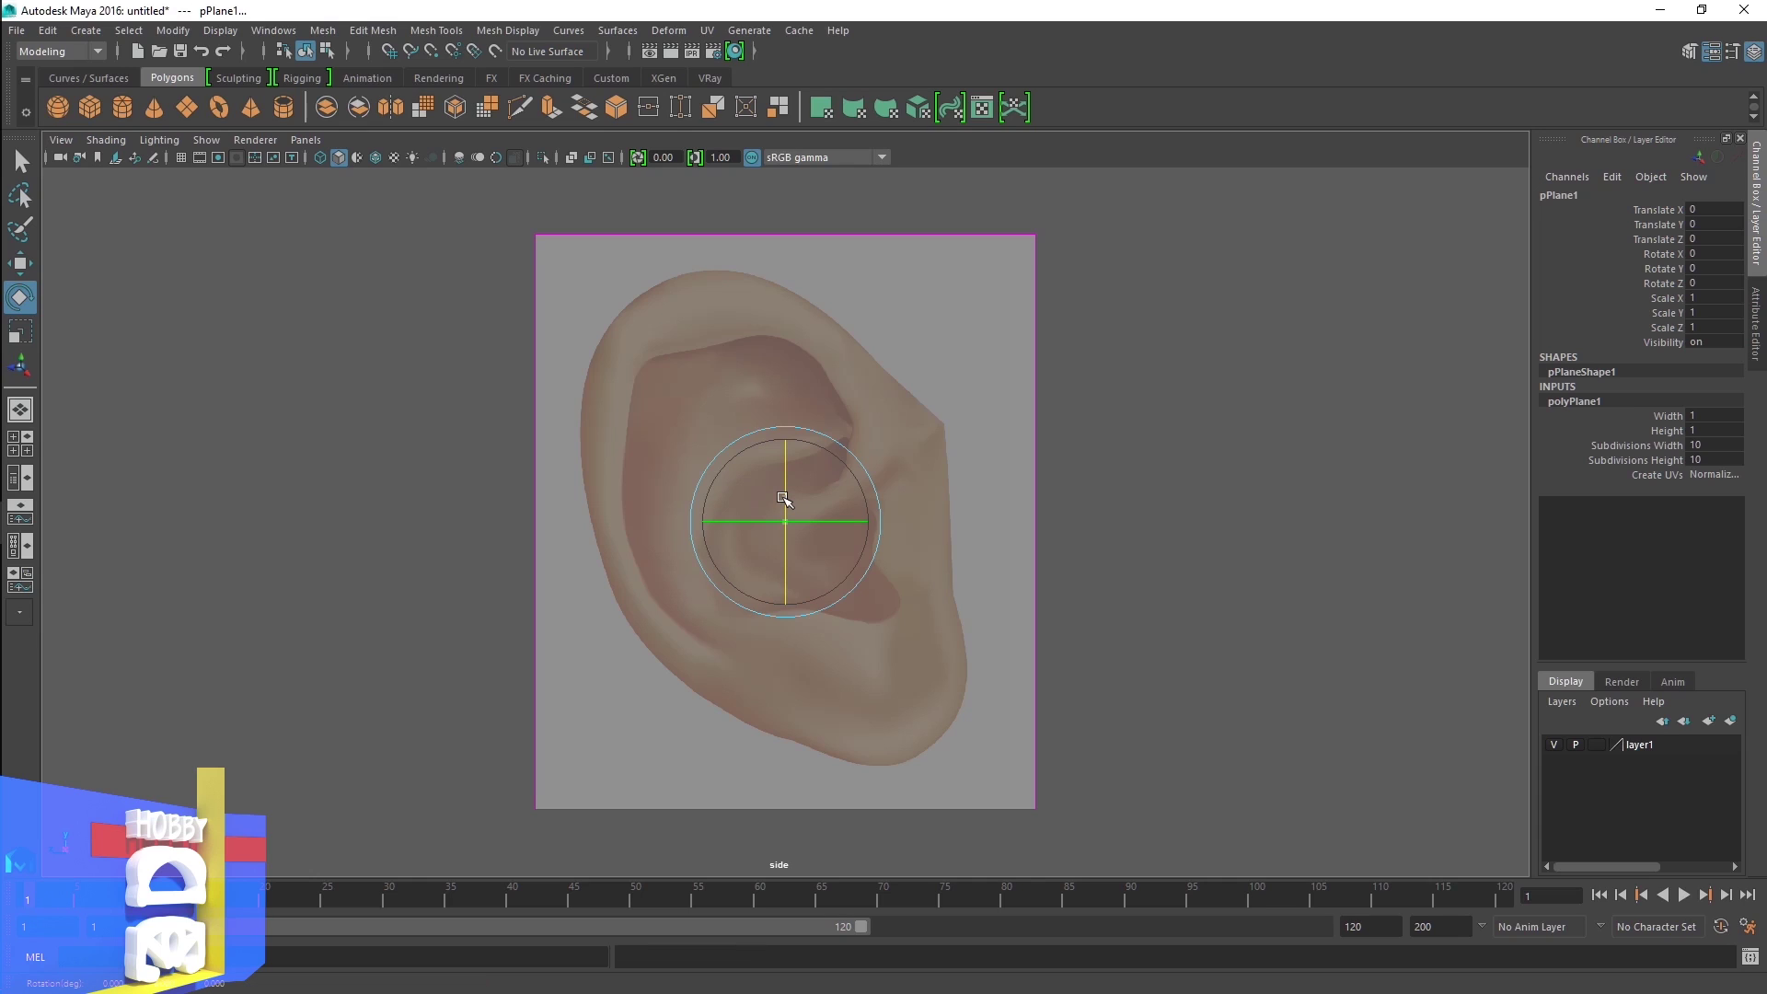
pyautogui.moveTo(783, 499); pyautogui.dragTo(782, 505)
pyautogui.doubleClick(1706, 284)
pyautogui.click(1210, 517)
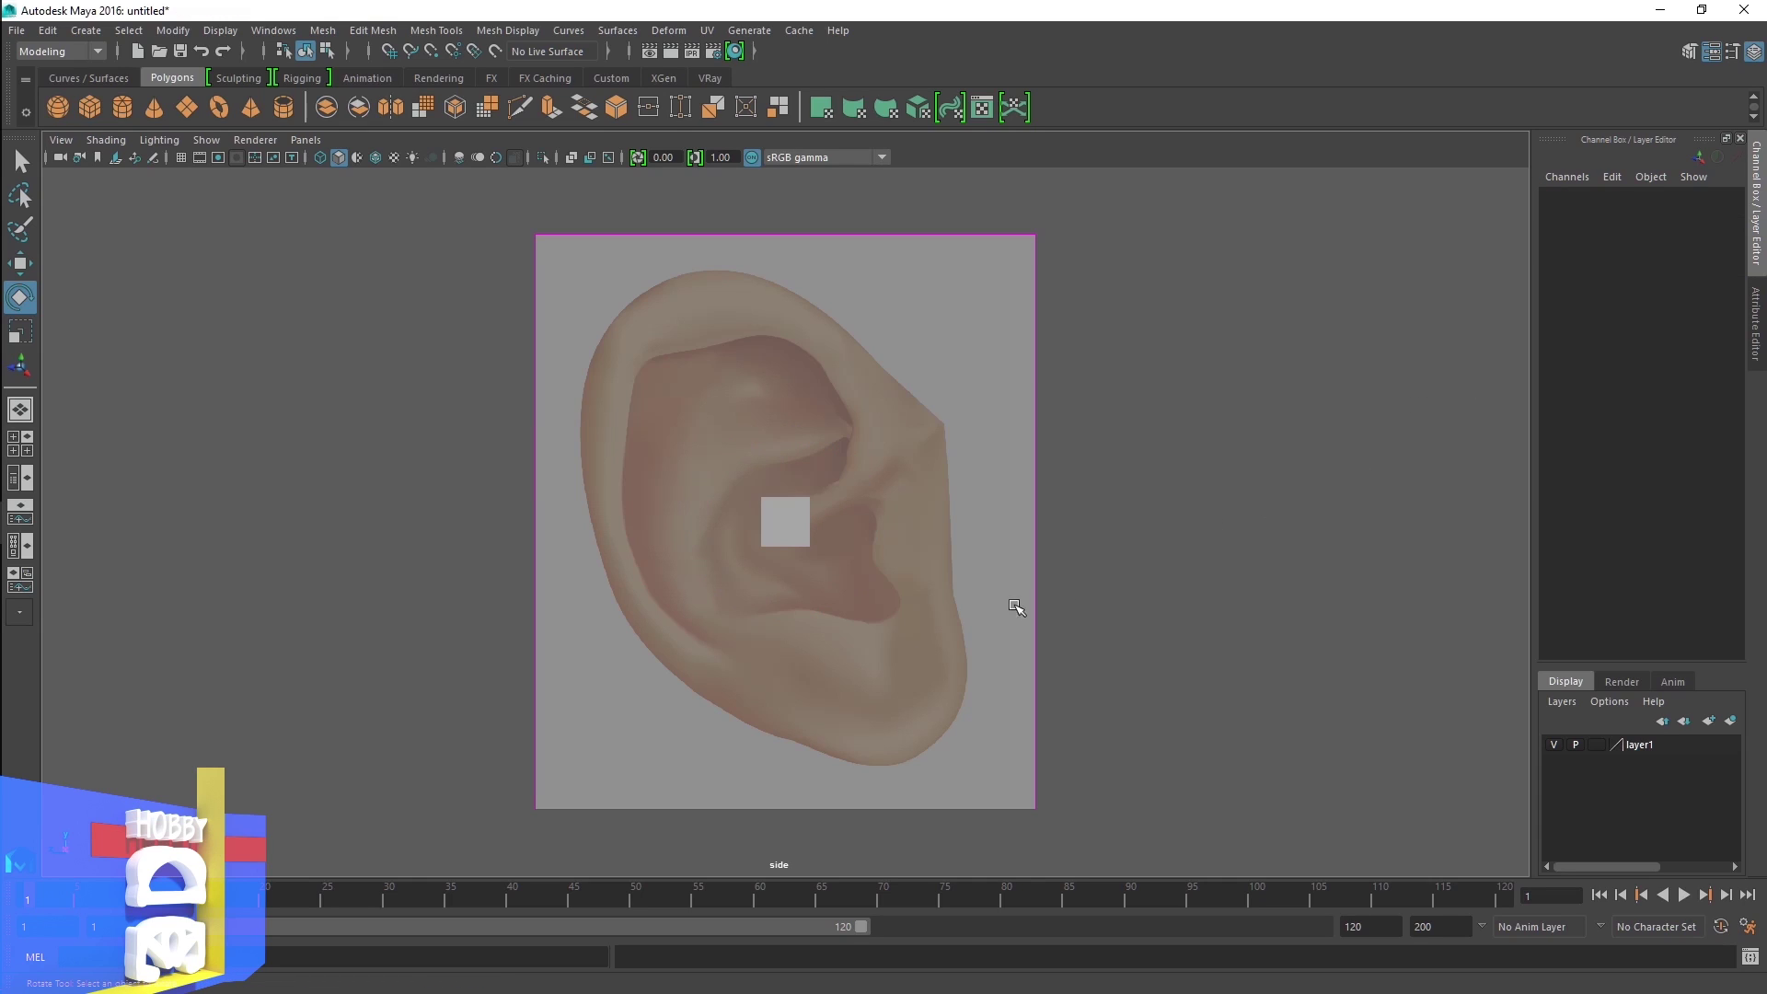
# Scale the plane to about 10.037 to cover the ear and reduce it to 2×2 subdivisions
pyautogui.click(804, 524)
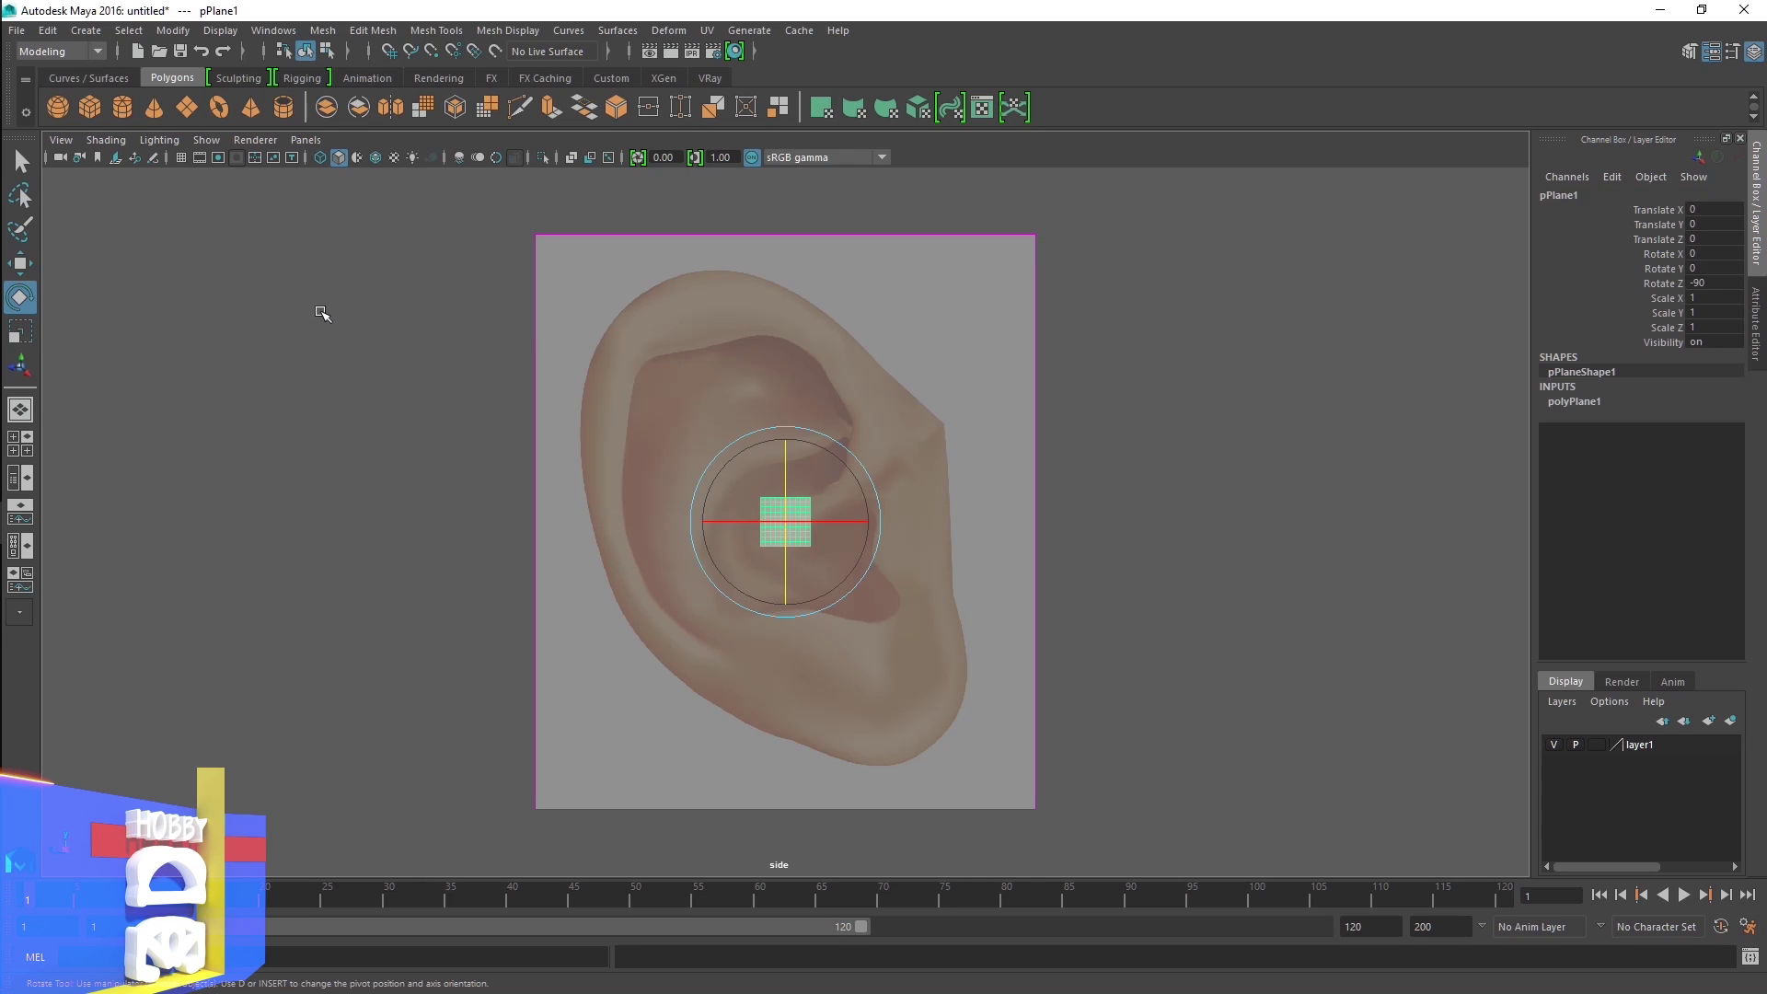
pyautogui.click(20, 332)
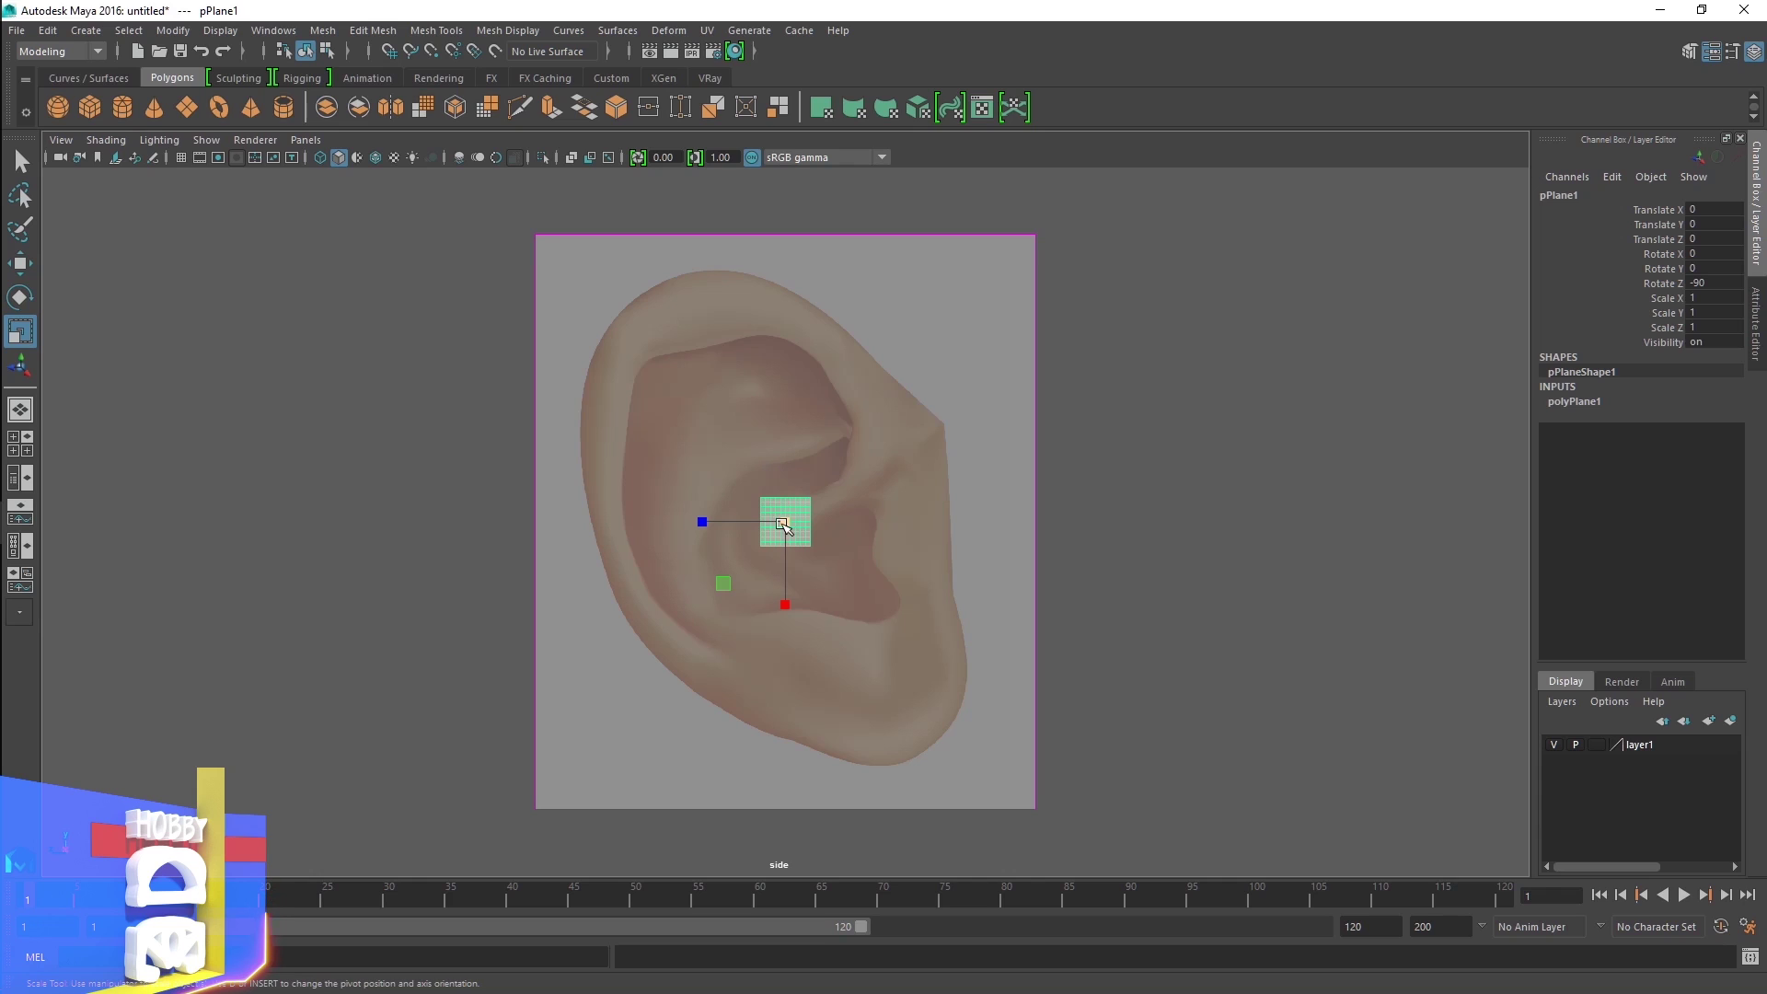
pyautogui.moveTo(787, 523); pyautogui.dragTo(1104, 548)
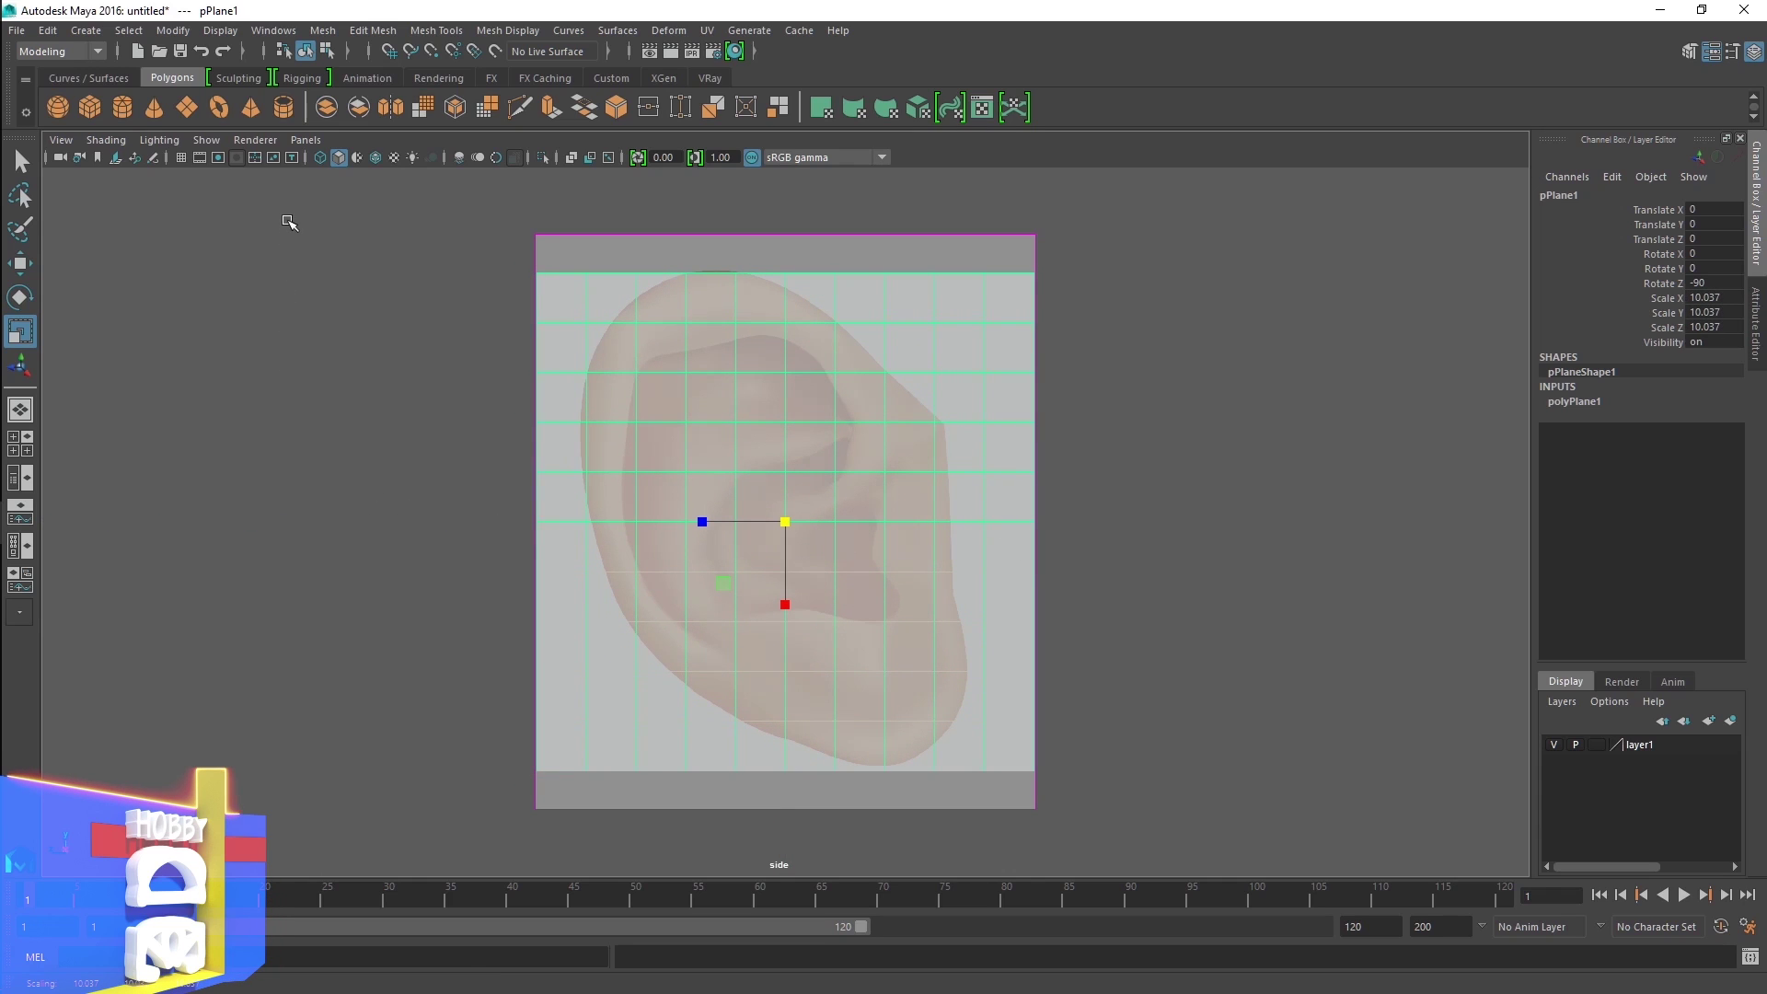
pyautogui.click(320, 157)
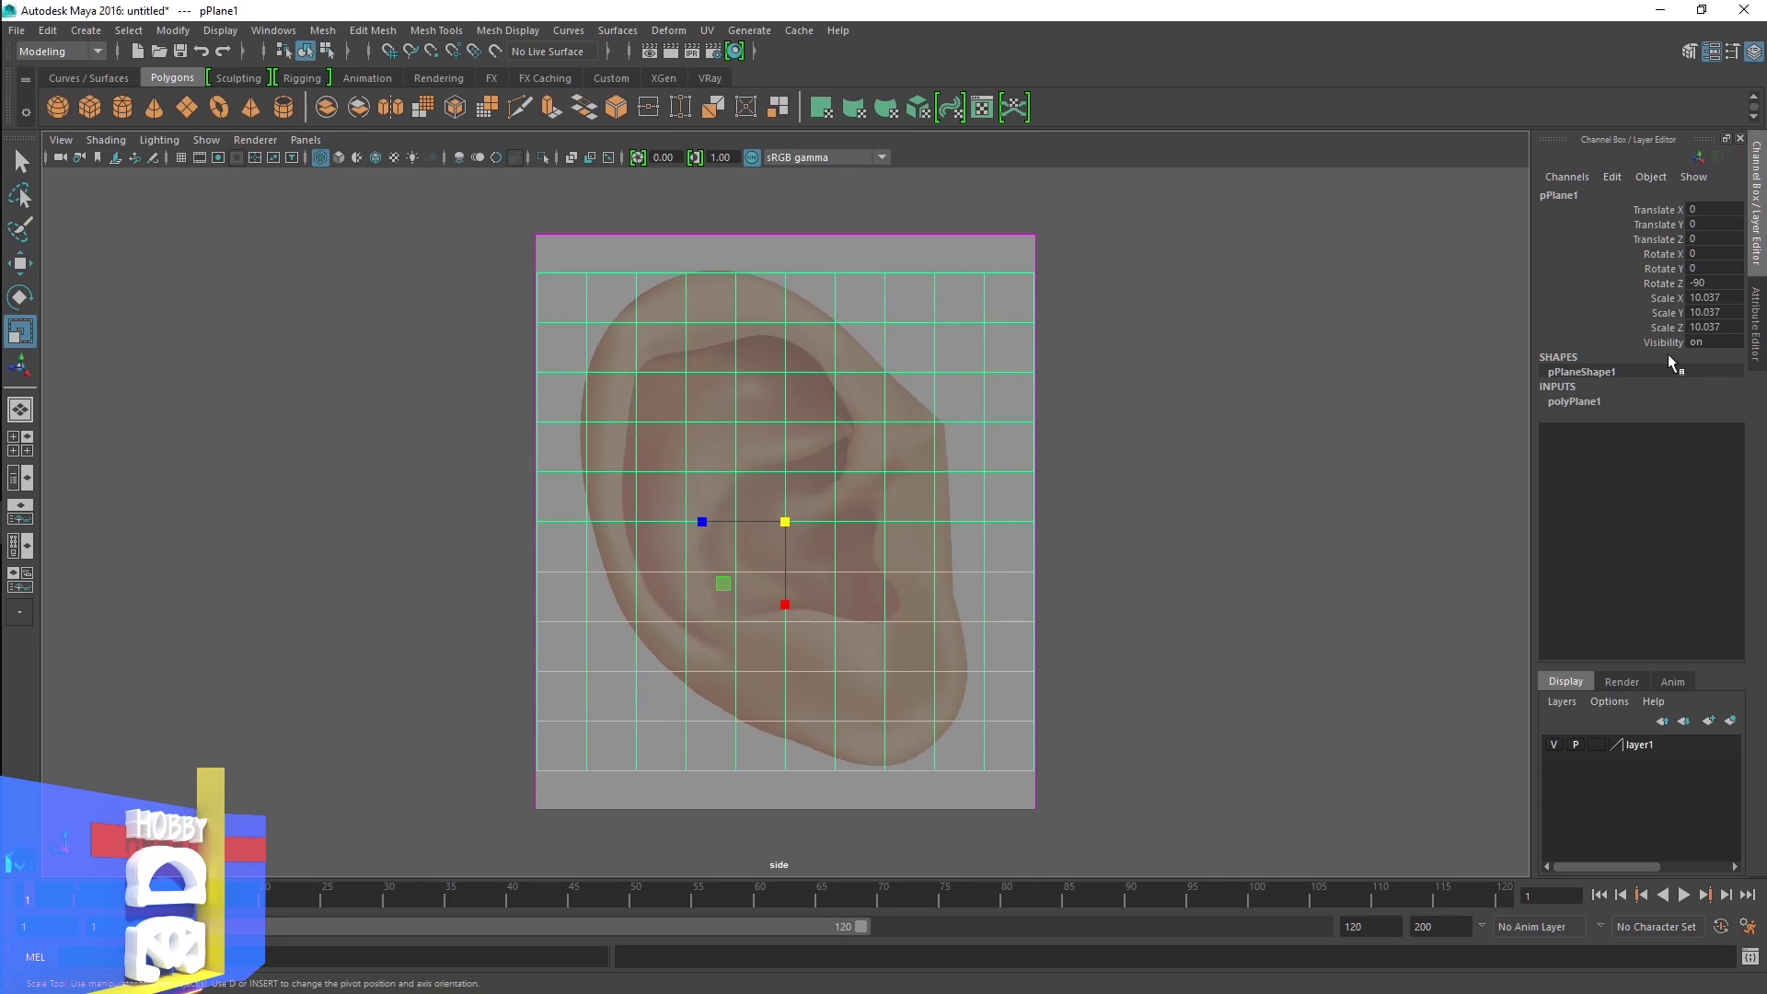
pyautogui.click(1570, 402)
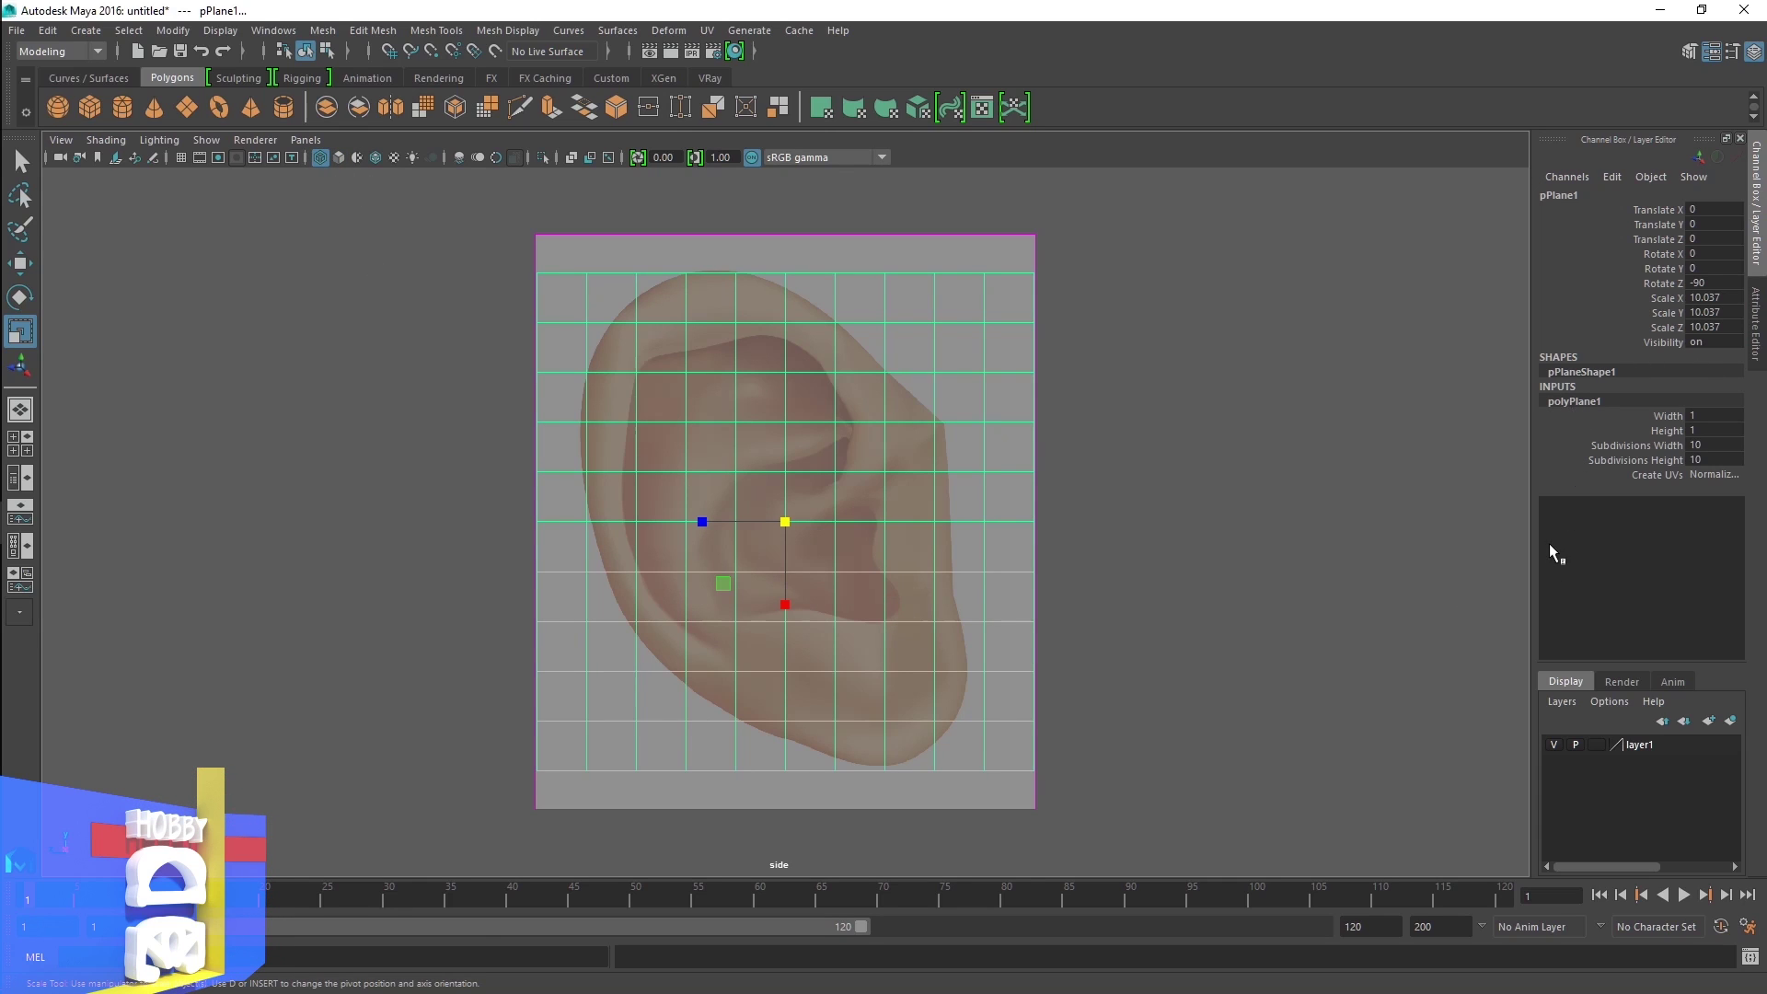
pyautogui.click(1624, 445)
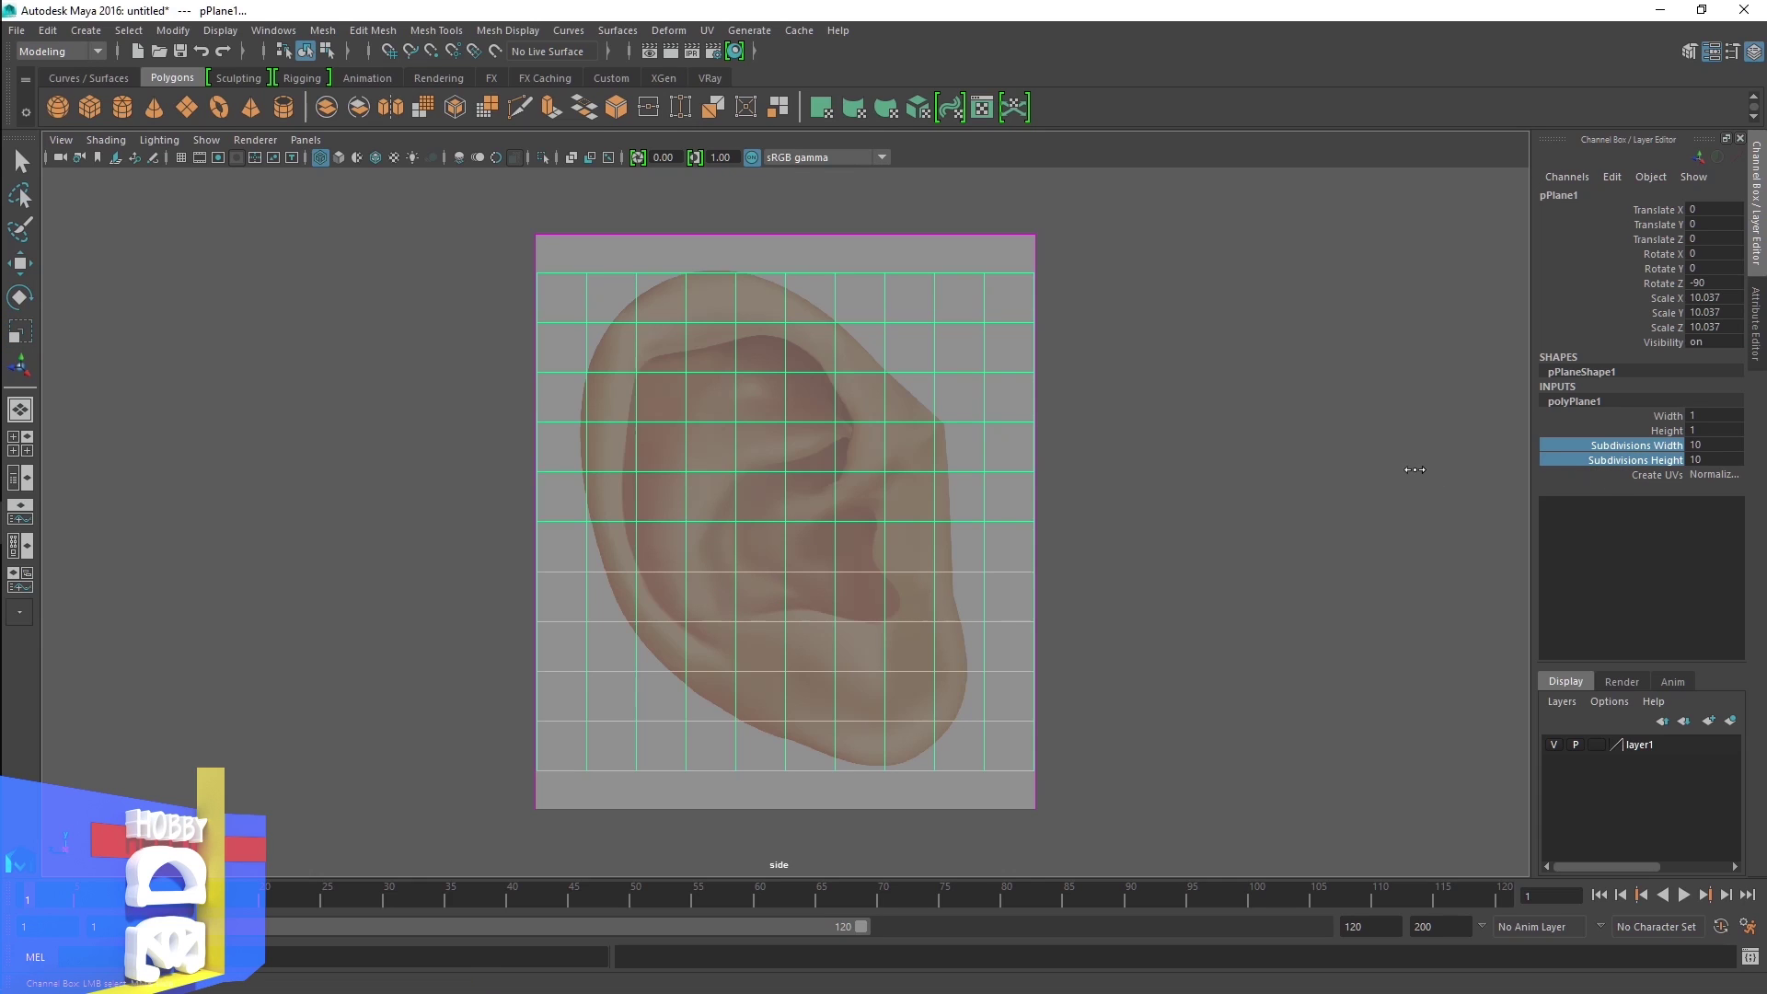
pyautogui.moveTo(1414, 470); pyautogui.dragTo(1341, 450, button='middle')
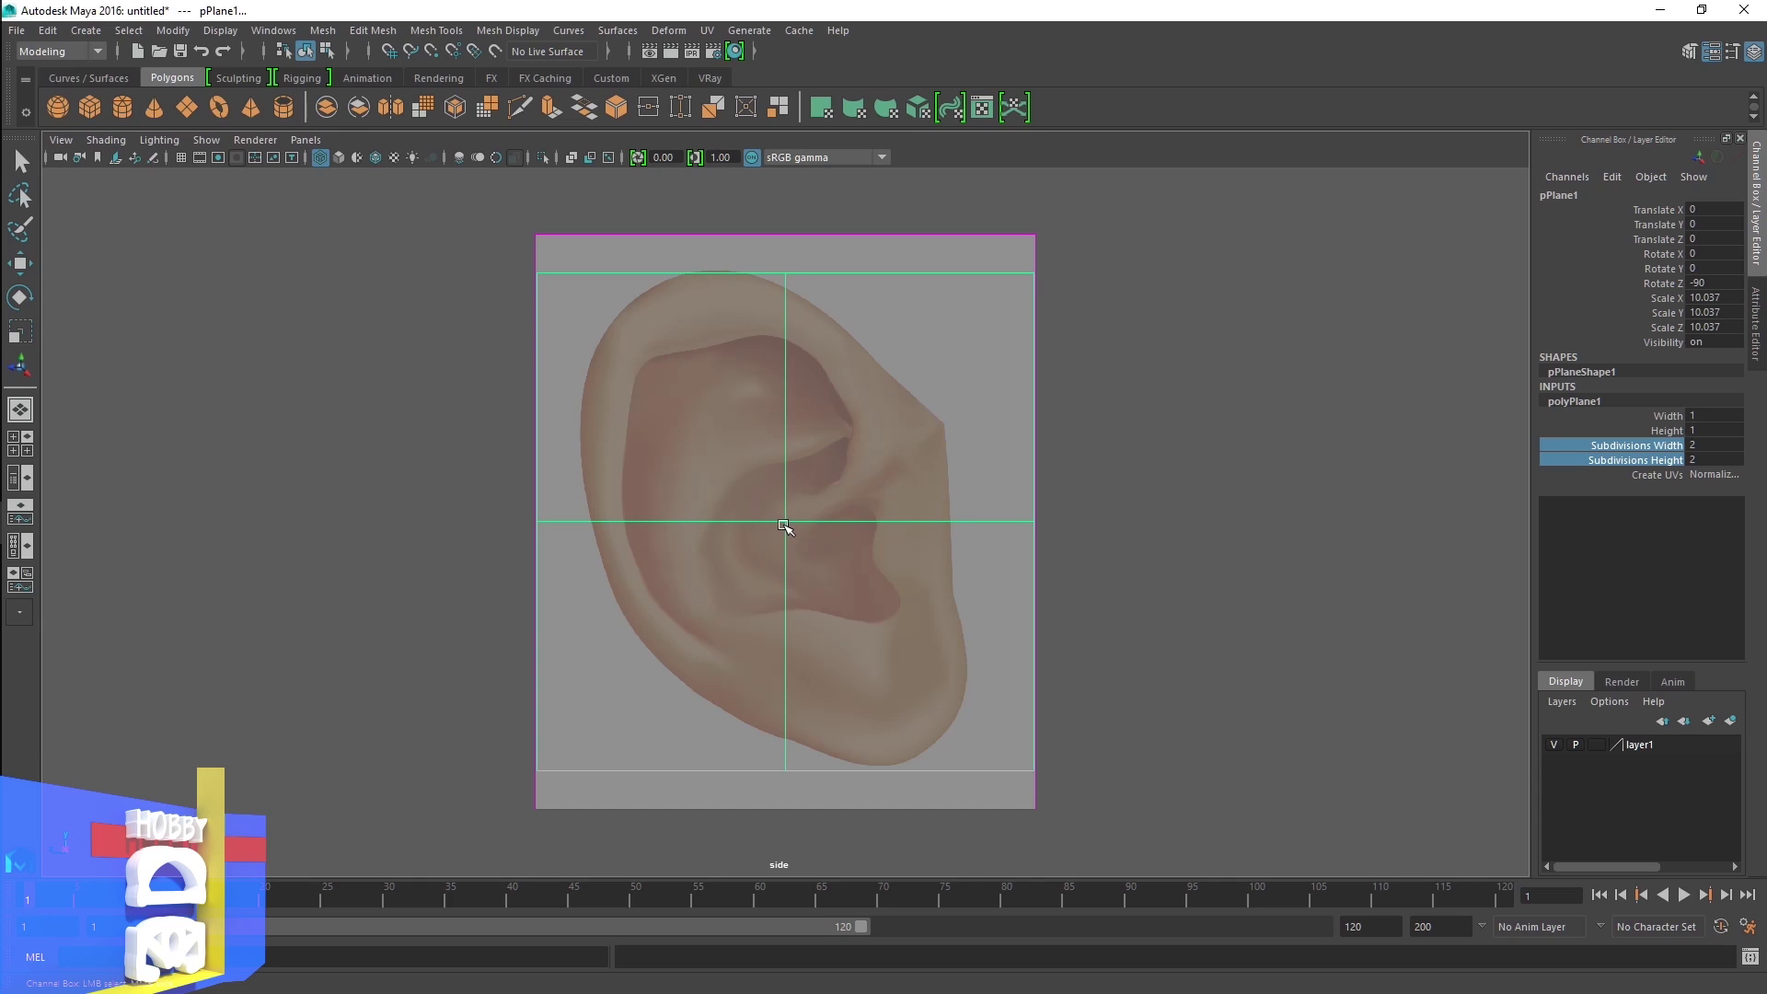
pyautogui.moveTo(784, 463); pyautogui.dragTo(697, 467, button='right')
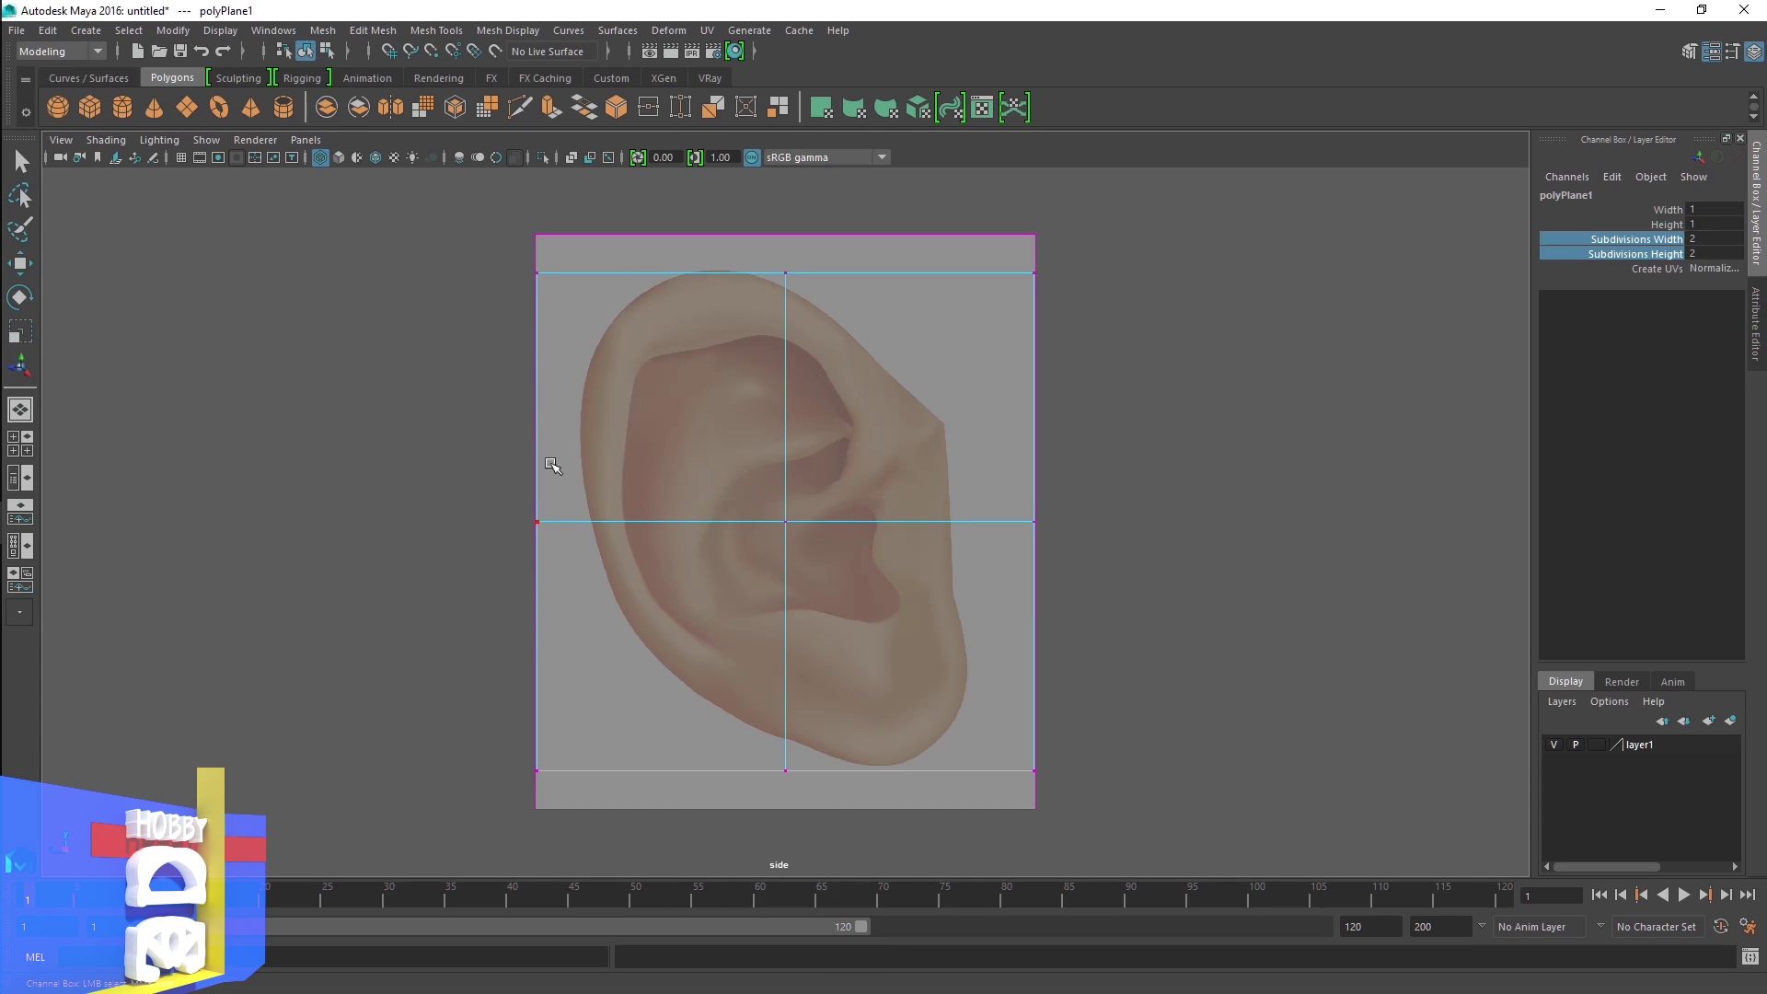
# Move the top, right, bottom and bottom-left vertices onto the ear outline
pyautogui.moveTo(520, 268); pyautogui.dragTo(613, 305)
pyautogui.press('r')
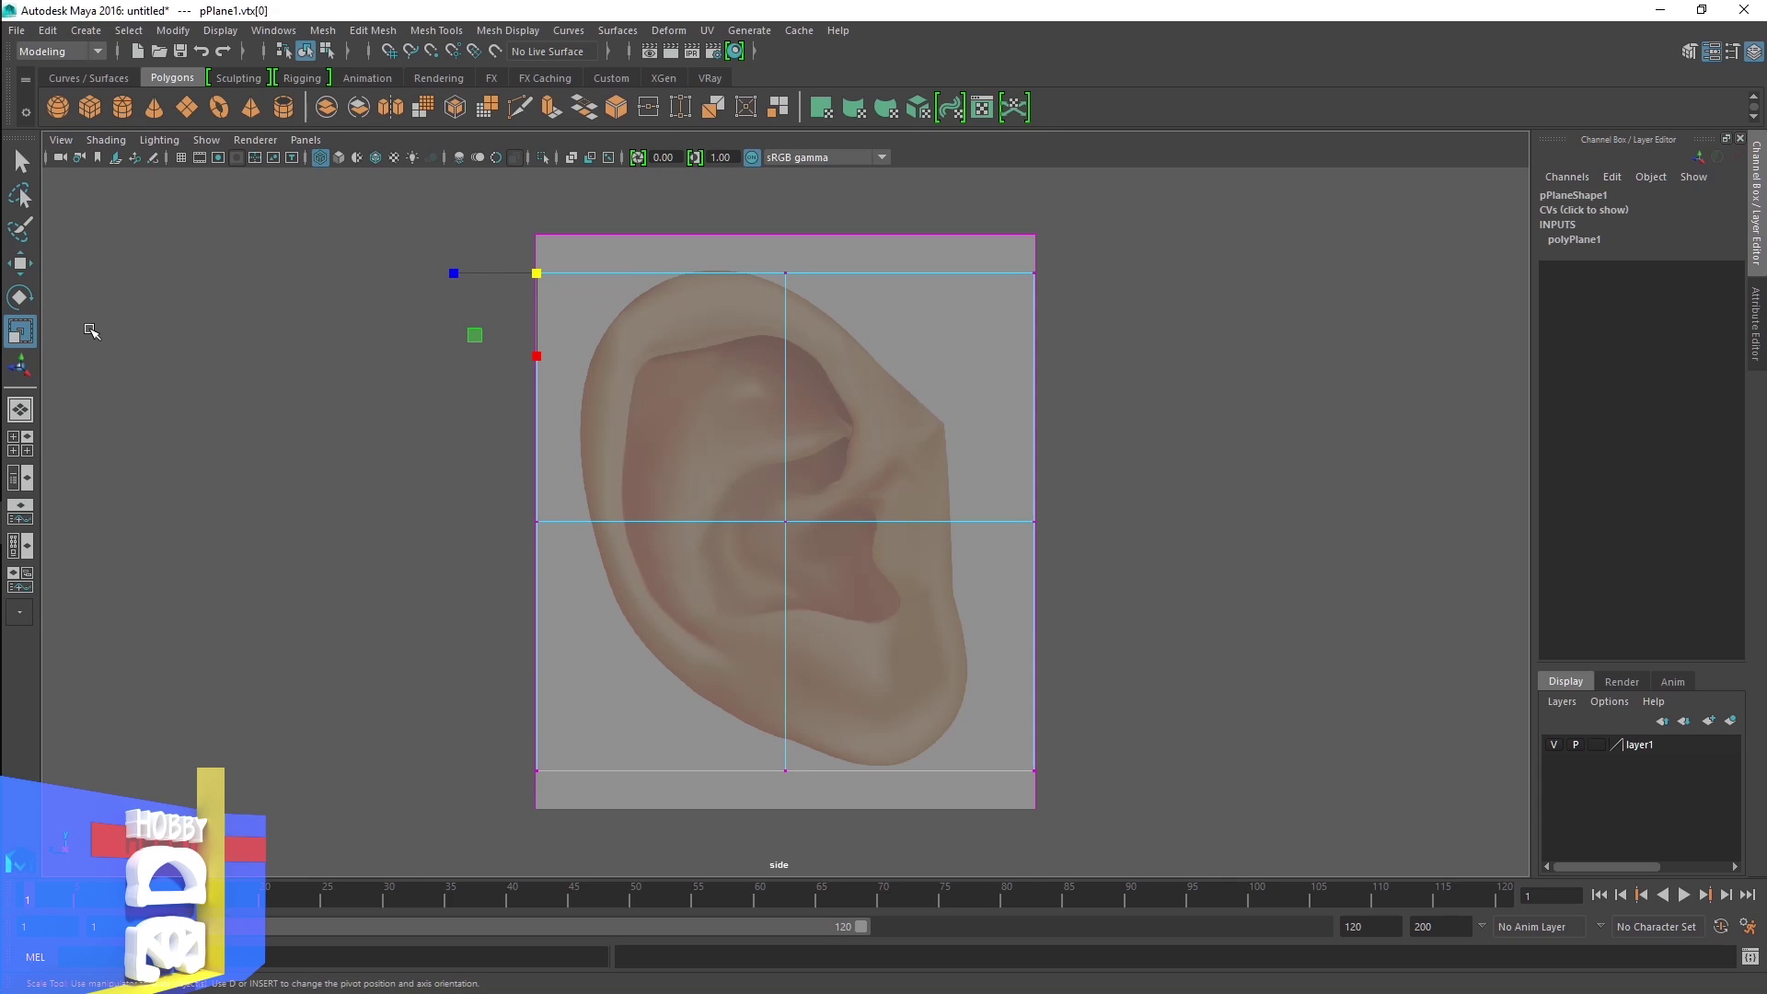
pyautogui.click(20, 263)
pyautogui.moveTo(526, 283); pyautogui.dragTo(611, 277)
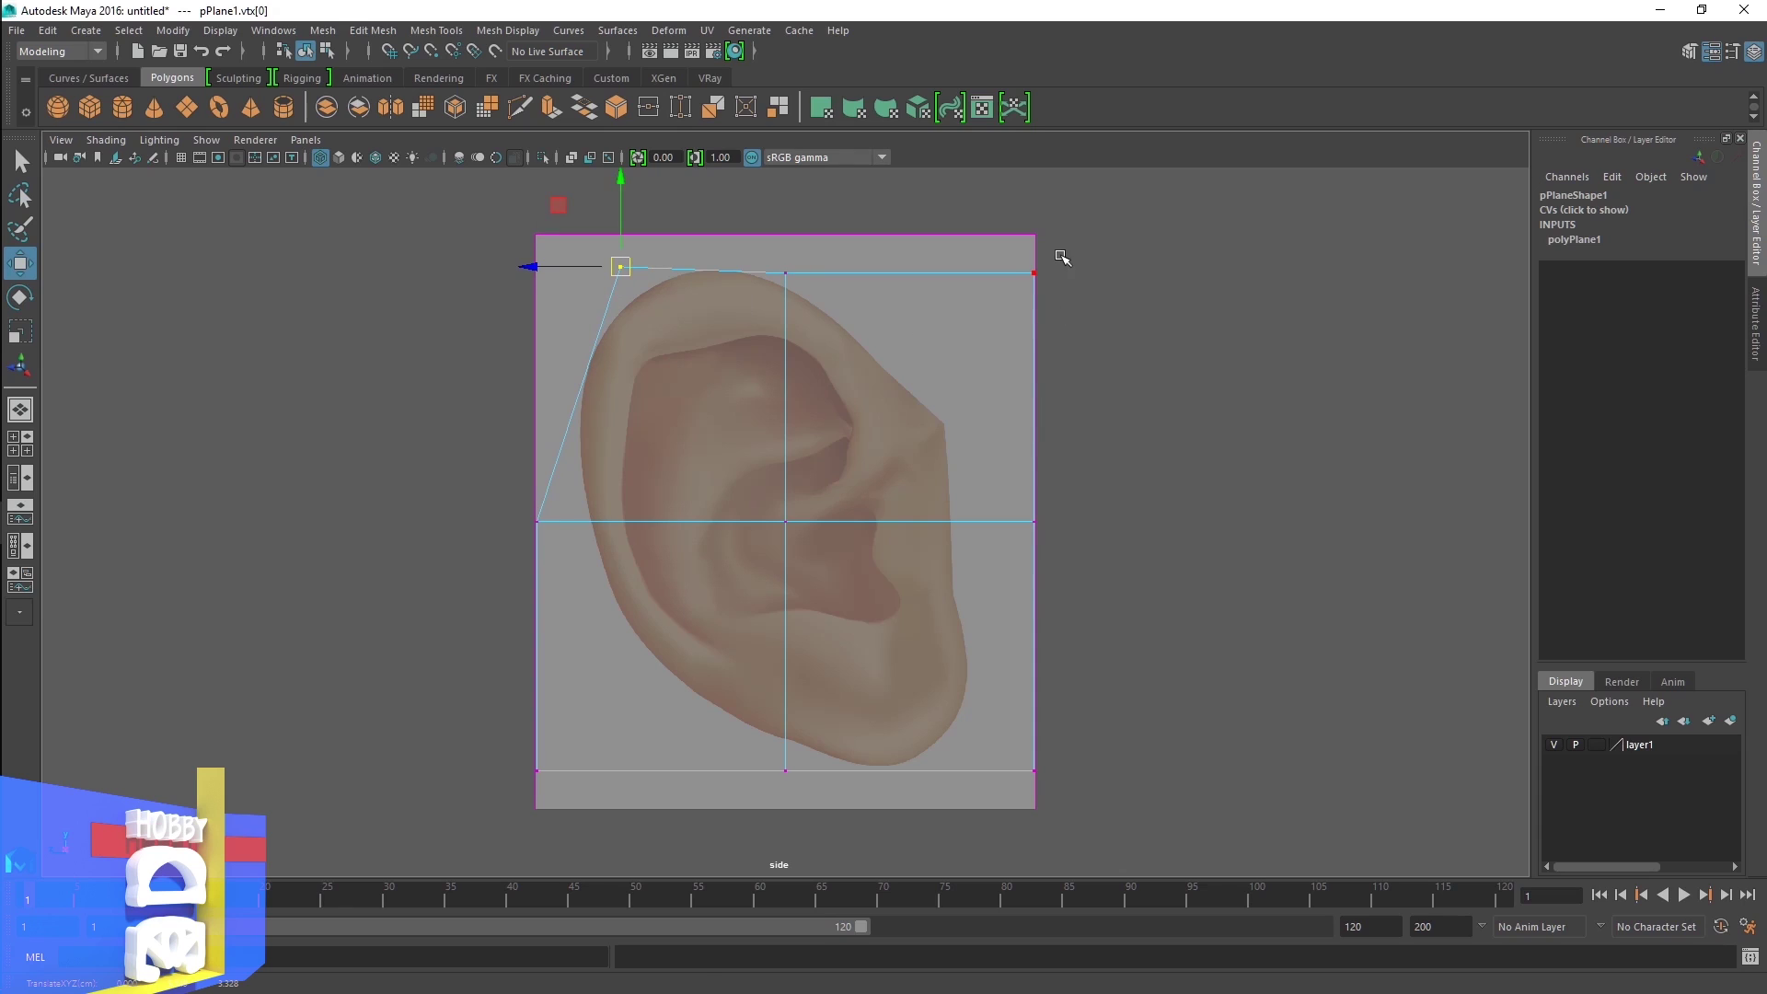
pyautogui.moveTo(1058, 259)
pyautogui.mouseDown()
pyautogui.moveTo(1025, 304)
pyautogui.moveTo(858, 341)
pyautogui.mouseUp()
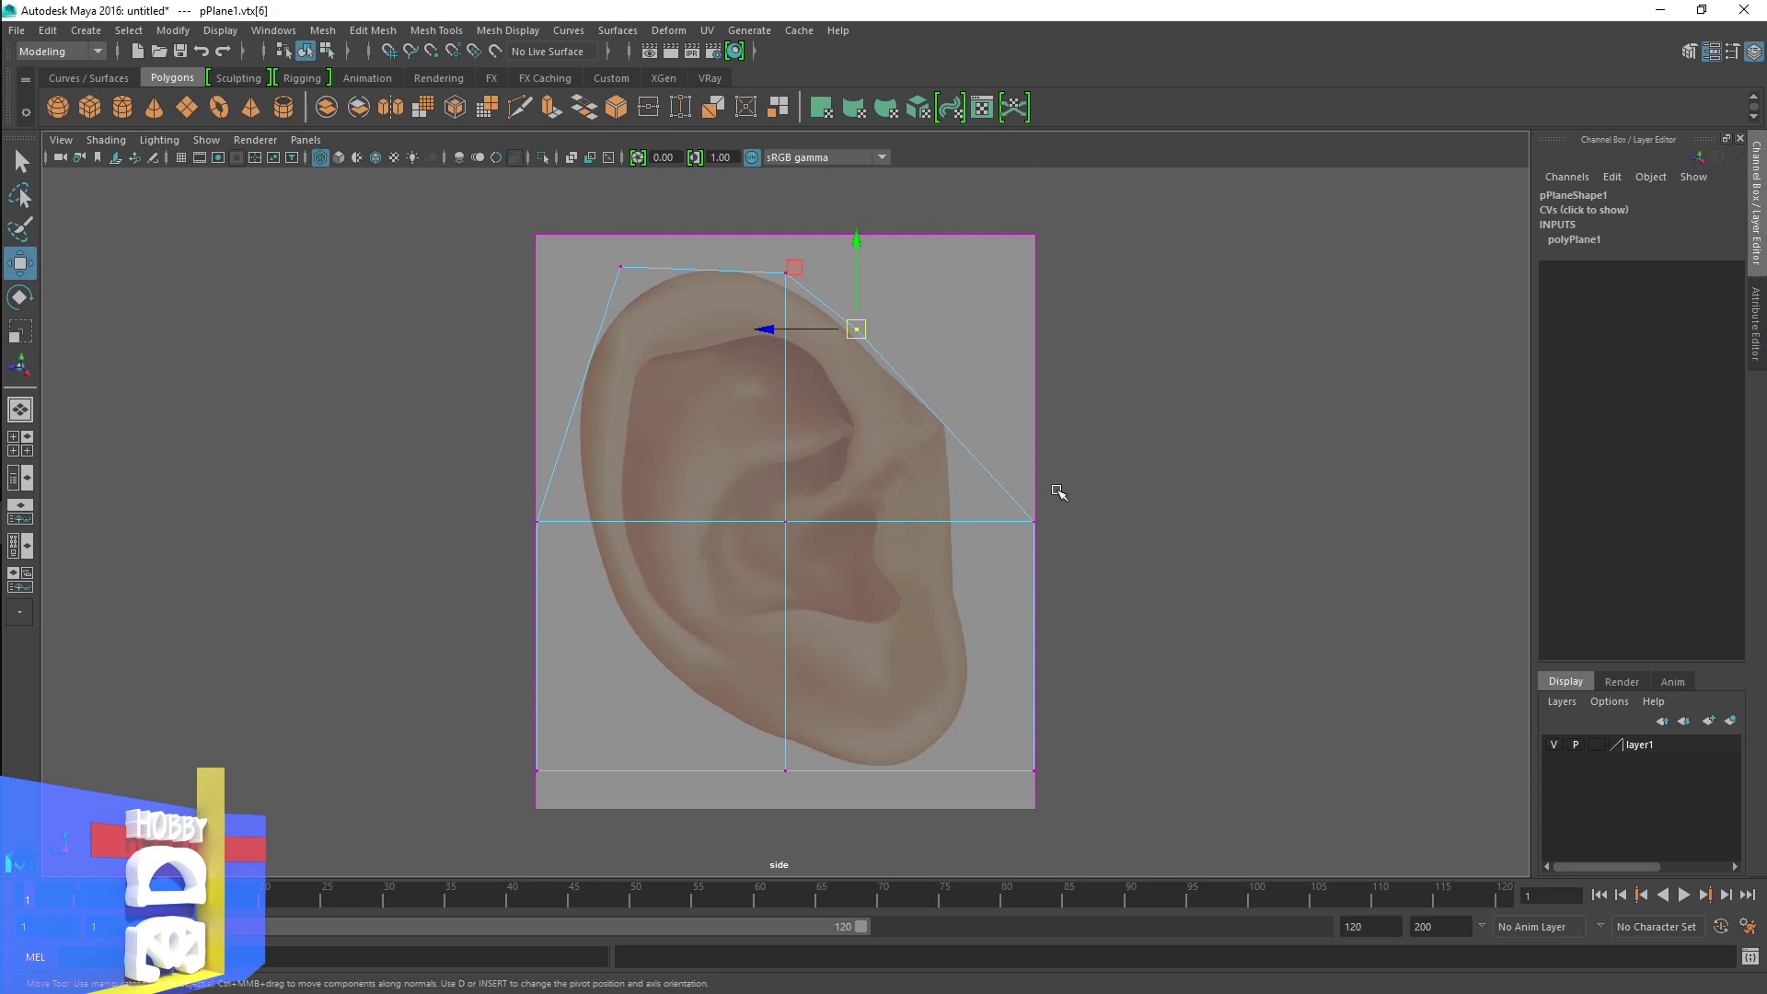
pyautogui.moveTo(1053, 489)
pyautogui.mouseDown()
pyautogui.moveTo(1012, 551)
pyautogui.moveTo(946, 426)
pyautogui.mouseUp()
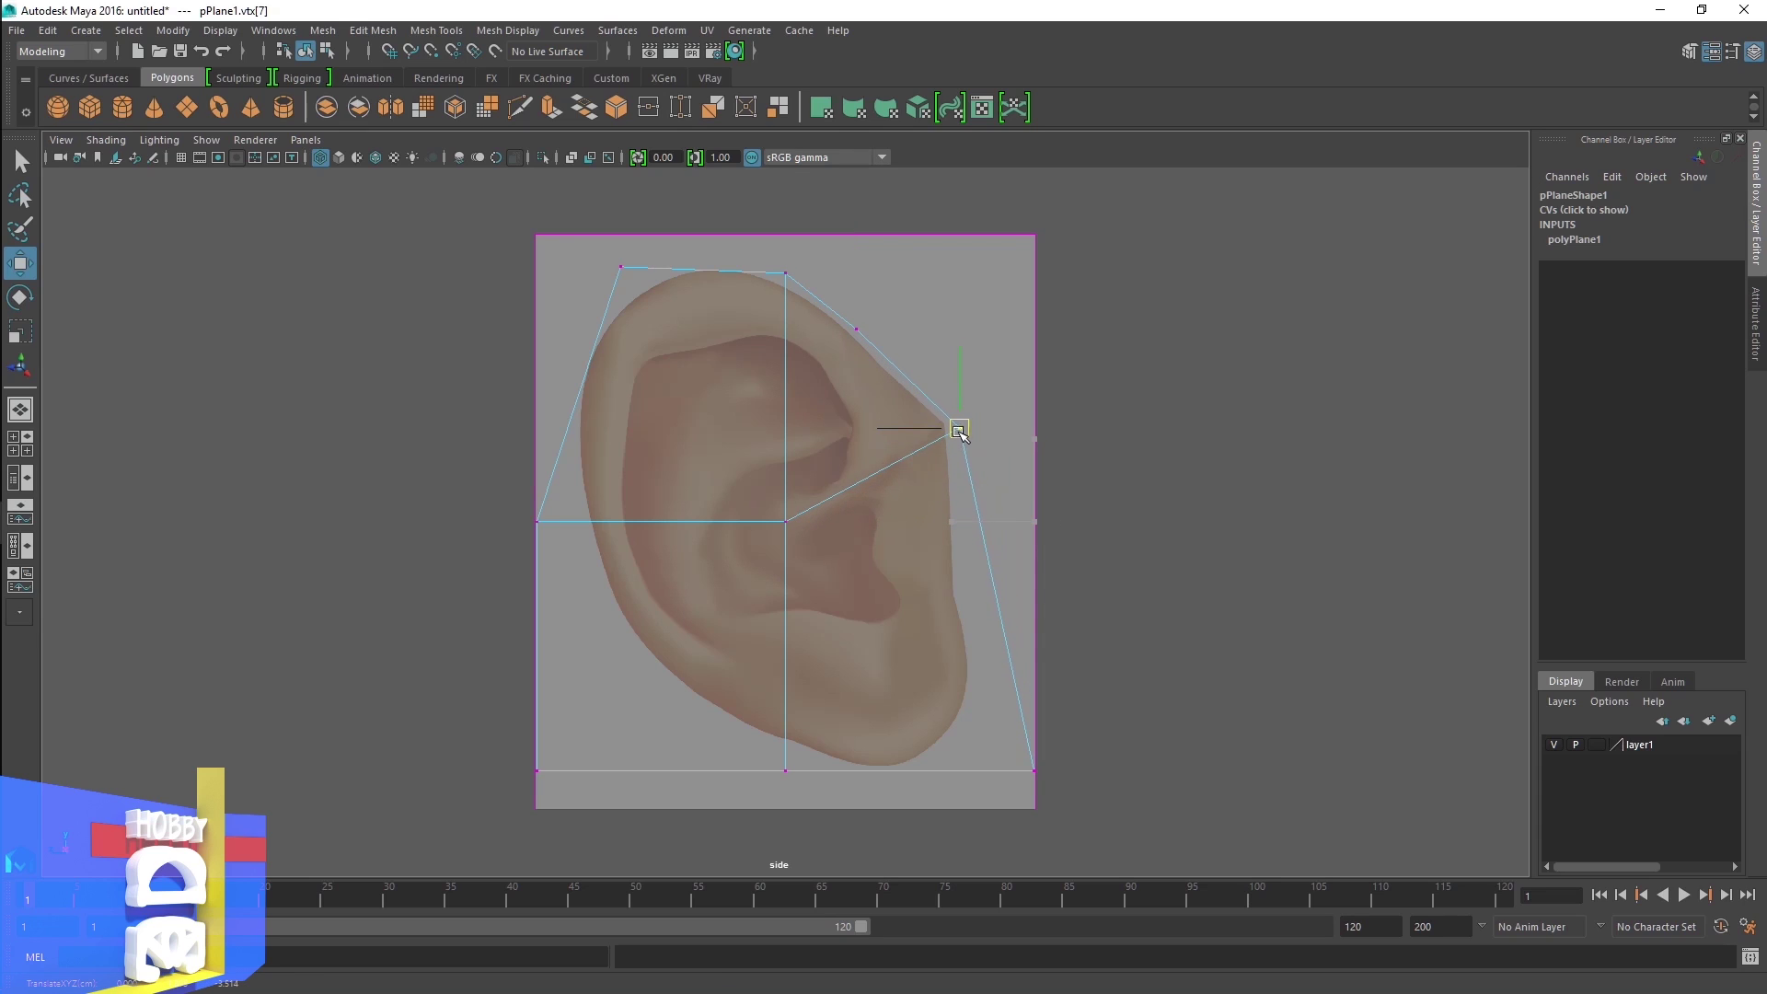
pyautogui.moveTo(765, 489)
pyautogui.mouseDown()
pyautogui.moveTo(839, 534)
pyautogui.moveTo(857, 491)
pyautogui.mouseUp()
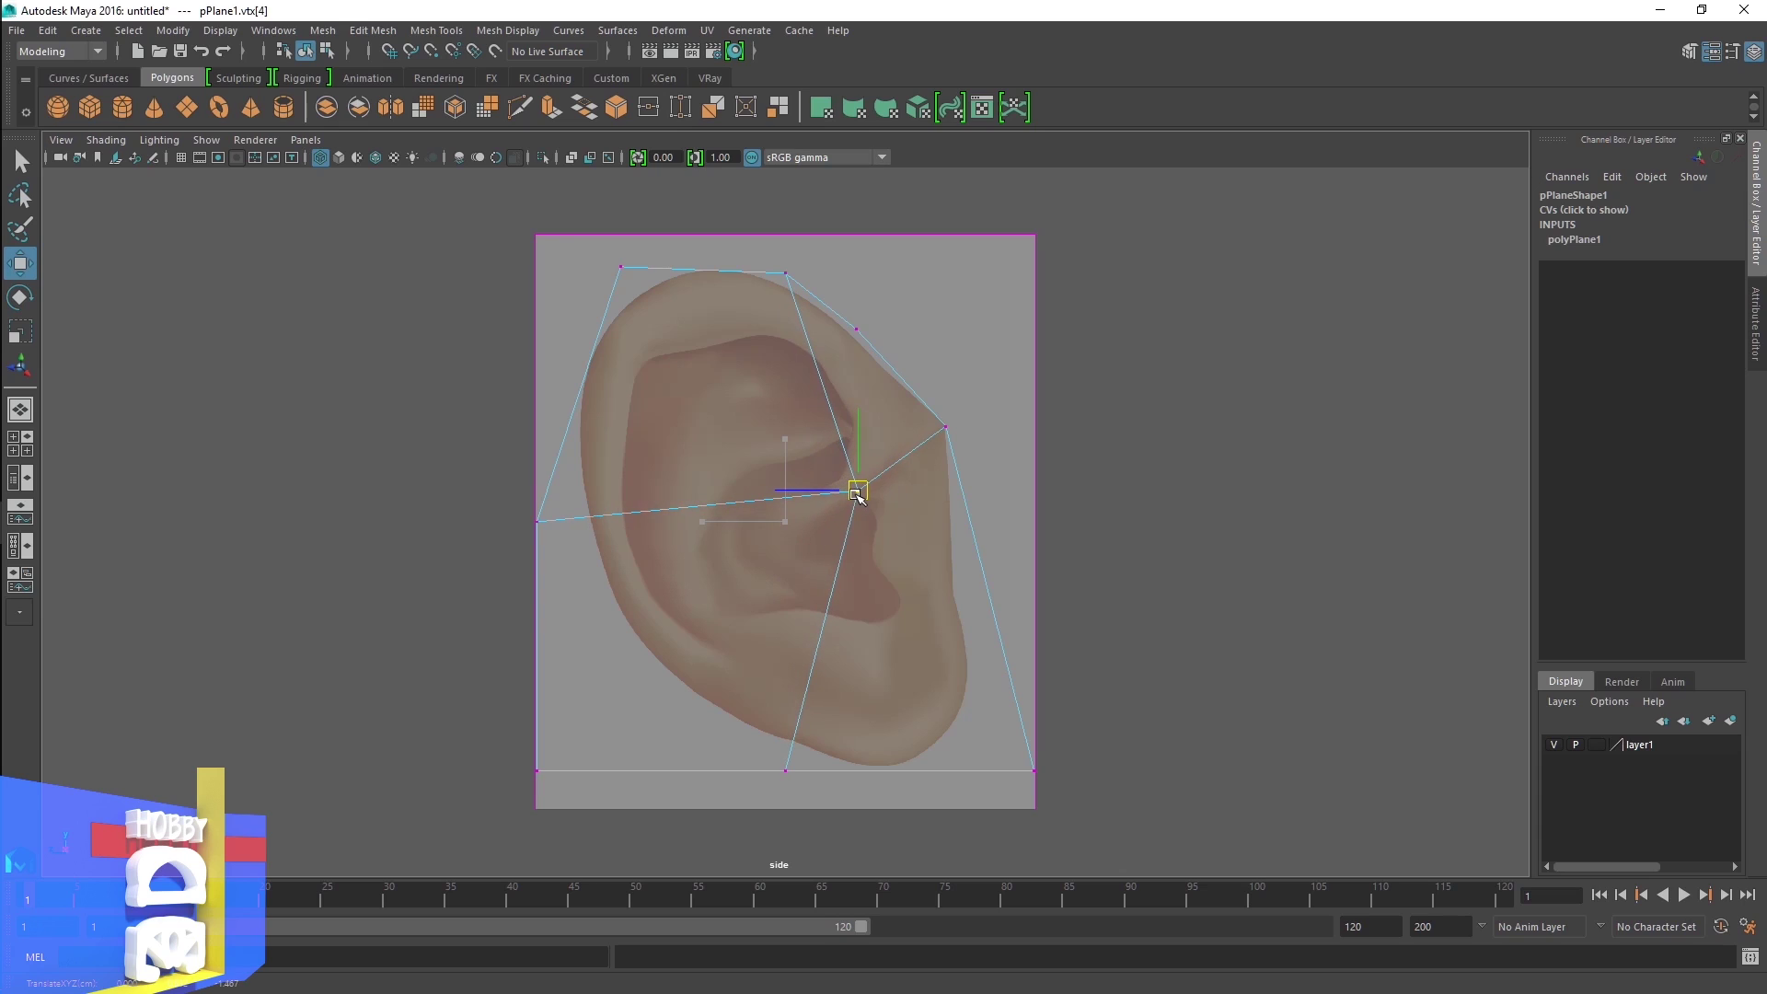
pyautogui.moveTo(741, 749)
pyautogui.mouseDown()
pyautogui.moveTo(833, 787)
pyautogui.moveTo(792, 757)
pyautogui.mouseUp()
pyautogui.moveTo(1109, 748)
pyautogui.mouseDown()
pyautogui.moveTo(1030, 785)
pyautogui.moveTo(949, 743)
pyautogui.mouseUp()
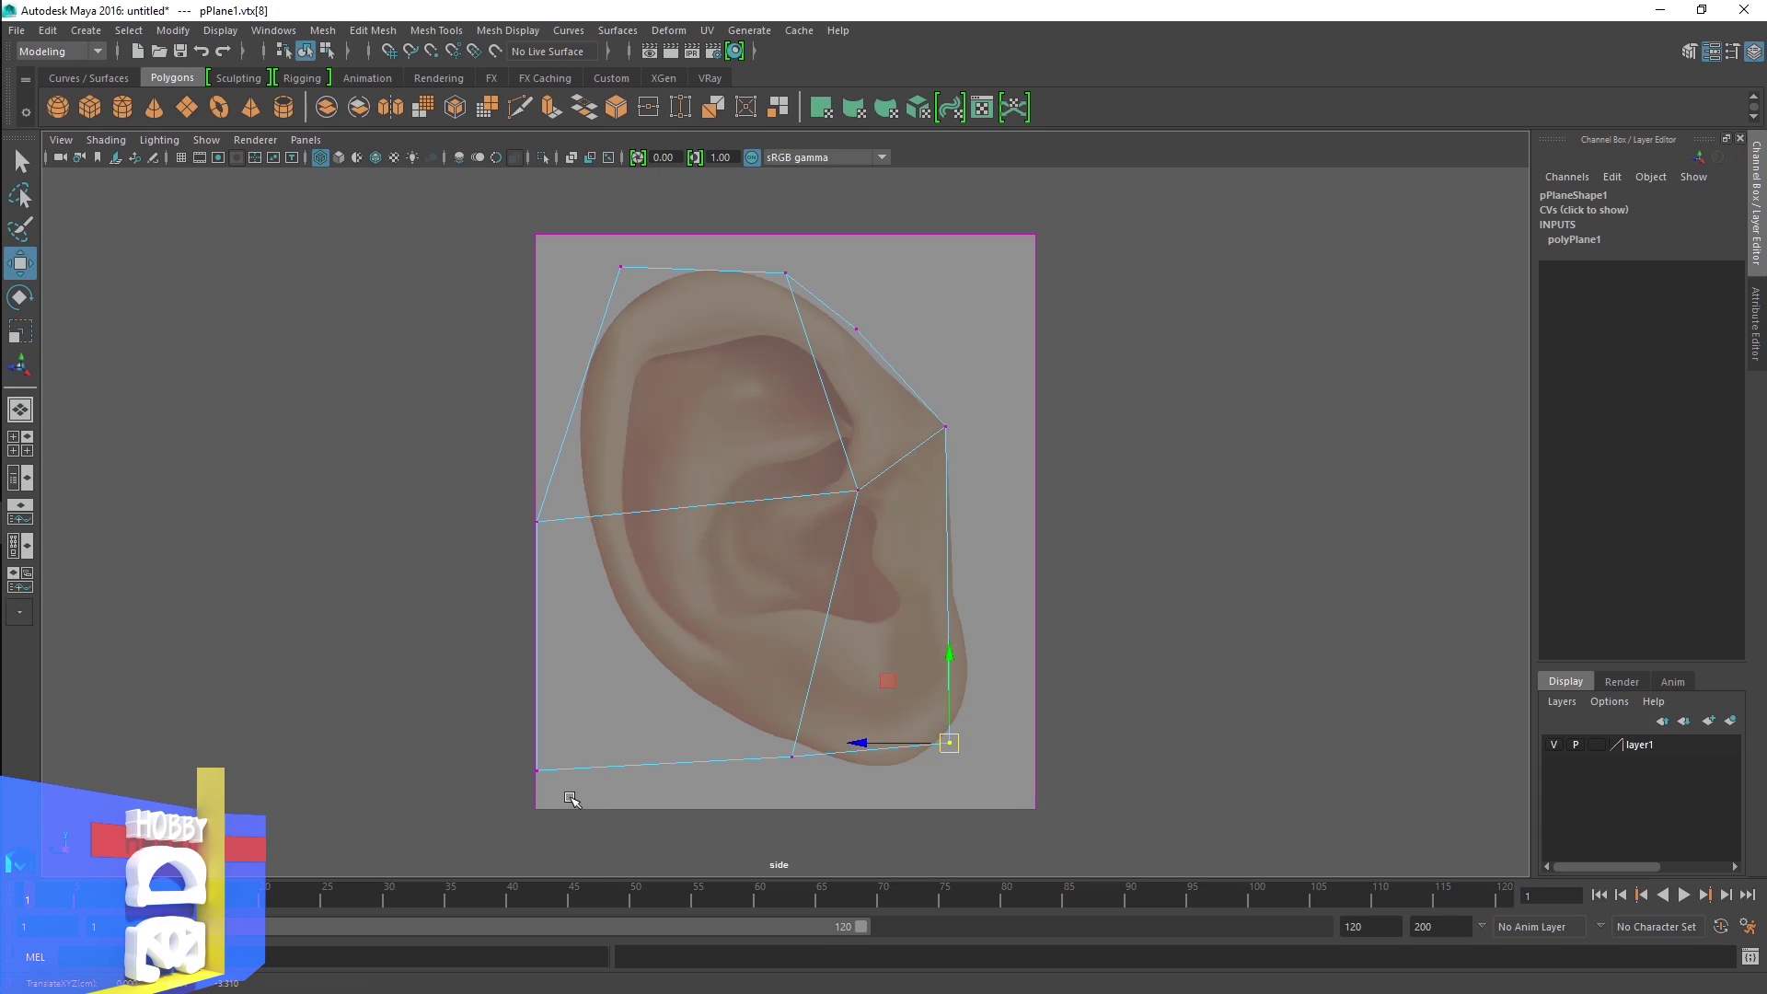
pyautogui.click(534, 773)
pyautogui.moveTo(535, 770); pyautogui.dragTo(632, 649)
# Refine the left, top-left and bottom vertices to fit the ear's front edge, rim and earlobe
pyautogui.click(539, 523)
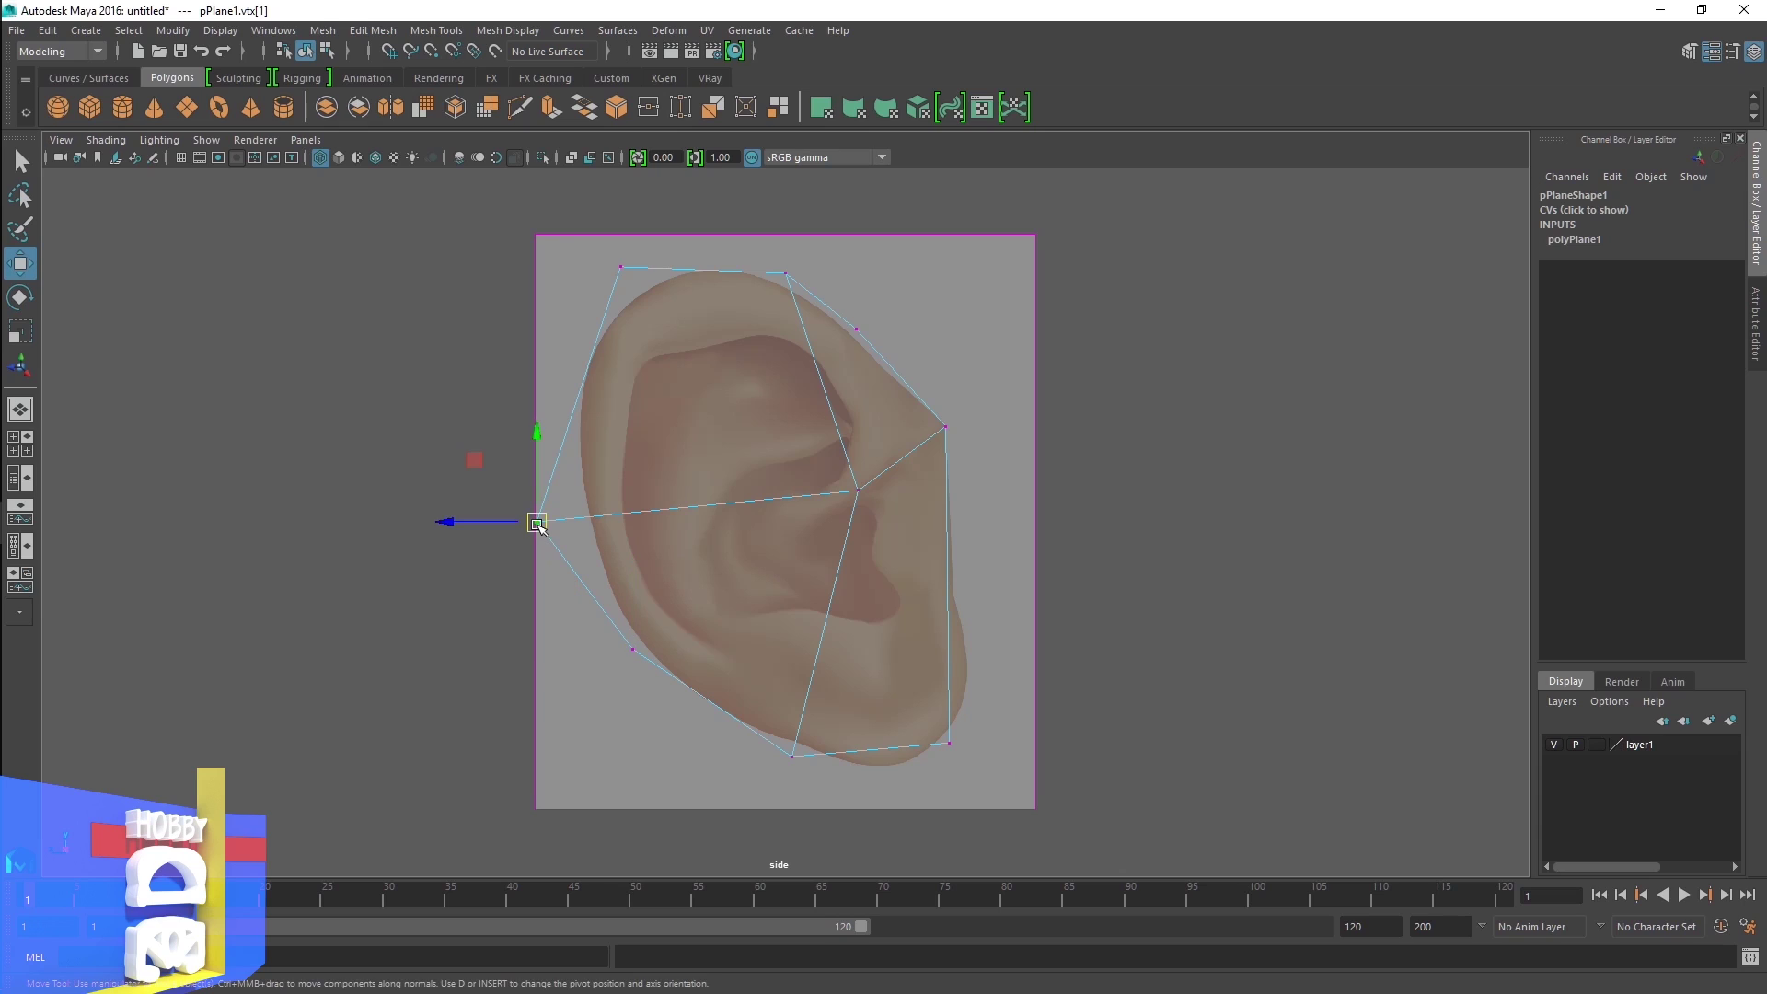
pyautogui.moveTo(540, 522); pyautogui.dragTo(587, 510)
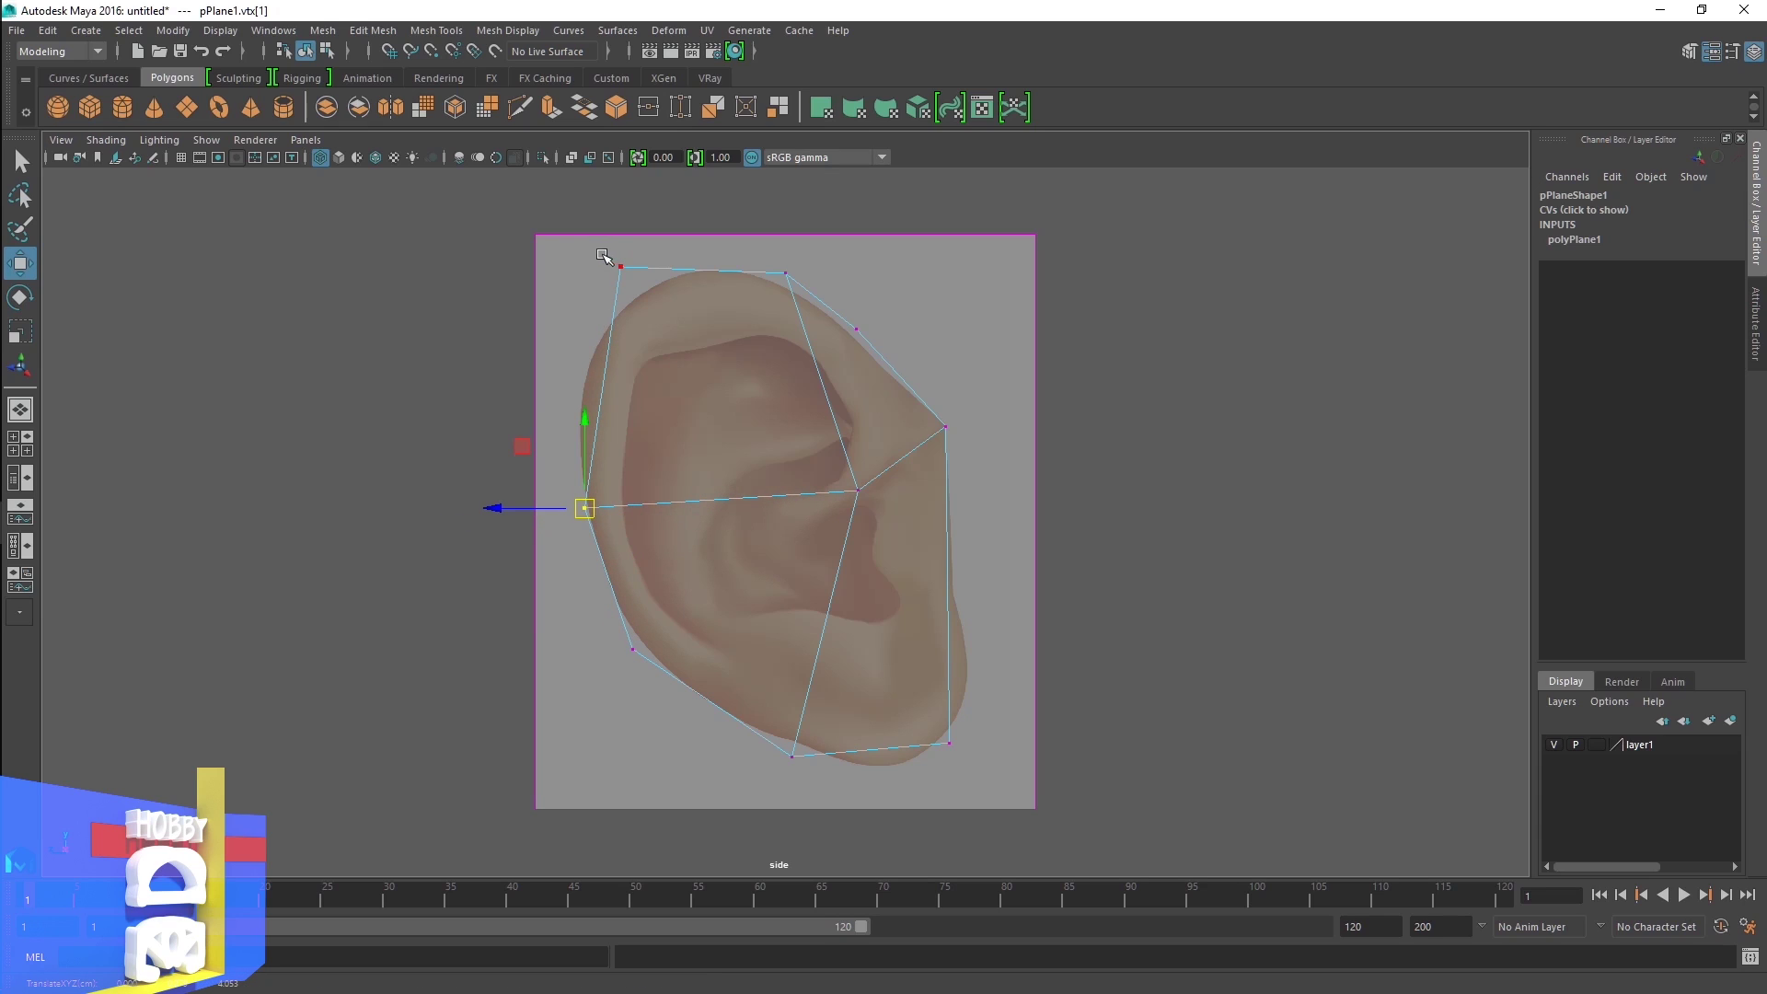
pyautogui.moveTo(603, 255)
pyautogui.mouseDown()
pyautogui.moveTo(652, 276)
pyautogui.moveTo(586, 288)
pyautogui.mouseUp()
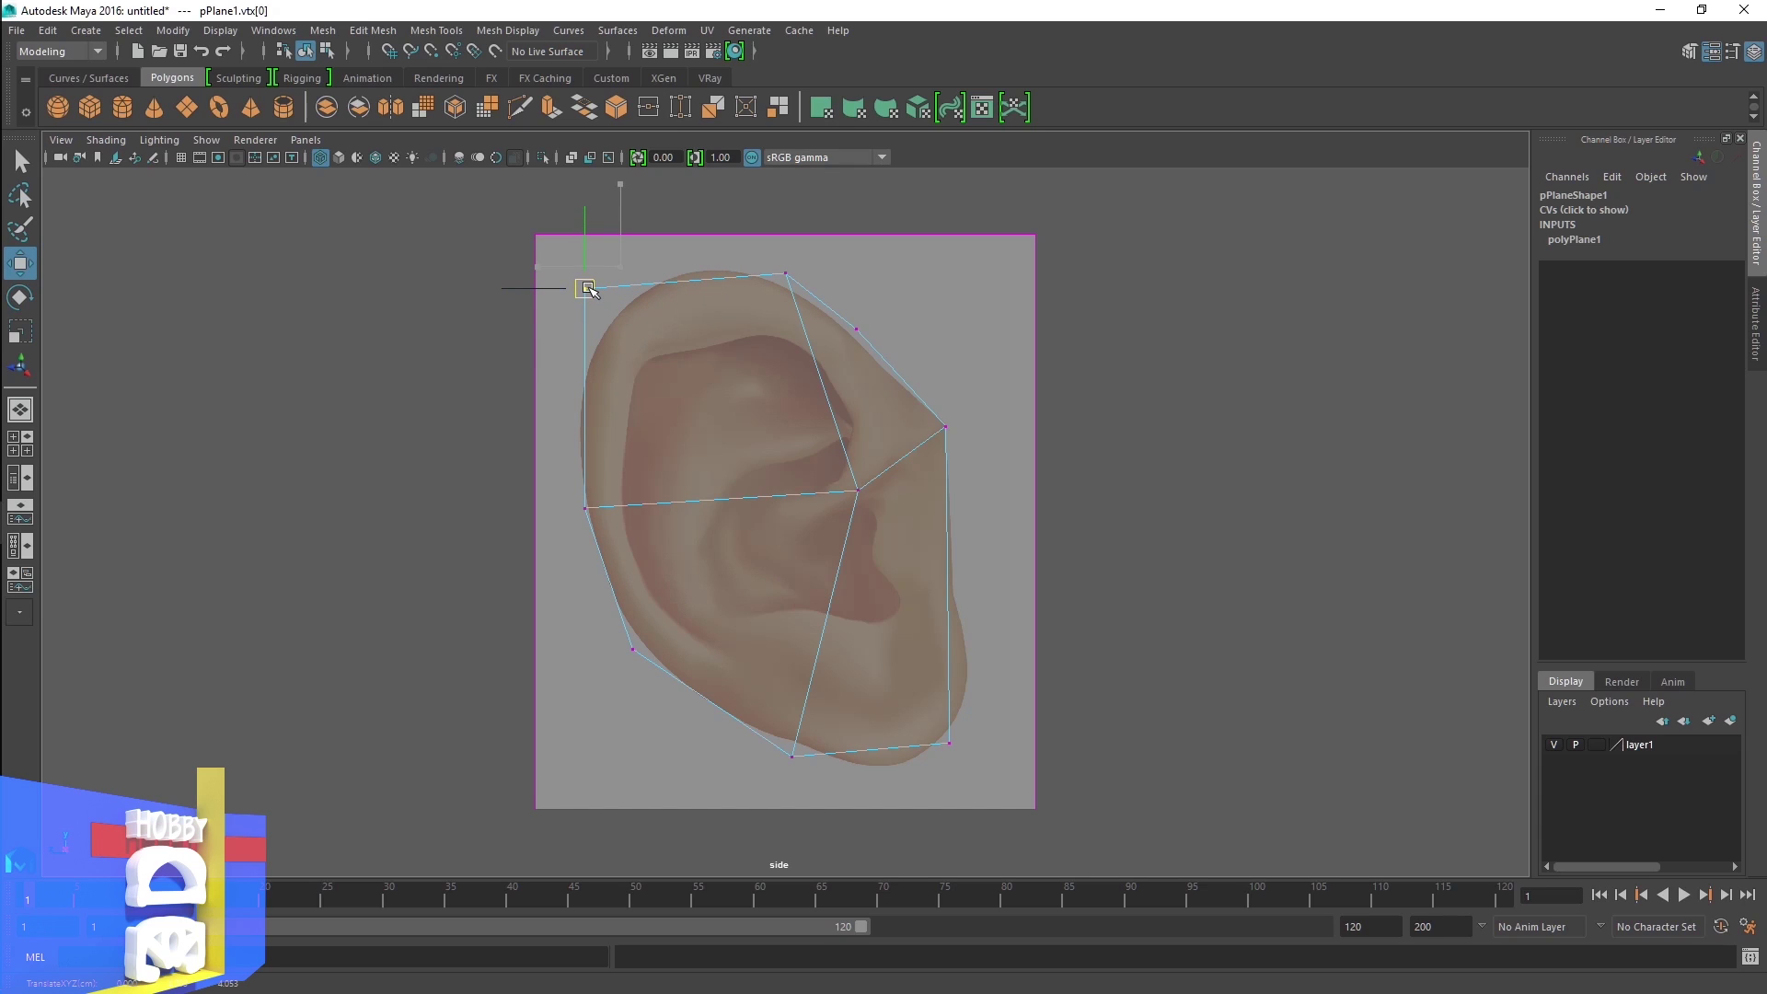
pyautogui.moveTo(805, 256)
pyautogui.mouseDown()
pyautogui.moveTo(780, 291)
pyautogui.moveTo(721, 273)
pyautogui.mouseUp()
pyautogui.click(584, 288)
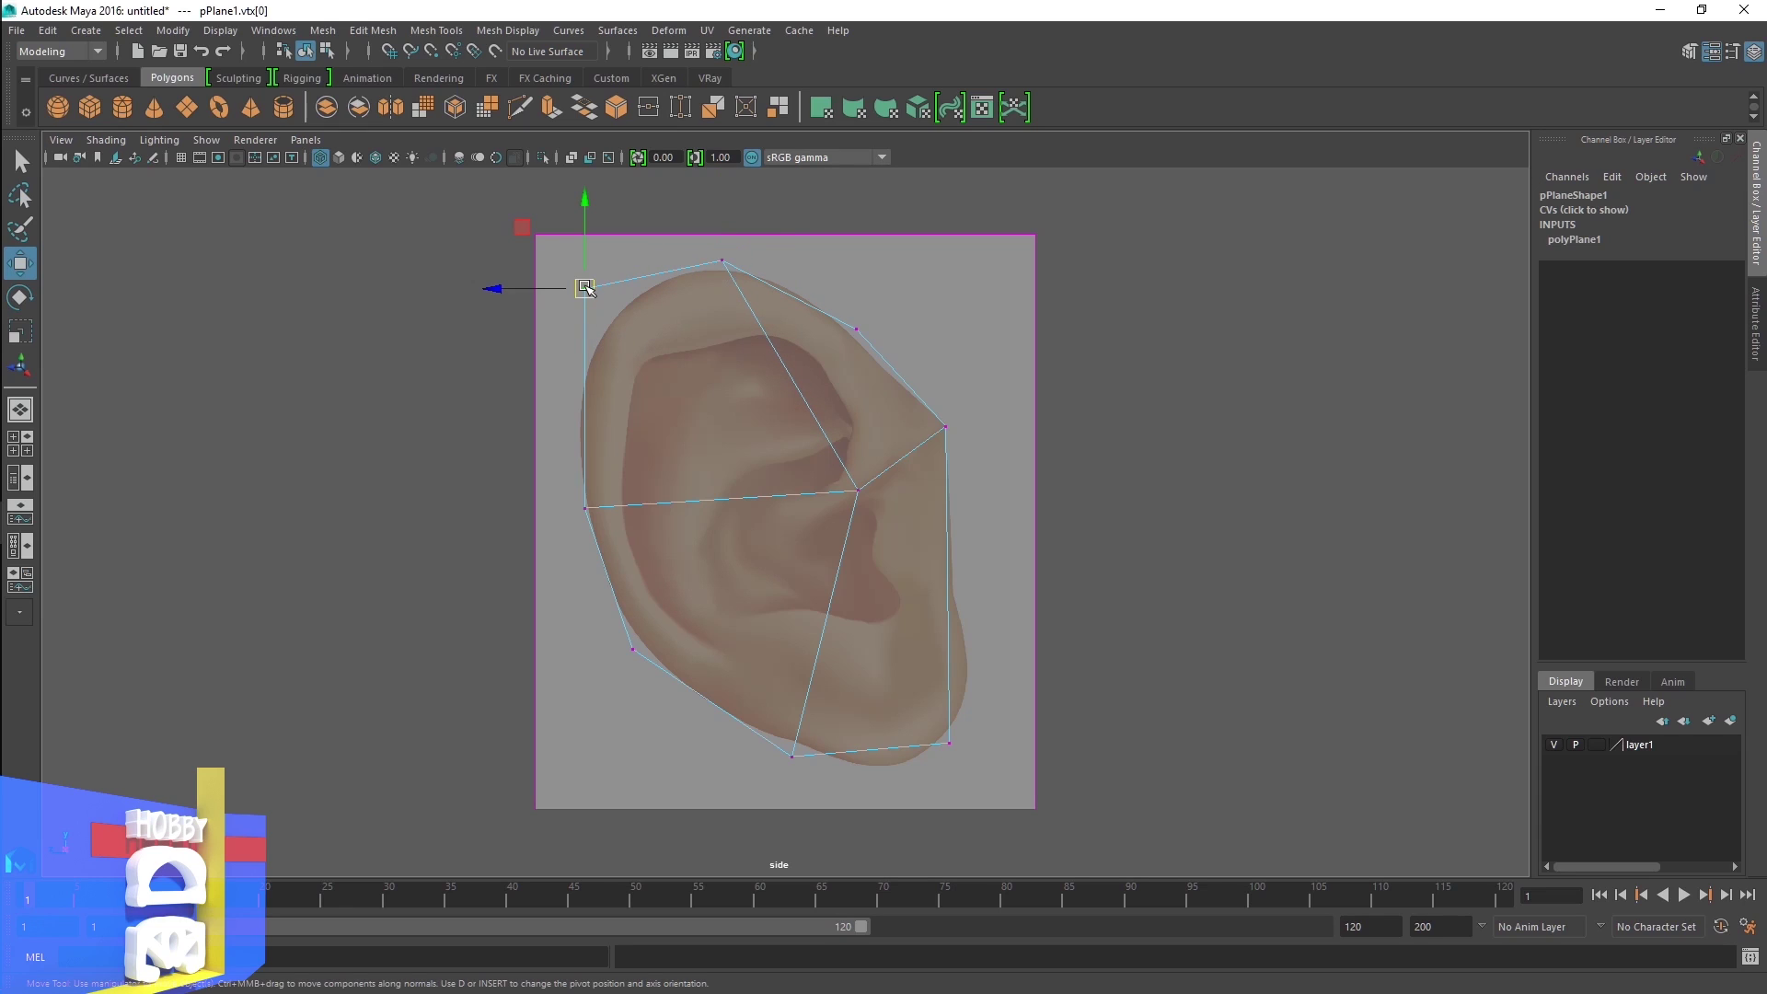
pyautogui.moveTo(583, 288); pyautogui.dragTo(586, 320)
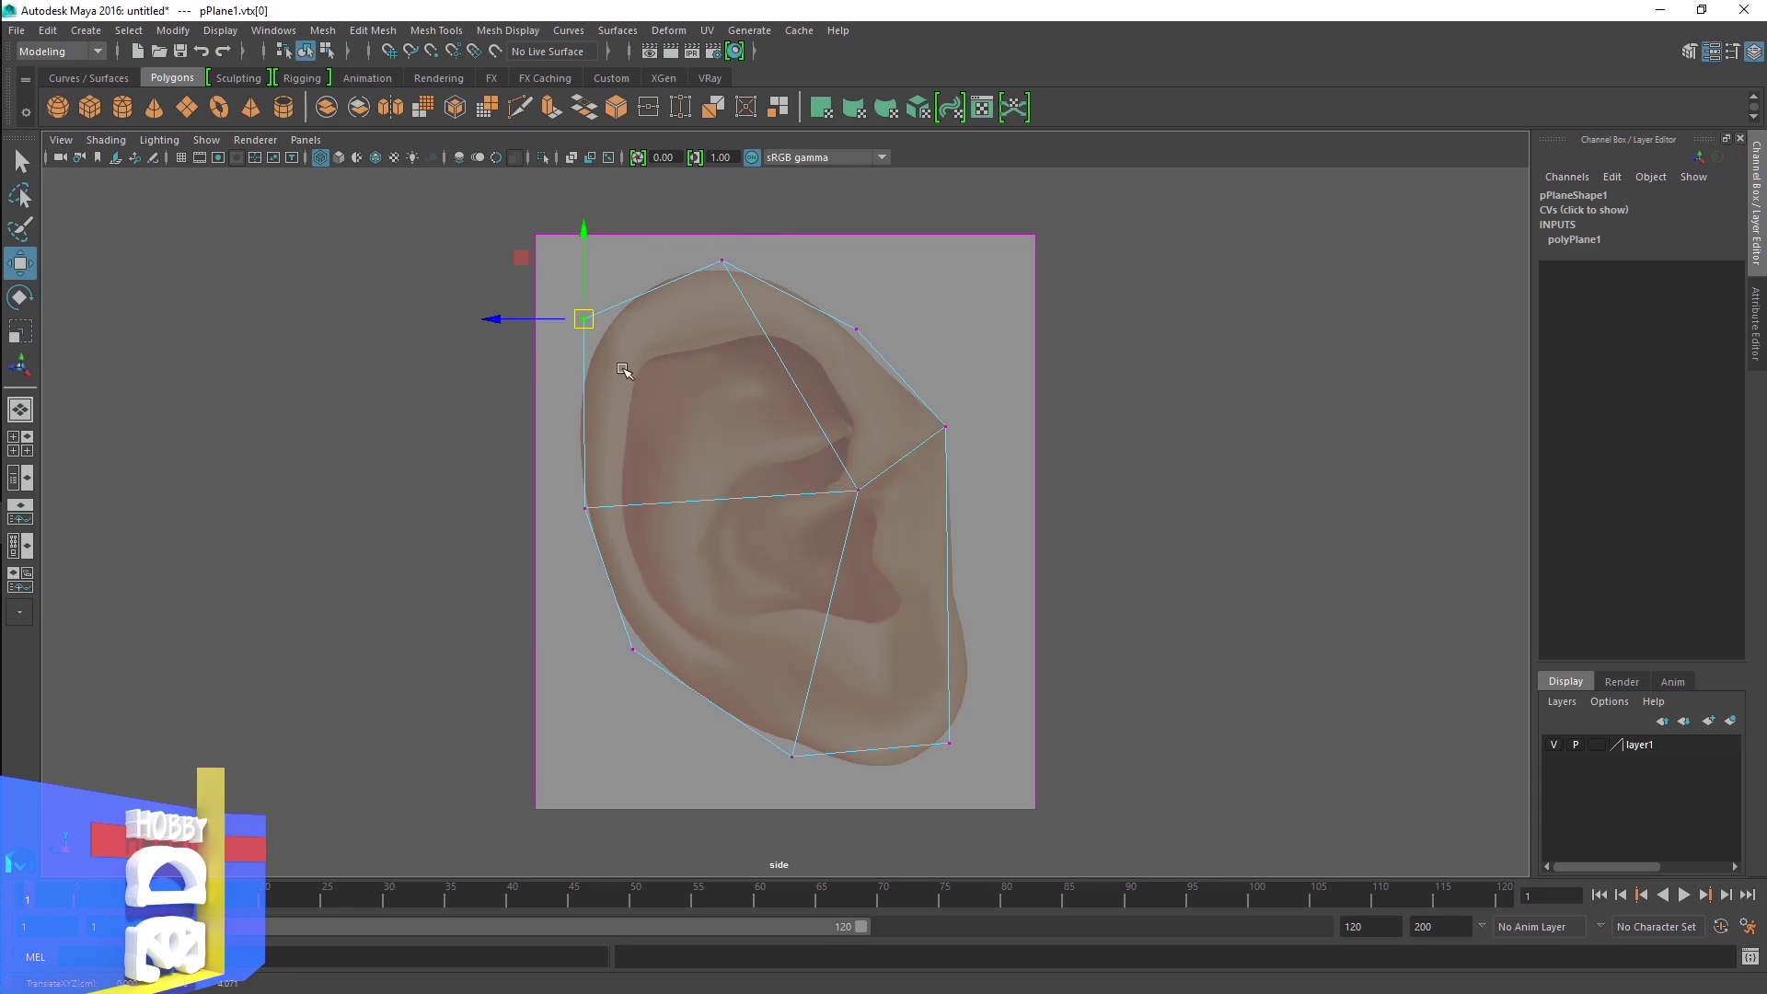
pyautogui.moveTo(898, 694); pyautogui.dragTo(974, 768)
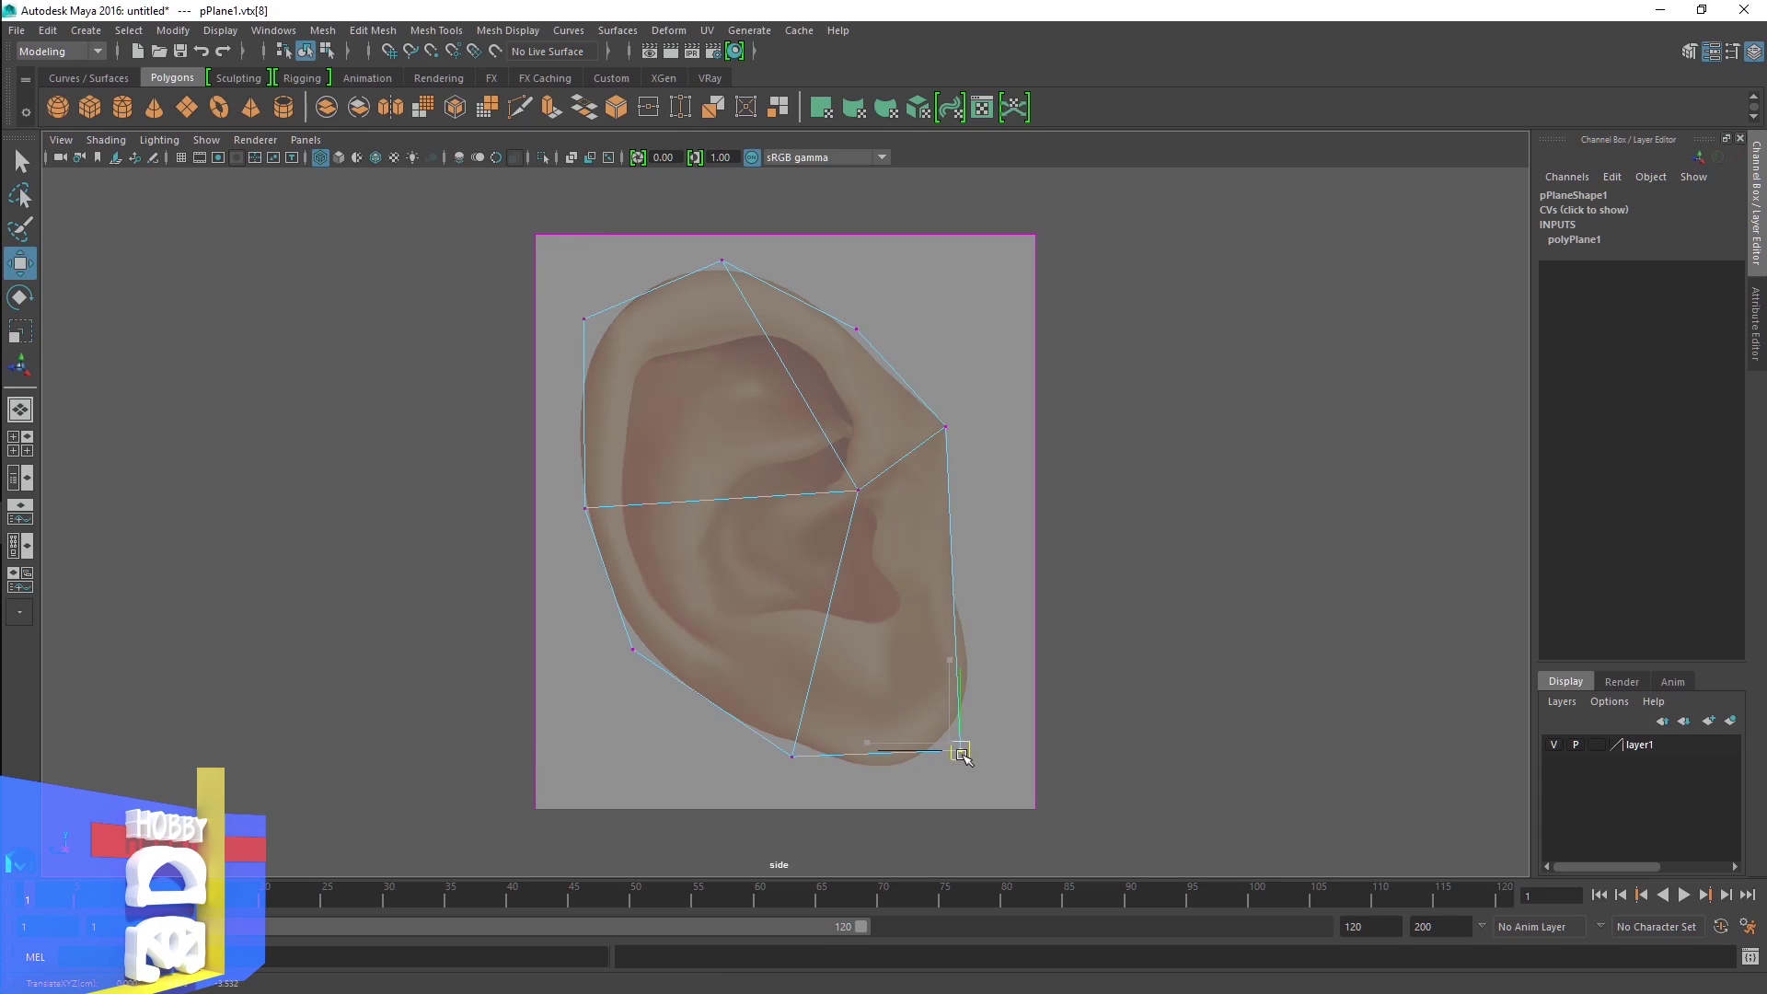
pyautogui.click(792, 756)
pyautogui.moveTo(791, 757); pyautogui.dragTo(820, 761)
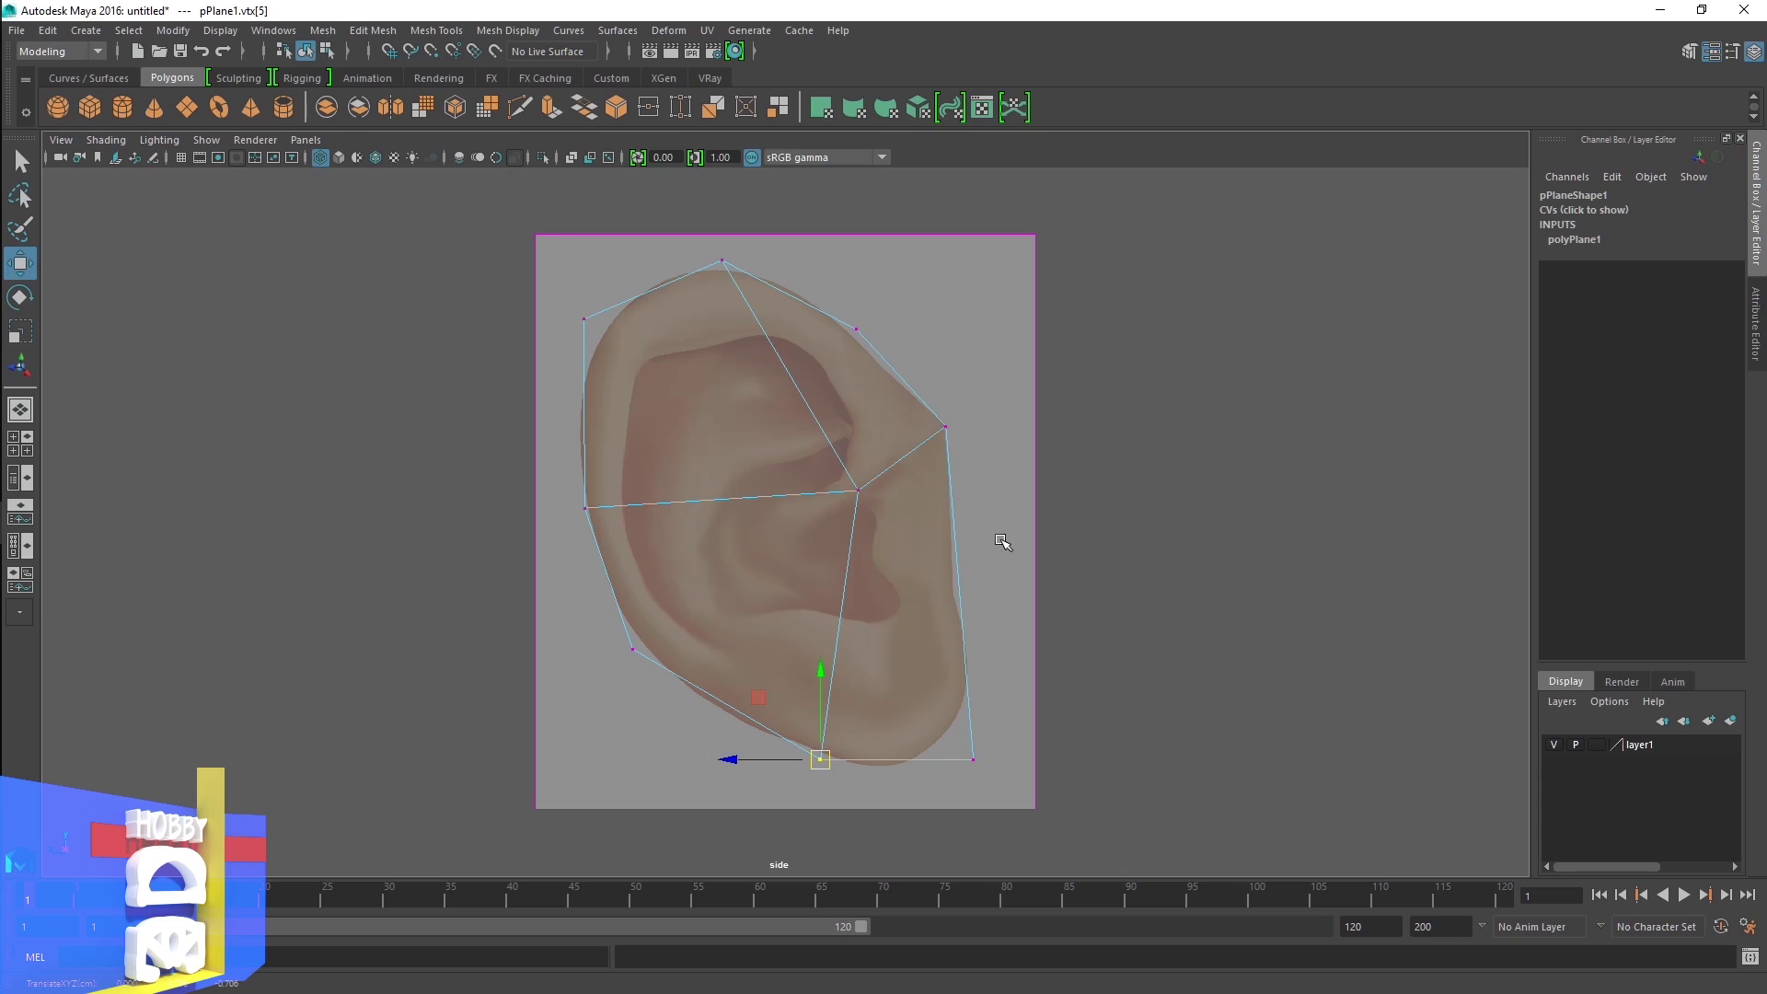
pyautogui.click(865, 490)
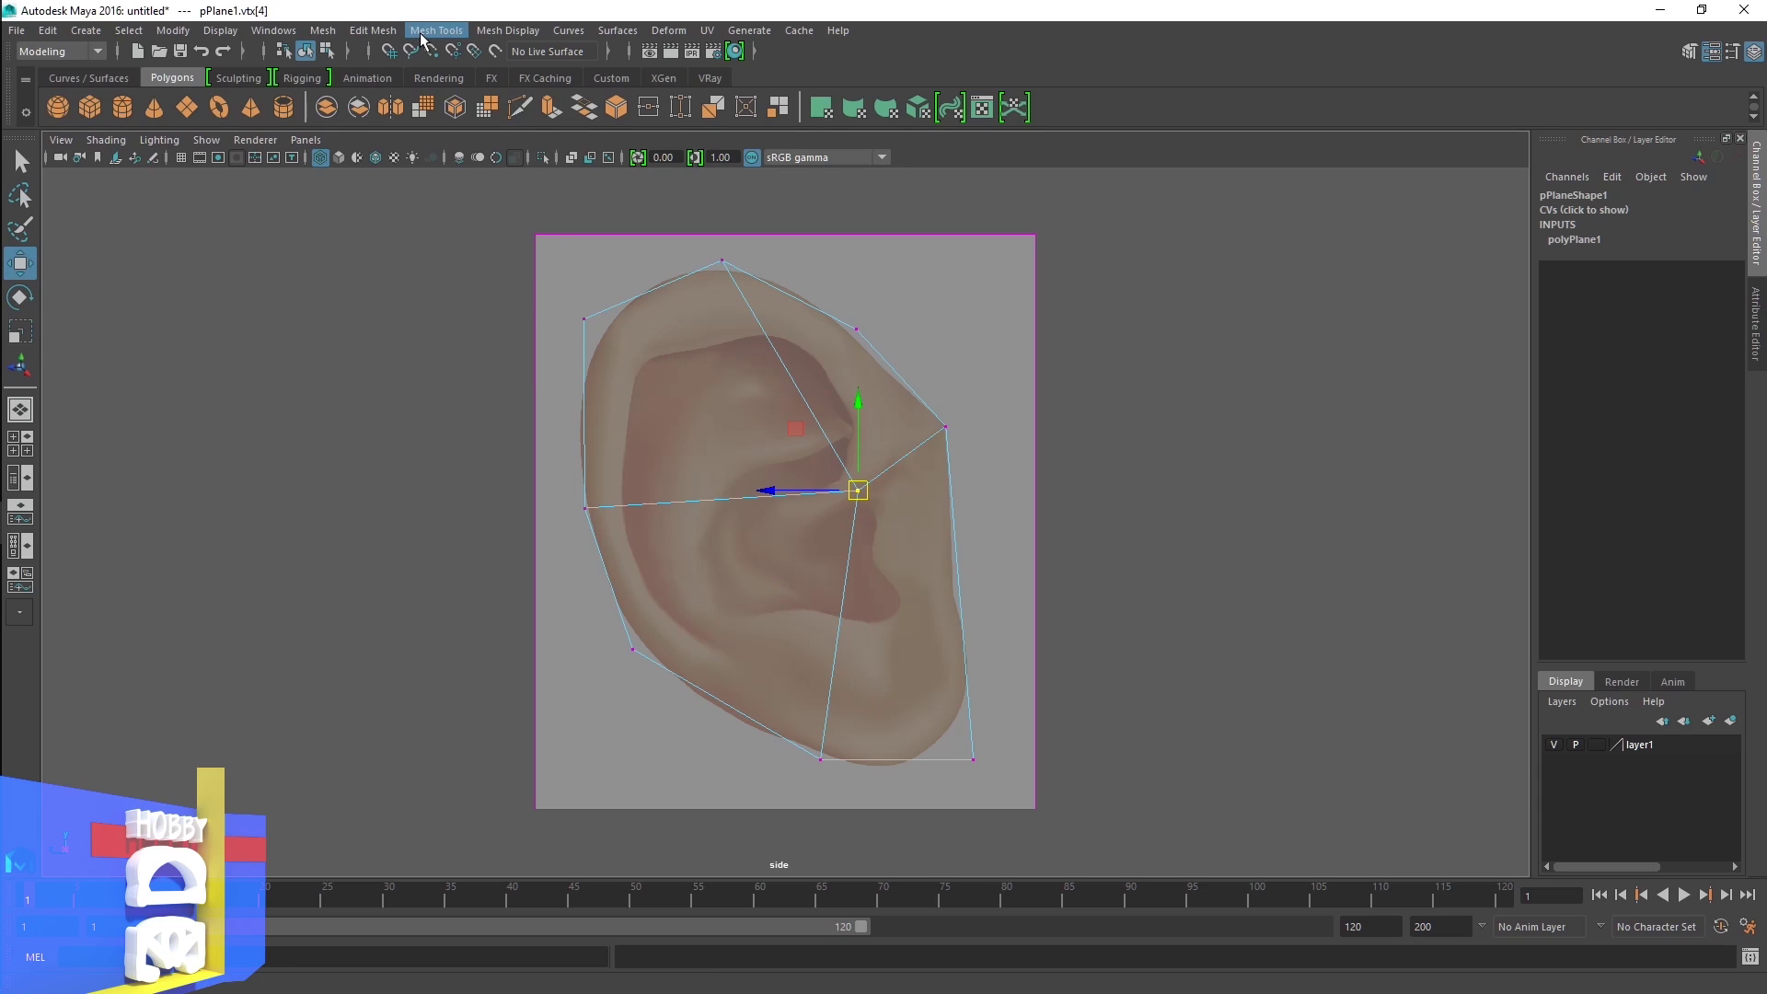
# Tear off the Edit Mesh menu as a floating panel beside the viewport and raise the centre vertex
pyautogui.click(358, 33)
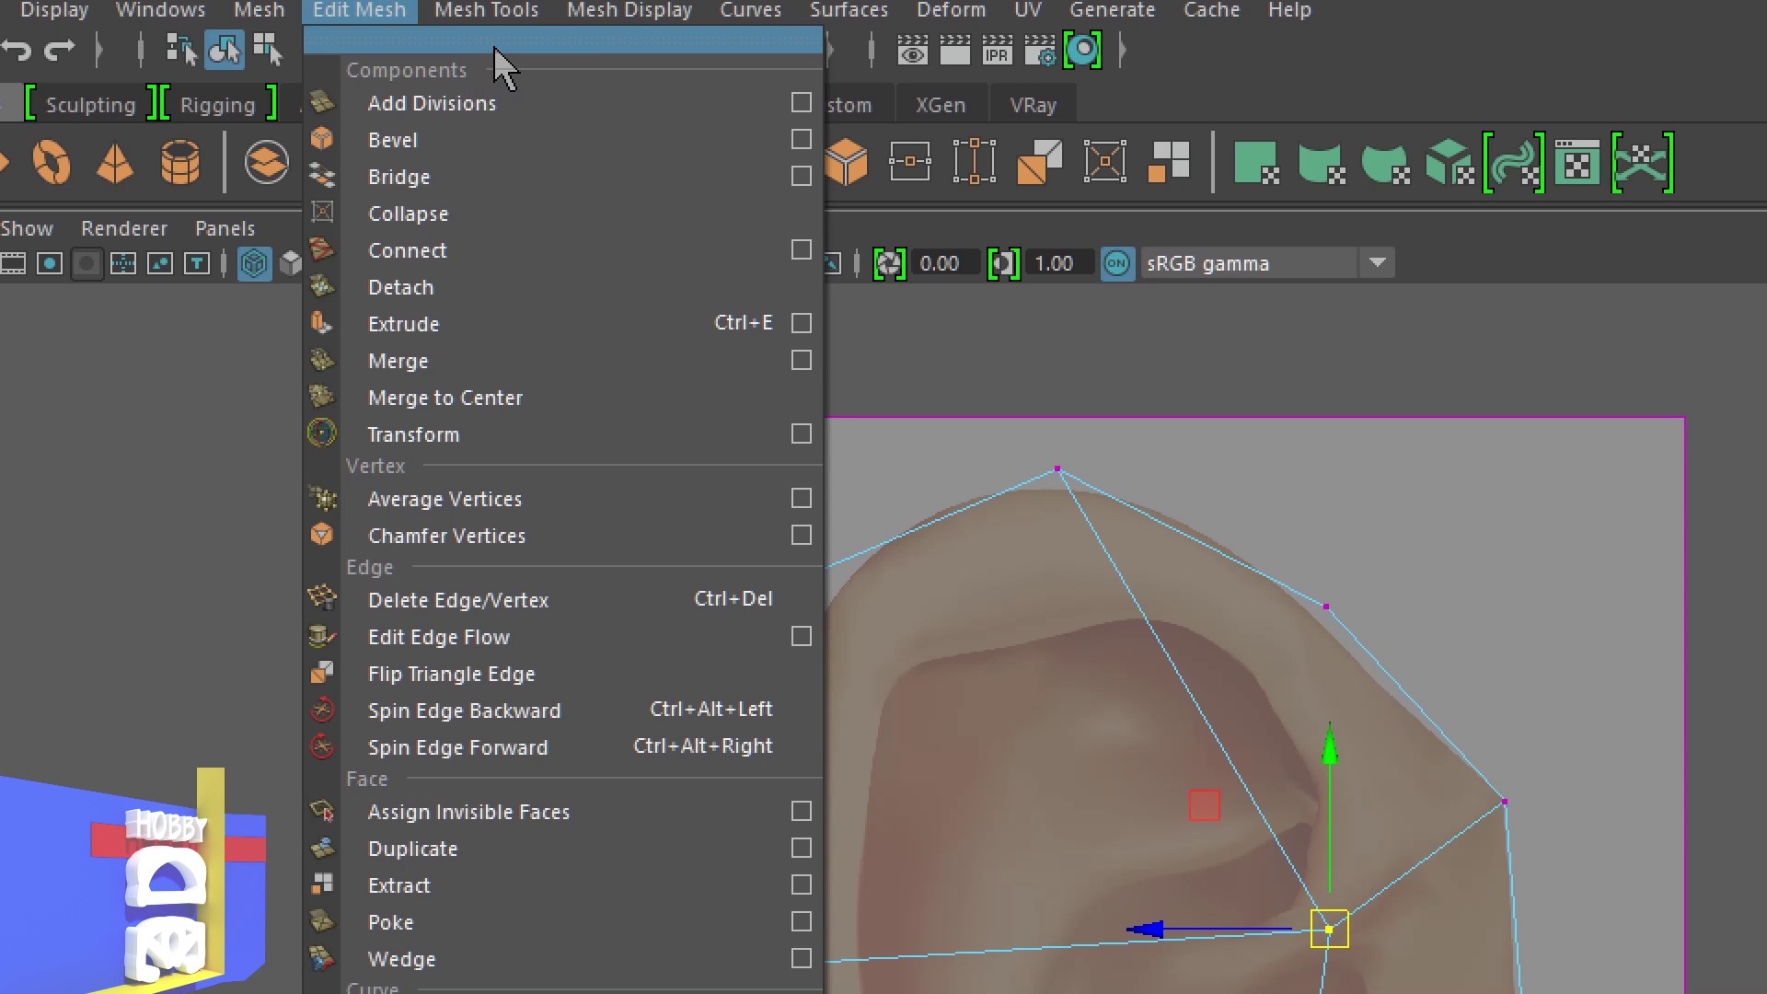
pyautogui.click(497, 42)
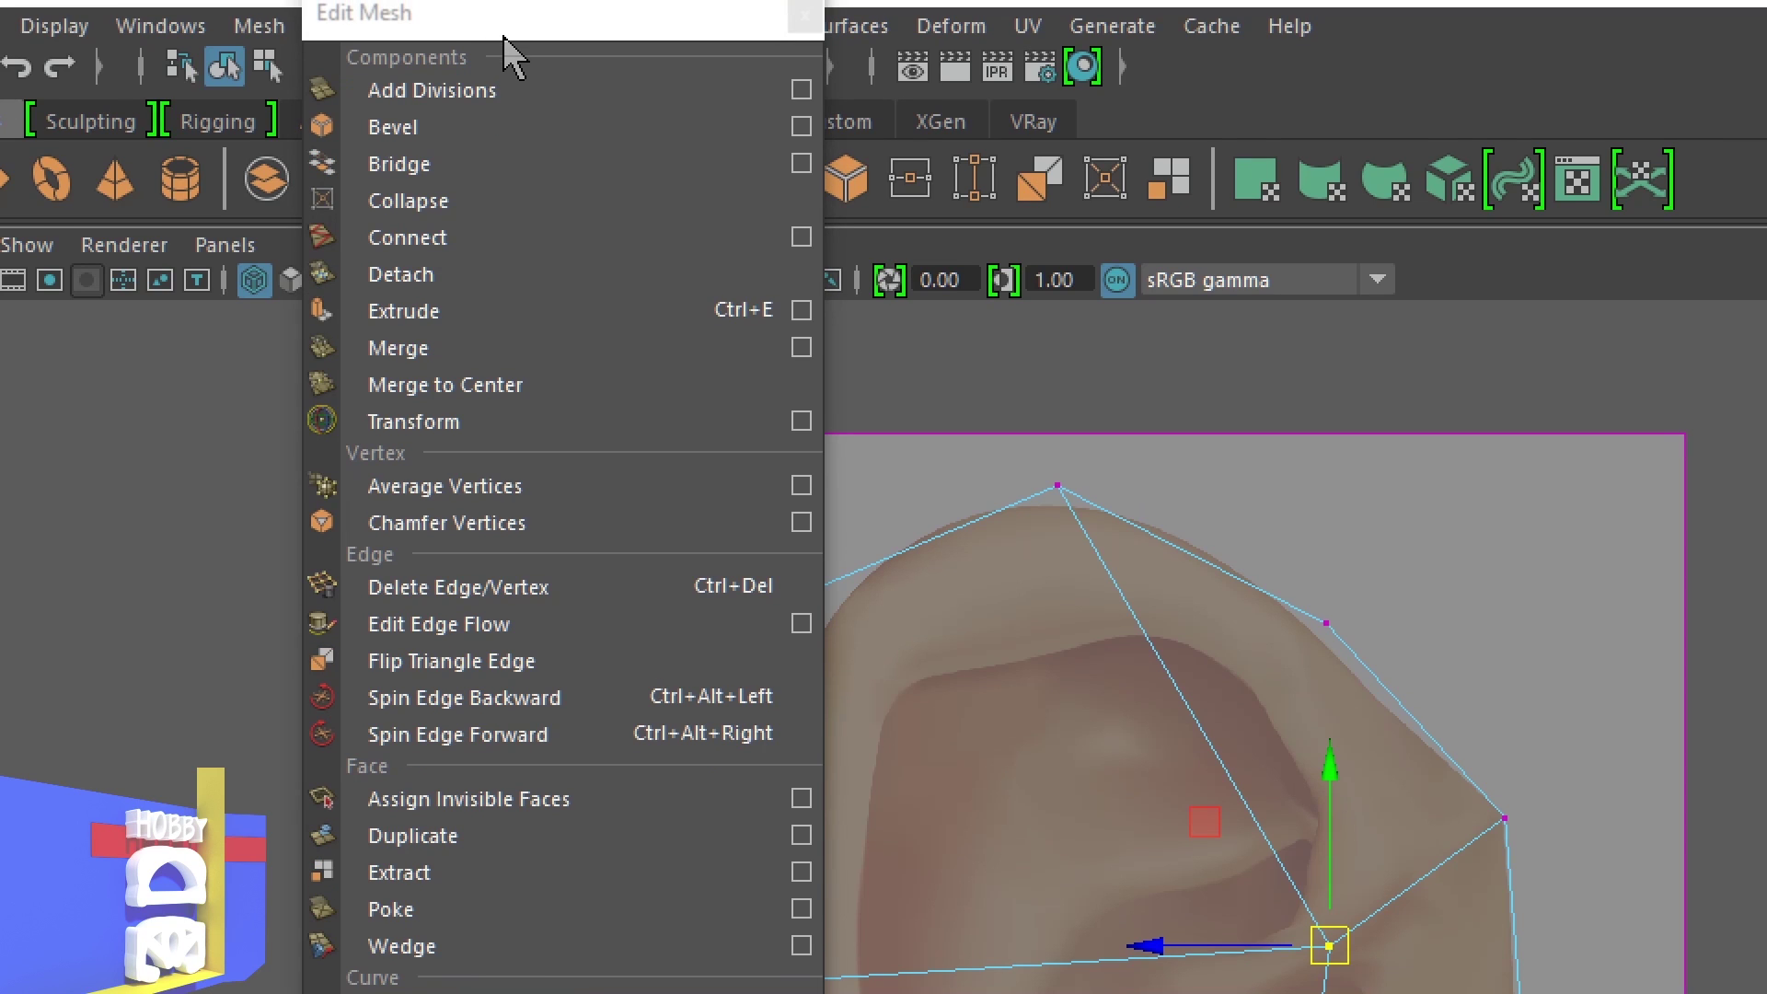
pyautogui.moveTo(502, 46); pyautogui.dragTo(1378, 385)
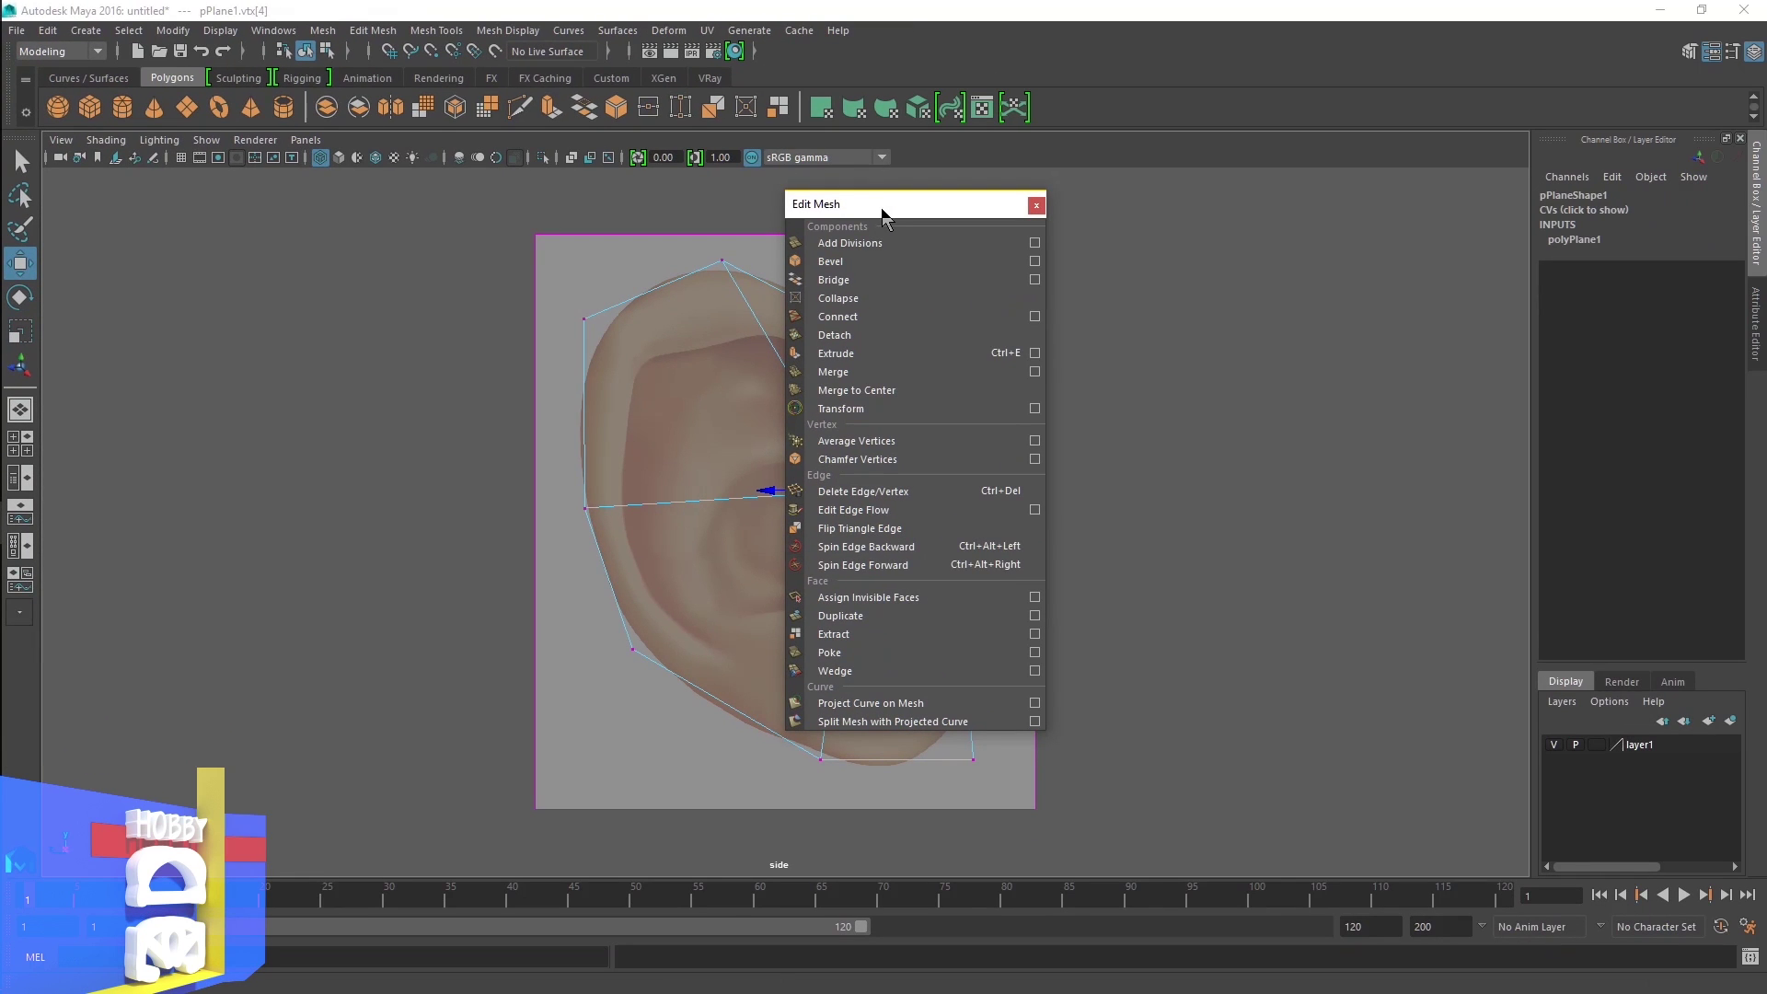
pyautogui.moveTo(881, 216)
pyautogui.mouseDown()
pyautogui.moveTo(1252, 269)
pyautogui.moveTo(1310, 246)
pyautogui.mouseUp()
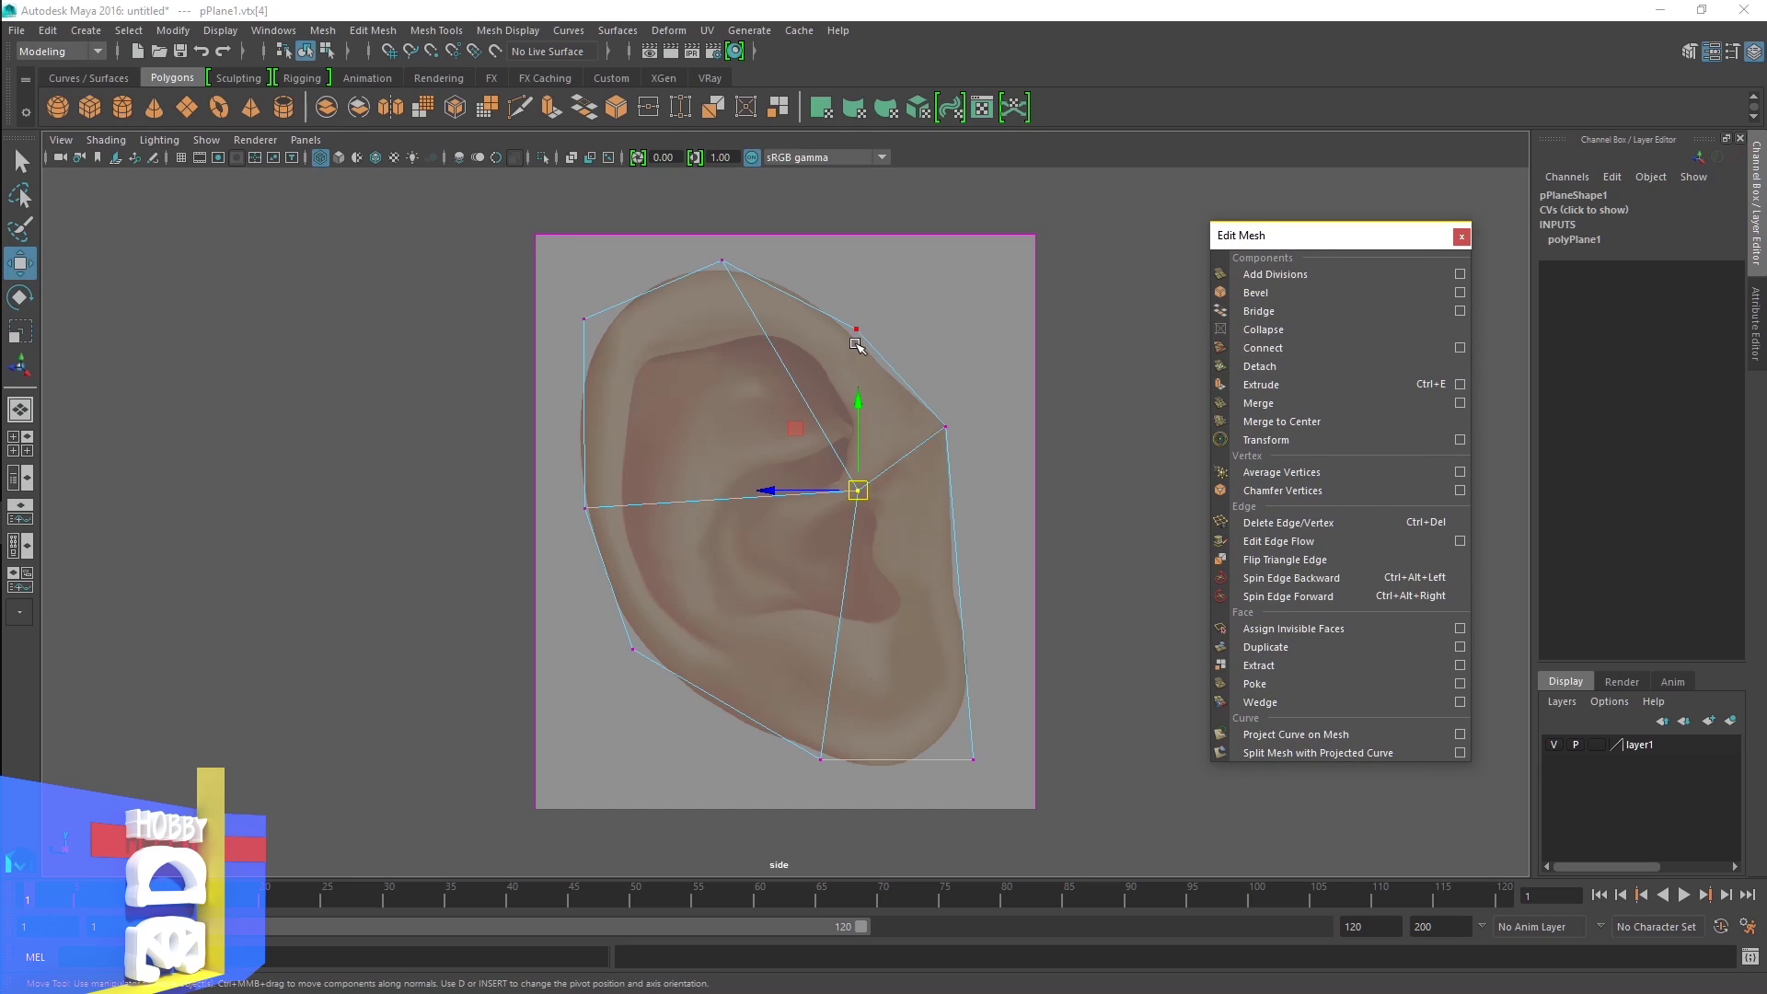
pyautogui.moveTo(862, 329); pyautogui.dragTo(892, 410)
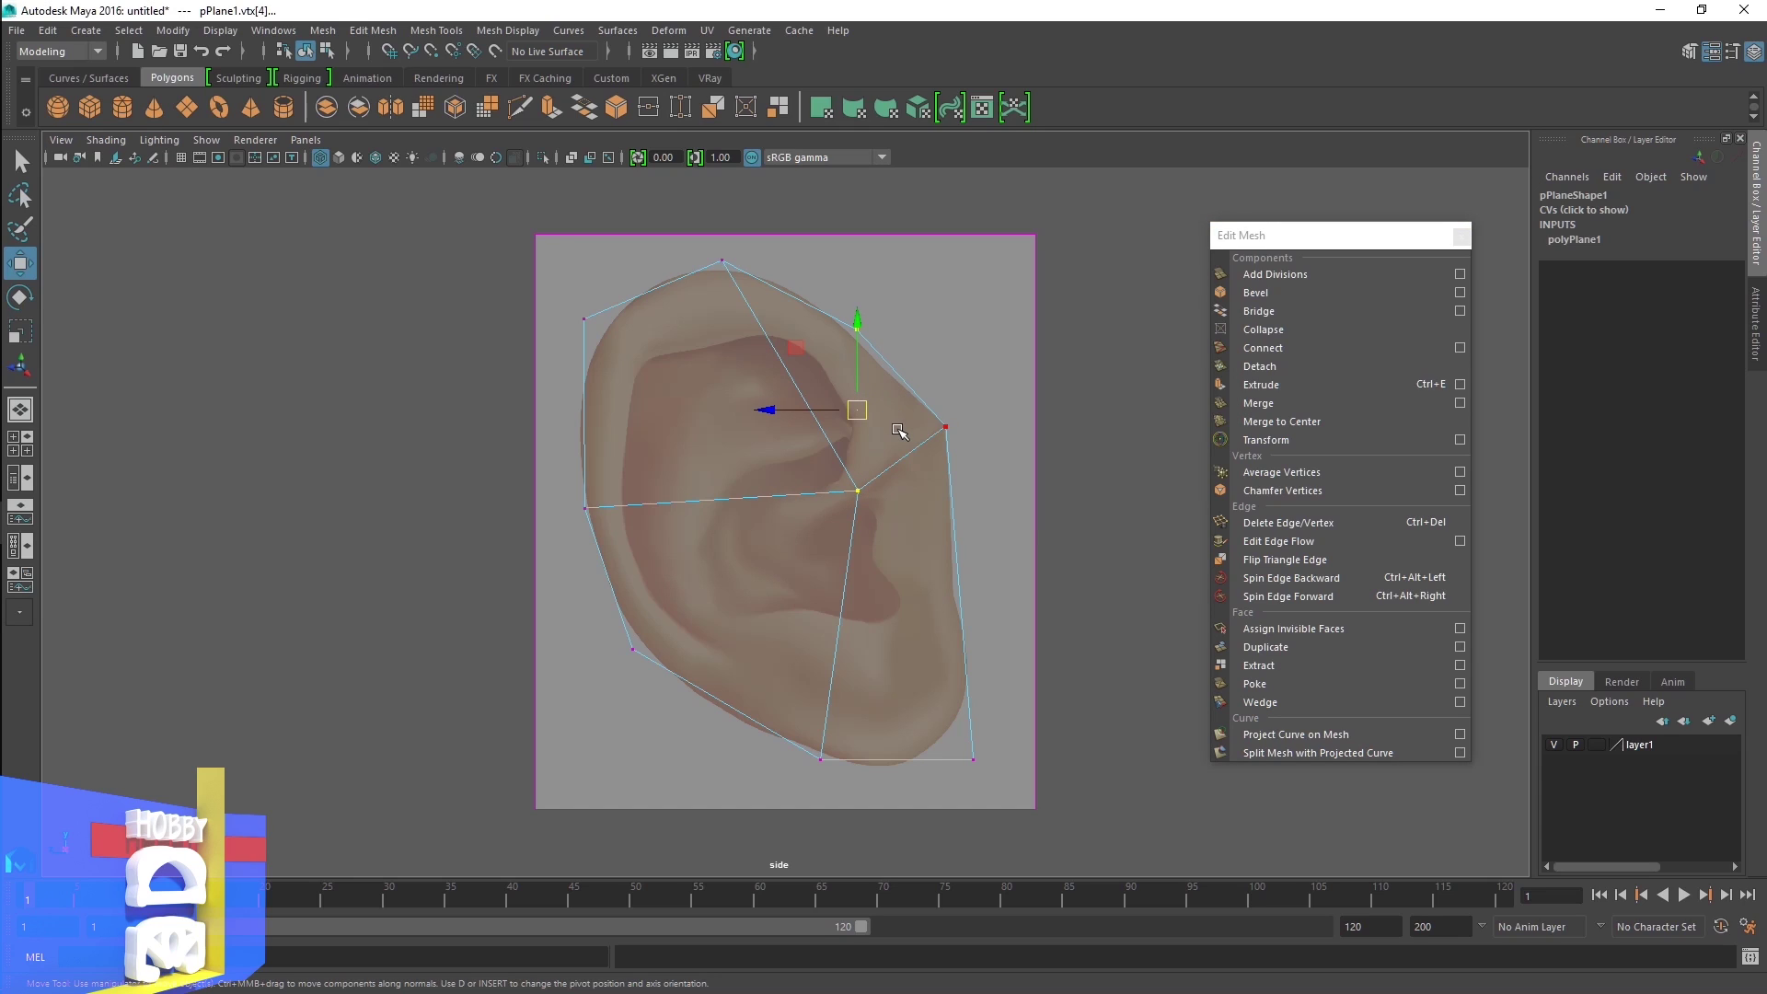
pyautogui.scroll(2, 898, 430)
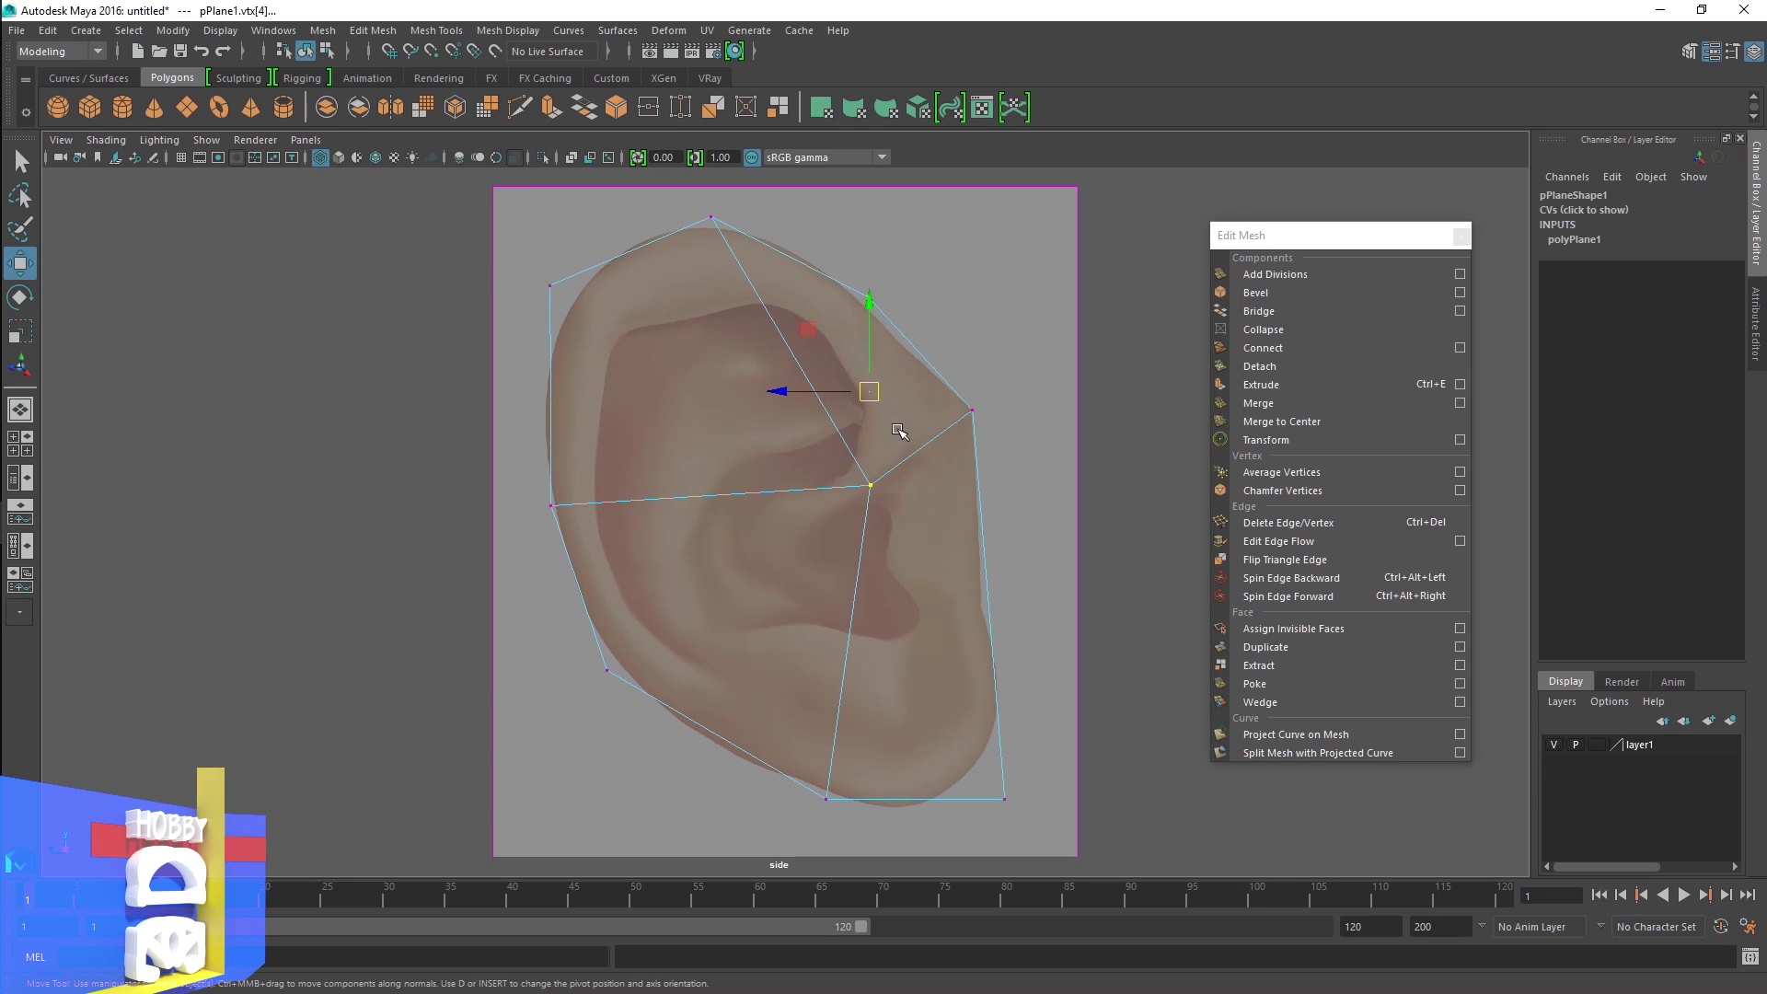
# Hide the ear reference layer, connect the selected vertices, and chamfer the centre vertex at width 0.25
pyautogui.click(1553, 744)
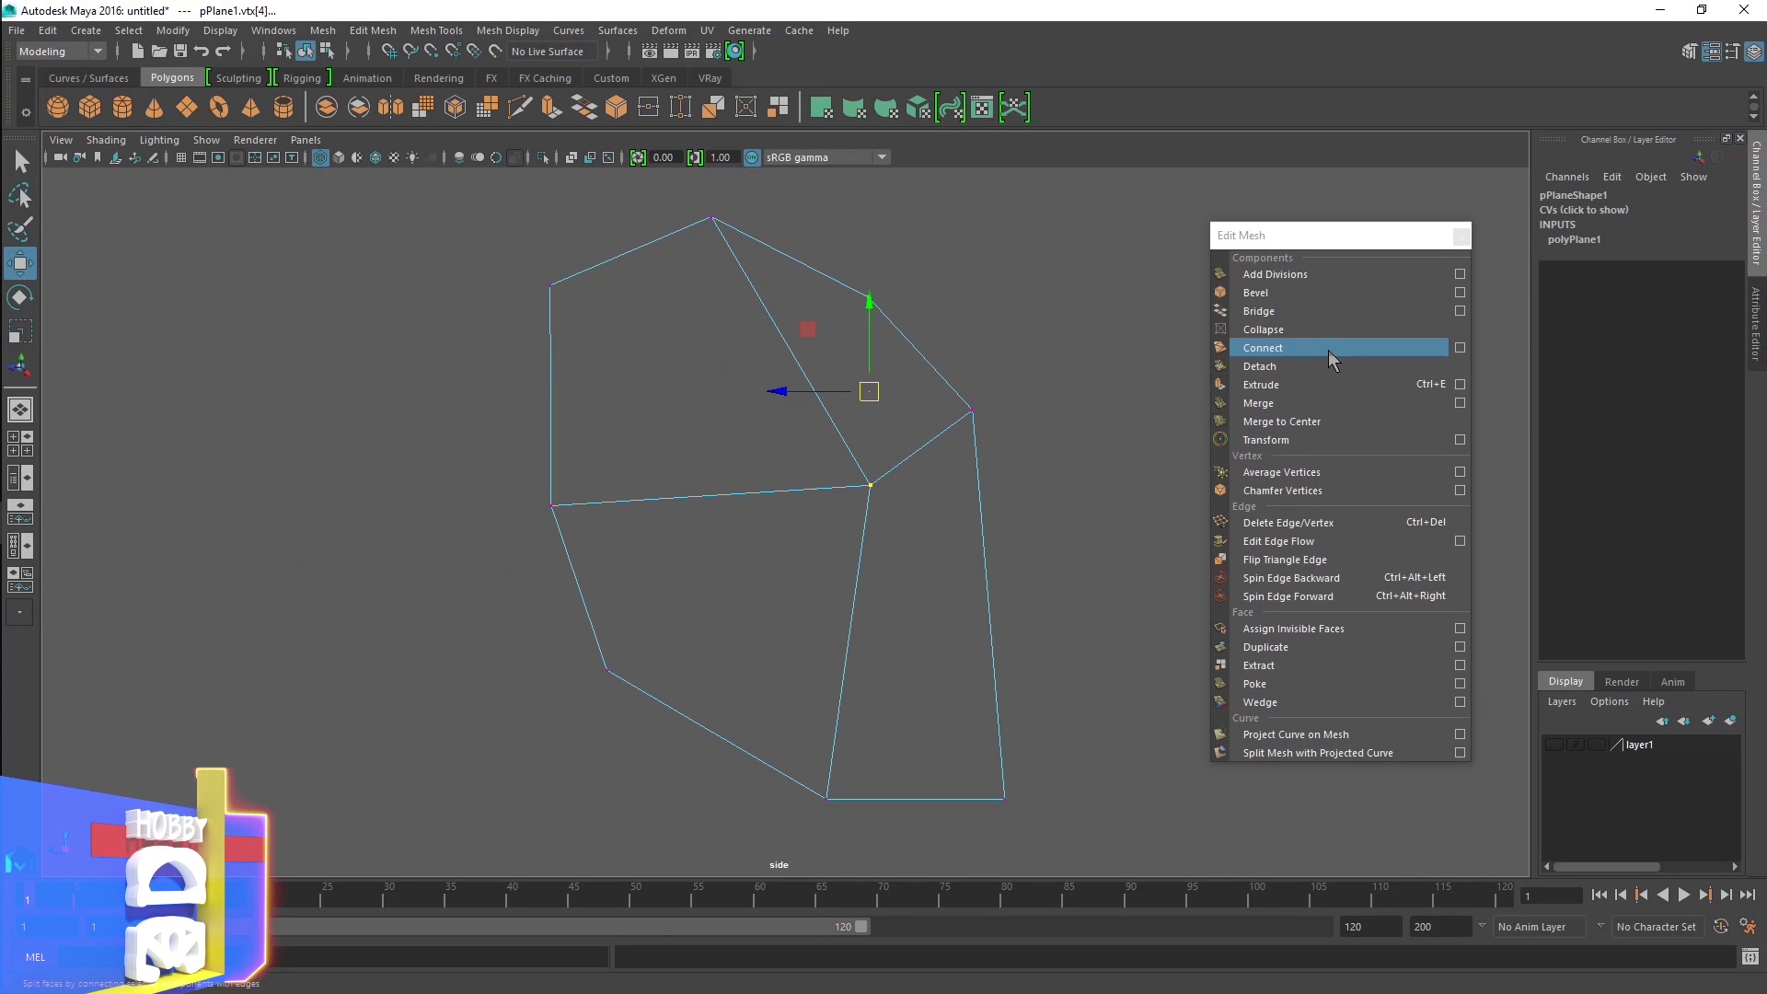
pyautogui.click(1328, 350)
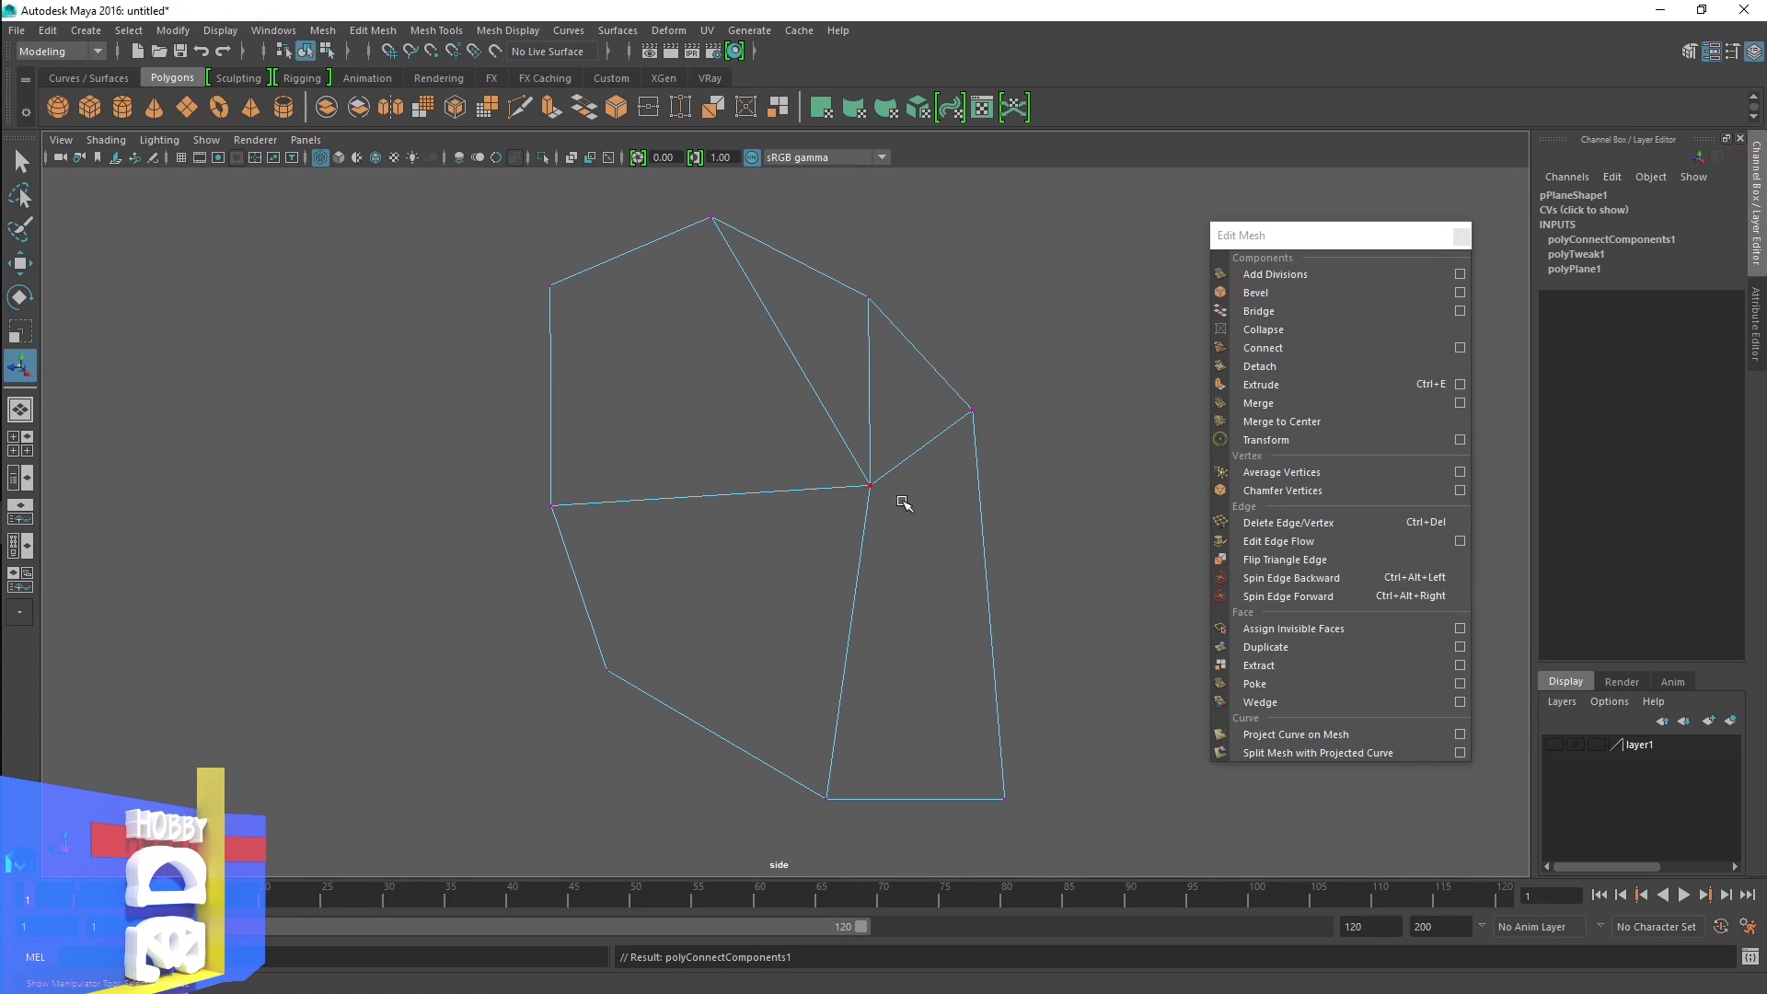
pyautogui.click(871, 487)
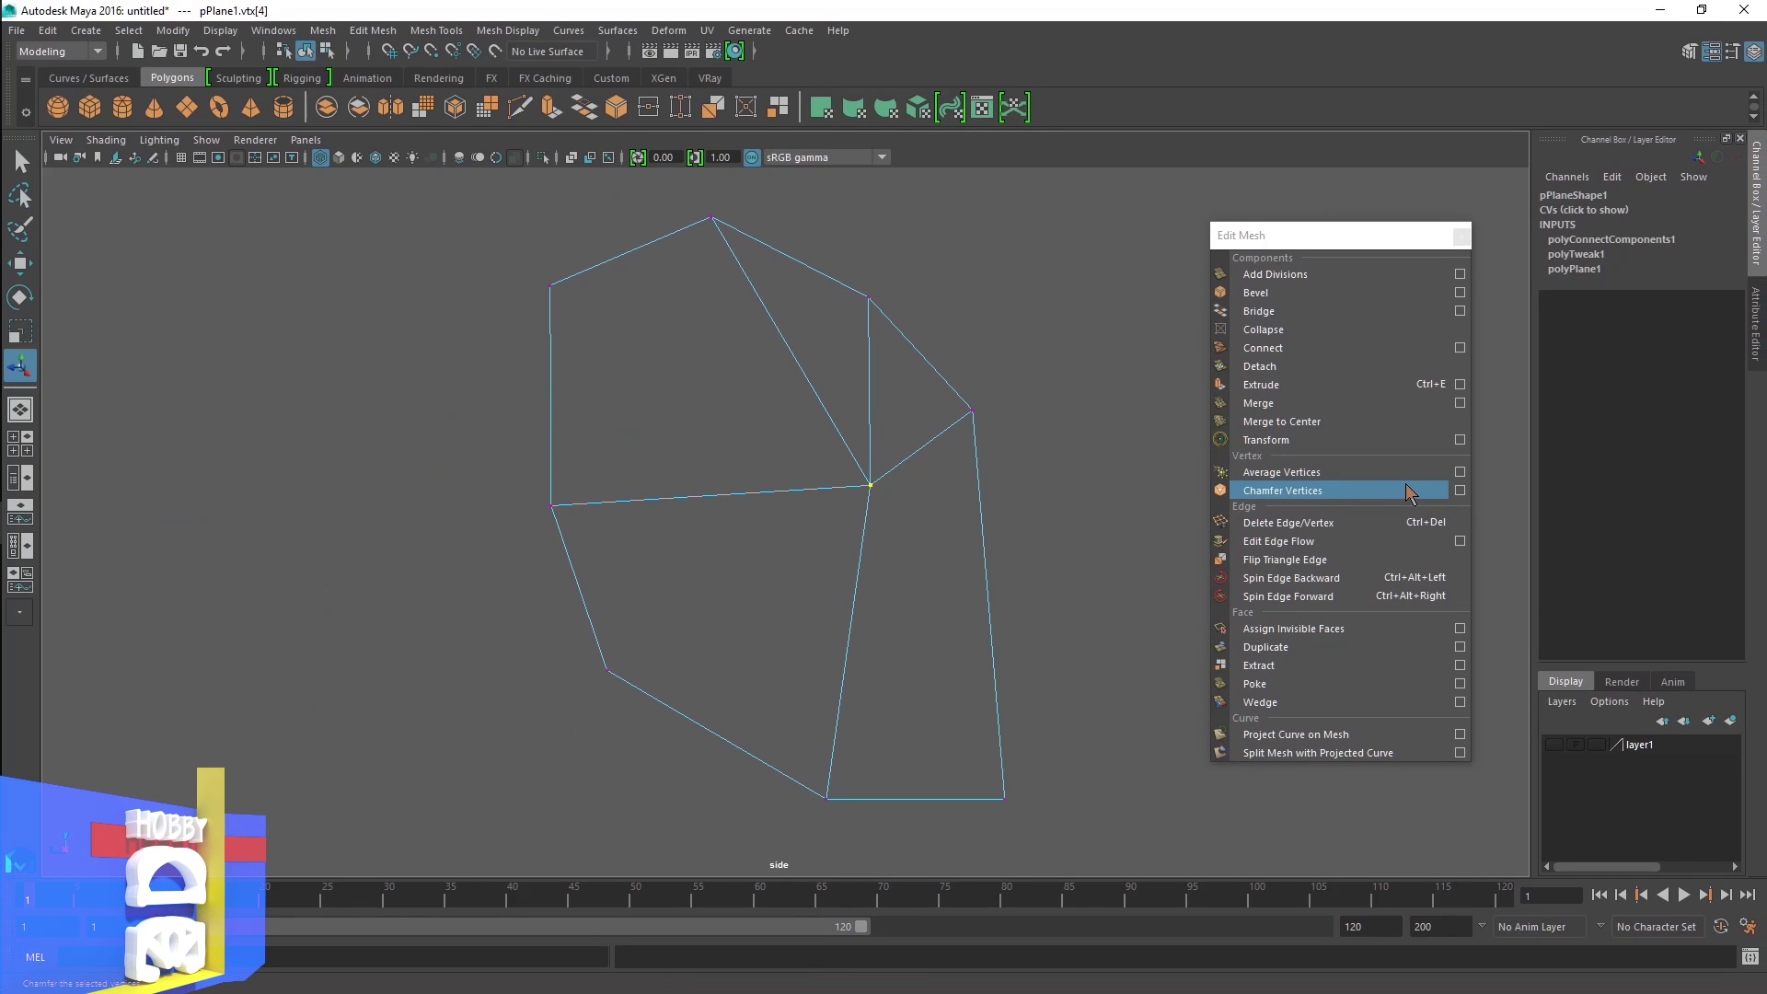
pyautogui.click(1406, 485)
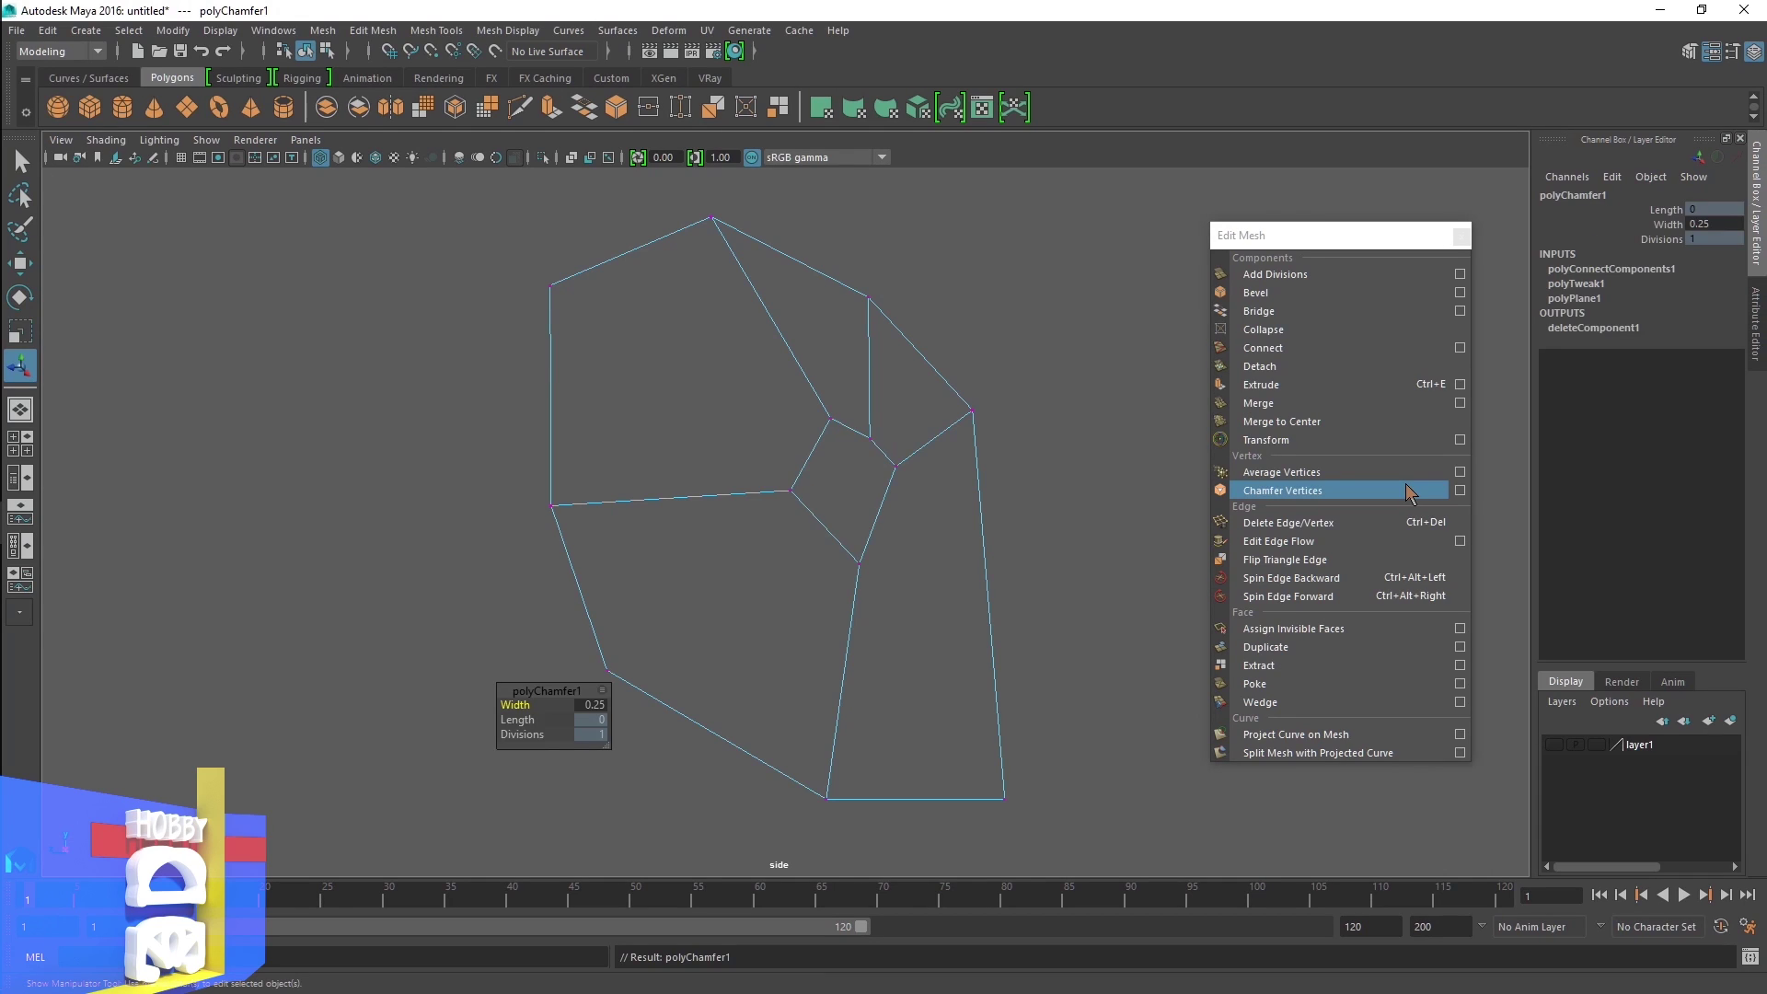
pyautogui.click(830, 422)
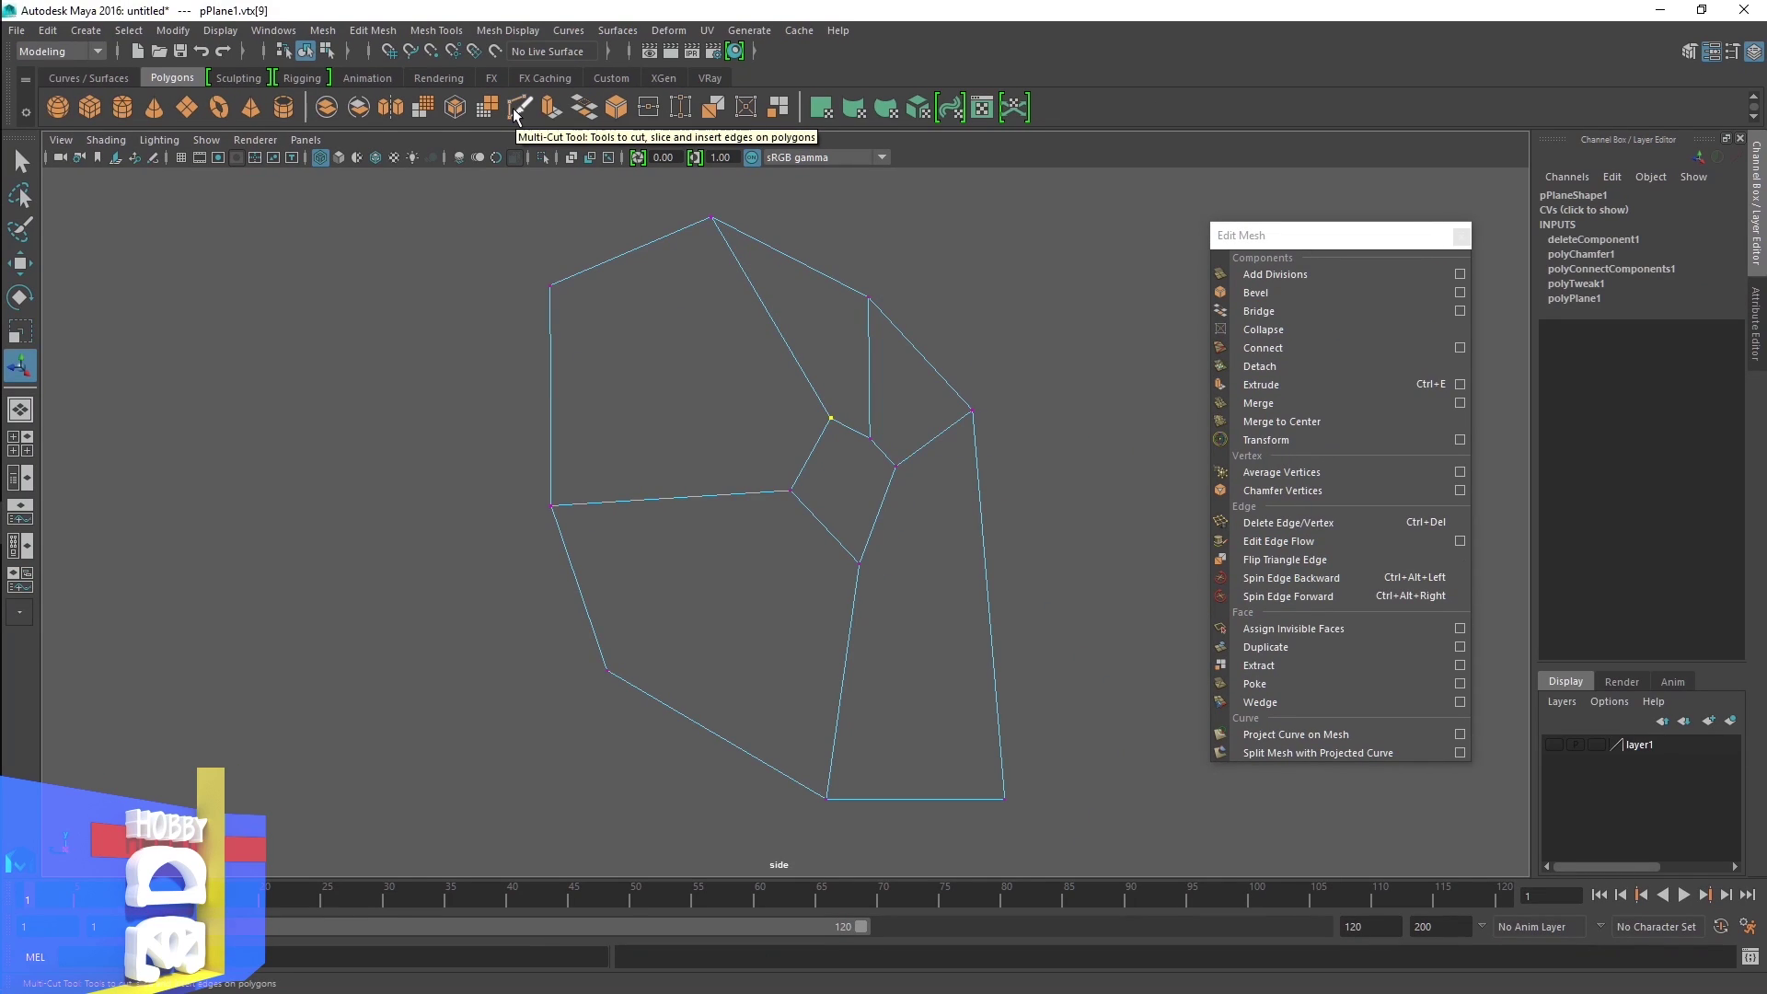
# Multi-cut a new edge from the top border's midpoint to the chamfered face's upper corner
pyautogui.click(518, 107)
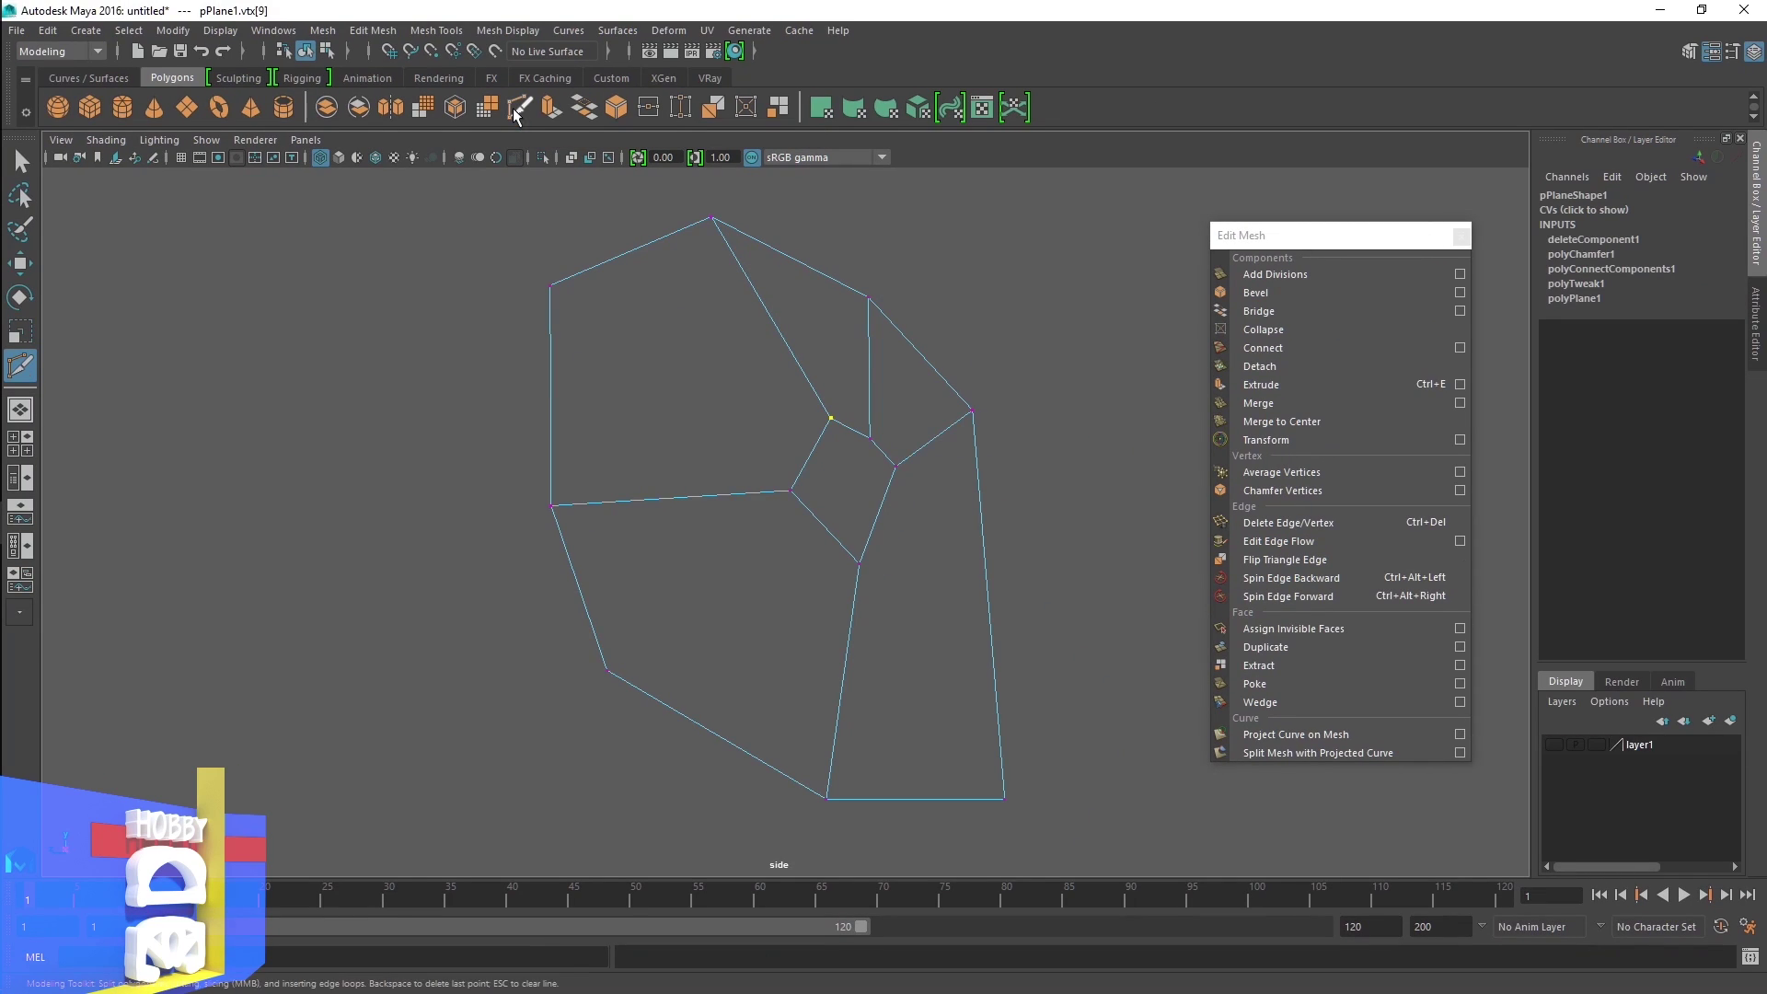
pyautogui.keyDown('shift'); pyautogui.click(813, 275); pyautogui.keyUp('shift')
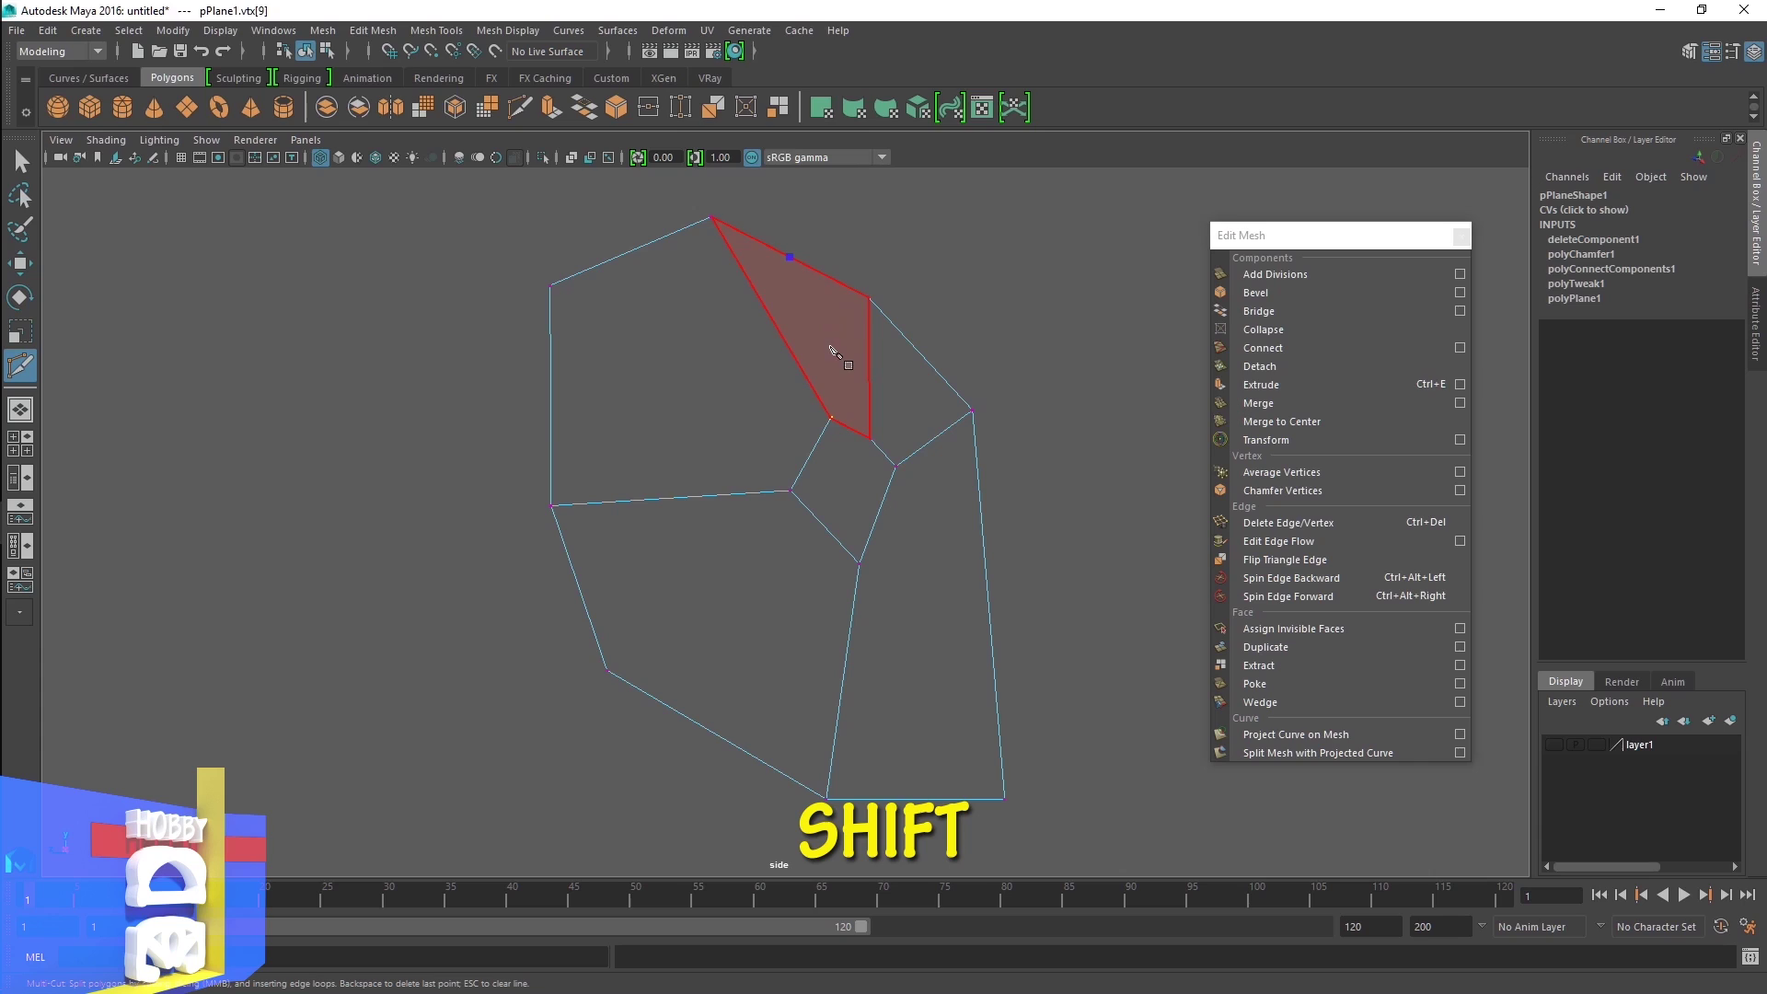
pyautogui.keyDown('shift'); pyautogui.click(831, 419); pyautogui.keyUp('shift')
pyautogui.press('Return')
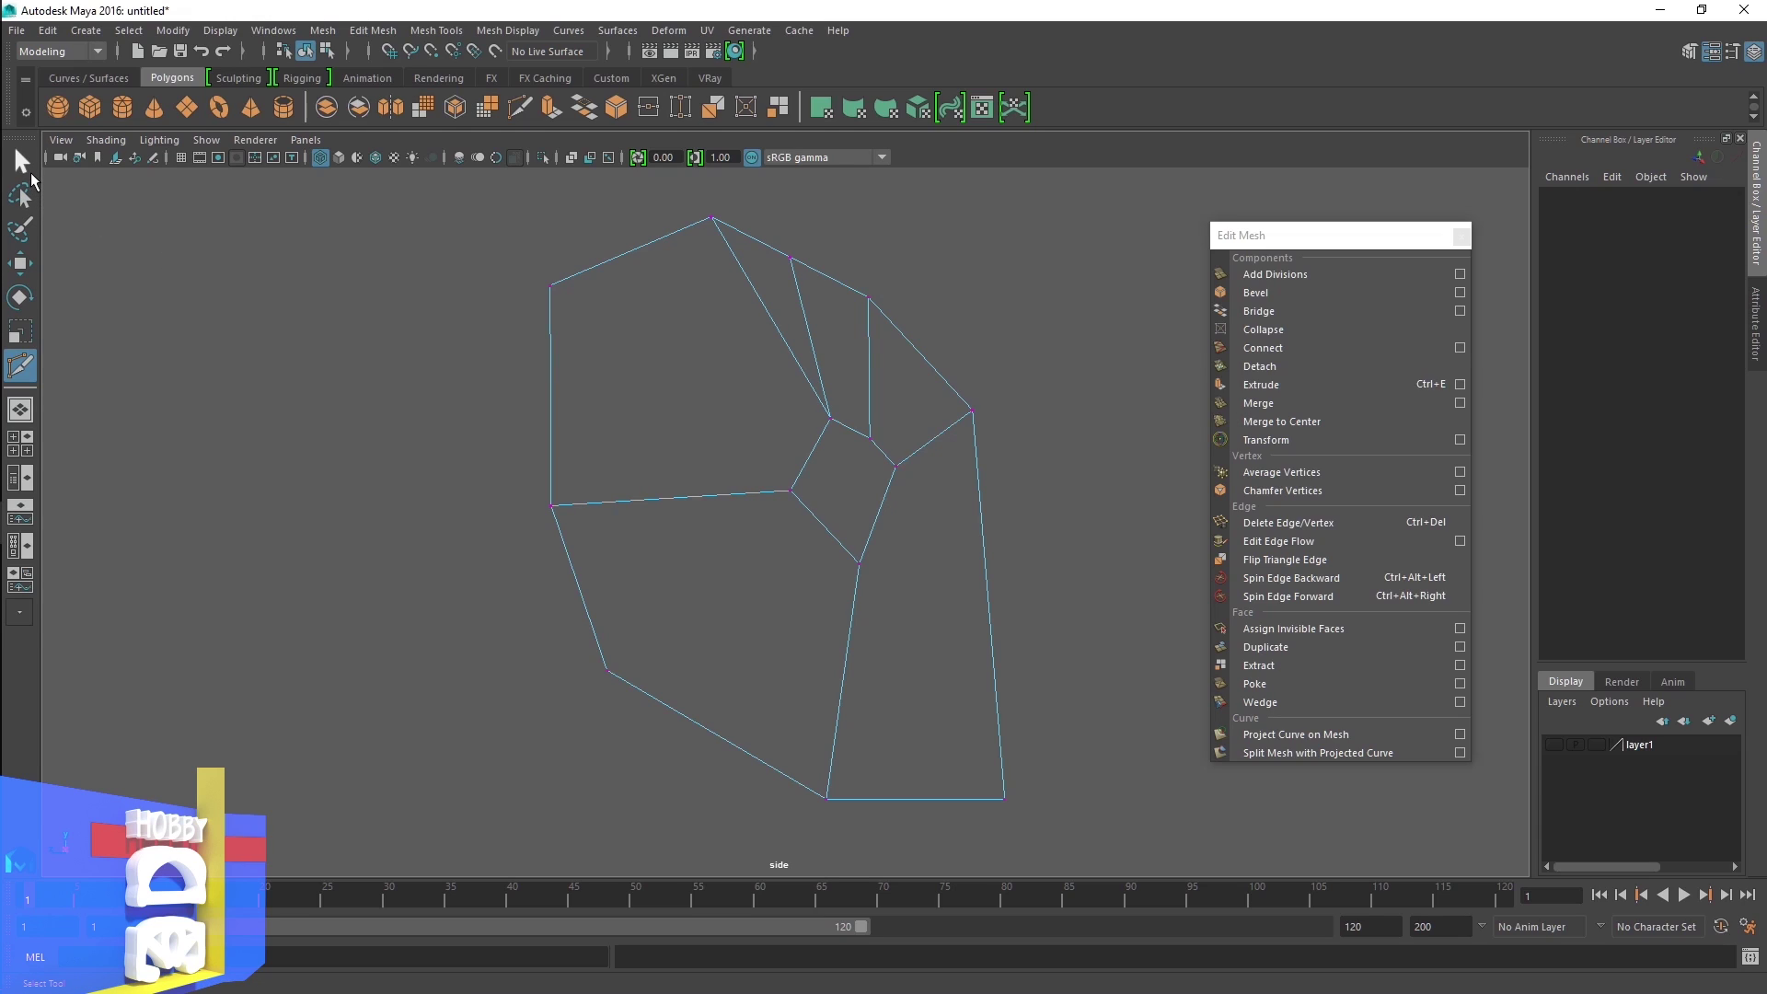
pyautogui.click(20, 161)
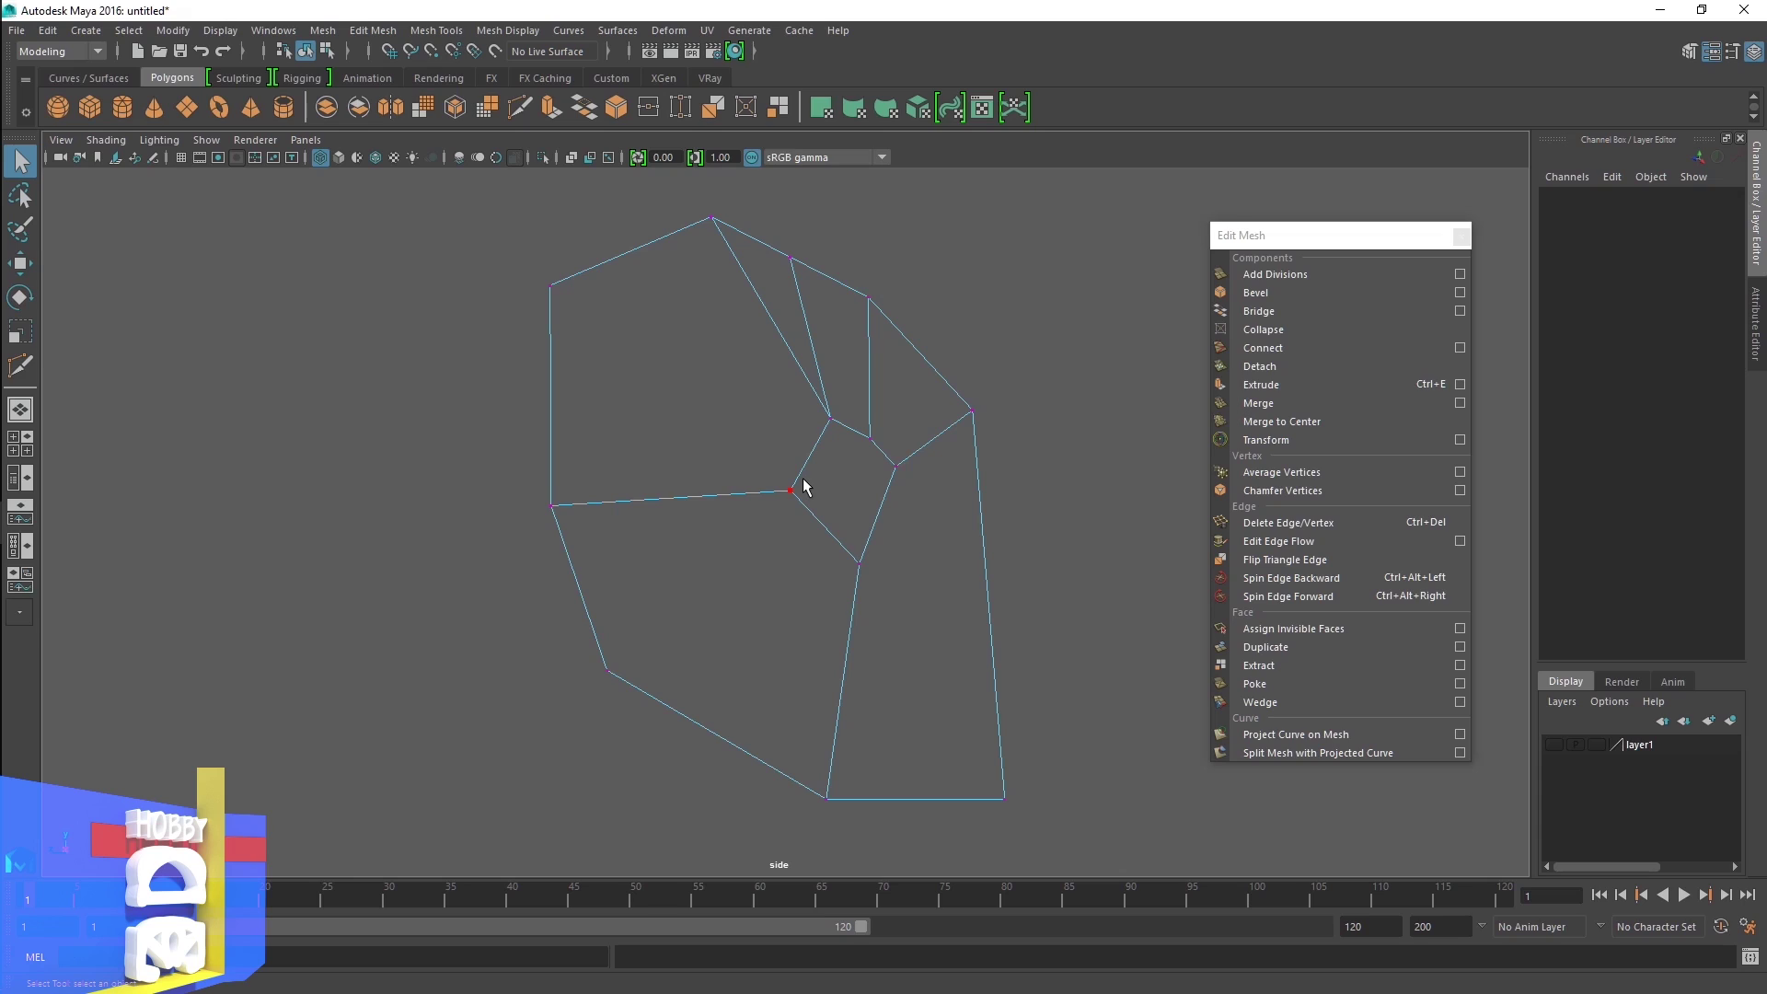
pyautogui.moveTo(804, 488); pyautogui.dragTo(790, 412, button='right')
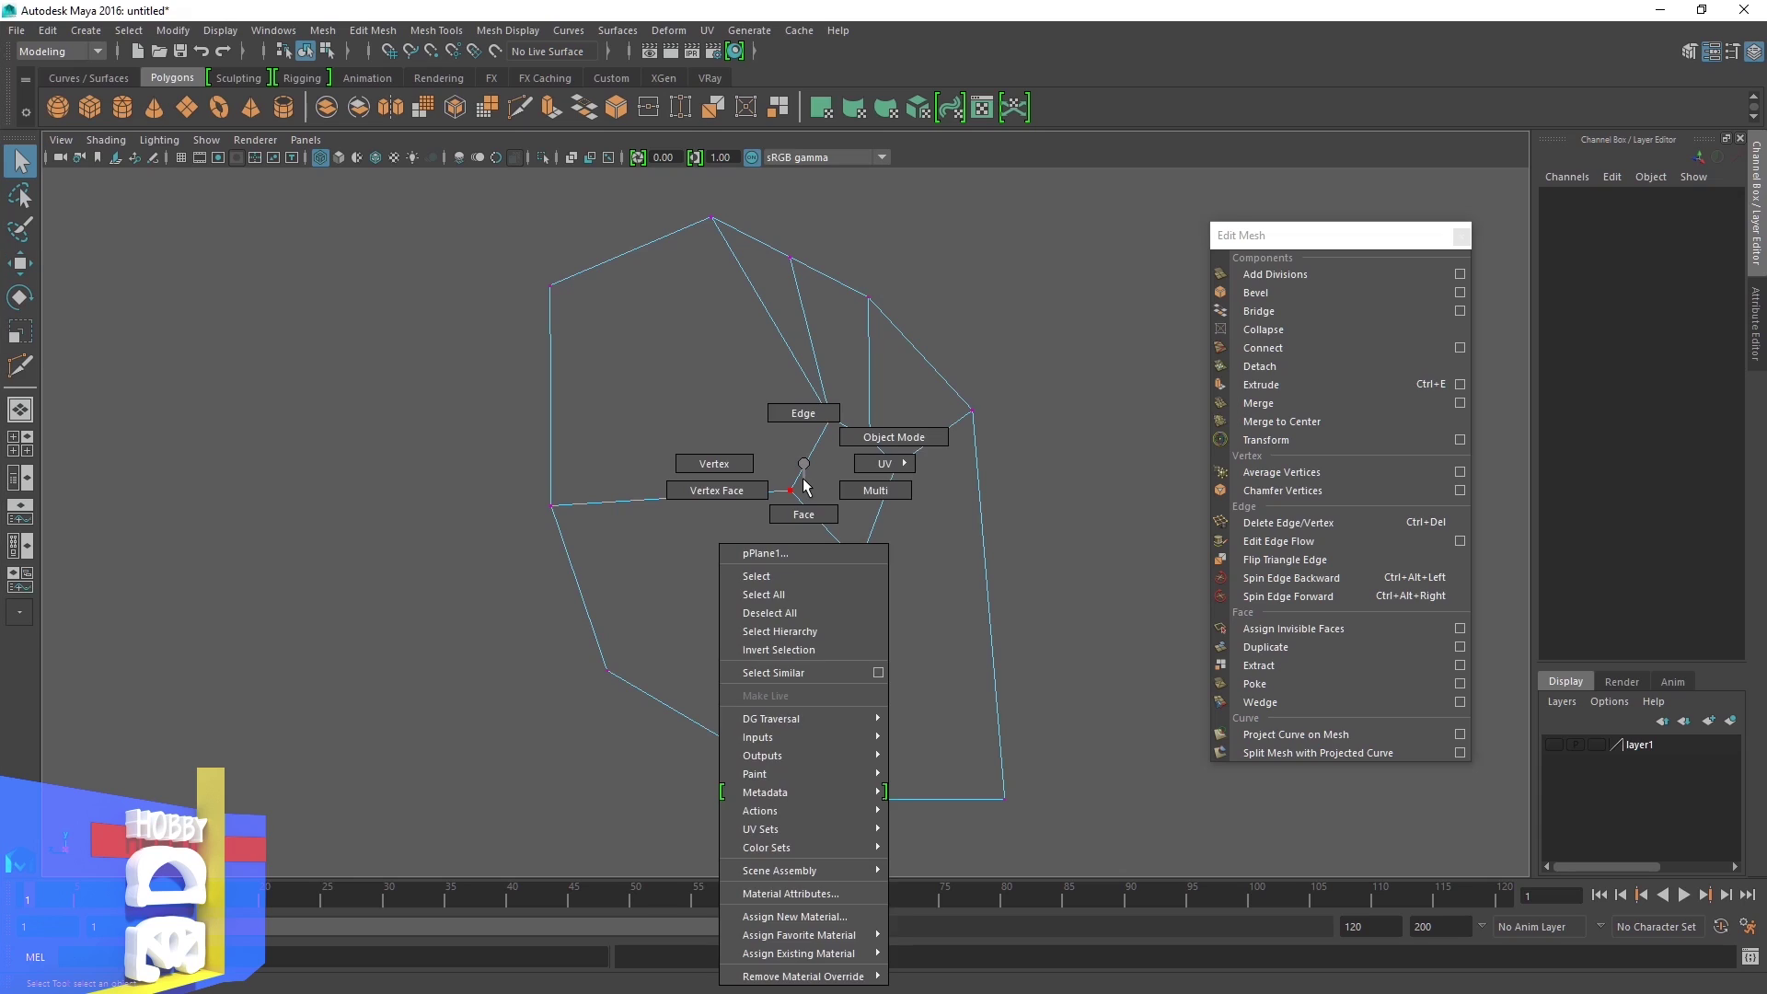
# Extrude the selected border edges and scale them outward into a rim of faces
pyautogui.click(939, 377)
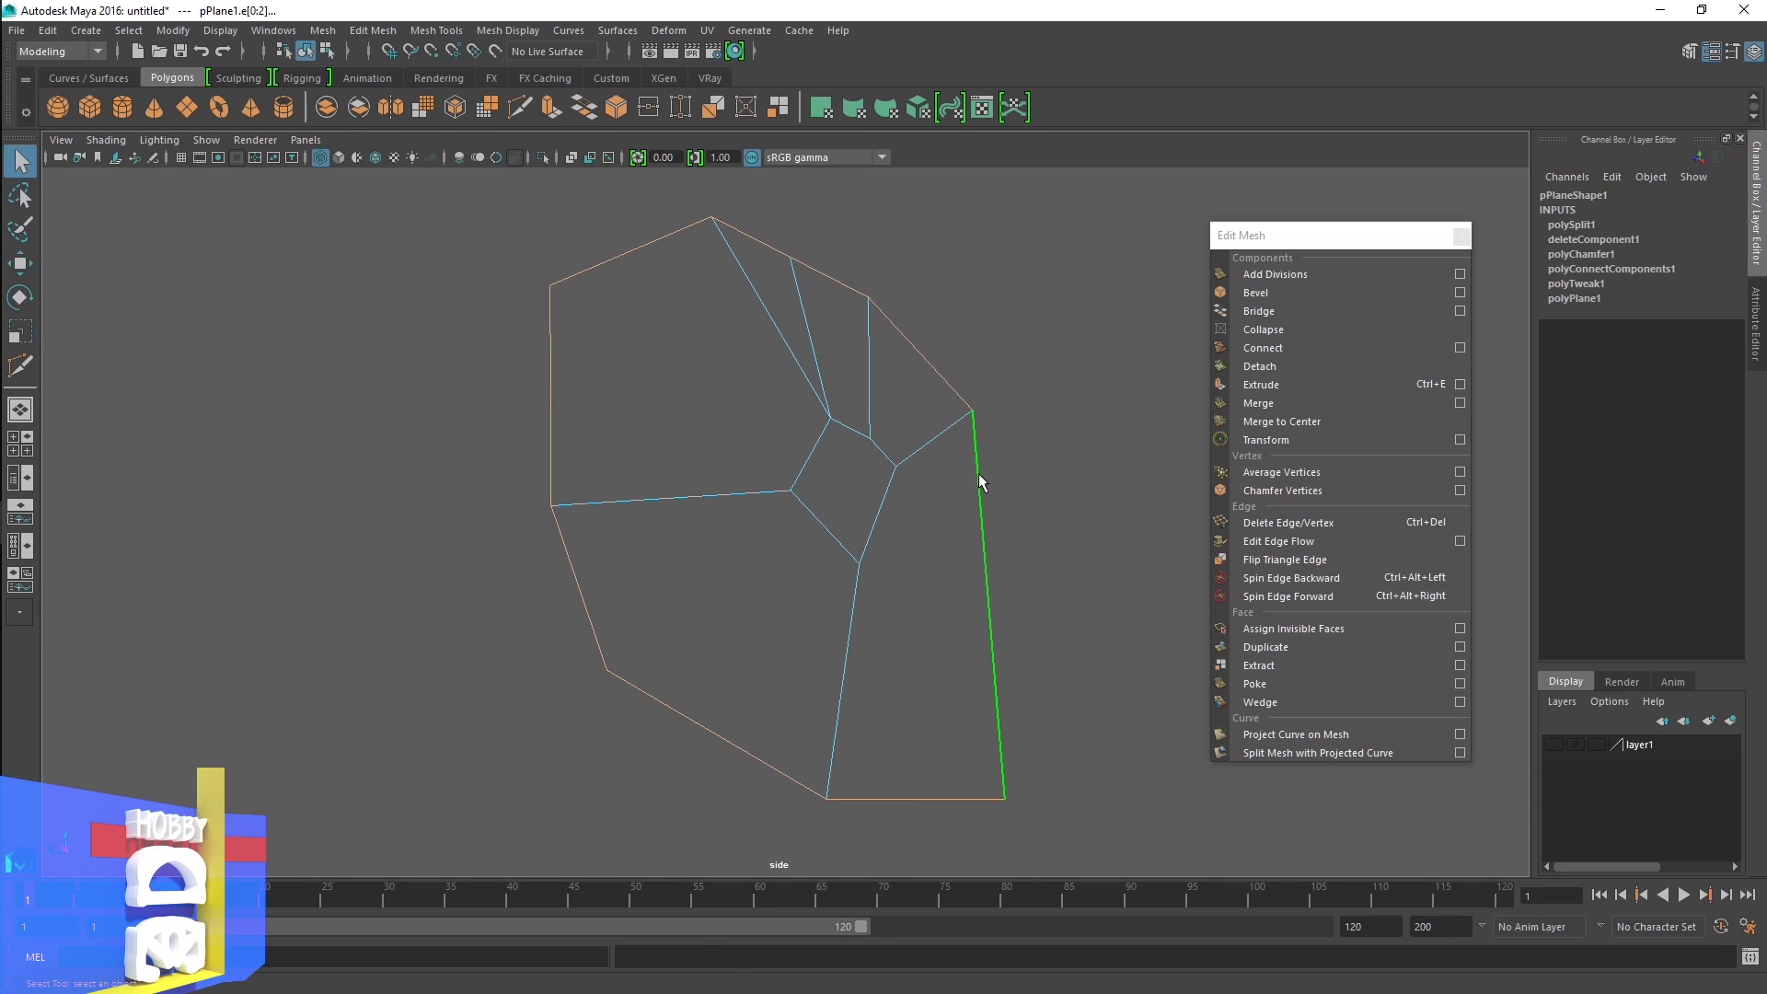
pyautogui.click(994, 554)
pyautogui.keyDown('ctrl'); pyautogui.click(984, 565); pyautogui.keyUp('ctrl')
pyautogui.click(596, 241)
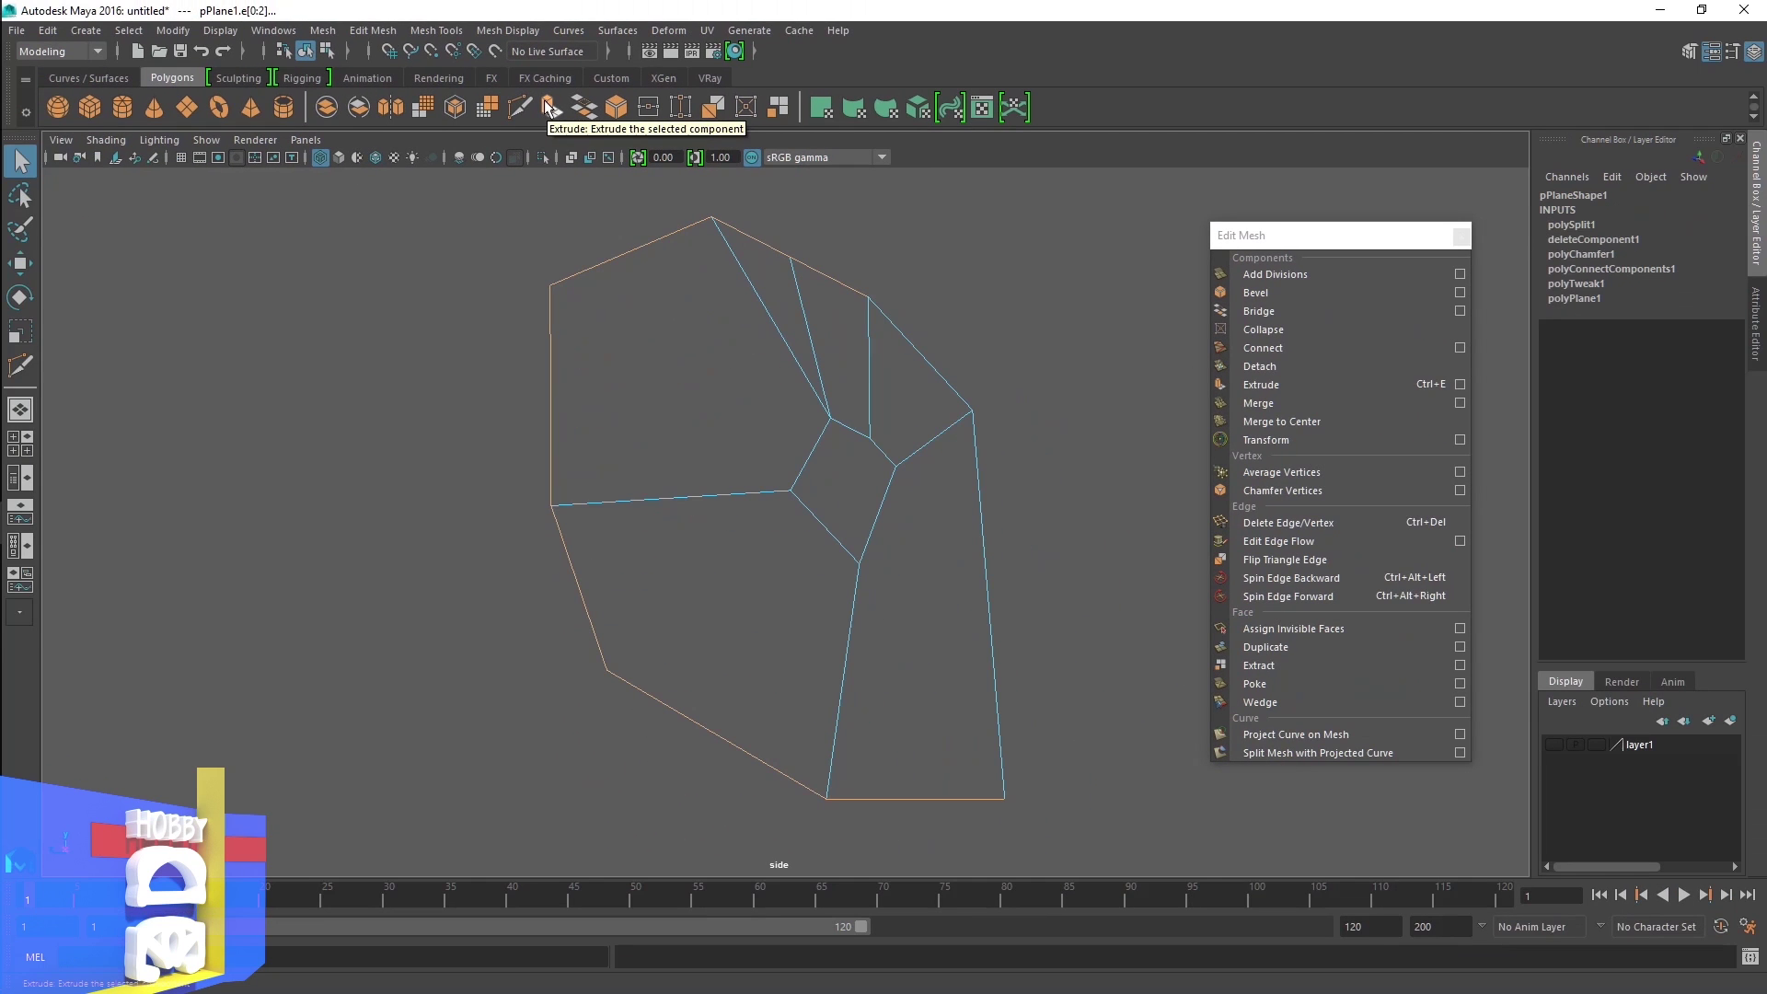
pyautogui.click(550, 106)
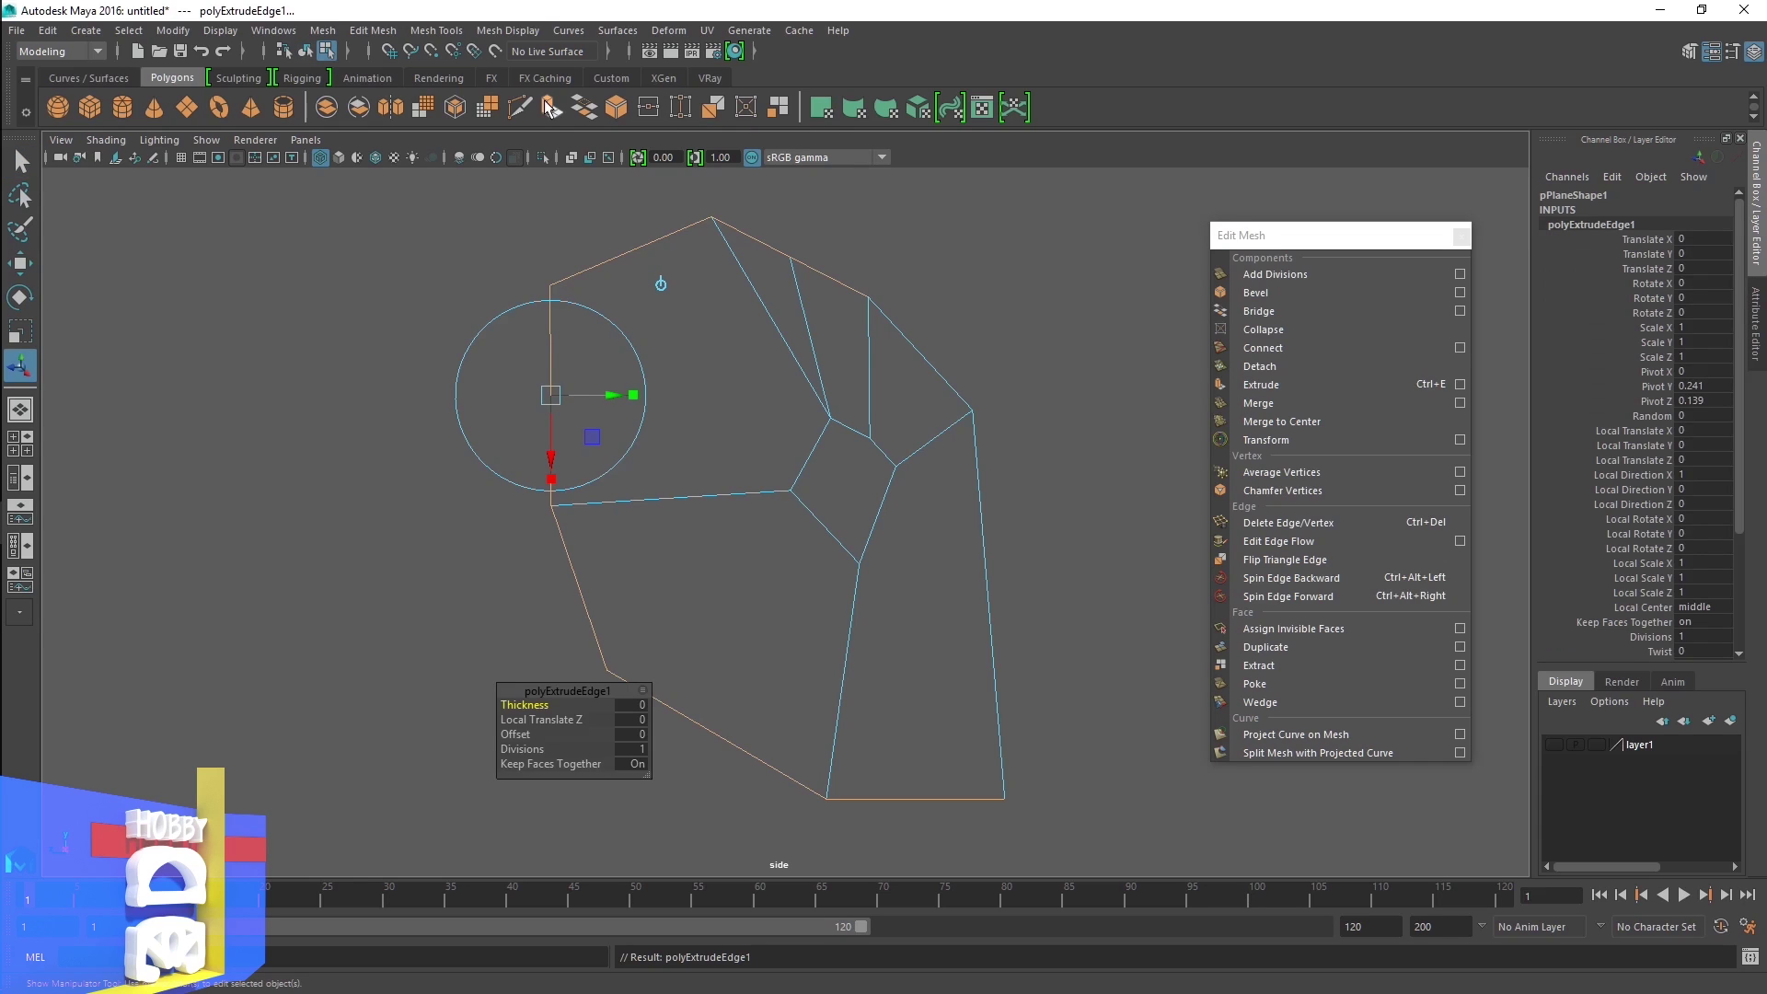
pyautogui.click(662, 276)
pyautogui.click(863, 495)
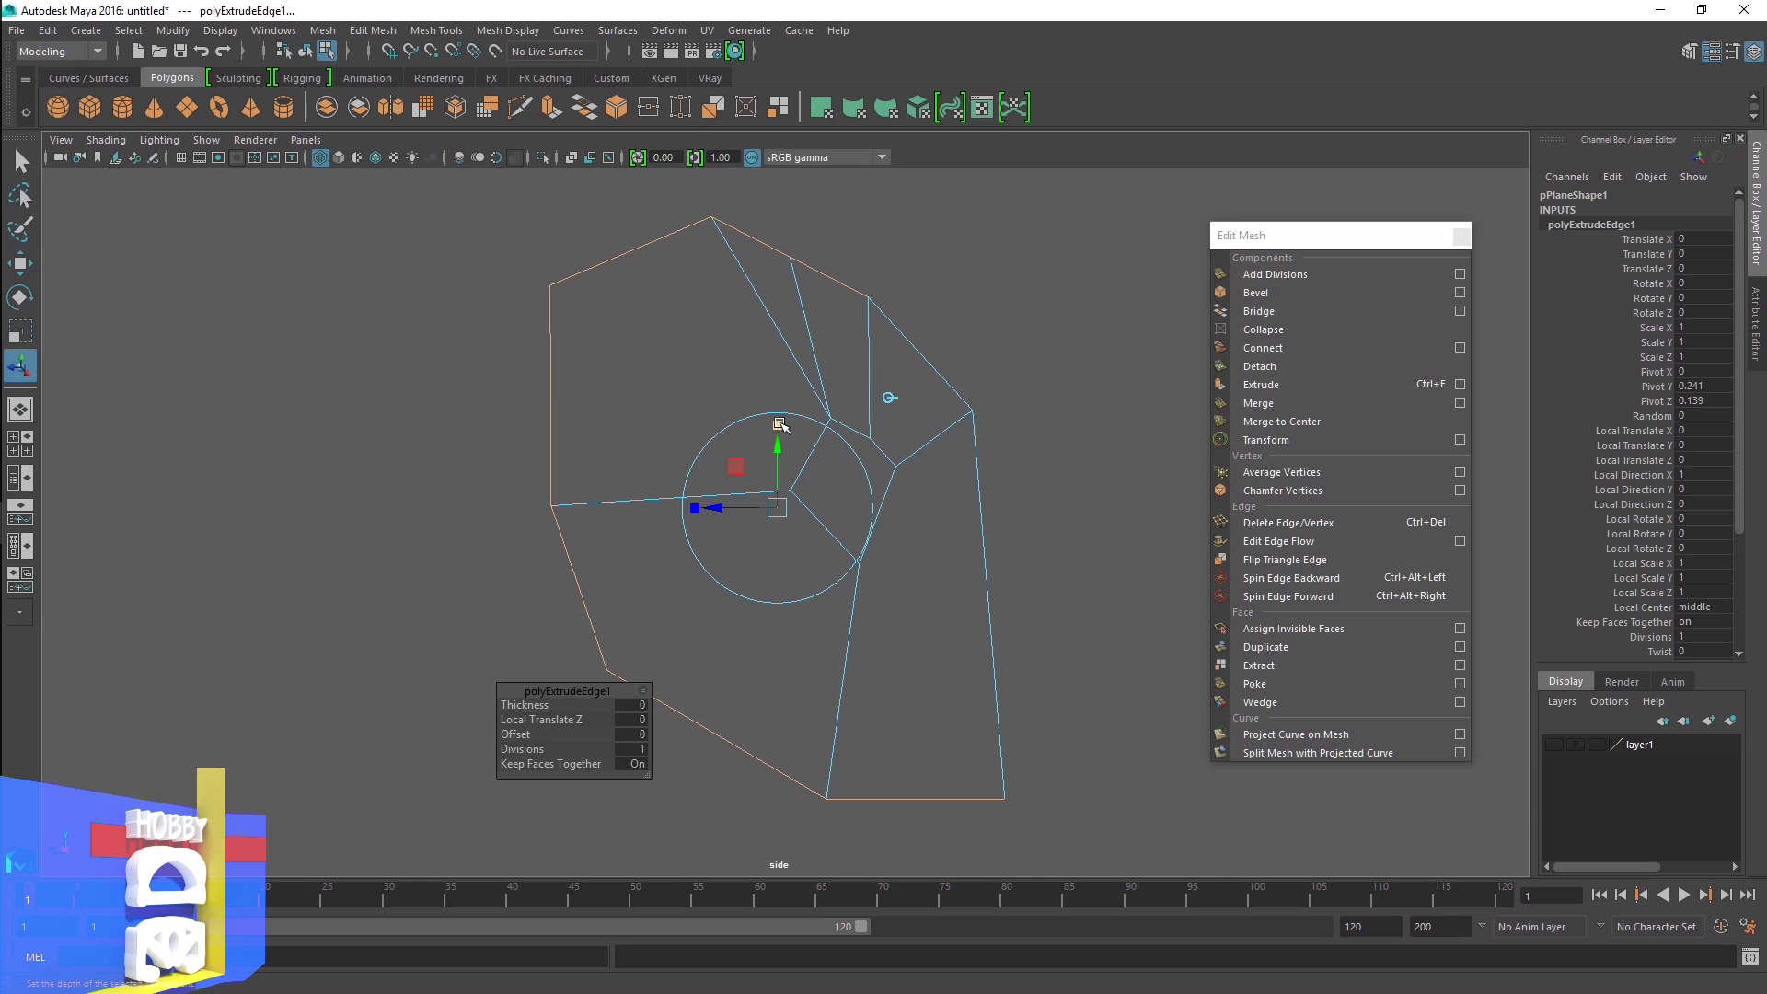
pyautogui.moveTo(777, 425); pyautogui.dragTo(781, 410)
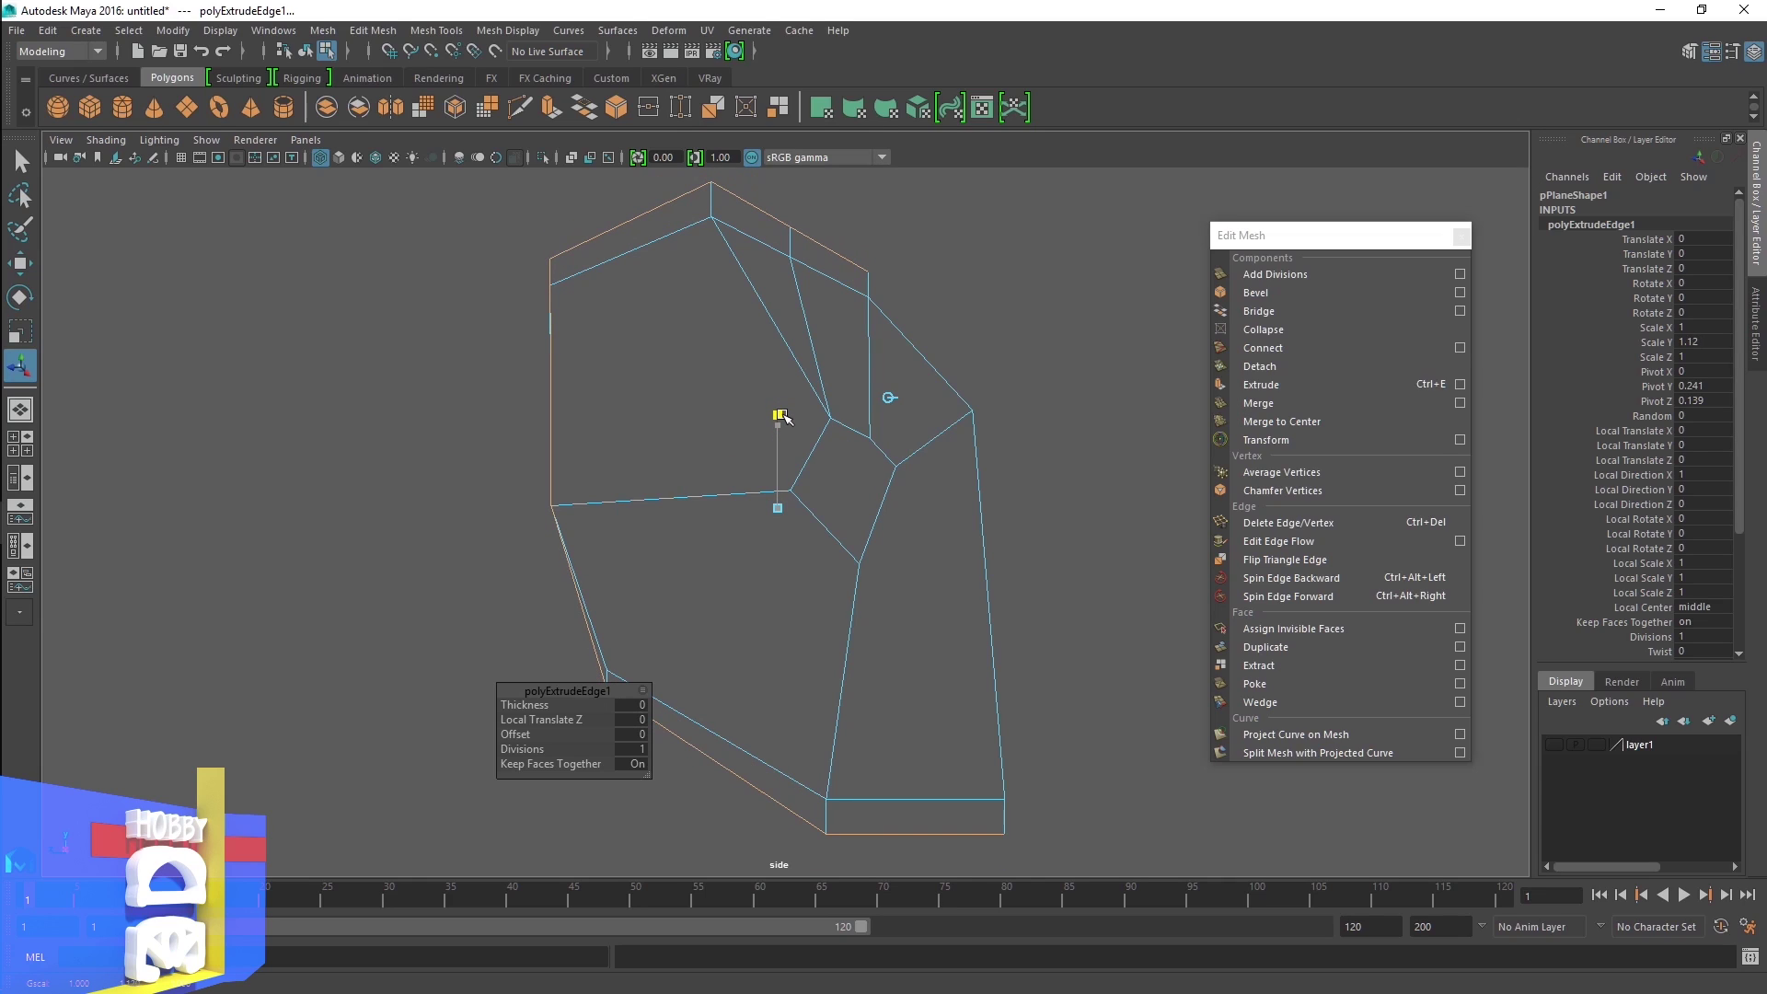
pyautogui.moveTo(695, 507); pyautogui.dragTo(671, 510)
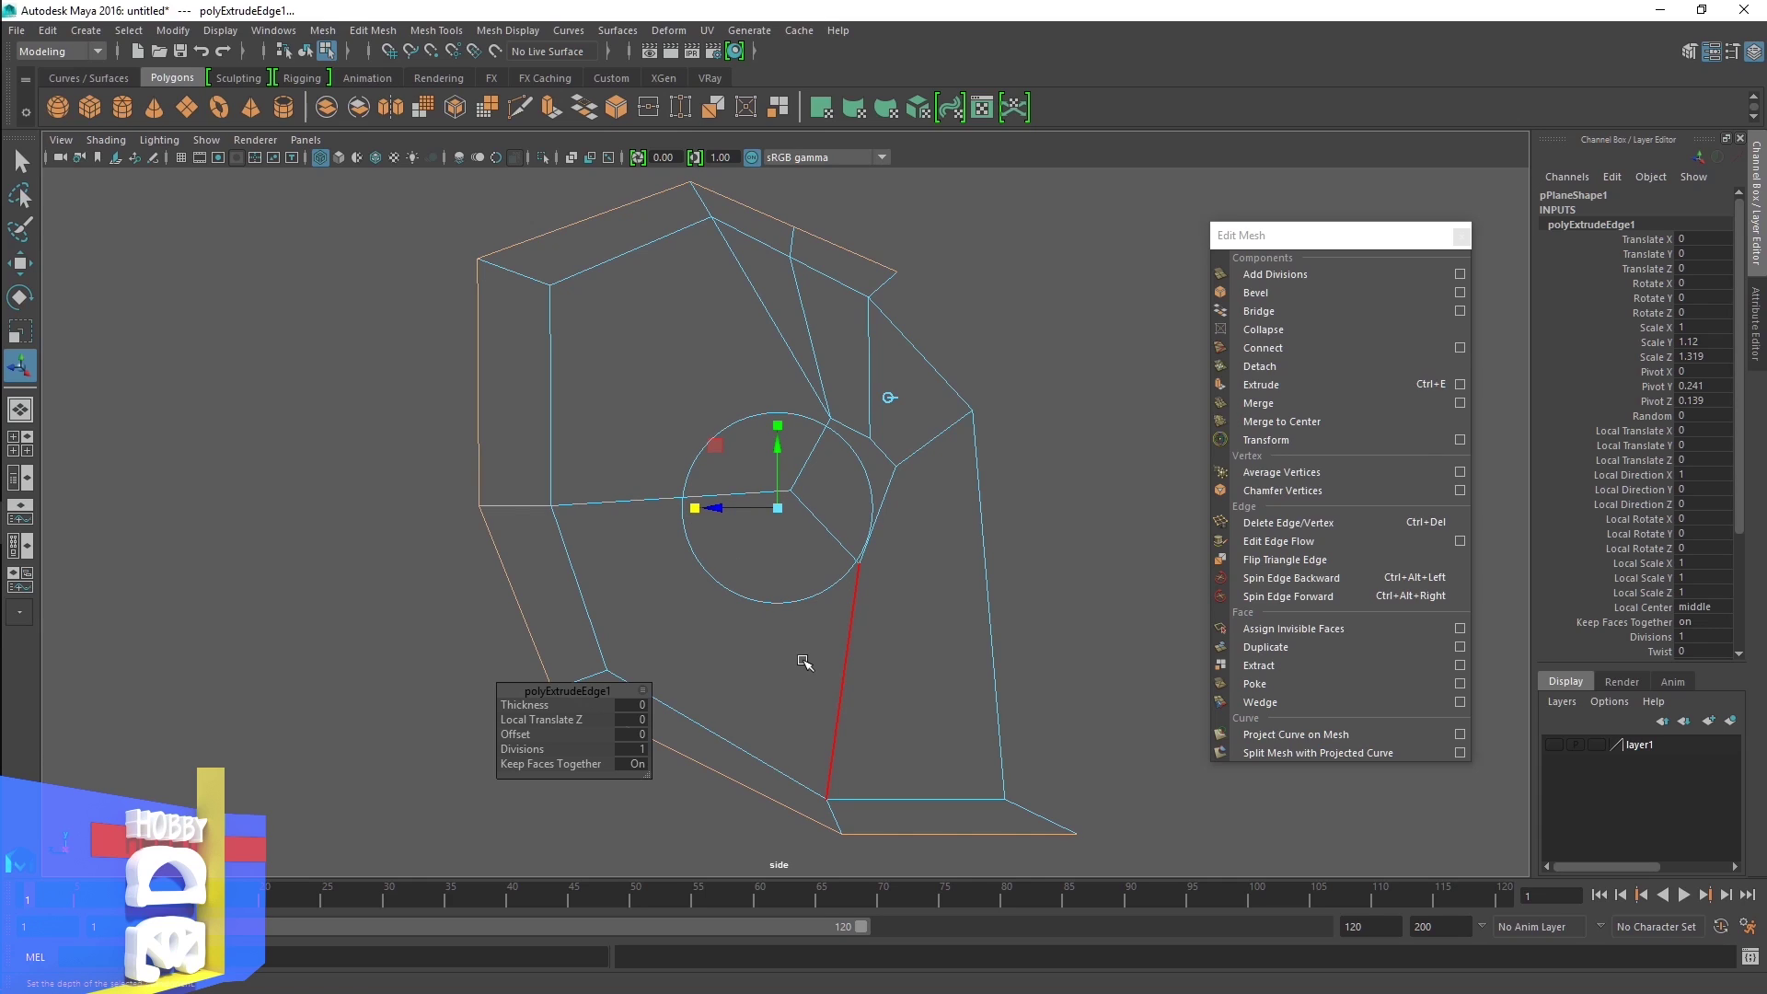
# Switch to vertex mode and select the mesh's bottom-right corner vertex
pyautogui.rightClick(802, 658)
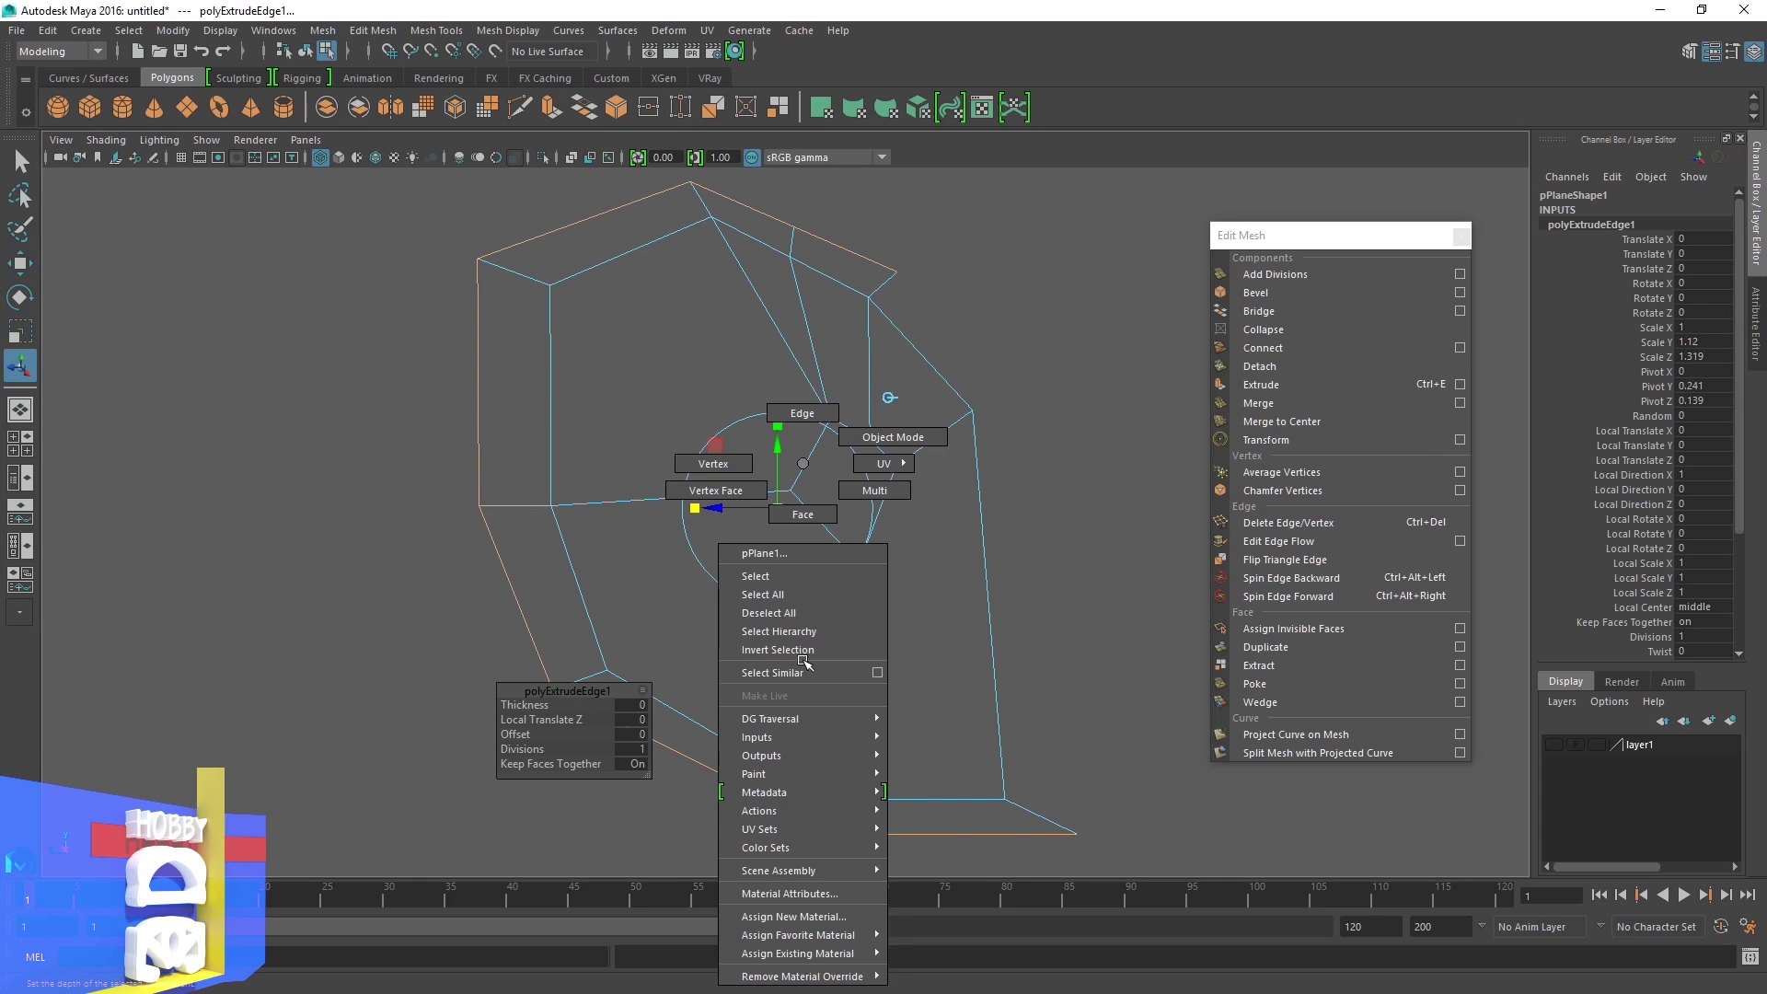
pyautogui.click(713, 464)
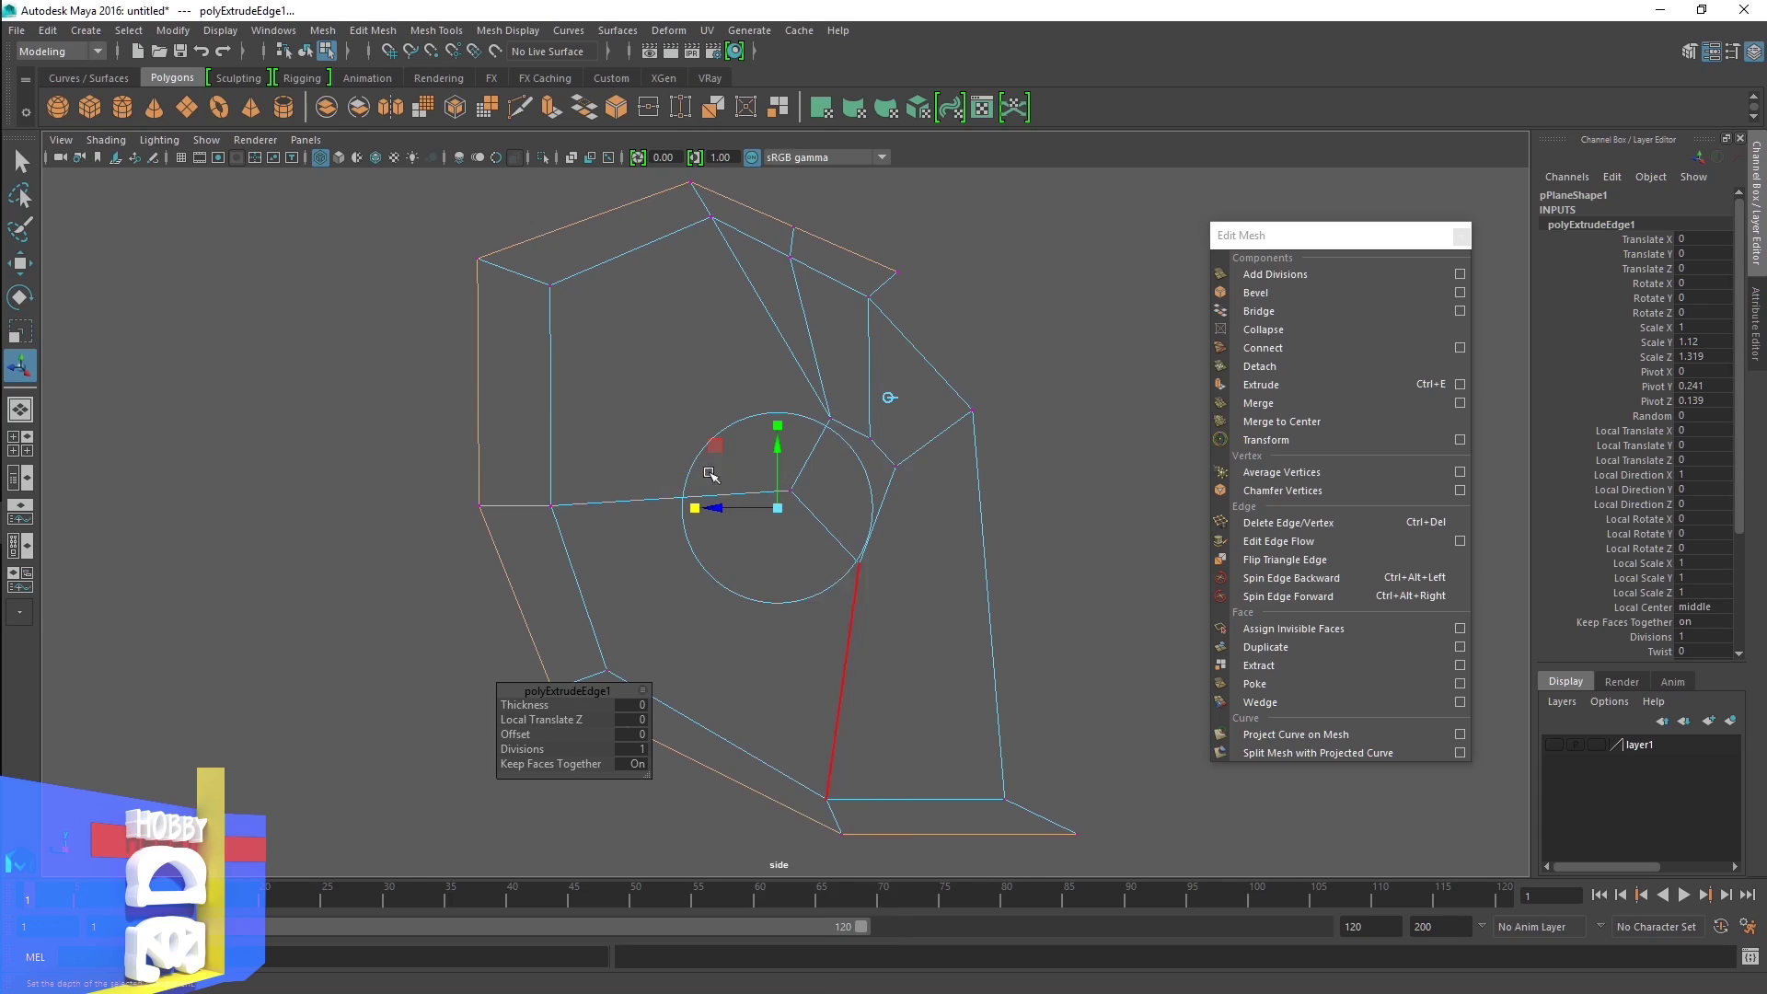
pyautogui.click(1078, 835)
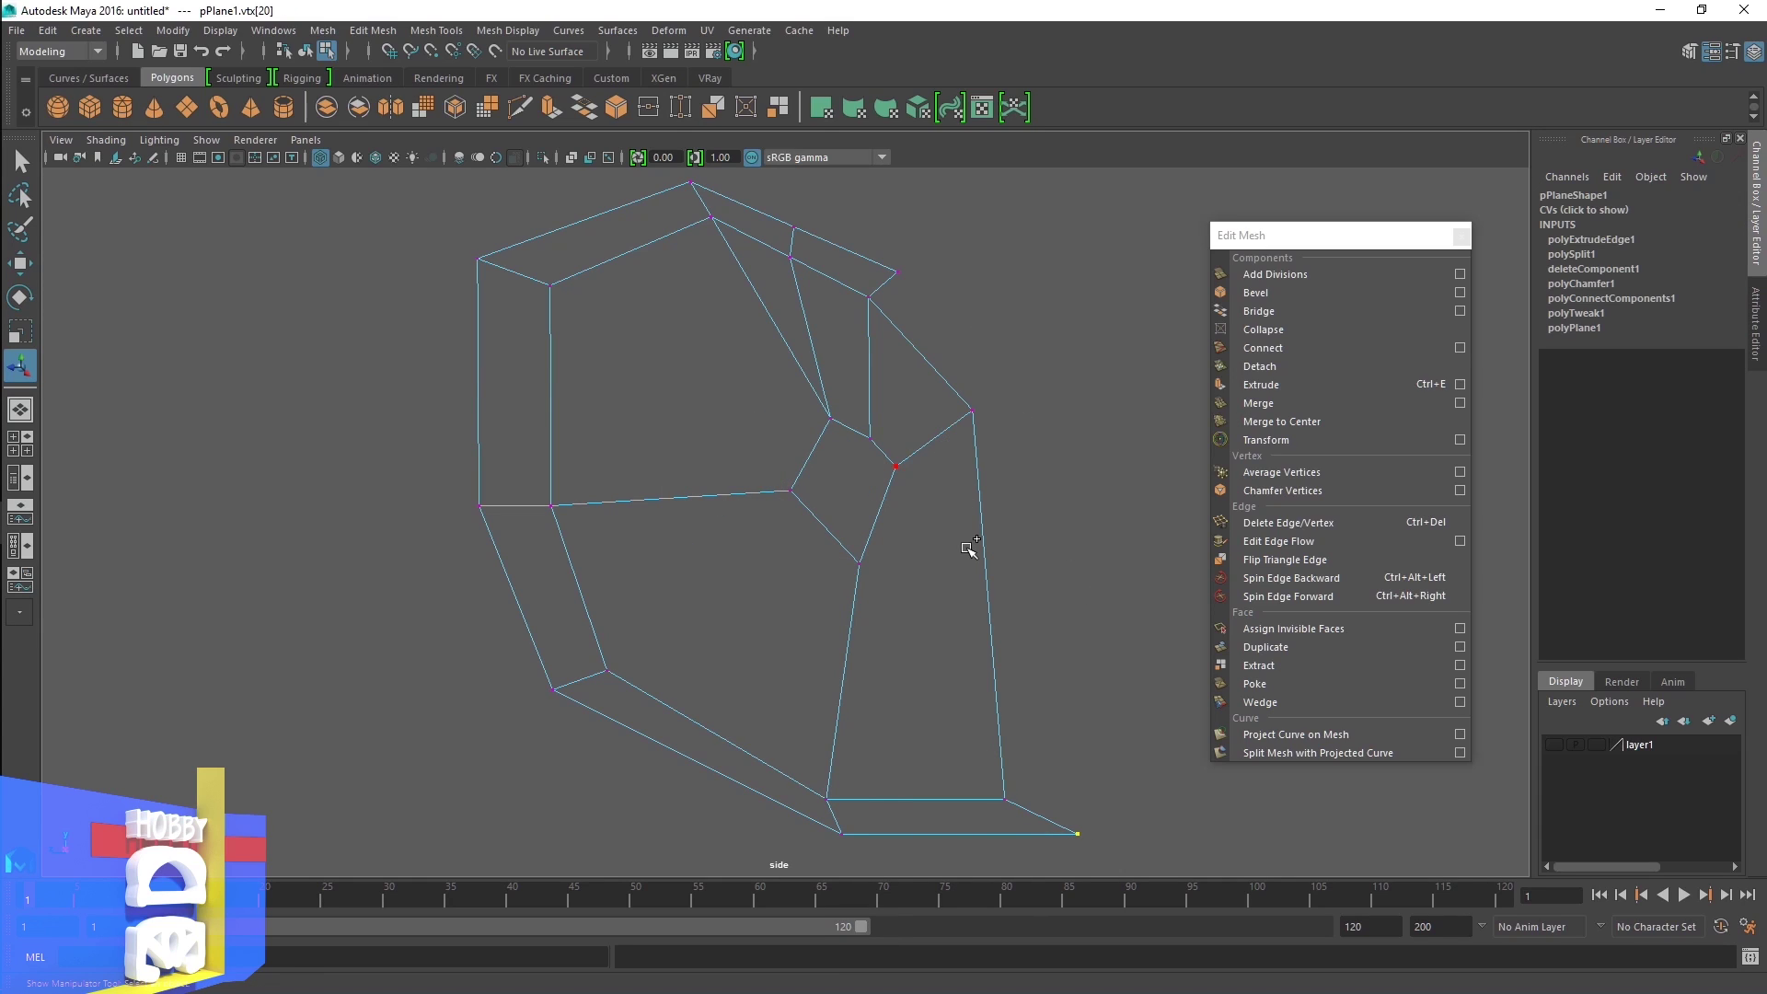
# Pull the bottom-right corner vertex left and show the ear reference layer again
pyautogui.press('w')
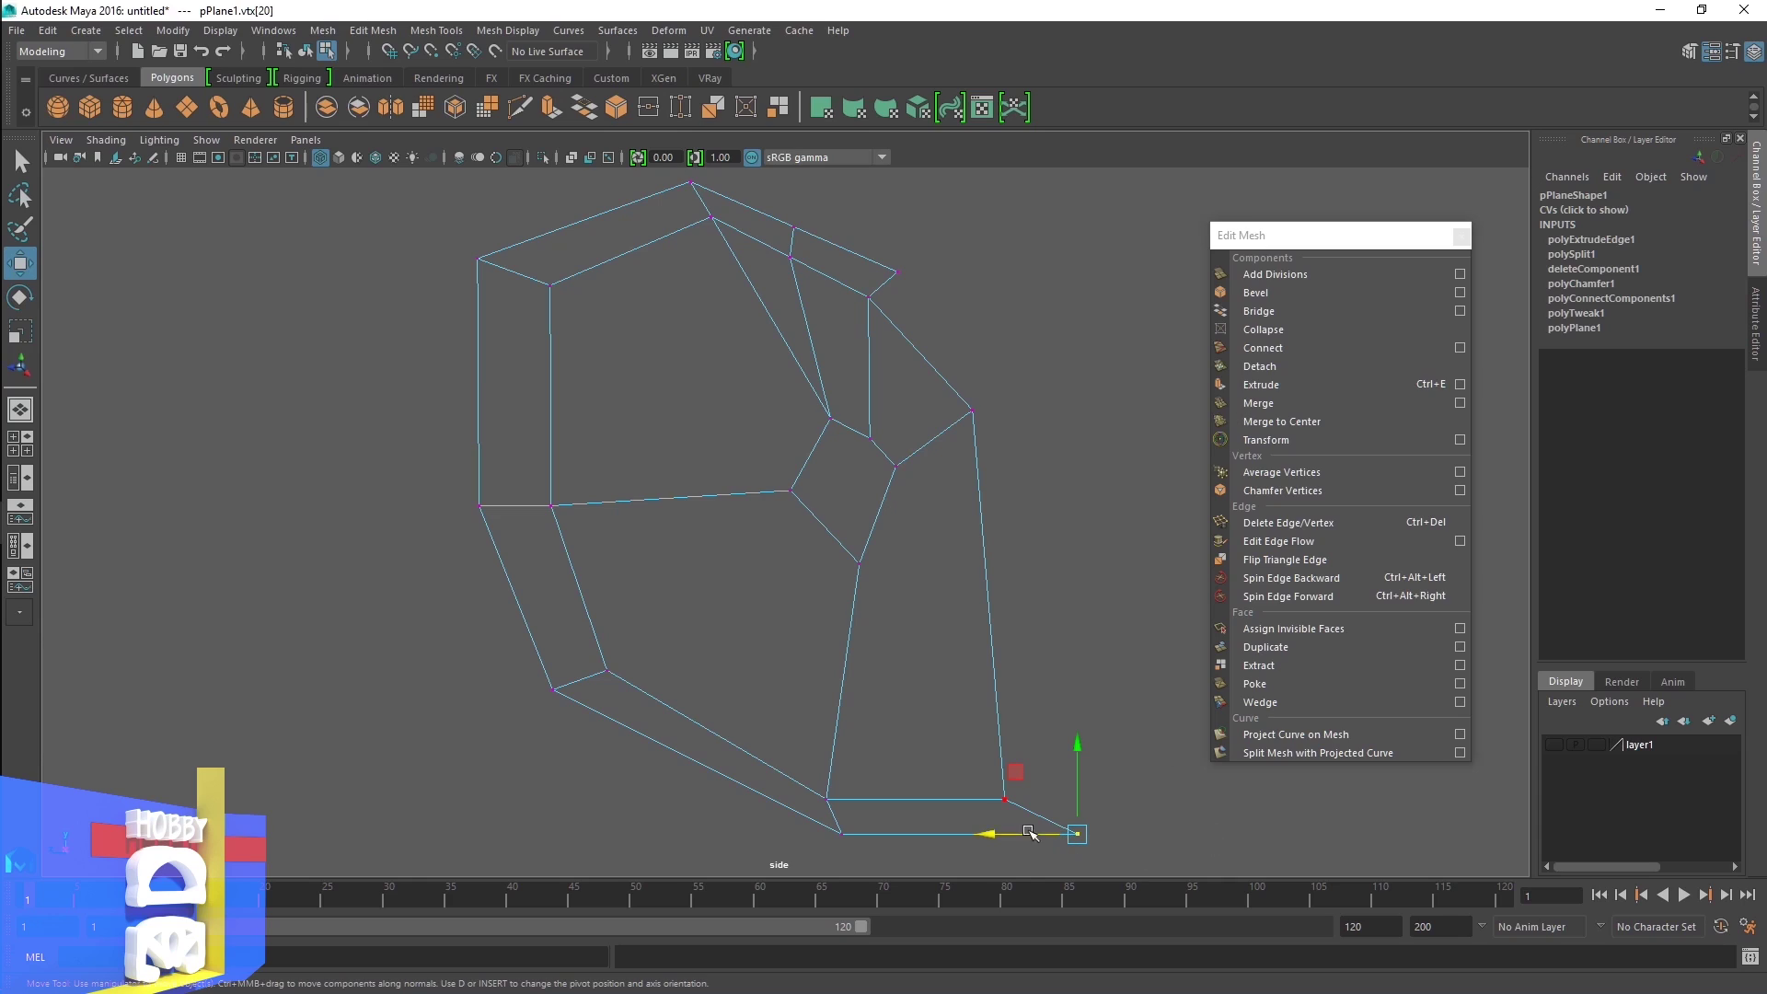
pyautogui.moveTo(987, 836); pyautogui.dragTo(917, 831)
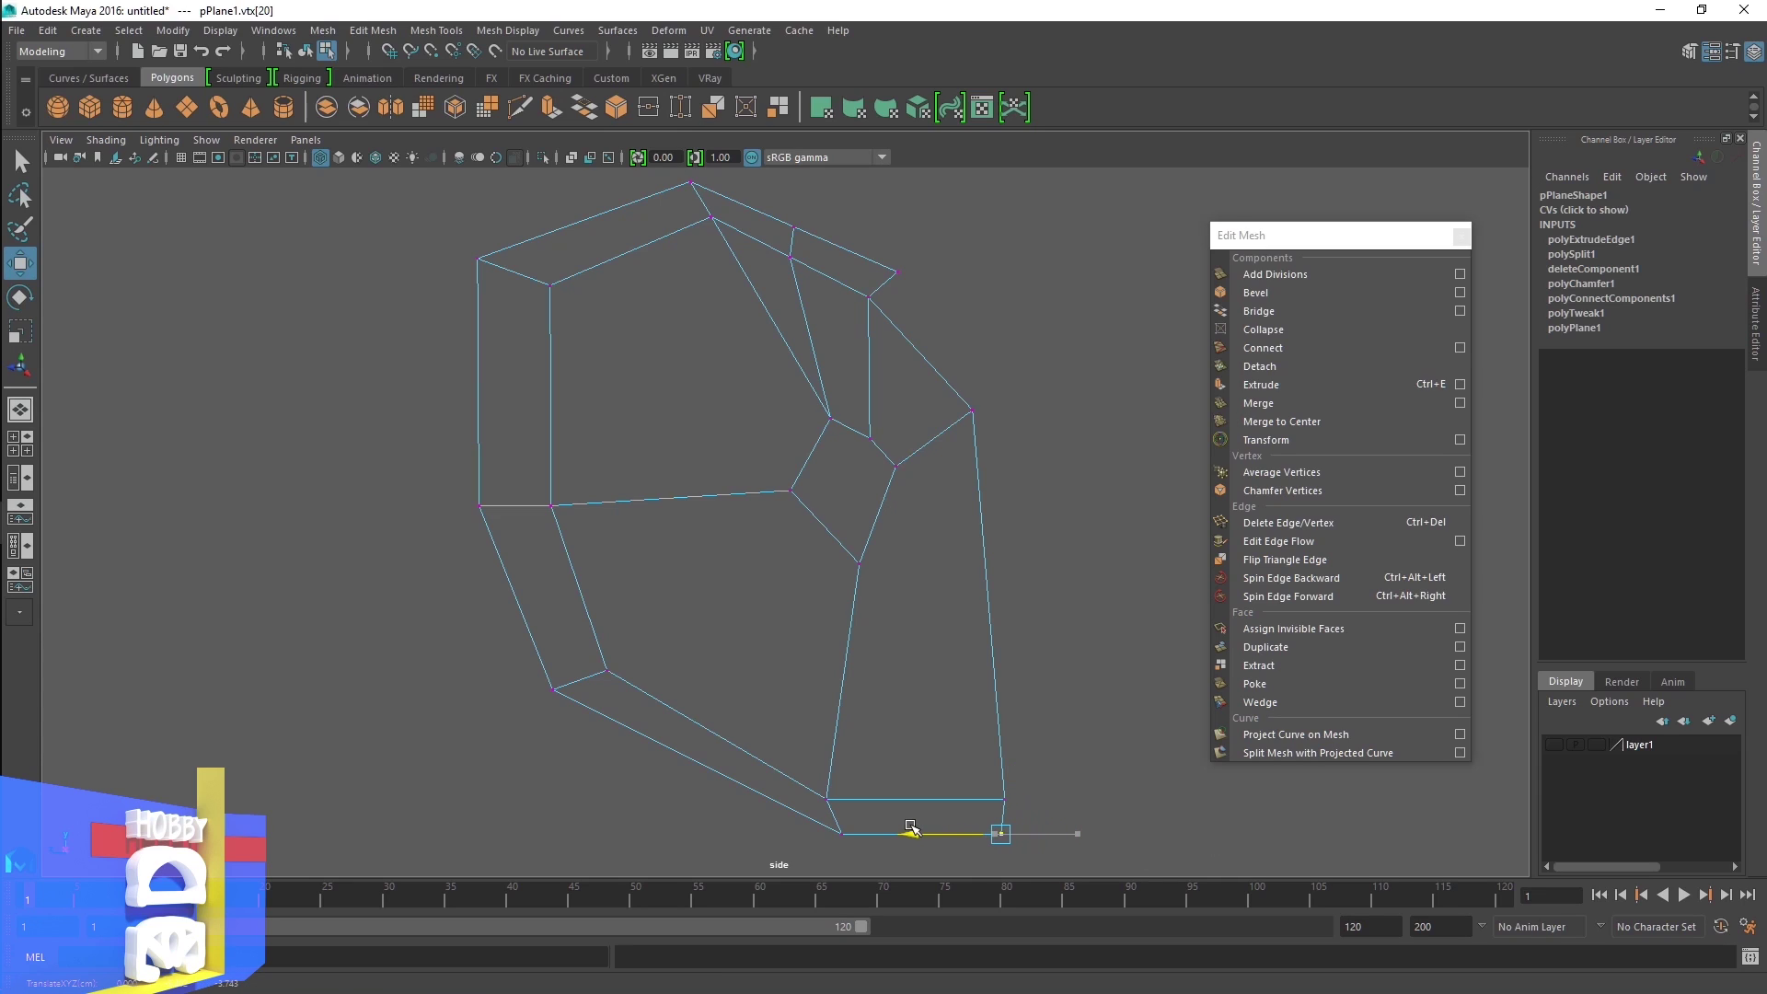
pyautogui.click(1554, 745)
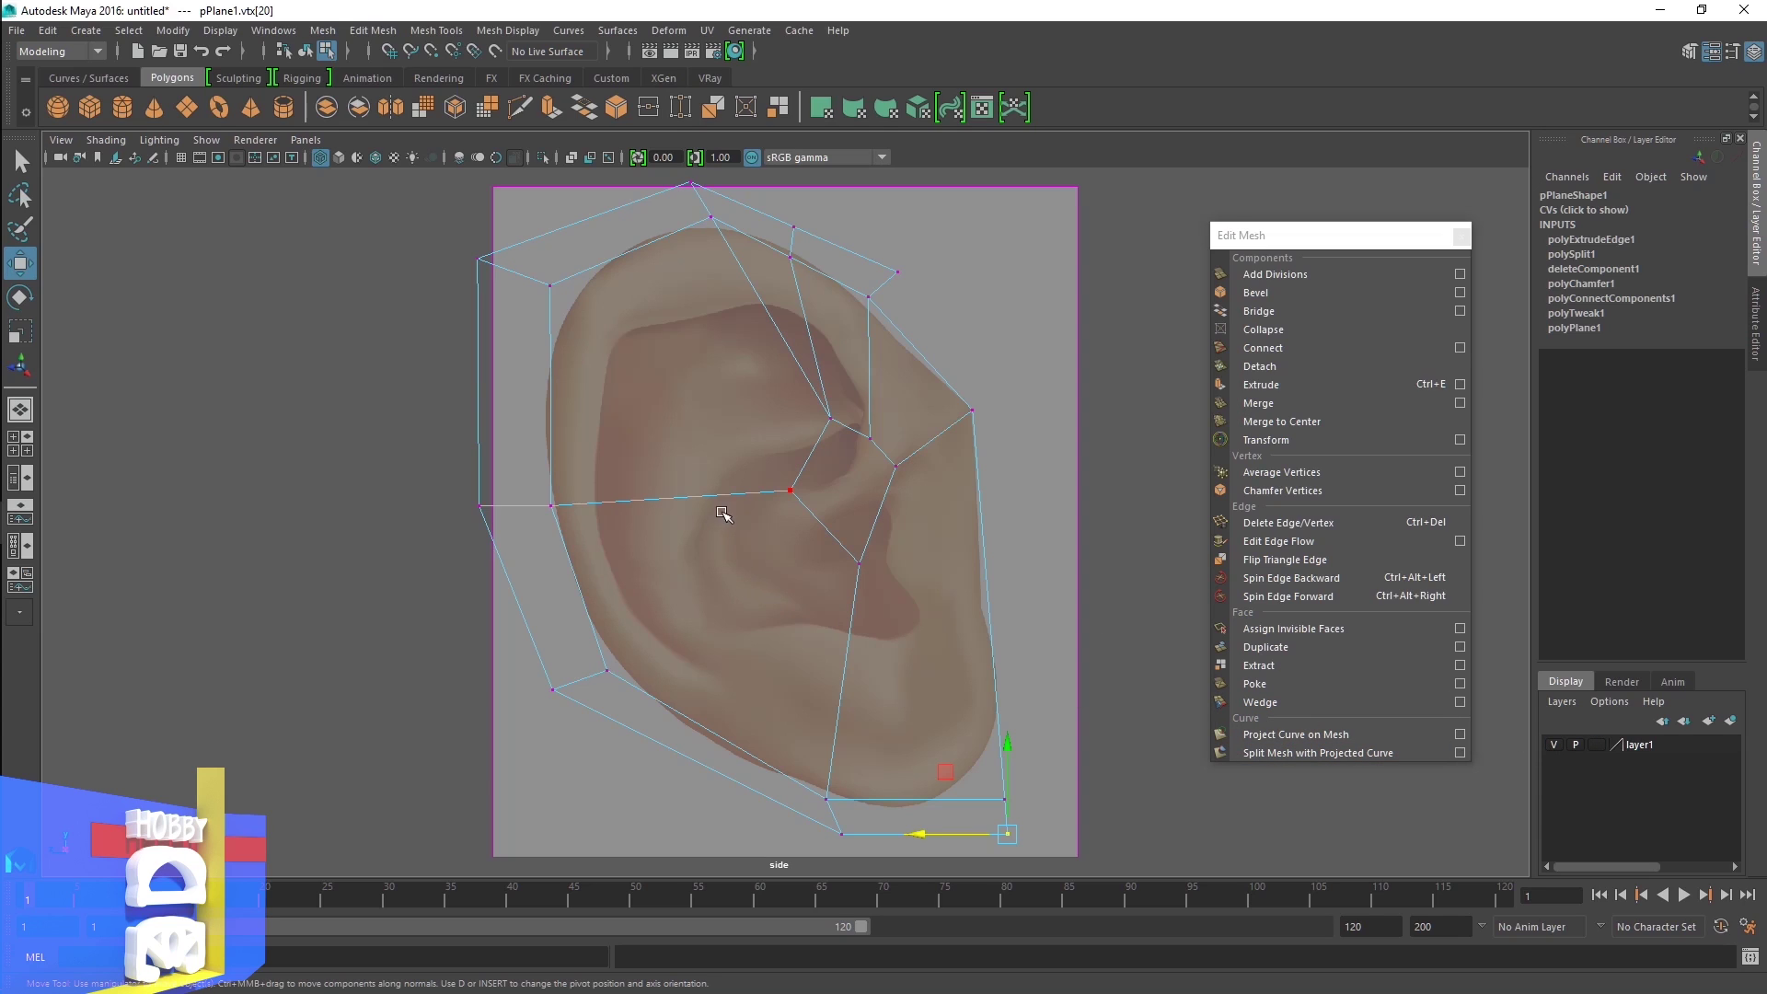
# Scale the whole ear mesh down uniformly to about 8.004 to fit the reference
pyautogui.moveTo(901, 462); pyautogui.dragTo(986, 434, button='right')
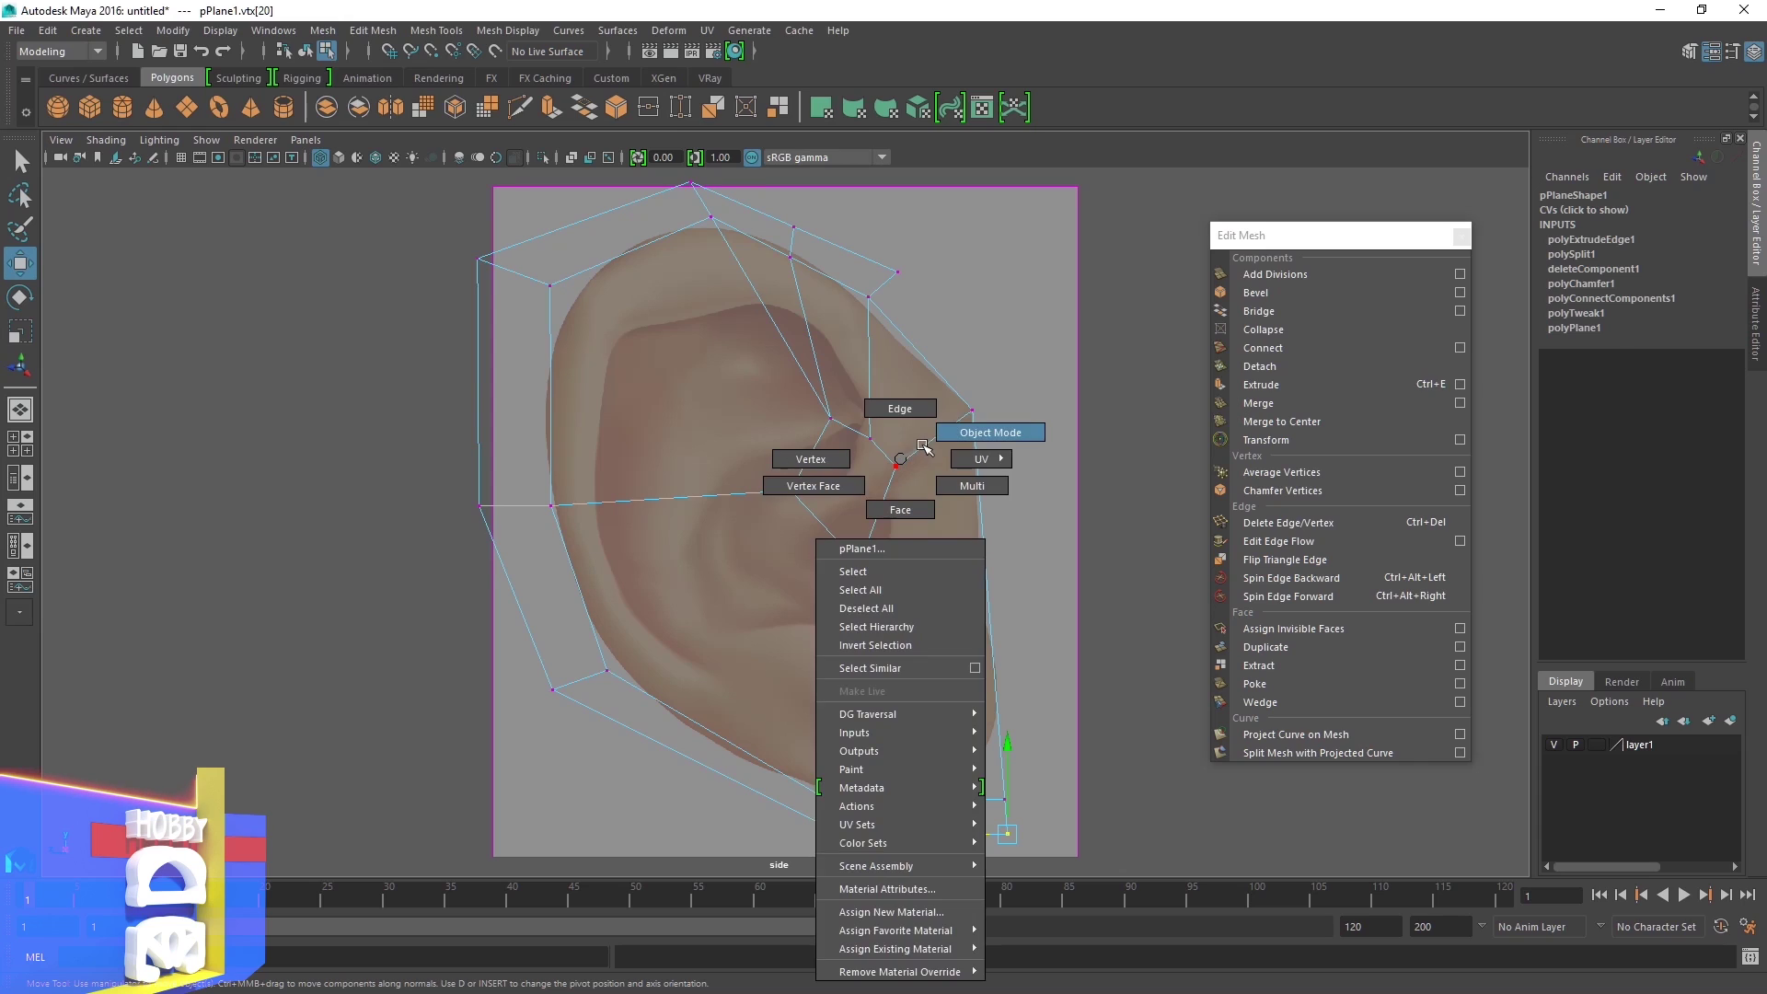
pyautogui.click(831, 424)
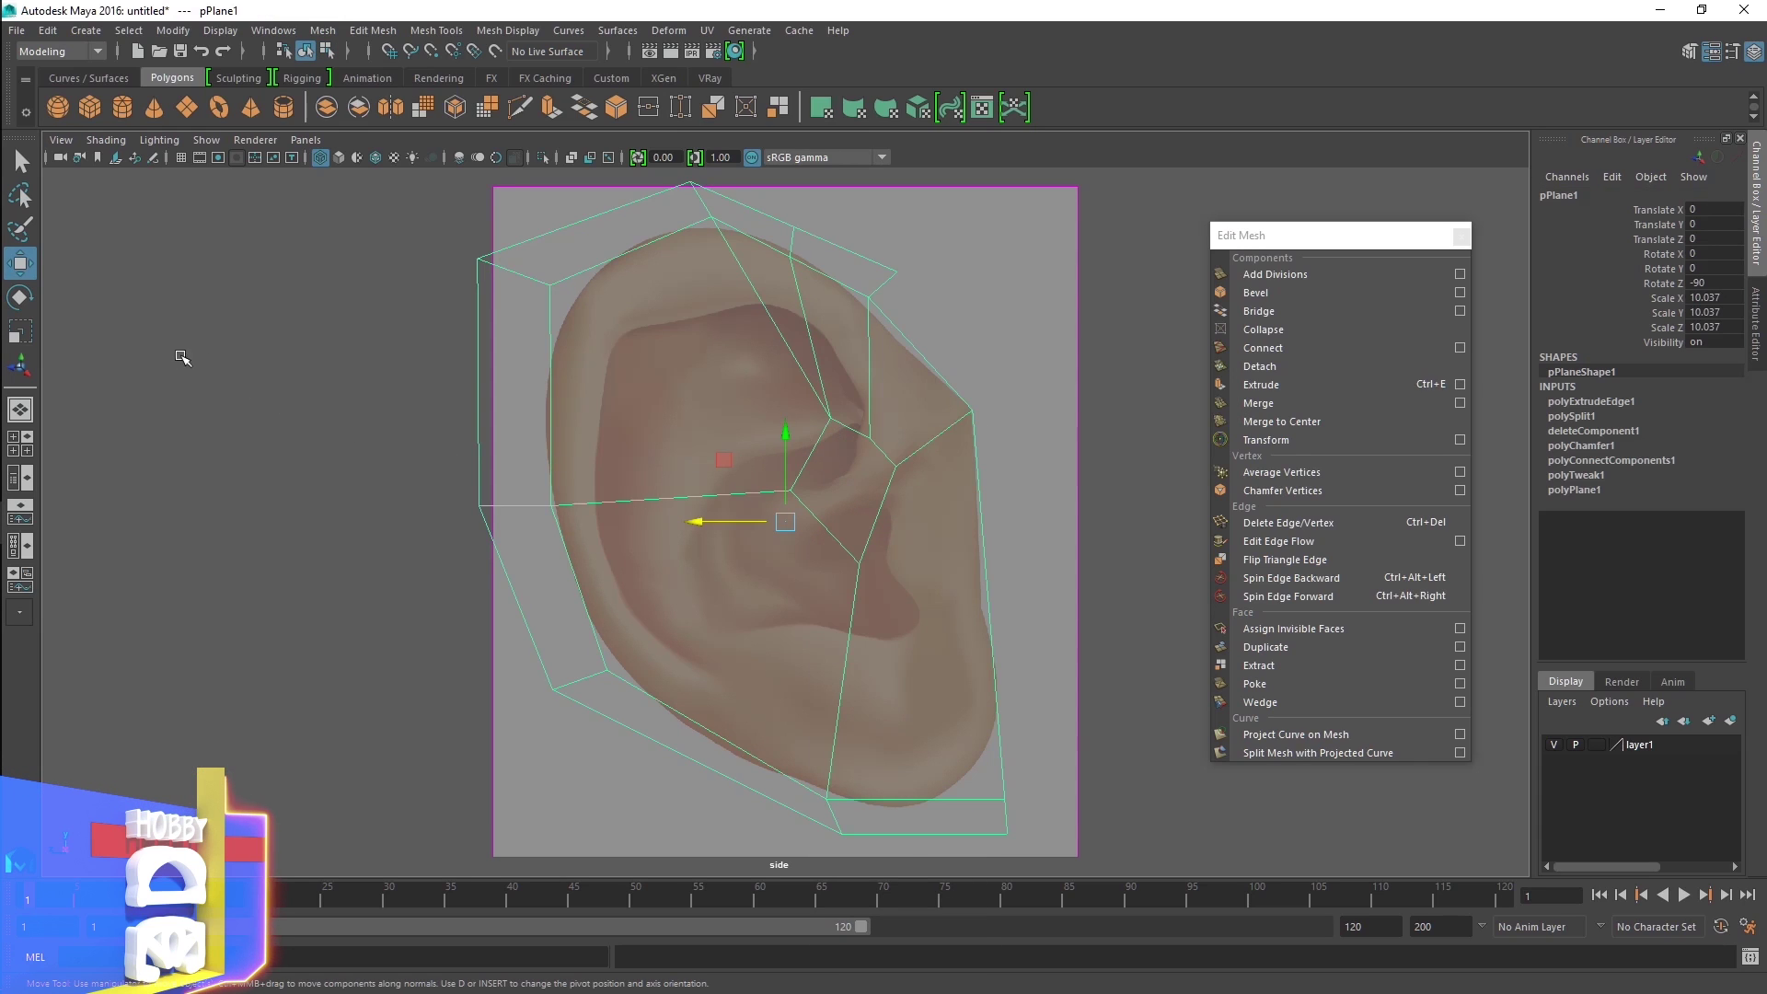
pyautogui.click(22, 336)
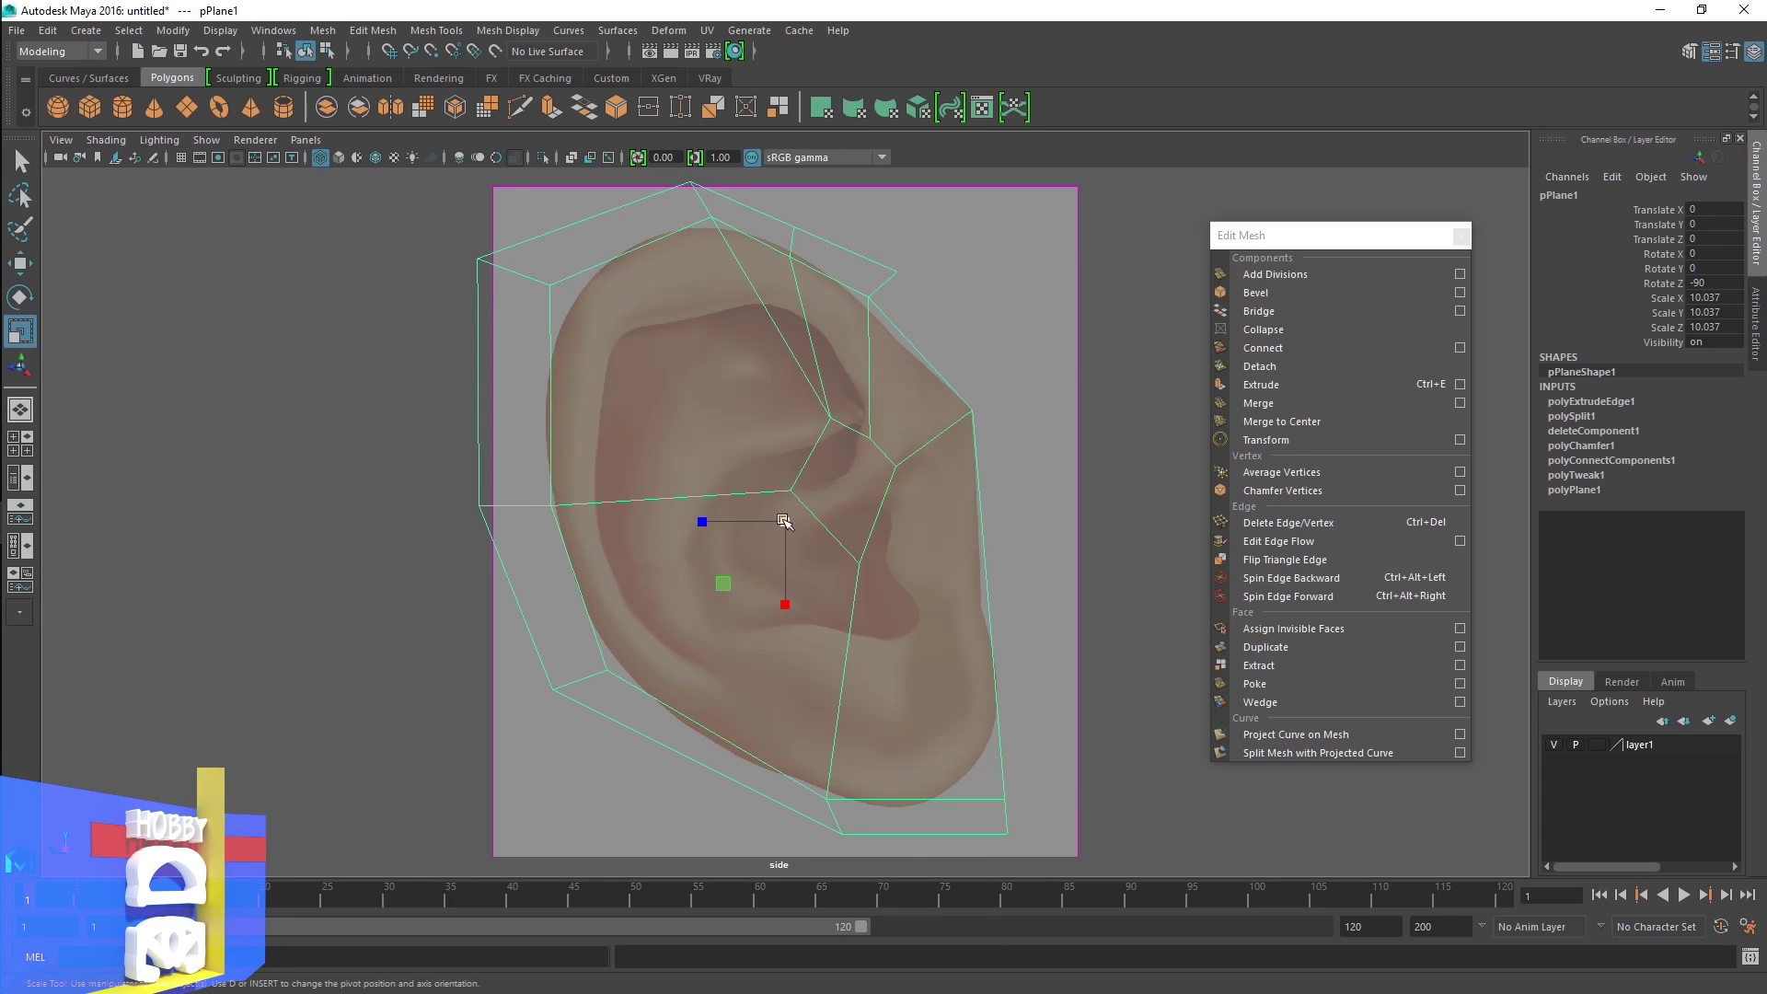
pyautogui.moveTo(785, 521); pyautogui.dragTo(722, 524)
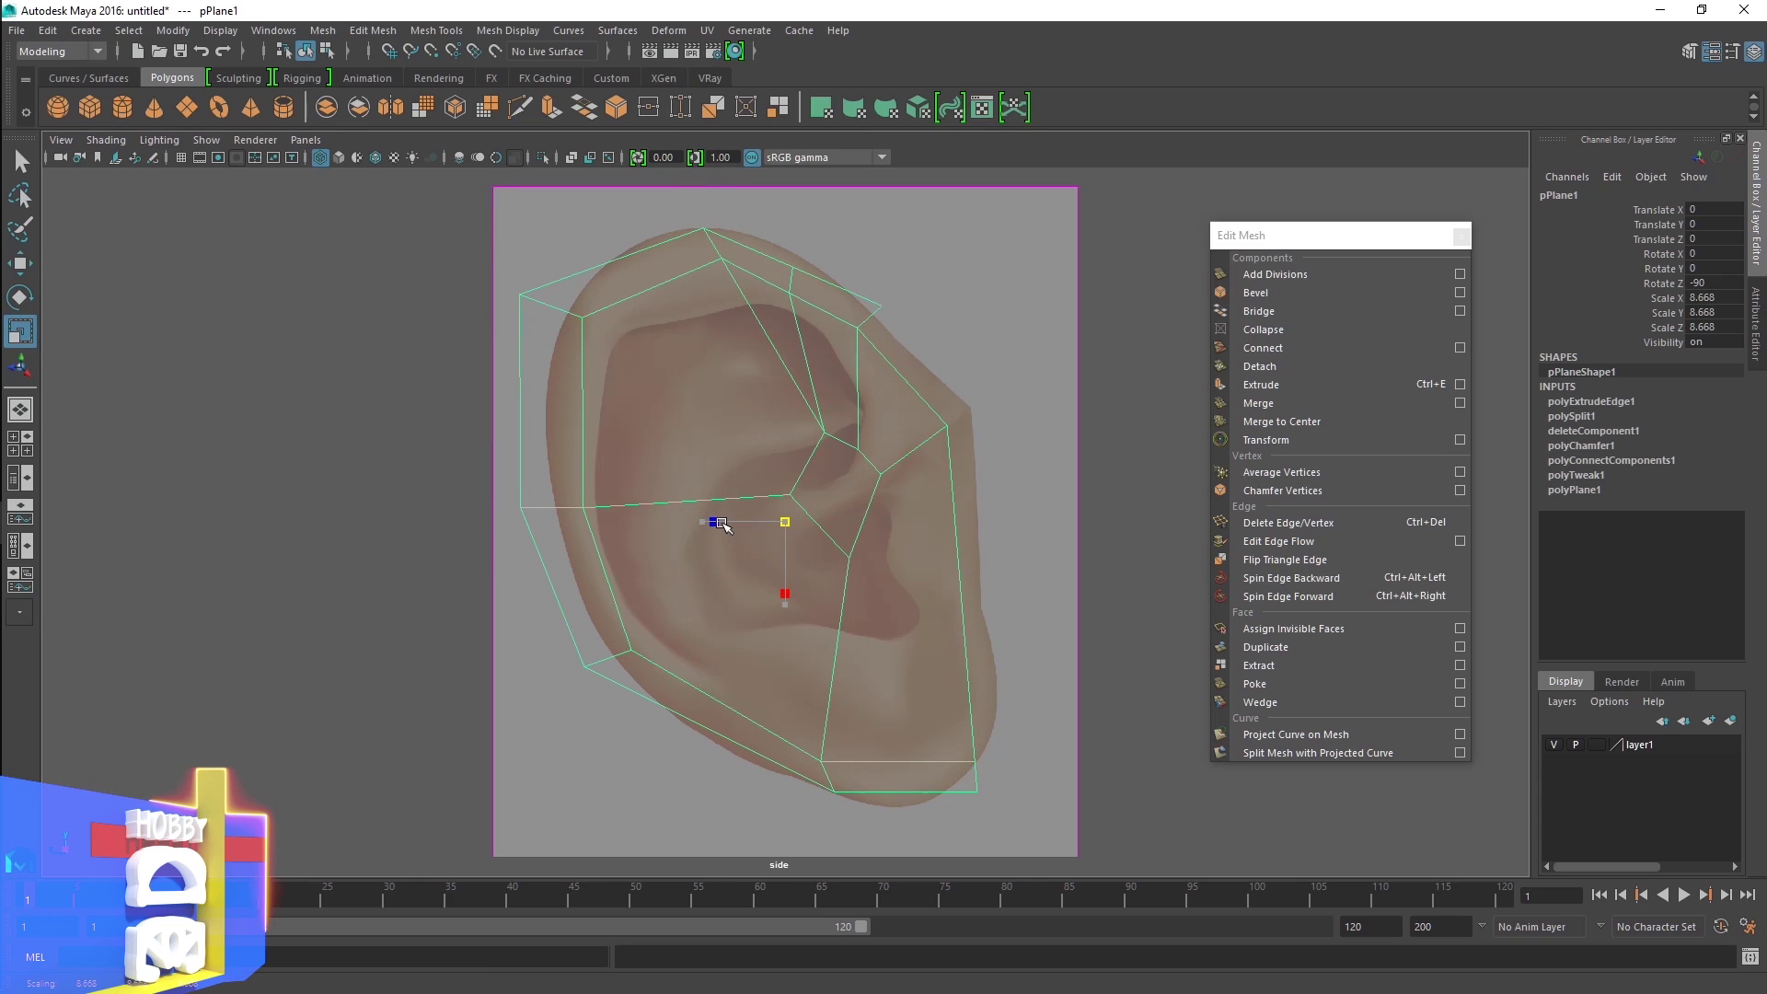
pyautogui.moveTo(722, 524); pyautogui.dragTo(764, 532)
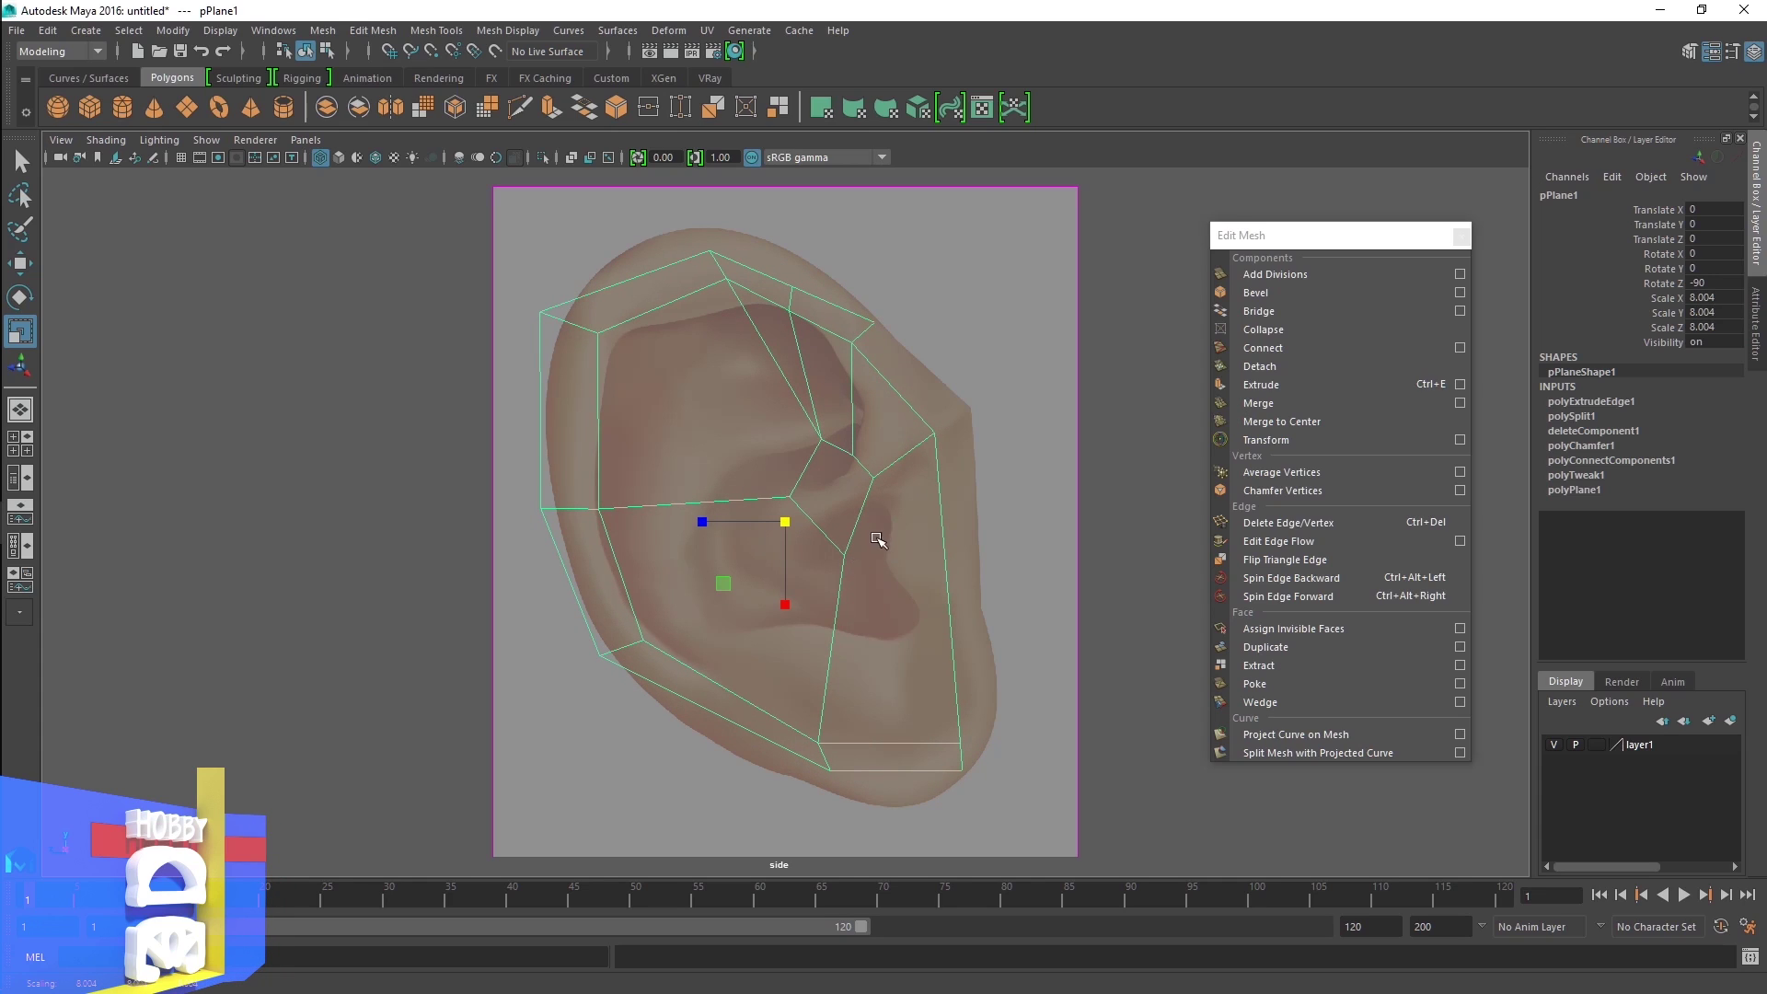
pyautogui.moveTo(840, 460); pyautogui.dragTo(749, 458, button='right')
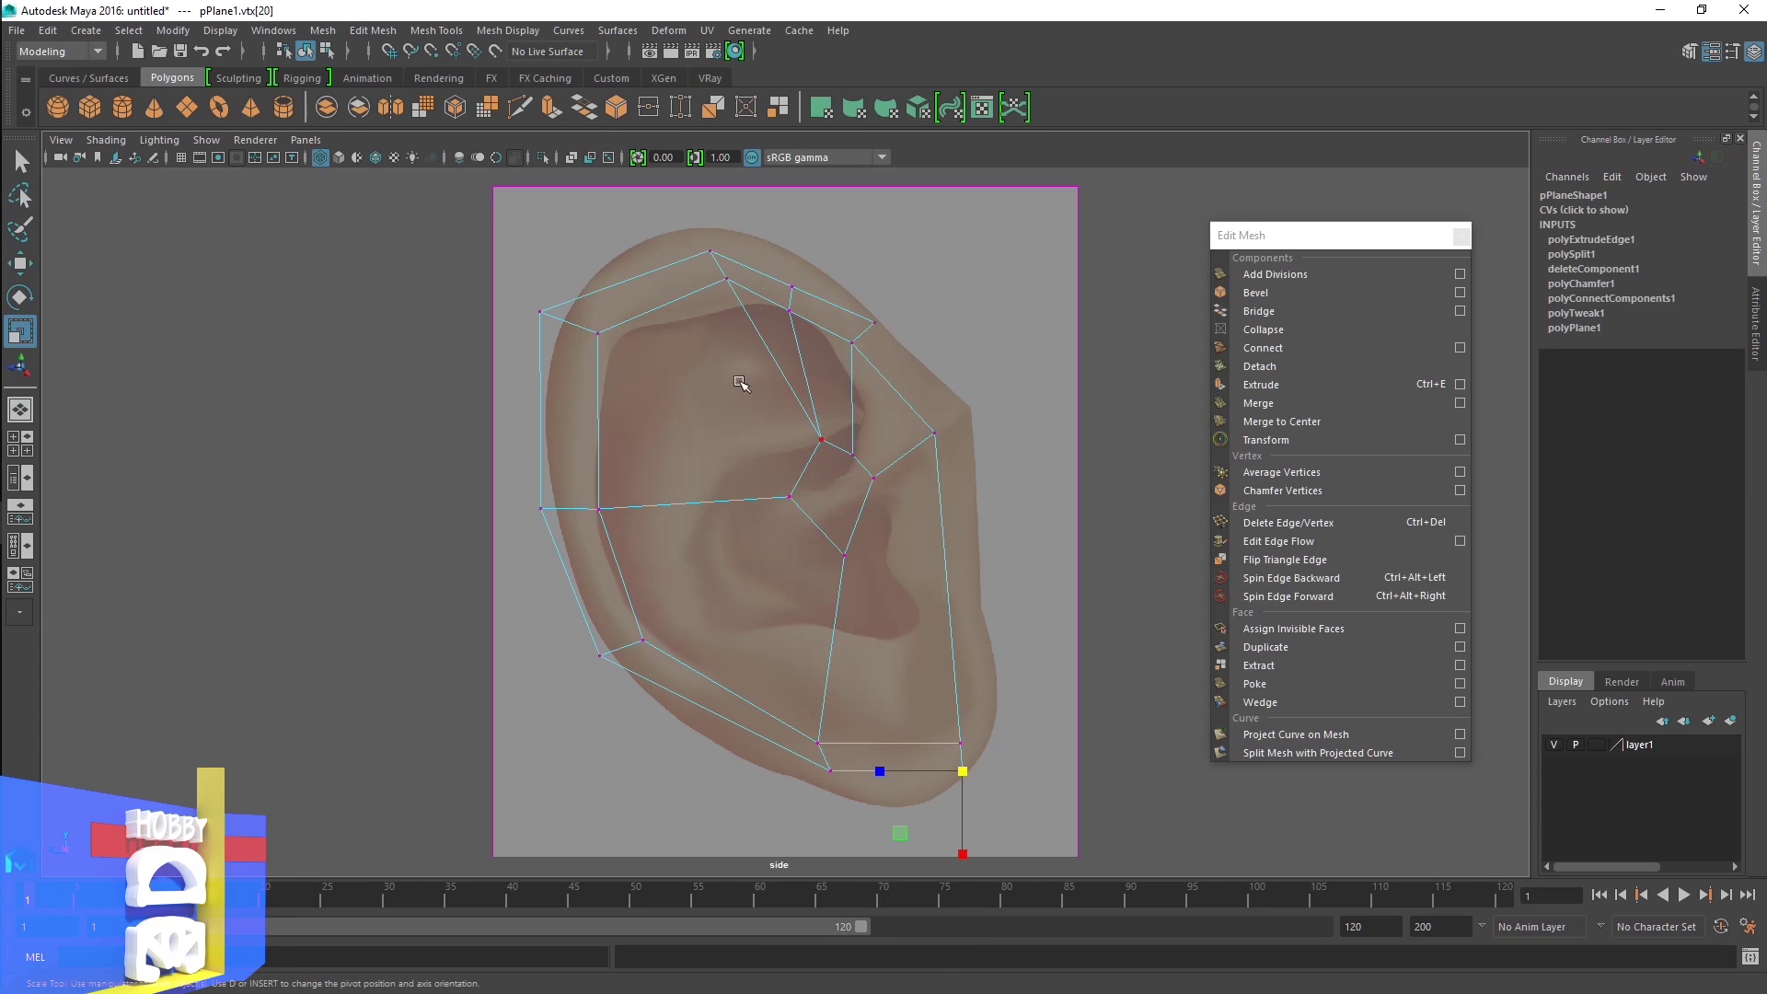
# Pull the top rim vertex and its right neighbour up onto the ear's upper edge
pyautogui.click(728, 230)
pyautogui.click(717, 247)
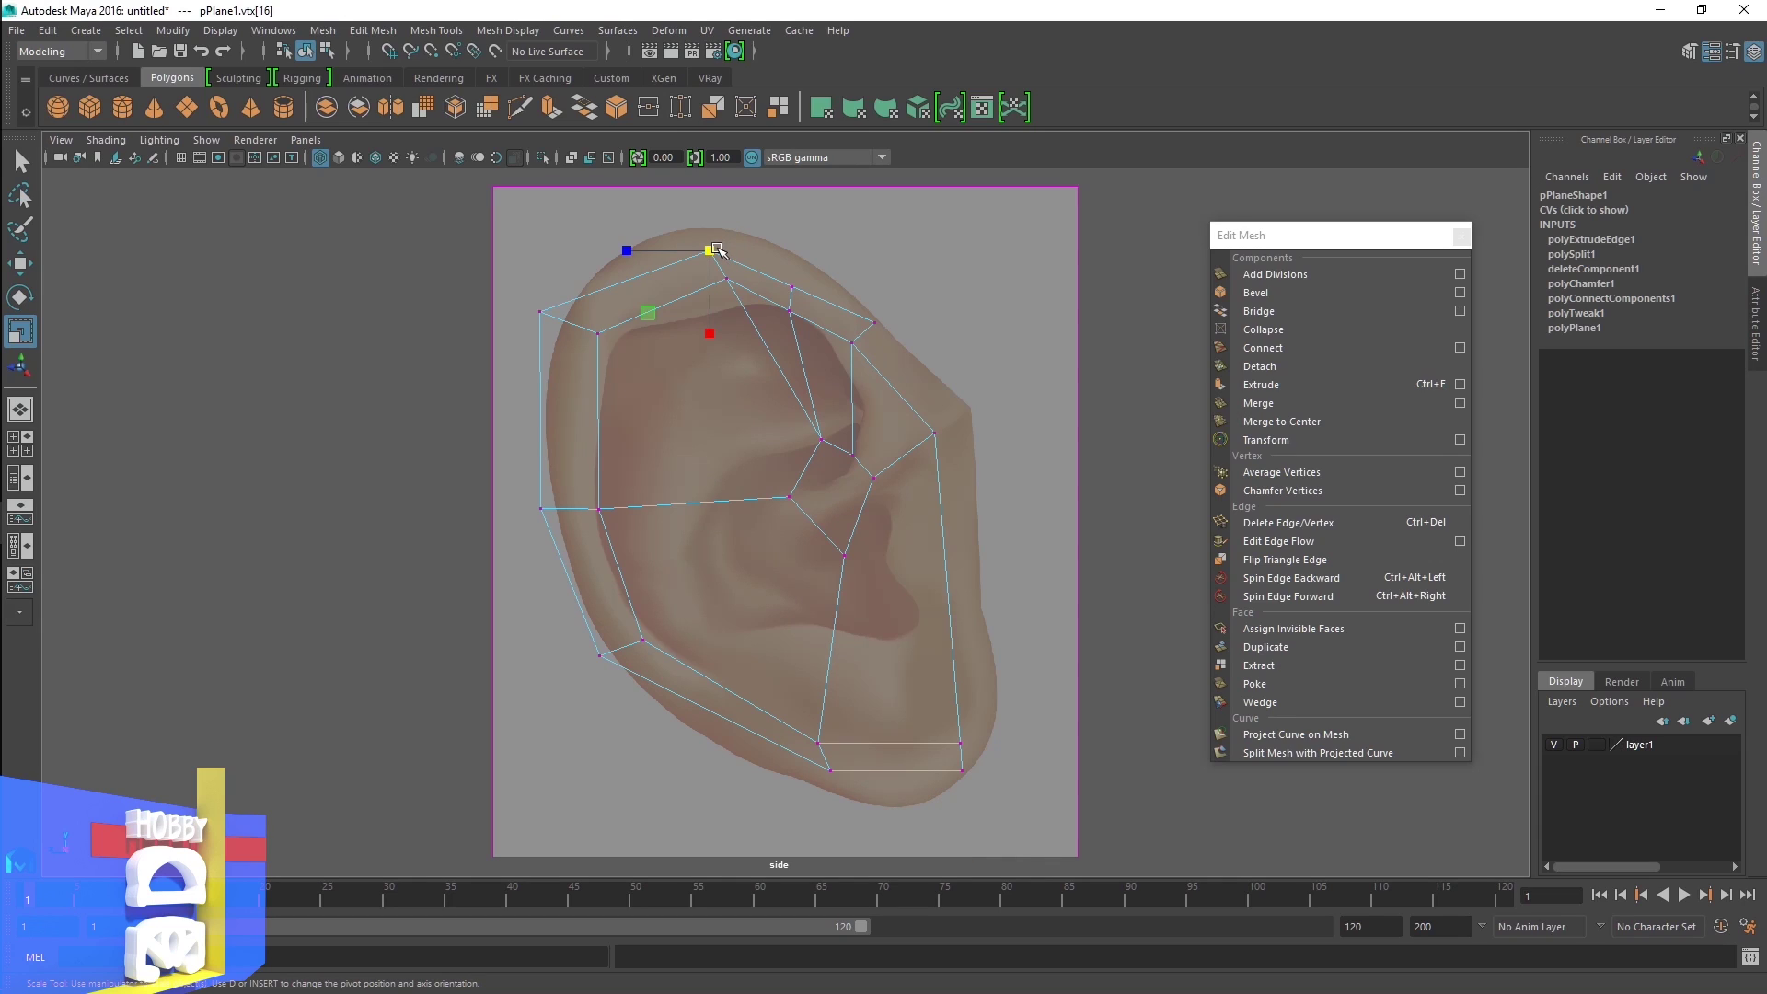
pyautogui.press('w')
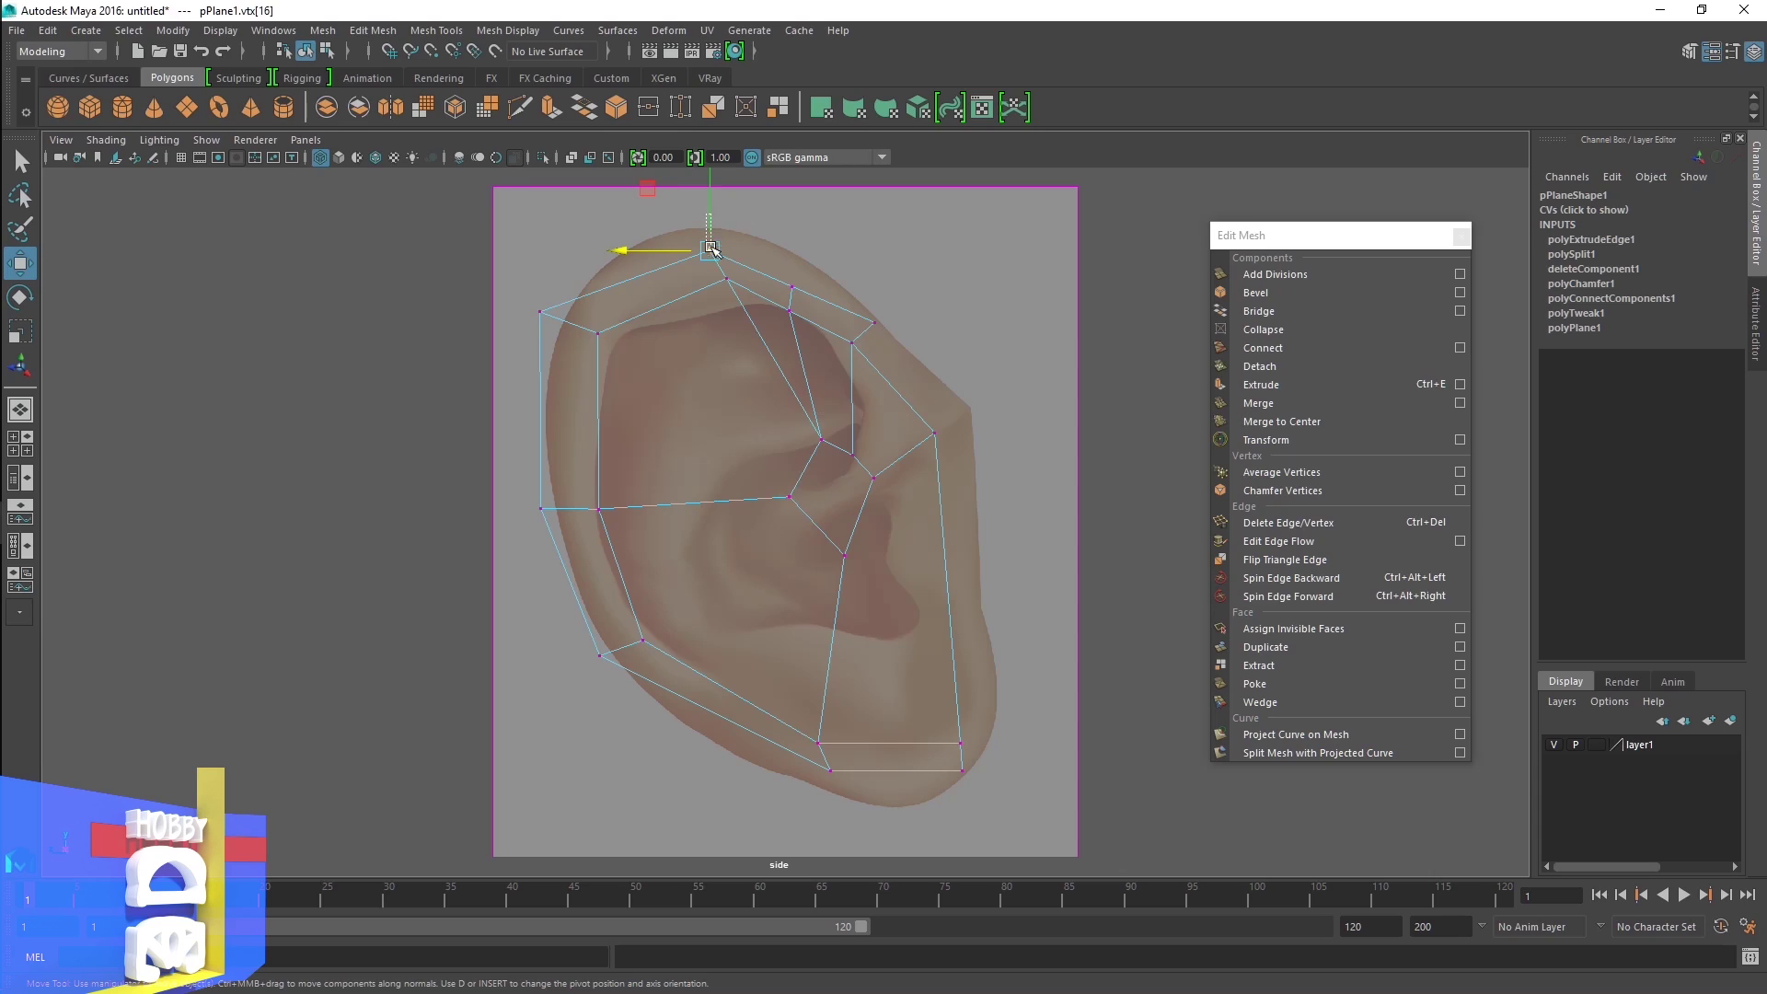
pyautogui.moveTo(709, 250); pyautogui.dragTo(712, 225)
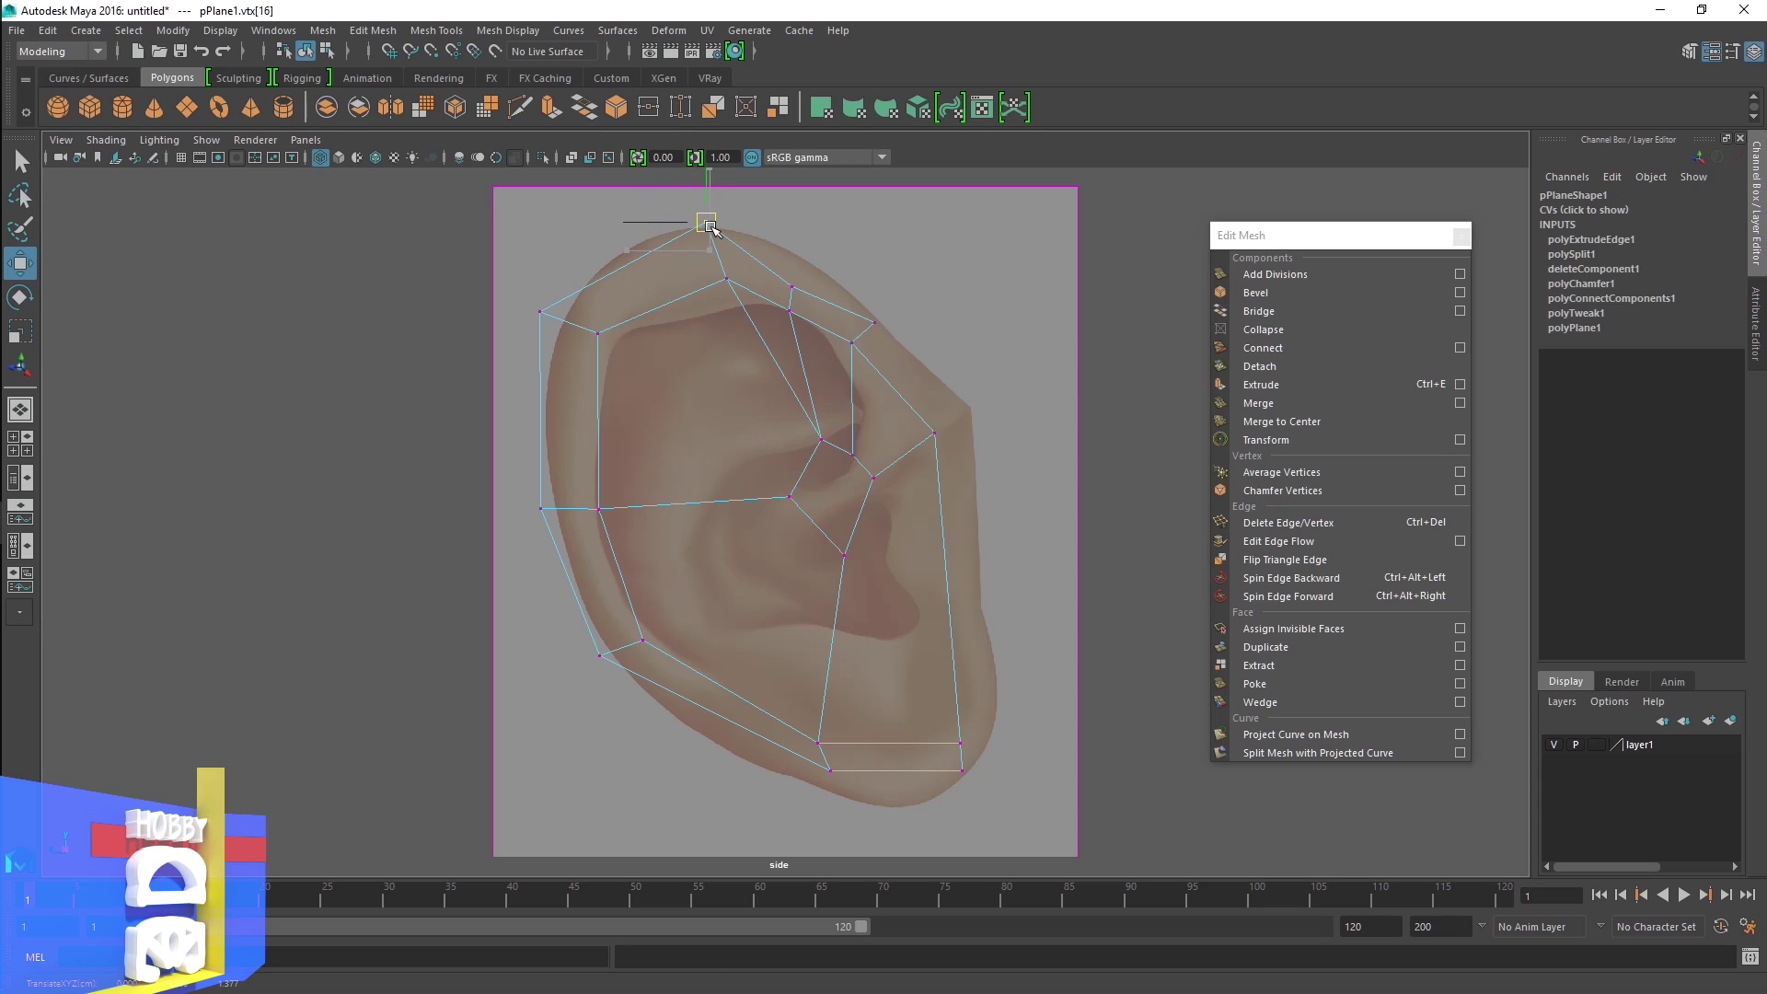
pyautogui.click(791, 286)
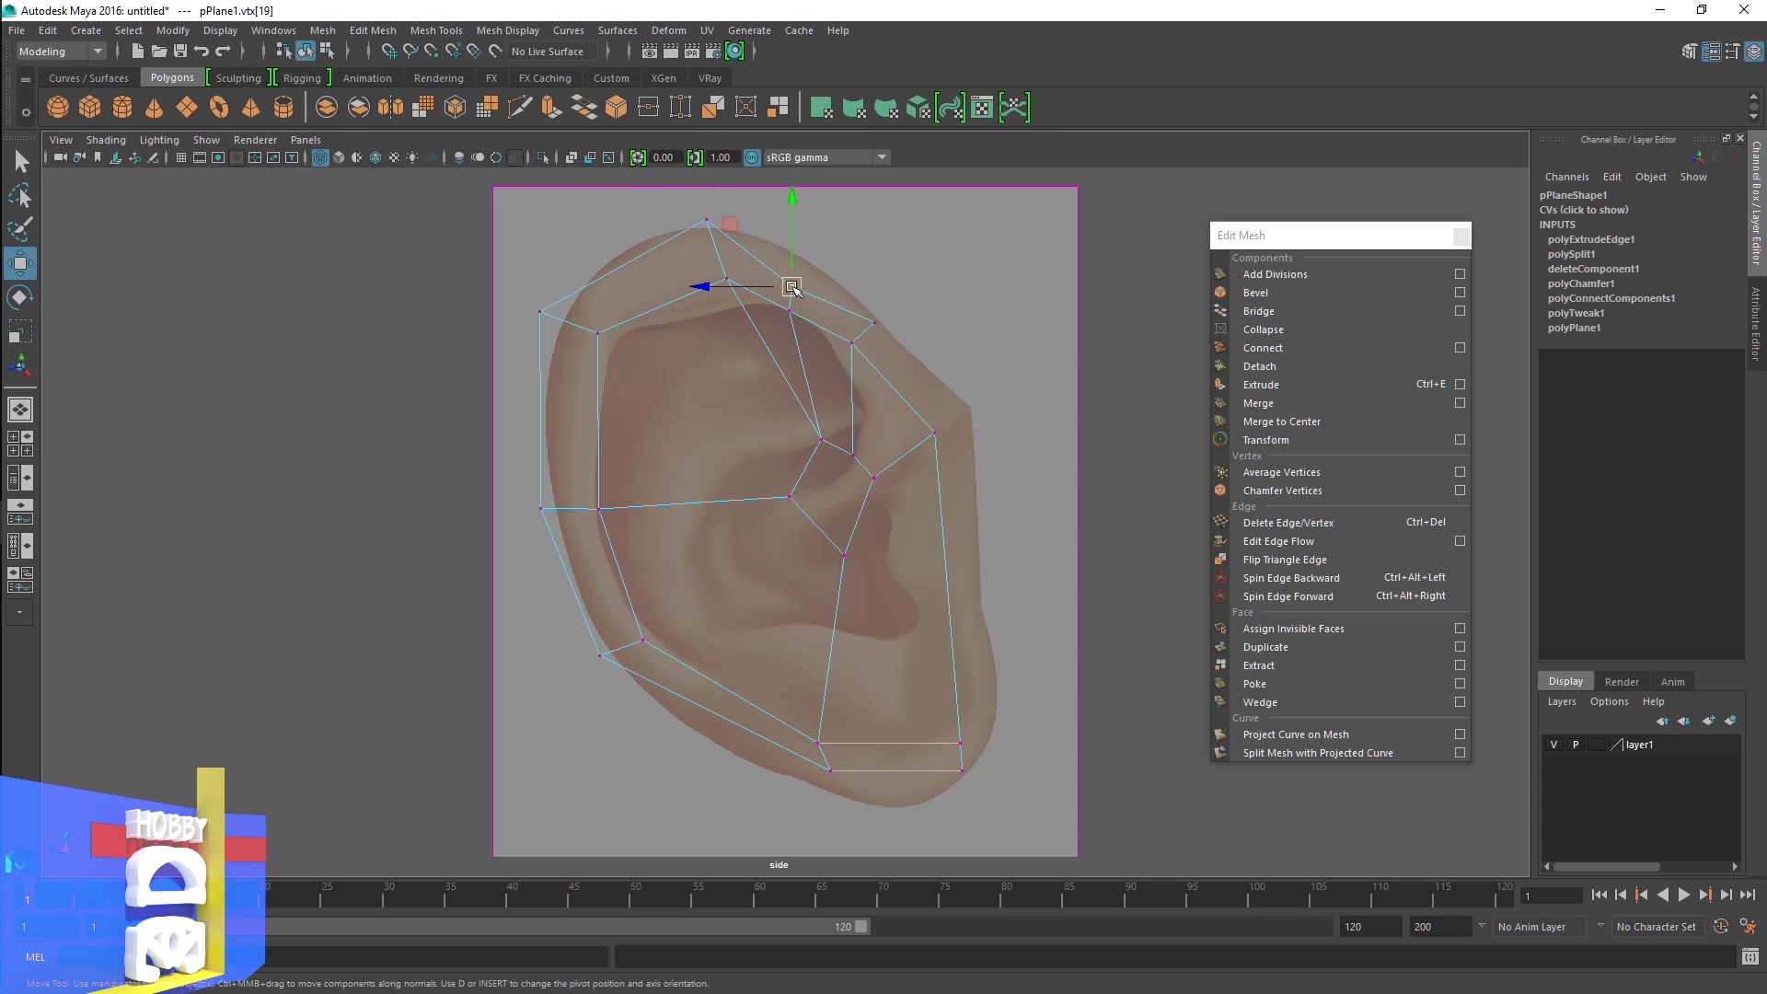
pyautogui.moveTo(793, 289); pyautogui.dragTo(810, 265)
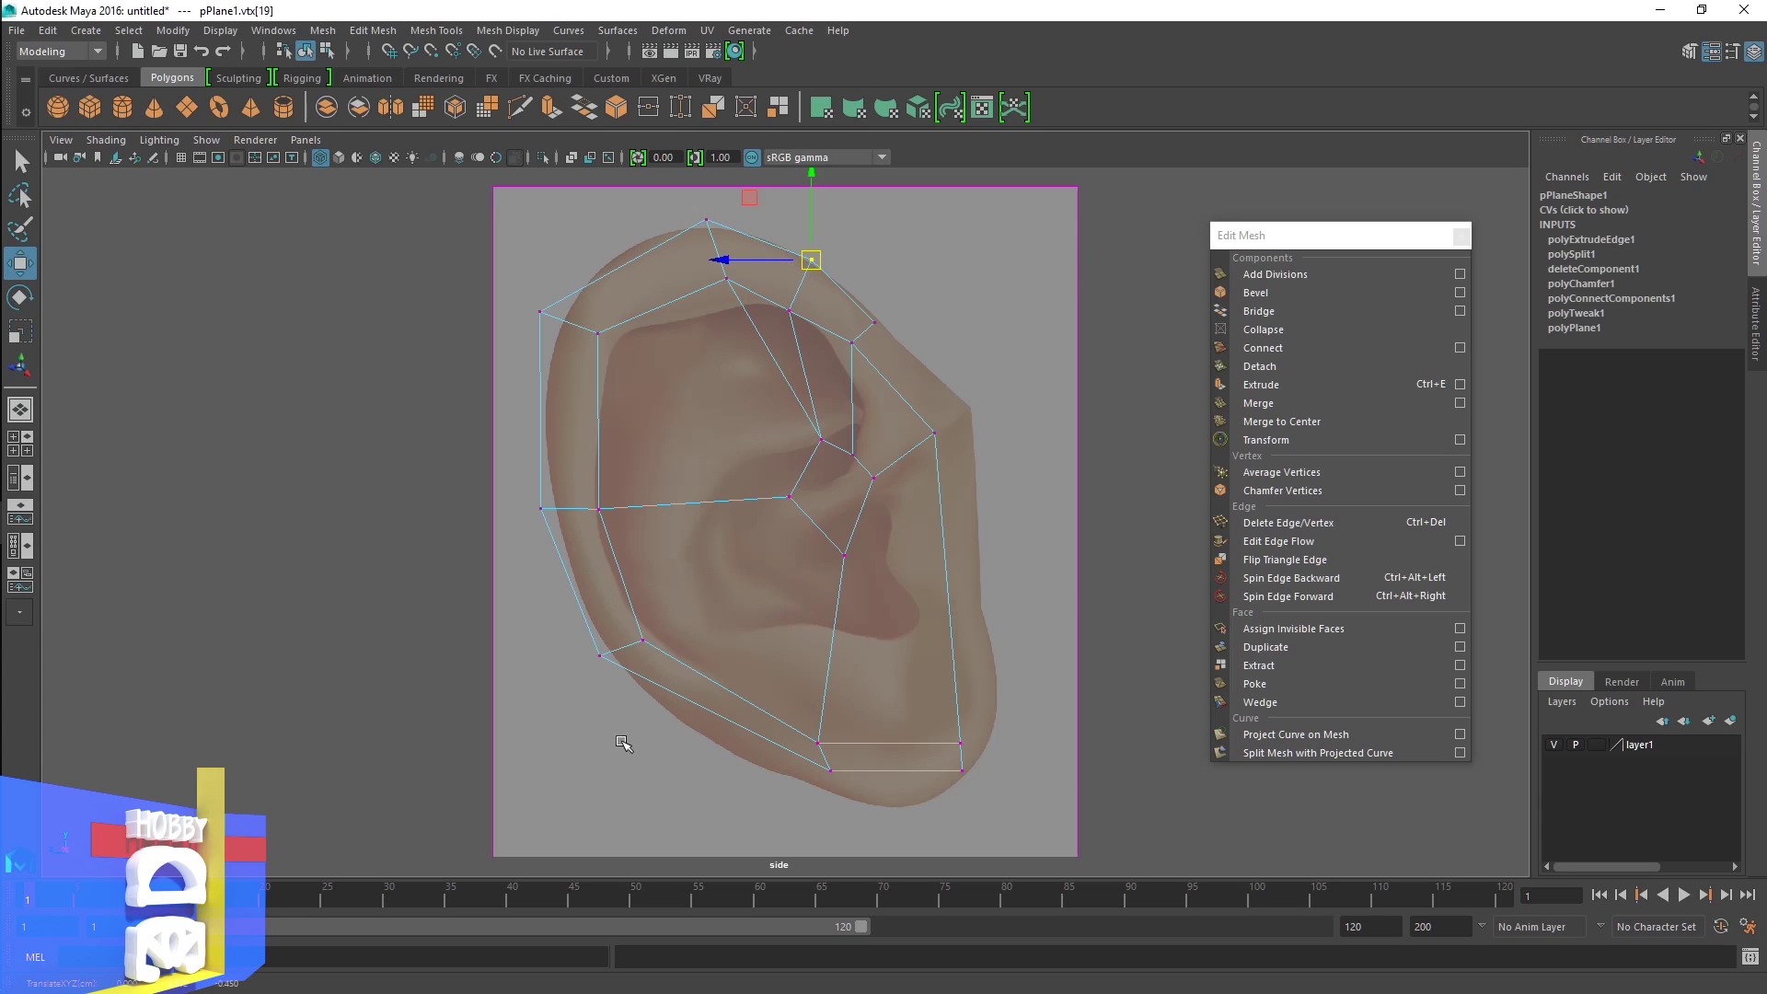
# Move the lobe and lower-left rim vertices onto the ear's bottom outline
pyautogui.click(832, 767)
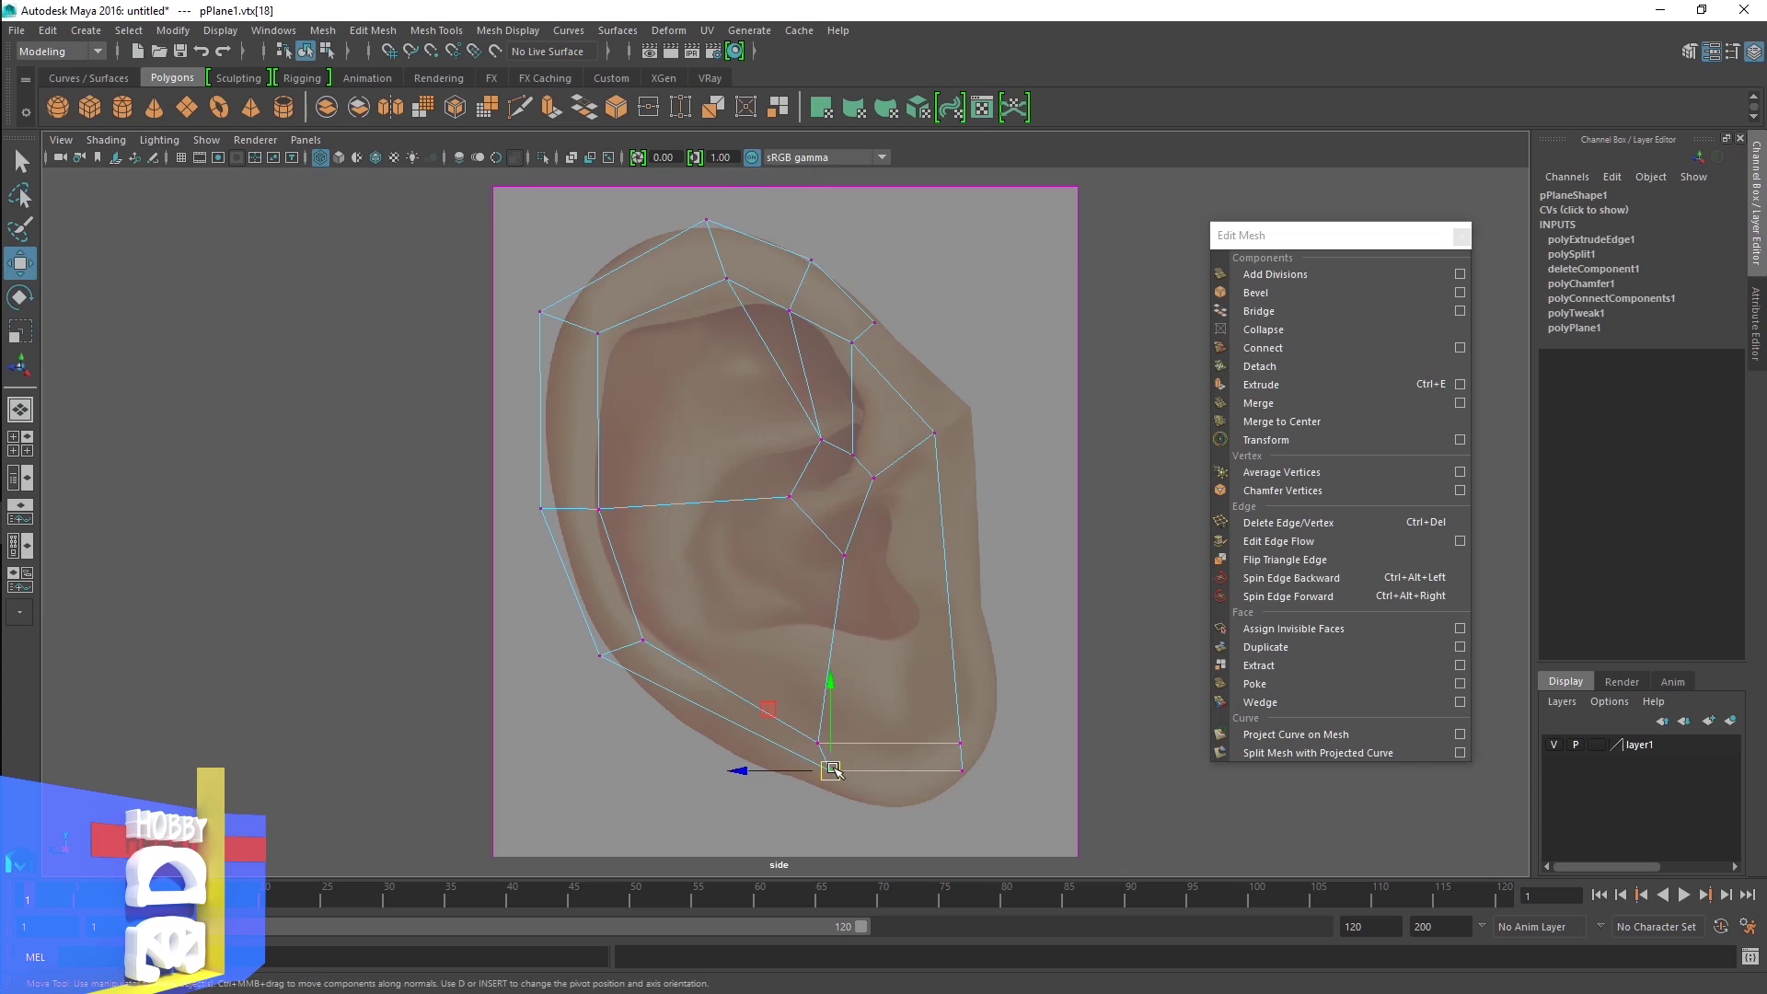
pyautogui.moveTo(831, 769); pyautogui.dragTo(830, 798)
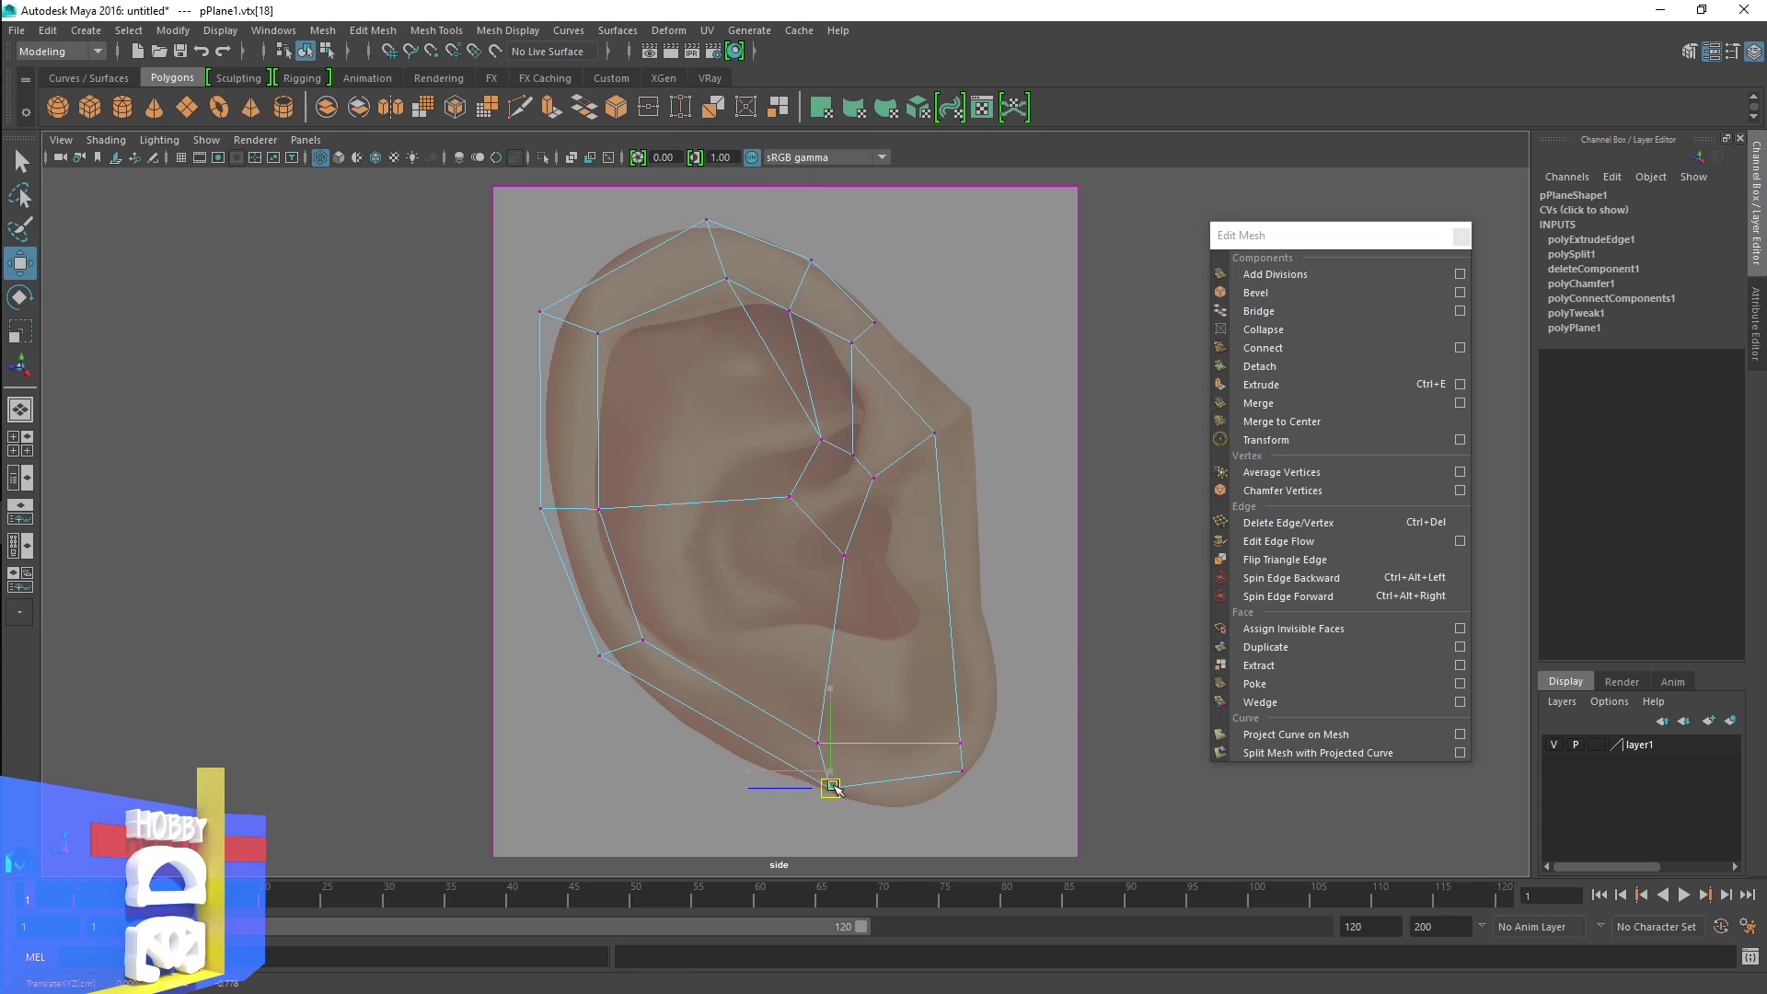
pyautogui.click(964, 766)
pyautogui.moveTo(963, 766)
pyautogui.mouseDown()
pyautogui.moveTo(960, 797)
pyautogui.moveTo(997, 710)
pyautogui.mouseUp()
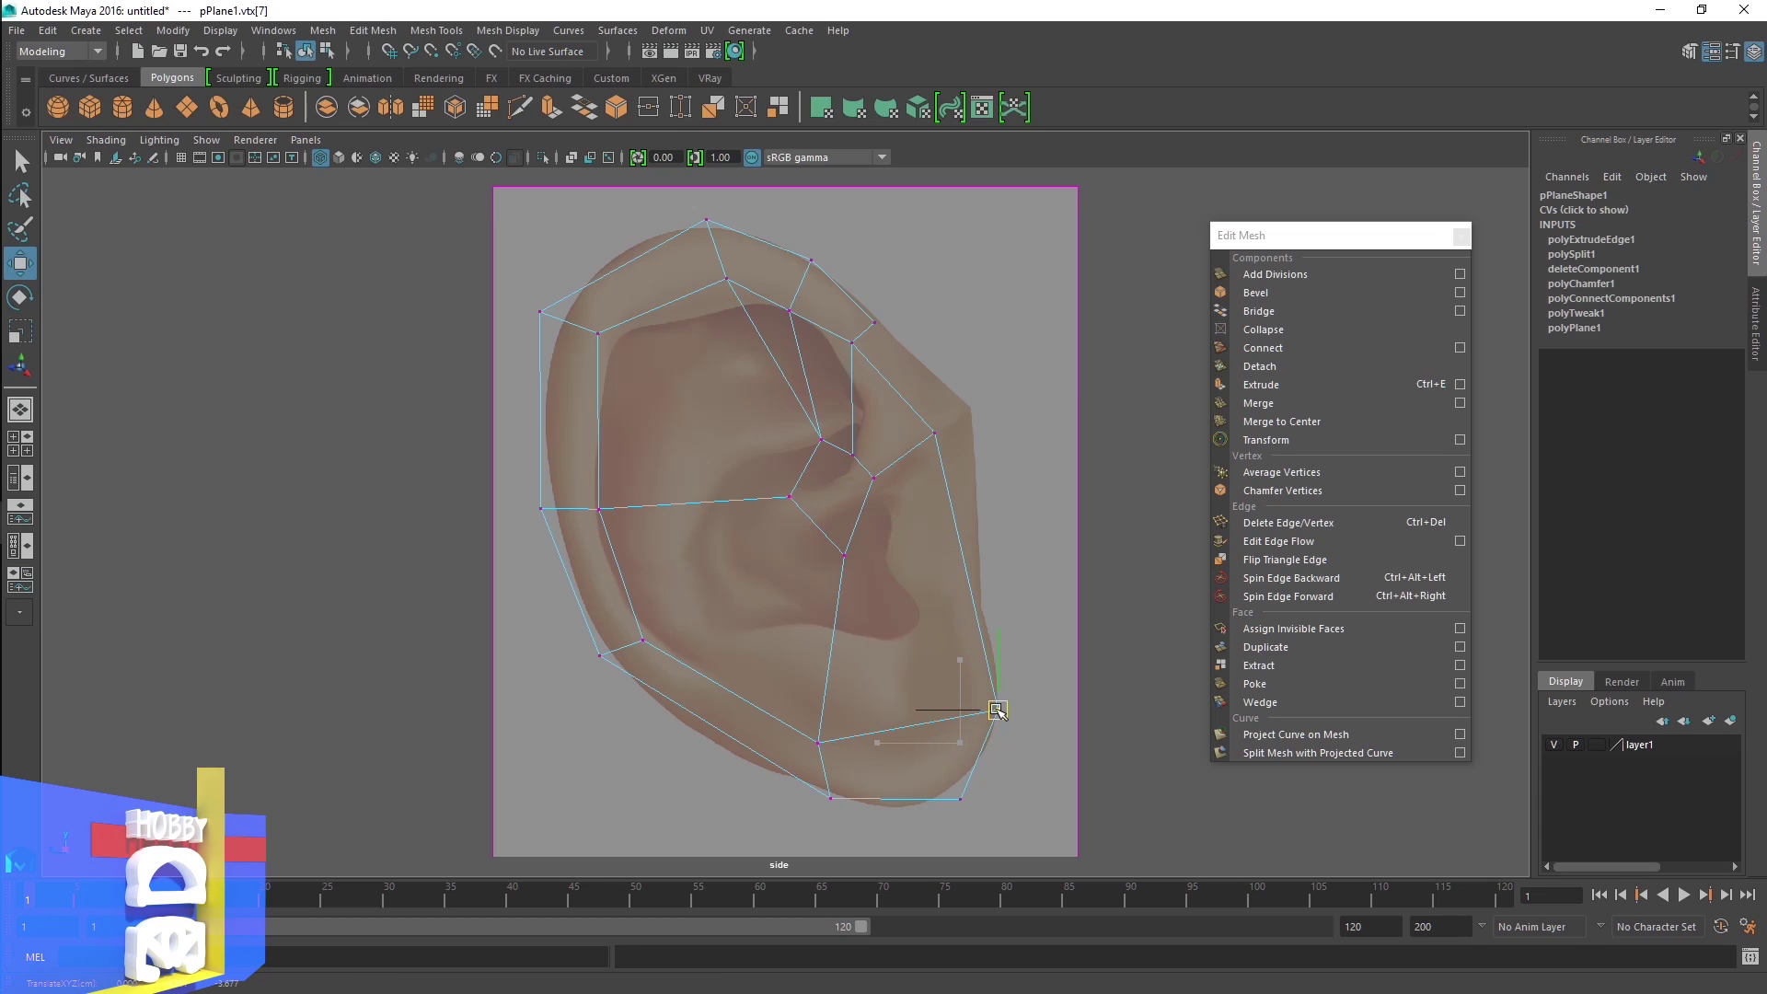
pyautogui.click(642, 641)
pyautogui.moveTo(638, 641); pyautogui.dragTo(650, 636)
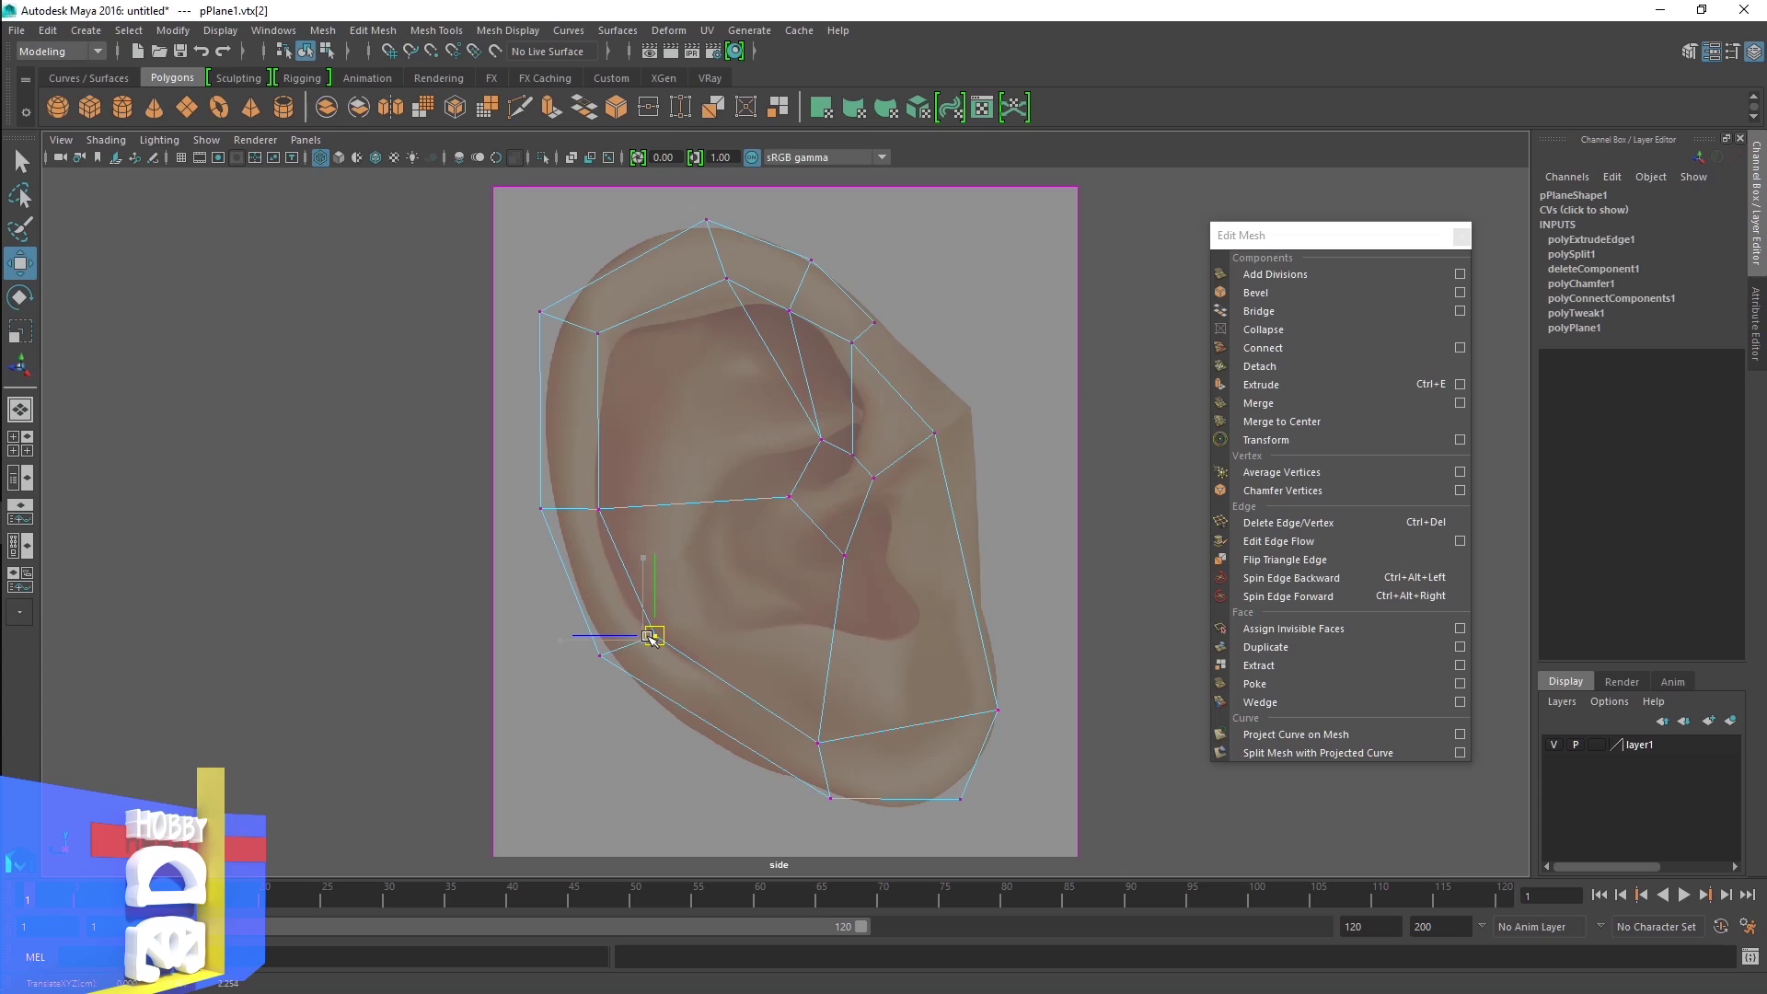
# Move the inner top vertex down onto the fold, then hide the reference image layer
pyautogui.click(726, 279)
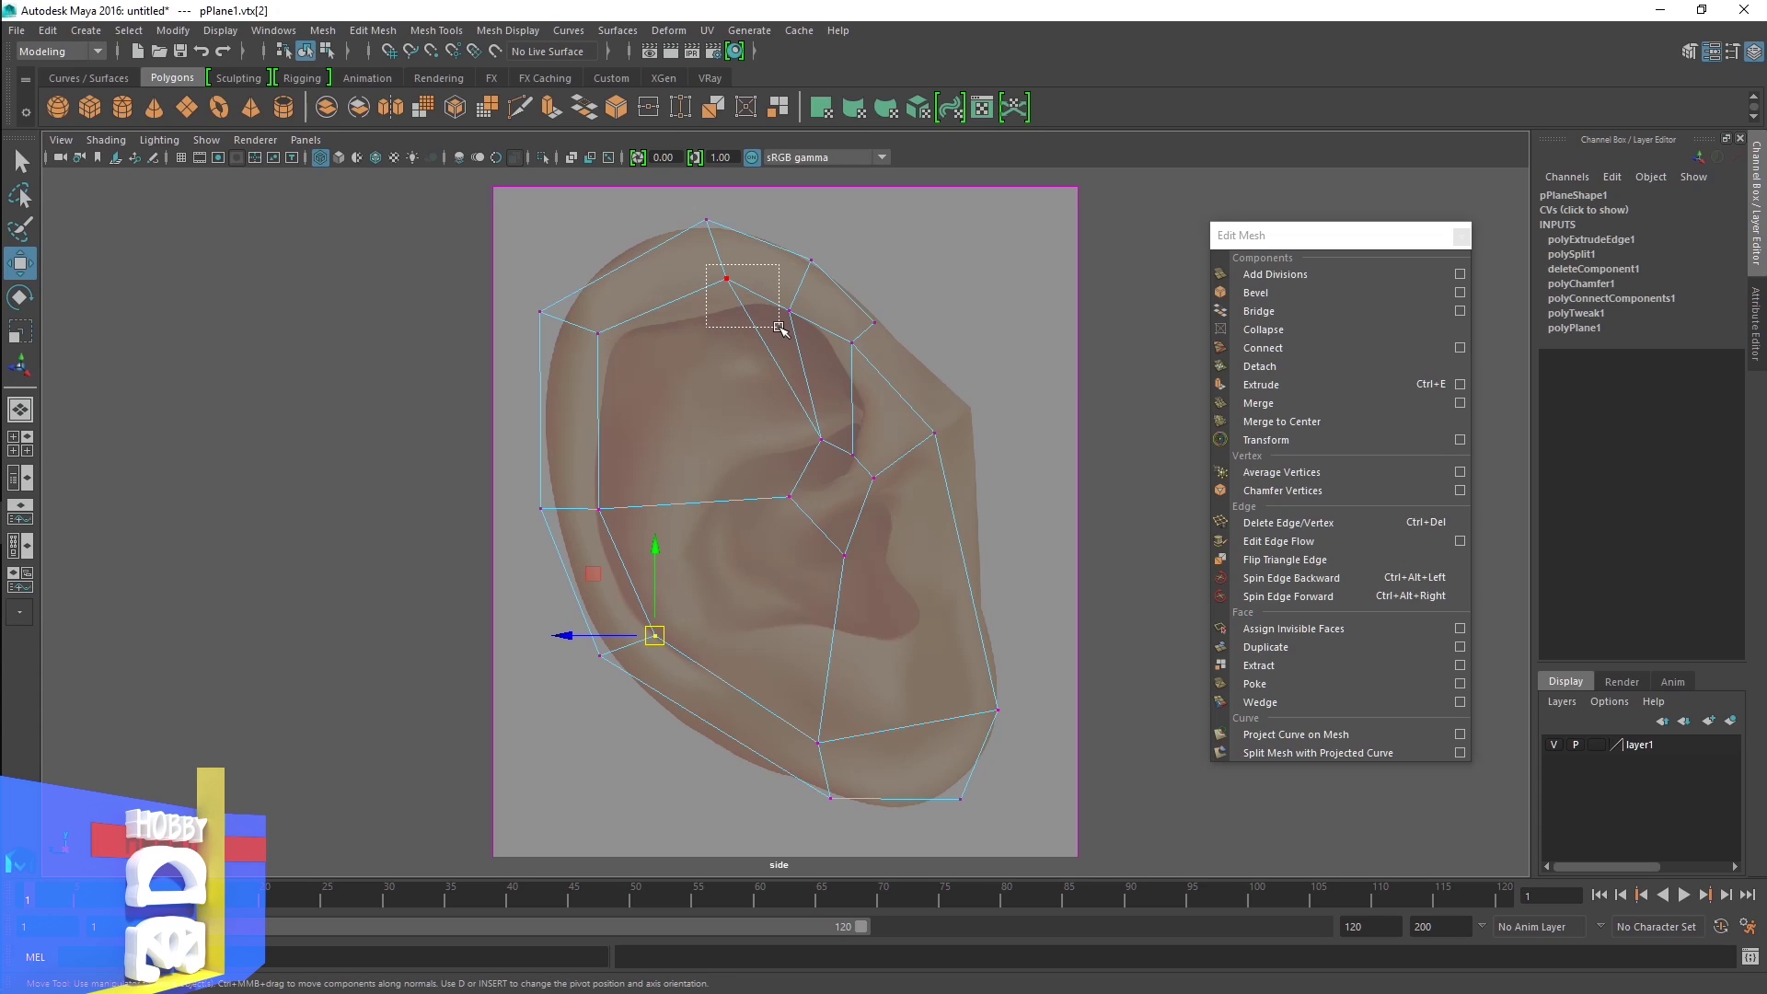
pyautogui.moveTo(736, 279); pyautogui.dragTo(746, 305)
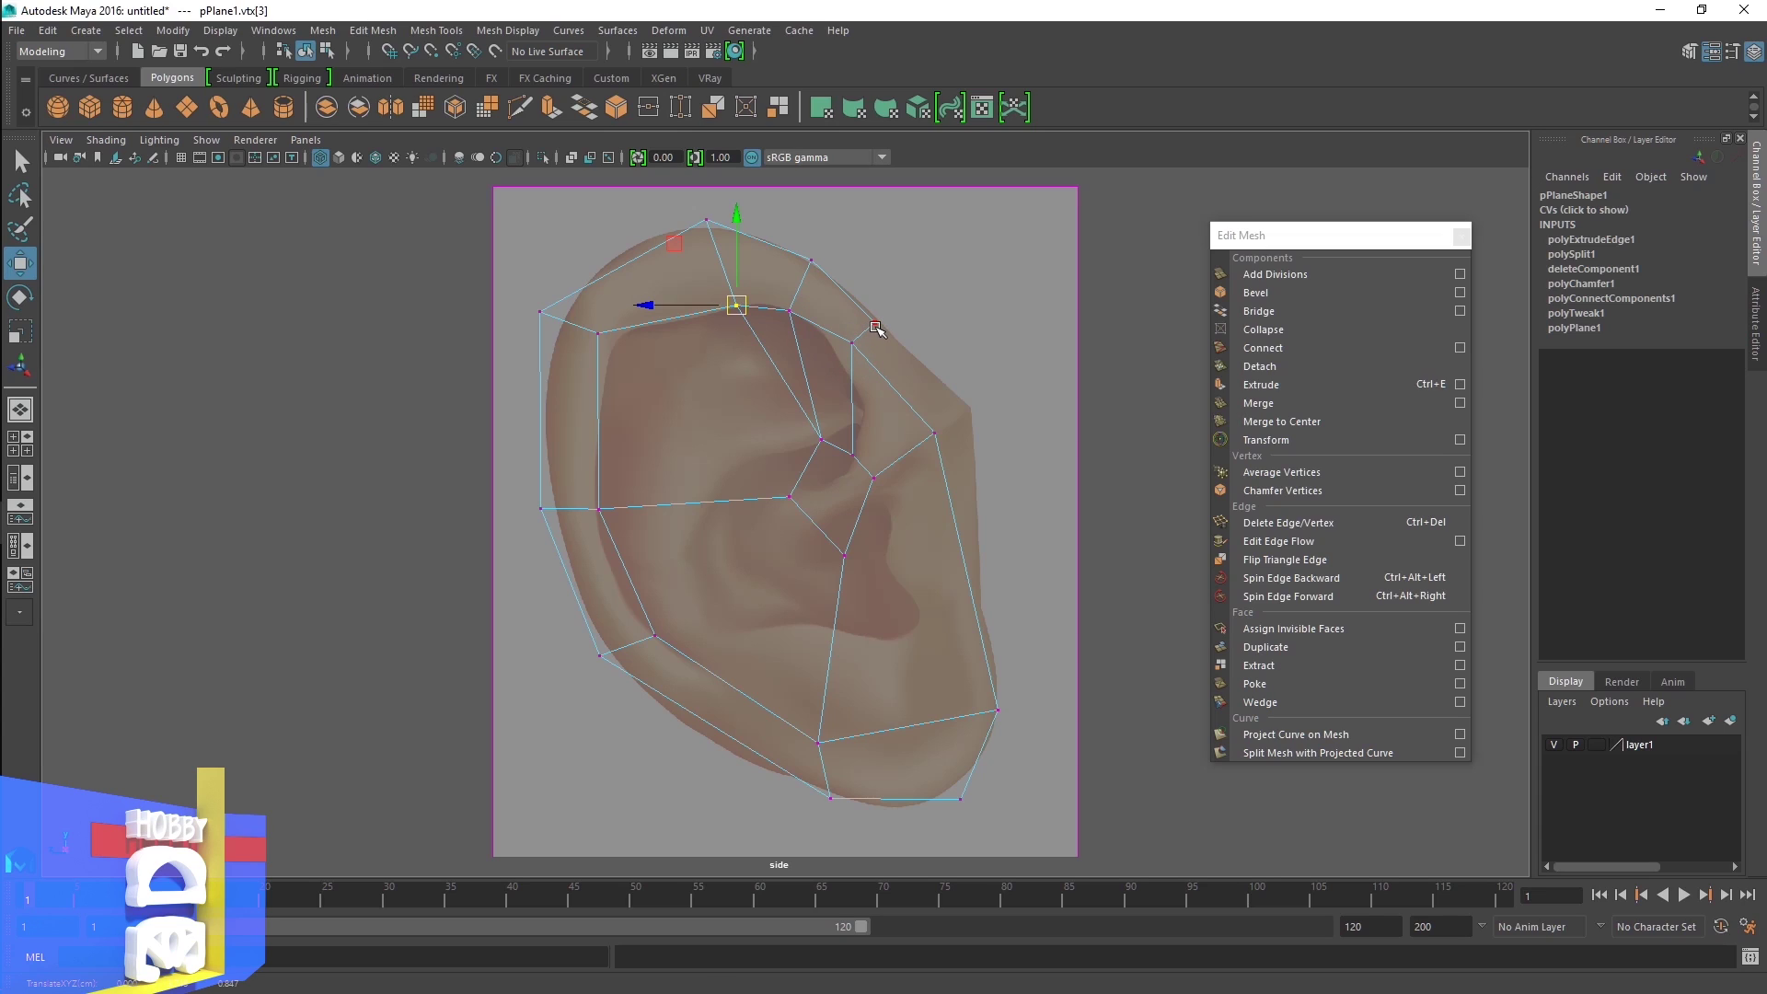
pyautogui.click(875, 325)
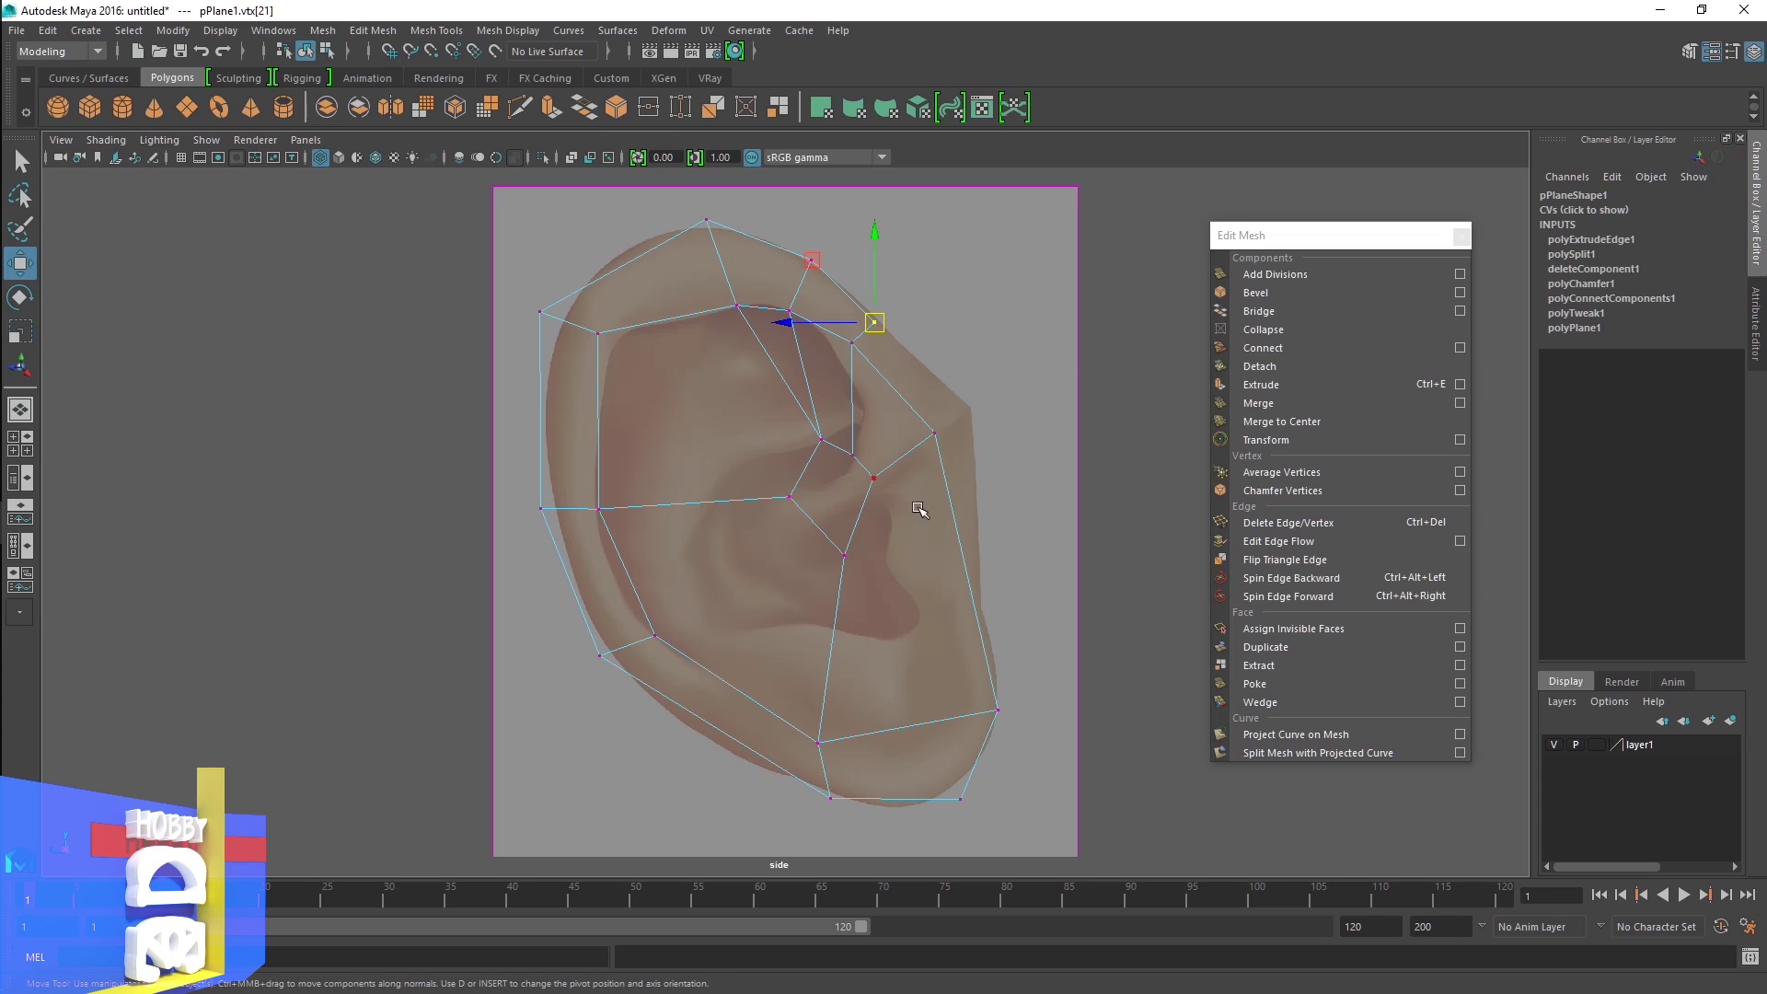
pyautogui.click(1555, 749)
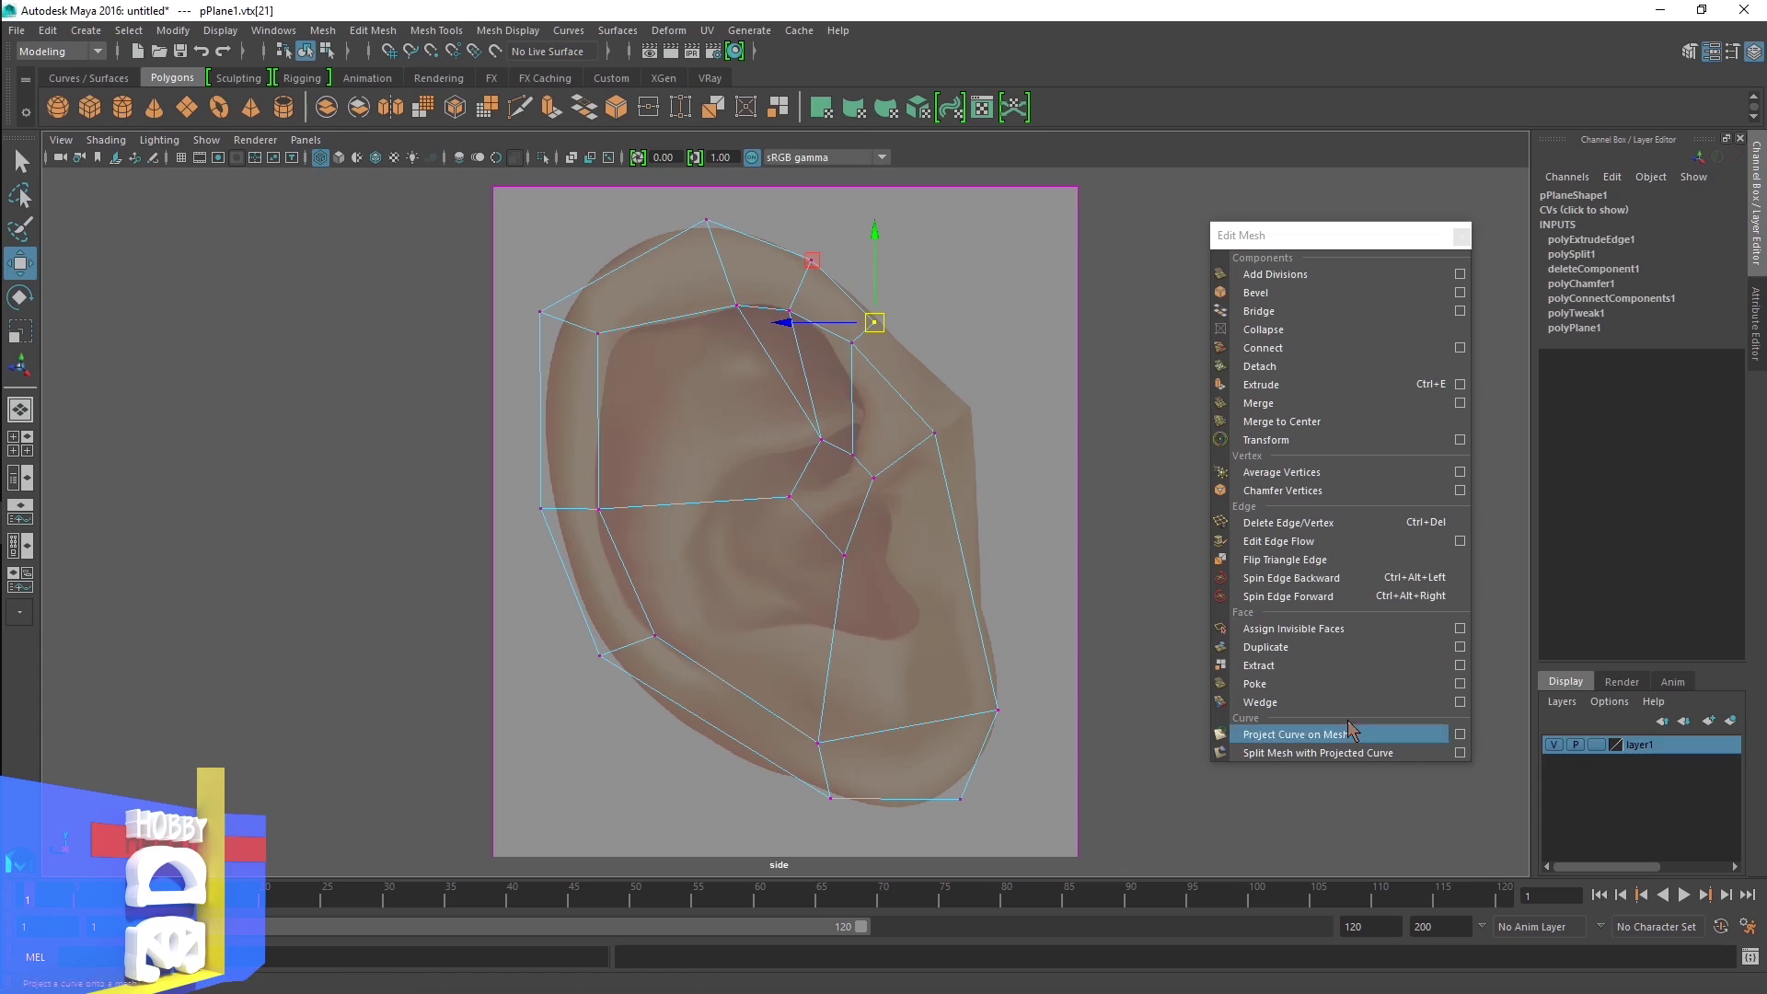
pyautogui.click(1548, 742)
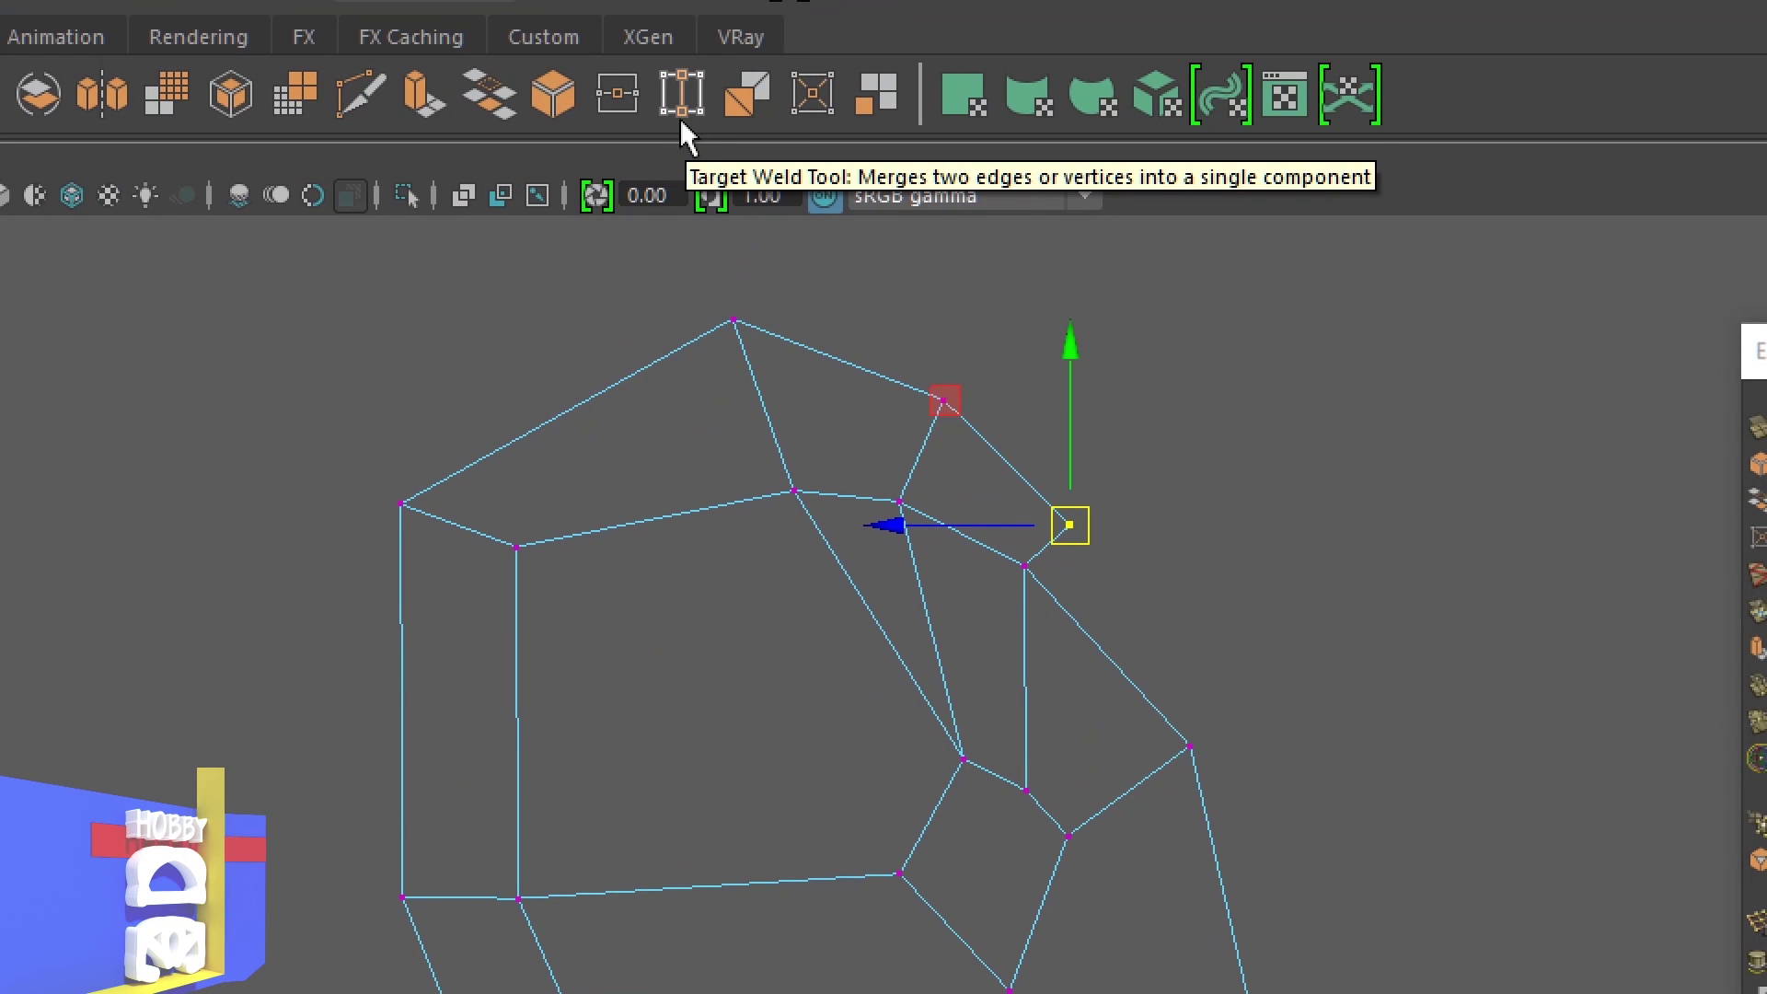
# Target-weld the upper-right rim vertex onto its neighbour and select the merged vertex
pyautogui.click(681, 120)
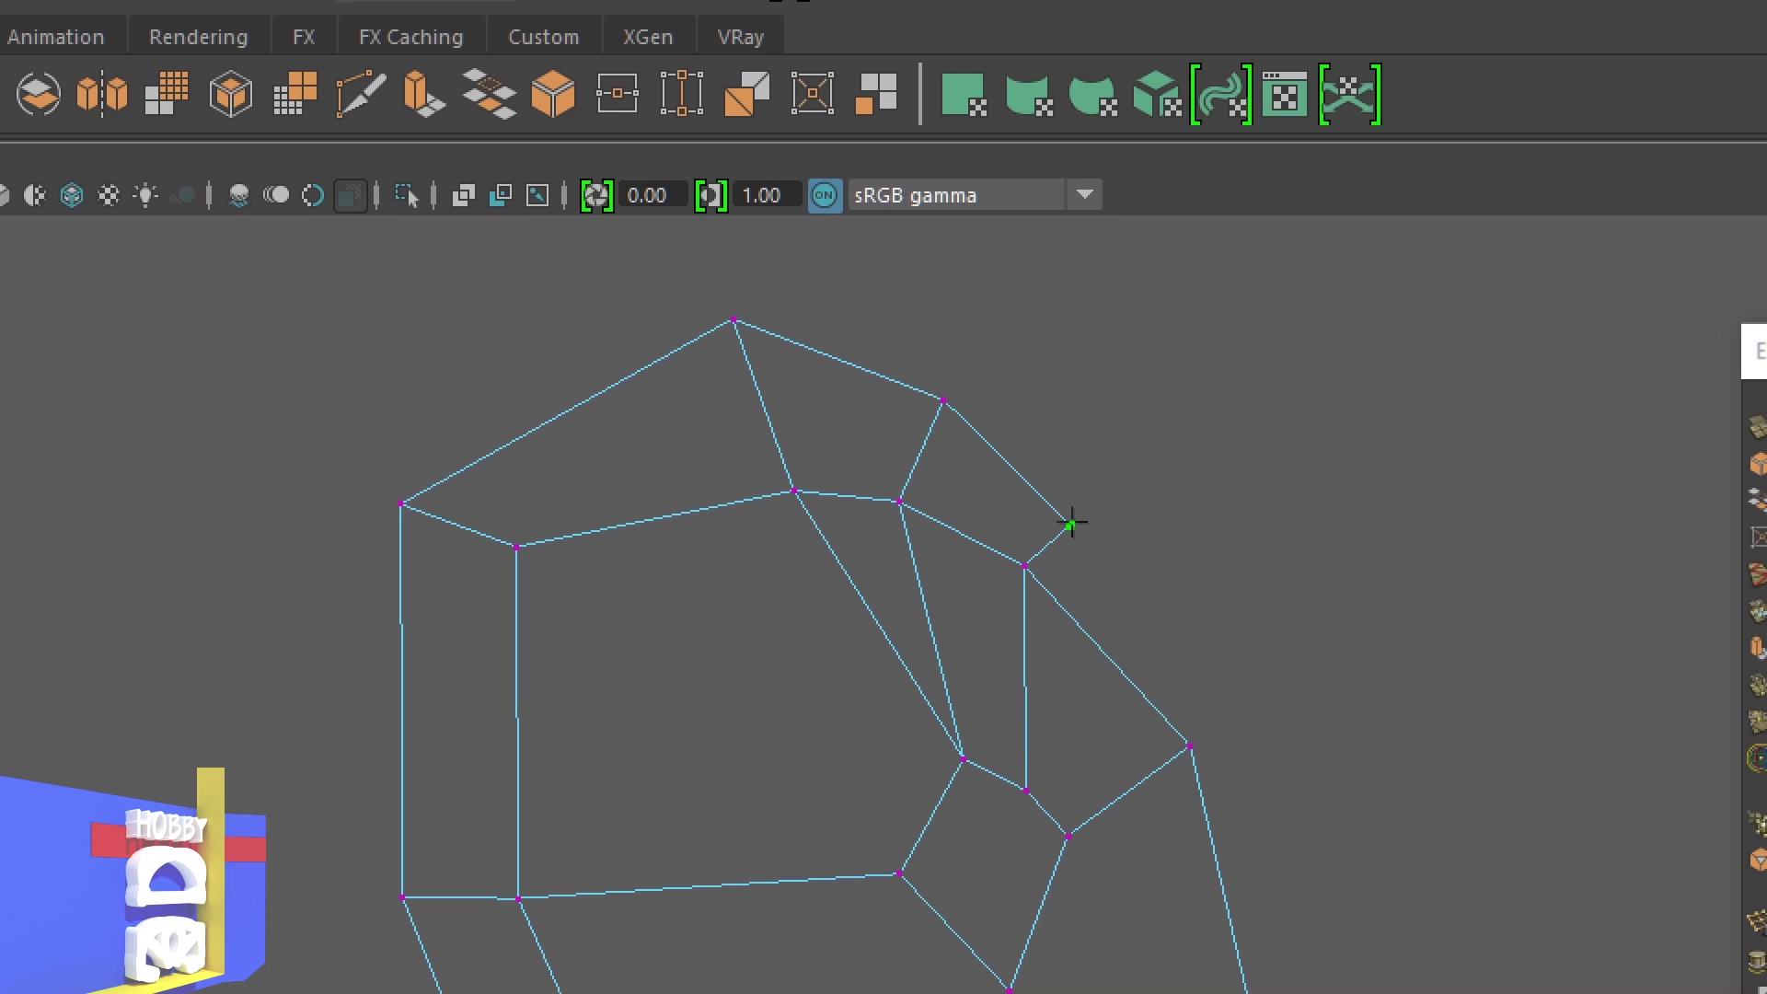
pyautogui.moveTo(1070, 526)
pyautogui.mouseDown()
pyautogui.moveTo(1045, 530)
pyautogui.moveTo(1025, 593)
pyautogui.mouseUp()
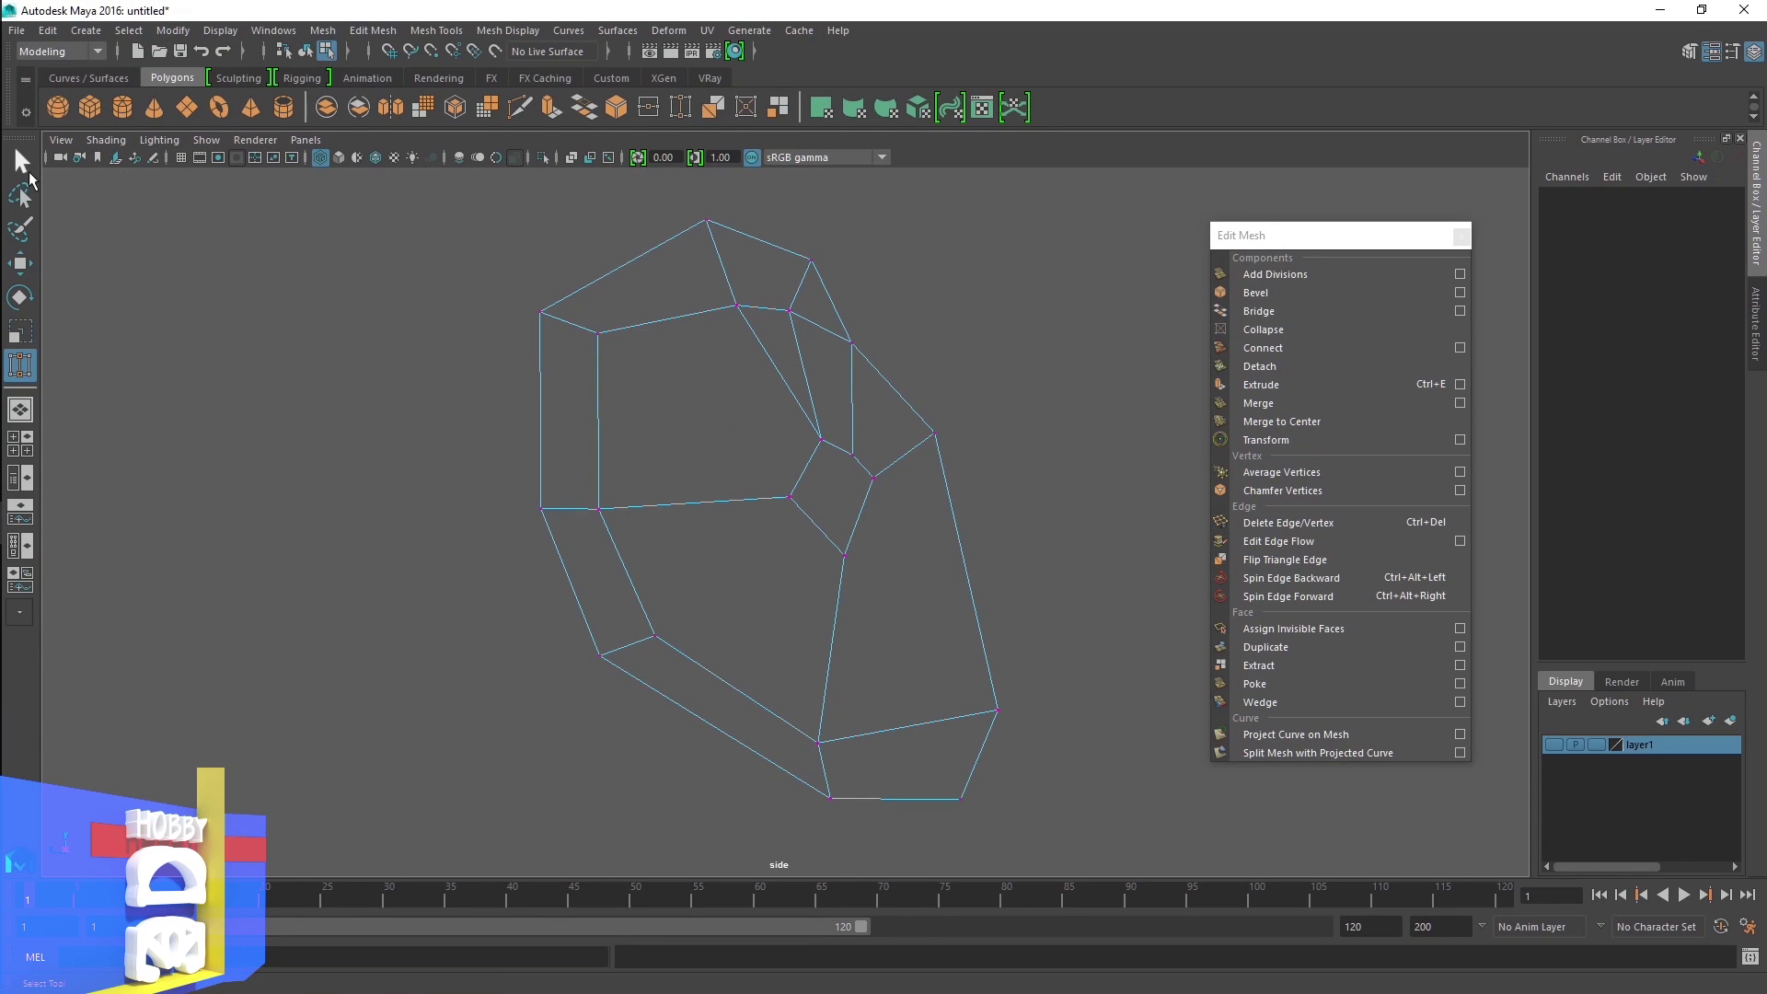
pyautogui.press('q')
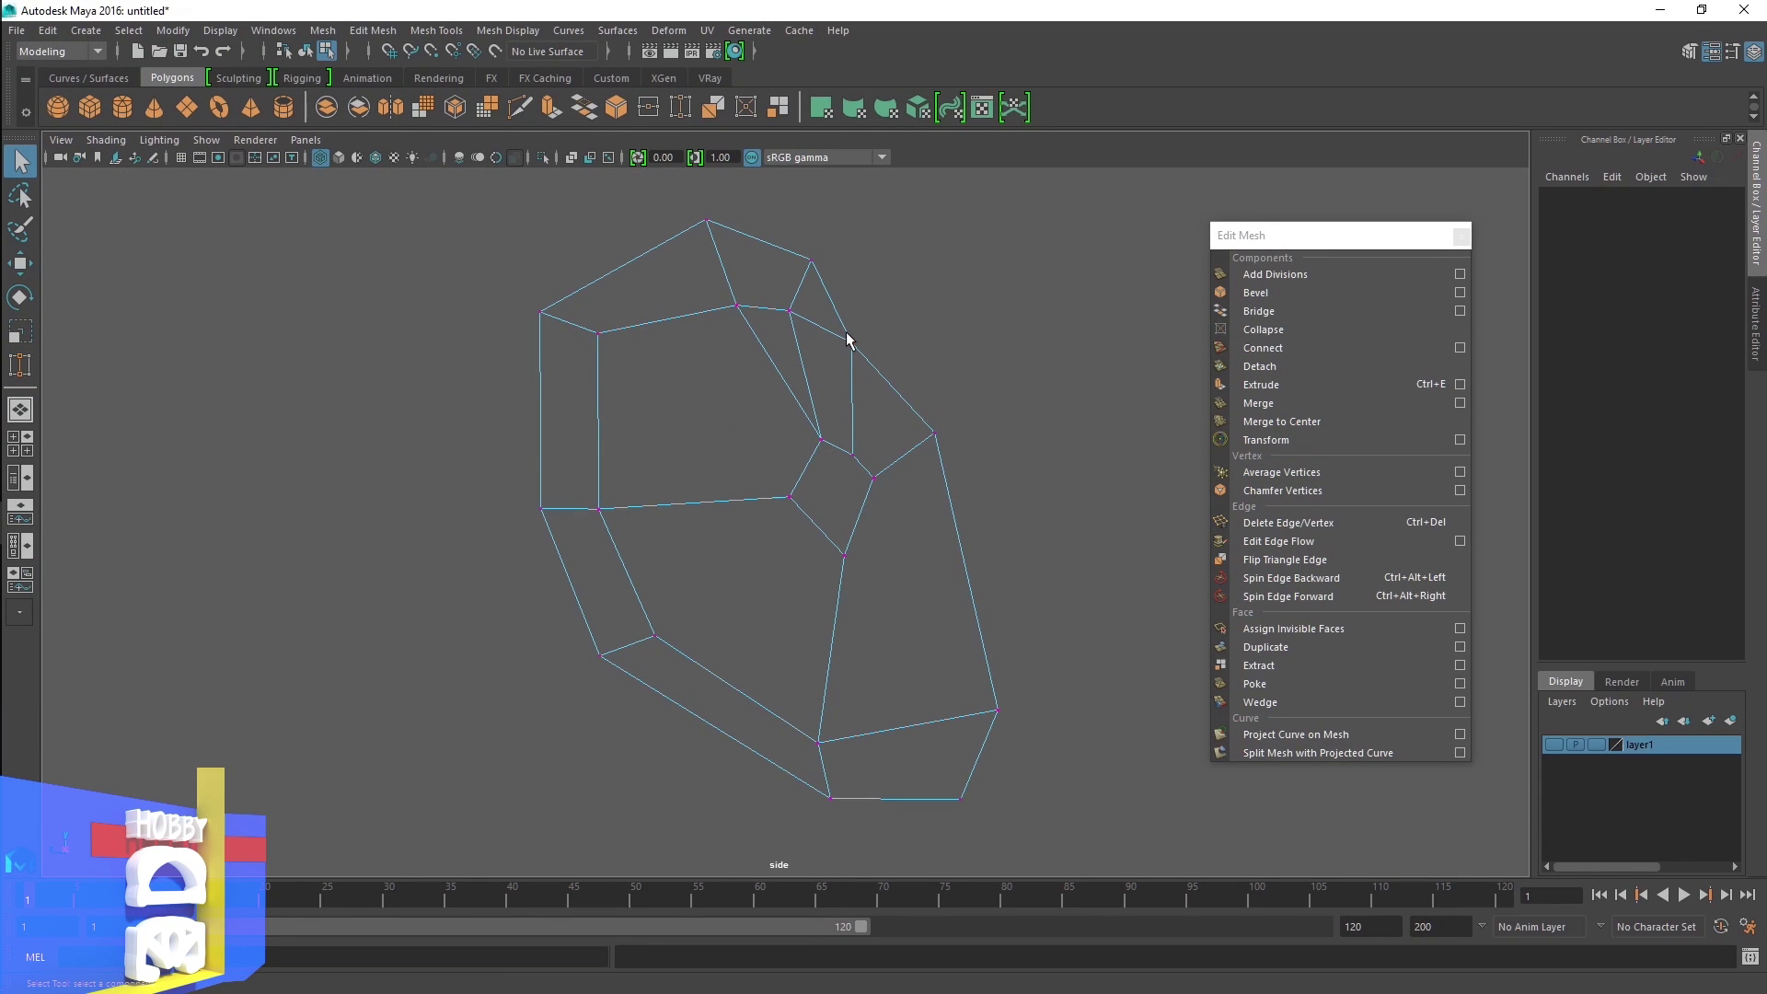
pyautogui.click(850, 342)
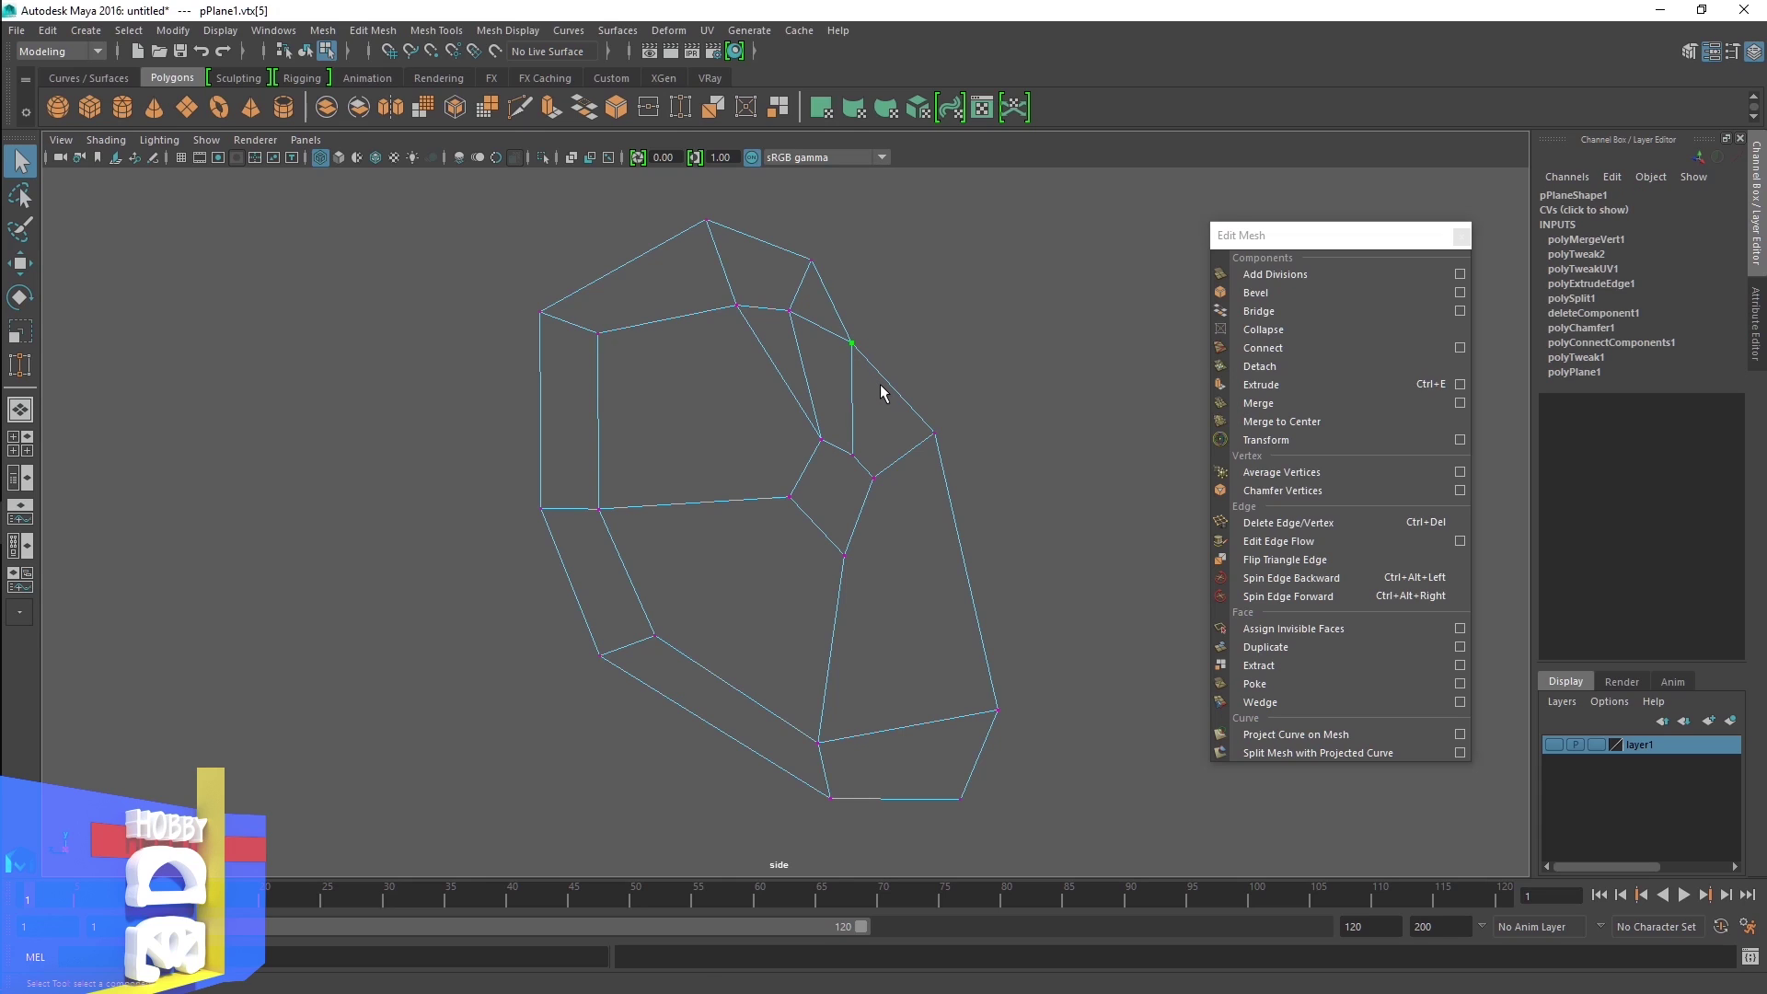
# Show the reference image, move two upper-right vertices onto the outline, then select an inner edge
pyautogui.press('w')
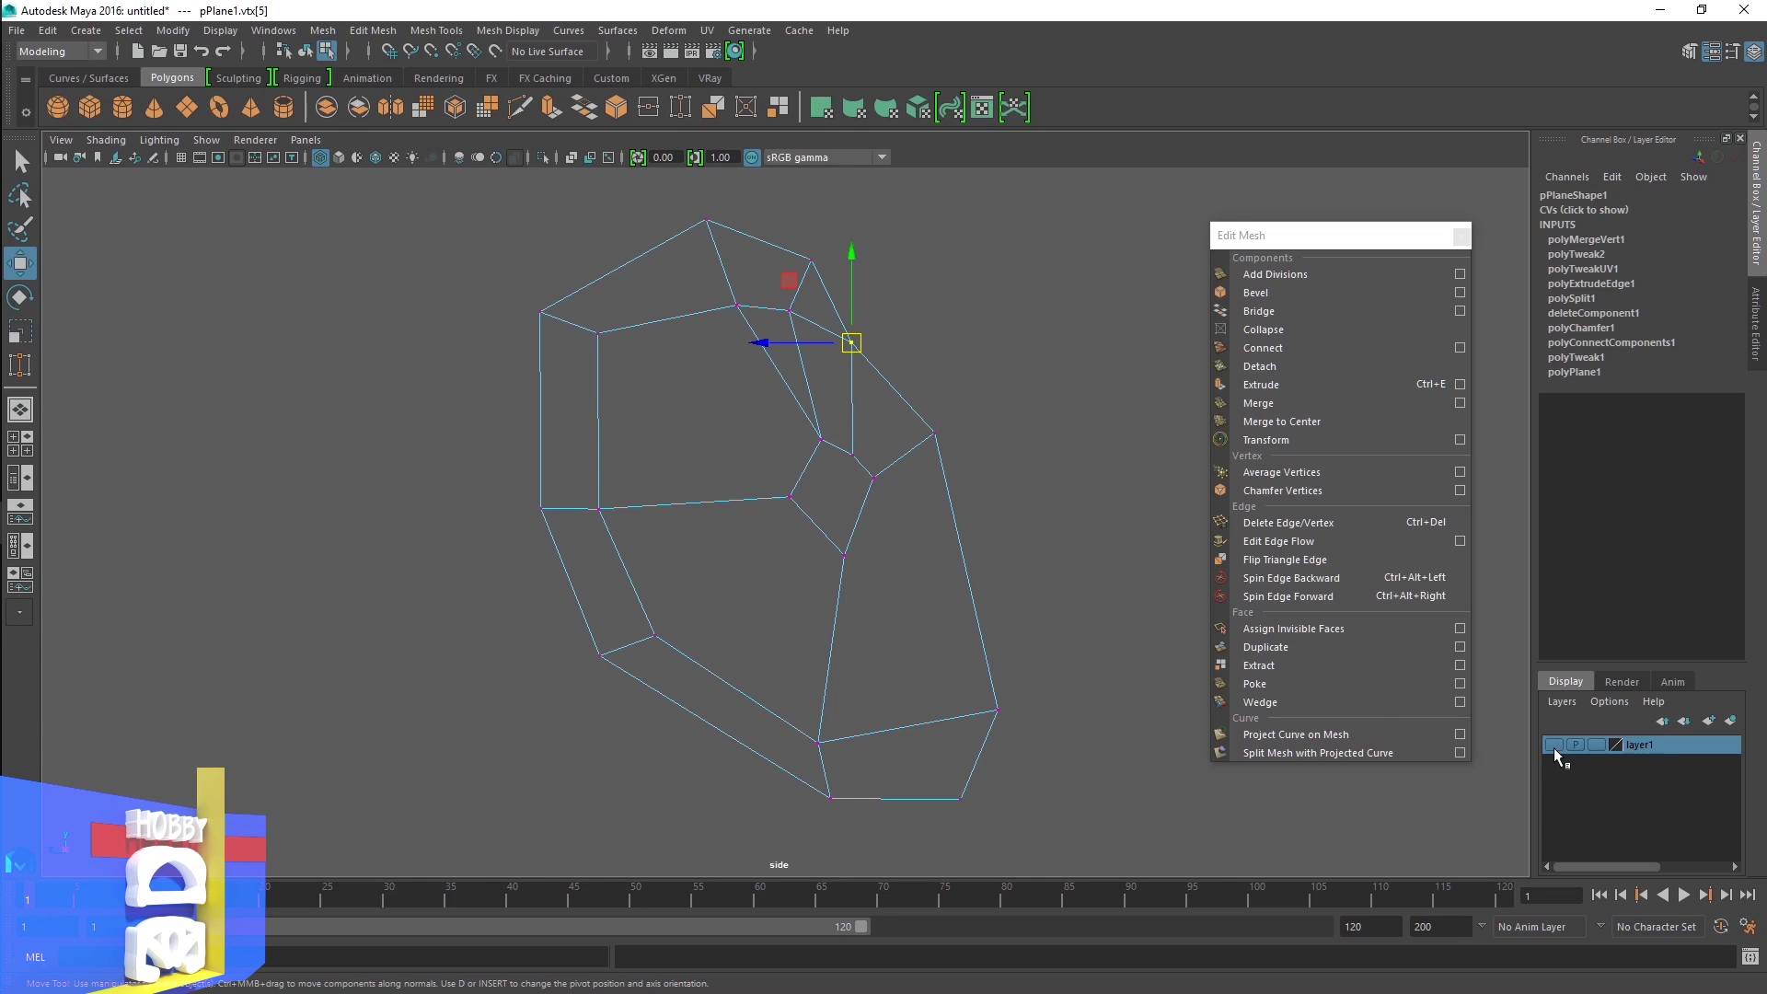
pyautogui.click(1554, 746)
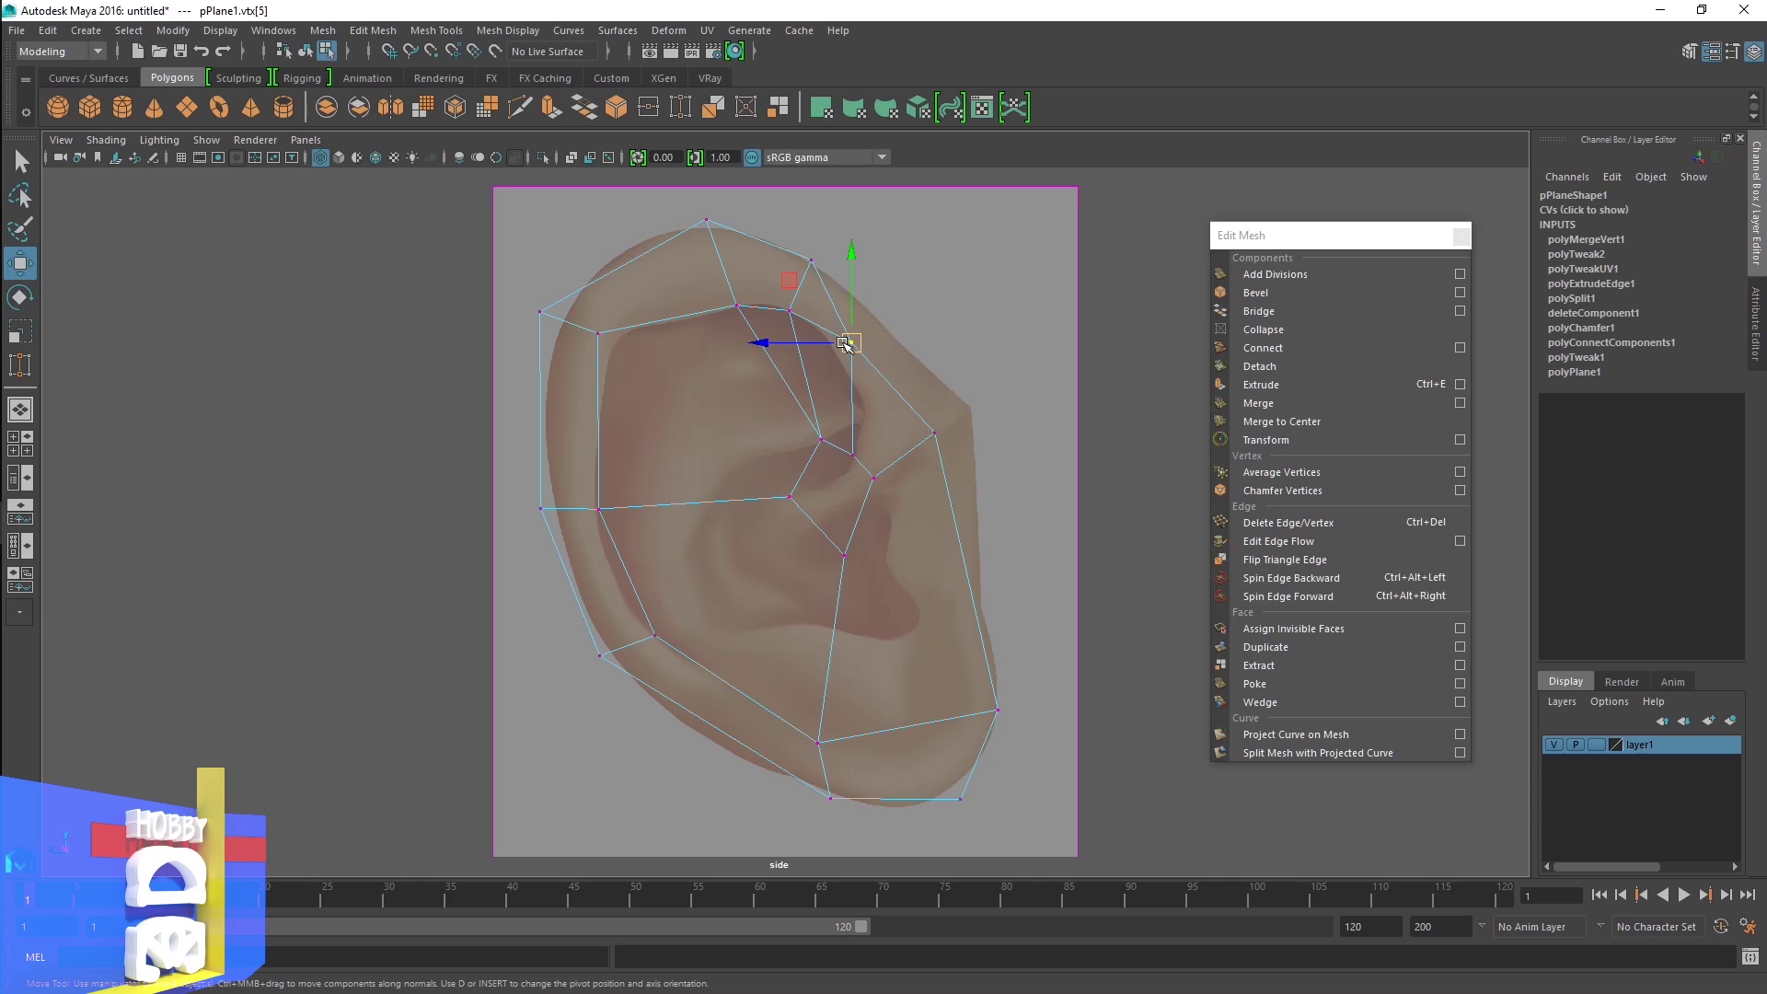
pyautogui.moveTo(849, 343); pyautogui.dragTo(878, 313)
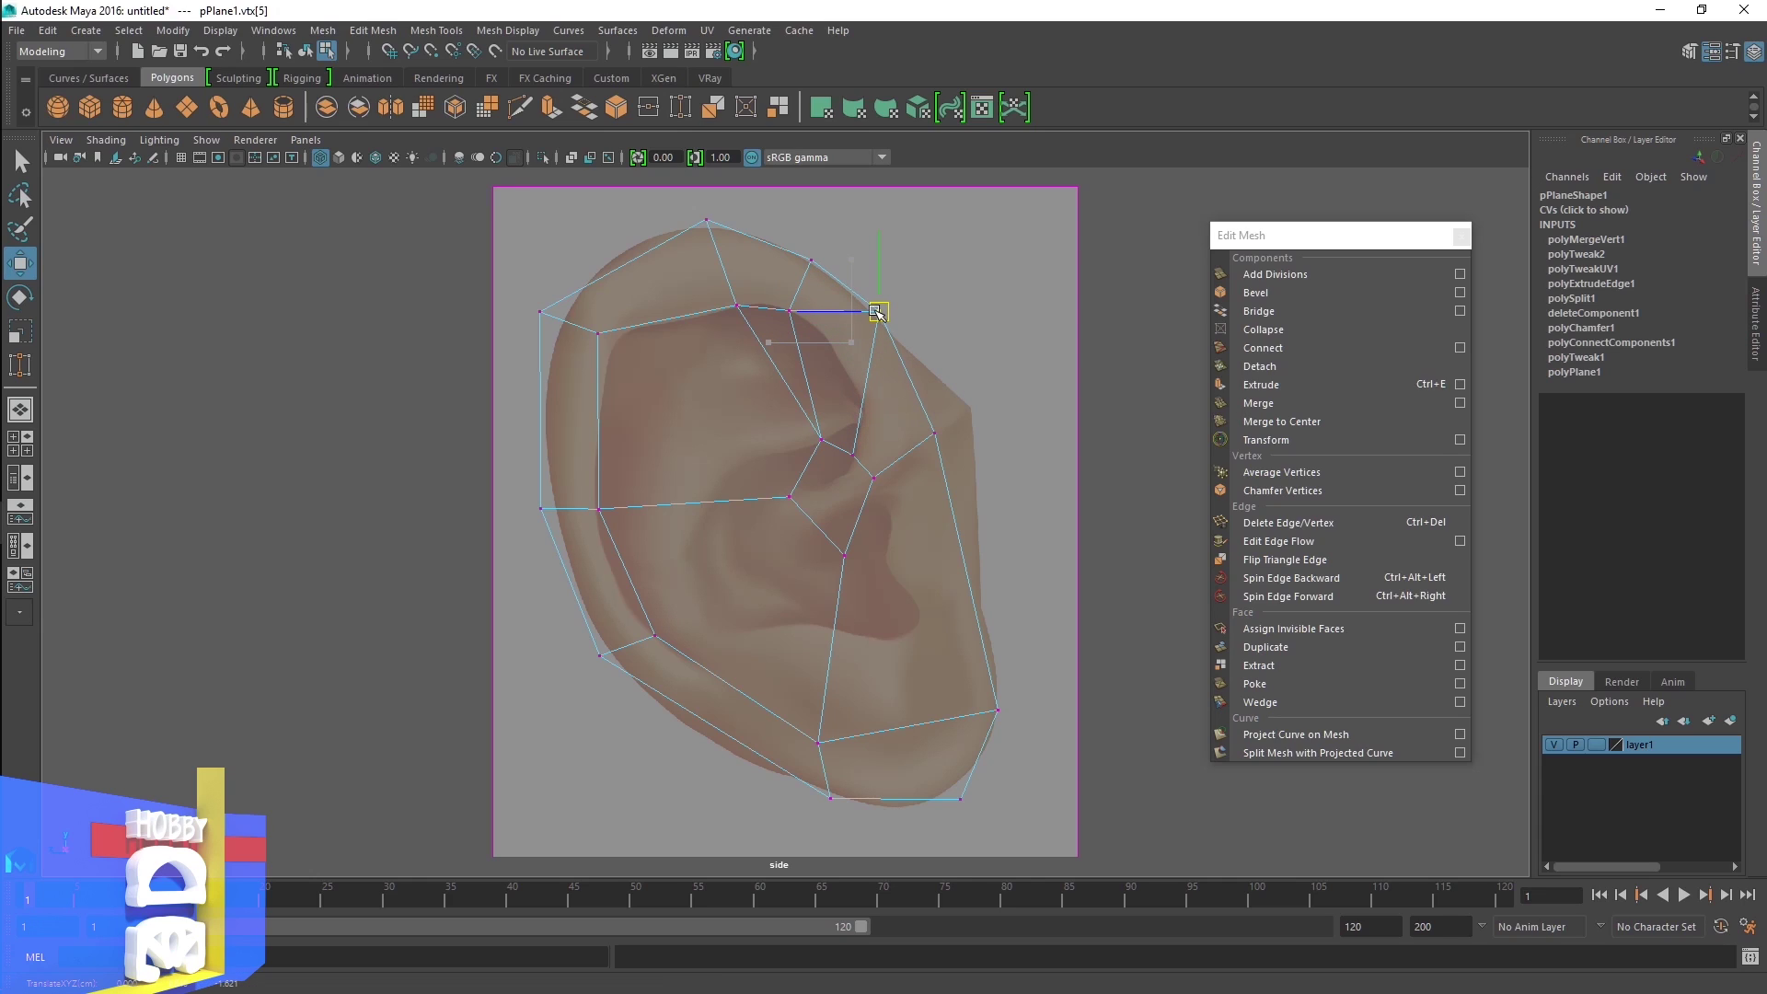
pyautogui.moveTo(877, 313); pyautogui.dragTo(872, 317)
pyautogui.click(929, 435)
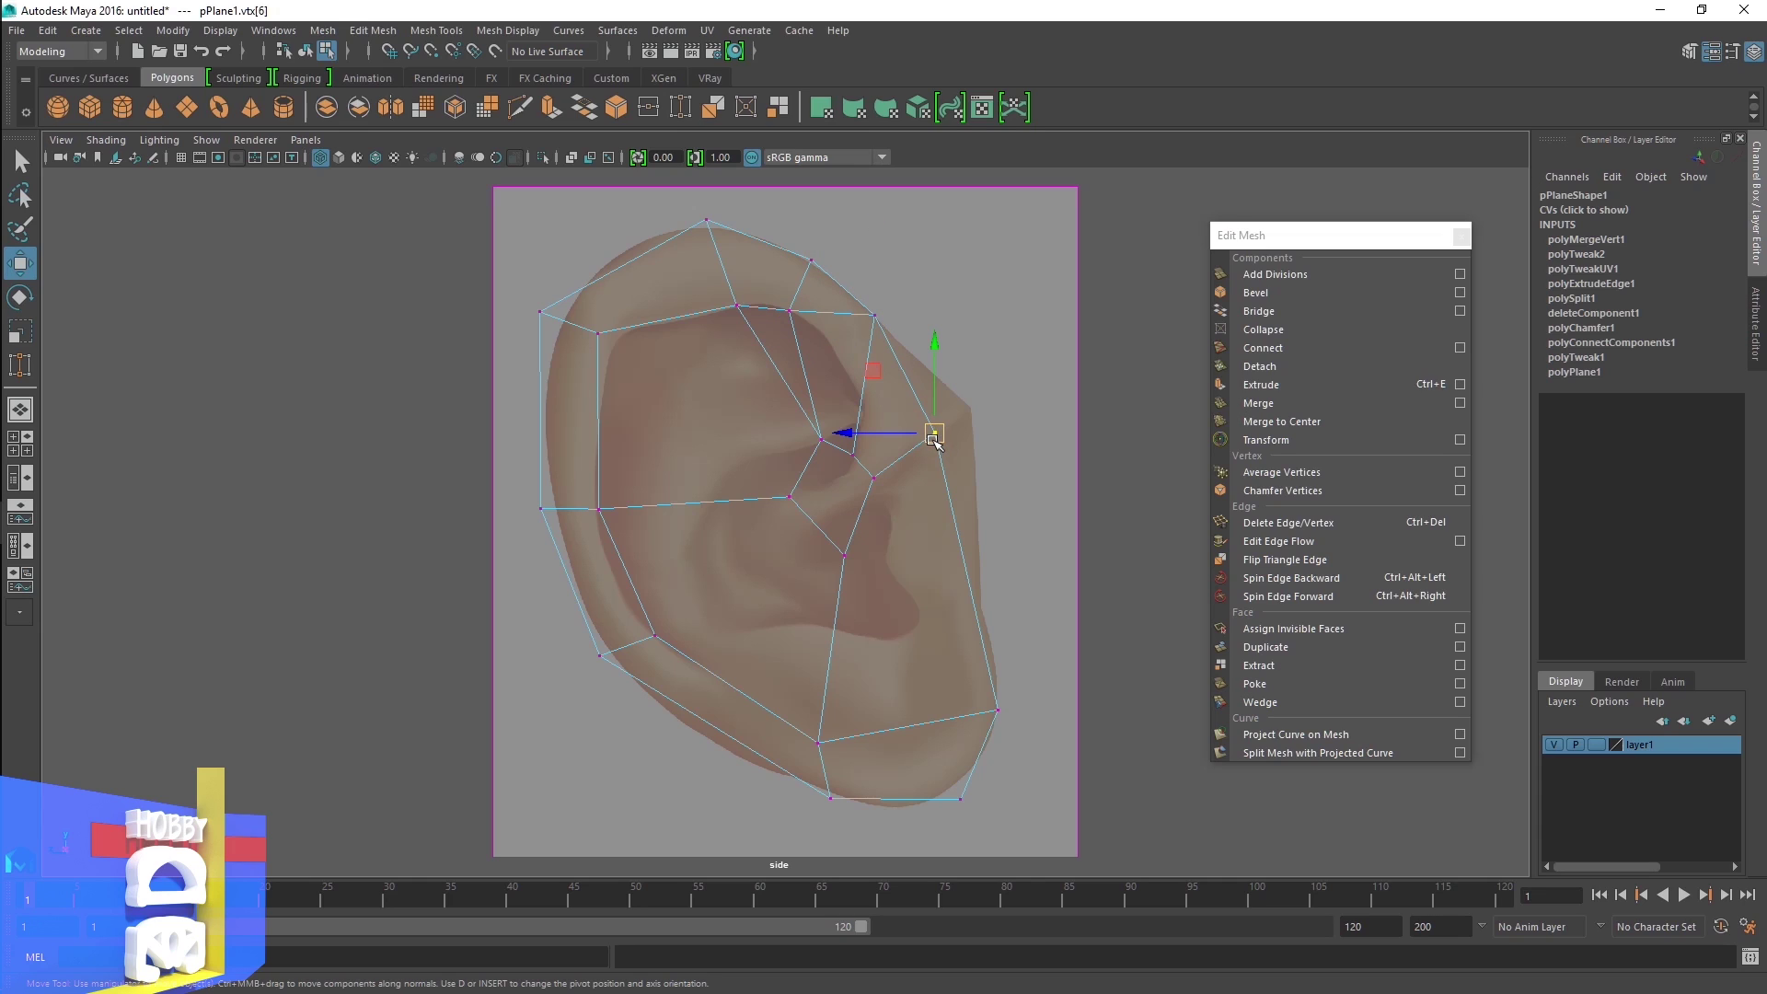
pyautogui.moveTo(932, 437); pyautogui.dragTo(968, 413)
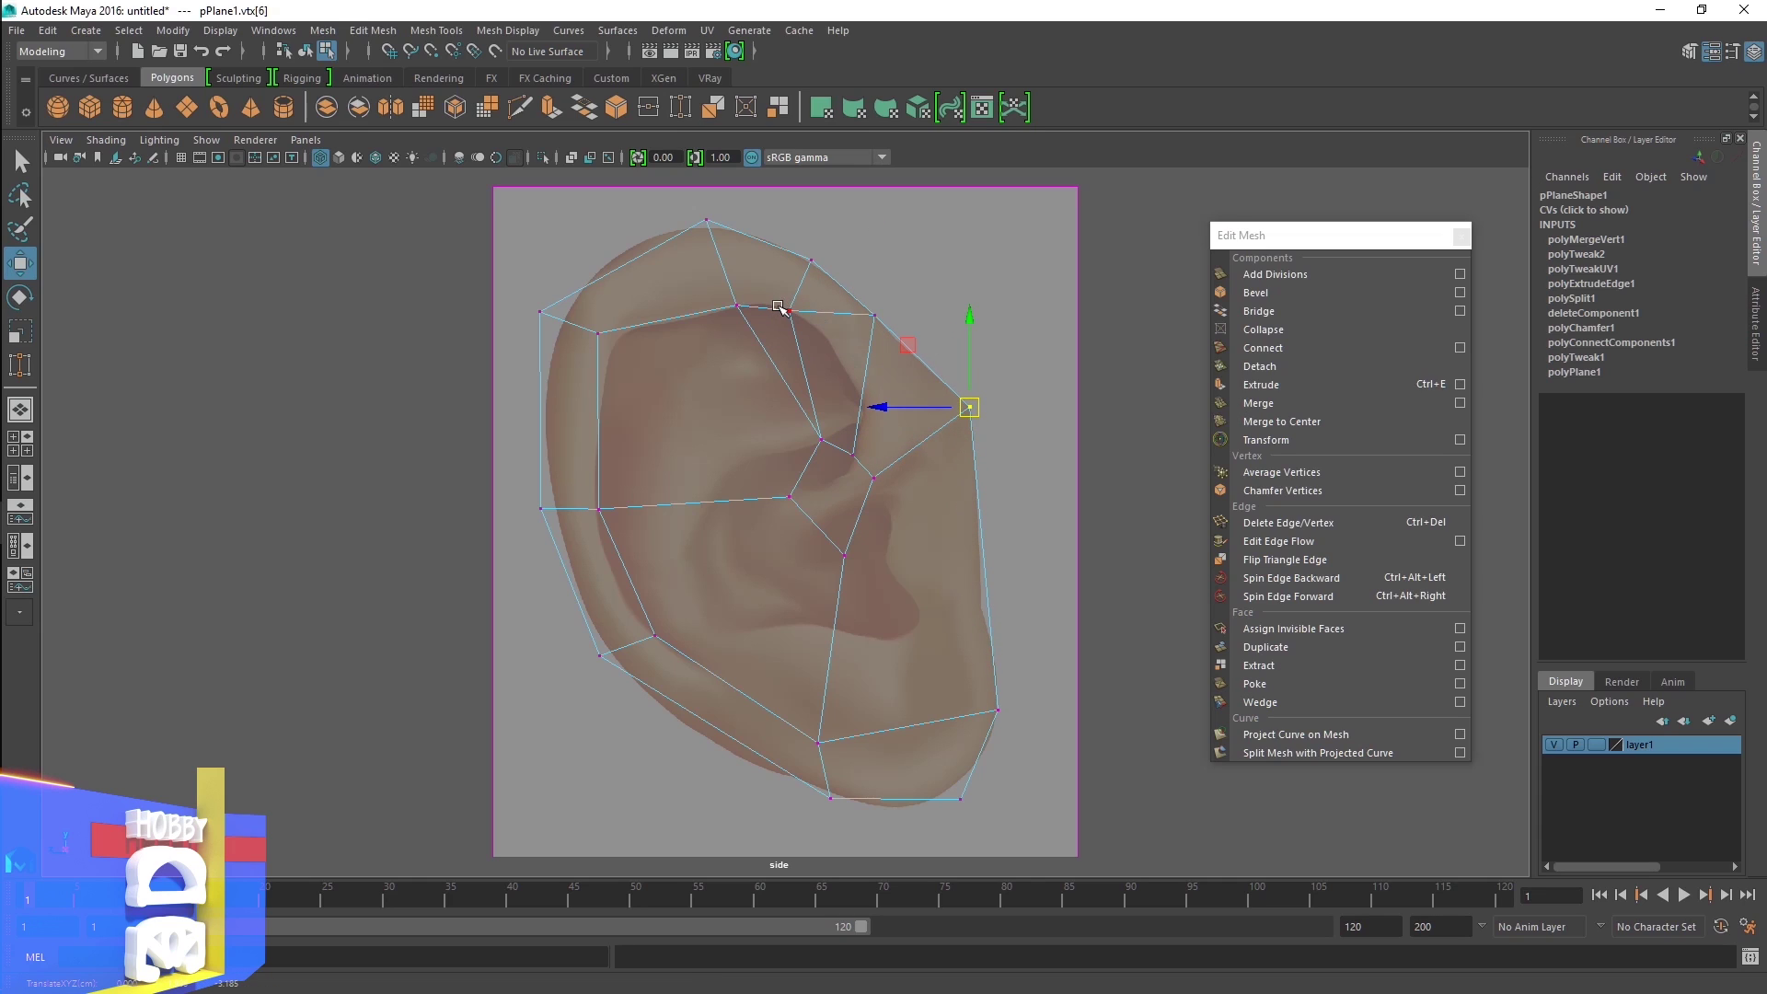
pyautogui.moveTo(780, 311); pyautogui.dragTo(771, 247, button='right')
pyautogui.click(814, 285)
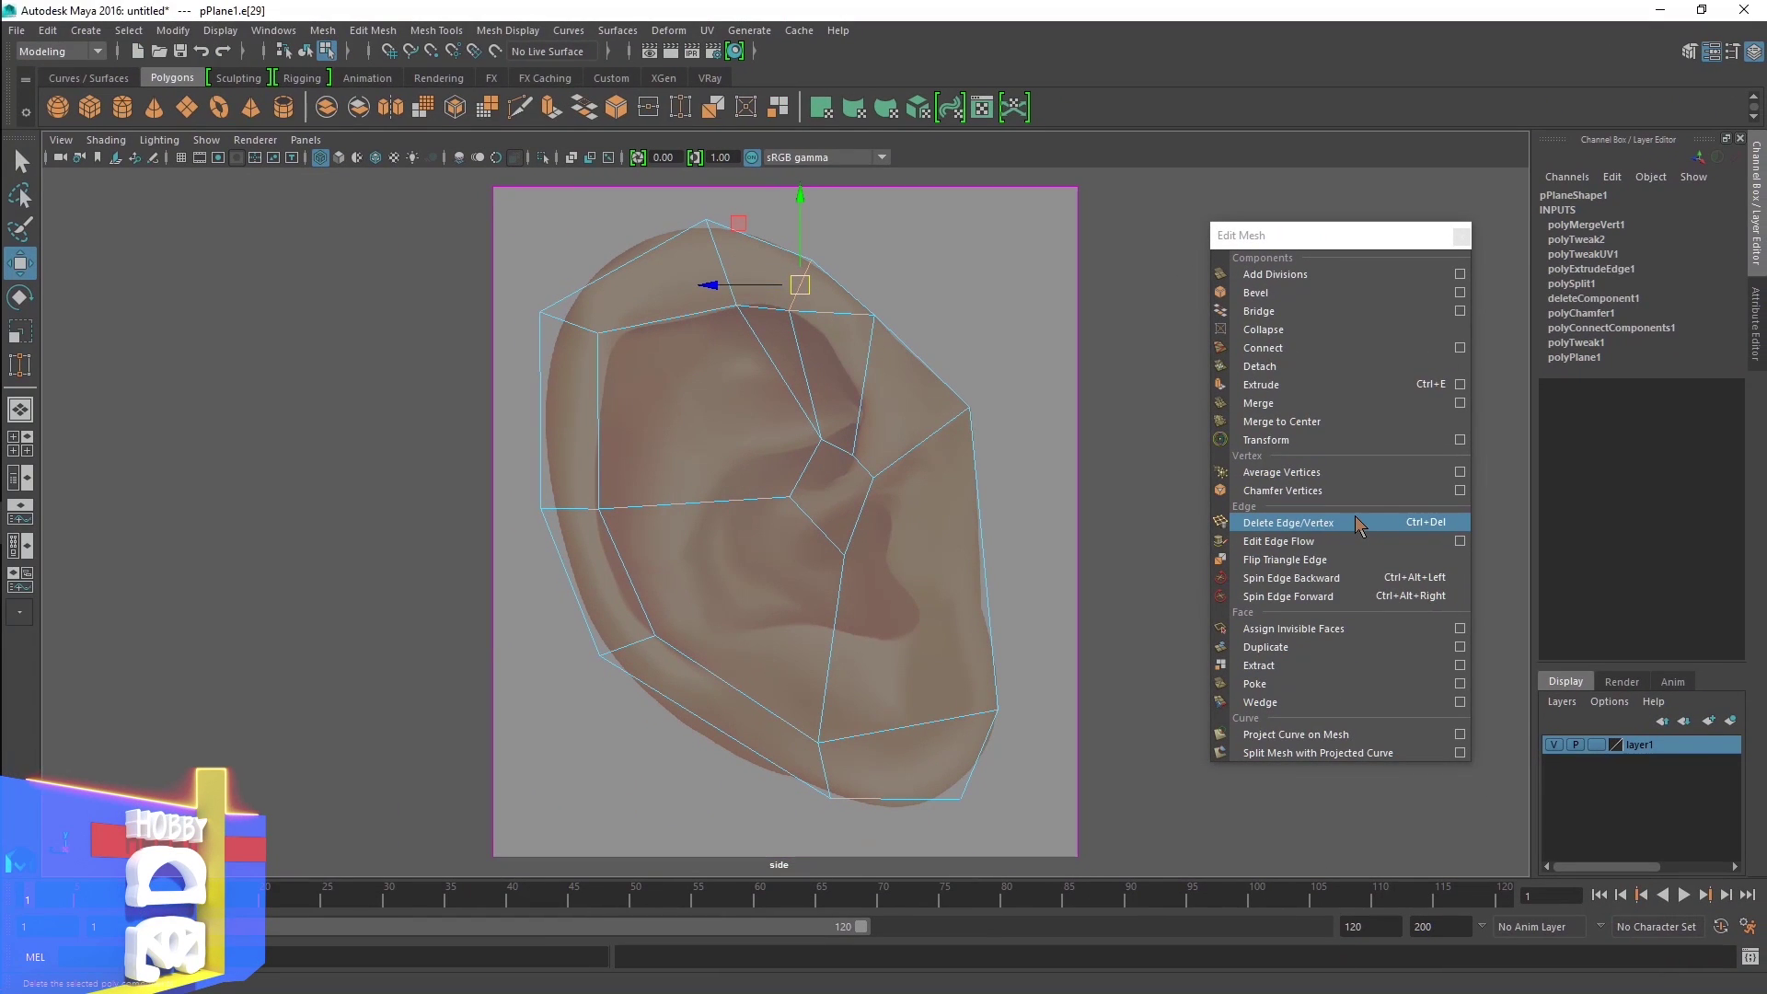
# Delete the chosen inner edge and move three inner vertices around the ear's hollow
pyautogui.click(1355, 517)
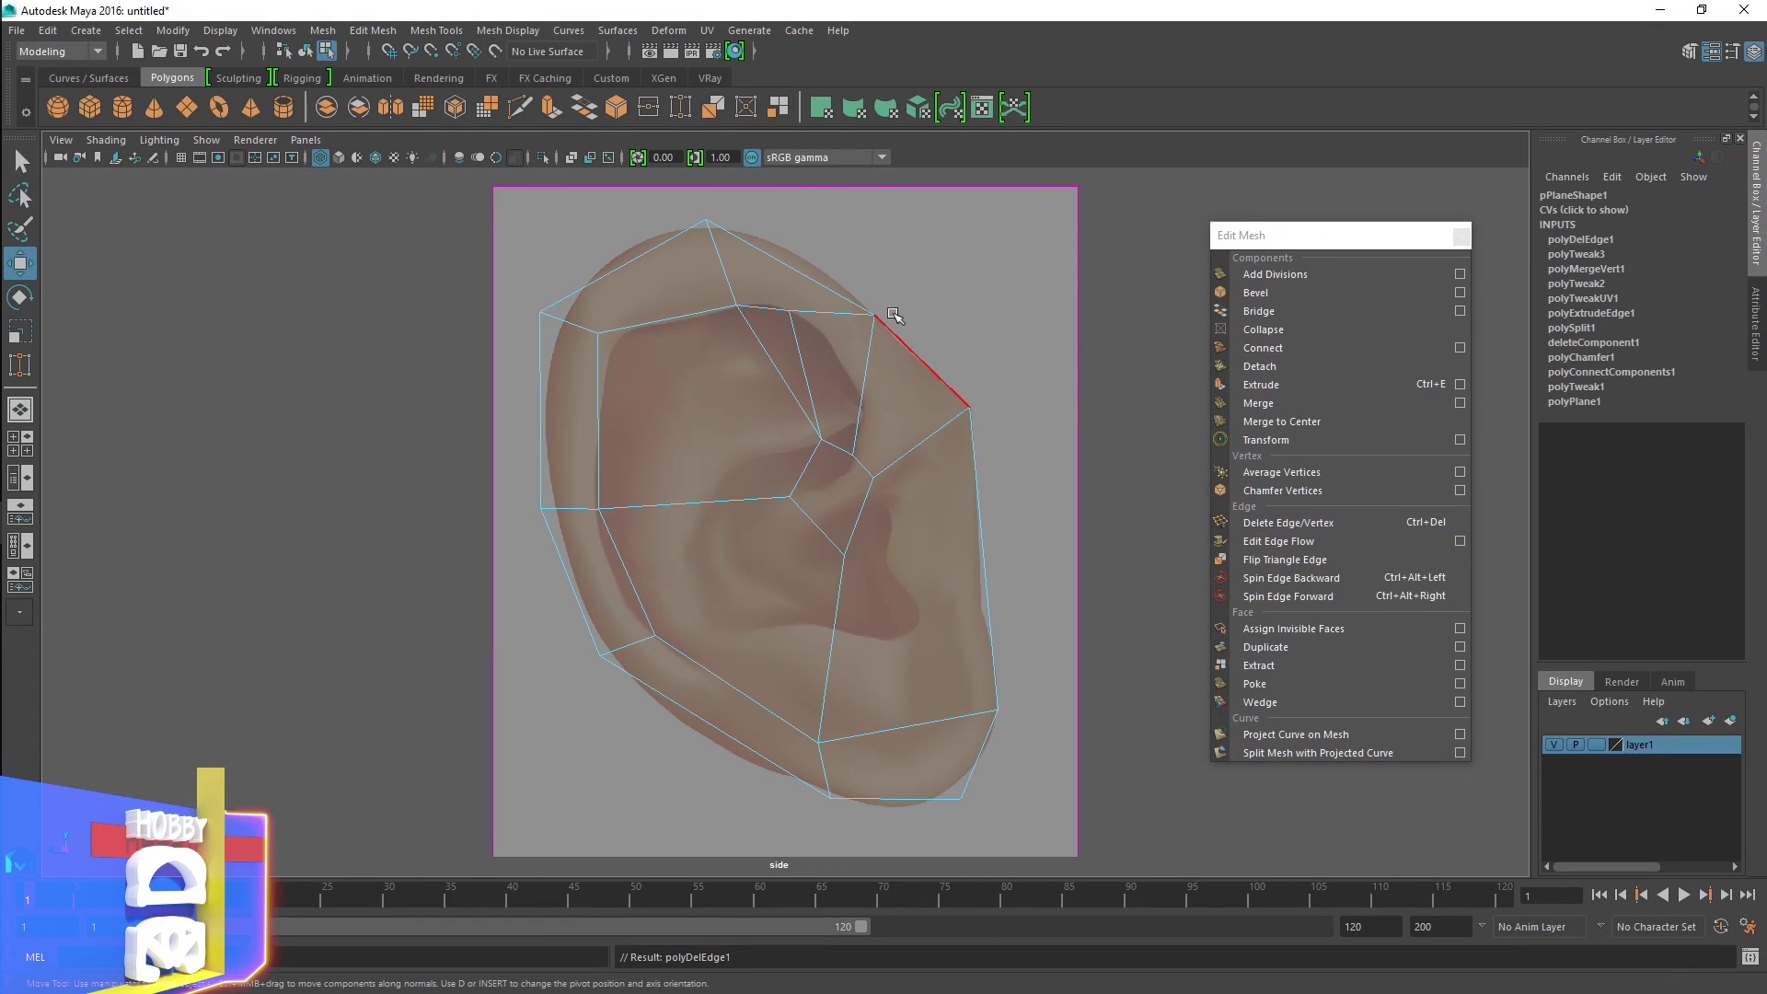
pyautogui.moveTo(789, 323); pyautogui.dragTo(694, 350, button='right')
pyautogui.click(789, 310)
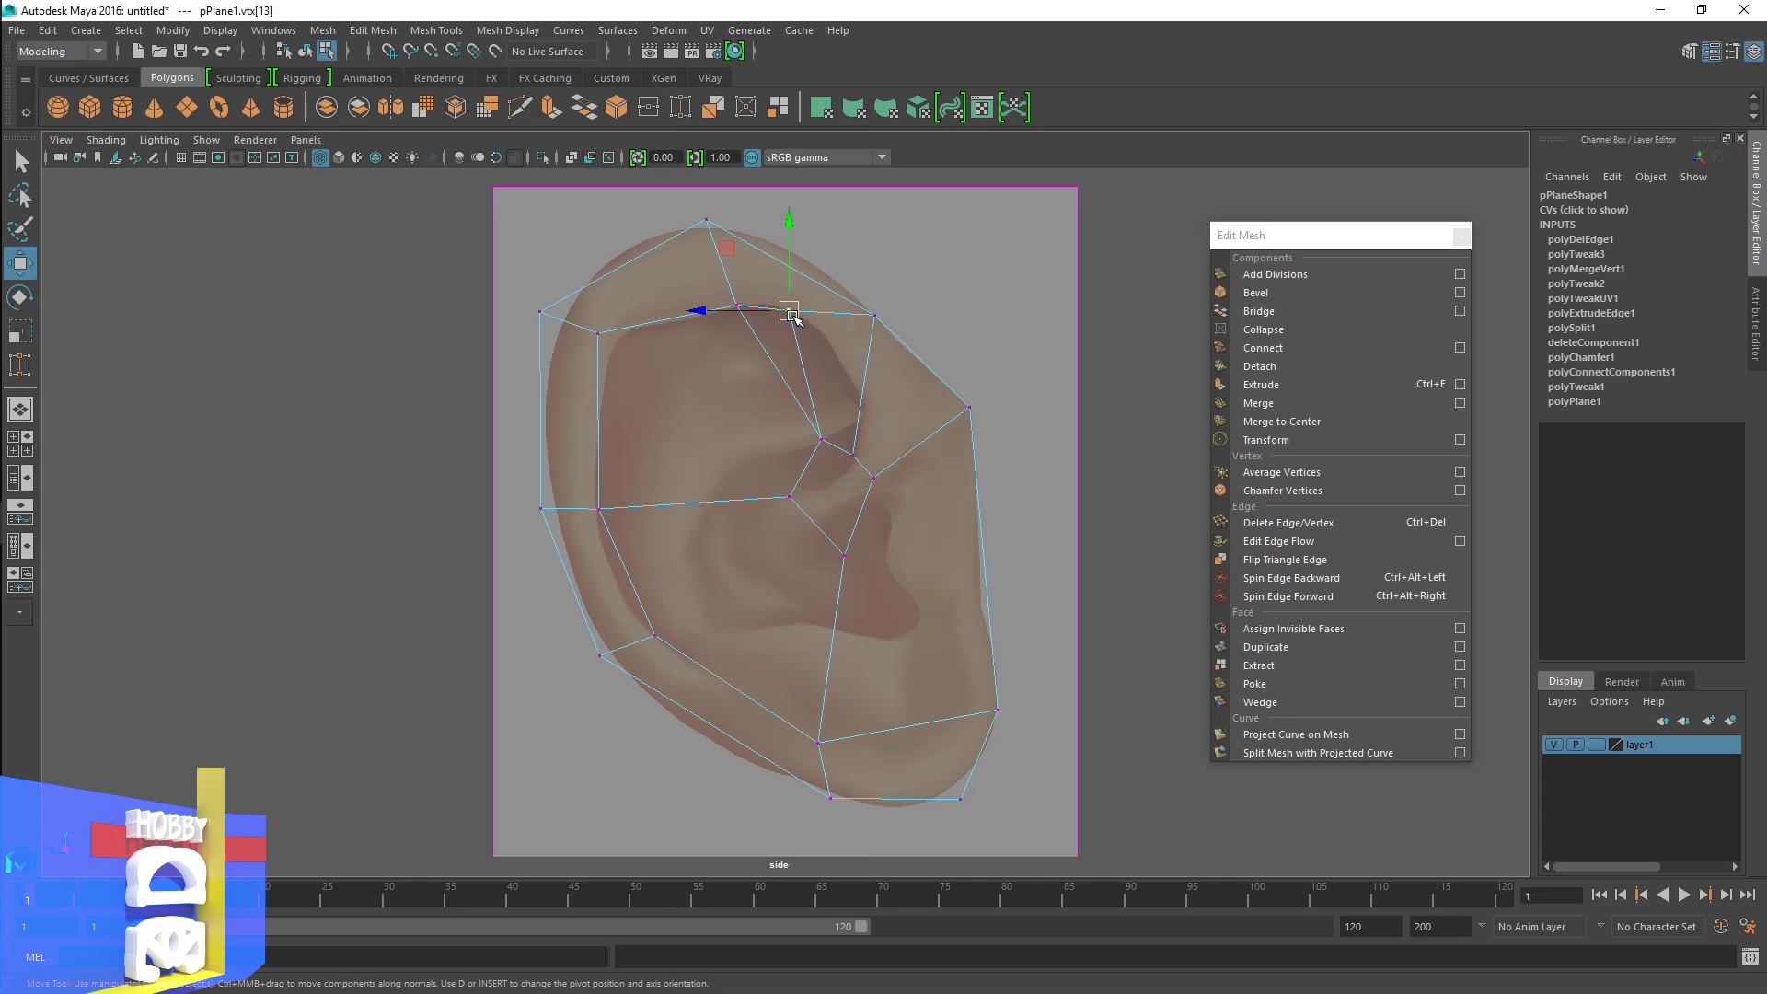
pyautogui.moveTo(791, 315); pyautogui.dragTo(833, 340)
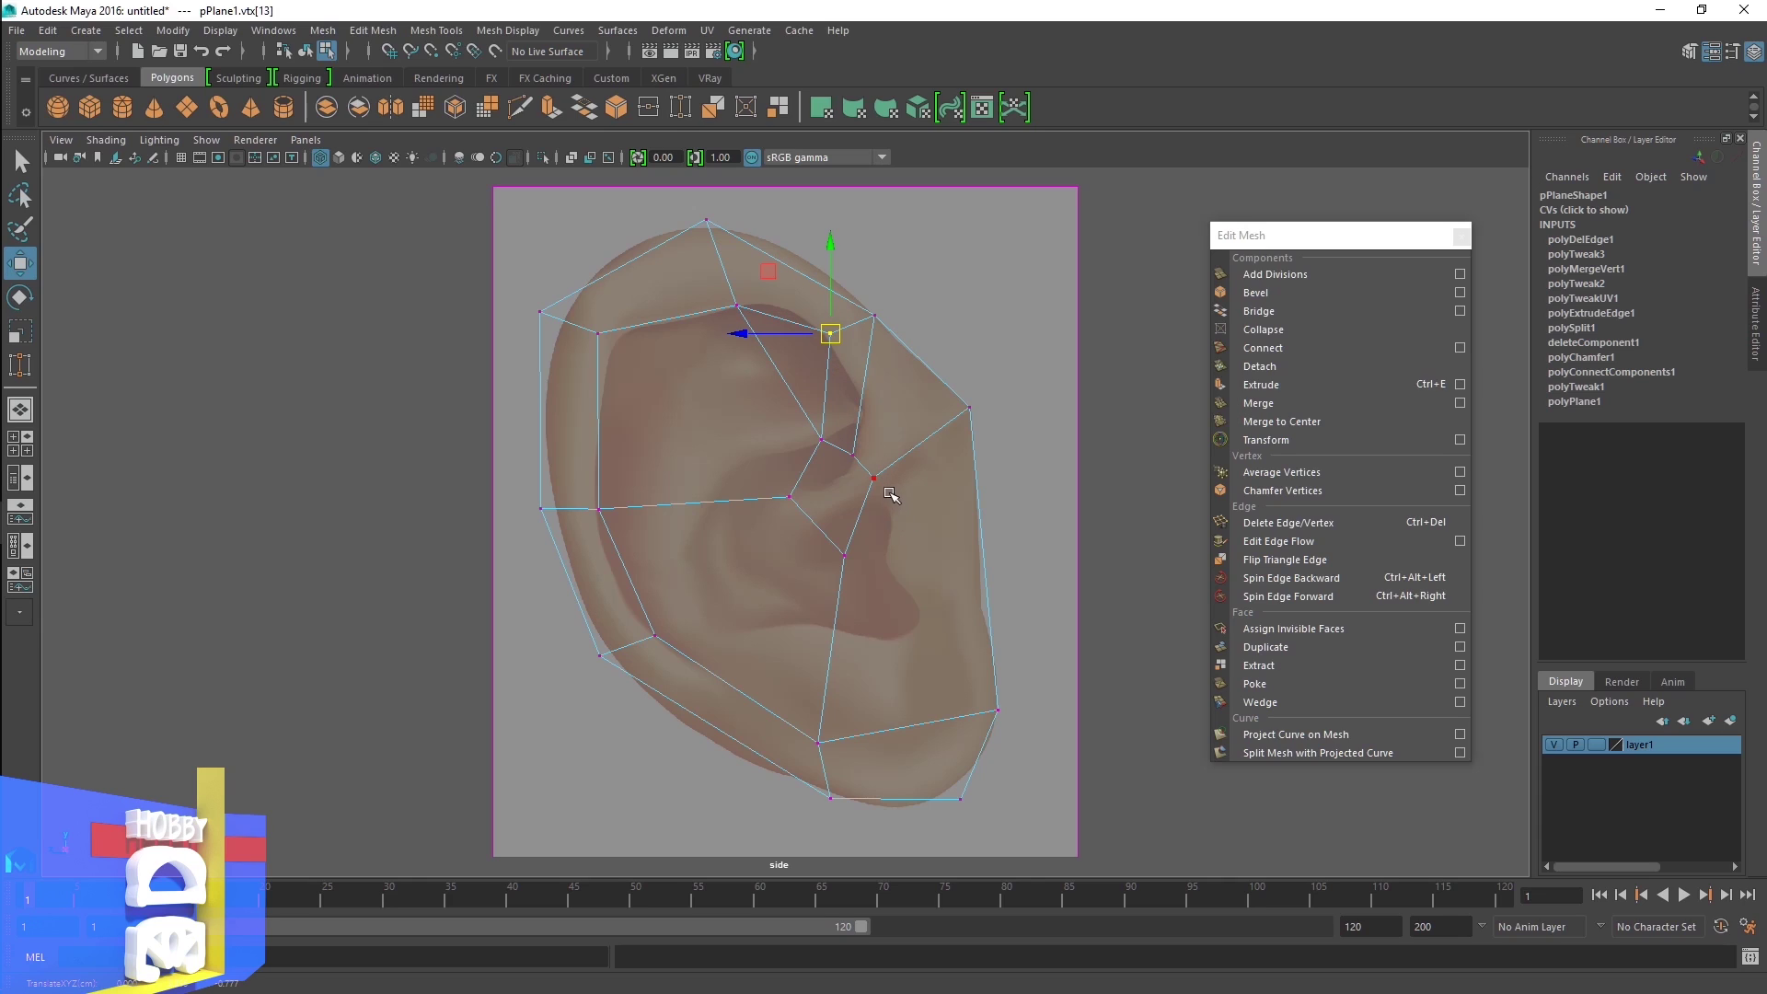
pyautogui.click(840, 471)
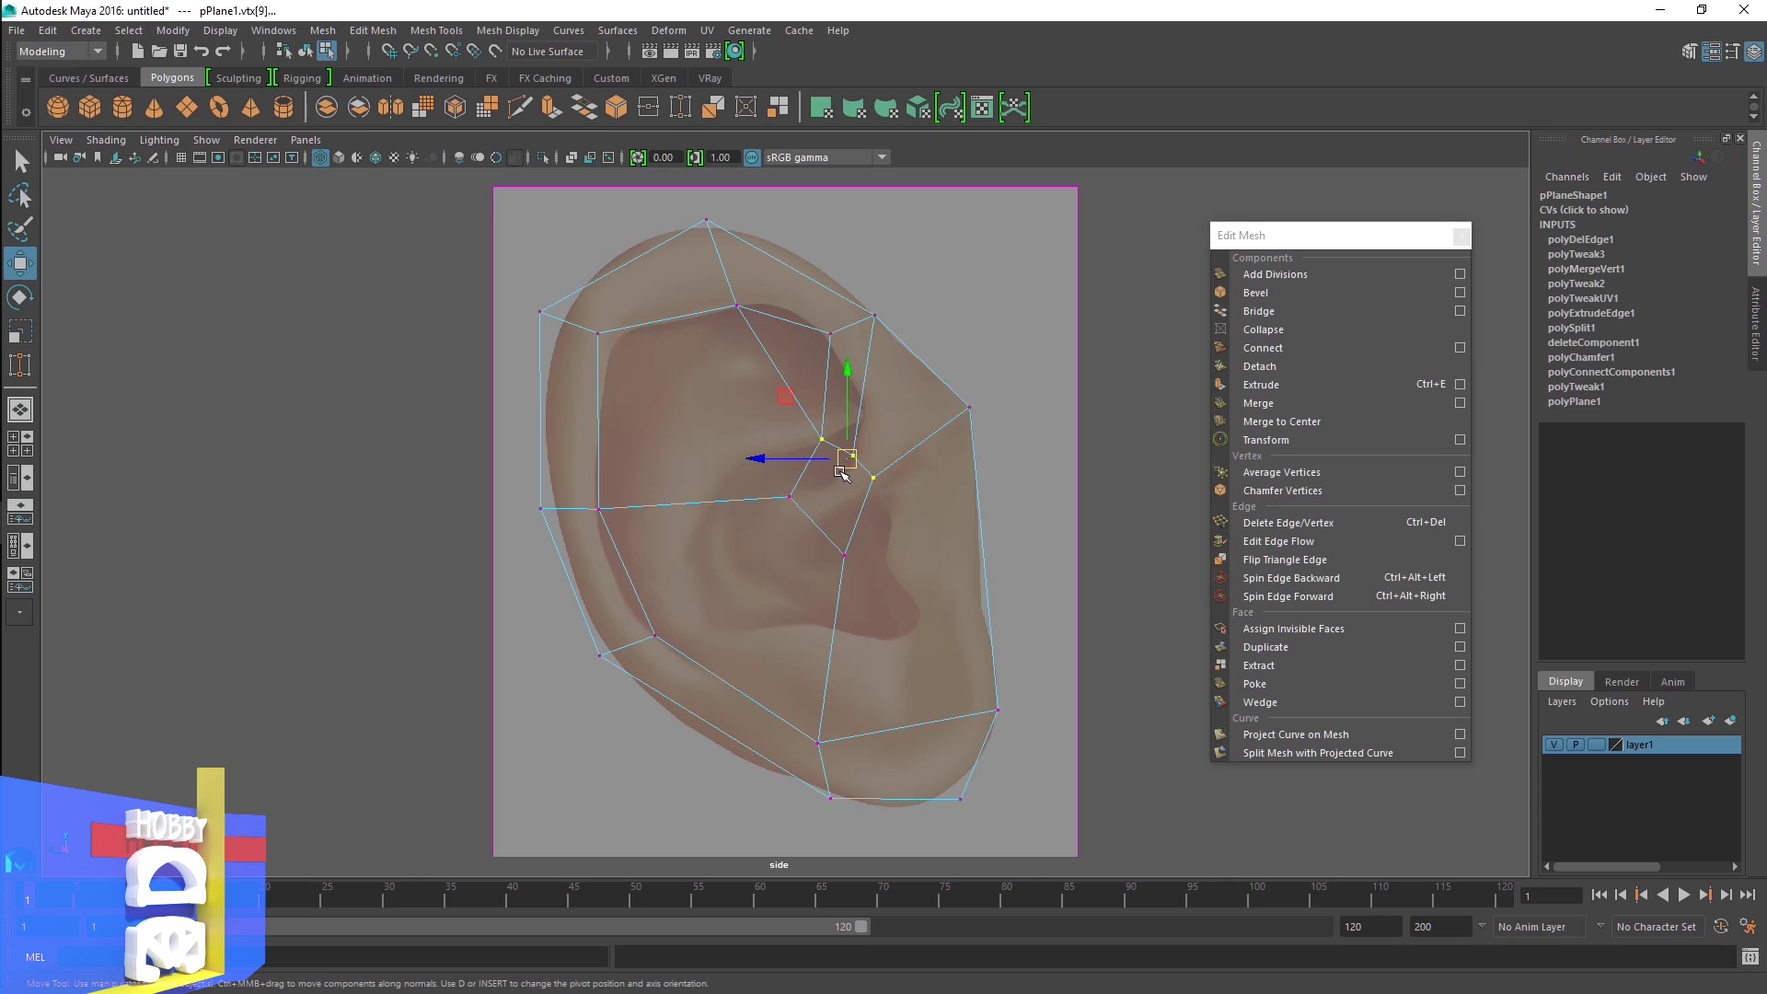
pyautogui.moveTo(852, 463); pyautogui.dragTo(879, 474)
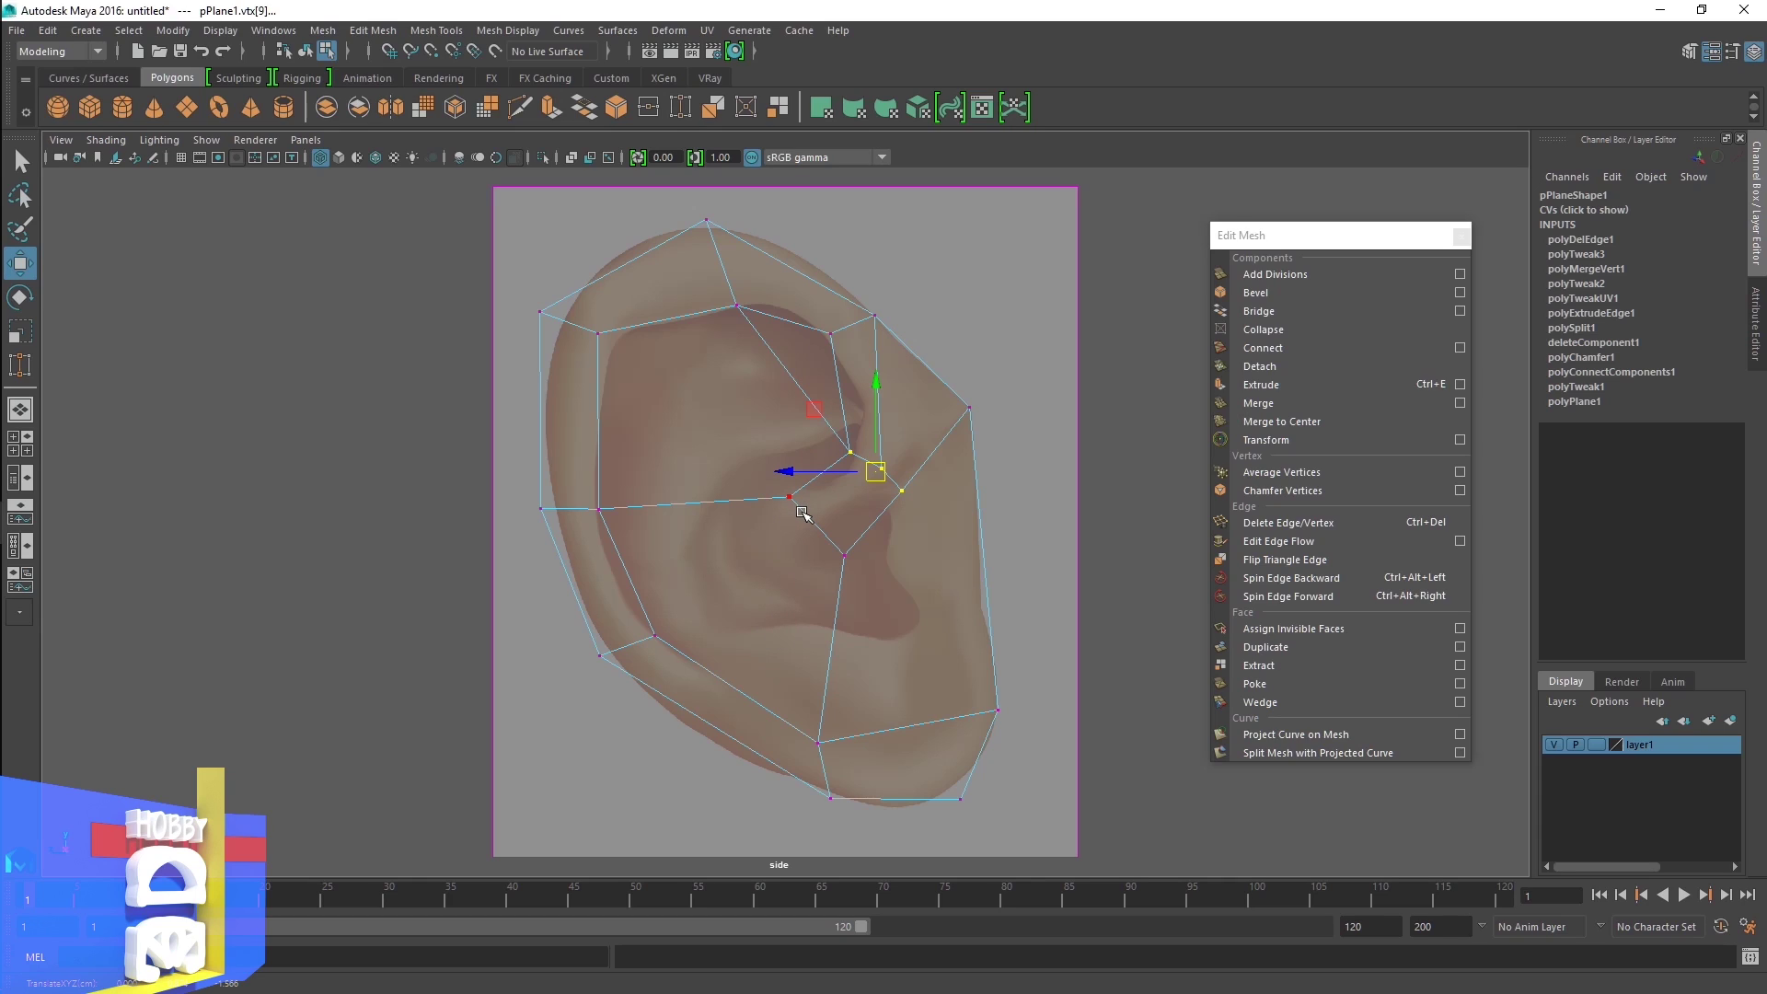
pyautogui.click(879, 471)
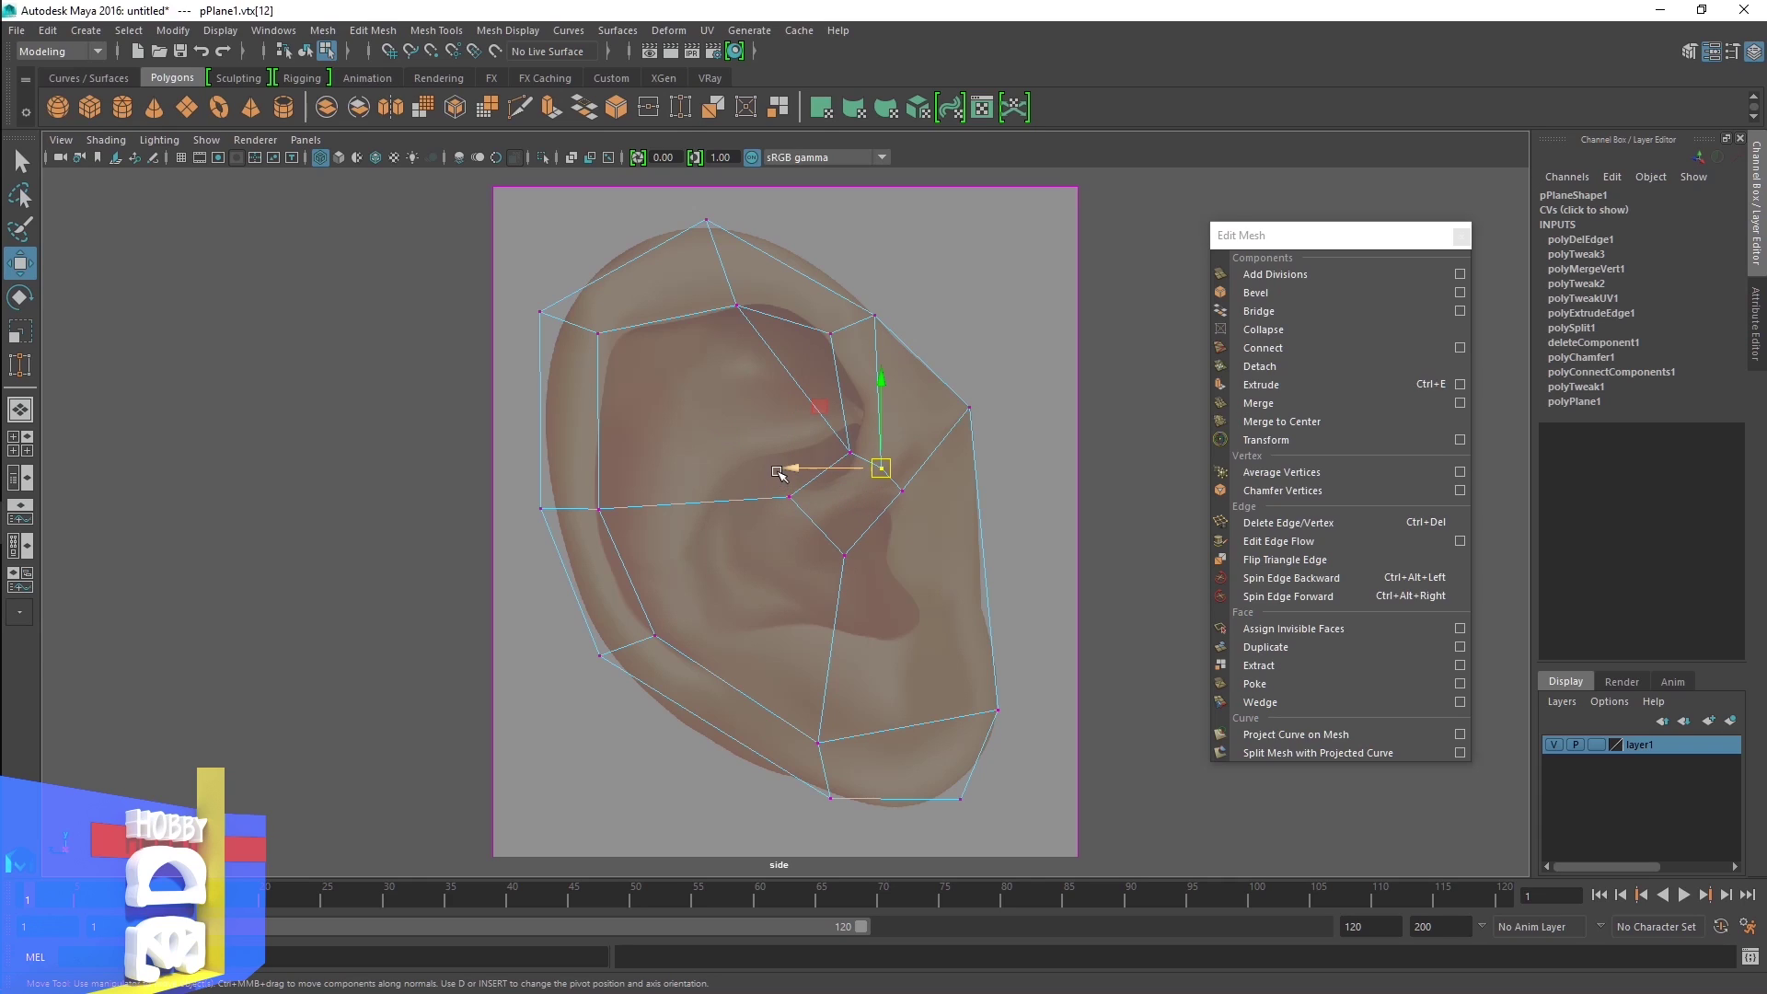
pyautogui.moveTo(785, 470); pyautogui.dragTo(806, 467)
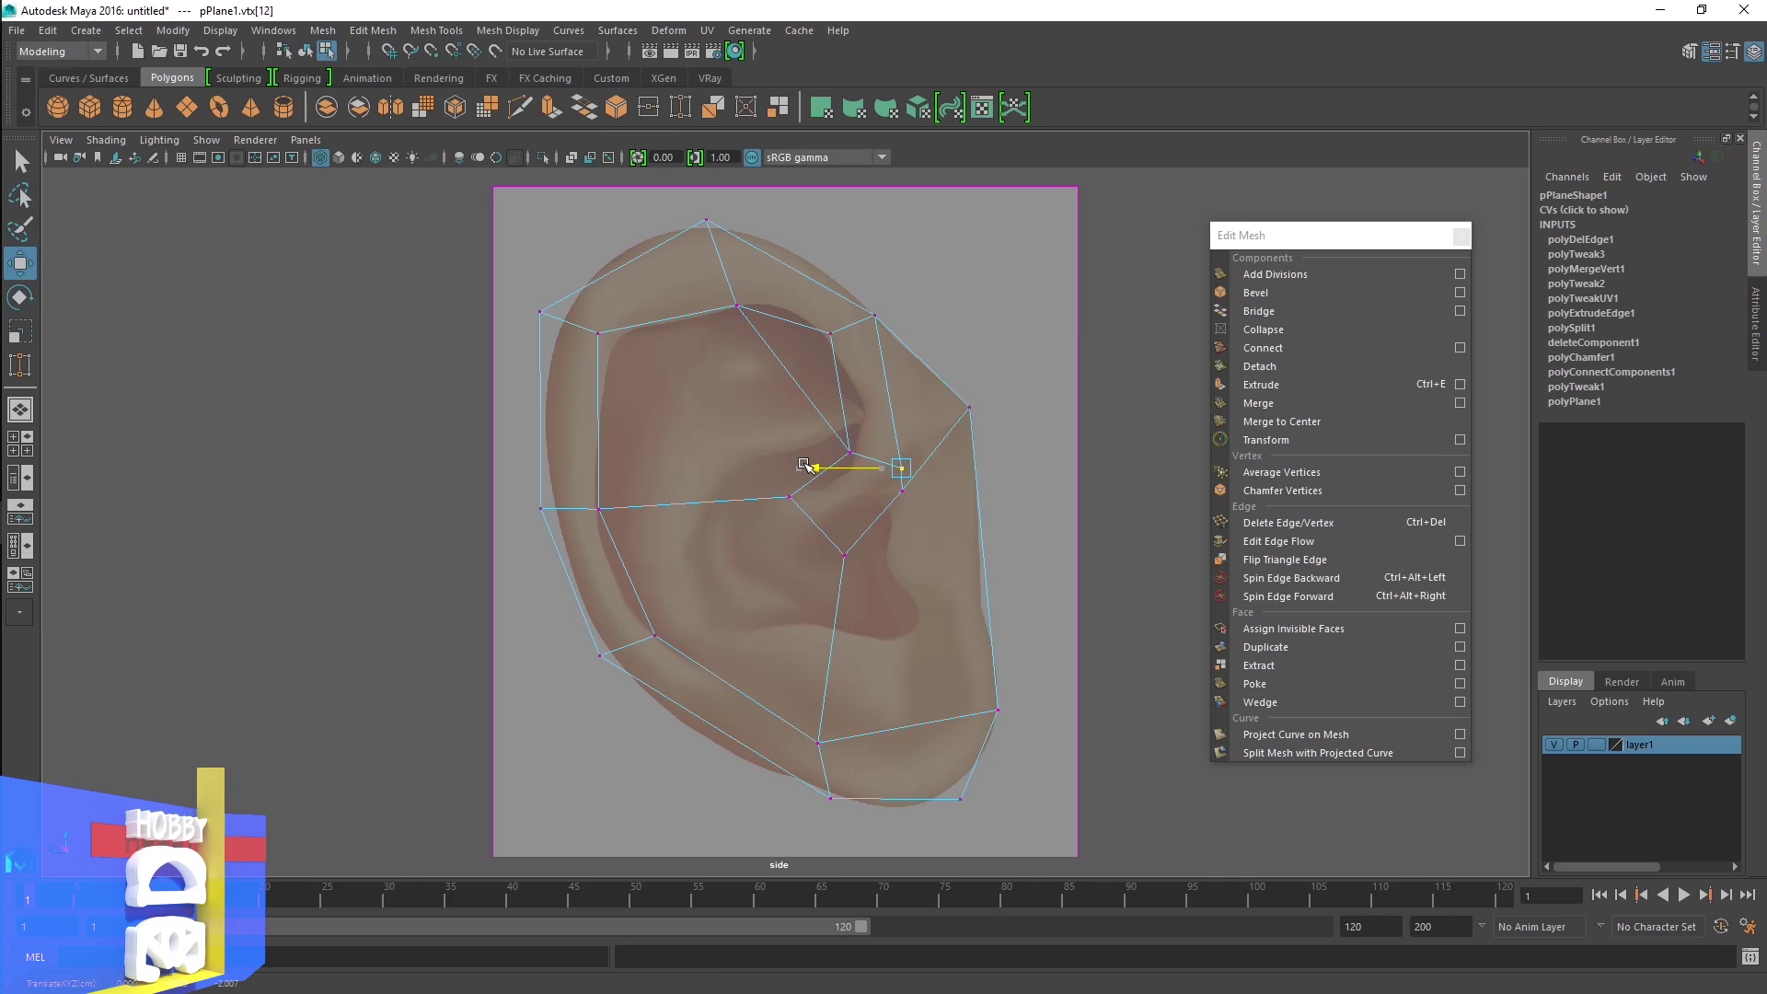
pyautogui.moveTo(865, 505); pyautogui.dragTo(873, 557, button='right')
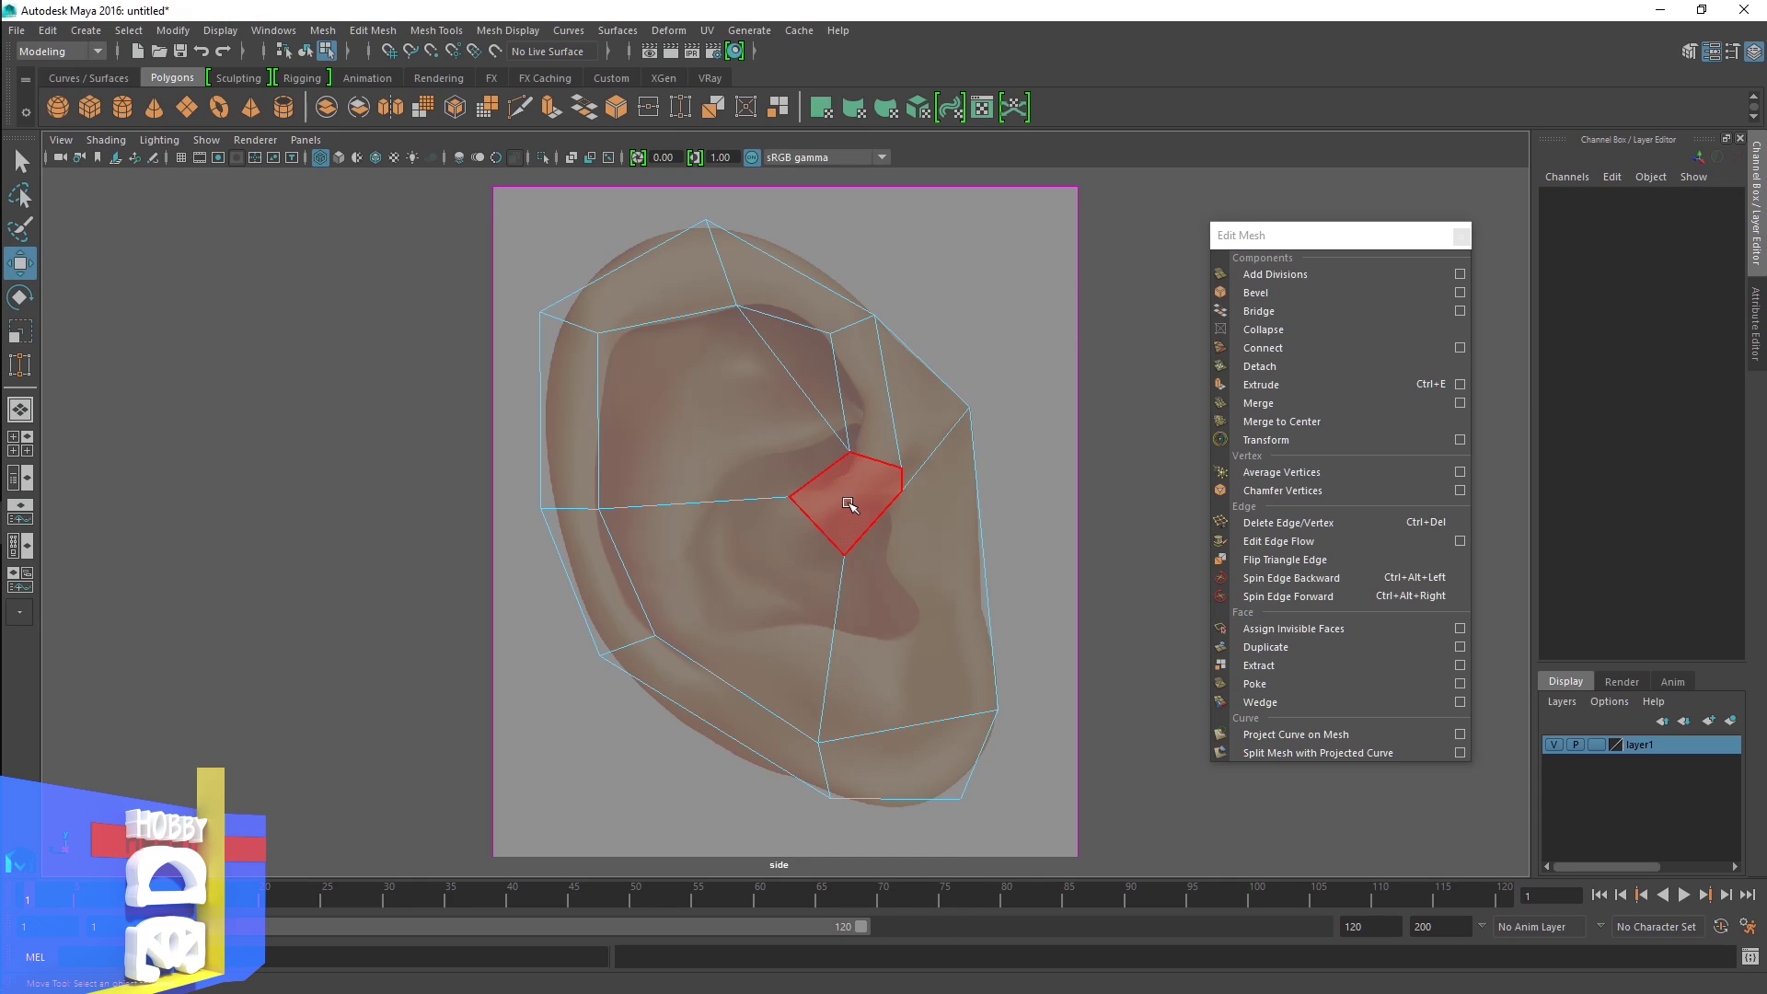
# Select the eight outer rim faces running around the ear's border
pyautogui.click(849, 507)
pyautogui.keyDown('shift'); pyautogui.click(854, 386); pyautogui.keyUp('shift')
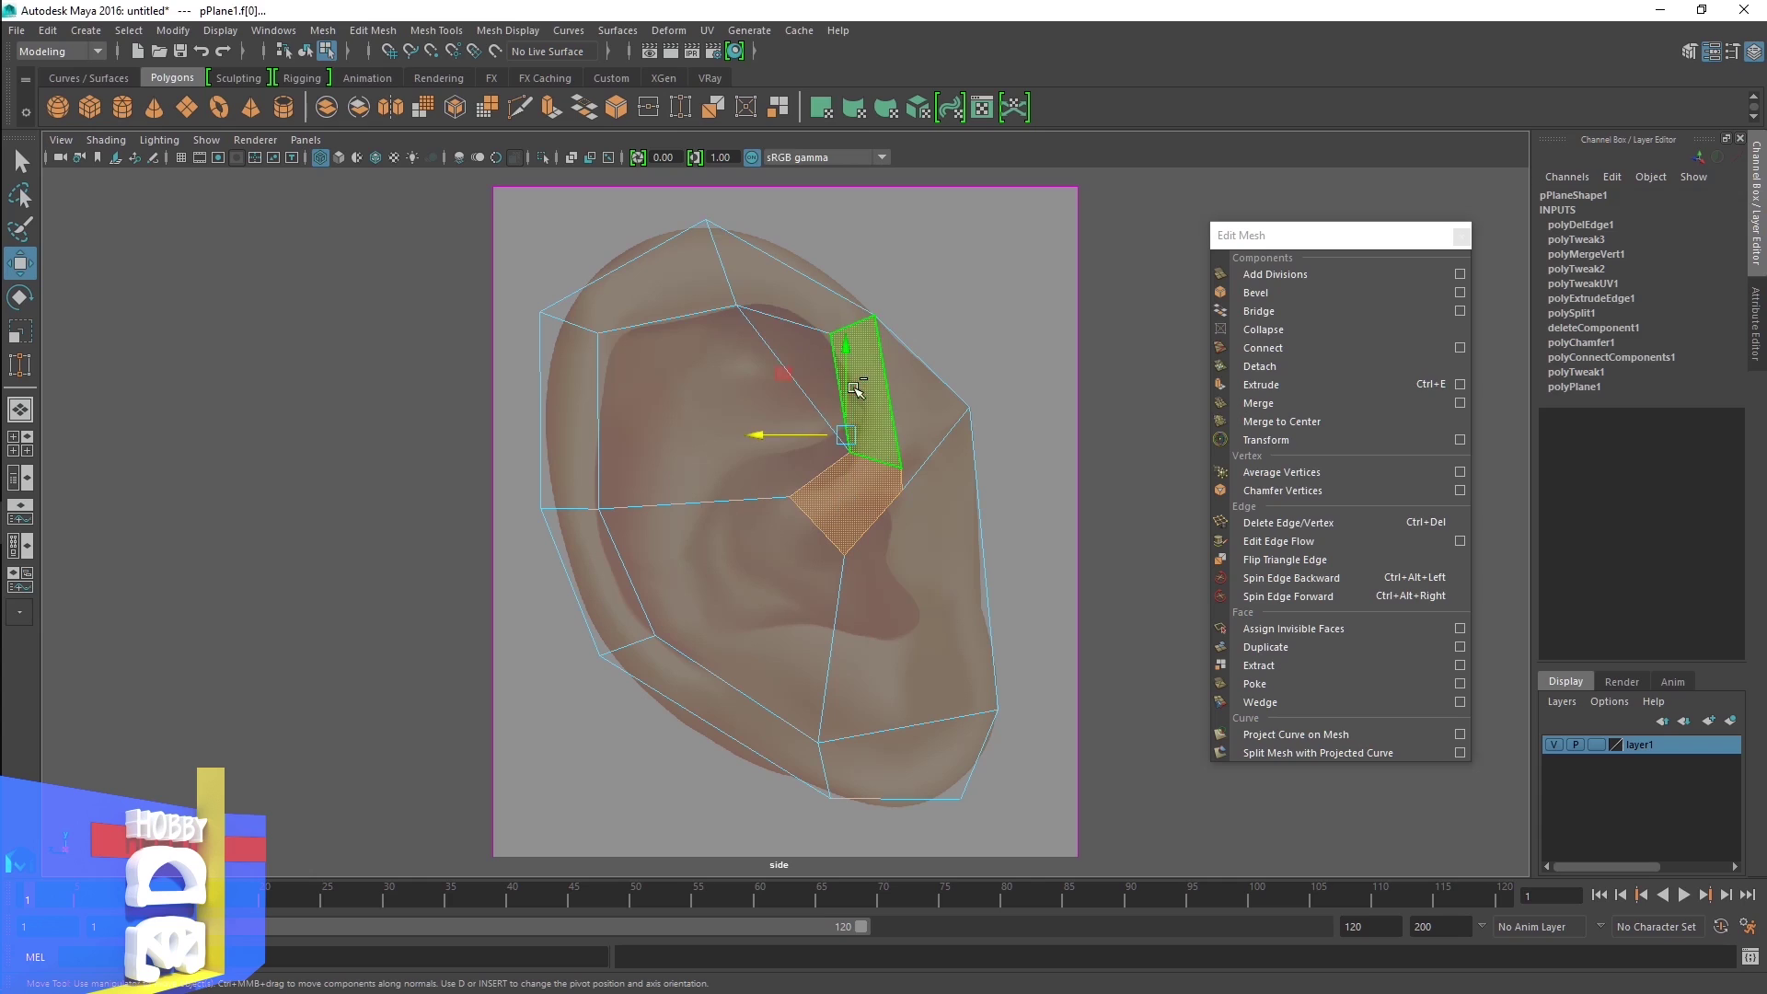
pyautogui.keyDown('shift'); pyautogui.click(793, 310); pyautogui.keyUp('shift')
pyautogui.keyDown('shift'); pyautogui.click(707, 282); pyautogui.keyUp('shift')
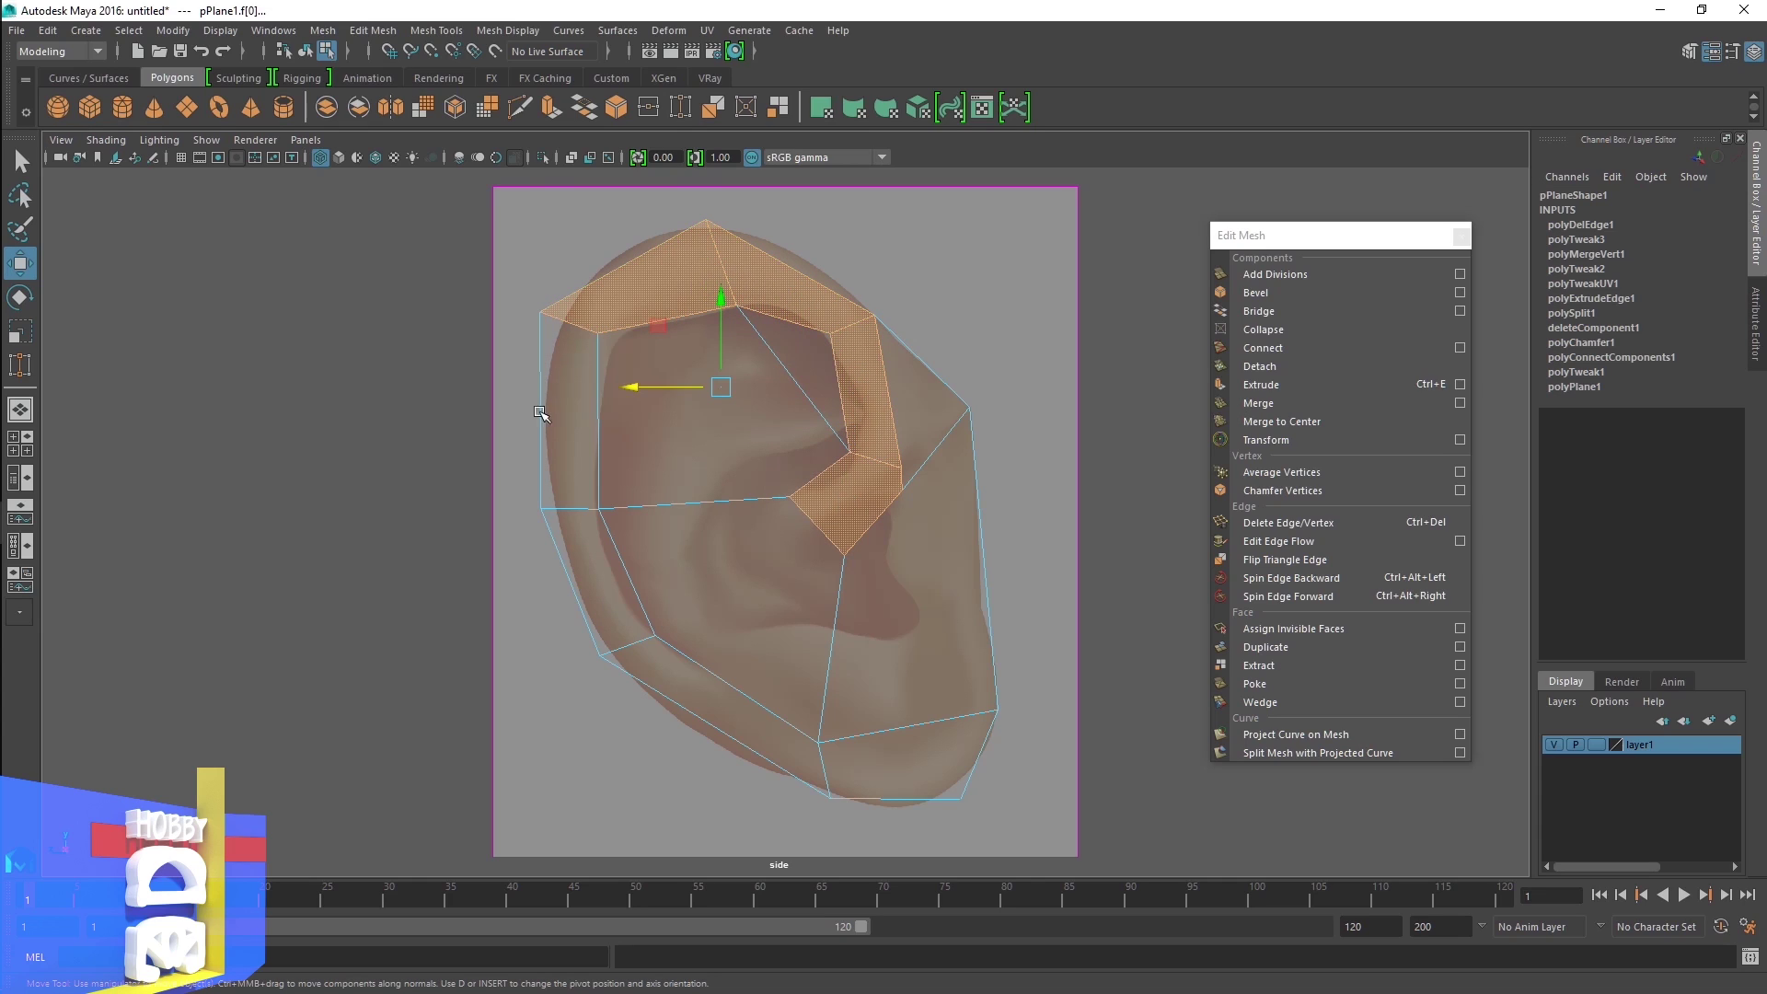
pyautogui.keyDown('shift'); pyautogui.click(571, 432); pyautogui.keyUp('shift')
pyautogui.keyDown('shift'); pyautogui.click(593, 555); pyautogui.keyUp('shift')
pyautogui.keyDown('shift'); pyautogui.click(692, 700); pyautogui.keyUp('shift')
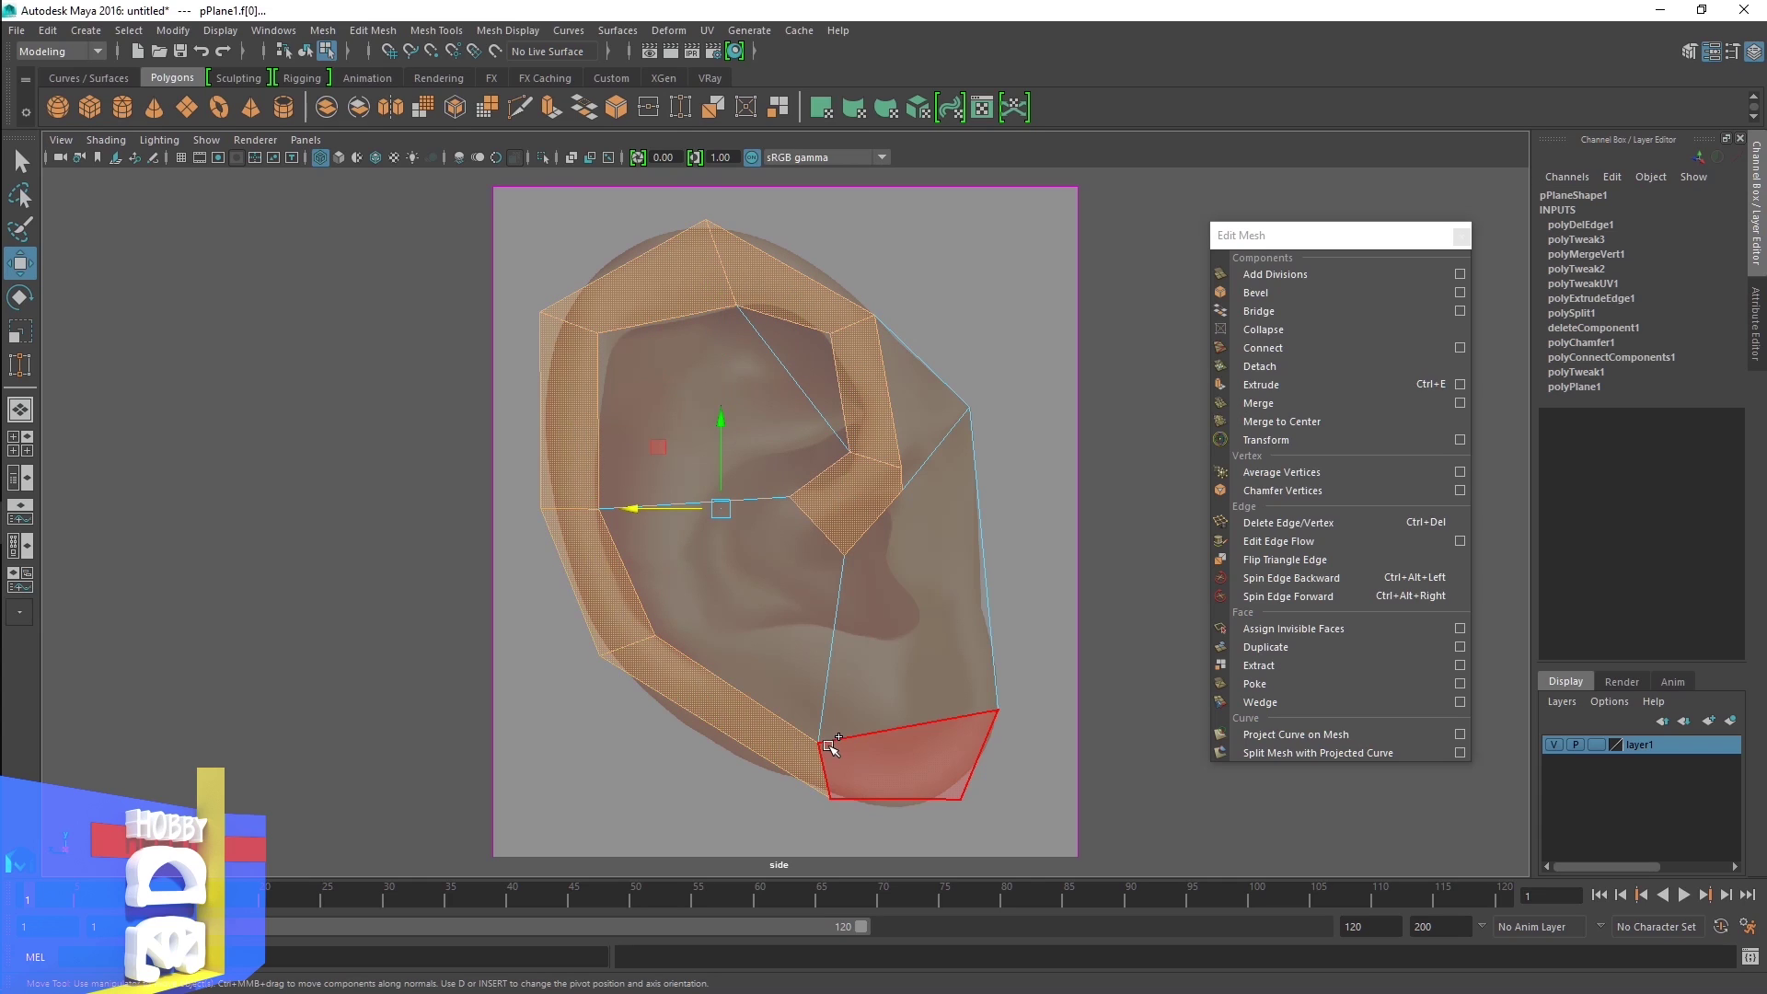
pyautogui.keyDown('shift'); pyautogui.click(849, 754); pyautogui.keyUp('shift')
# Maximize the perspective view and orbit to see the mesh at an angle
pyautogui.press('space')
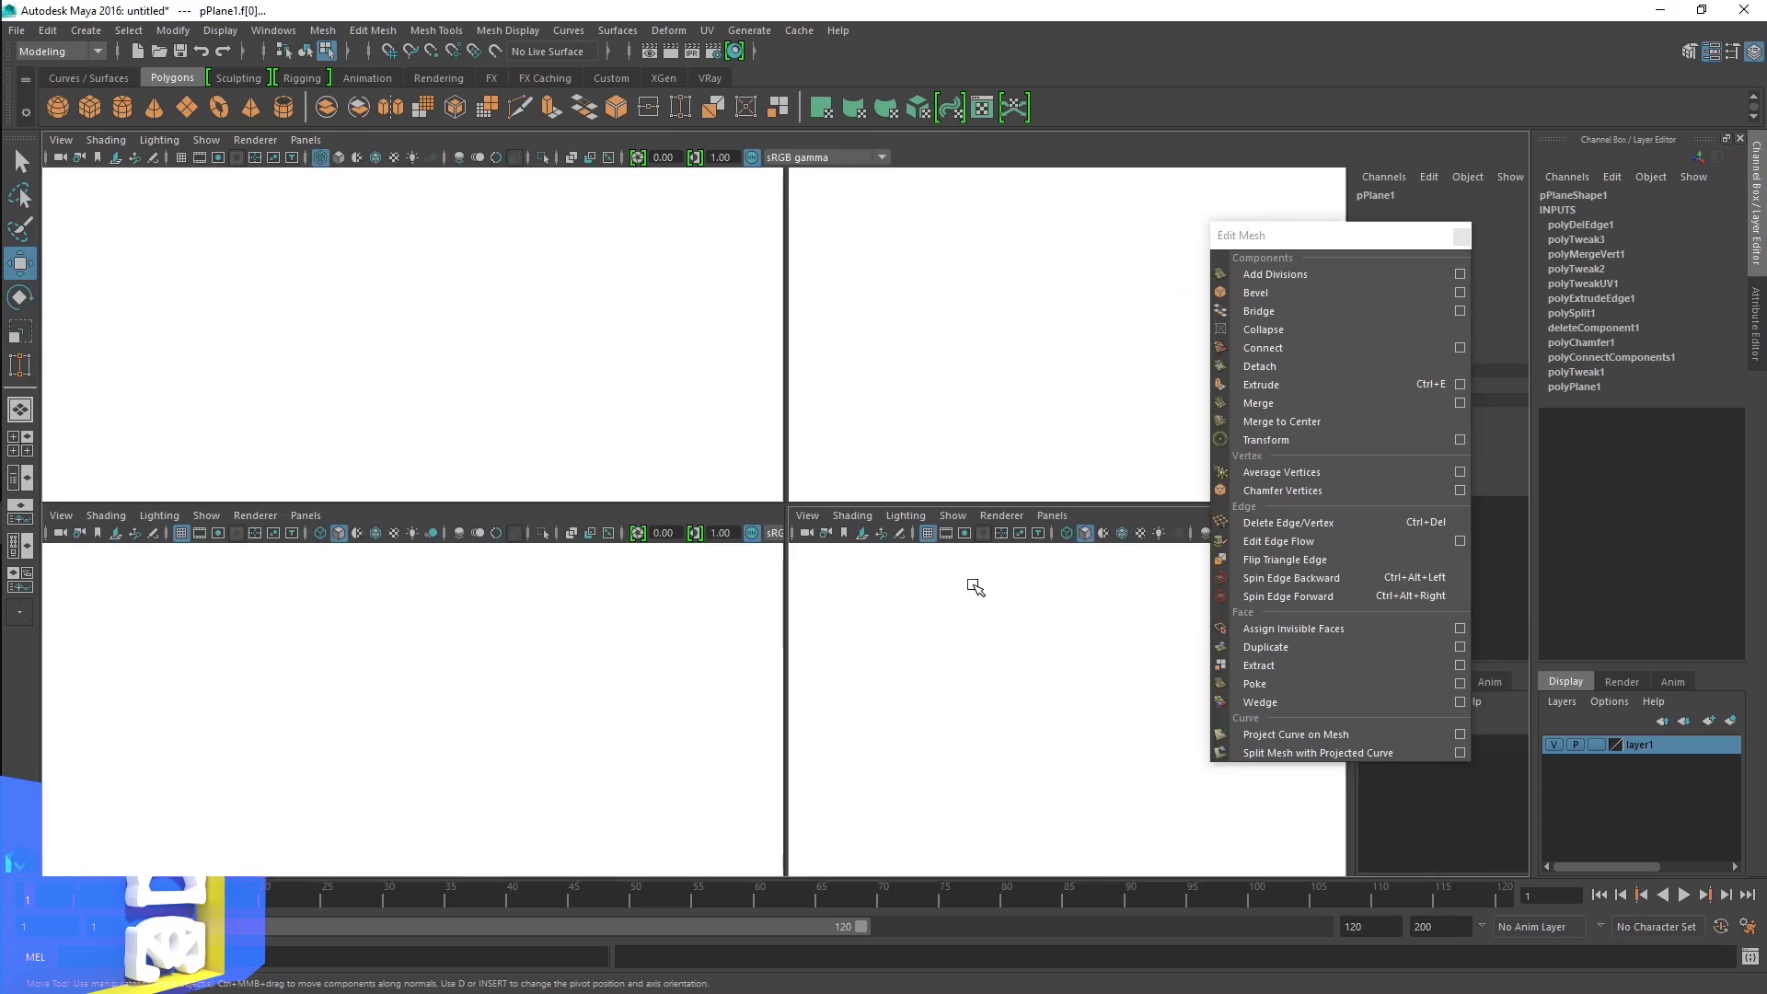
pyautogui.press('space')
pyautogui.keyDown('alt'); pyautogui.moveTo(853, 609); pyautogui.dragTo(635, 596); pyautogui.keyUp('alt')
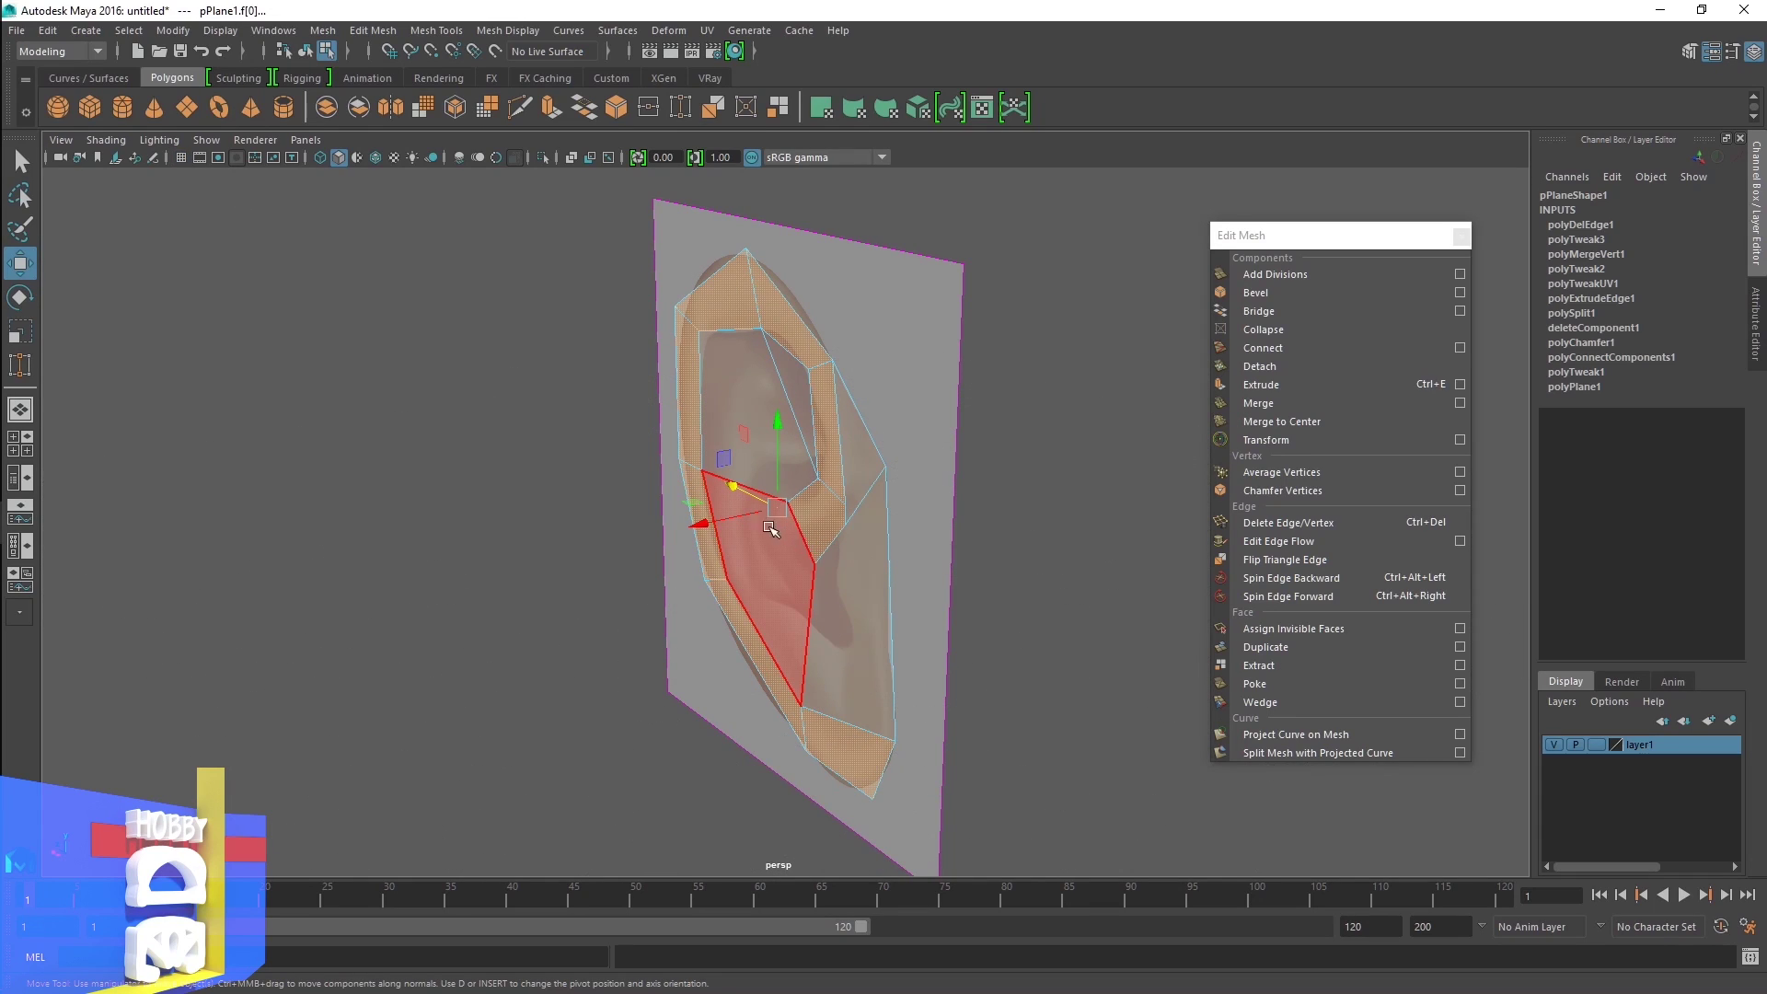
# Extrude the rim faces with 1 division, push out 0.541 along X, and scale to 0.912 by 0.945
pyautogui.click(553, 108)
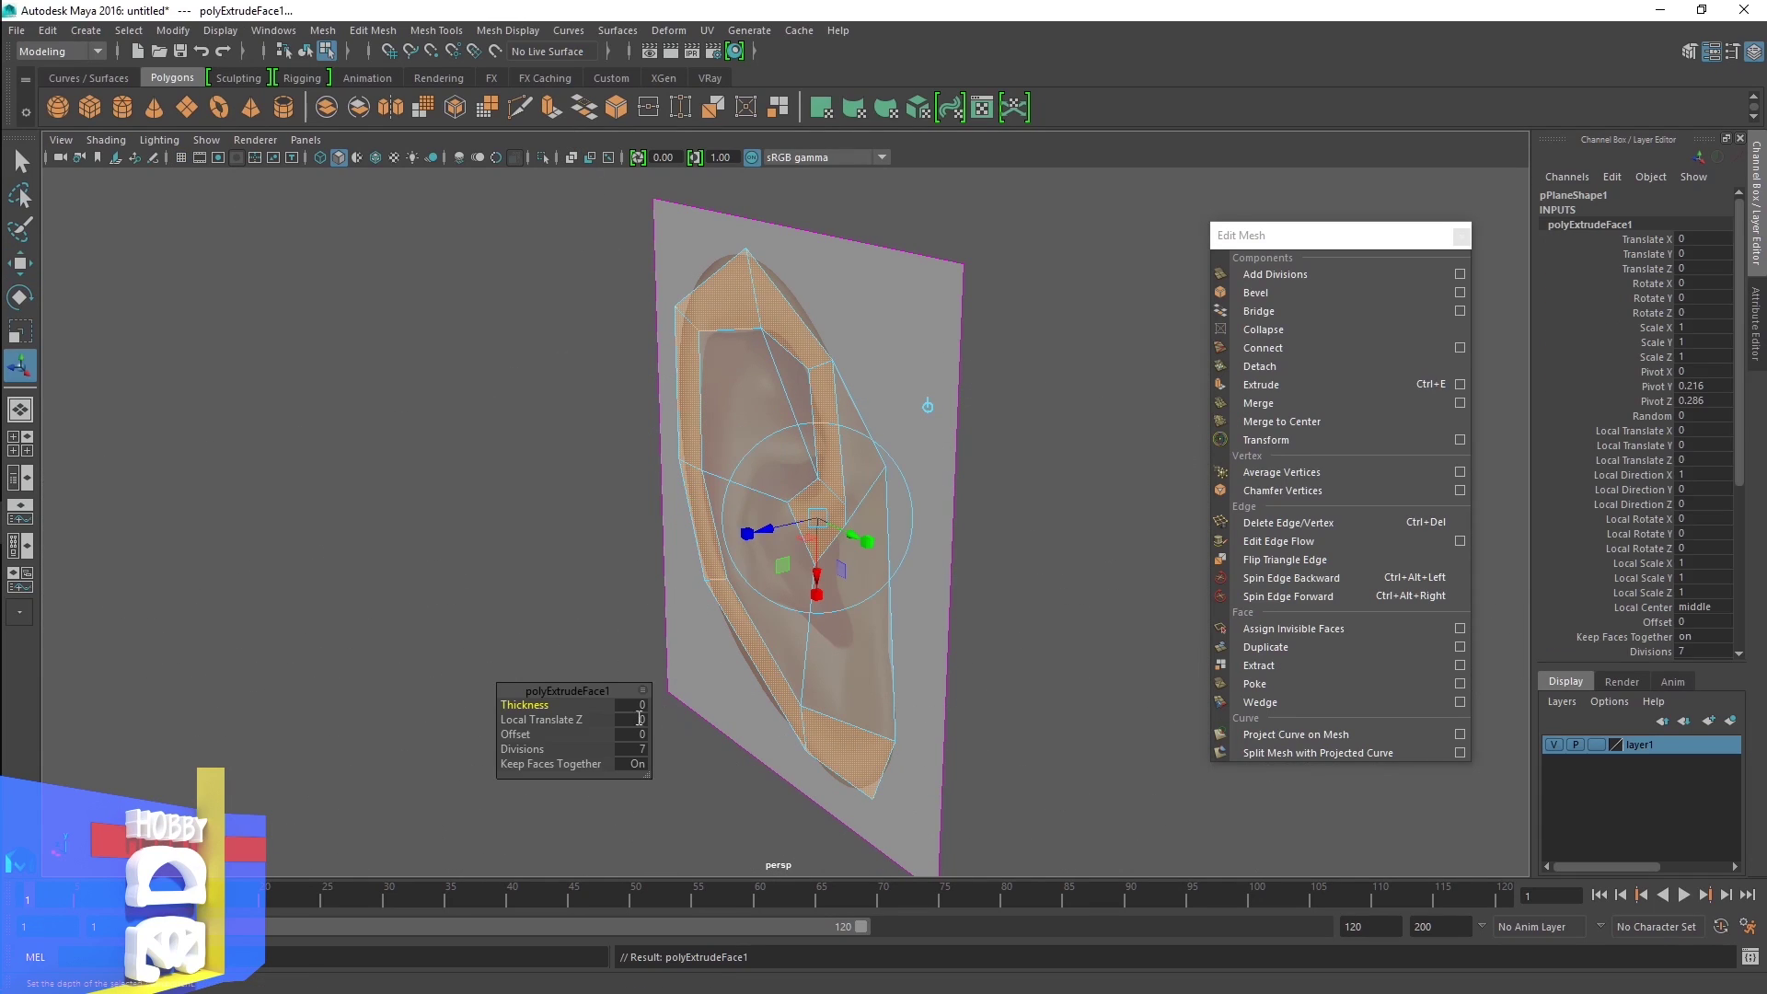
pyautogui.moveTo(522, 749); pyautogui.dragTo(350, 745)
pyautogui.click(733, 521)
pyautogui.moveTo(733, 521); pyautogui.dragTo(717, 525)
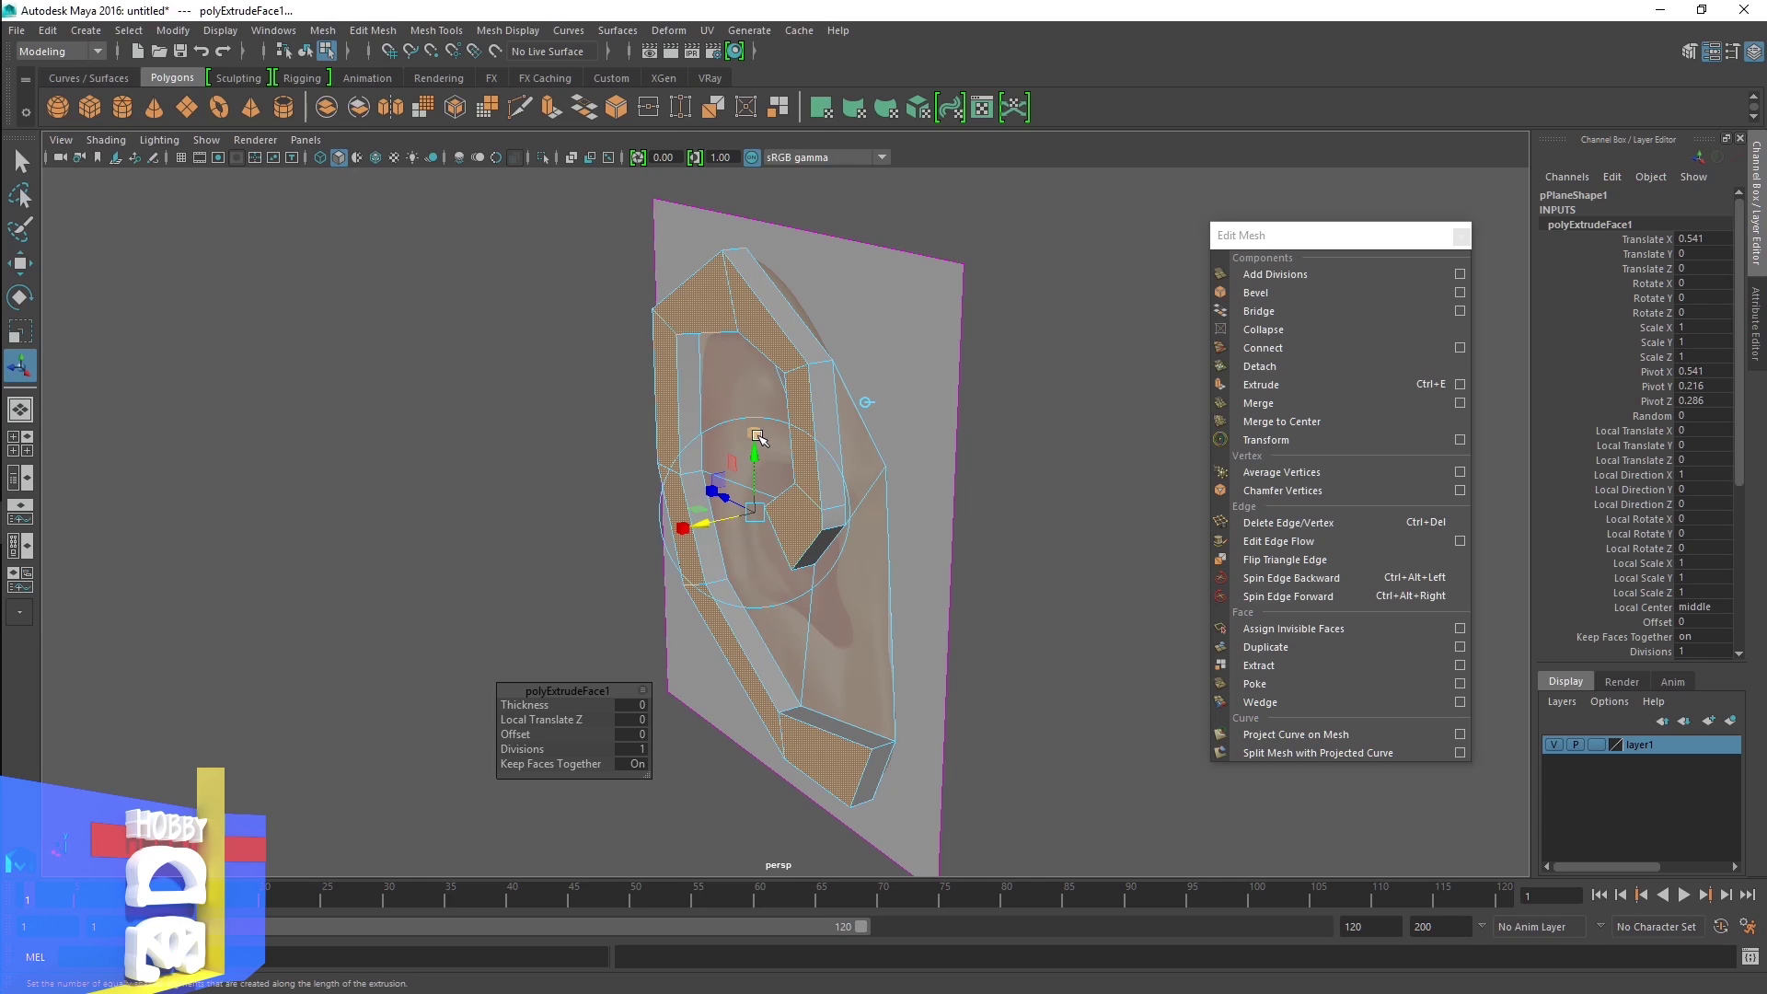
pyautogui.click(756, 435)
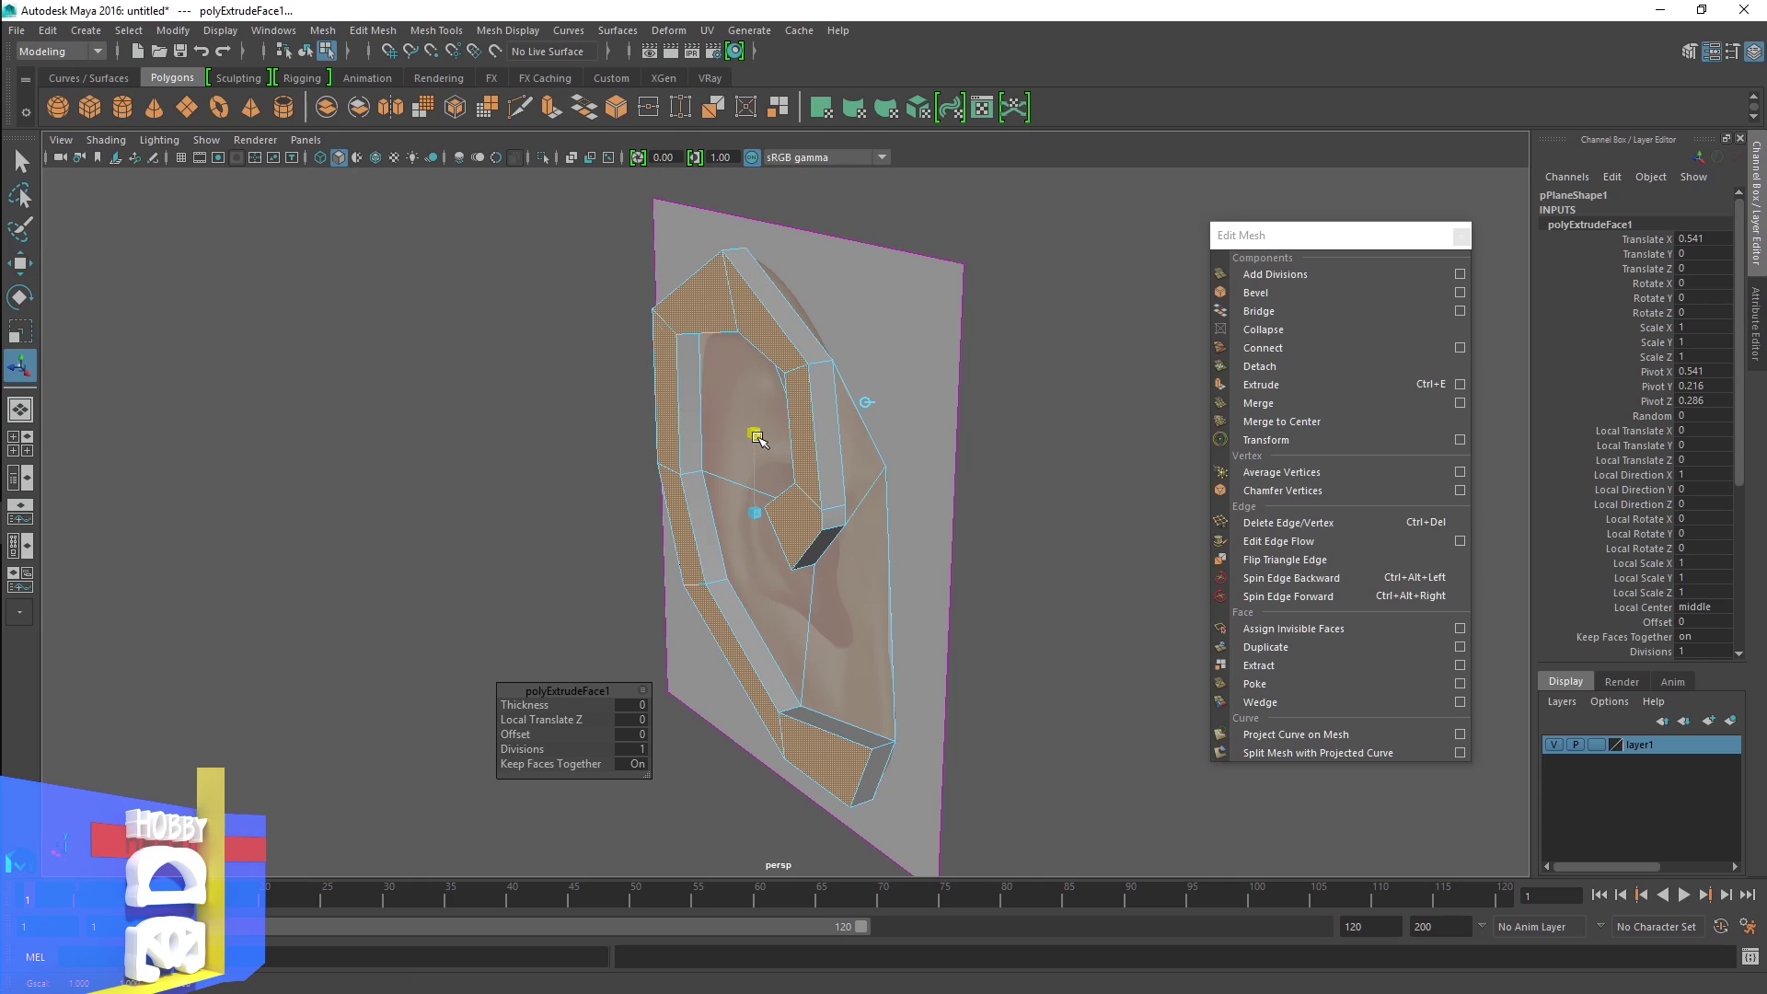
pyautogui.moveTo(755, 435)
pyautogui.mouseDown()
pyautogui.moveTo(672, 509)
pyautogui.moveTo(692, 506)
pyautogui.mouseUp()
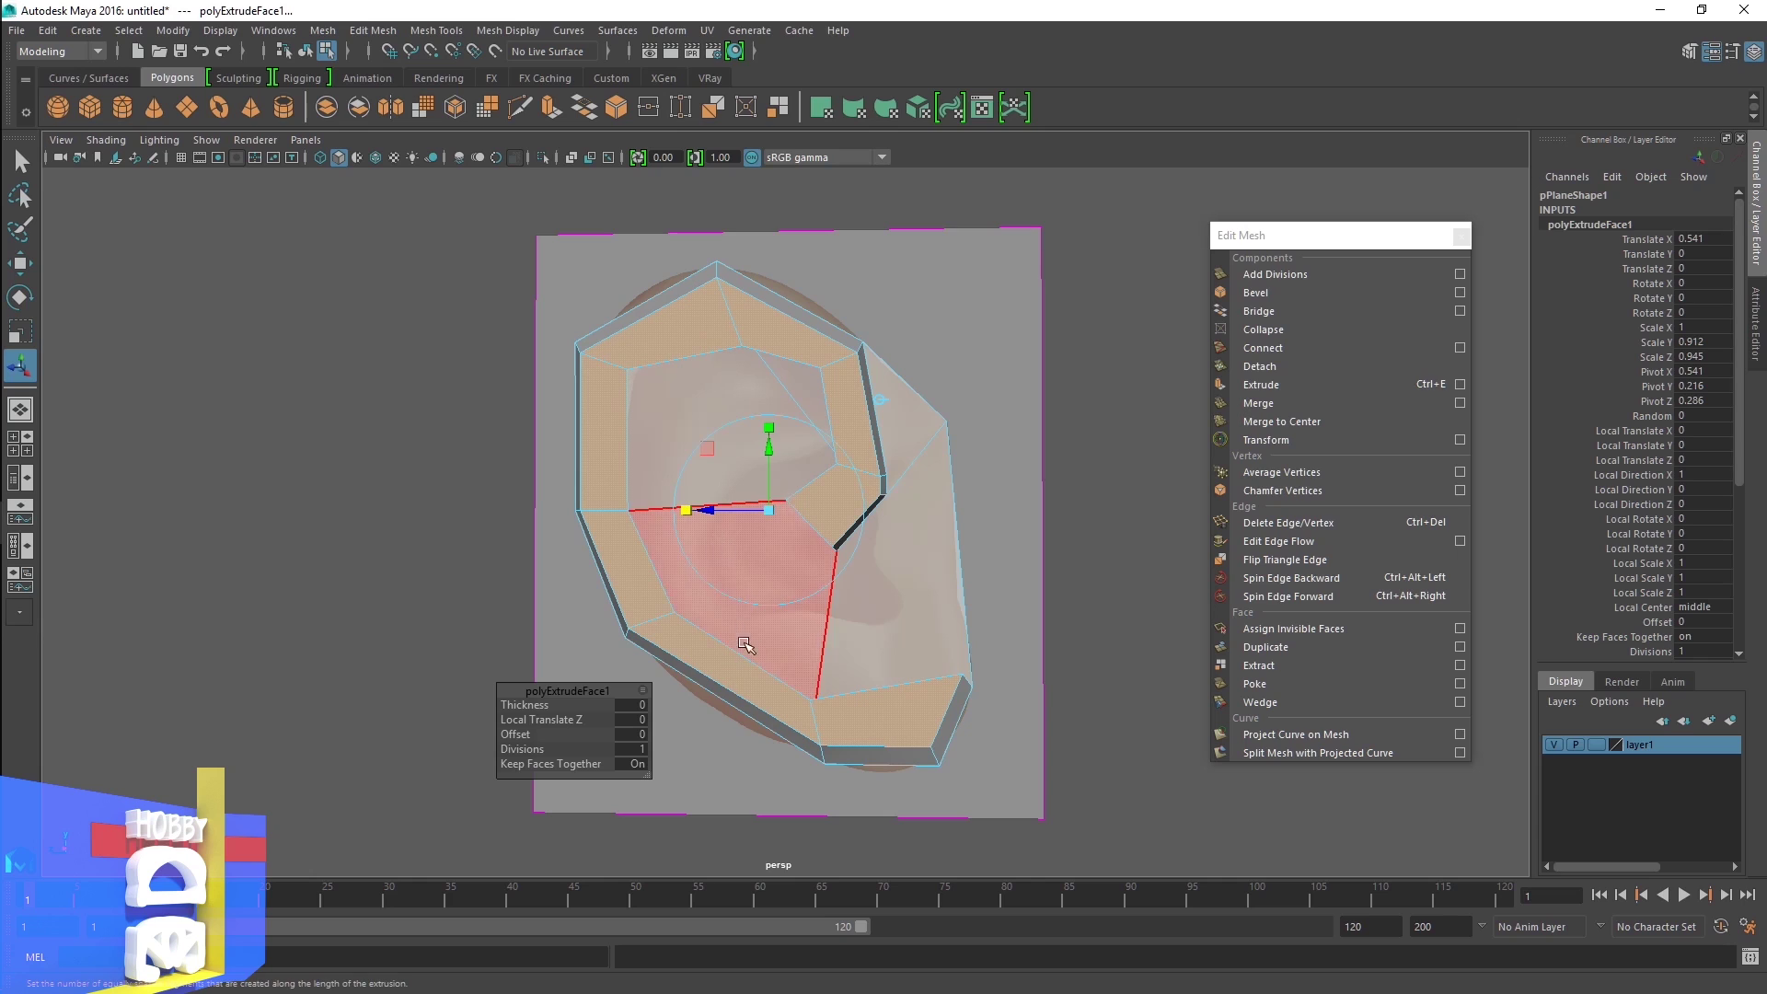
pyautogui.moveTo(736, 598)
pyautogui.keyDown('alt'); pyautogui.mouseDown()
pyautogui.moveTo(723, 623)
pyautogui.moveTo(899, 650)
pyautogui.moveTo(889, 633)
pyautogui.mouseUp(); pyautogui.keyUp('alt')
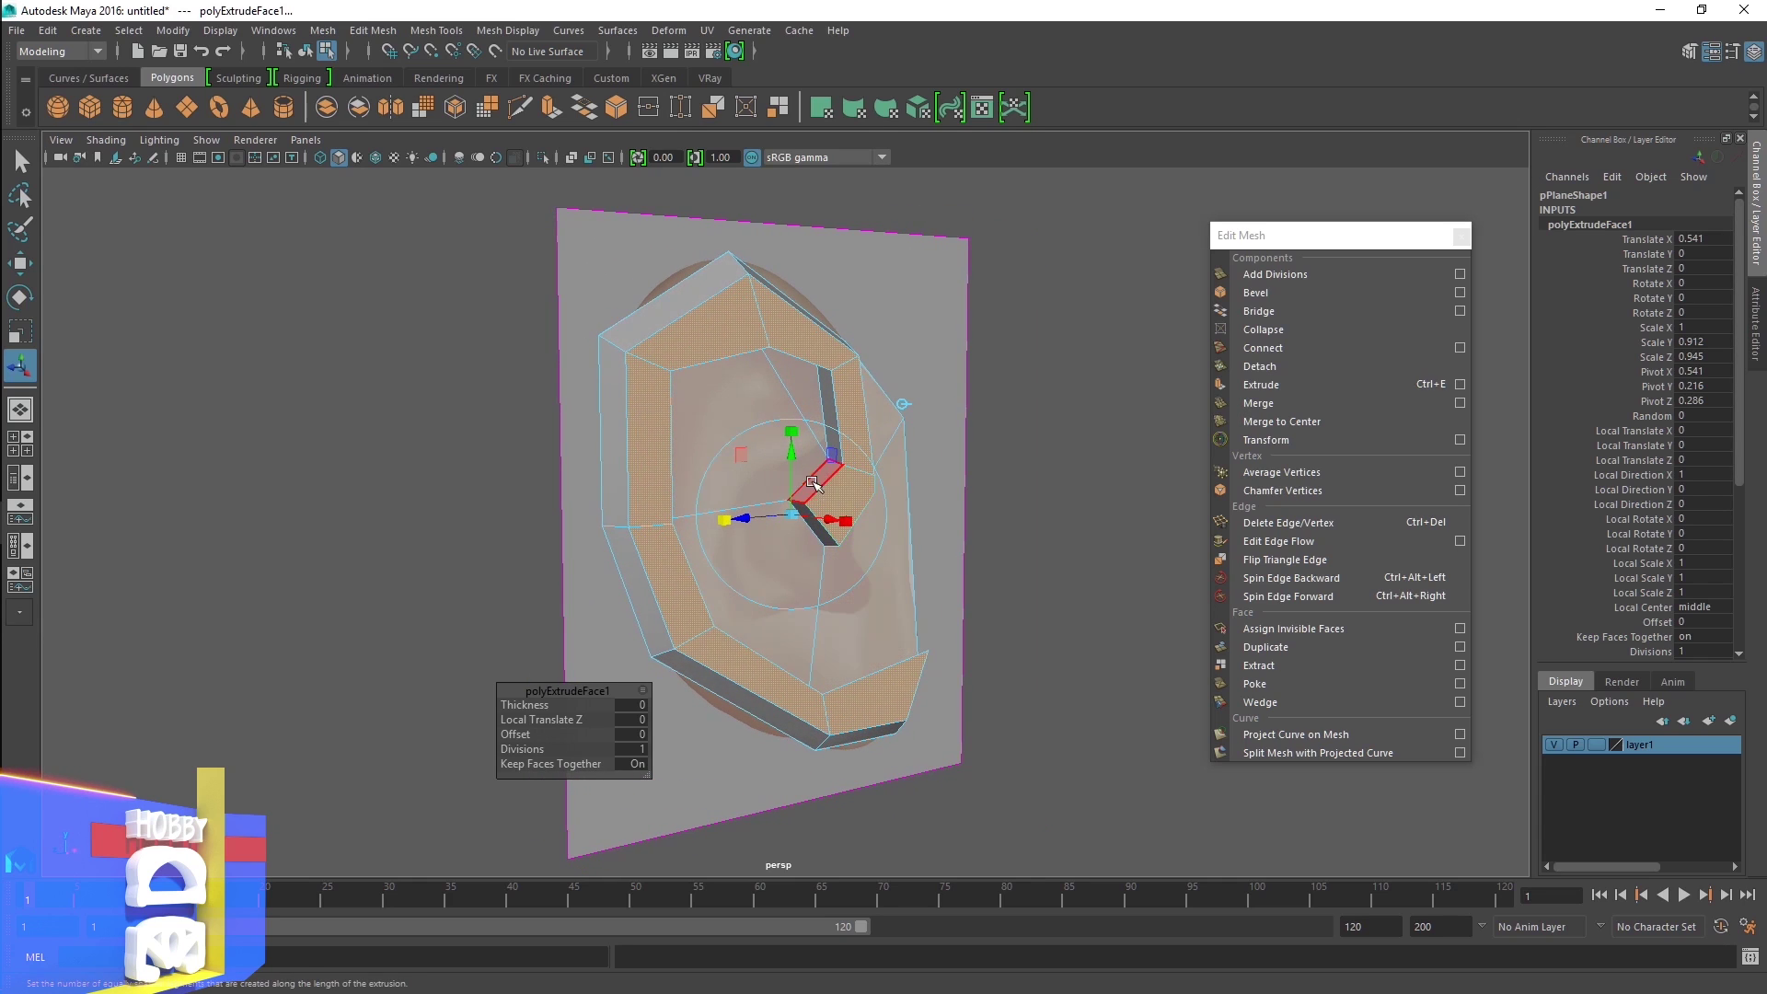
# Hide the reference image and delete the diagonal inner edge in wireframe view
pyautogui.click(1555, 744)
pyautogui.scroll(3, 778, 448)
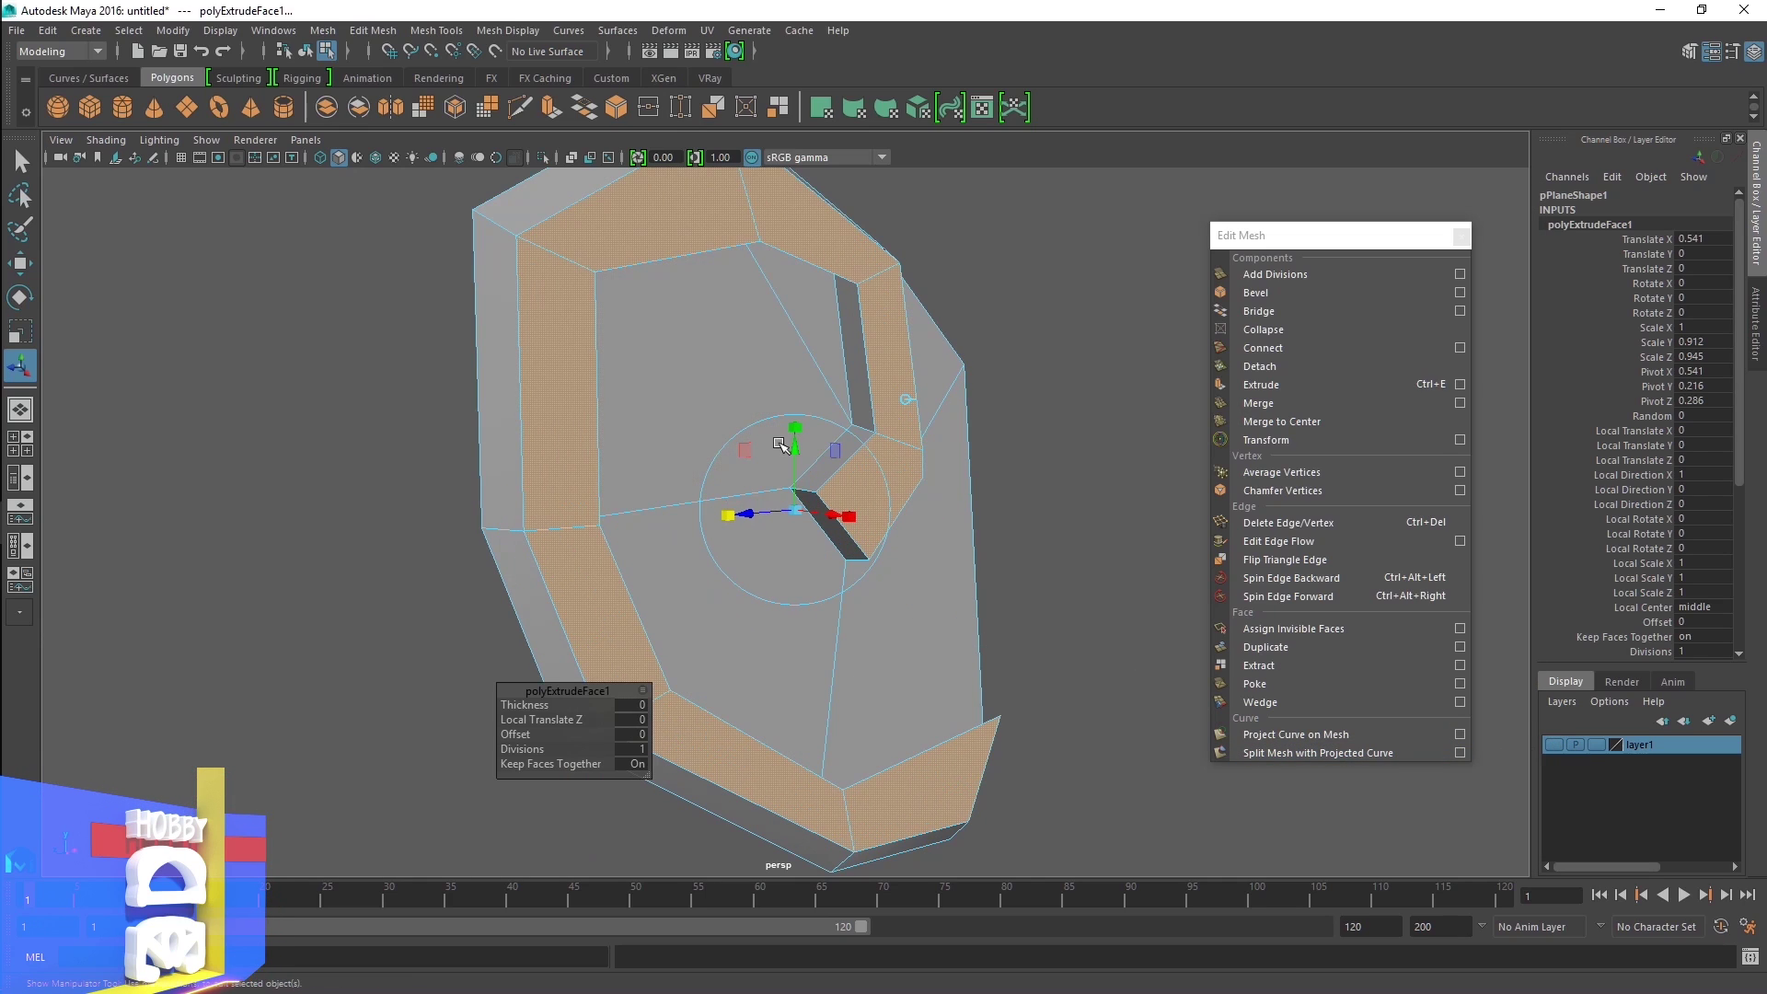
pyautogui.moveTo(671, 347); pyautogui.dragTo(671, 295, button='right')
pyautogui.click(790, 317)
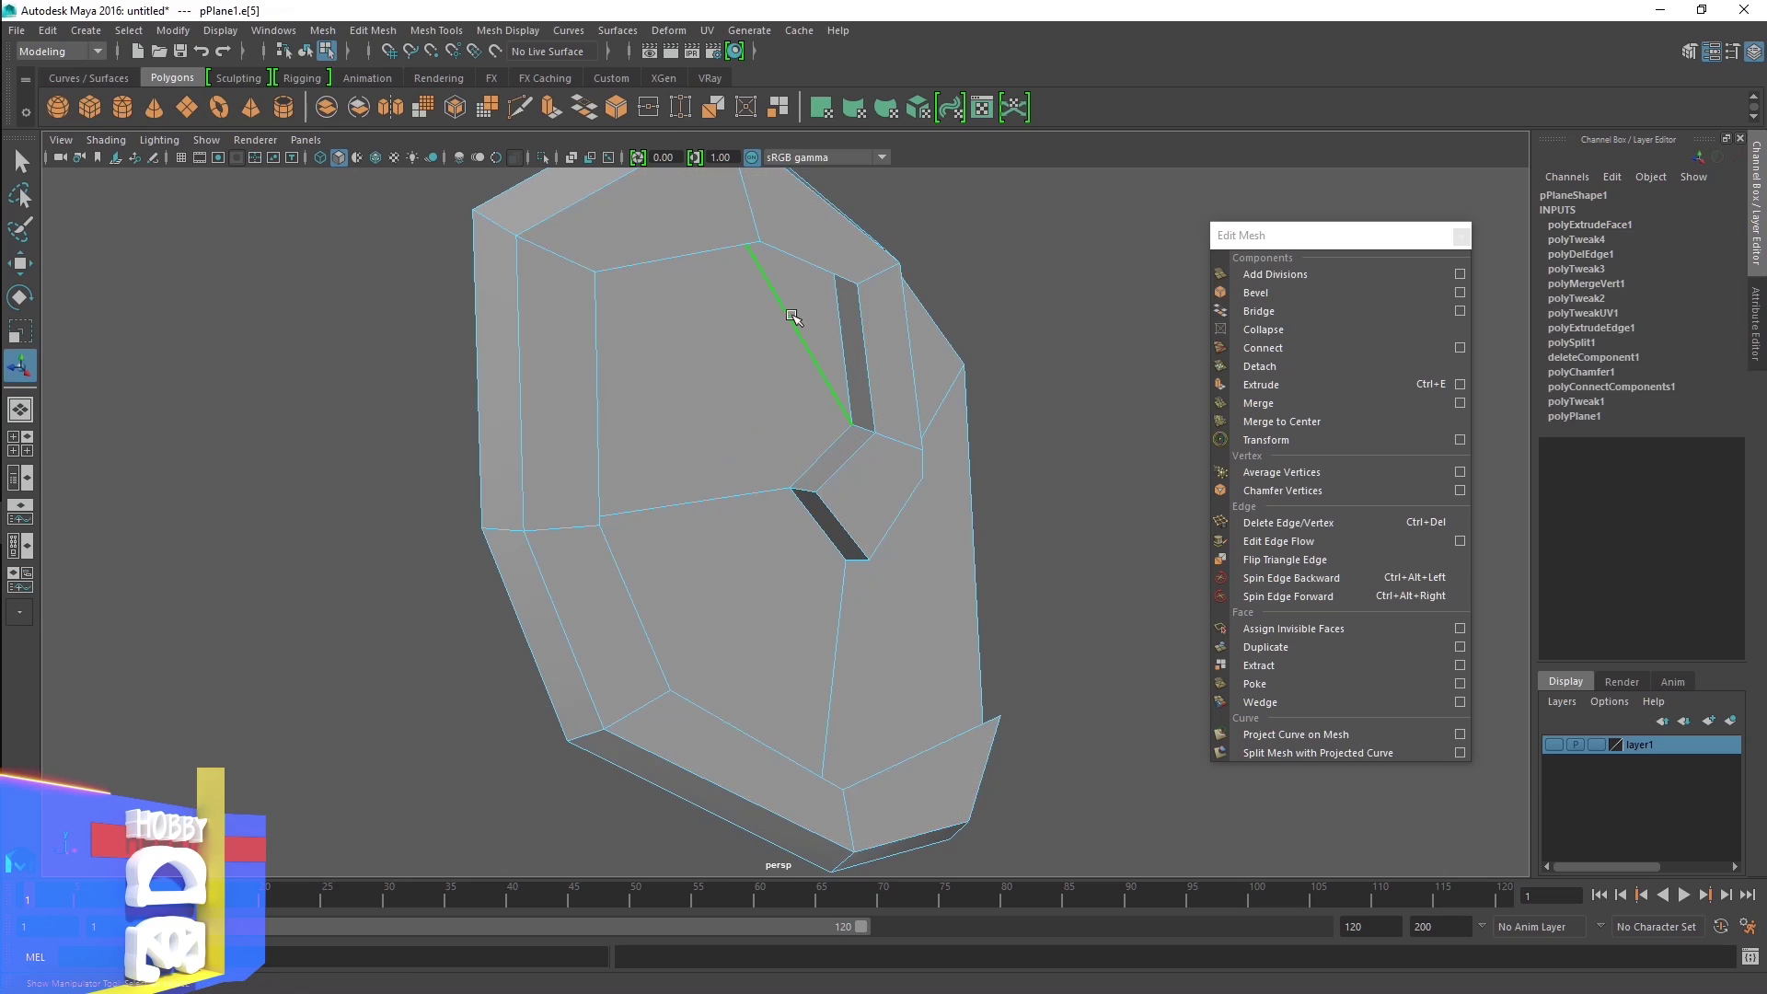
pyautogui.keyDown('alt'); pyautogui.moveTo(809, 416); pyautogui.dragTo(718, 506); pyautogui.keyUp('alt')
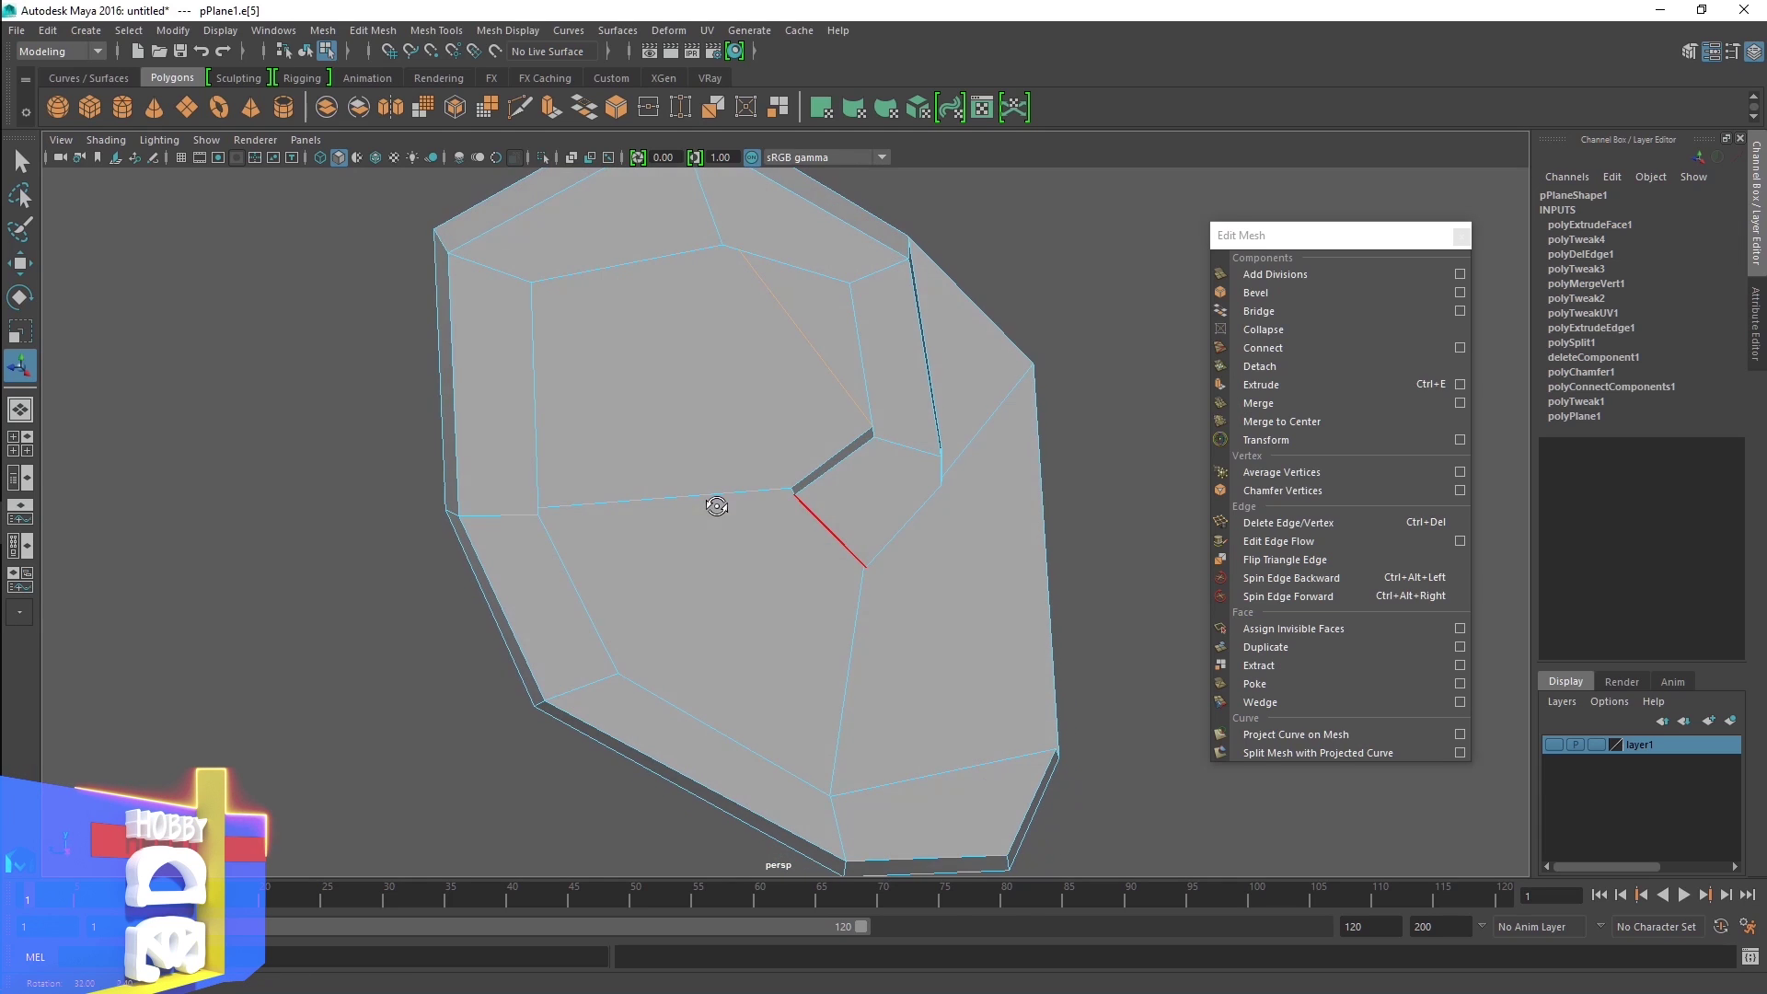
pyautogui.click(317, 157)
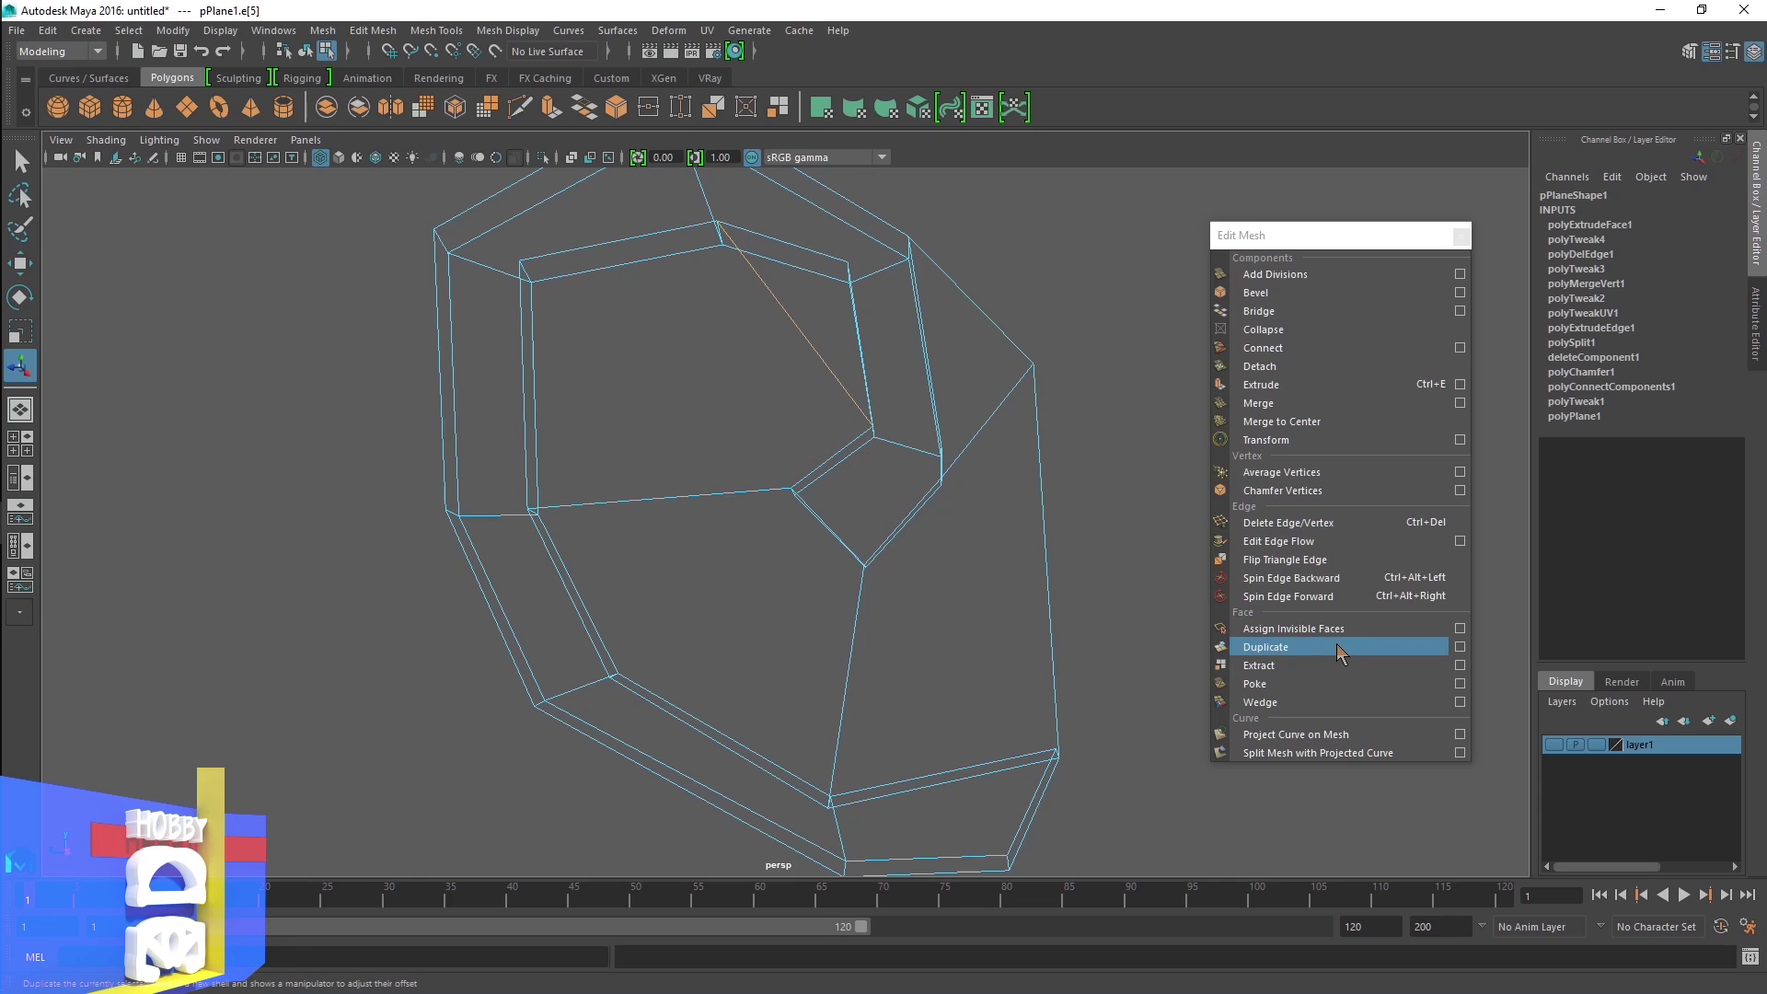
pyautogui.click(1357, 522)
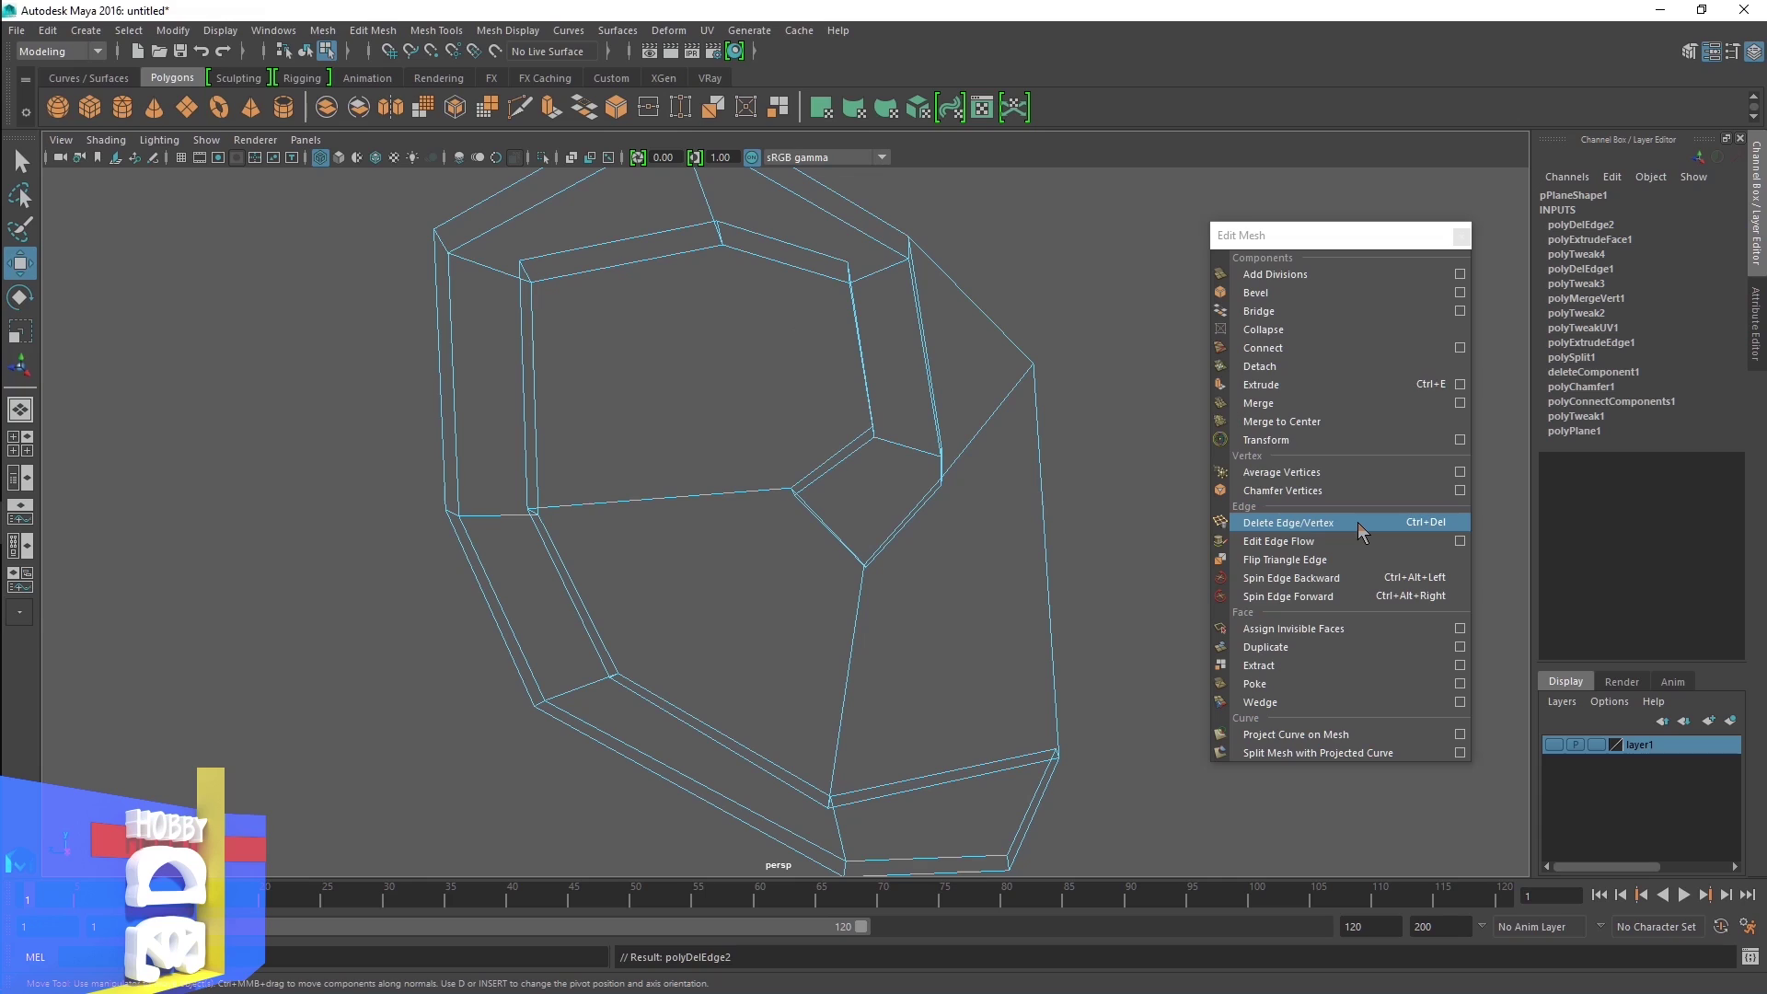
pyautogui.moveTo(649, 406); pyautogui.dragTo(608, 416, button='right')
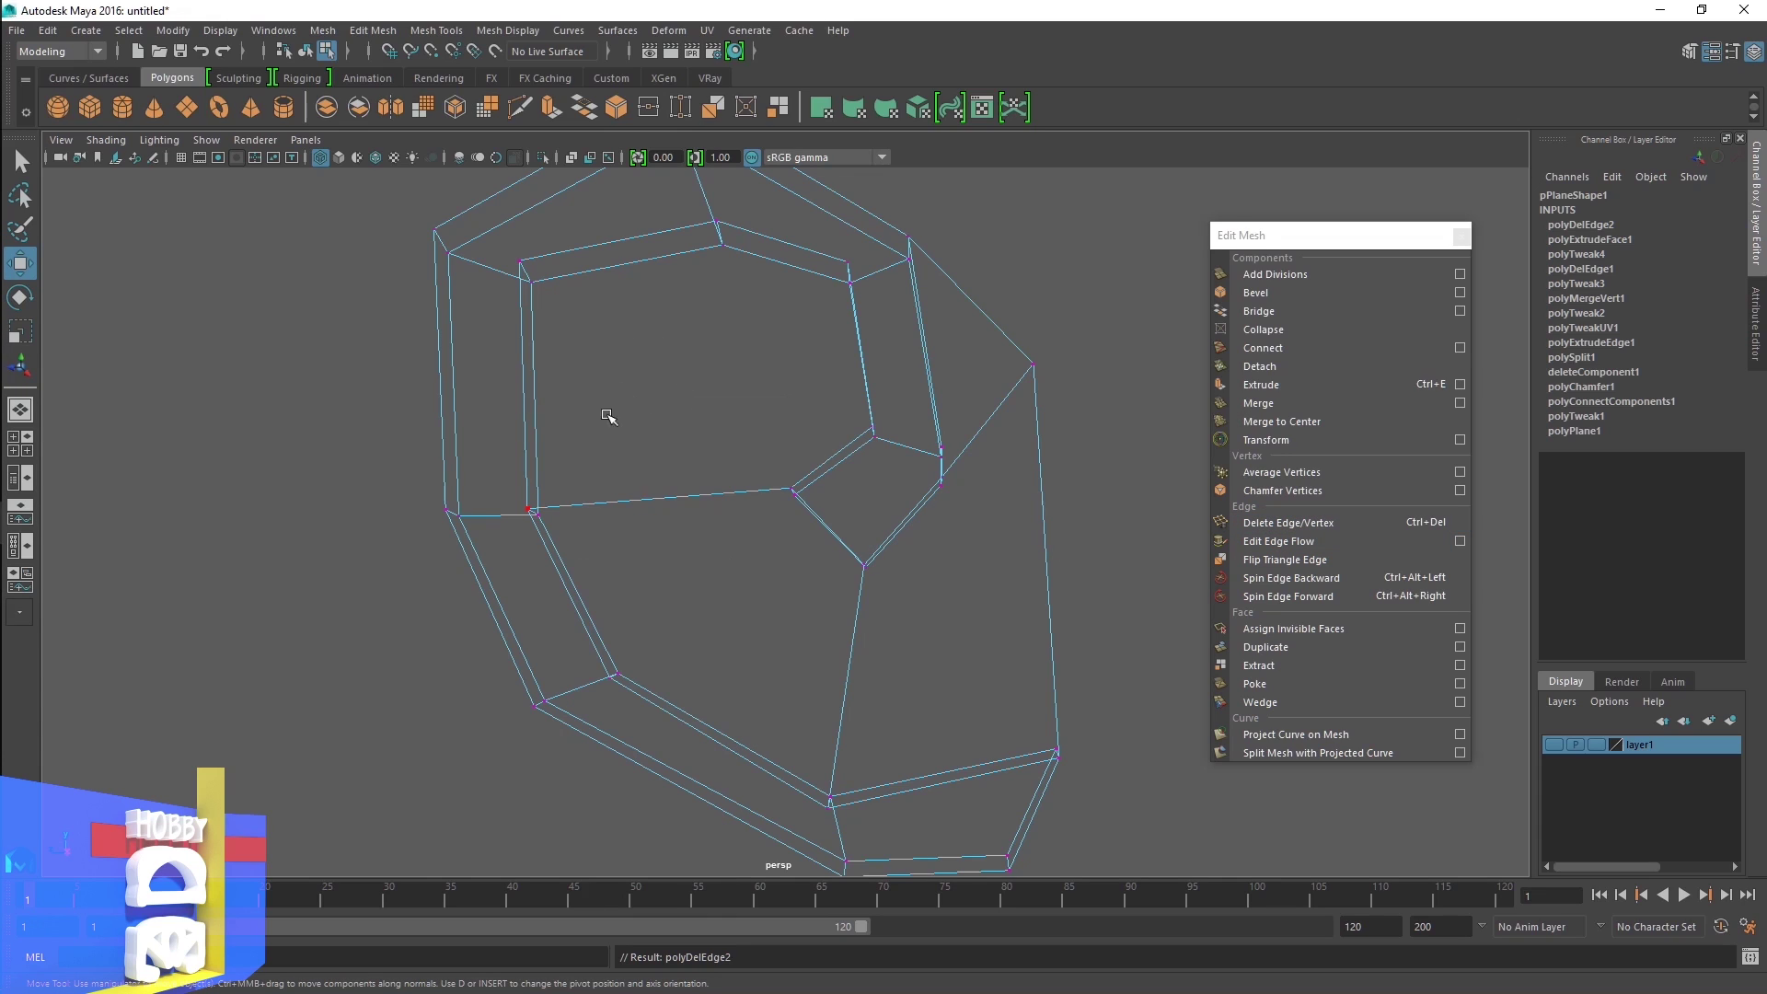
# Connect the upper-left corner vertex to an inner vertex with a new edge, then view shaded
pyautogui.click(533, 299)
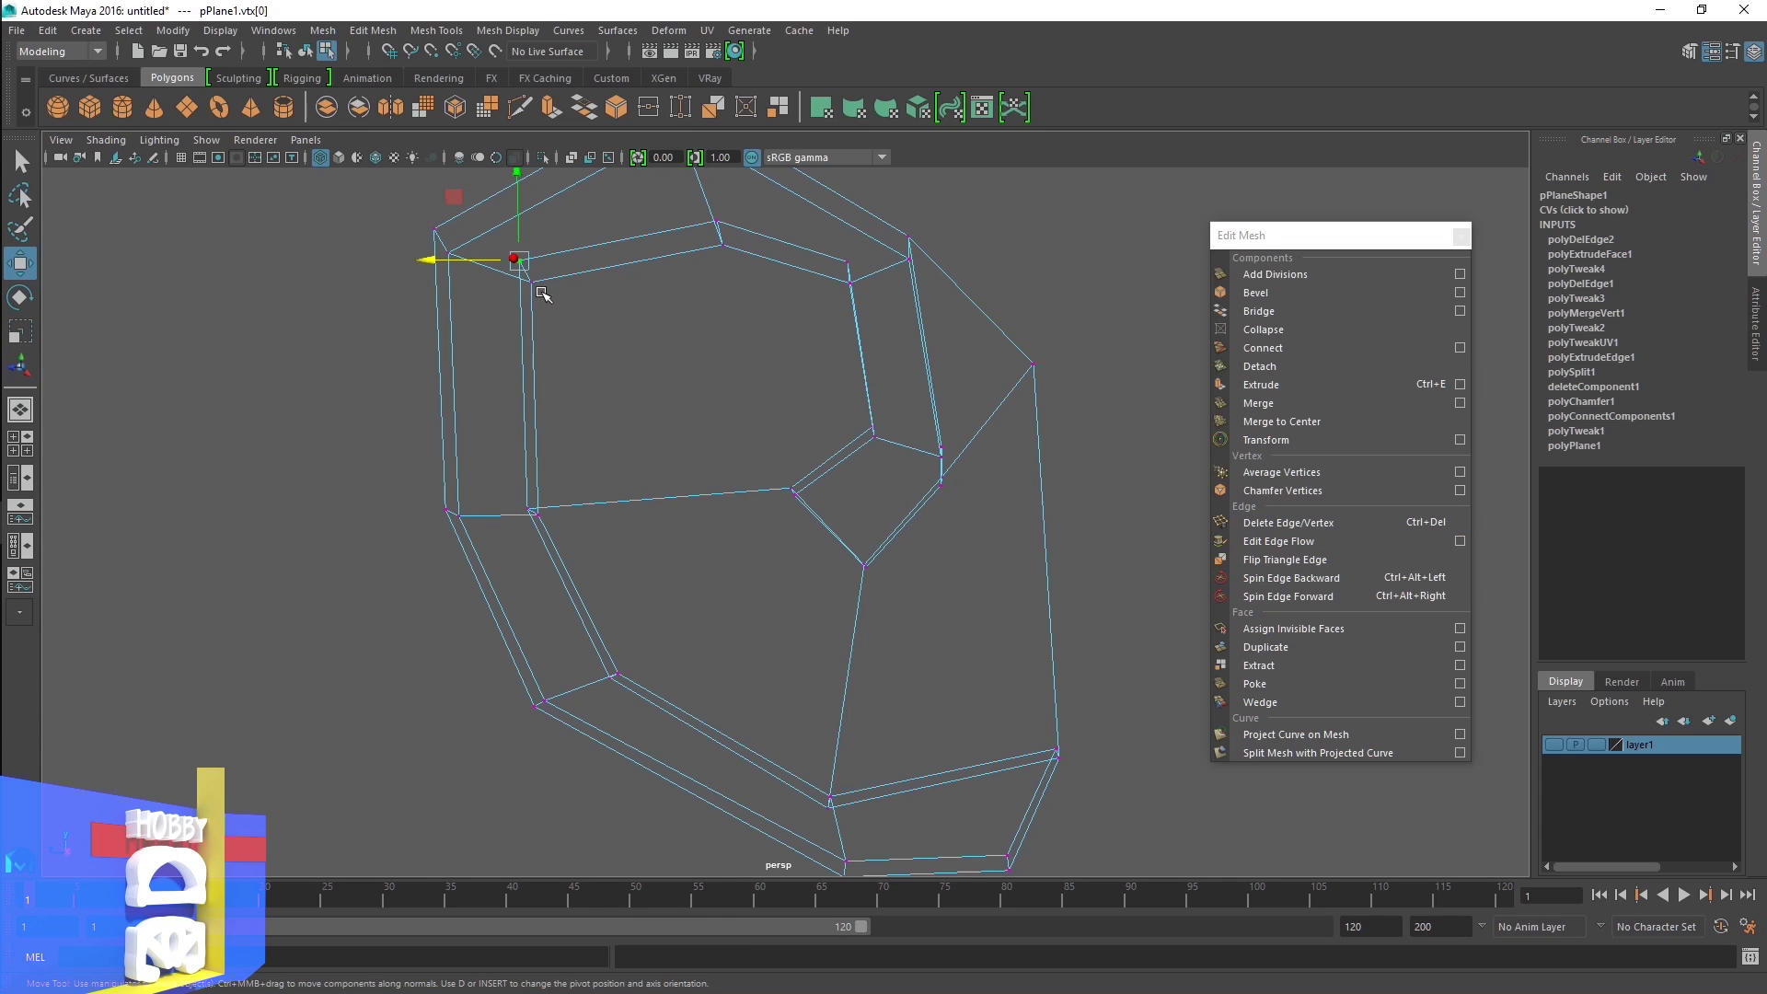
pyautogui.keyDown('alt'); pyautogui.moveTo(566, 329); pyautogui.dragTo(636, 373); pyautogui.keyUp('alt')
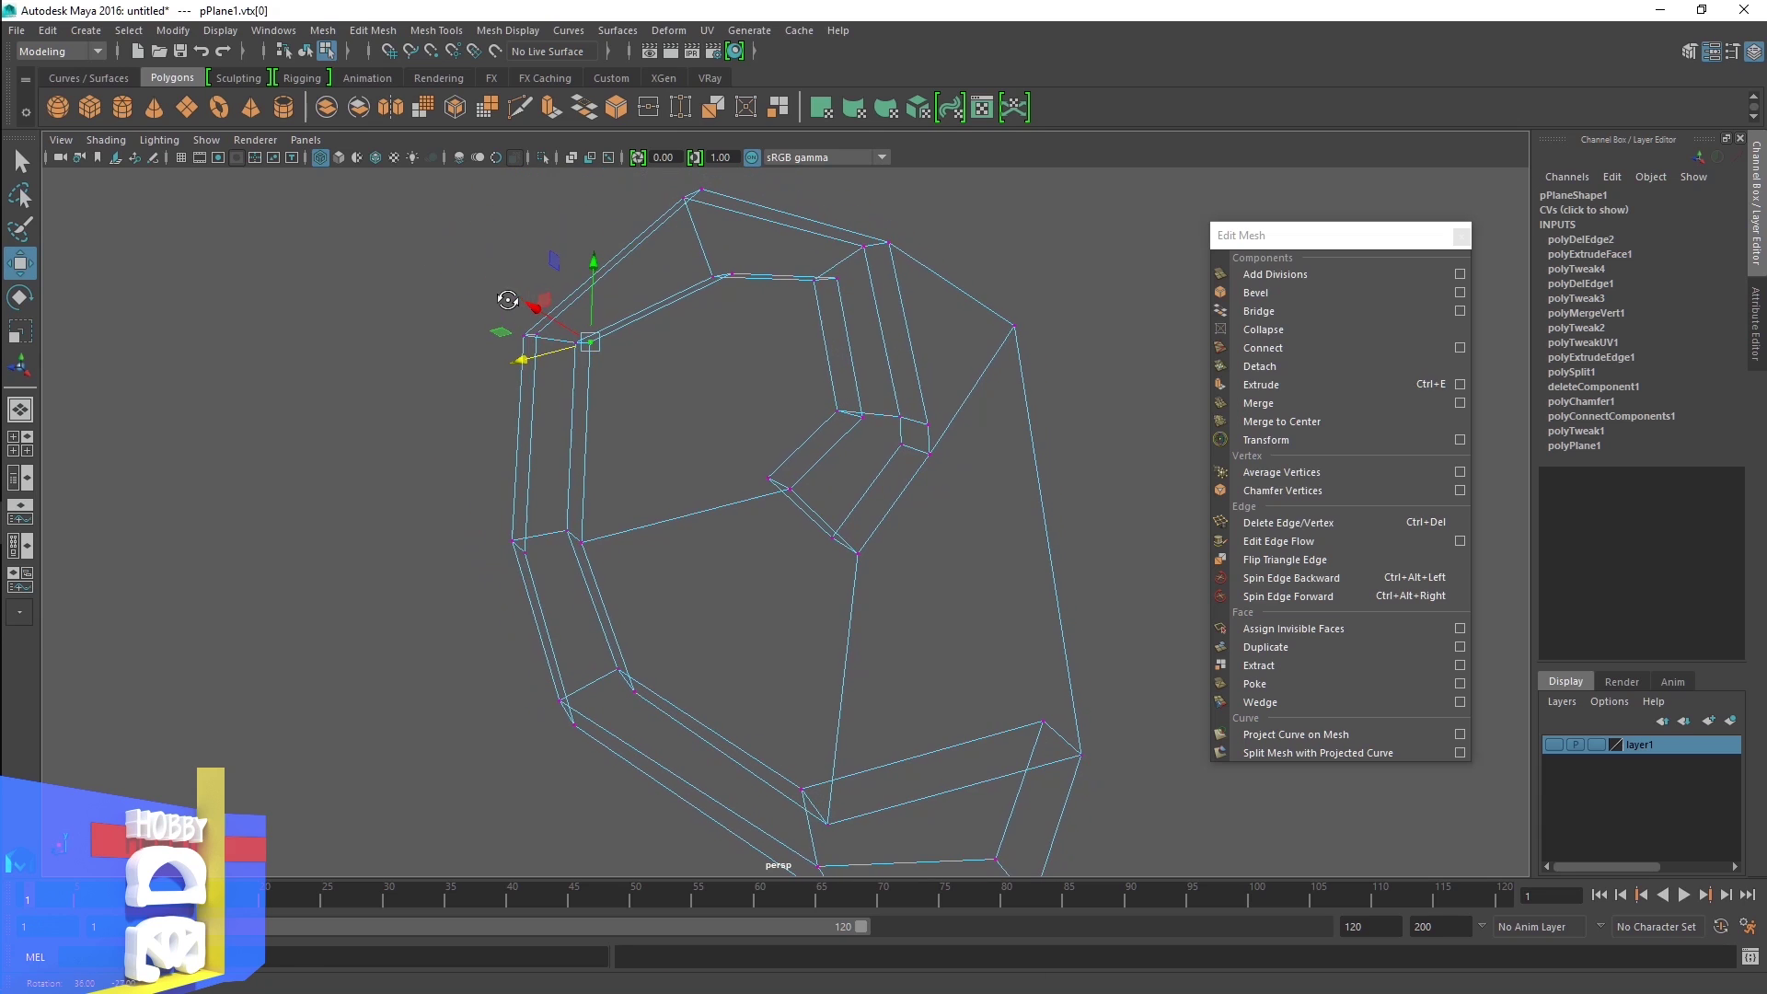
pyautogui.keyDown('alt'); pyautogui.moveTo(635, 373); pyautogui.dragTo(643, 347); pyautogui.keyUp('alt')
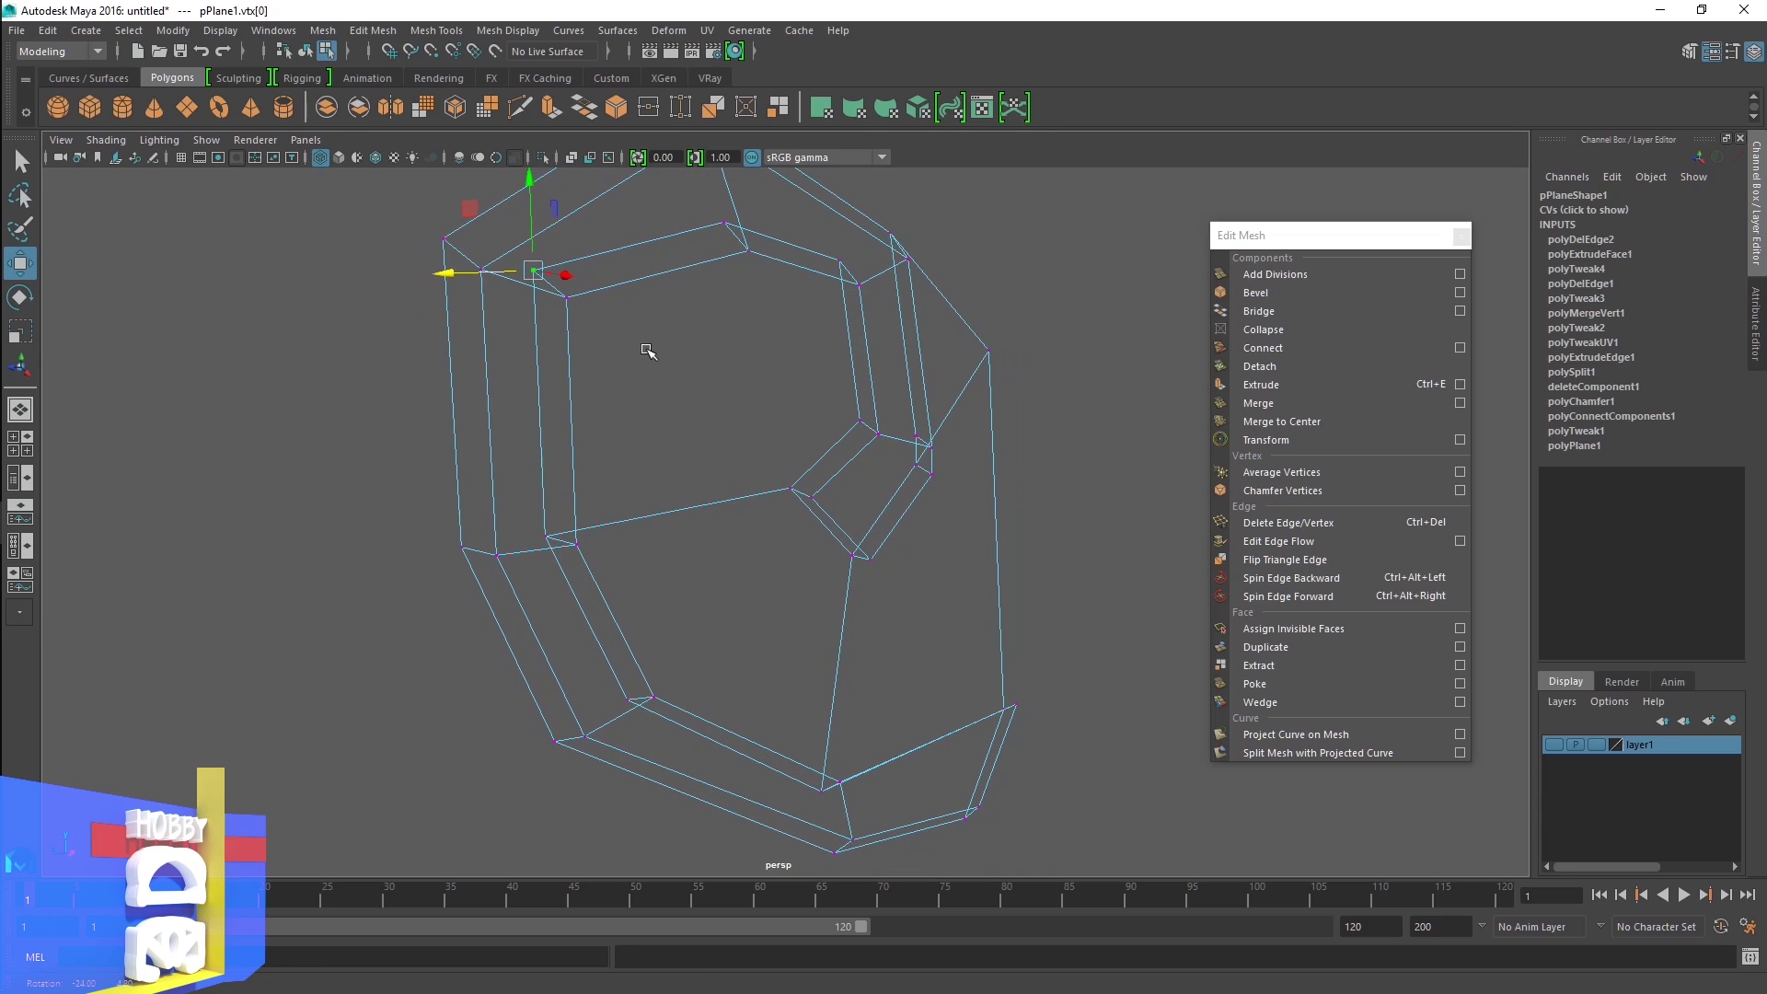
pyautogui.keyDown('shift'); pyautogui.click(800, 404); pyautogui.keyUp('shift')
pyautogui.keyDown('alt'); pyautogui.moveTo(763, 439); pyautogui.dragTo(683, 407); pyautogui.keyUp('alt')
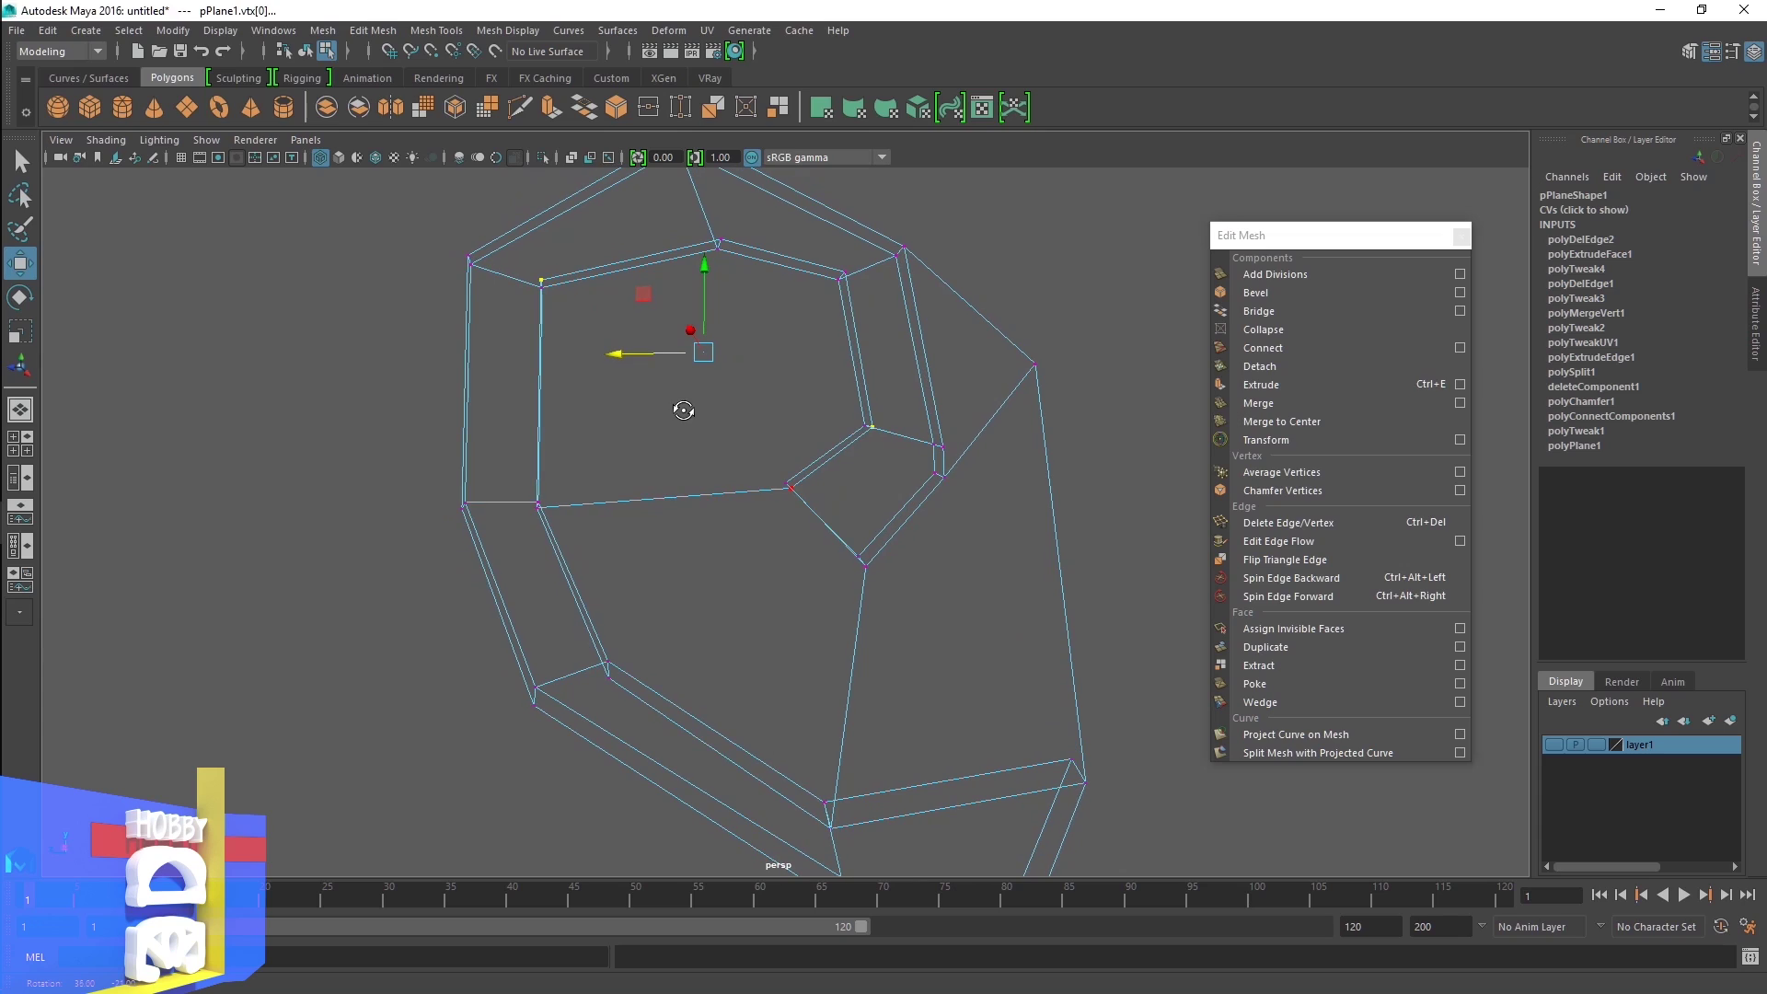
pyautogui.click(1311, 343)
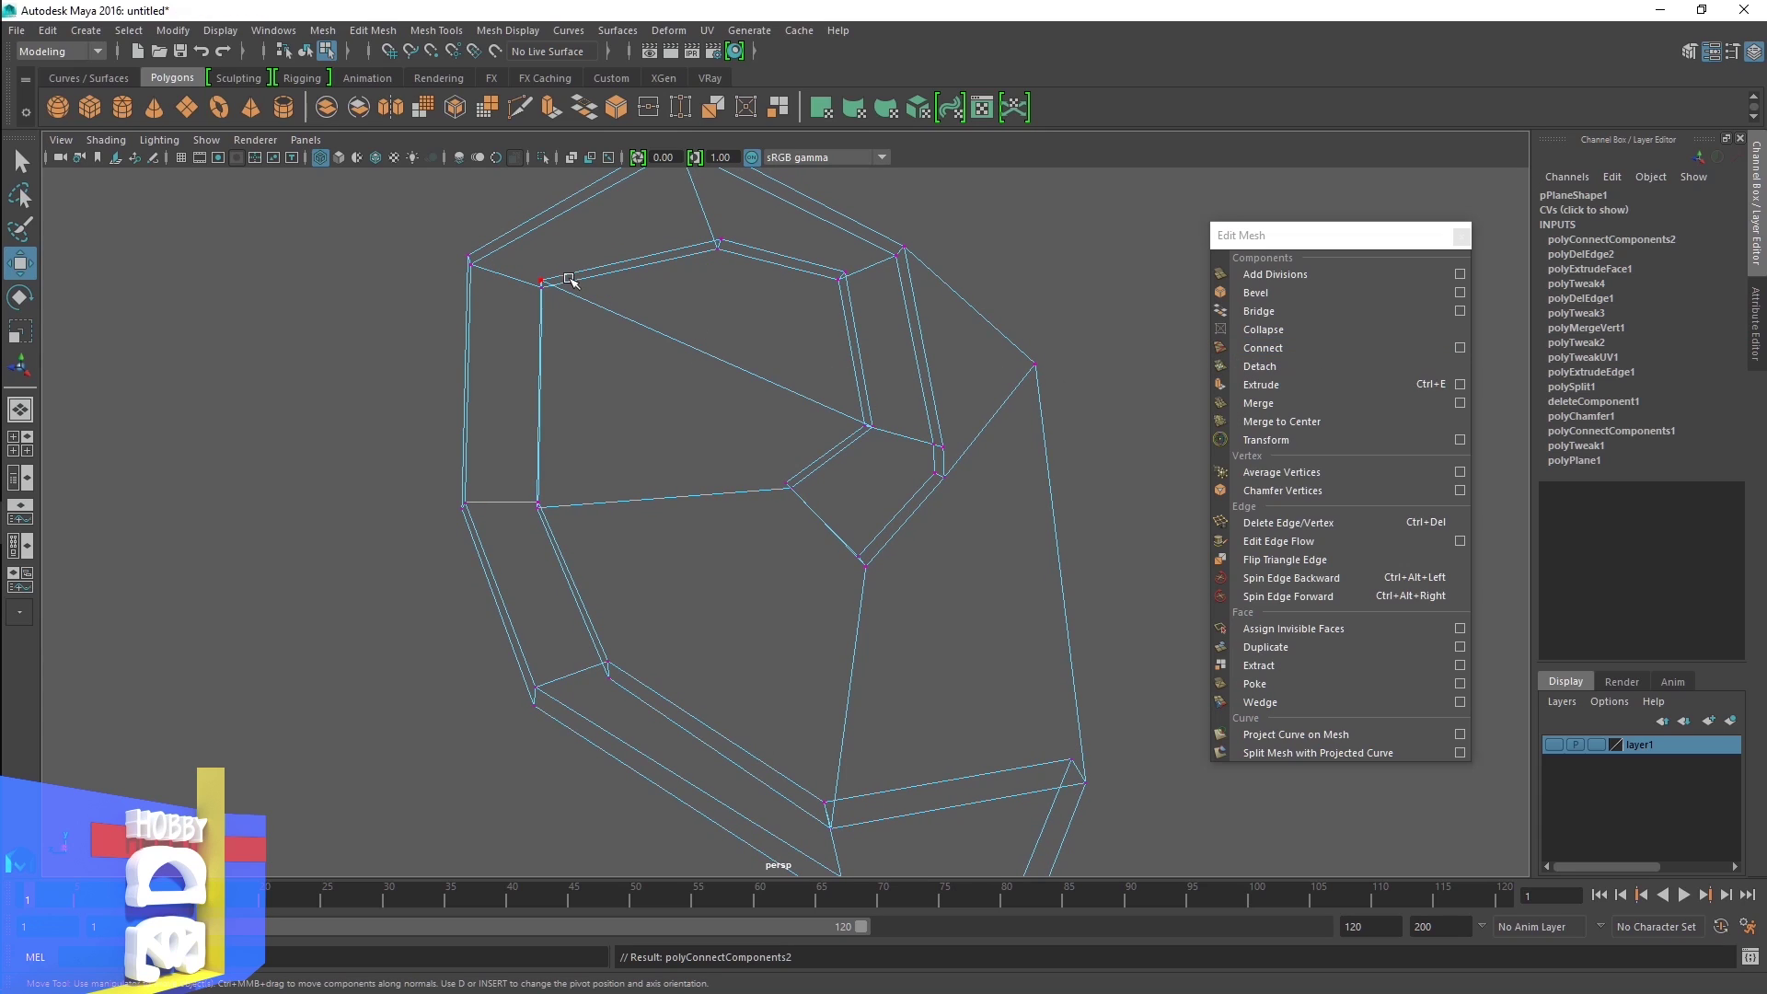
pyautogui.click(337, 158)
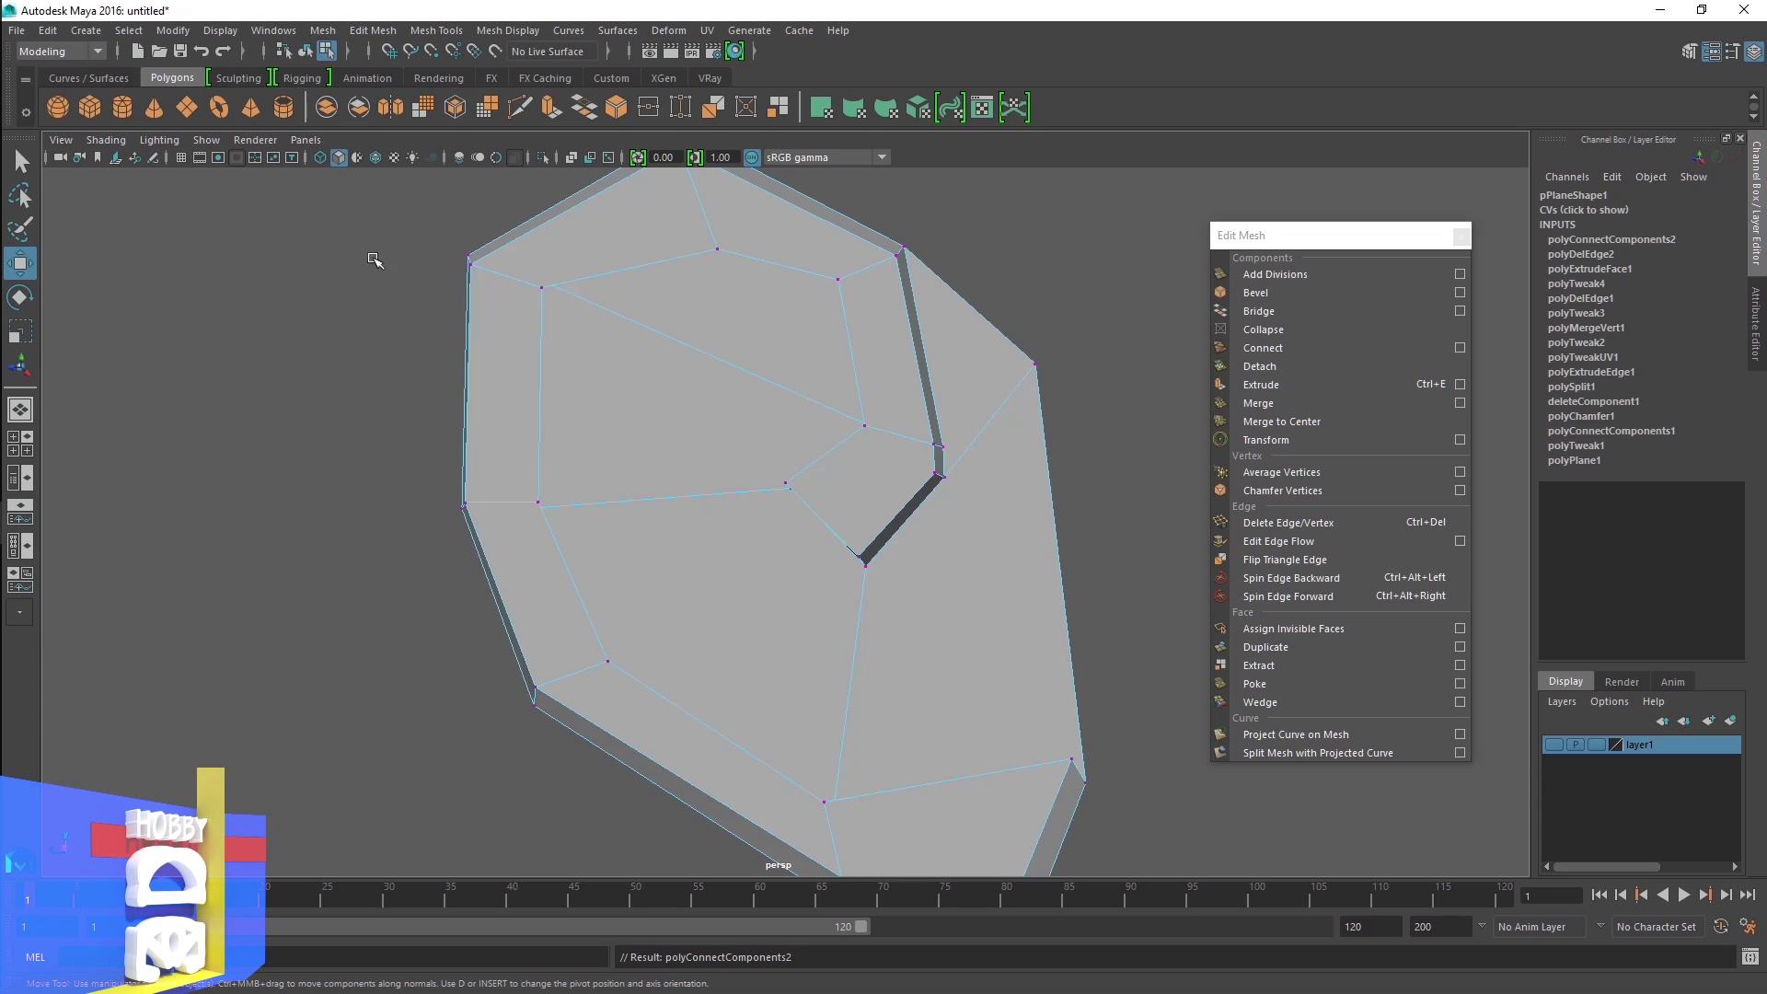
pyautogui.moveTo(672, 451)
pyautogui.keyDown('alt'); pyautogui.mouseDown()
pyautogui.moveTo(683, 435)
pyautogui.moveTo(738, 457)
pyautogui.moveTo(717, 444)
pyautogui.mouseUp(); pyautogui.keyUp('alt')
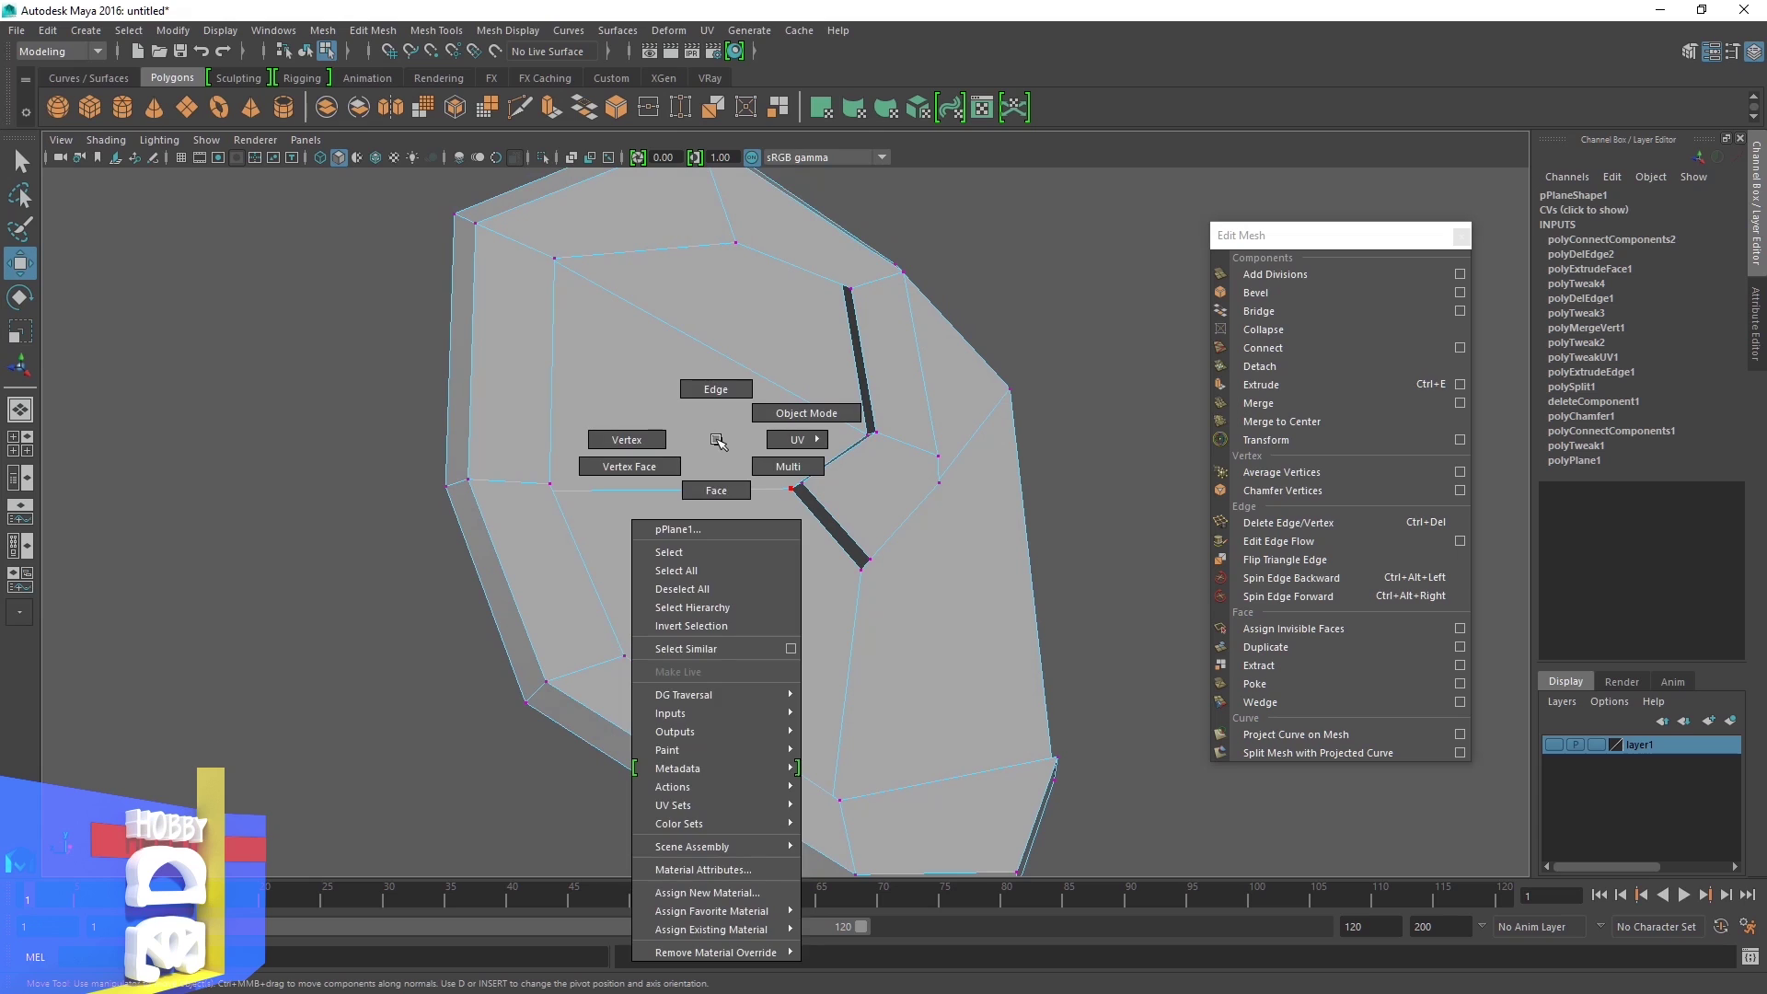
# Select the top, lower-left and right inner faces inside the rim
pyautogui.moveTo(718, 445); pyautogui.dragTo(714, 488, button='right')
pyautogui.click(721, 451)
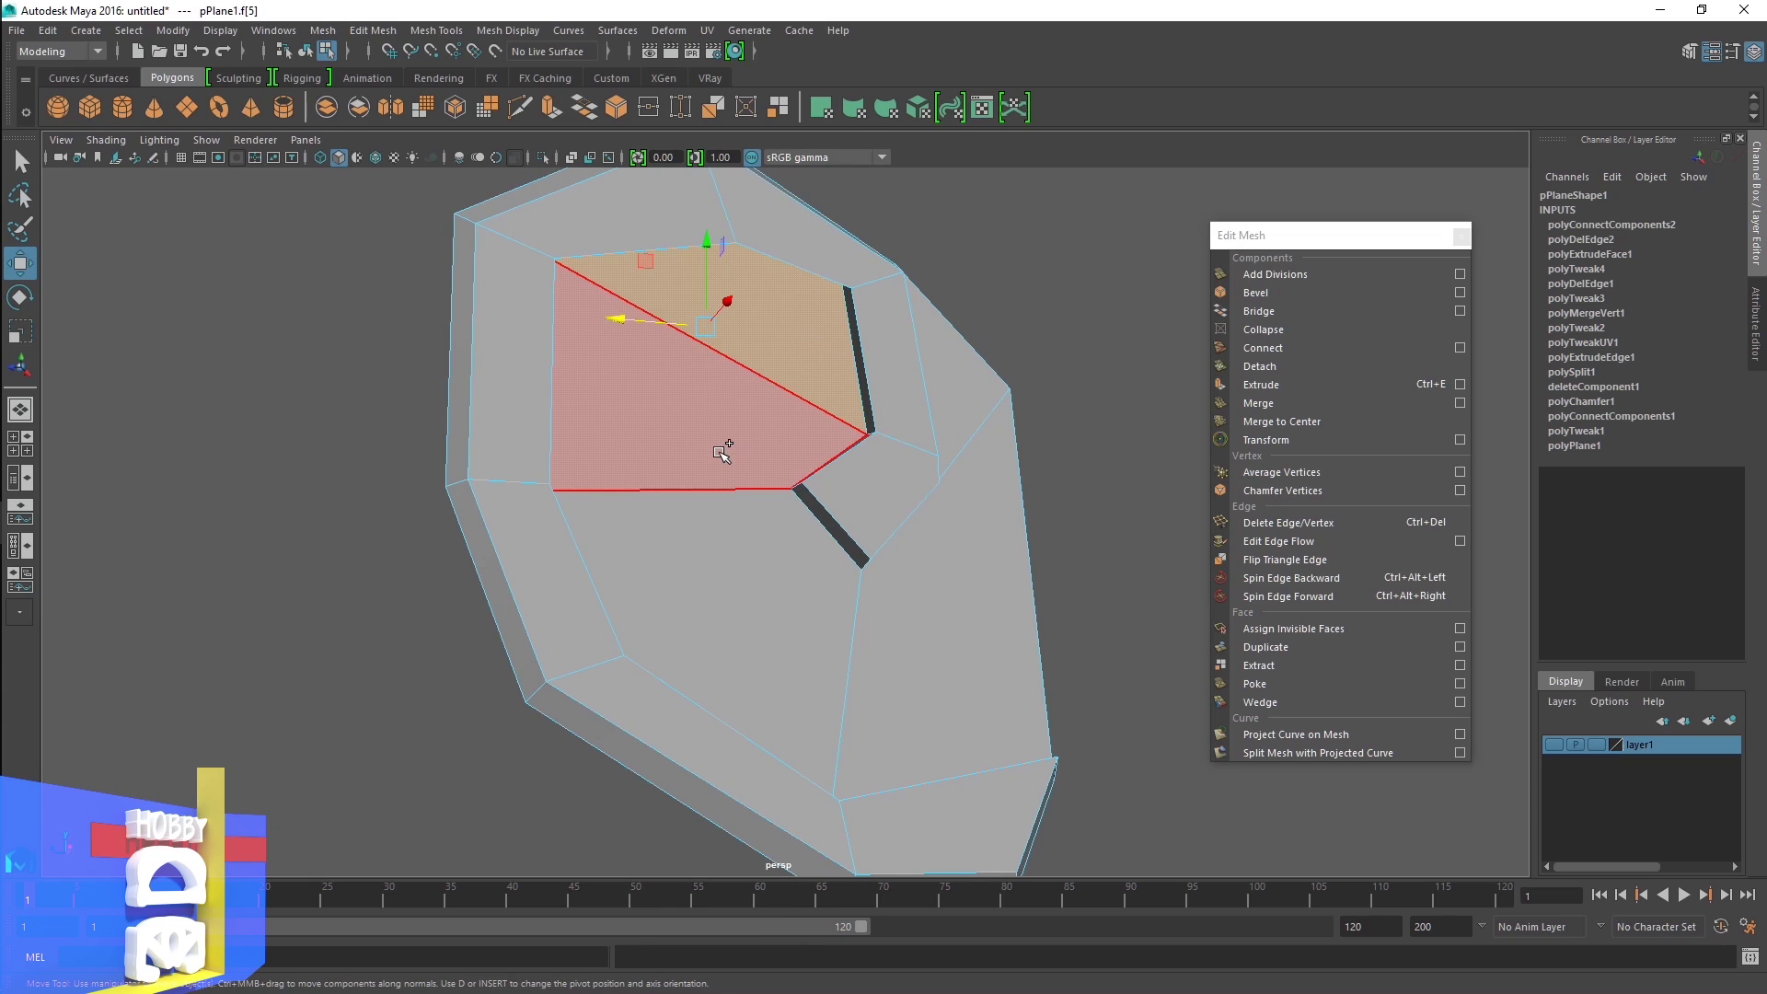
pyautogui.keyDown('shift'); pyautogui.click(727, 587); pyautogui.keyUp('shift')
pyautogui.keyDown('shift'); pyautogui.click(865, 670); pyautogui.keyUp('shift')
pyautogui.moveTo(865, 669)
pyautogui.keyDown('alt'); pyautogui.mouseDown()
pyautogui.moveTo(769, 702)
pyautogui.moveTo(788, 675)
pyautogui.mouseUp(); pyautogui.keyUp('alt')
pyautogui.keyDown('shift'); pyautogui.click(678, 580); pyautogui.keyUp('shift')
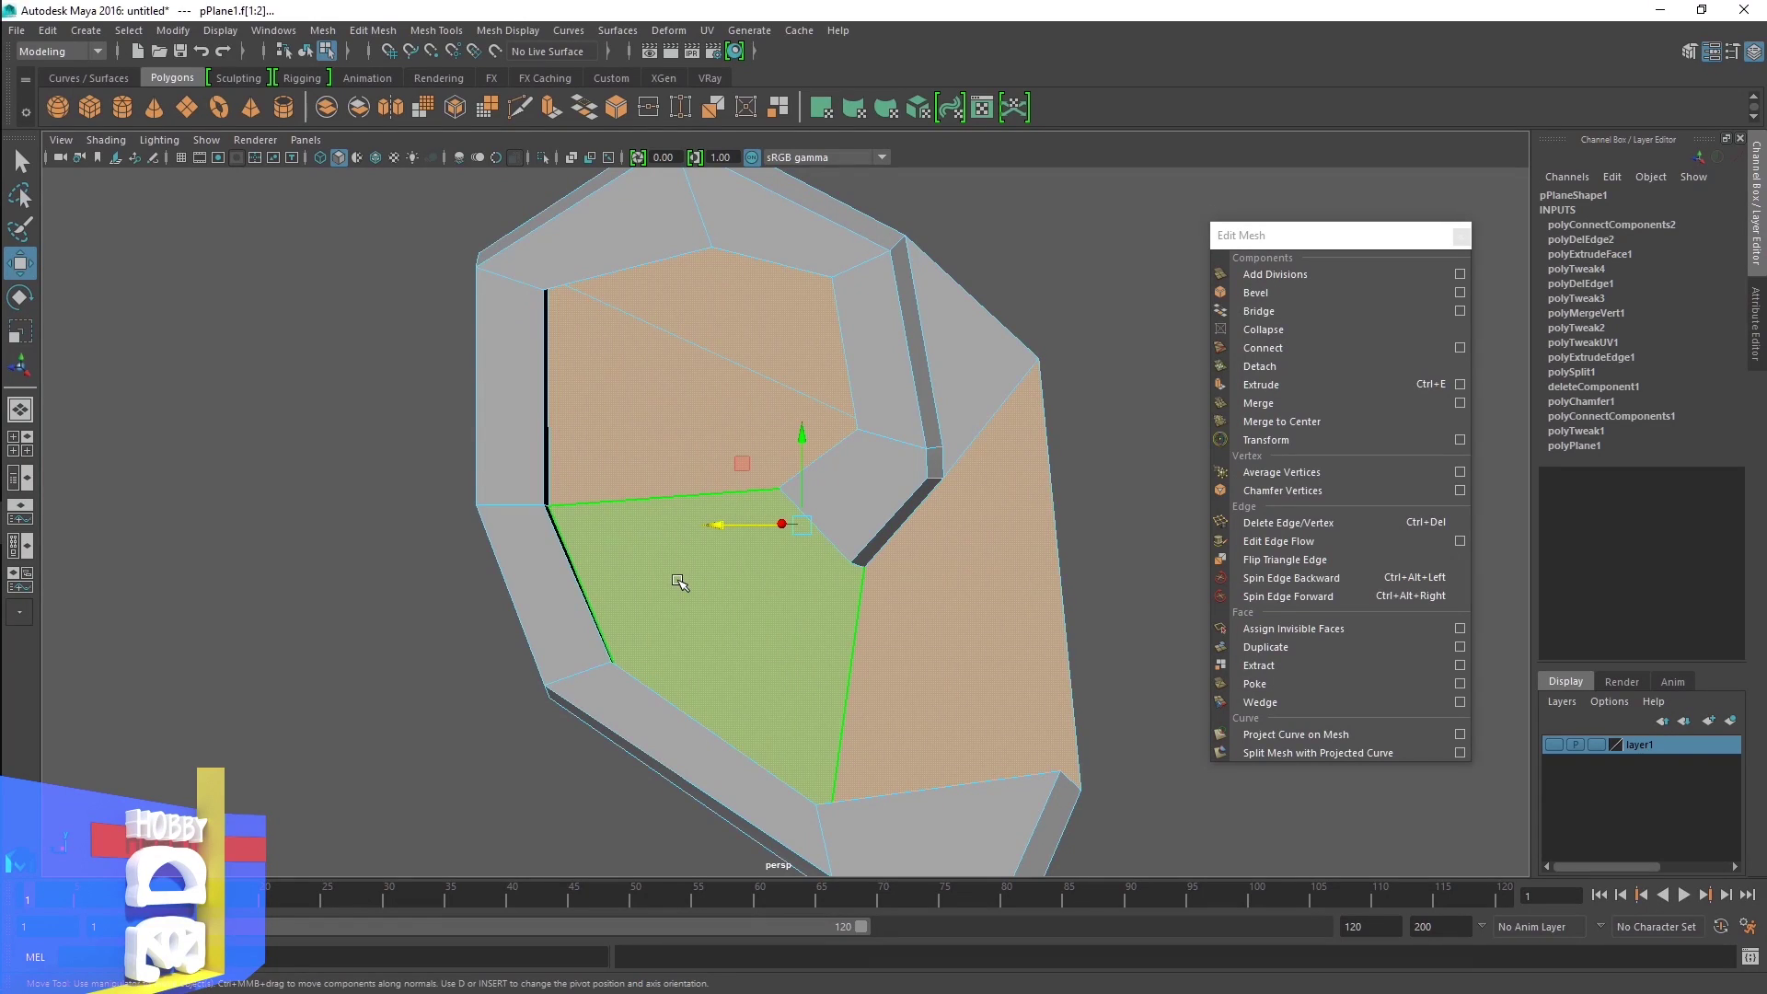
pyautogui.moveTo(679, 580)
pyautogui.keyDown('alt'); pyautogui.mouseDown()
pyautogui.moveTo(746, 550)
pyautogui.moveTo(734, 541)
pyautogui.moveTo(777, 544)
pyautogui.moveTo(746, 549)
pyautogui.moveTo(721, 524)
pyautogui.moveTo(731, 536)
pyautogui.mouseUp(); pyautogui.keyUp('alt')
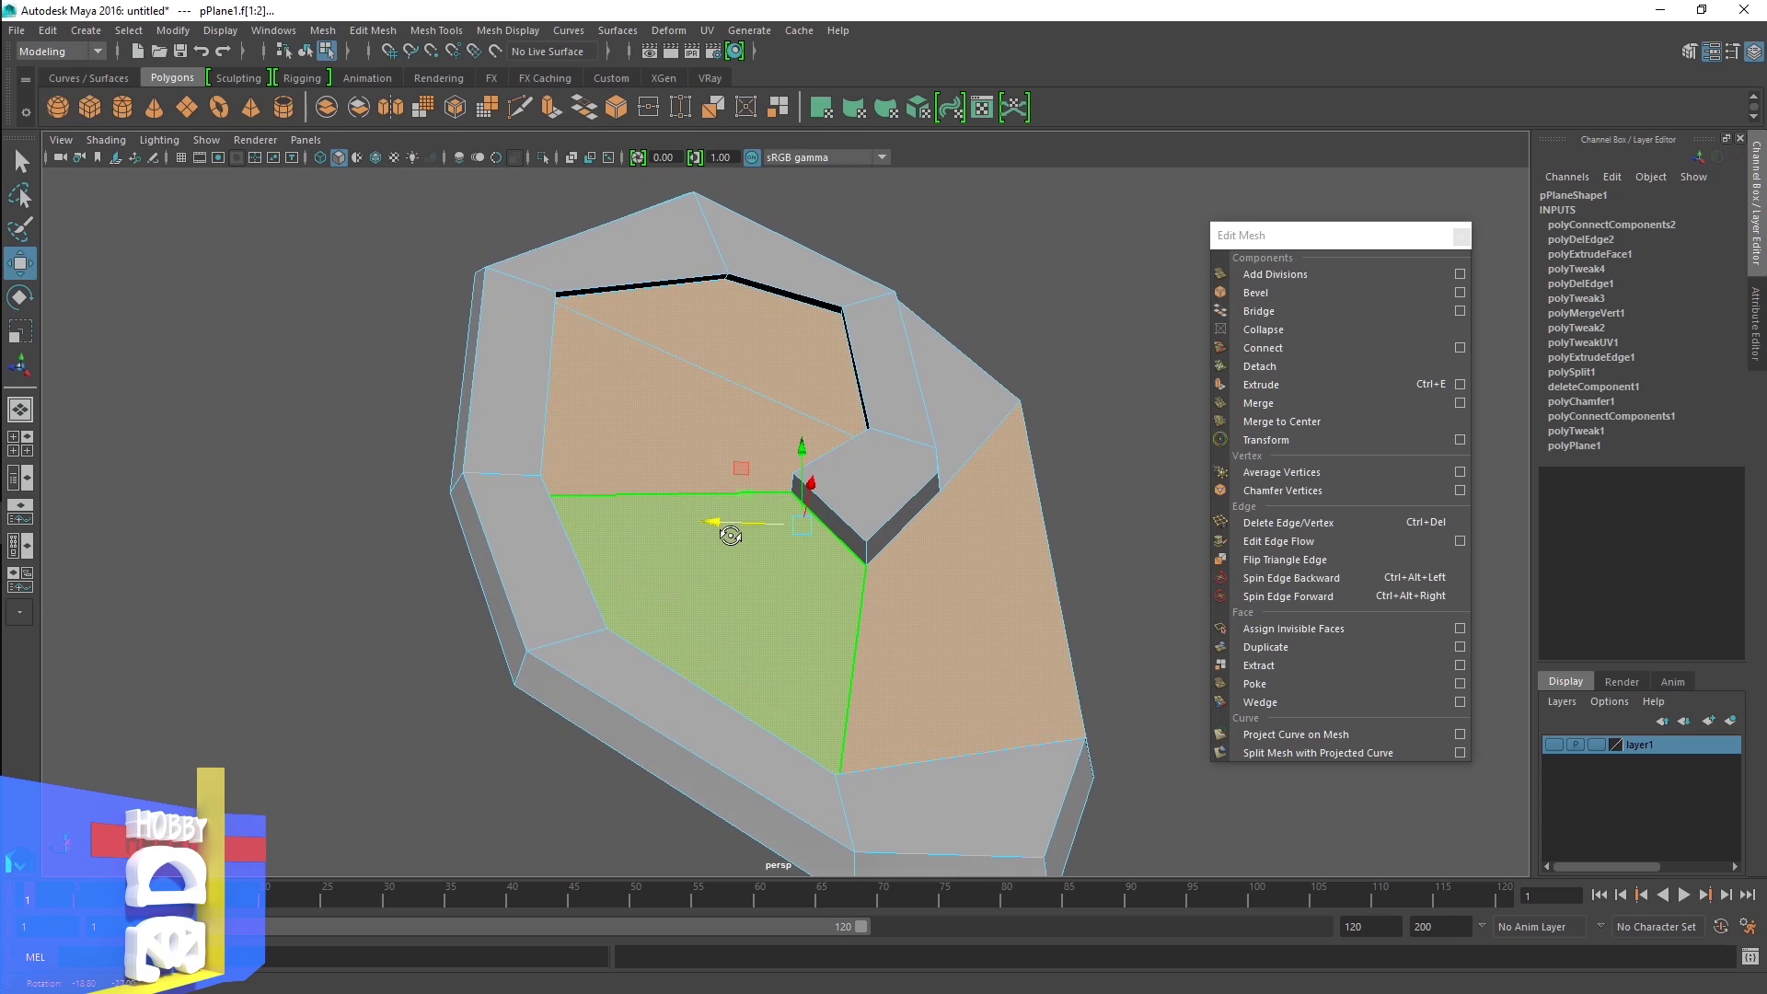
pyautogui.rightClick(645, 430)
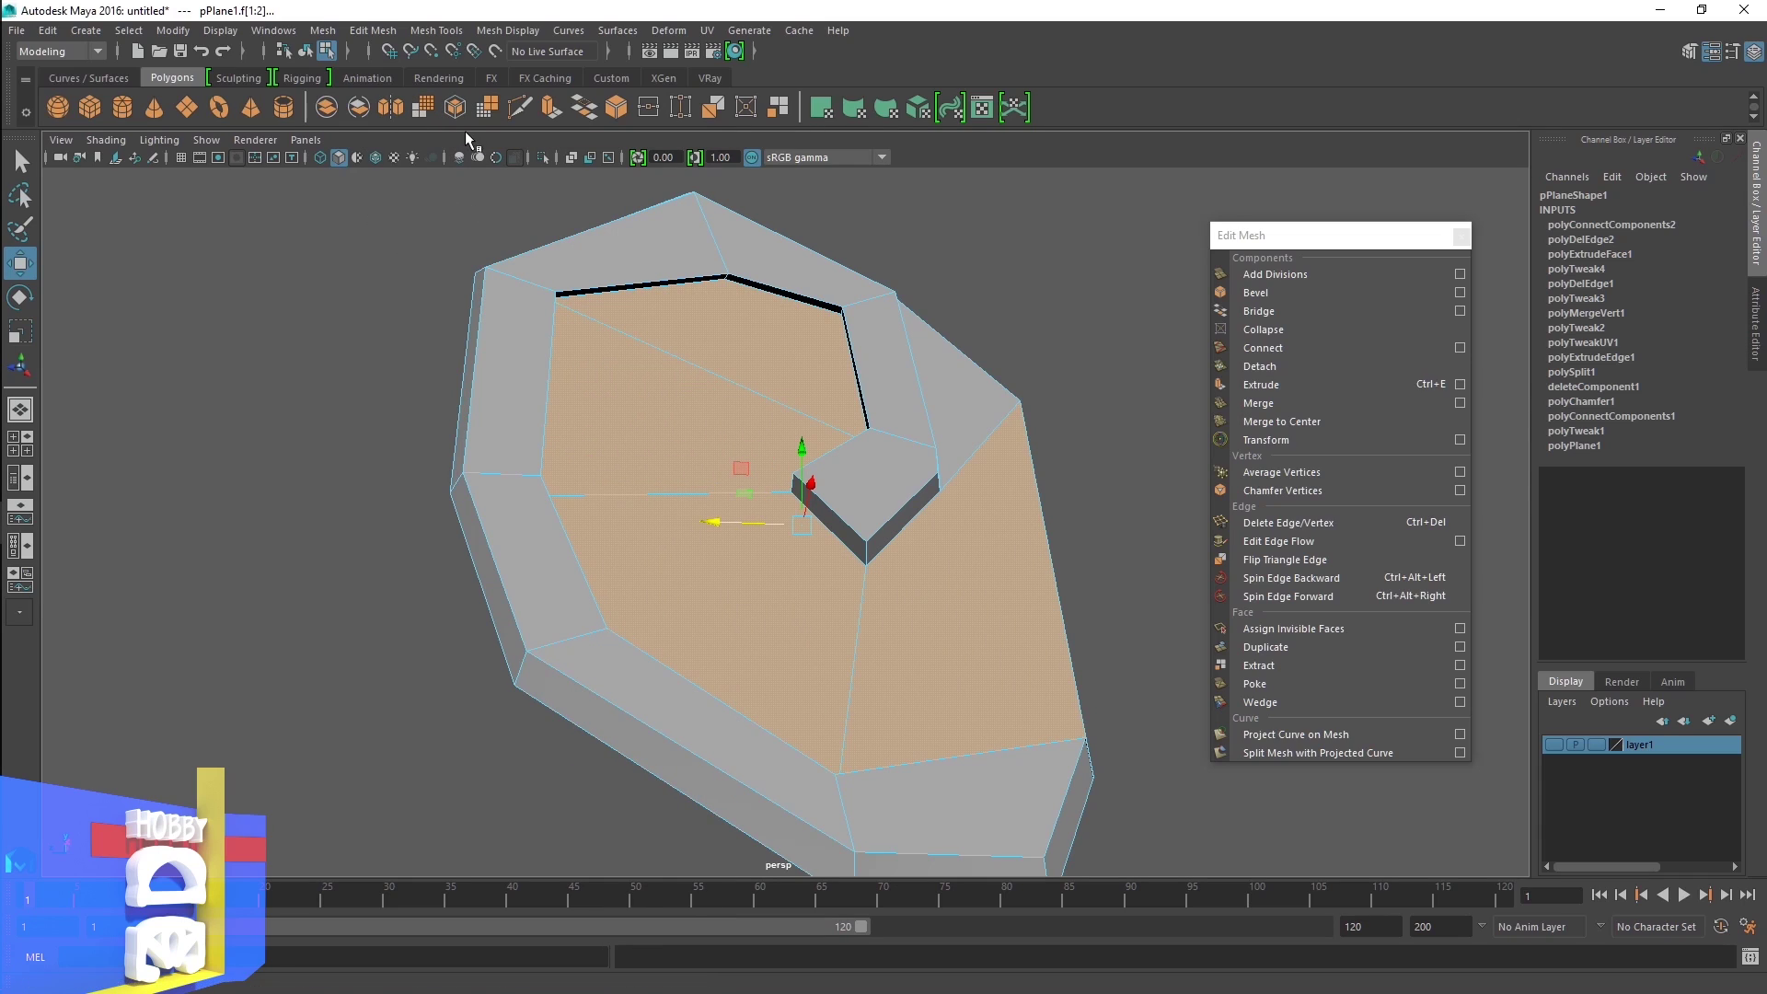
# Extrude the inner faces with 1 division to -0.345 depth, scaled down to 0.917
pyautogui.click(538, 113)
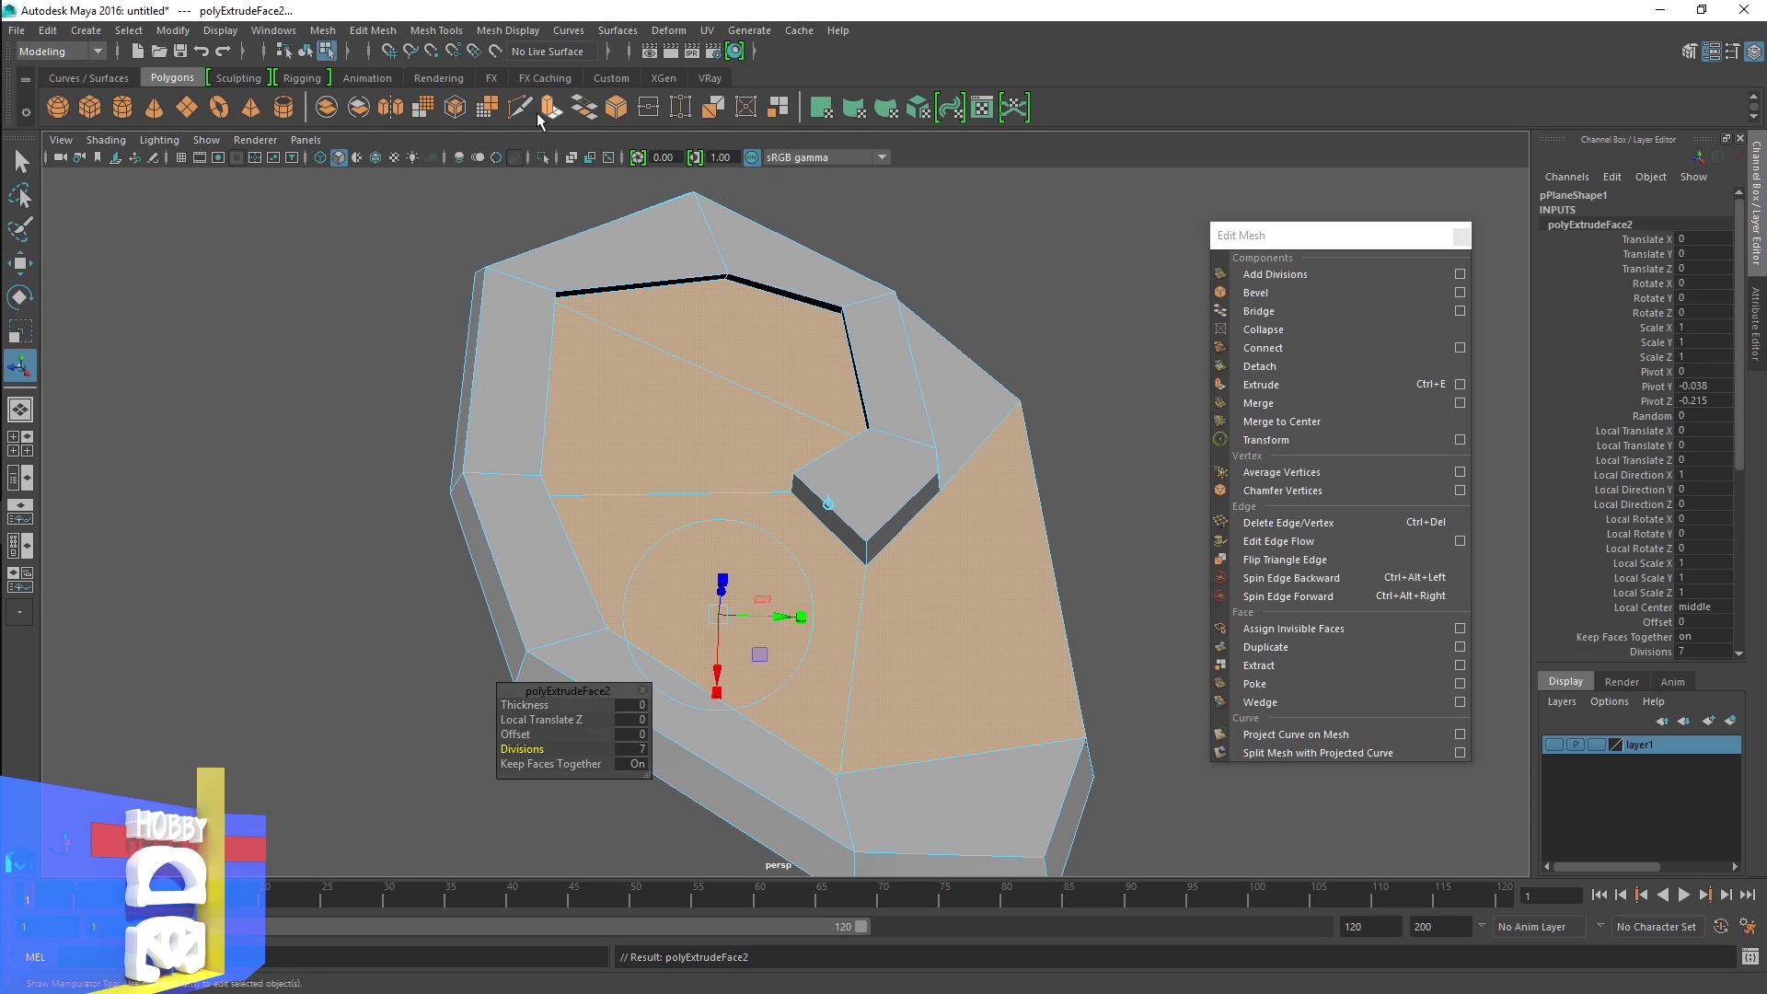
pyautogui.moveTo(644, 626)
pyautogui.keyDown('alt'); pyautogui.mouseDown()
pyautogui.moveTo(727, 624)
pyautogui.moveTo(654, 659)
pyautogui.mouseUp(); pyautogui.keyUp('alt')
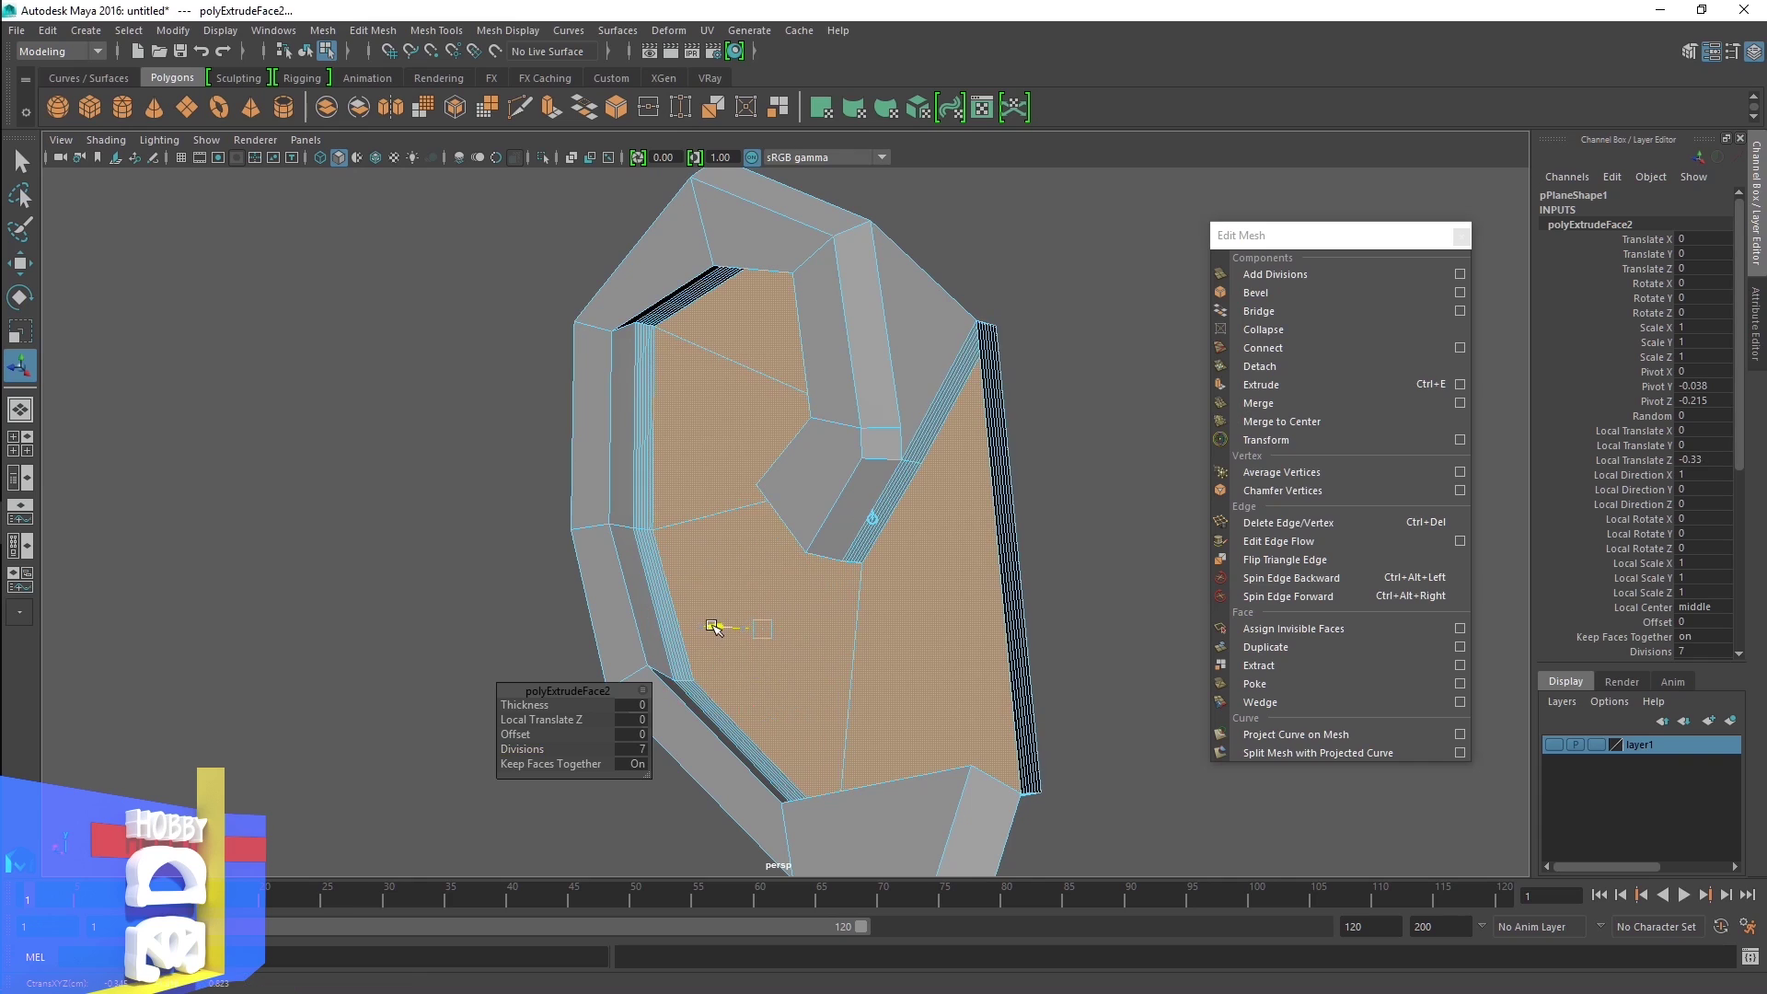
pyautogui.click(522, 748)
pyautogui.moveTo(533, 749); pyautogui.dragTo(383, 777, button='middle')
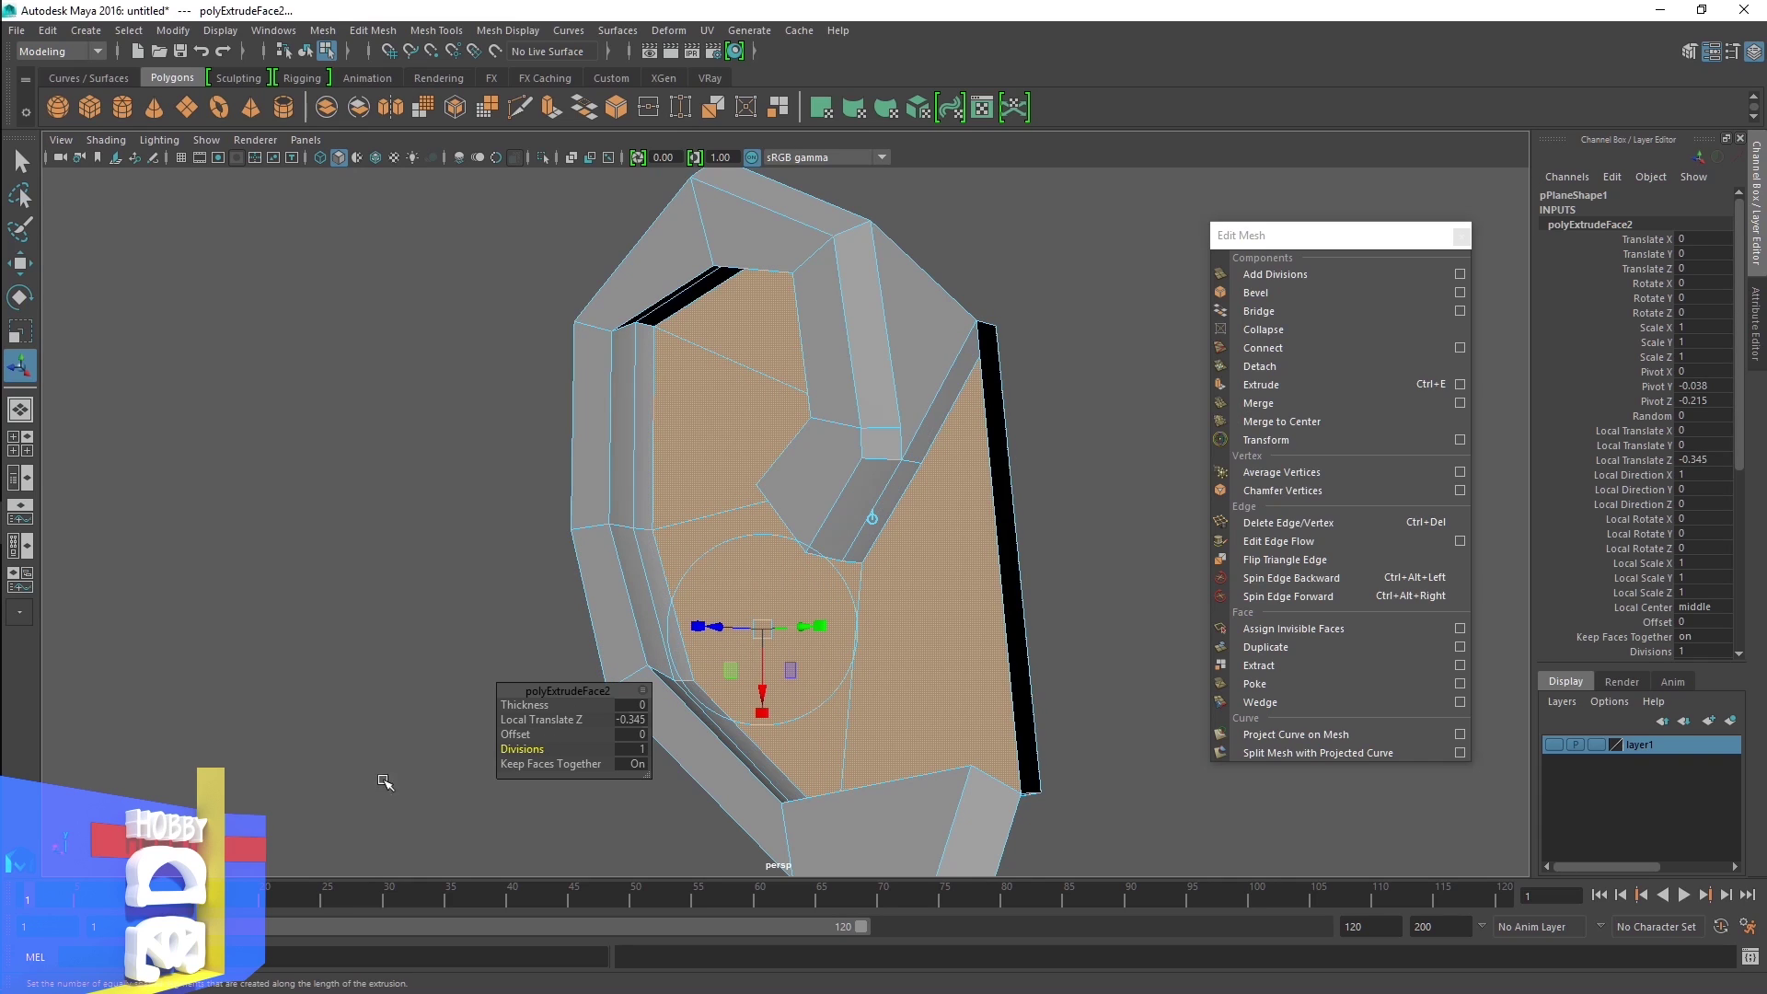
pyautogui.keyDown('alt'); pyautogui.moveTo(592, 518); pyautogui.dragTo(797, 608); pyautogui.keyUp('alt')
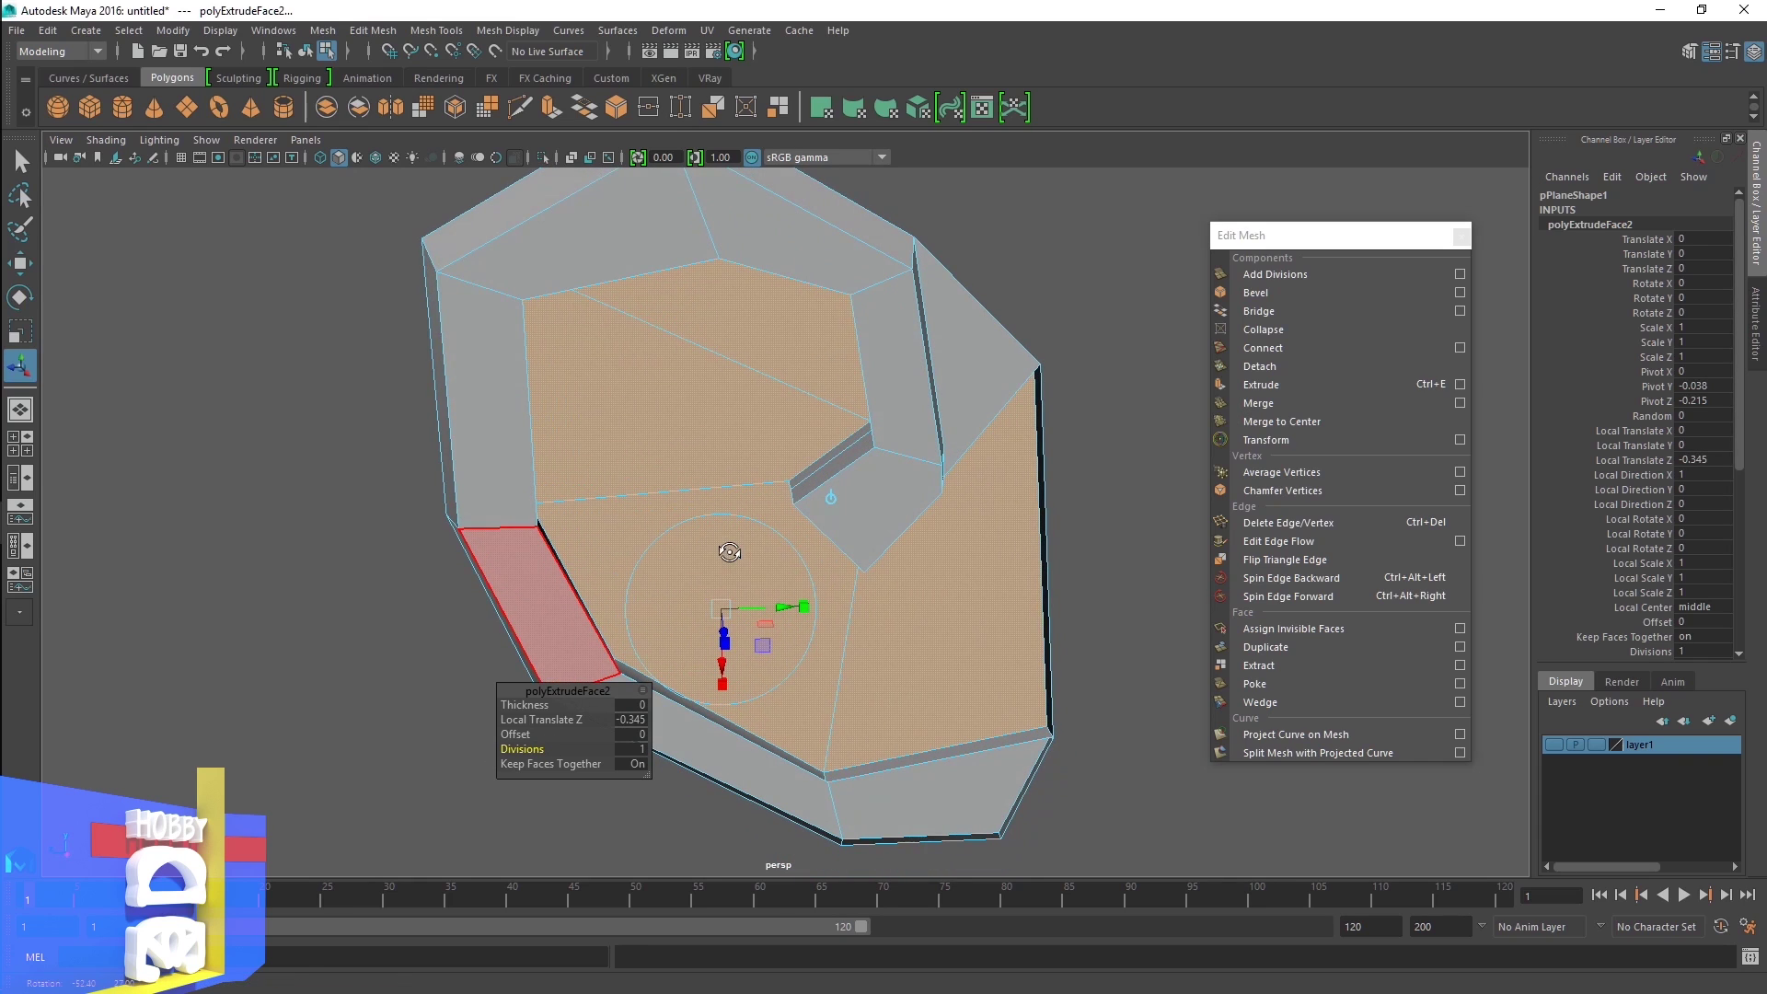
pyautogui.click(813, 612)
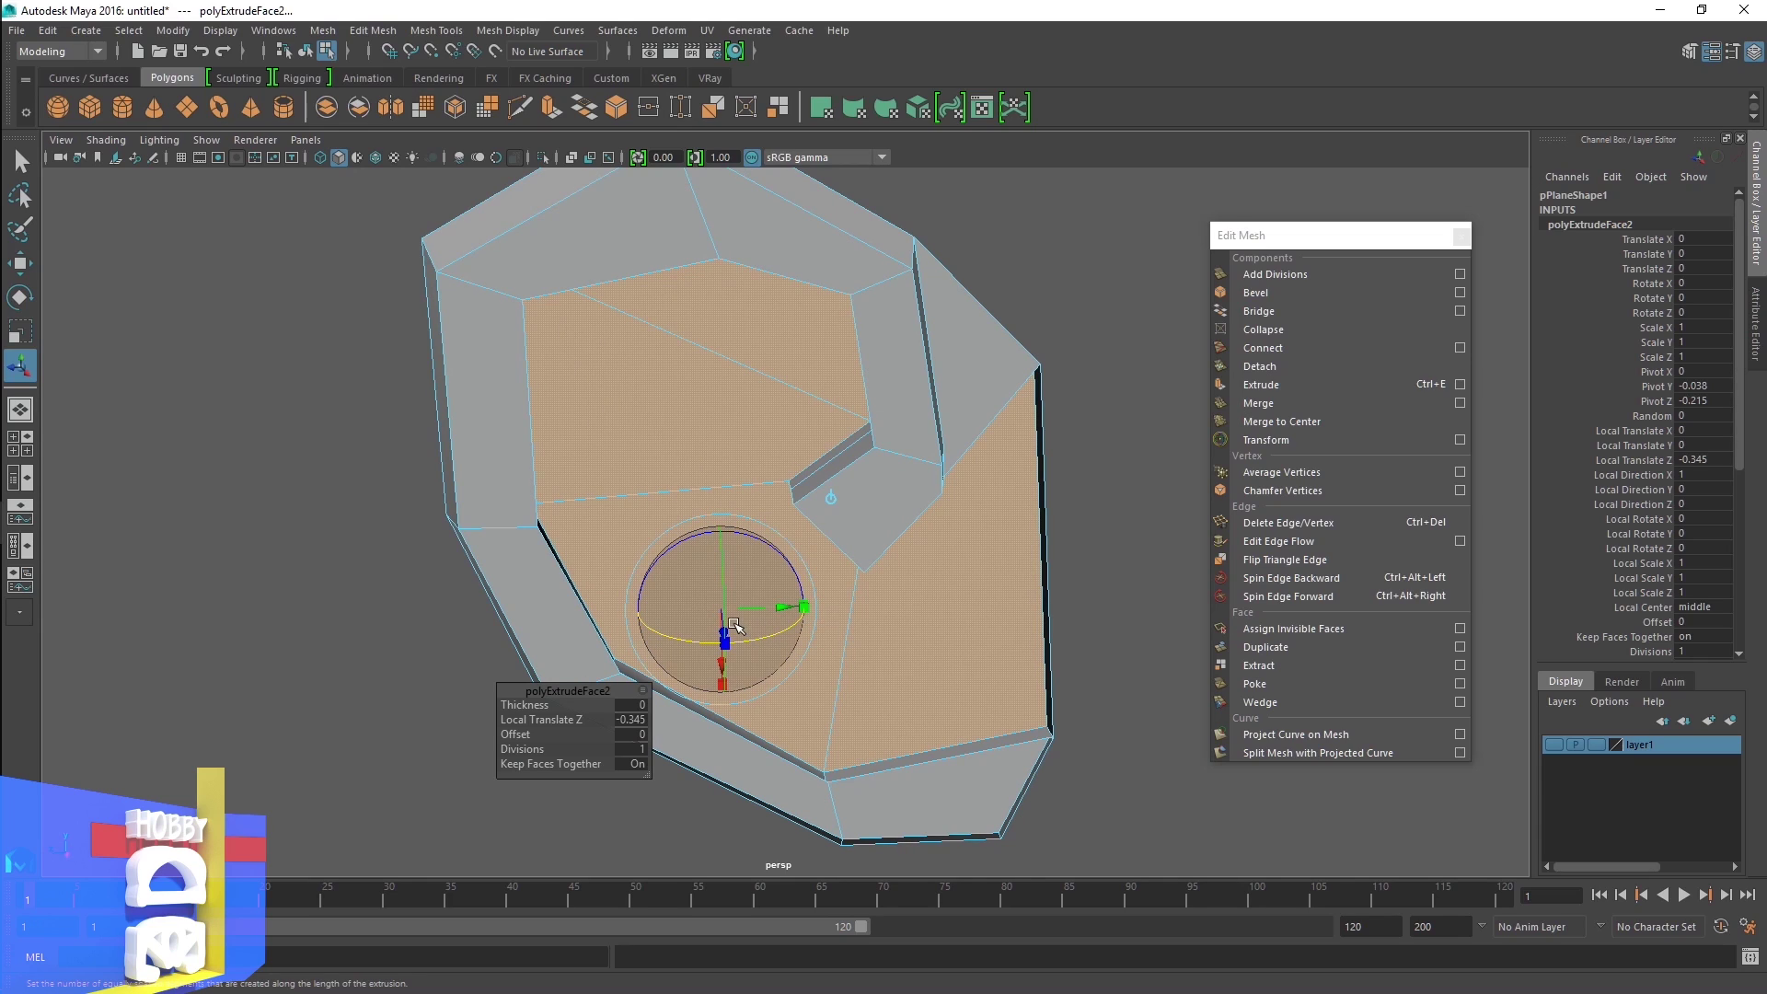
pyautogui.keyDown('alt'); pyautogui.moveTo(734, 626); pyautogui.dragTo(803, 619); pyautogui.keyUp('alt')
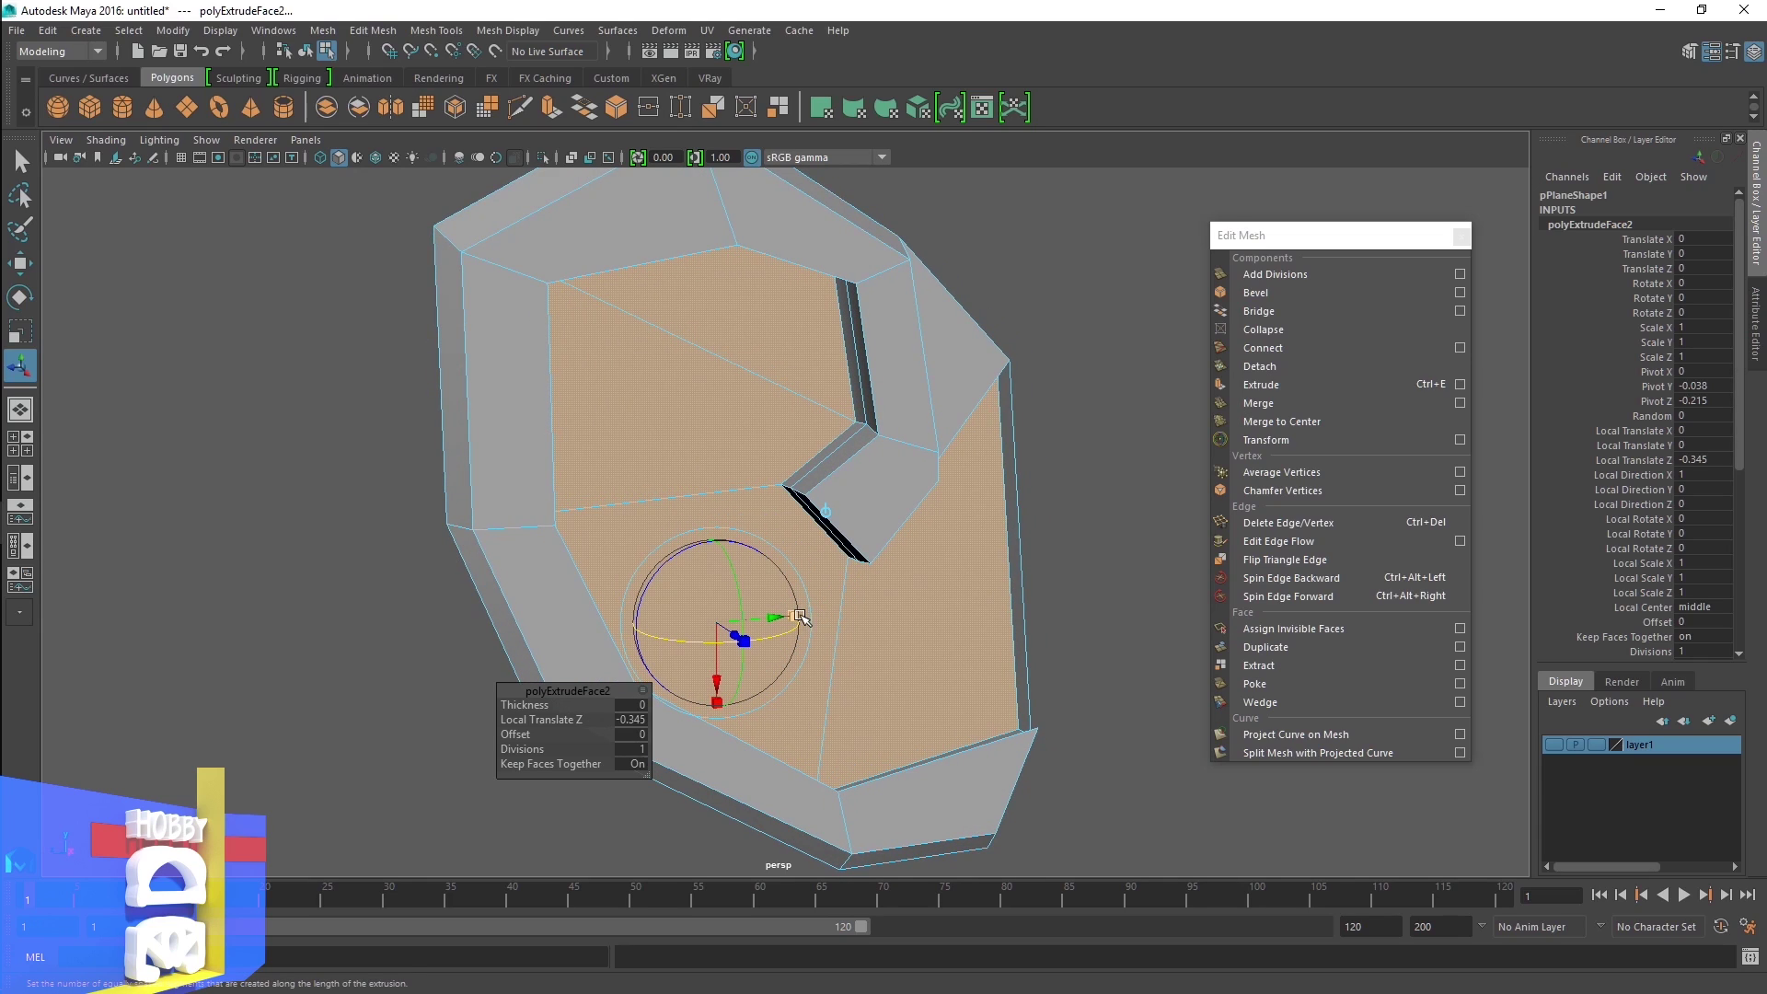
pyautogui.click(797, 616)
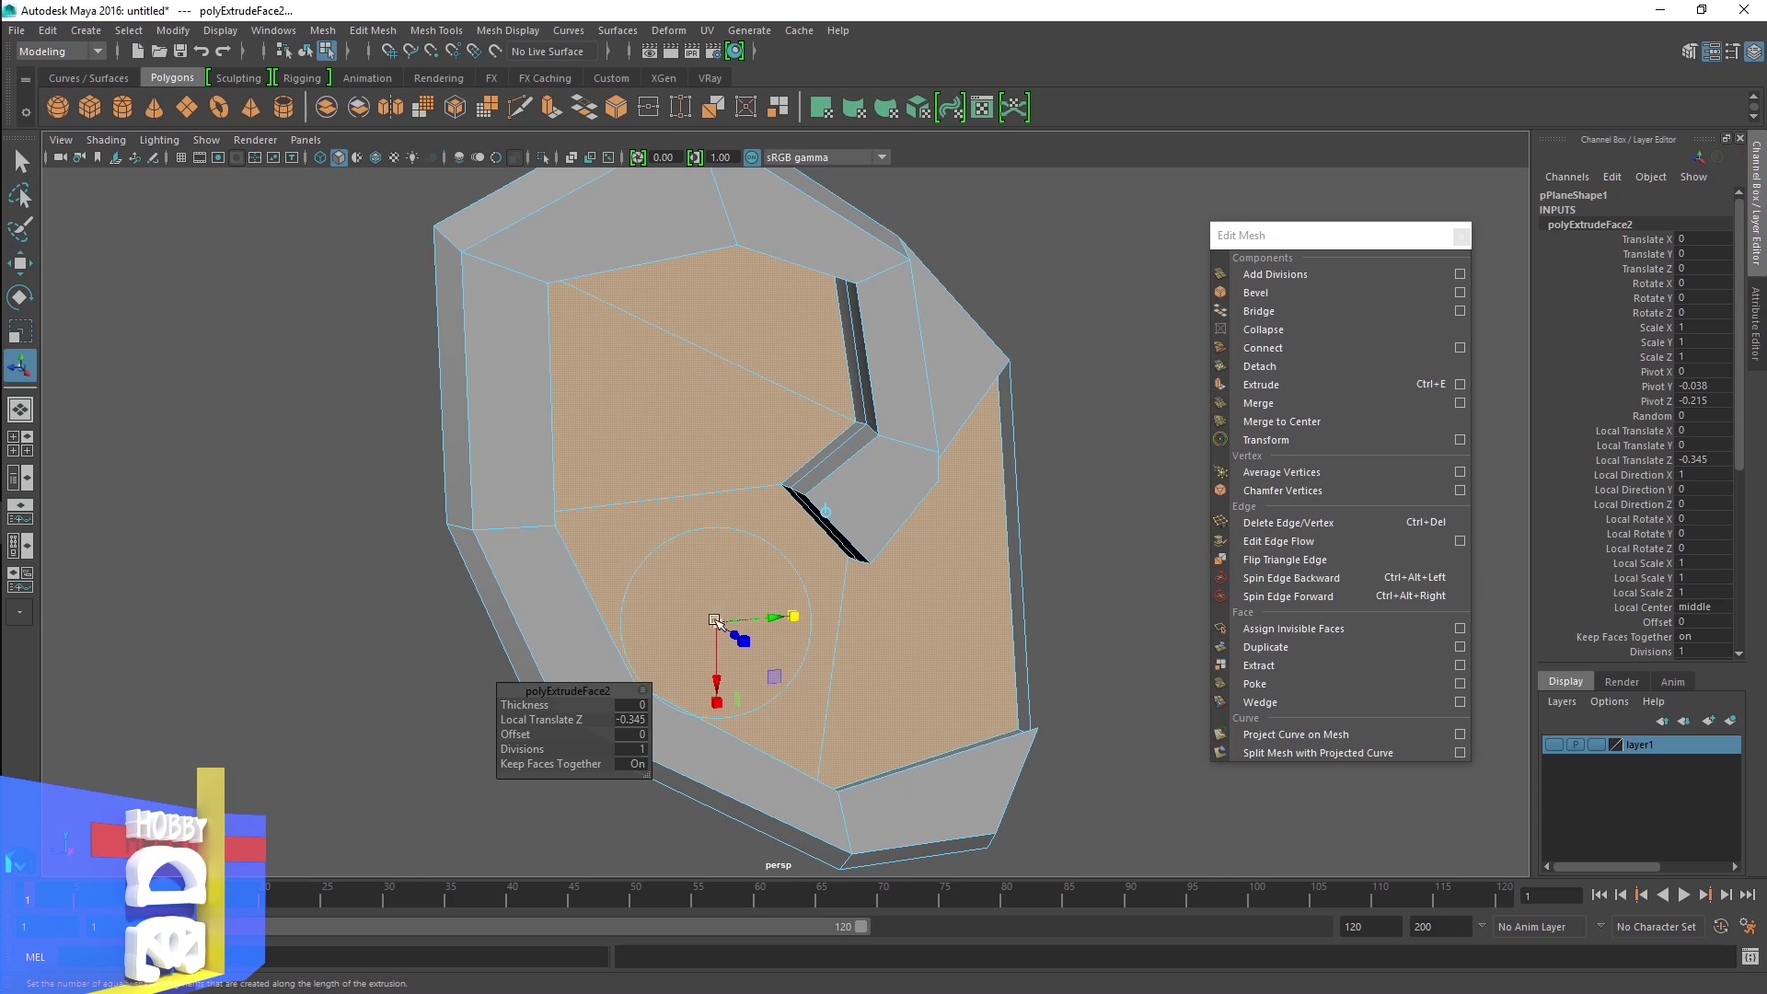
pyautogui.moveTo(714, 620)
pyautogui.mouseDown()
pyautogui.moveTo(743, 475)
pyautogui.moveTo(691, 531)
pyautogui.mouseUp()
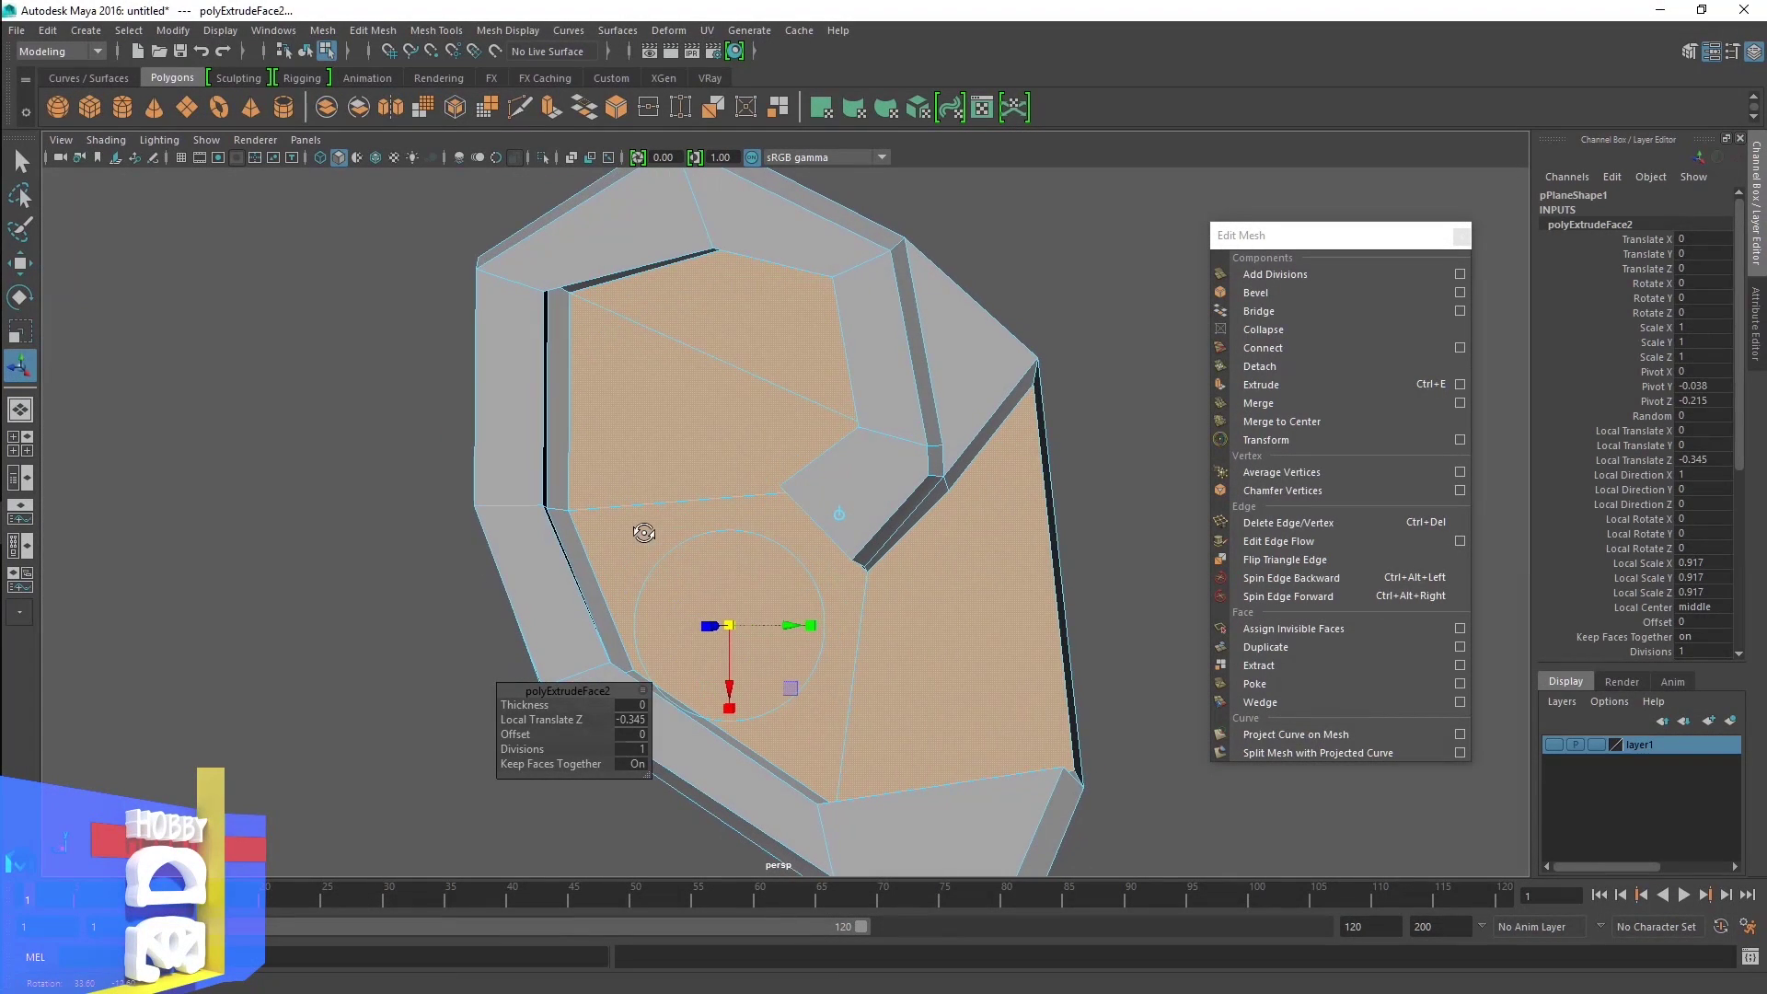
pyautogui.moveTo(832, 396); pyautogui.dragTo(768, 398, button='right')
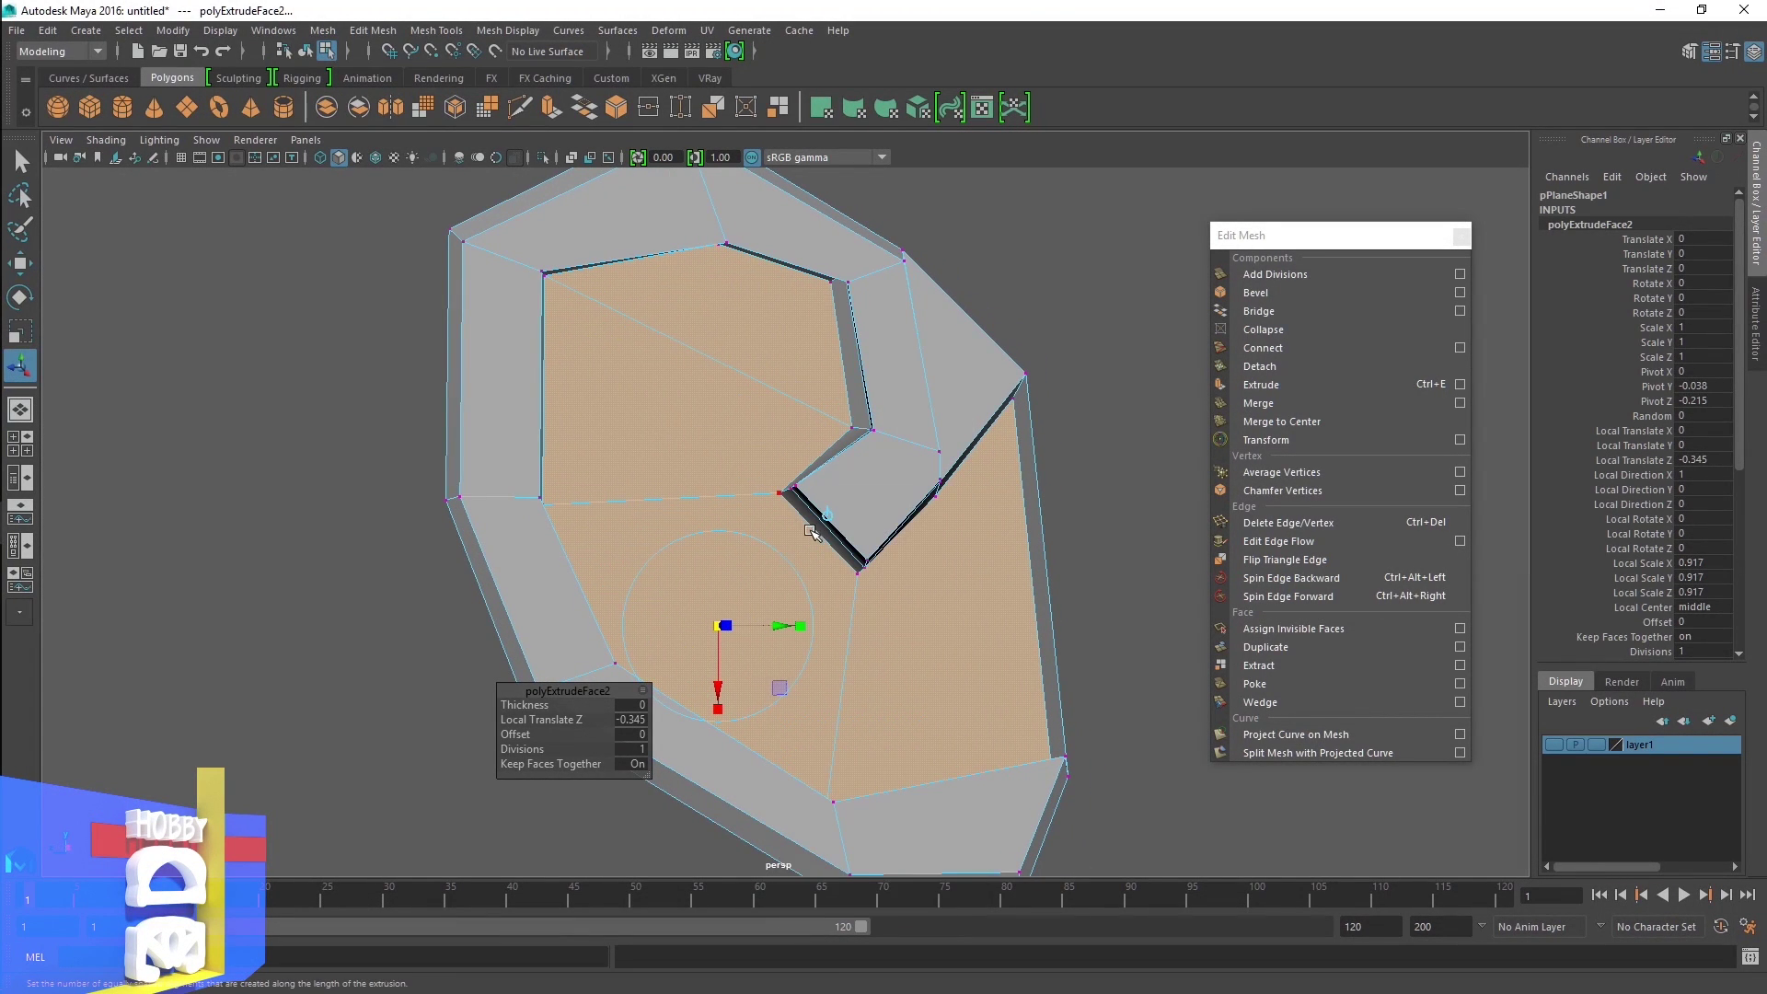
# Select two inner-notch vertices, scale them slightly together and lower them
pyautogui.click(800, 497)
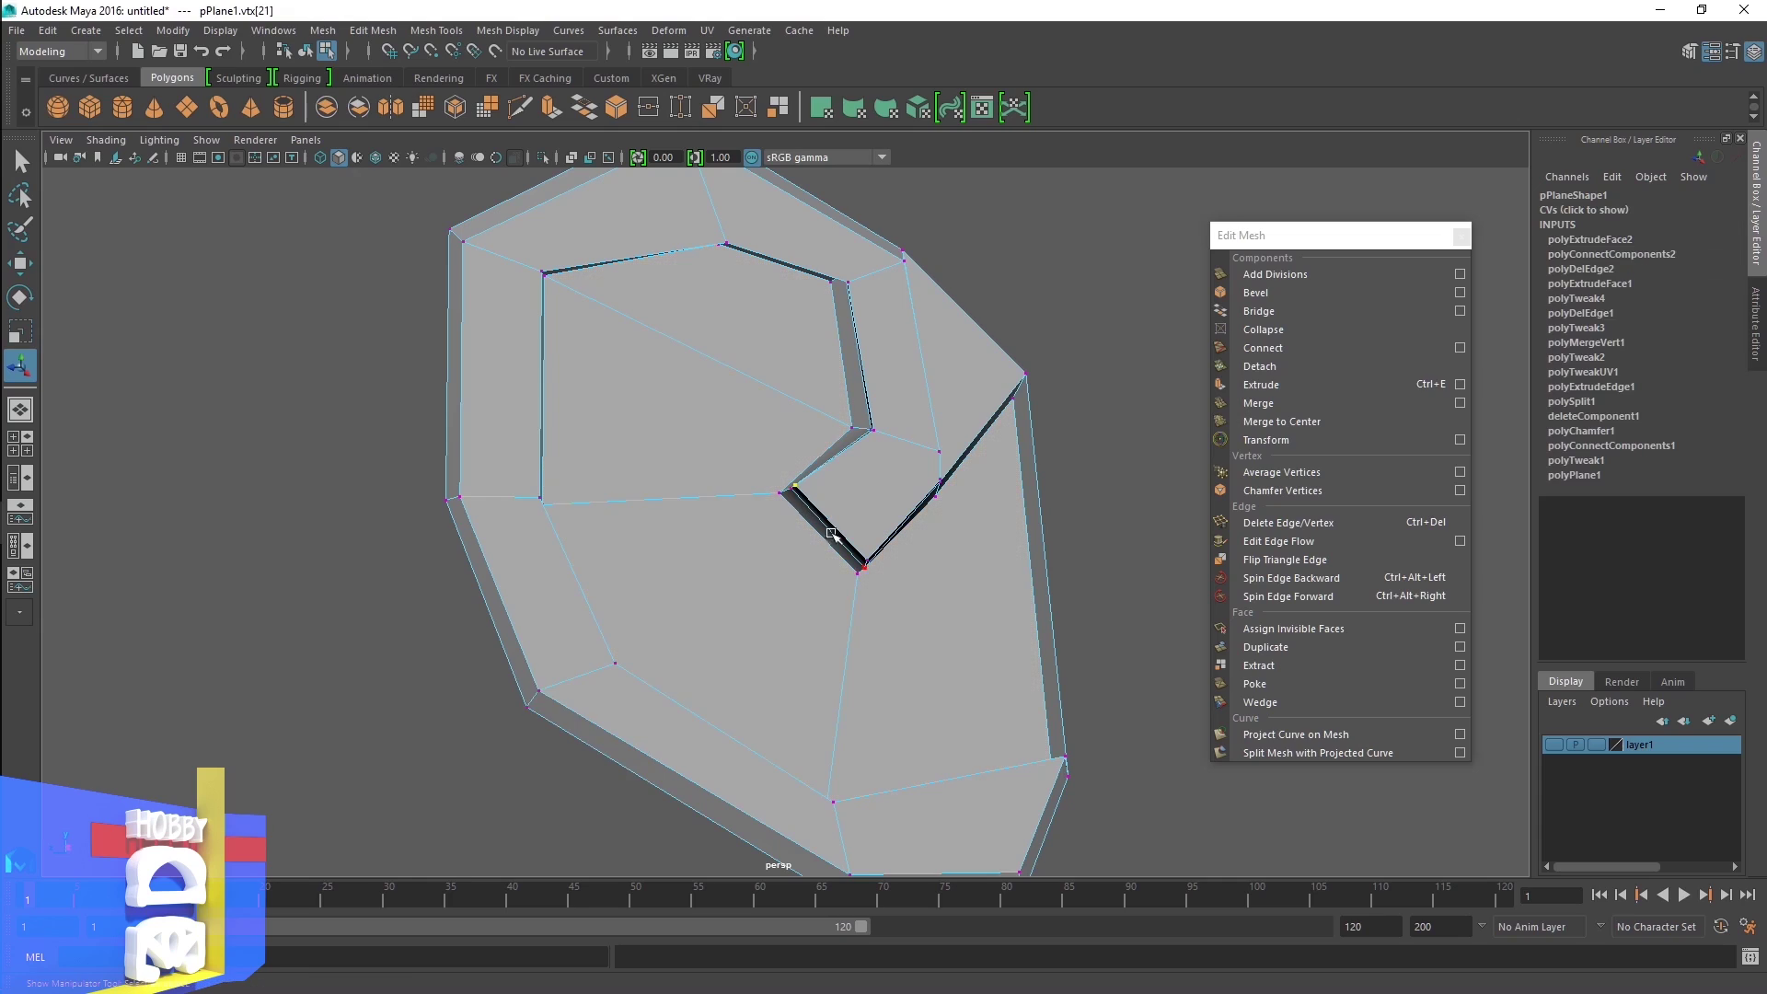
pyautogui.keyDown('shift'); pyautogui.click(870, 558); pyautogui.keyUp('shift')
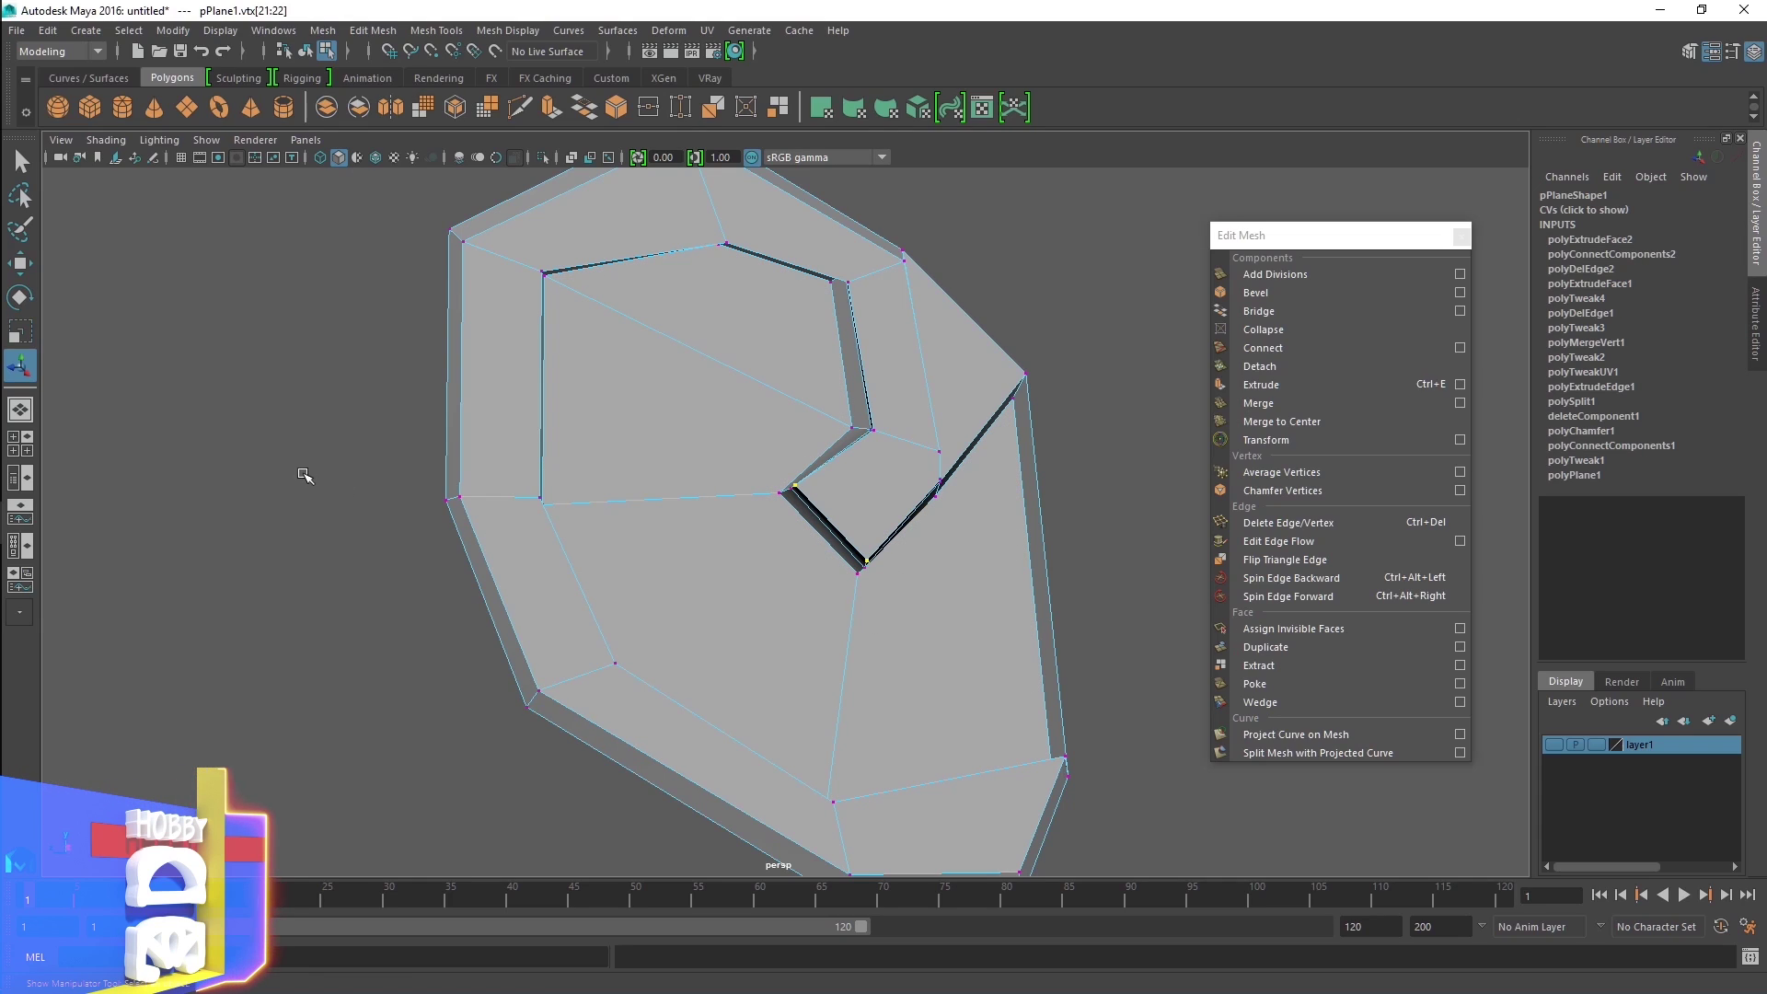
pyautogui.click(18, 333)
pyautogui.moveTo(657, 458)
pyautogui.keyDown('alt'); pyautogui.mouseDown()
pyautogui.moveTo(833, 470)
pyautogui.moveTo(817, 492)
pyautogui.mouseUp(); pyautogui.keyUp('alt')
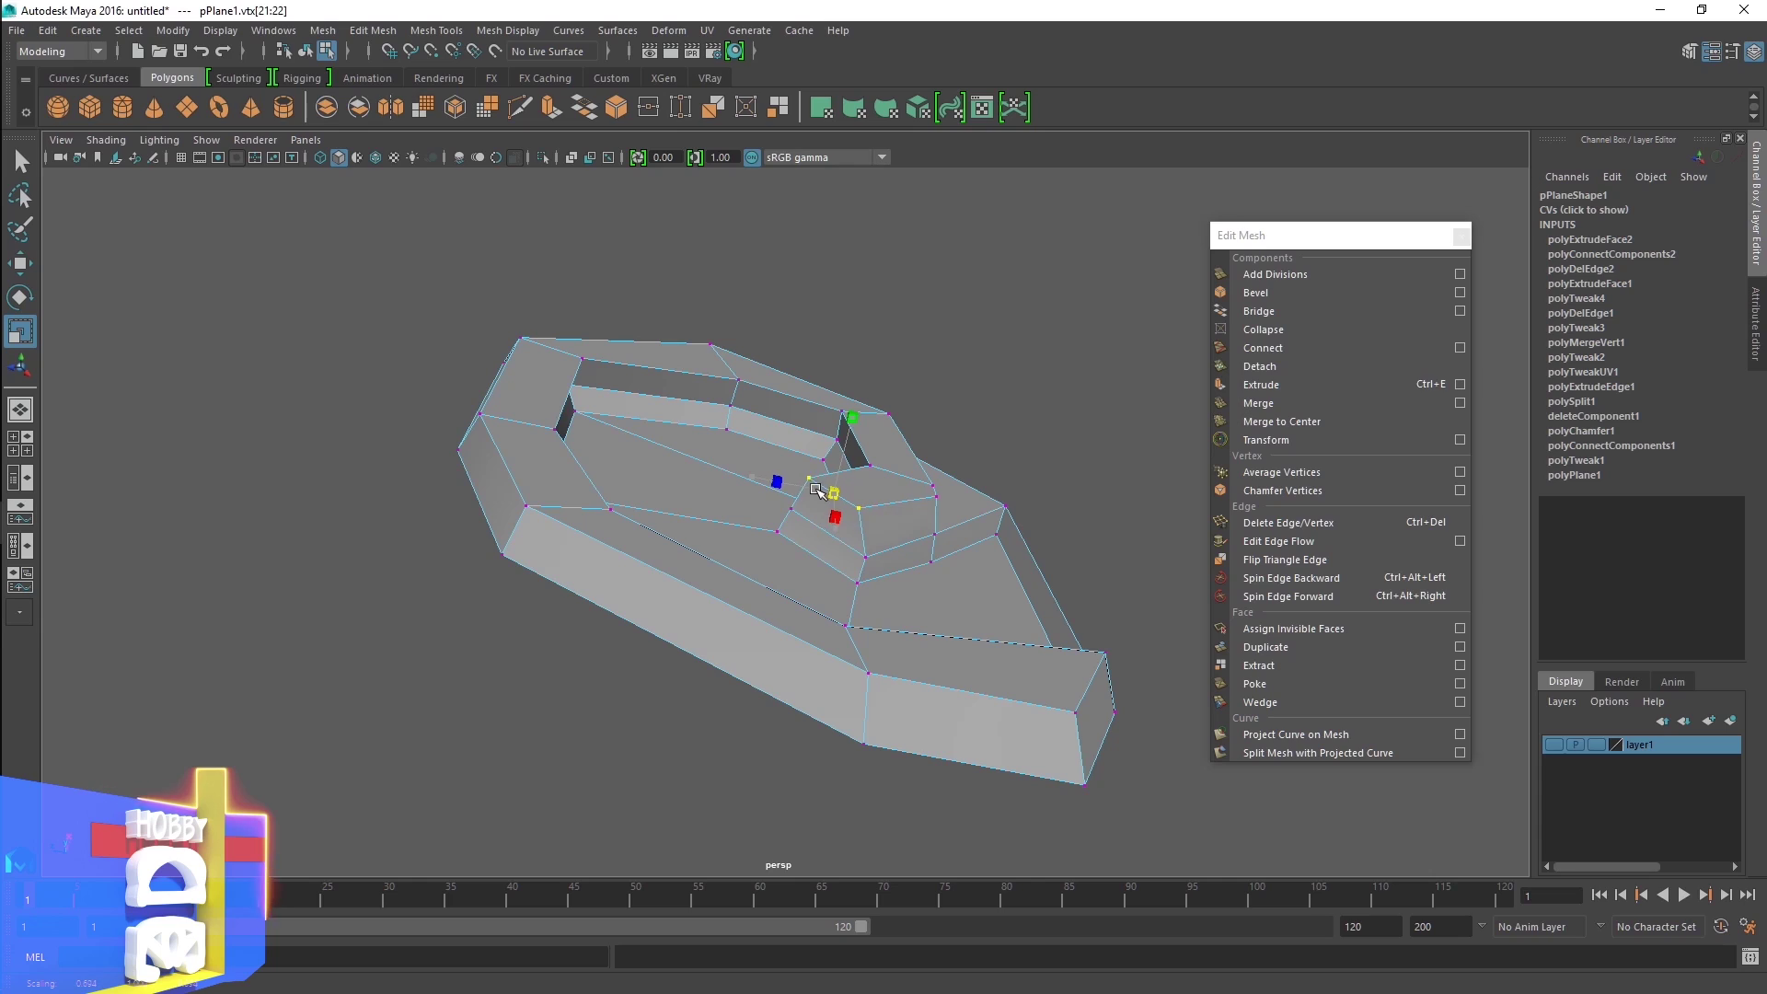
pyautogui.moveTo(817, 492); pyautogui.dragTo(812, 497)
pyautogui.press('w')
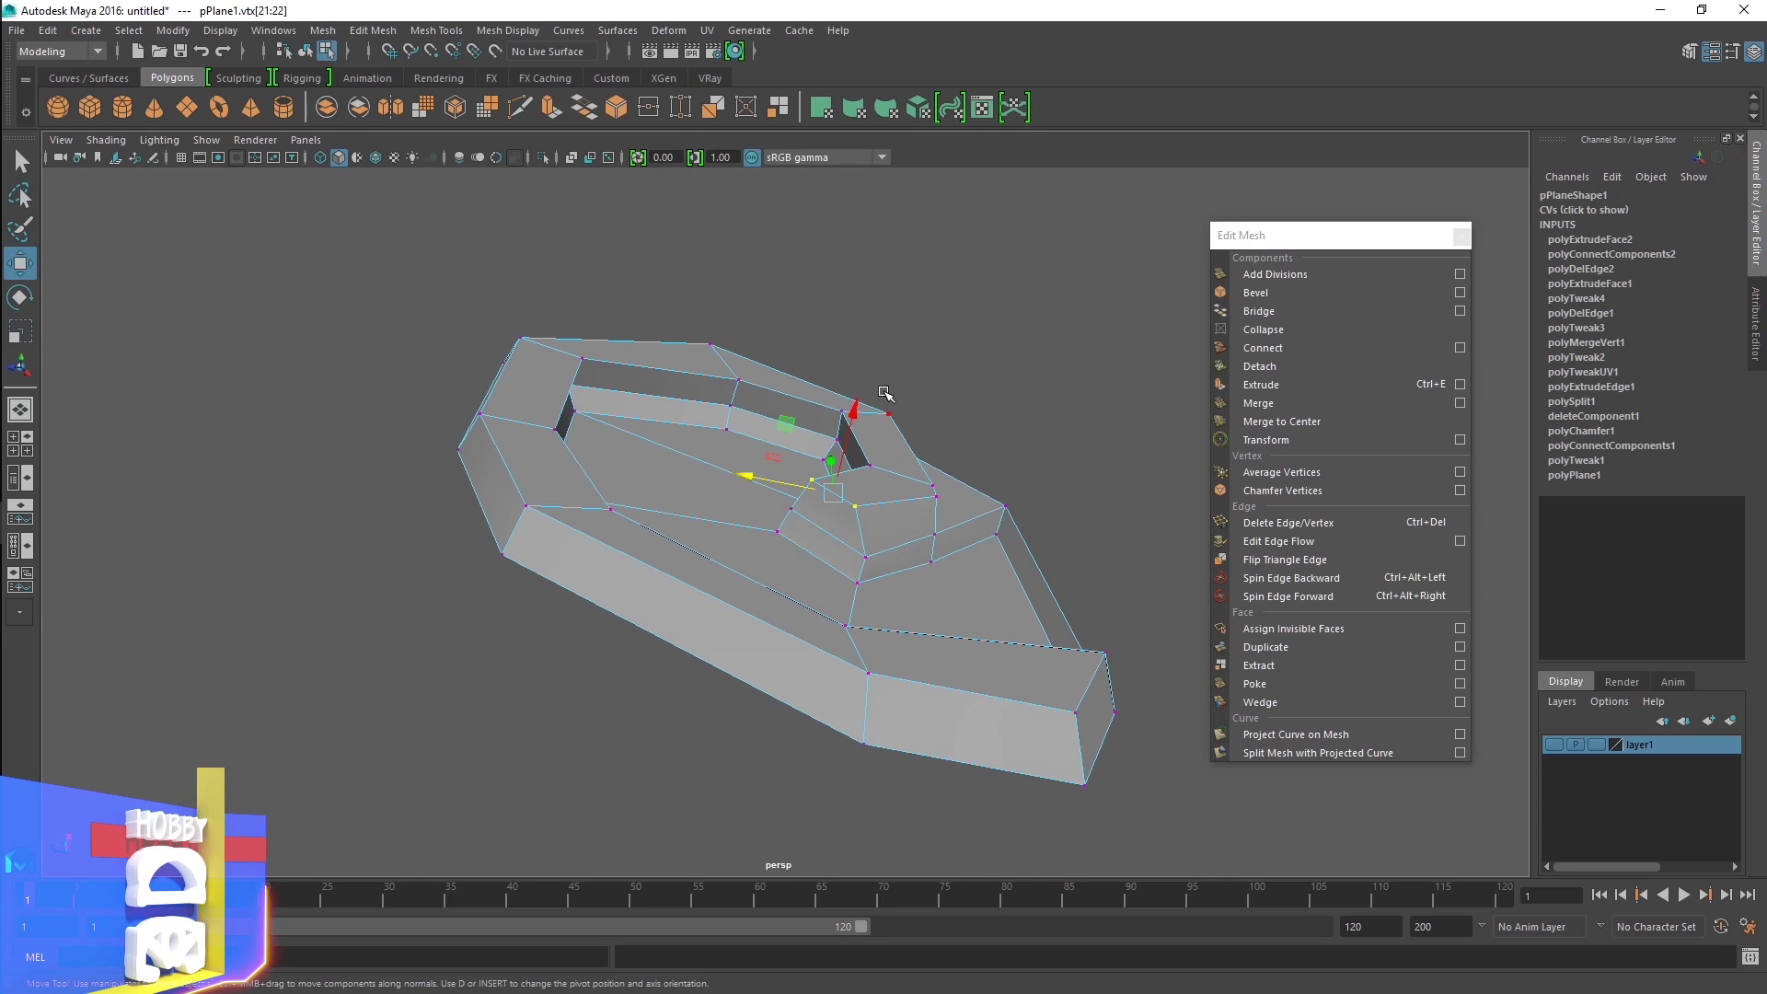
pyautogui.moveTo(849, 414)
pyautogui.mouseDown()
pyautogui.moveTo(870, 500)
pyautogui.moveTo(939, 604)
pyautogui.moveTo(899, 650)
pyautogui.moveTo(872, 604)
pyautogui.mouseUp()
# Select the notch-corner vertices, then nudge a single notch vertex slightly right
pyautogui.click(870, 575)
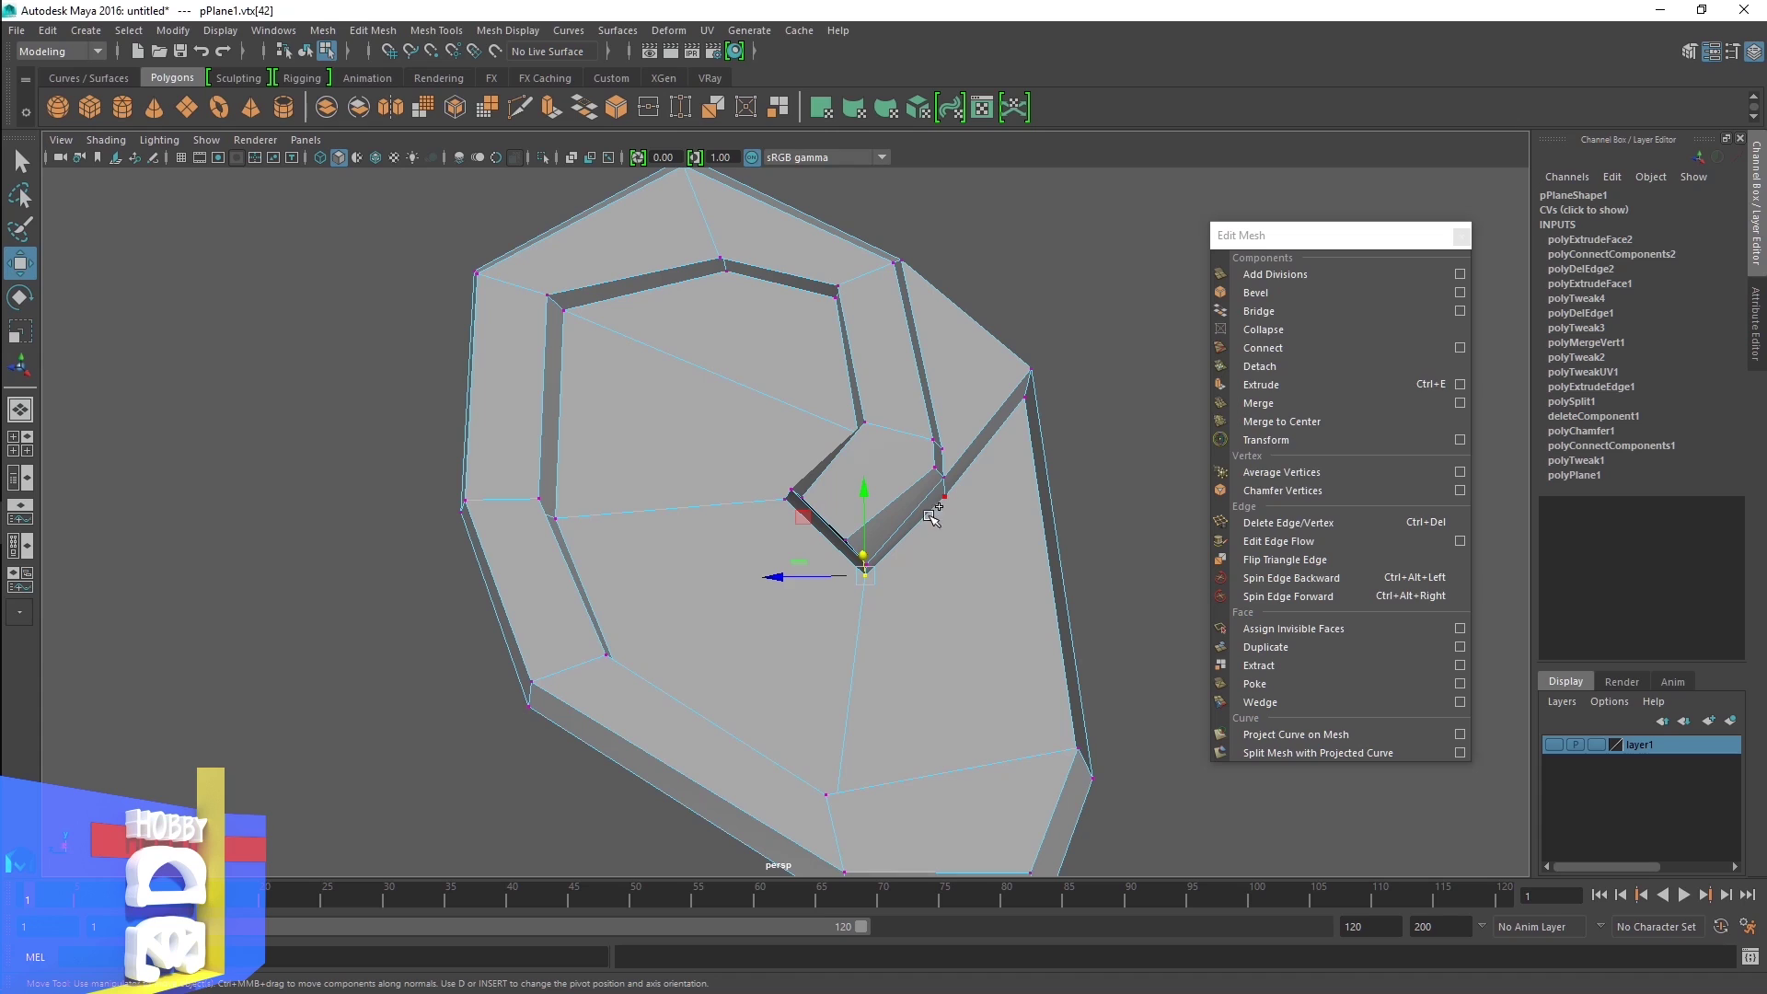
pyautogui.keyDown('shift'); pyautogui.click(780, 497); pyautogui.keyUp('shift')
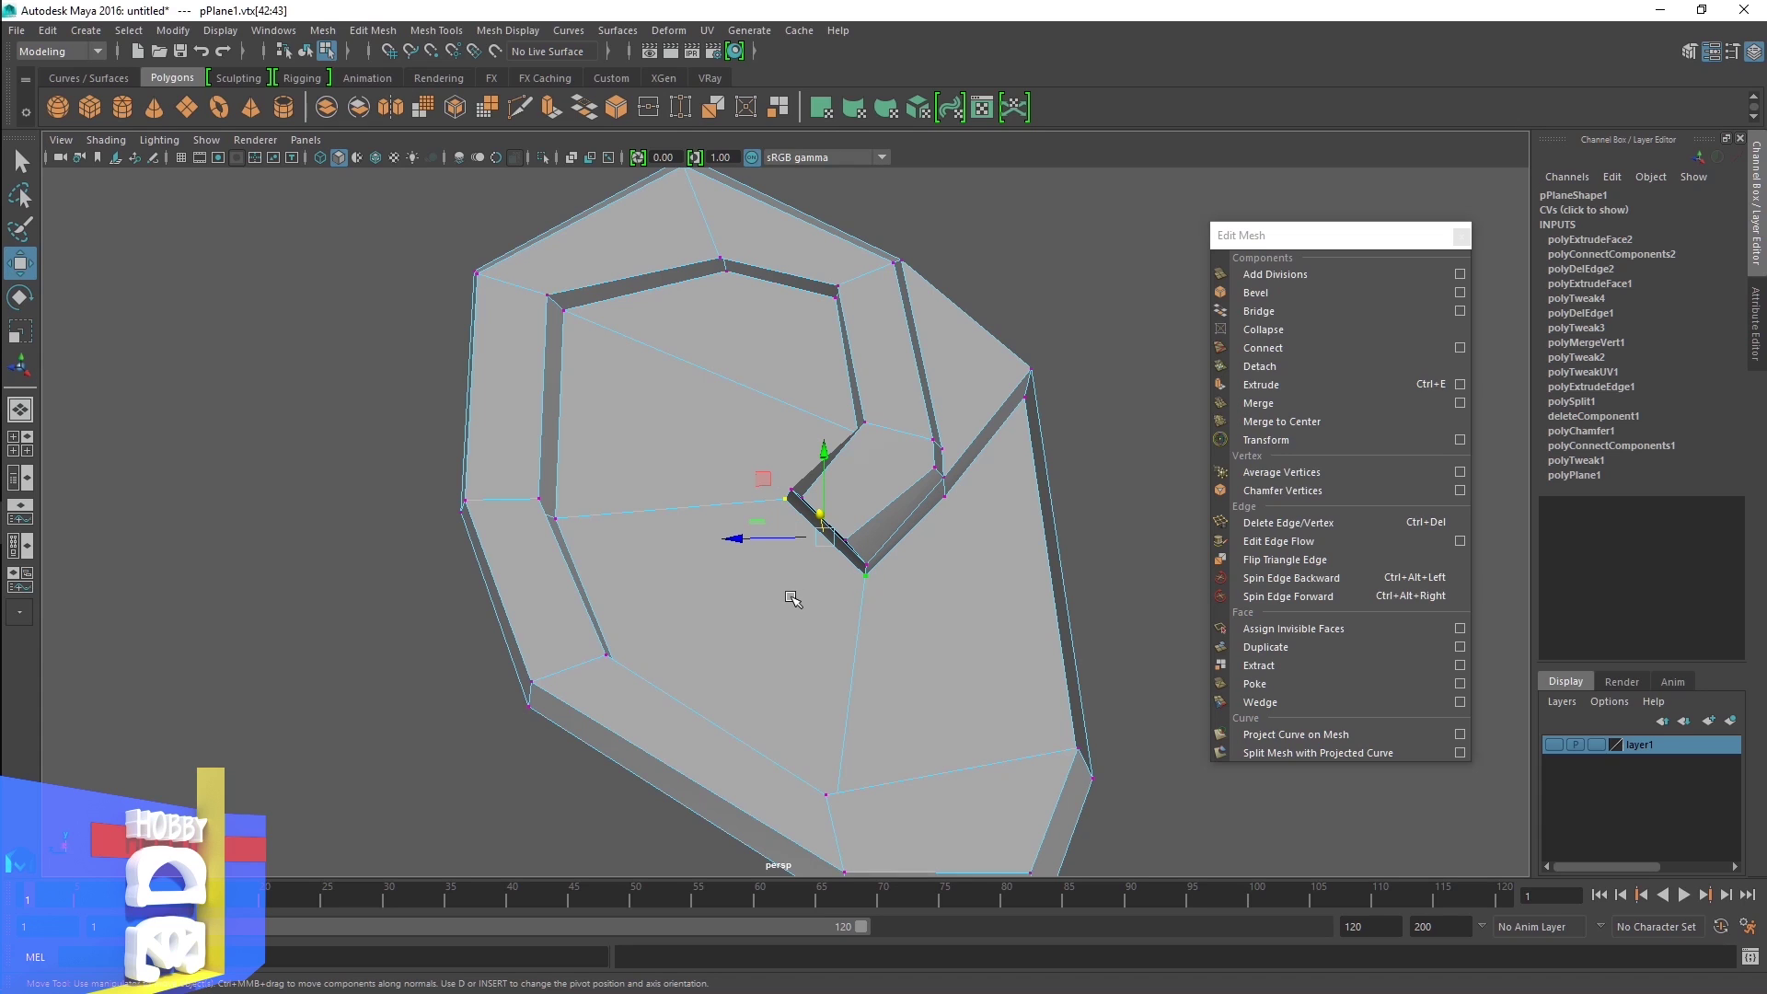
pyautogui.press('r')
pyautogui.keyDown('alt'); pyautogui.moveTo(784, 584); pyautogui.dragTo(821, 550); pyautogui.keyUp('alt')
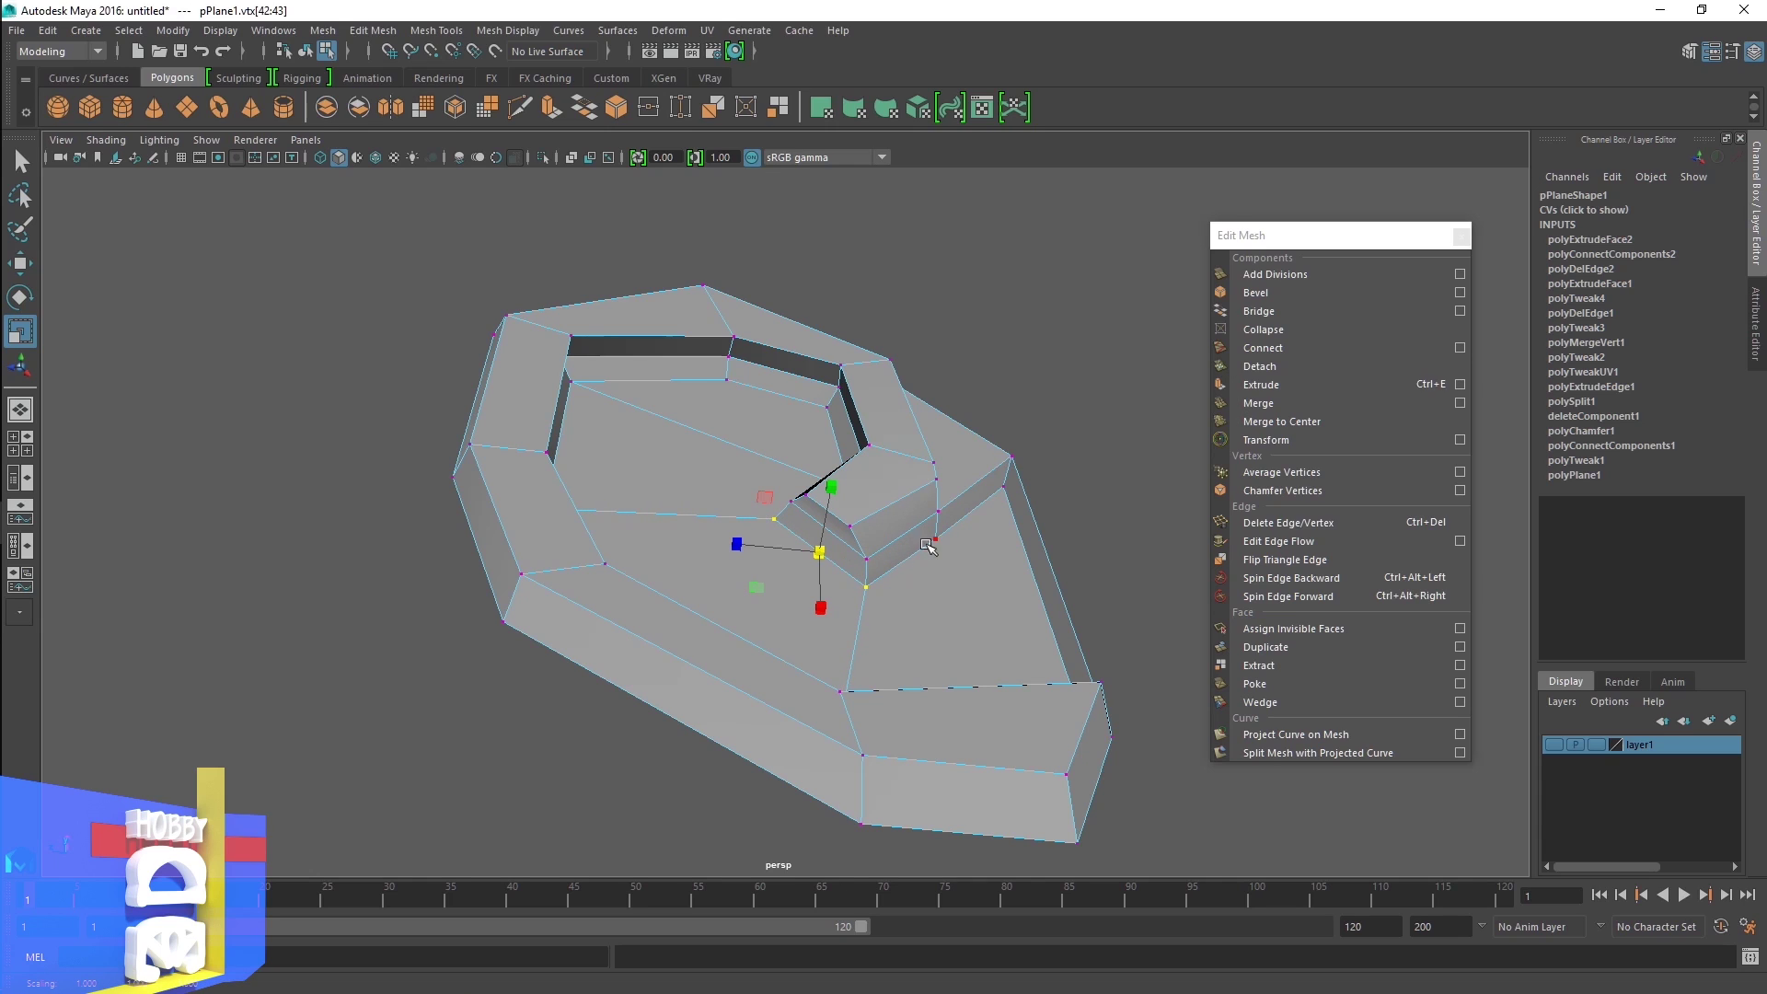
pyautogui.click(940, 541)
pyautogui.keyDown('alt'); pyautogui.moveTo(954, 622); pyautogui.dragTo(950, 676); pyautogui.keyUp('alt')
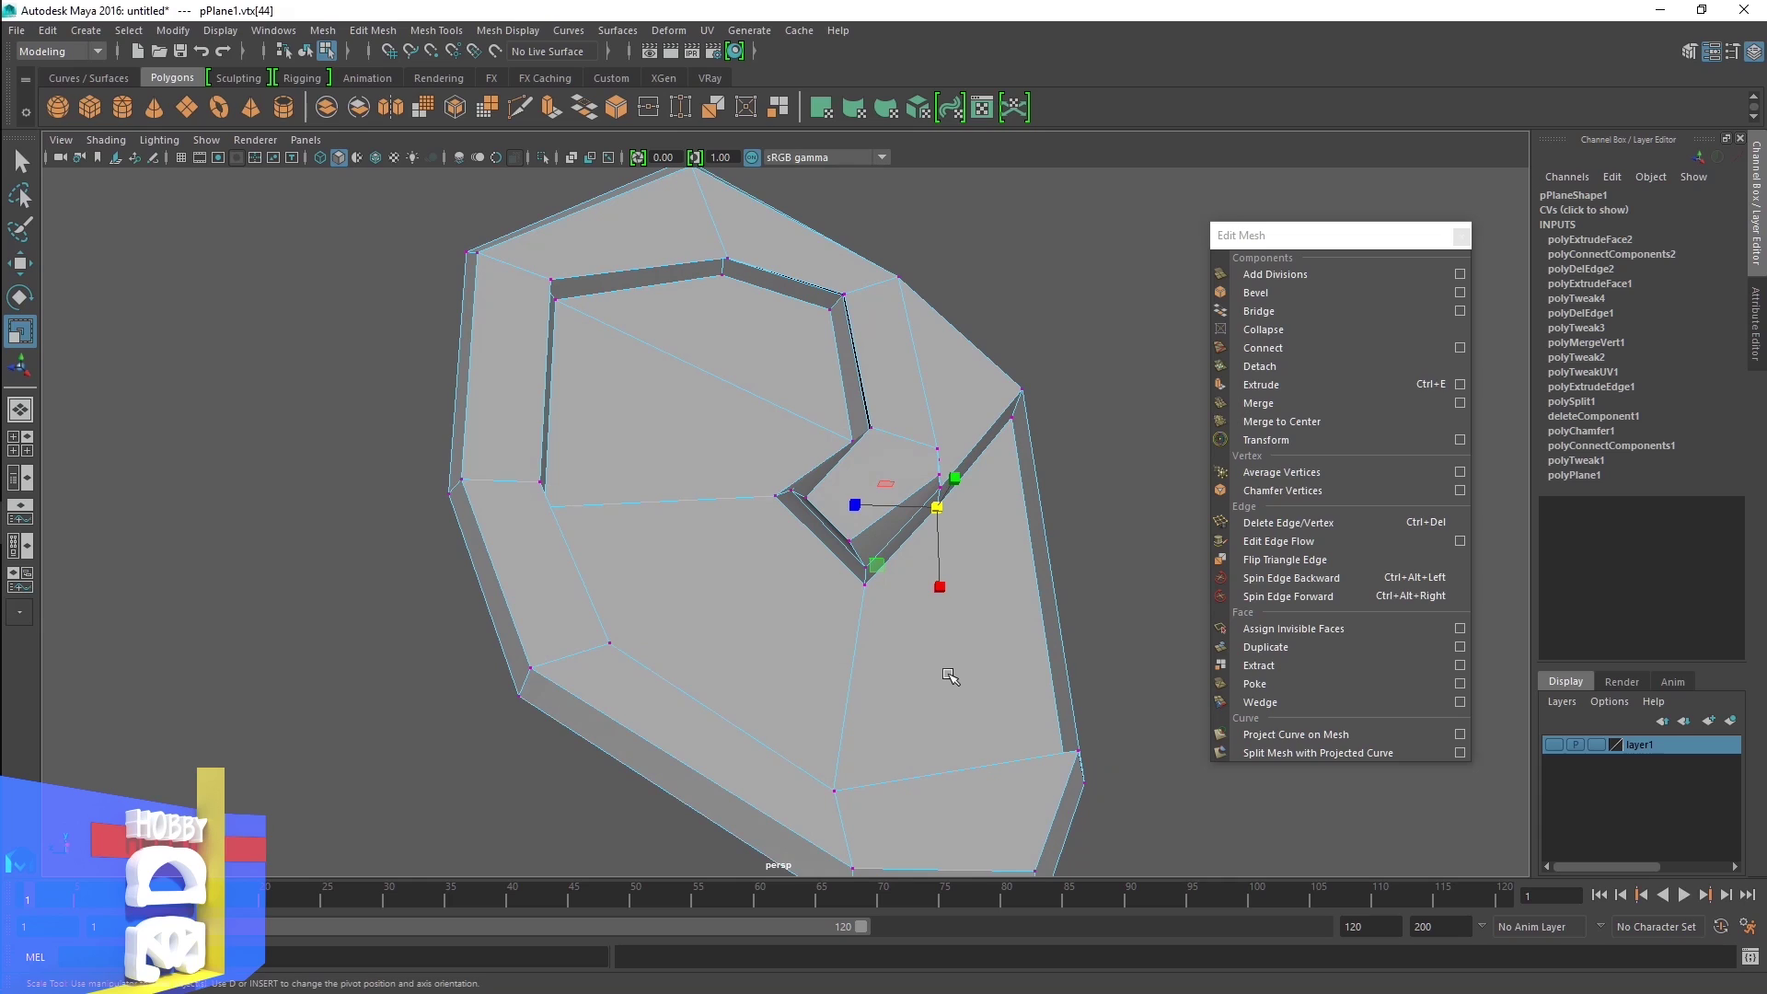
pyautogui.press('w')
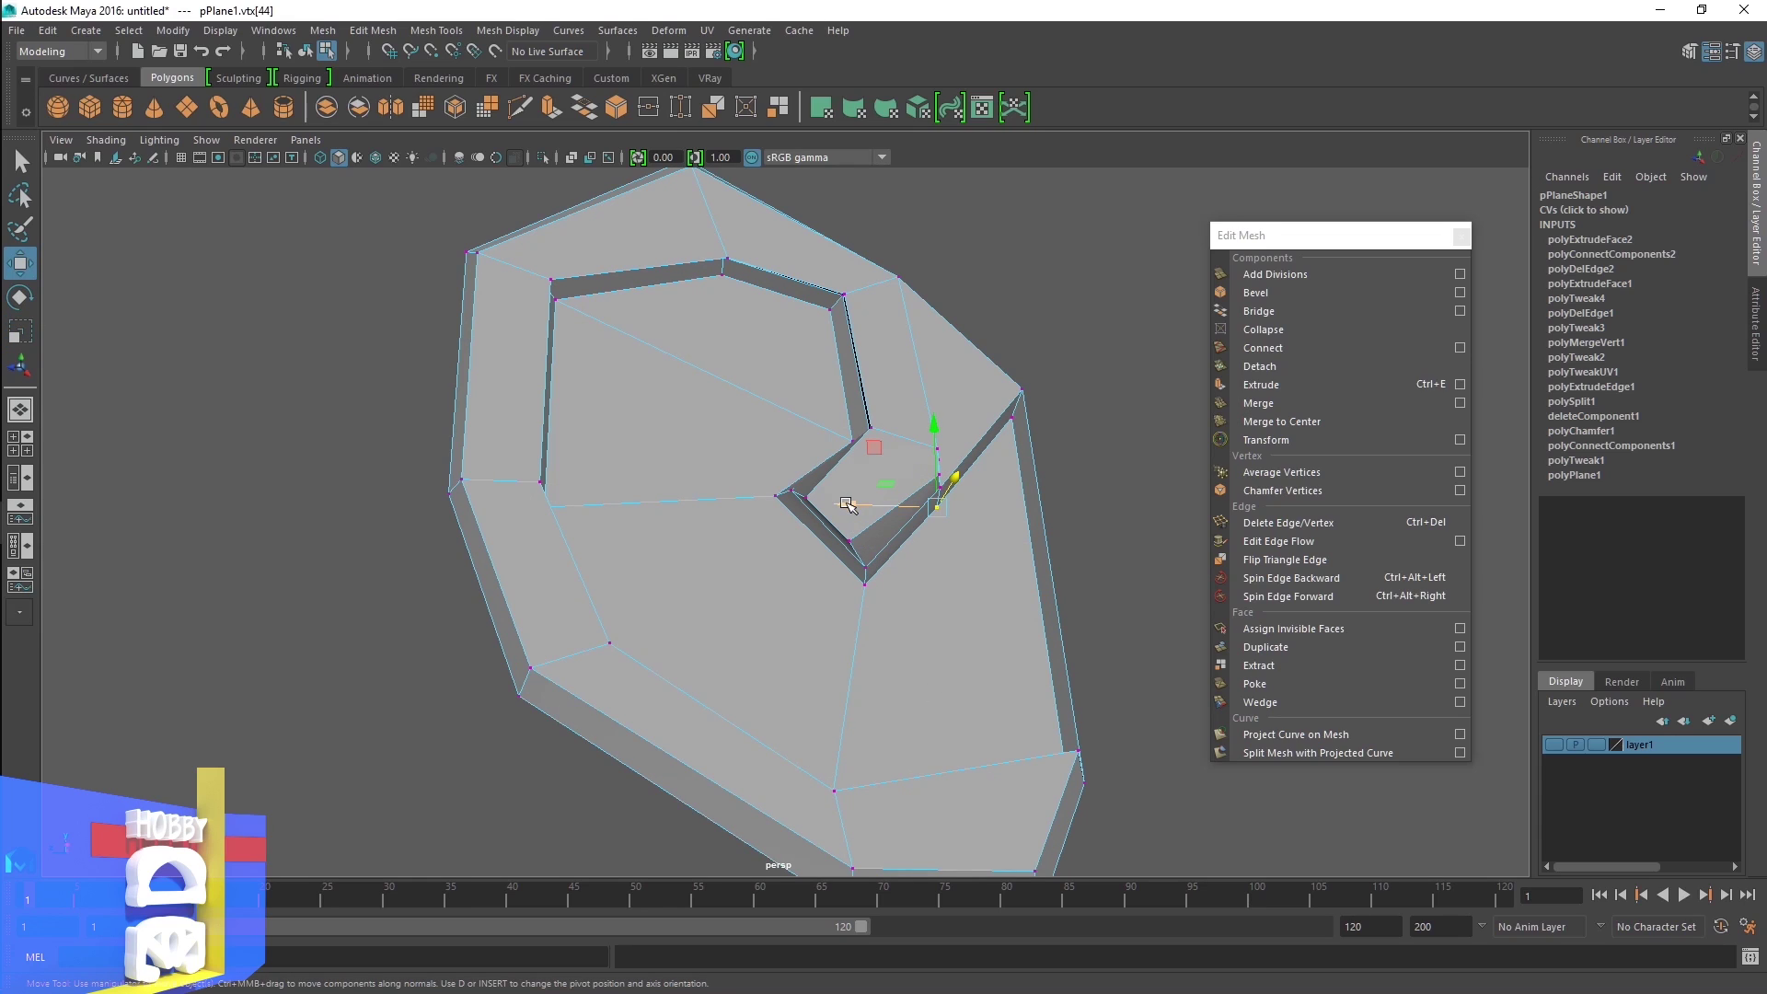
pyautogui.moveTo(847, 504); pyautogui.dragTo(861, 504)
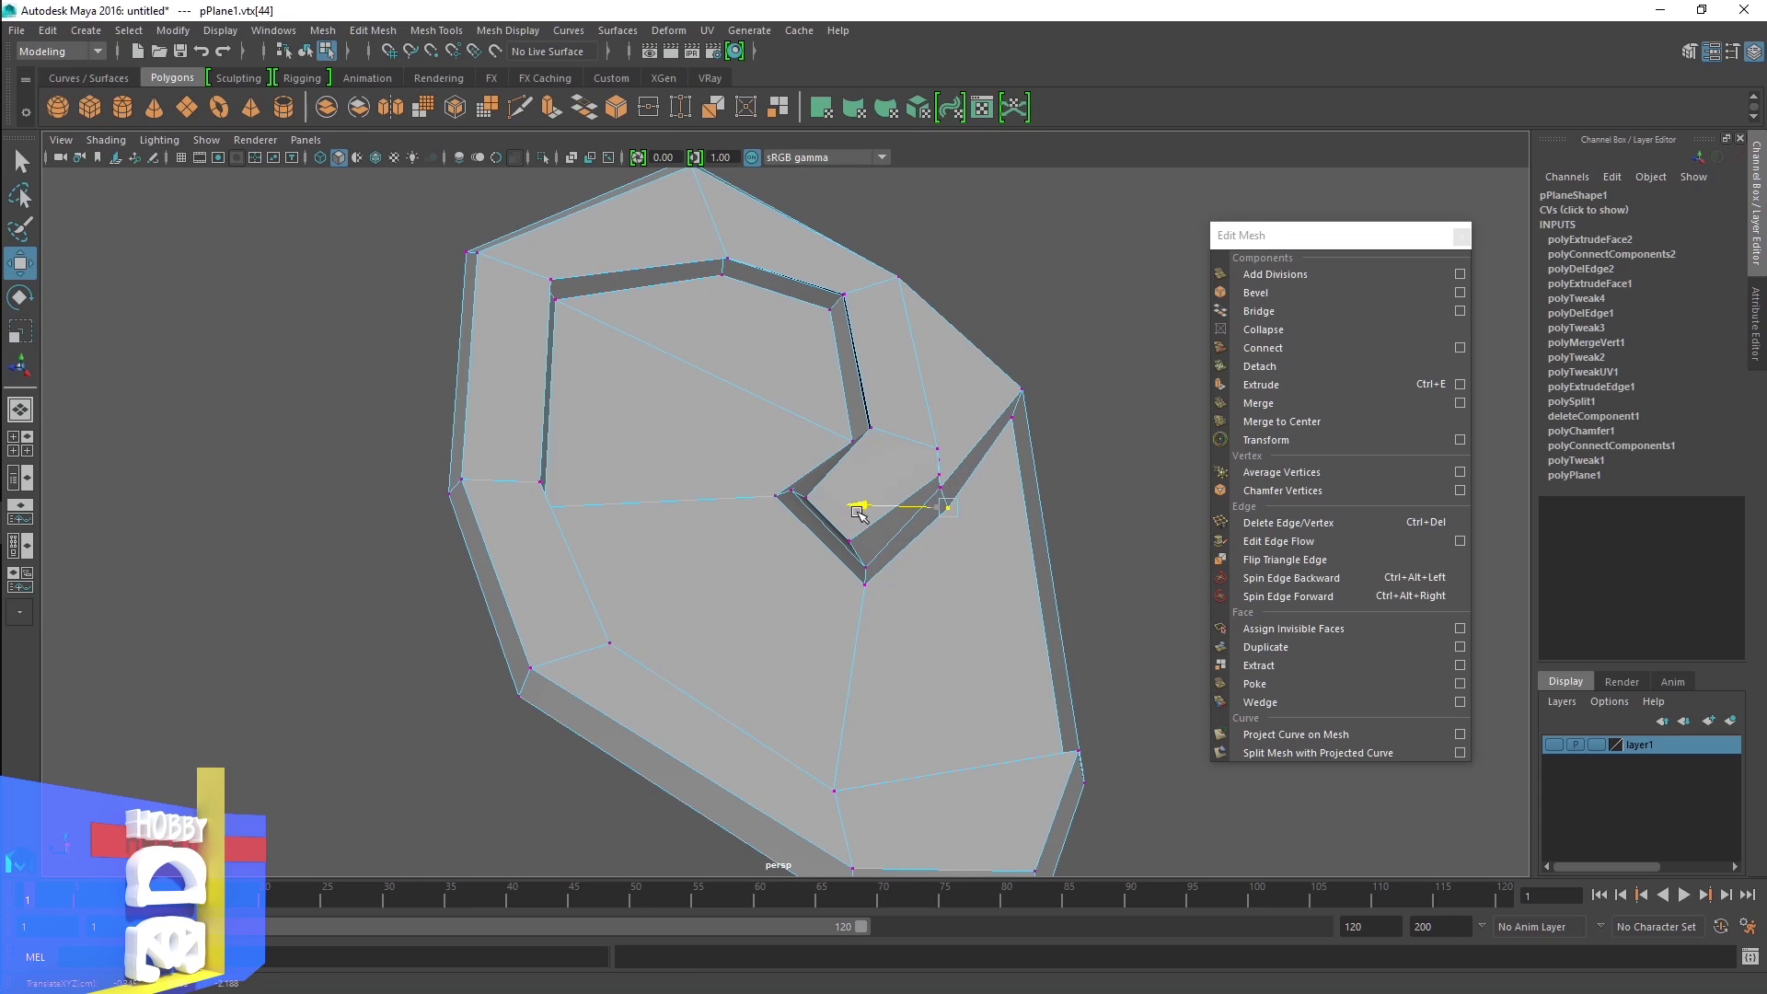
# Move the right rim-corner vertex down and slightly sideways to reshape the rim
pyautogui.click(1015, 429)
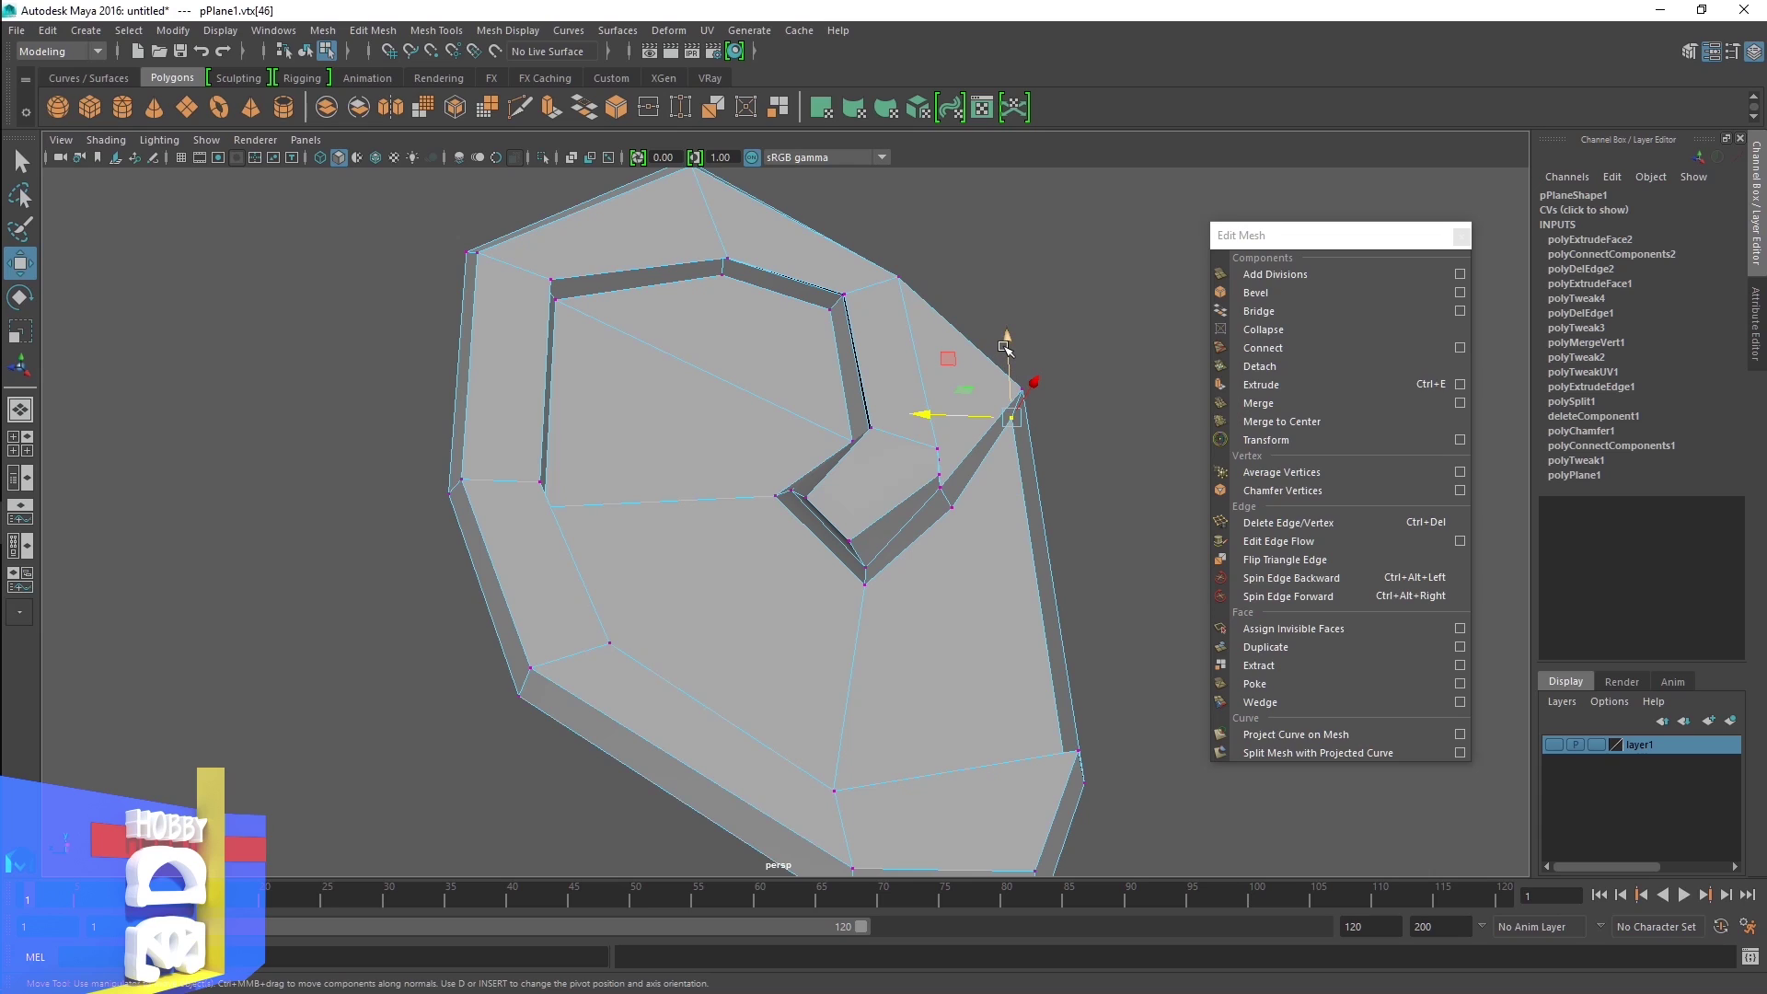
pyautogui.moveTo(1005, 346); pyautogui.dragTo(1006, 394)
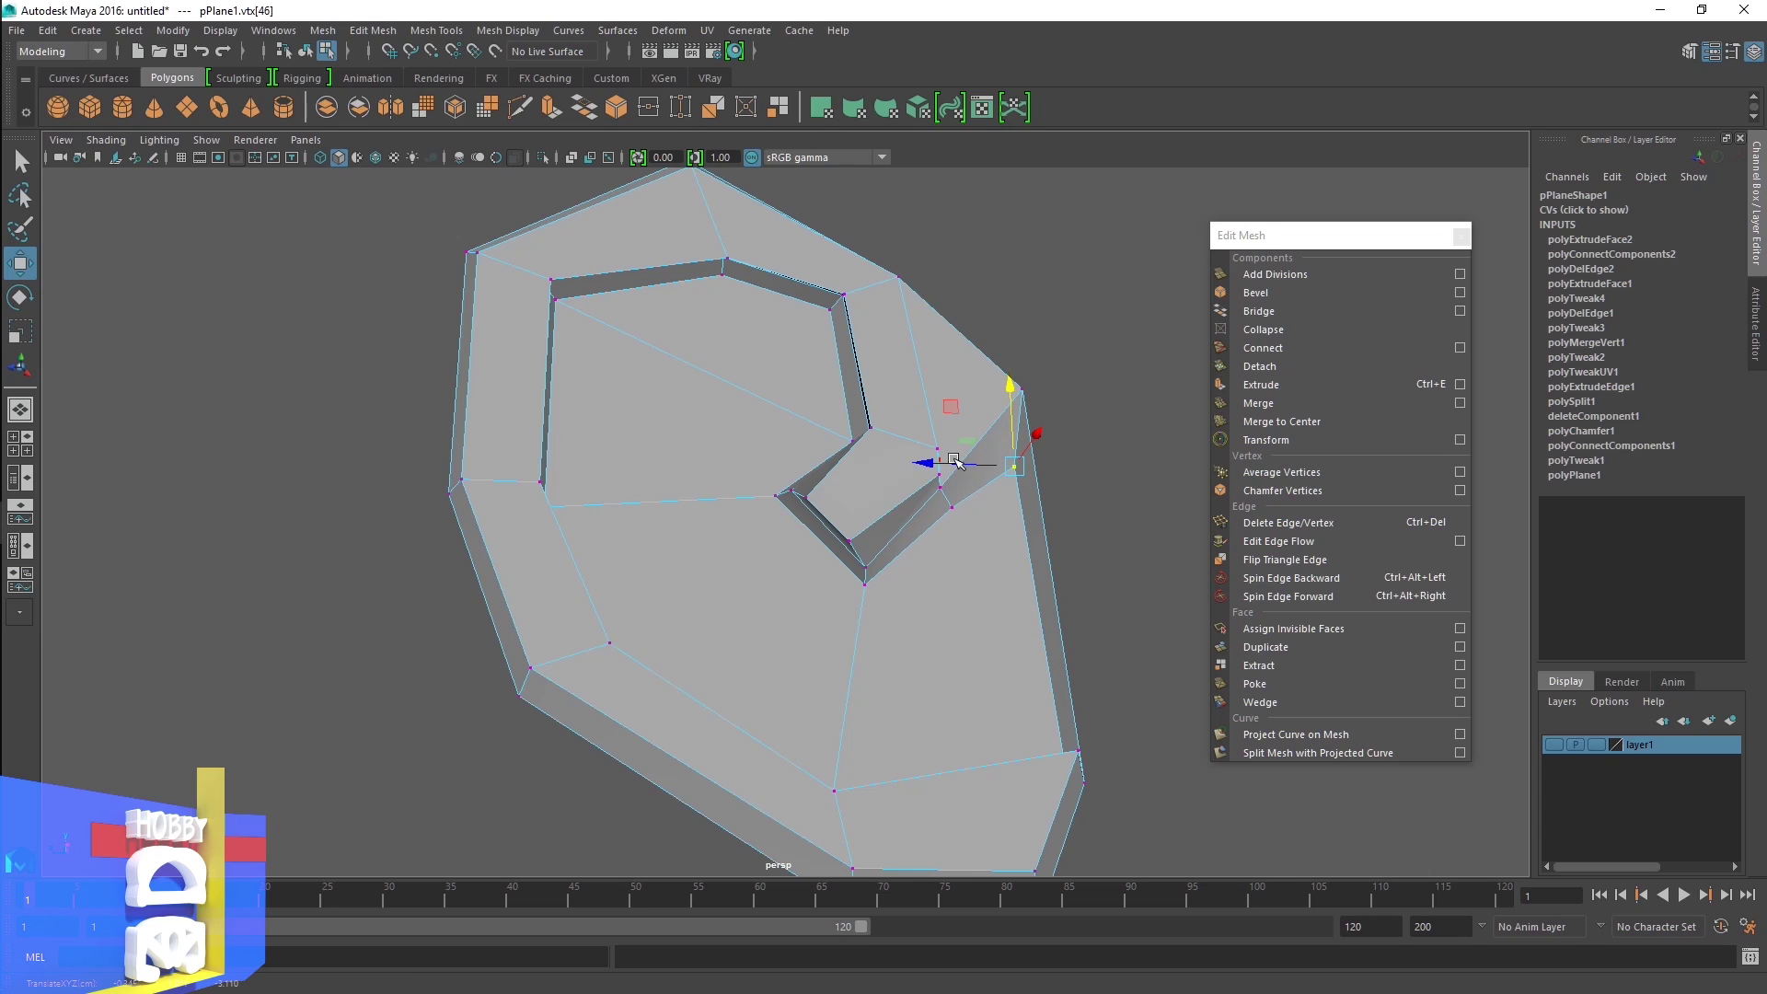
pyautogui.moveTo(954, 463); pyautogui.dragTo(938, 464)
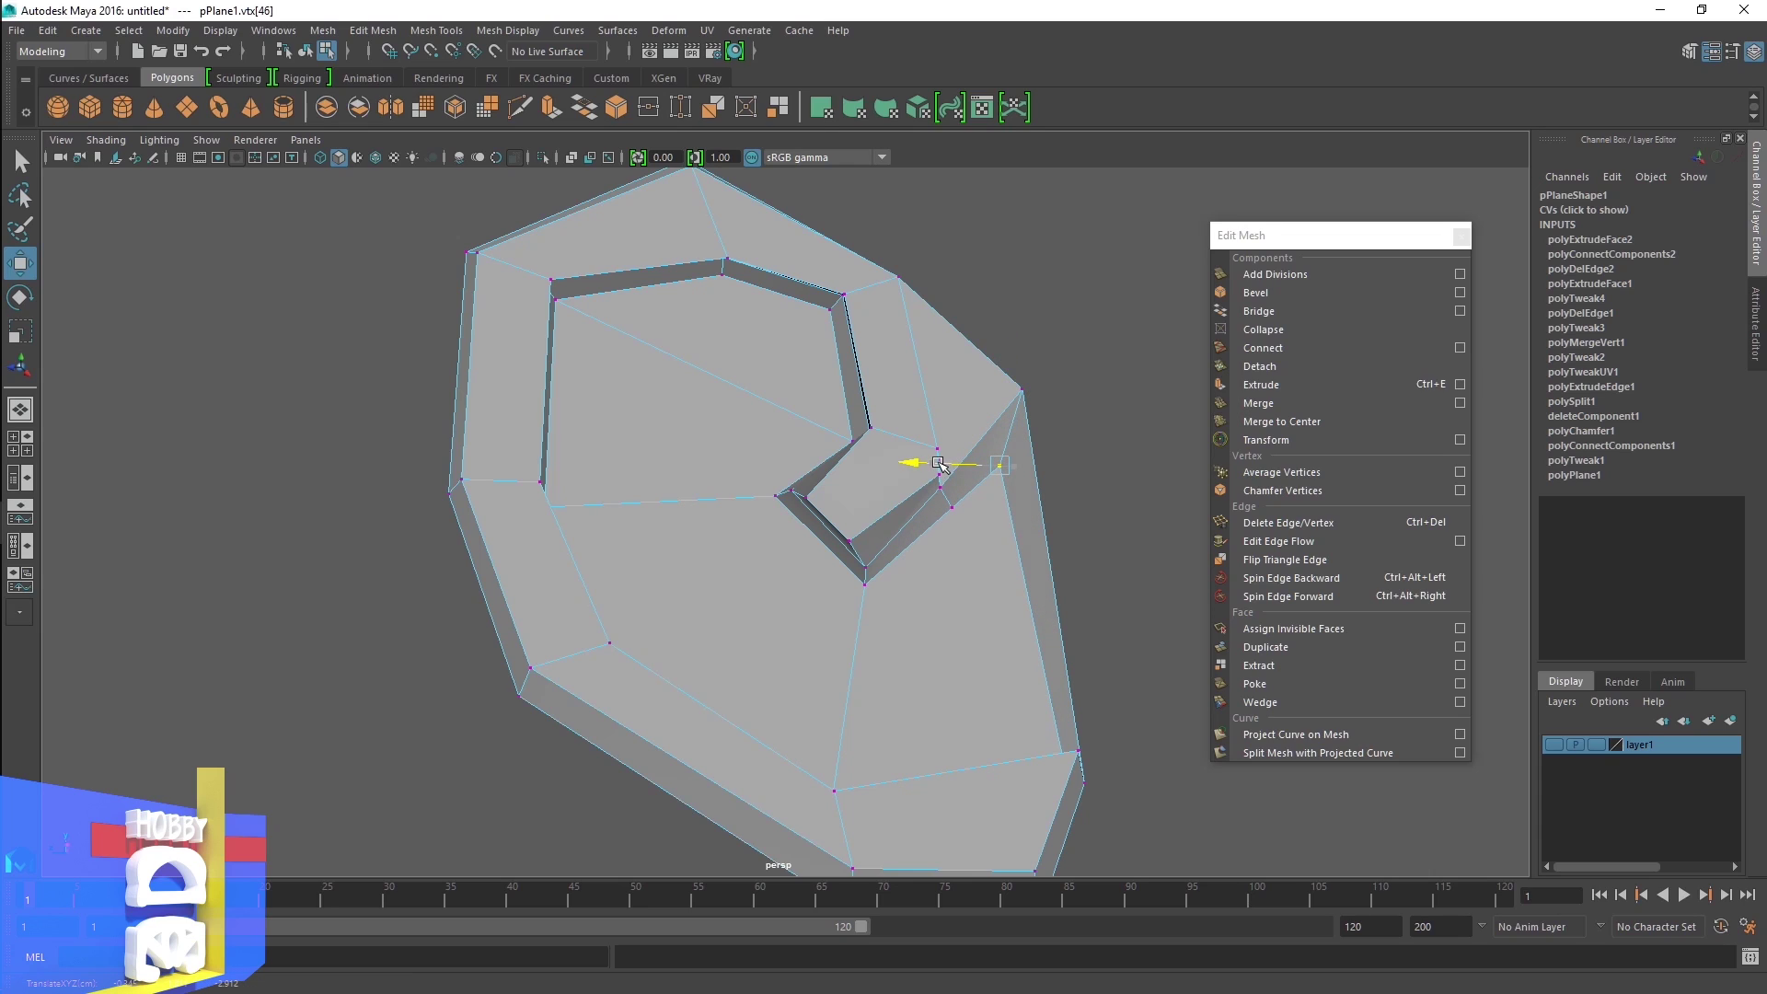
pyautogui.moveTo(893, 543)
pyautogui.keyDown('alt'); pyautogui.mouseDown()
pyautogui.moveTo(894, 600)
pyautogui.moveTo(886, 586)
pyautogui.mouseUp(); pyautogui.keyUp('alt')
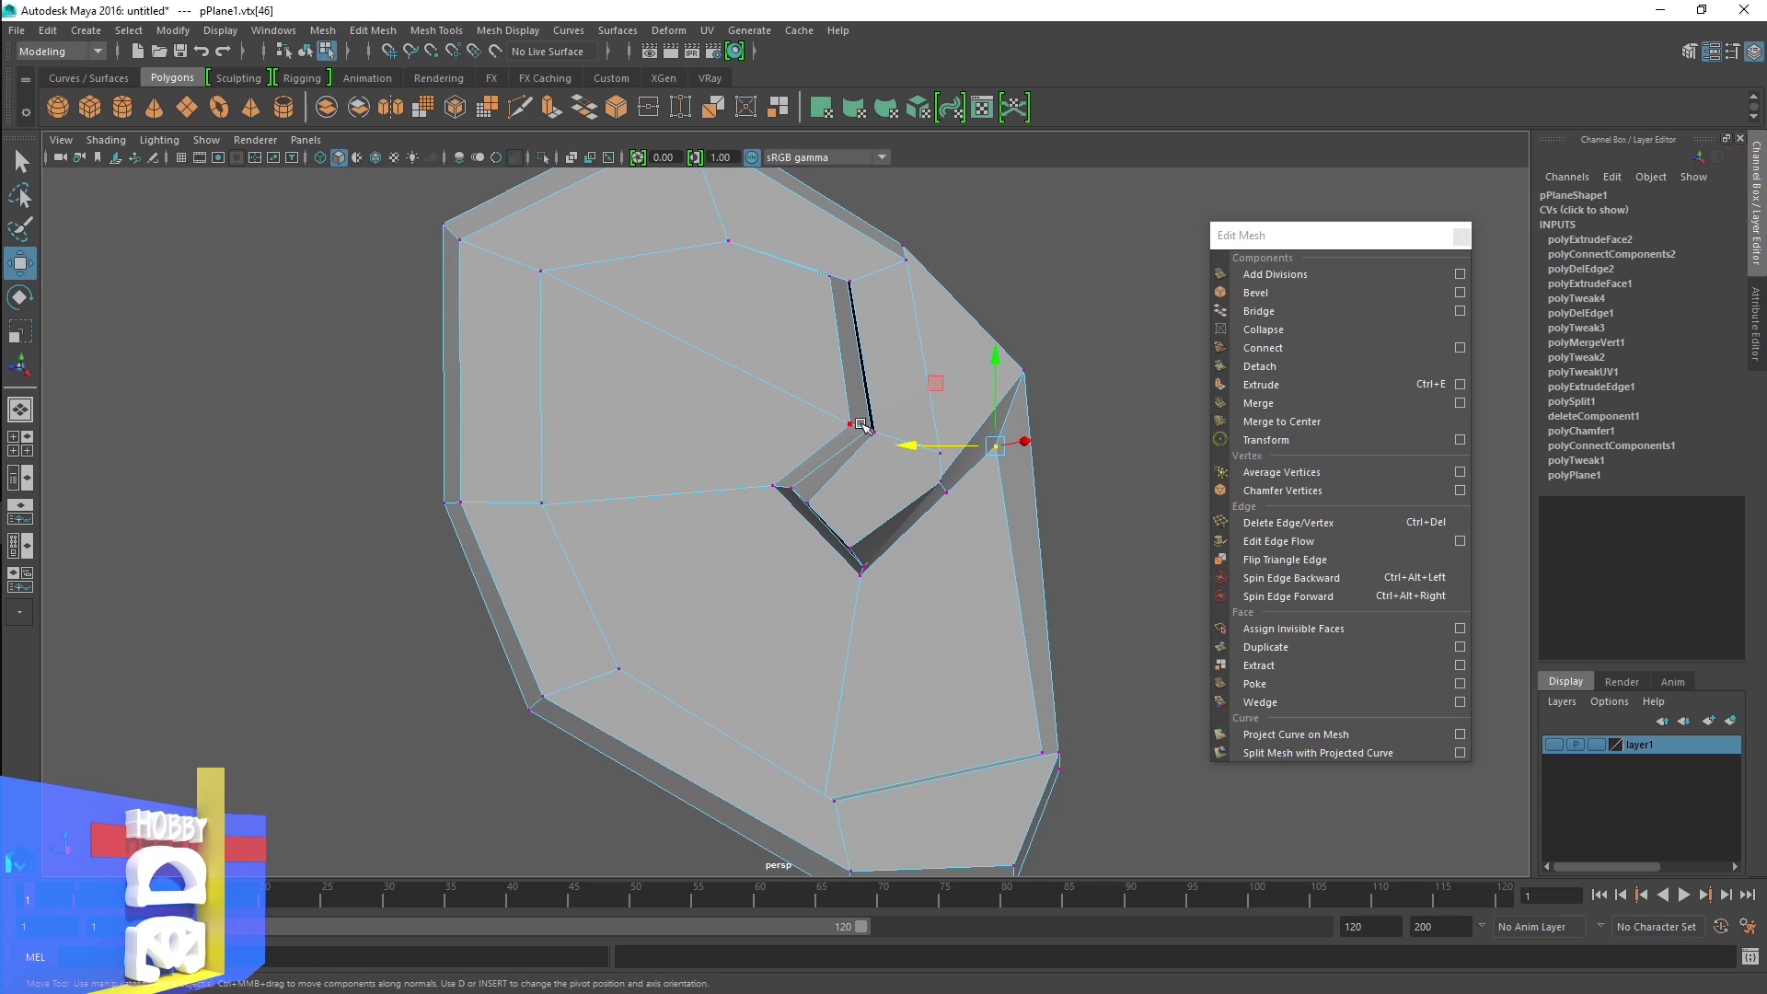
# Slide inner-fold vertices vtx[9], vtx[48], vtx[23] and vtx[24] slightly left along X
pyautogui.keyDown('alt'); pyautogui.moveTo(862, 426); pyautogui.dragTo(843, 456); pyautogui.keyUp('alt')
pyautogui.click(846, 450)
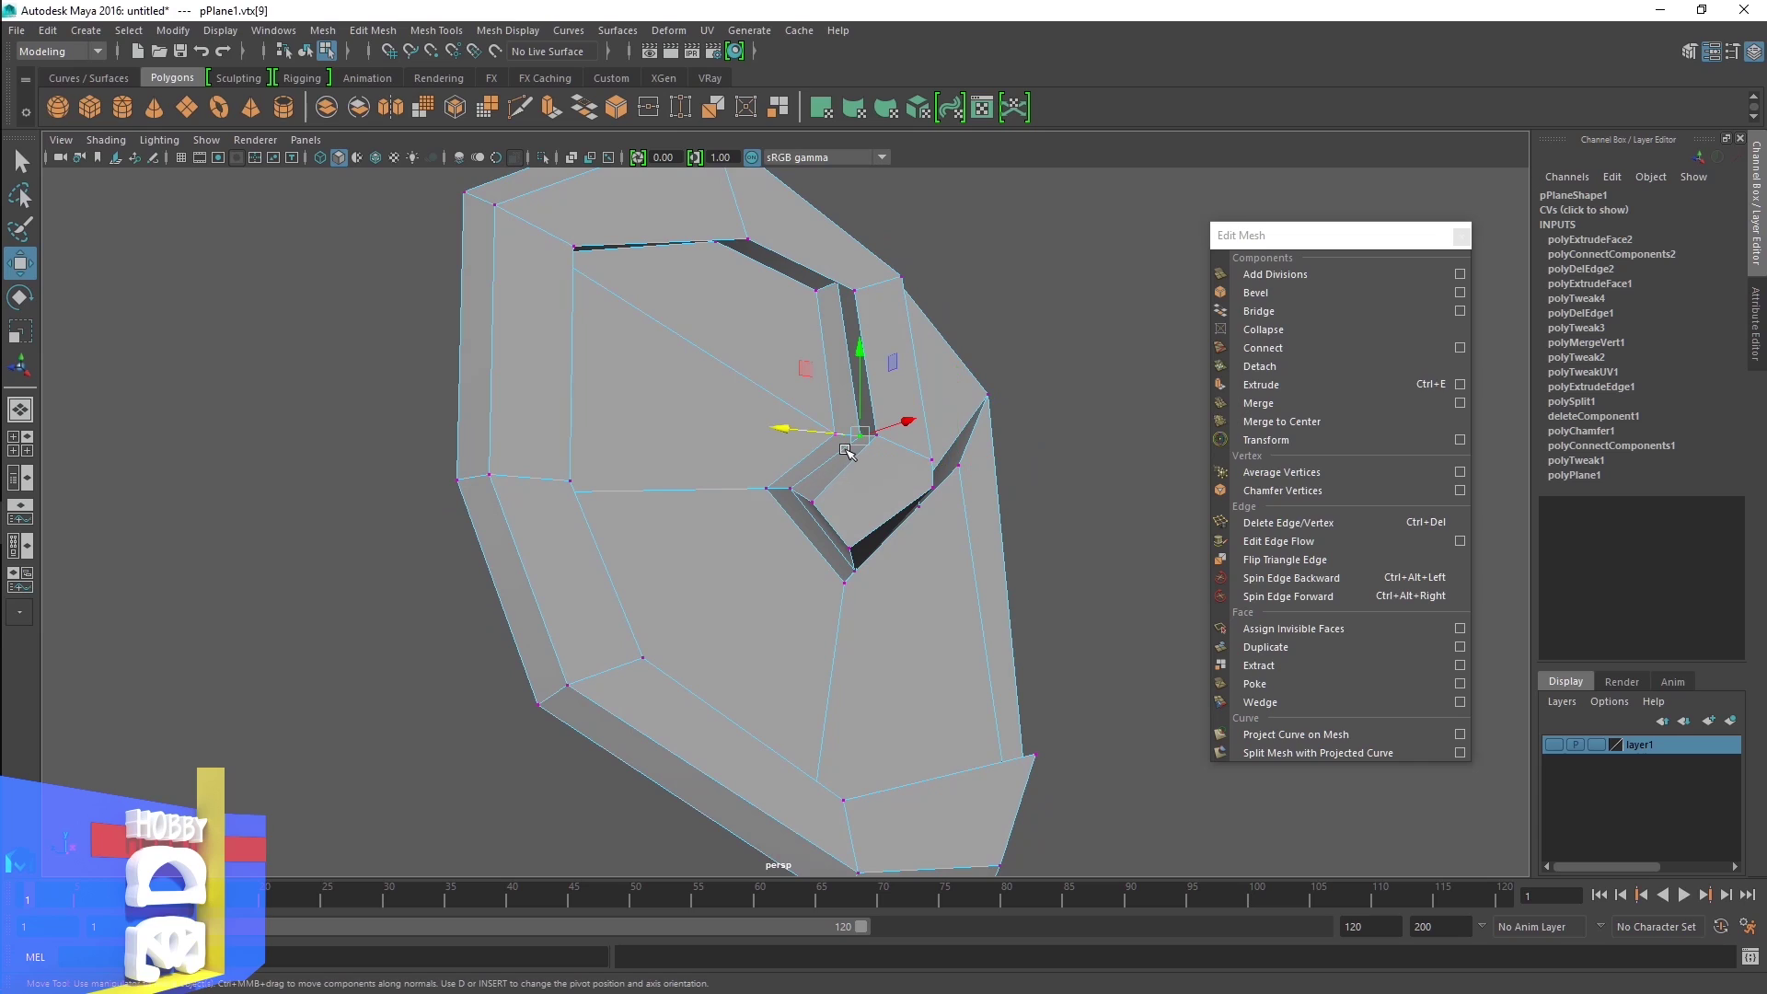
pyautogui.moveTo(780, 432); pyautogui.dragTo(769, 430, button='middle')
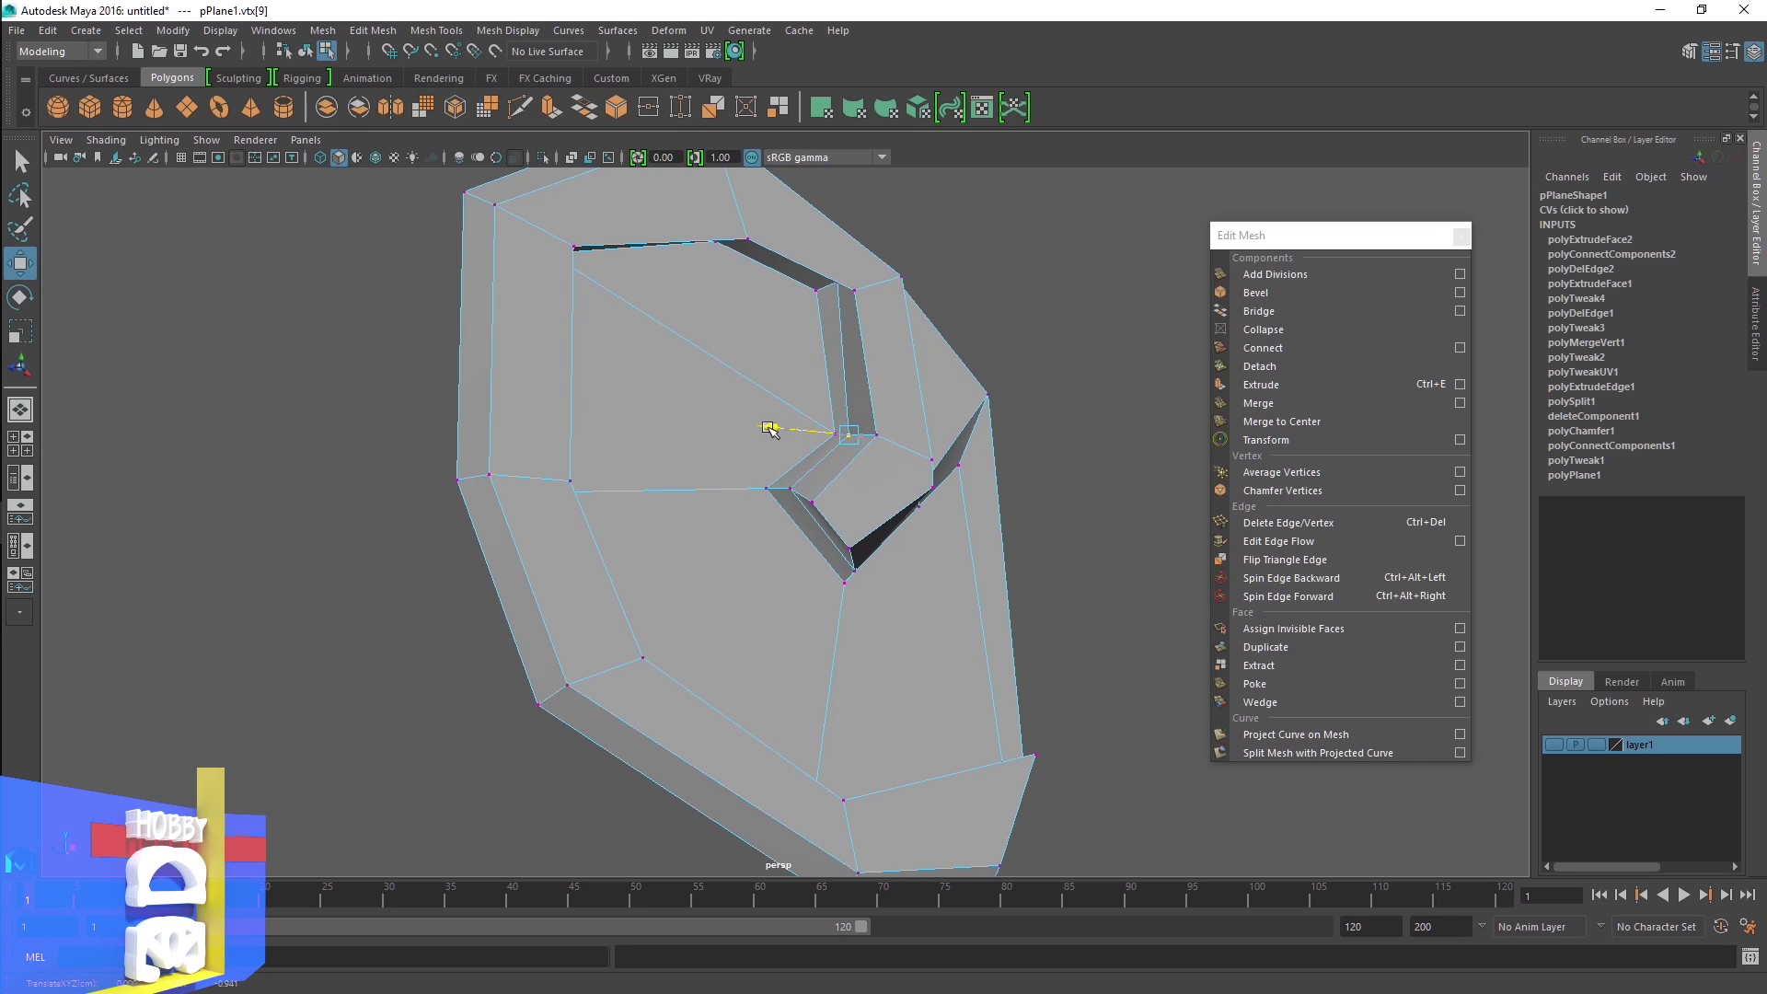
pyautogui.click(806, 436)
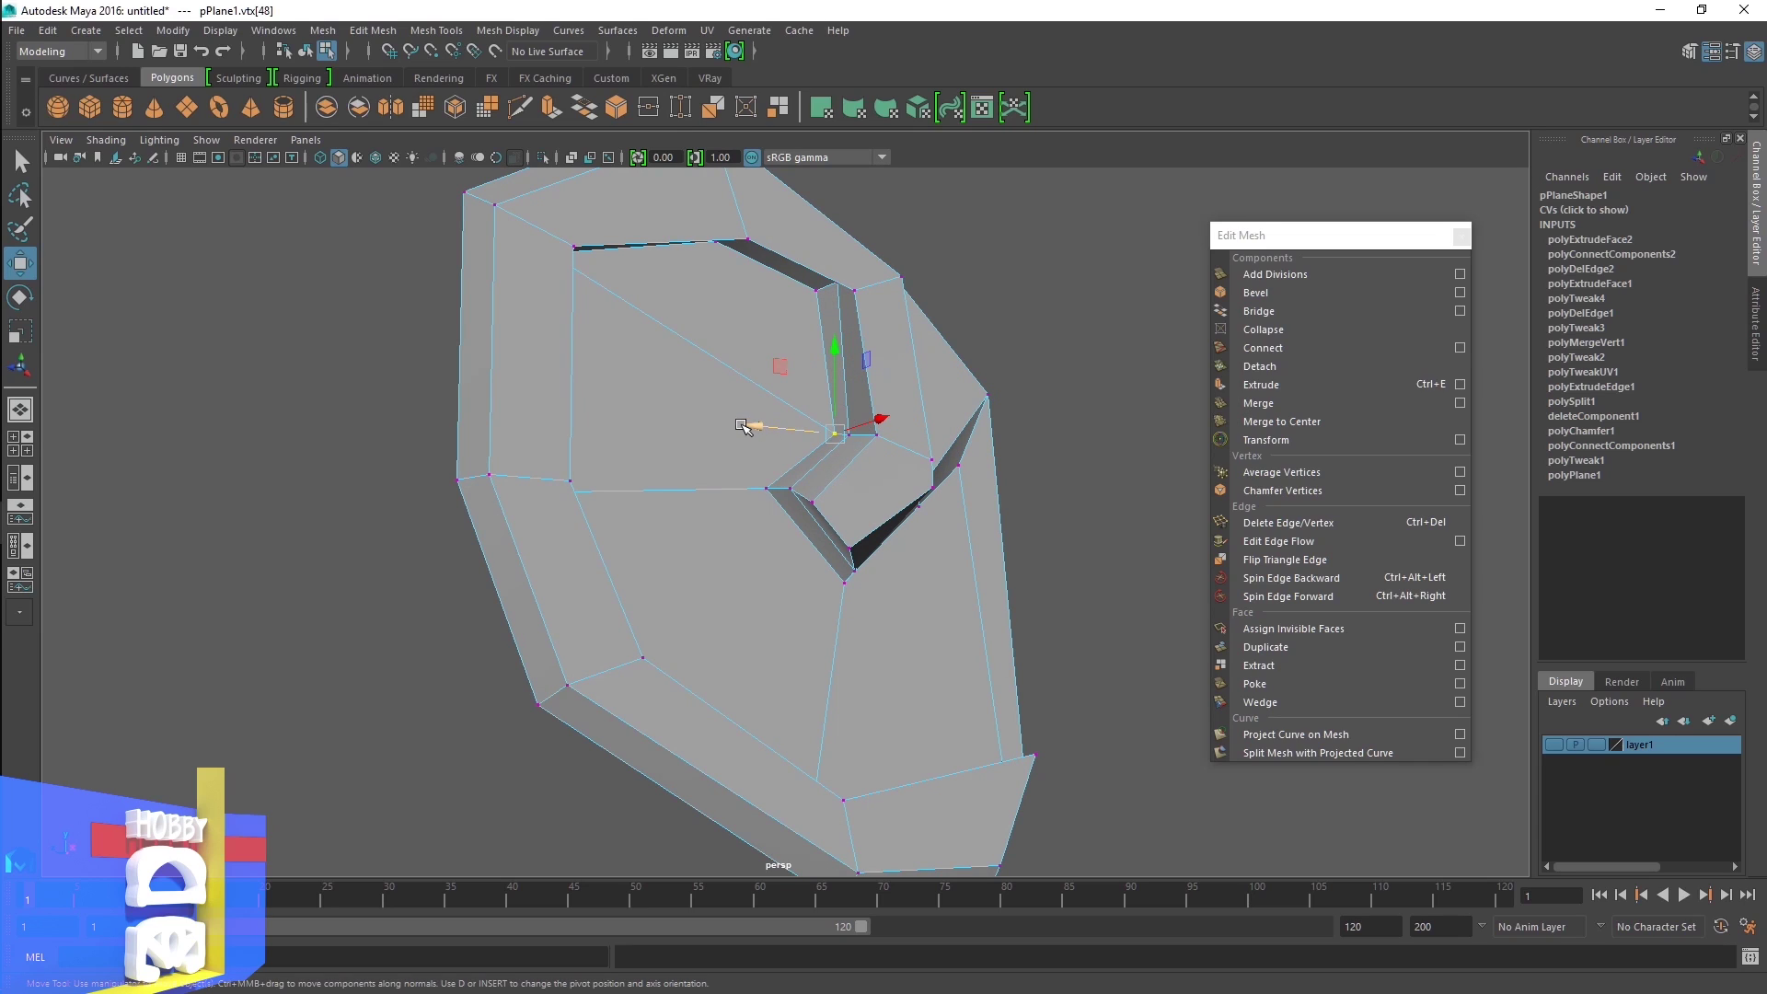
pyautogui.keyDown('alt'); pyautogui.moveTo(745, 424); pyautogui.dragTo(769, 492); pyautogui.keyUp('alt')
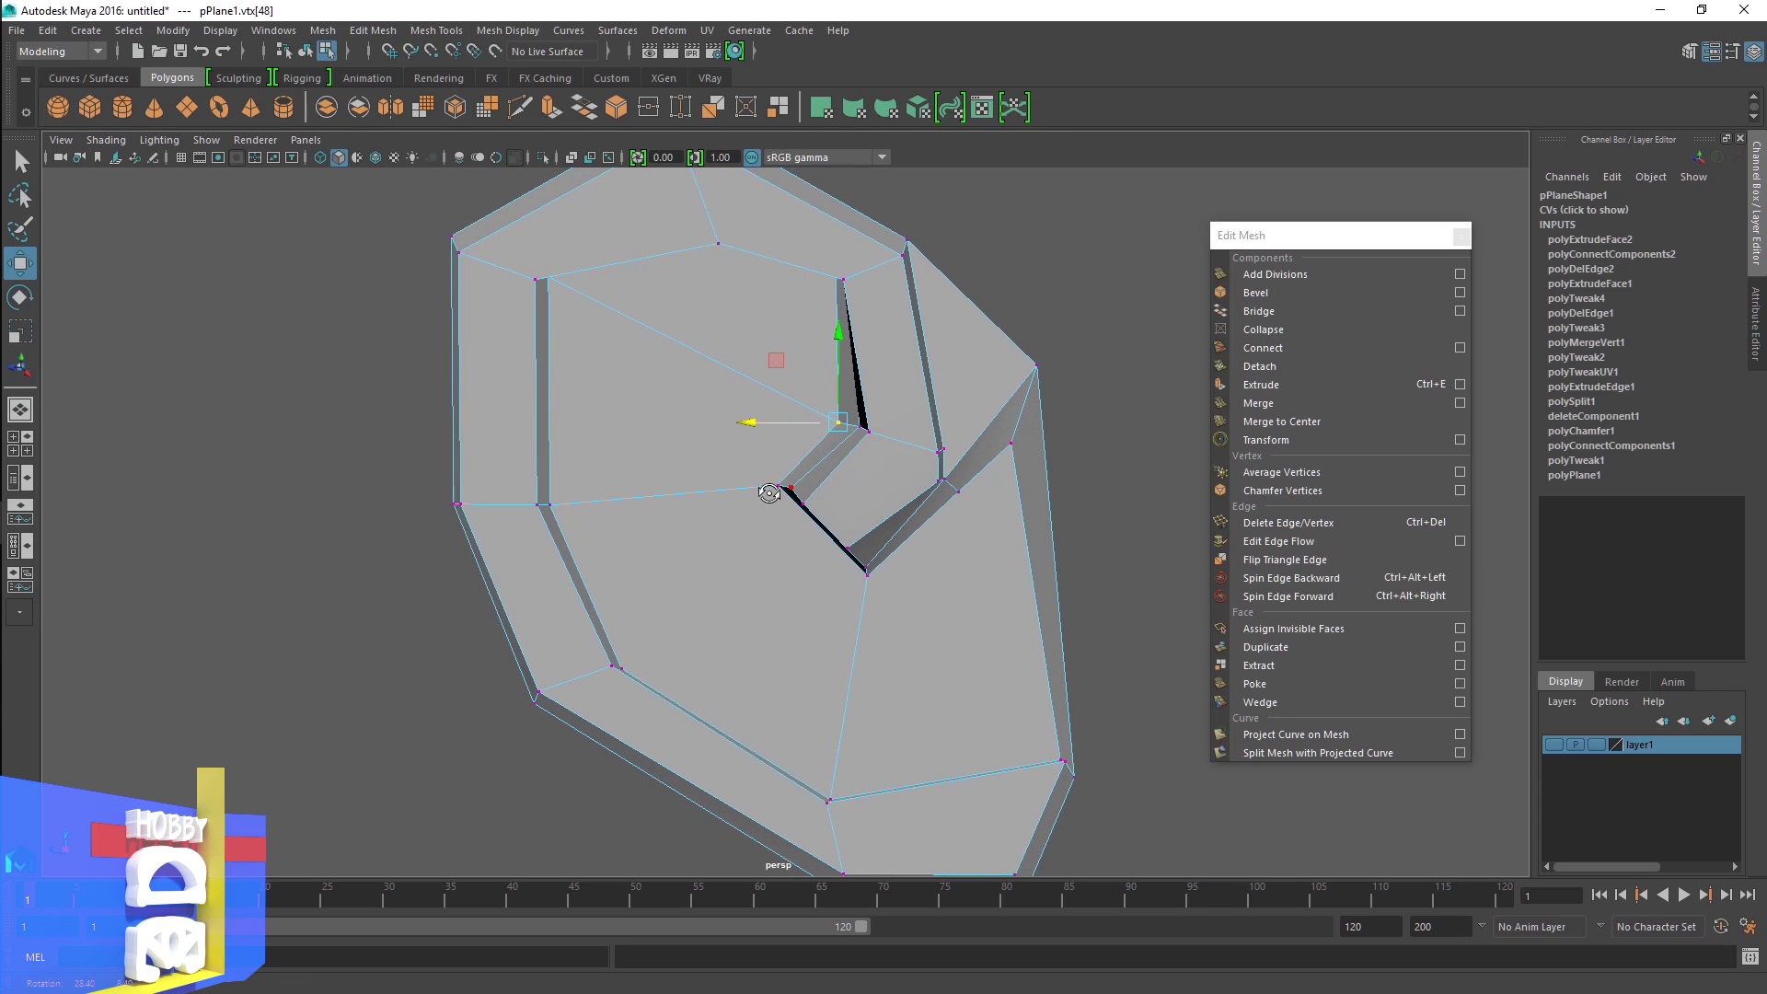
pyautogui.click(921, 471)
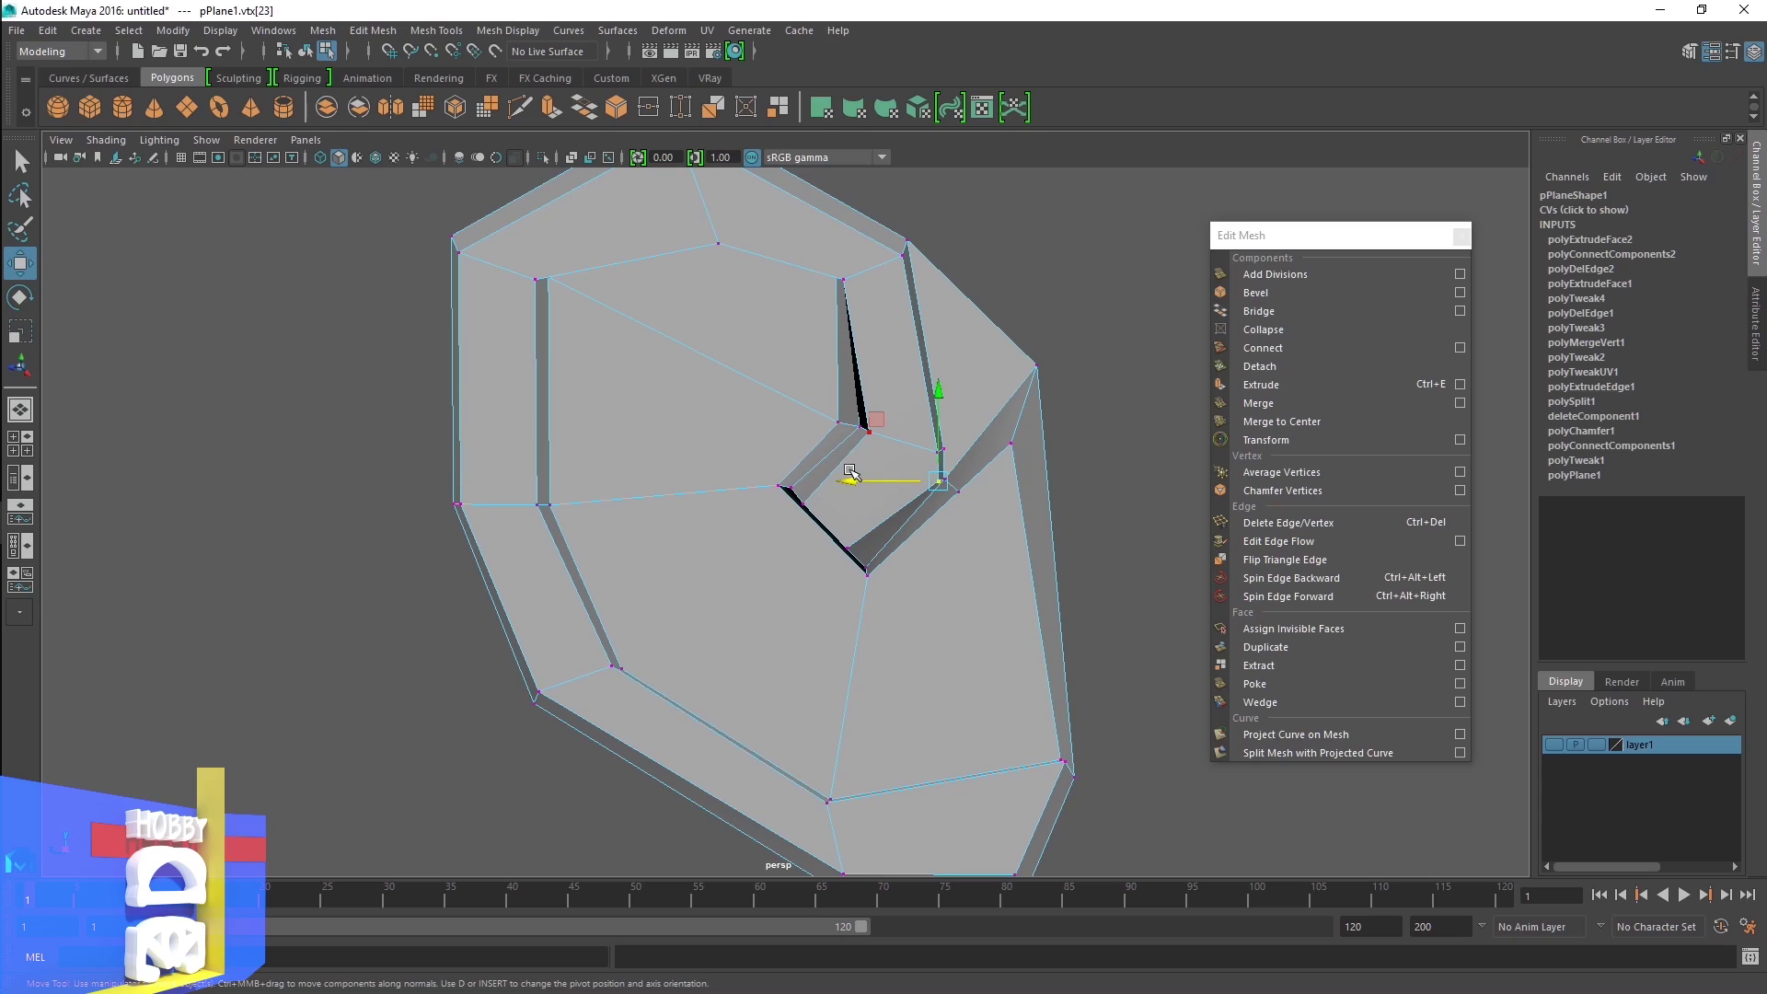
pyautogui.moveTo(852, 482); pyautogui.dragTo(826, 480)
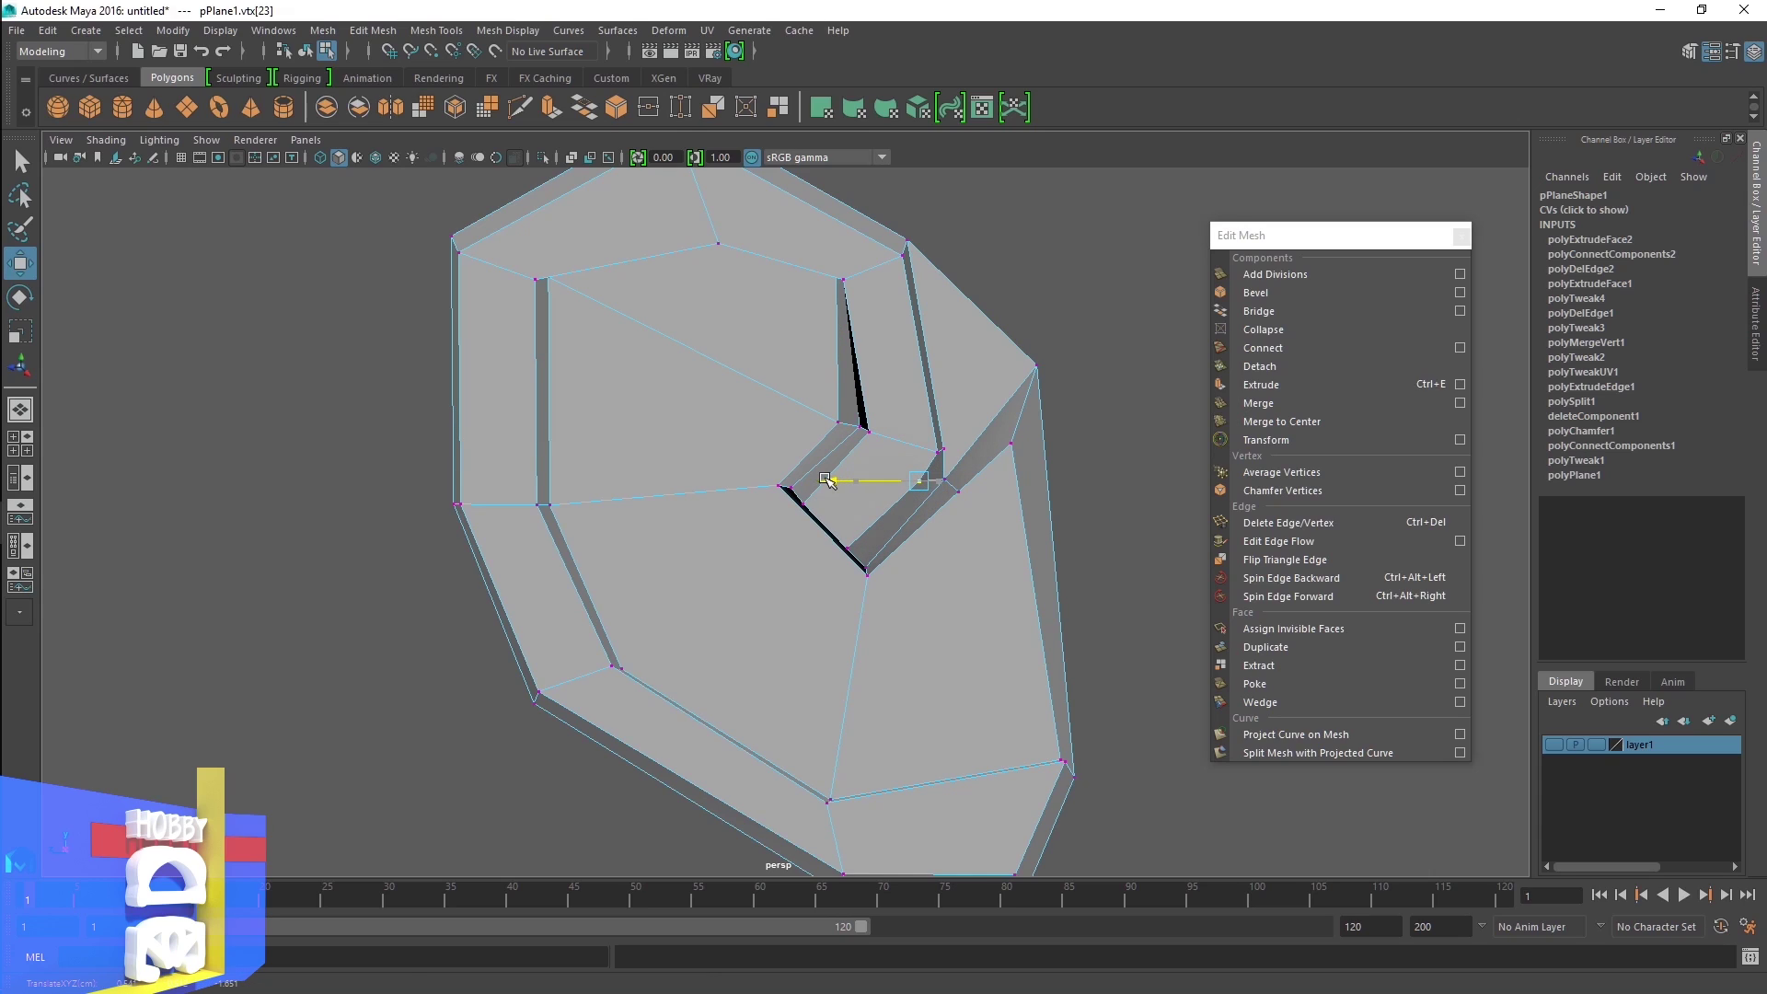
pyautogui.click(933, 440)
pyautogui.moveTo(853, 458); pyautogui.dragTo(839, 453)
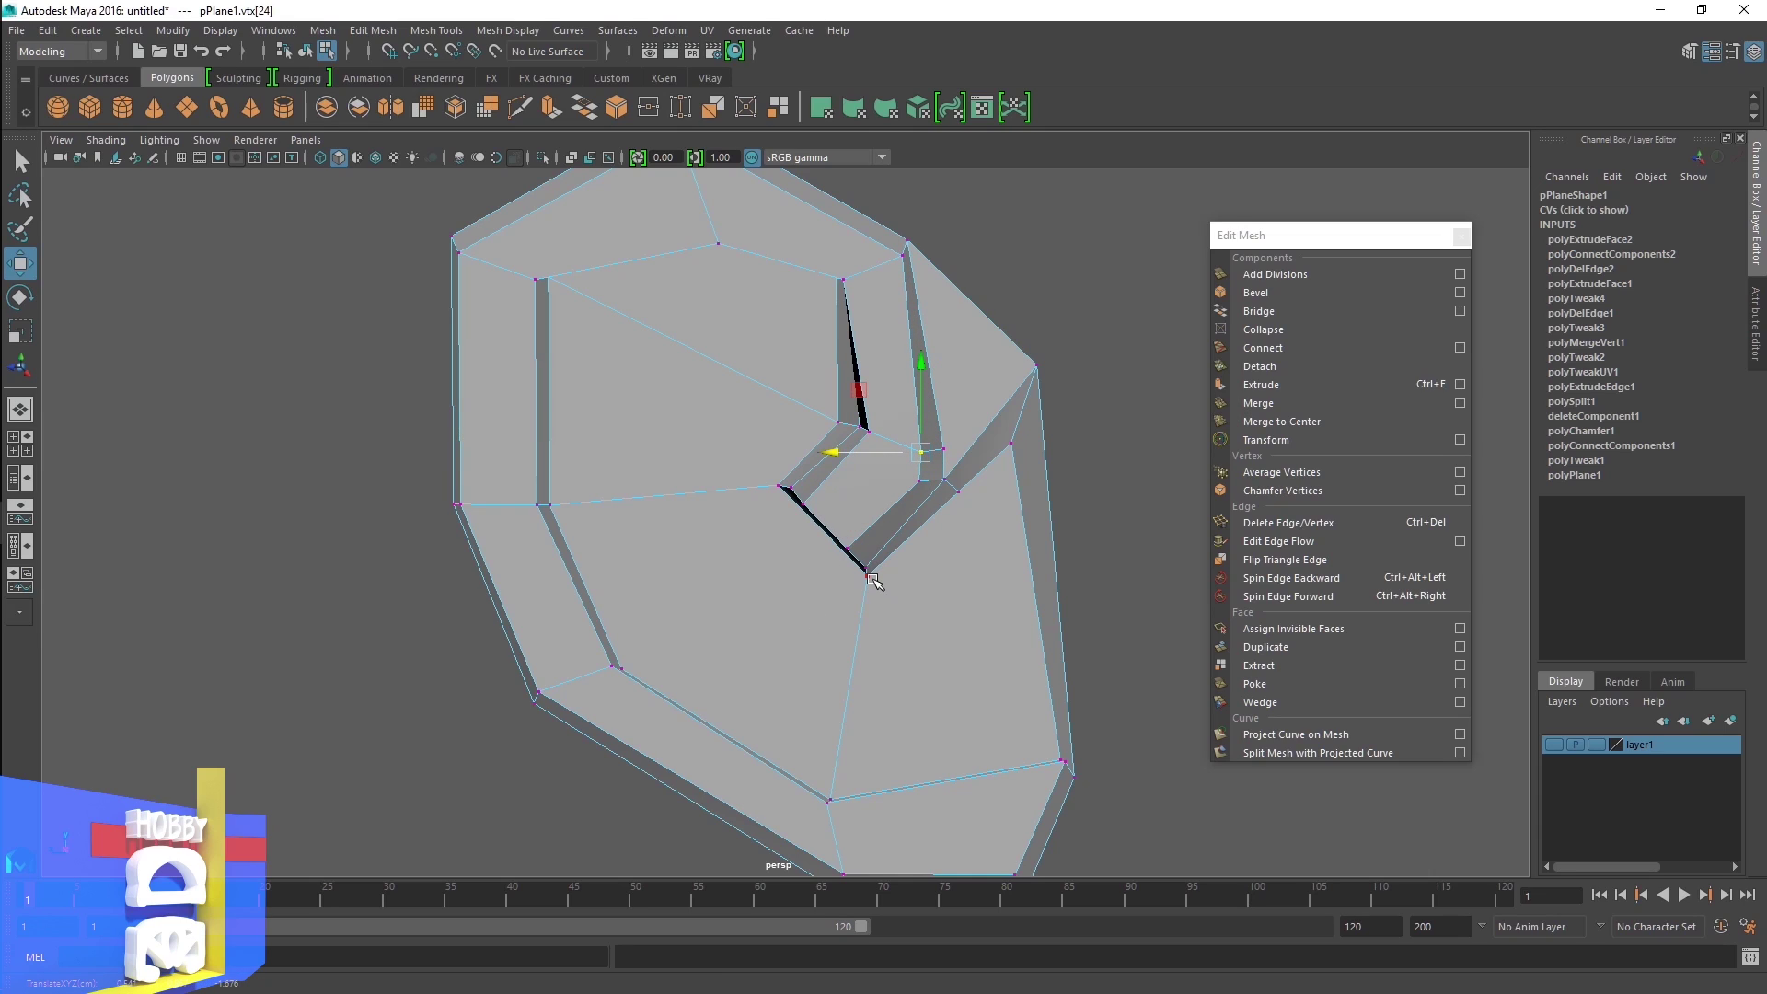
pyautogui.press('3')
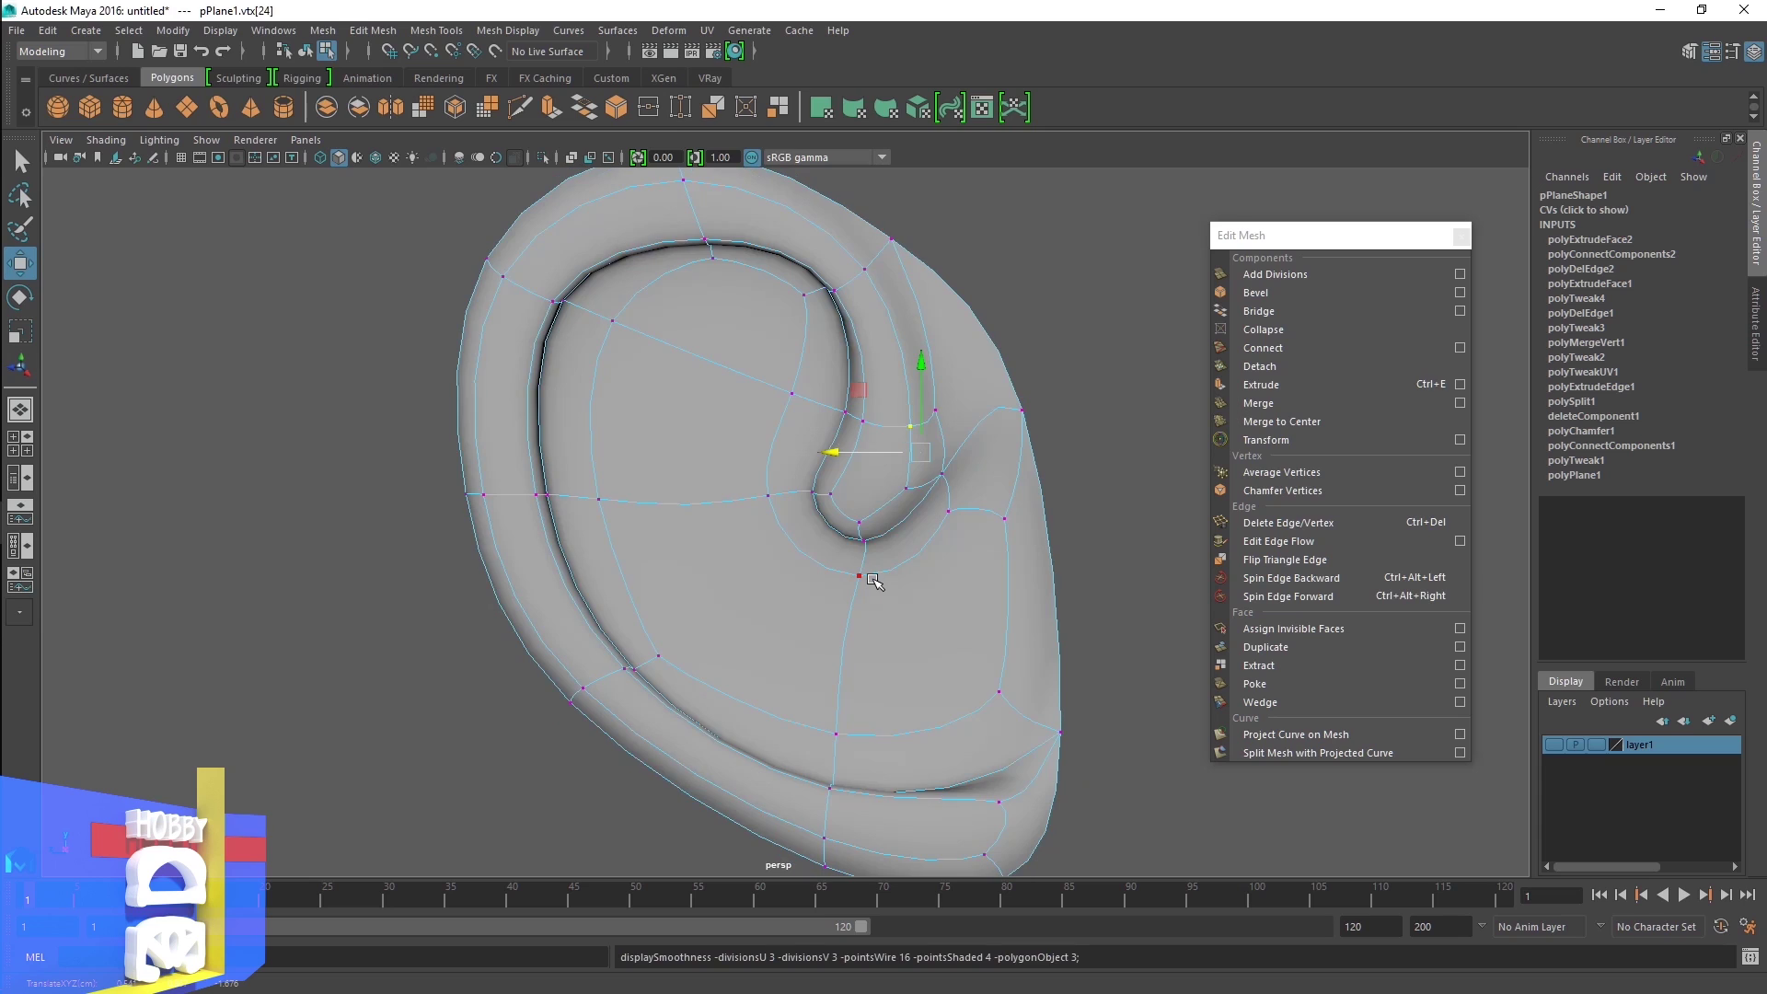
pyautogui.scroll(-3, 874, 581)
pyautogui.keyDown('alt'); pyautogui.moveTo(750, 584); pyautogui.dragTo(854, 587); pyautogui.keyUp('alt')
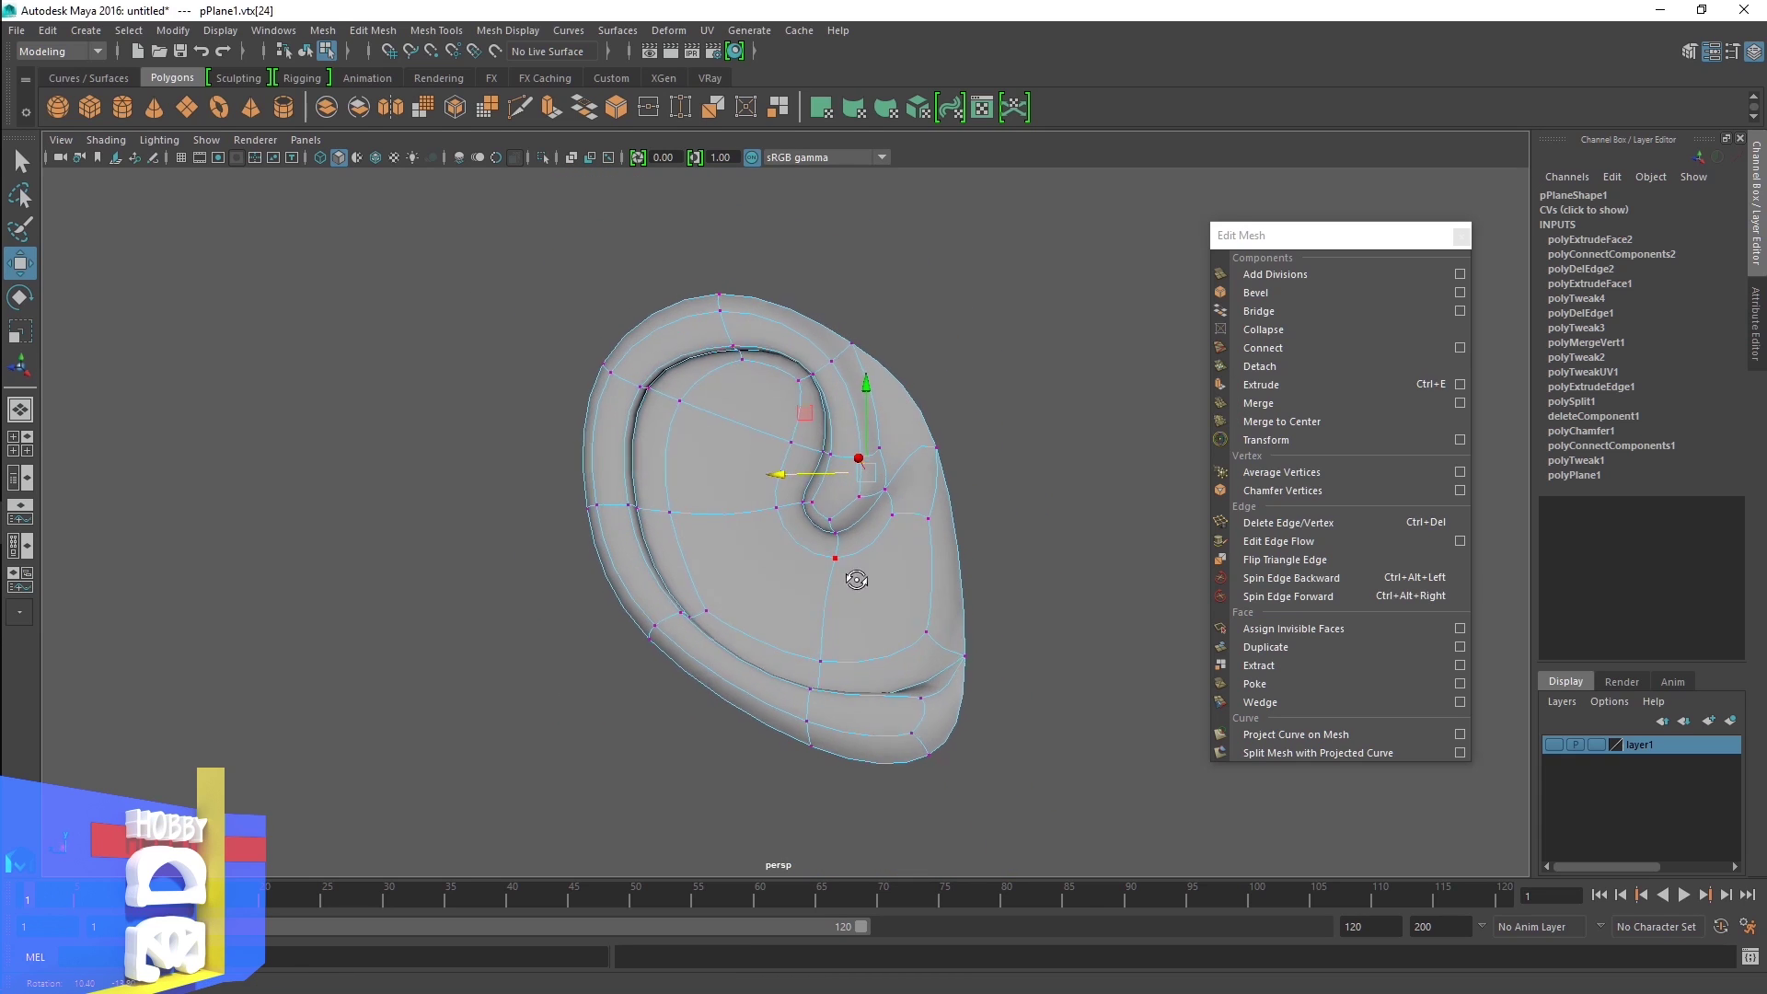
pyautogui.scroll(2, 833, 551)
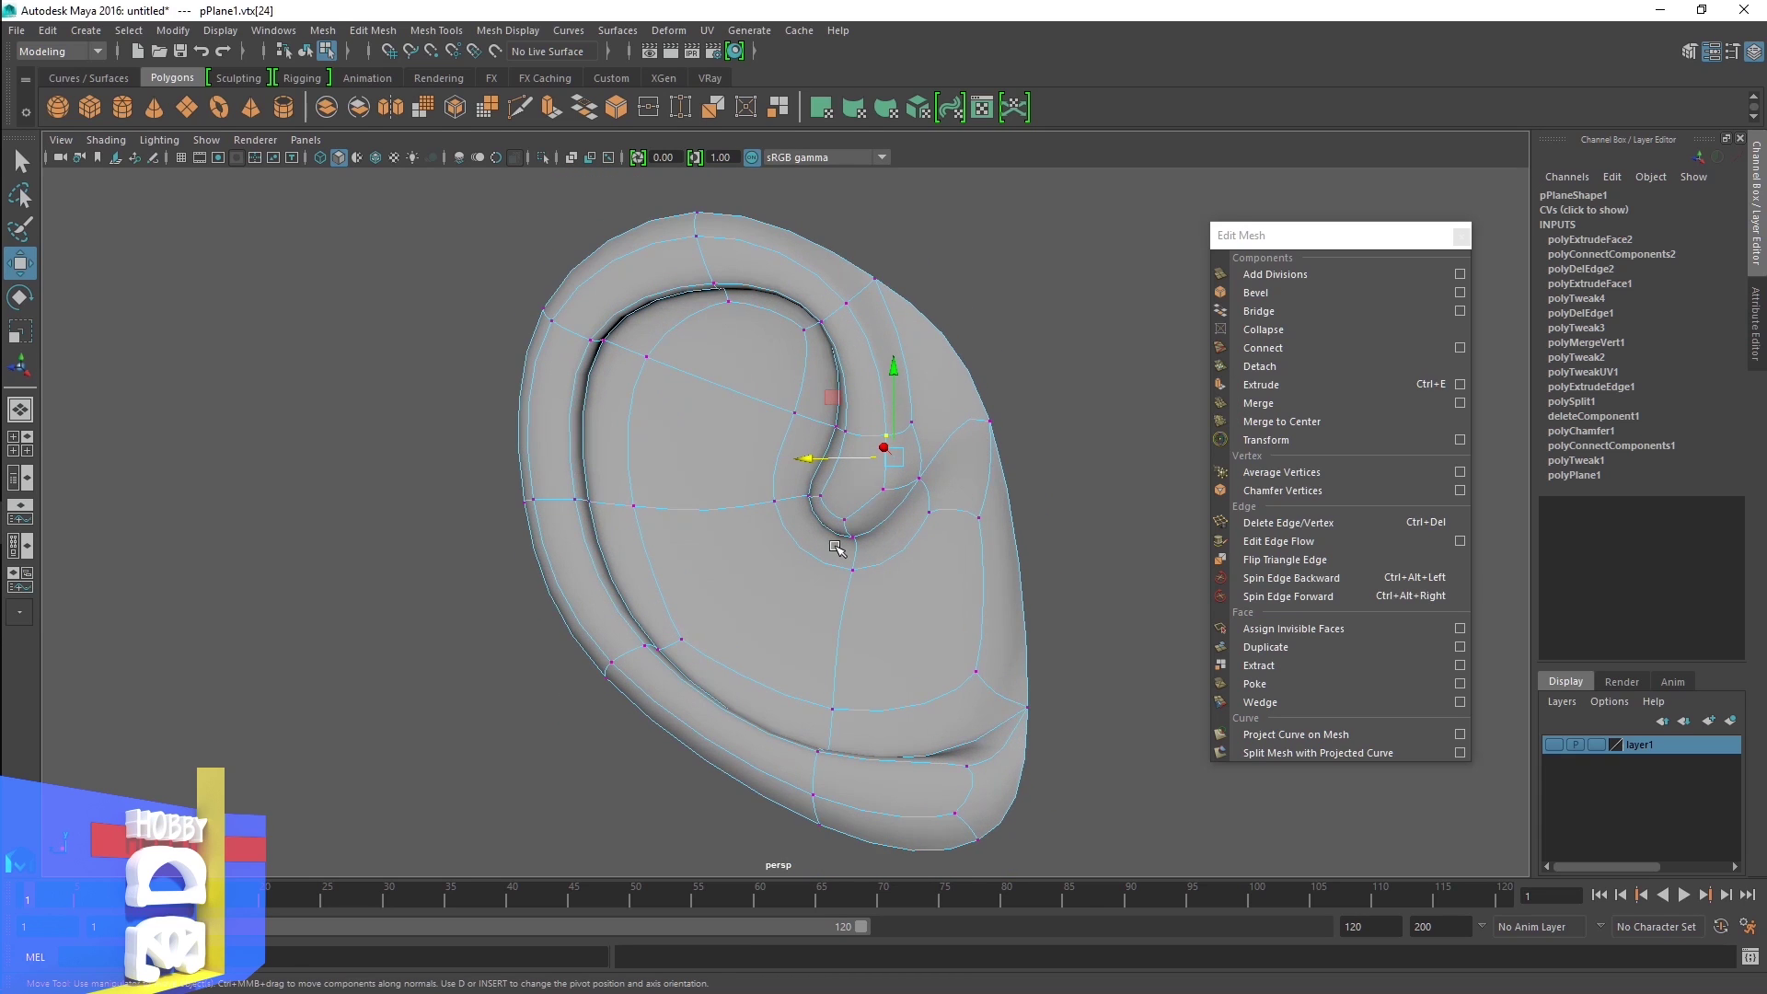
pyautogui.click(787, 411)
pyautogui.press('1')
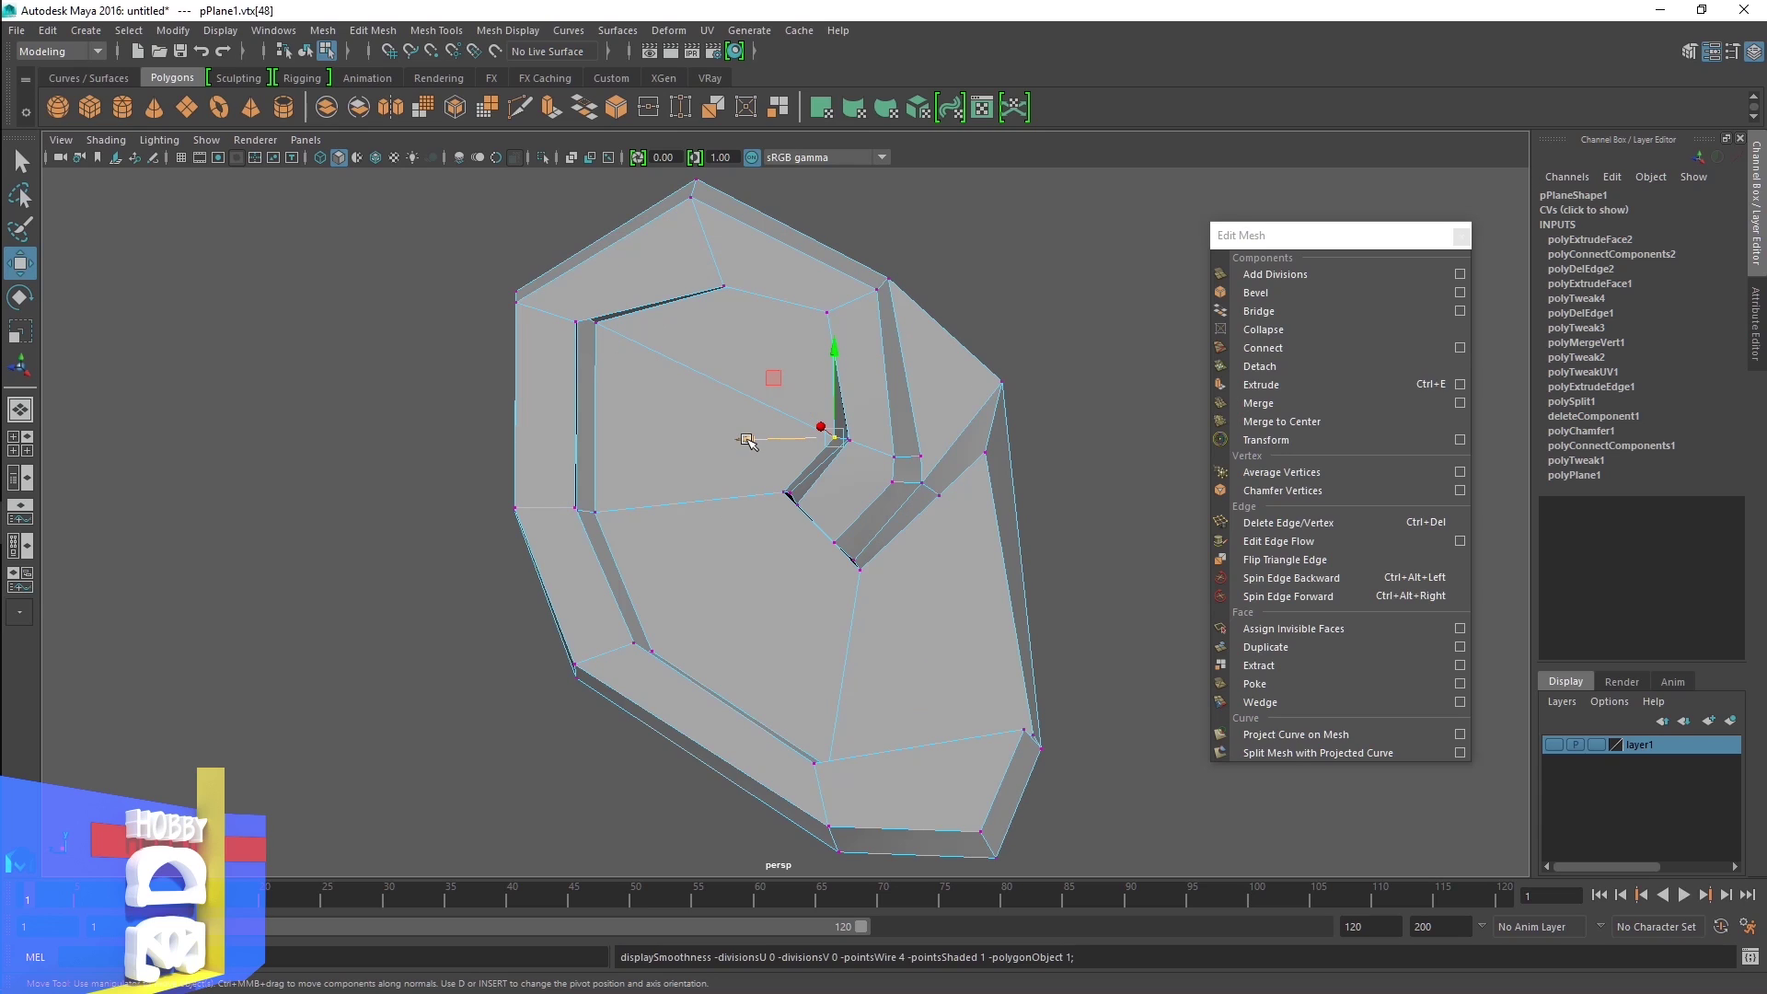
# Shift vtx[48] left and down, move vtx[43] down and left, then raise vtx[48] slightly
pyautogui.moveTo(747, 441); pyautogui.dragTo(631, 417)
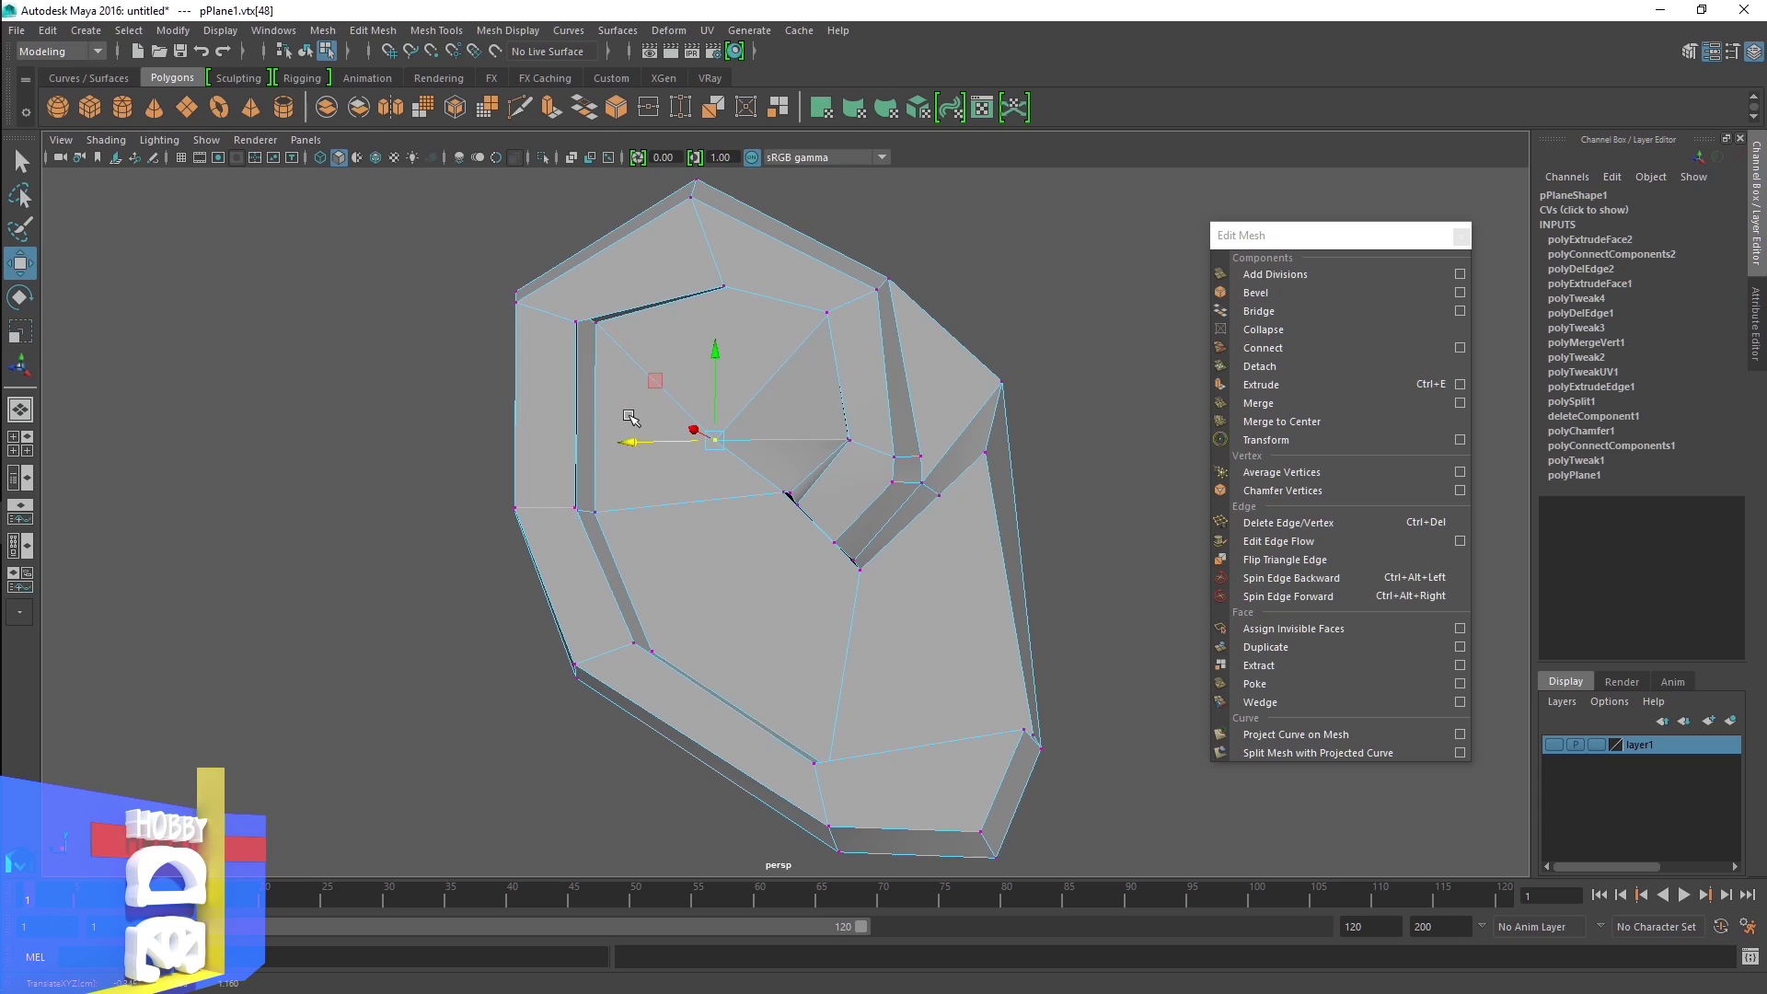
pyautogui.keyDown('alt'); pyautogui.moveTo(599, 505); pyautogui.dragTo(663, 599); pyautogui.keyUp('alt')
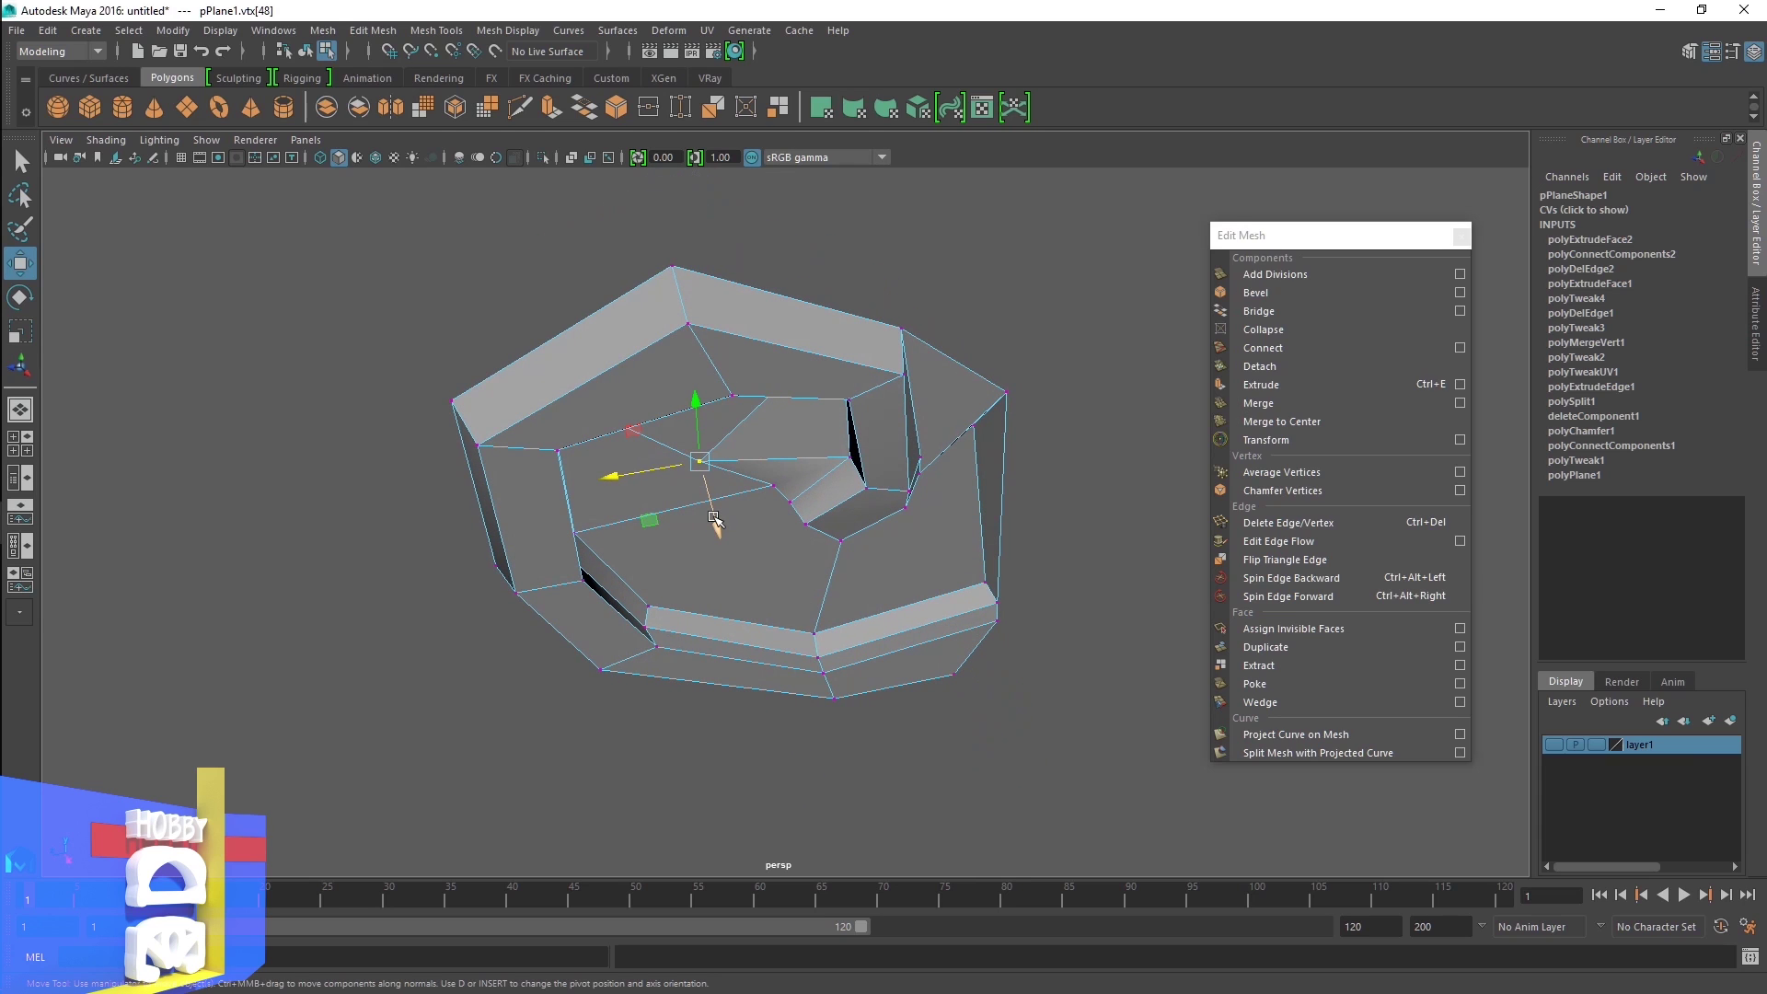
pyautogui.moveTo(715, 525); pyautogui.dragTo(721, 533)
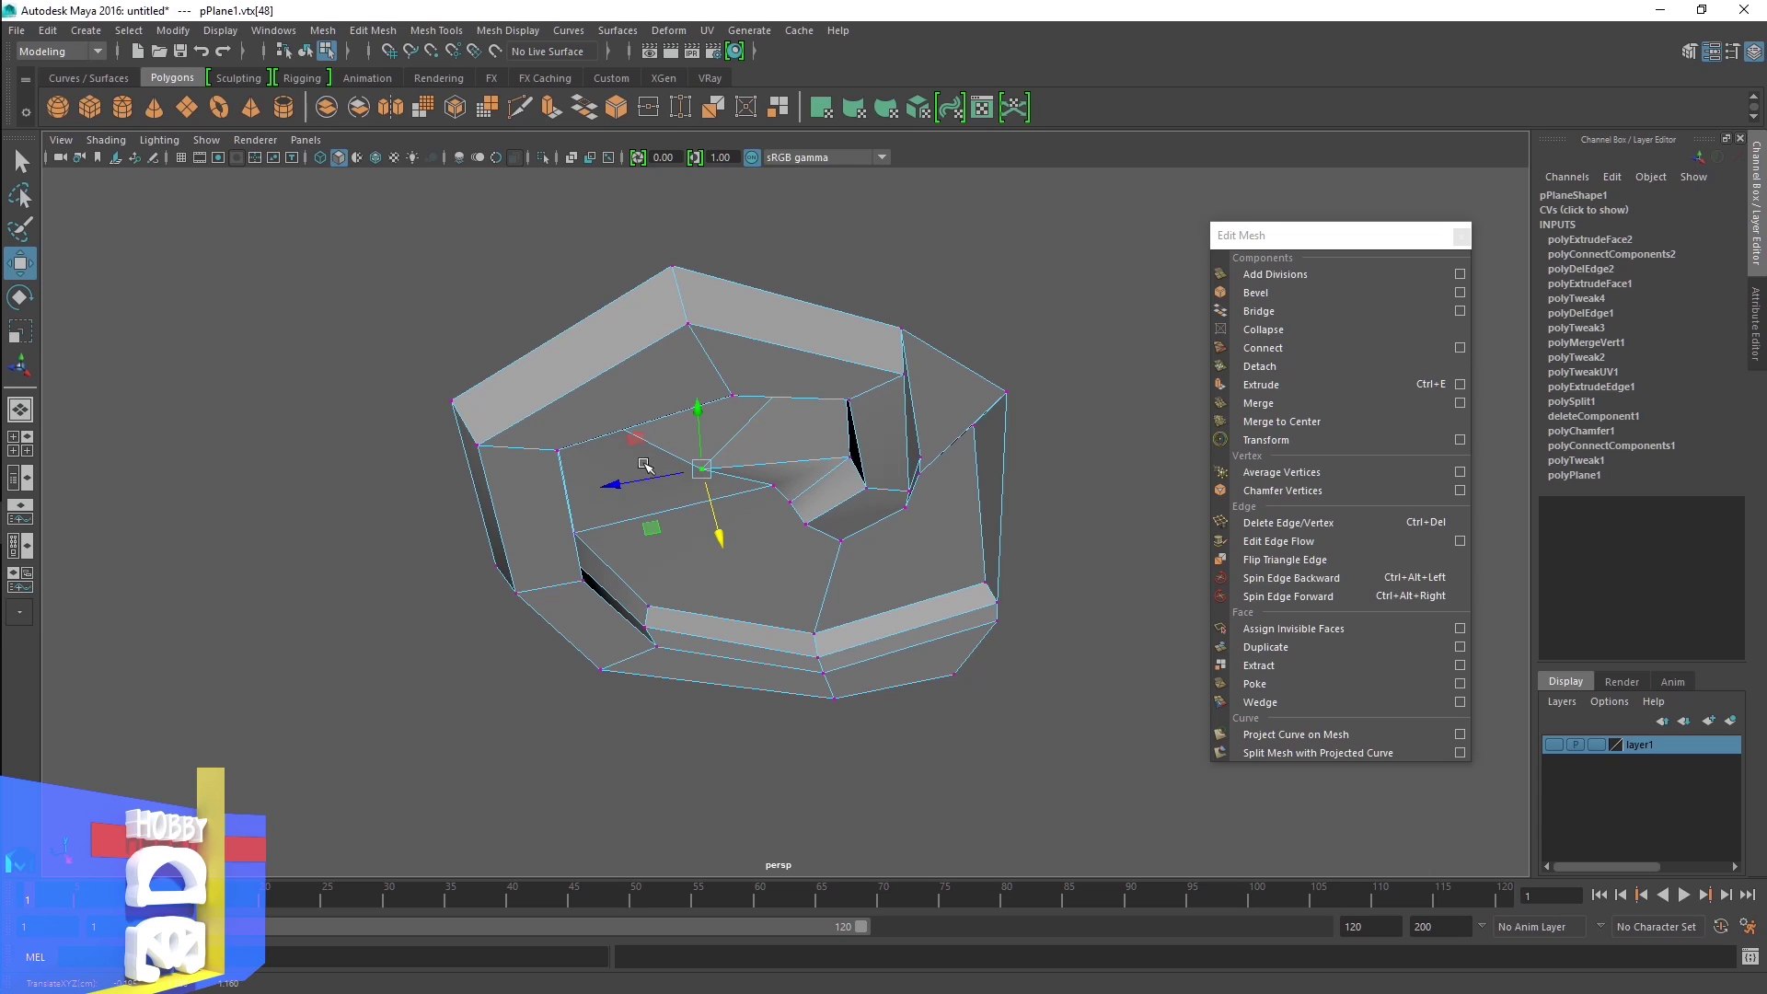
pyautogui.click(778, 486)
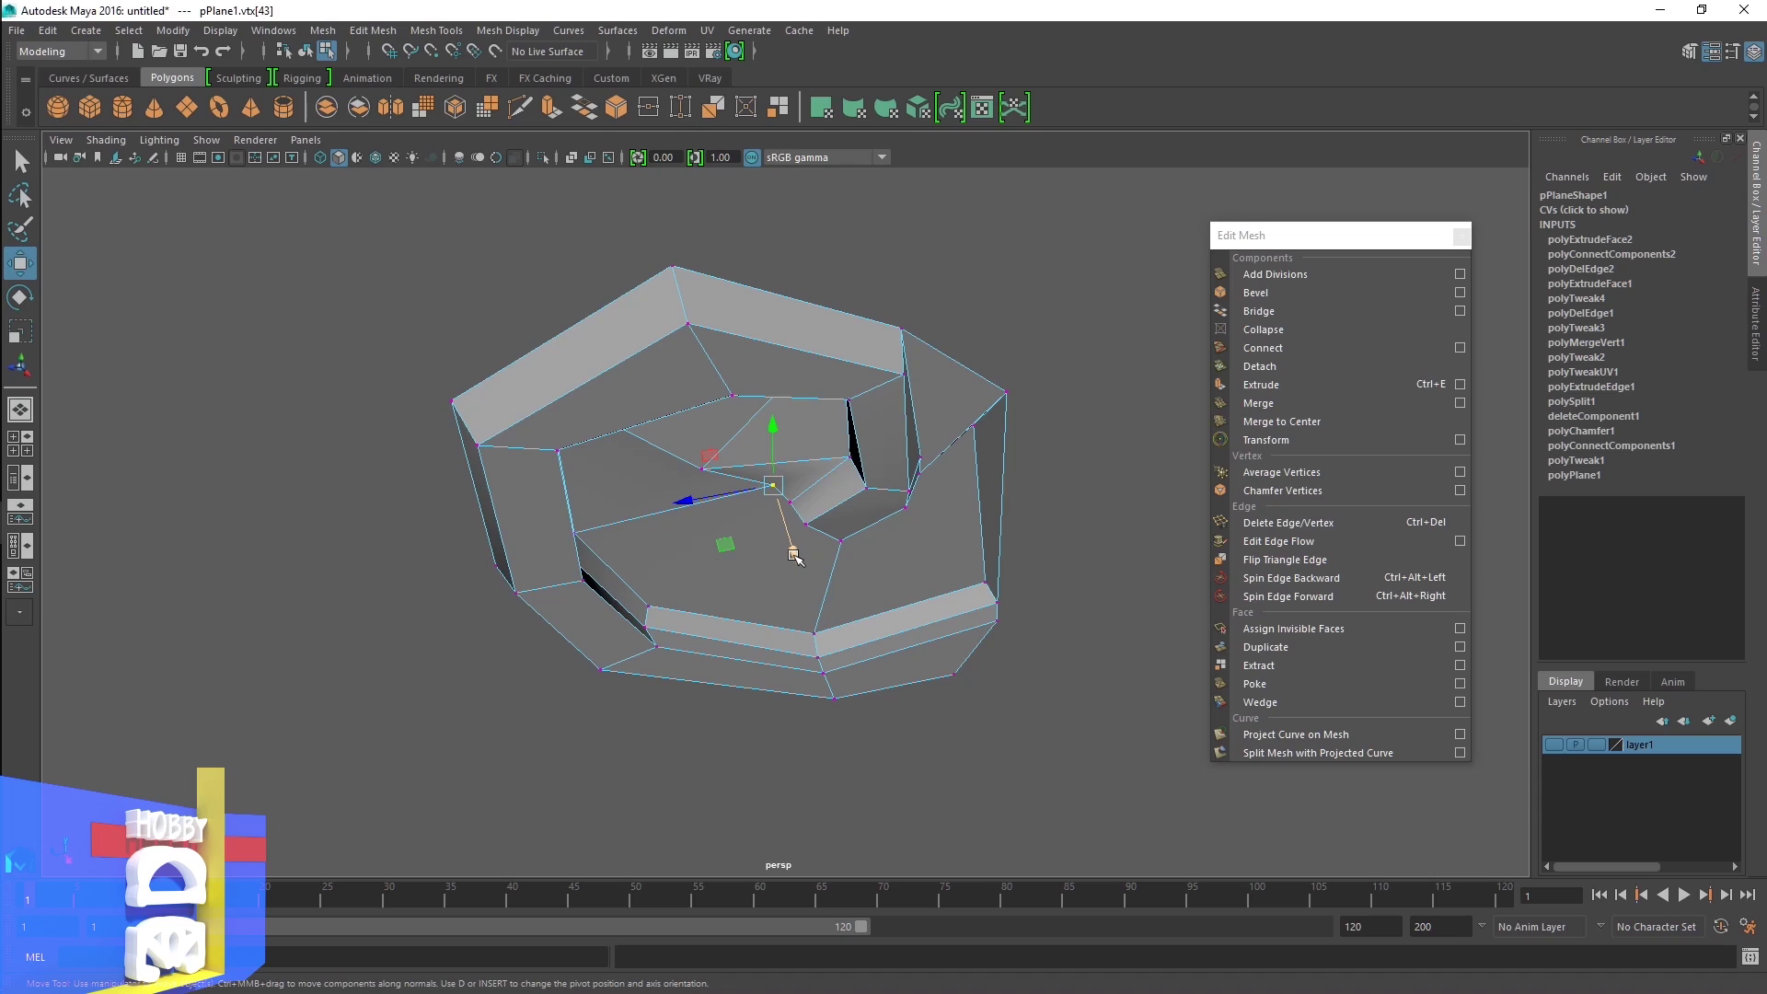
pyautogui.moveTo(795, 550); pyautogui.dragTo(796, 564)
pyautogui.moveTo(677, 516); pyautogui.dragTo(665, 519)
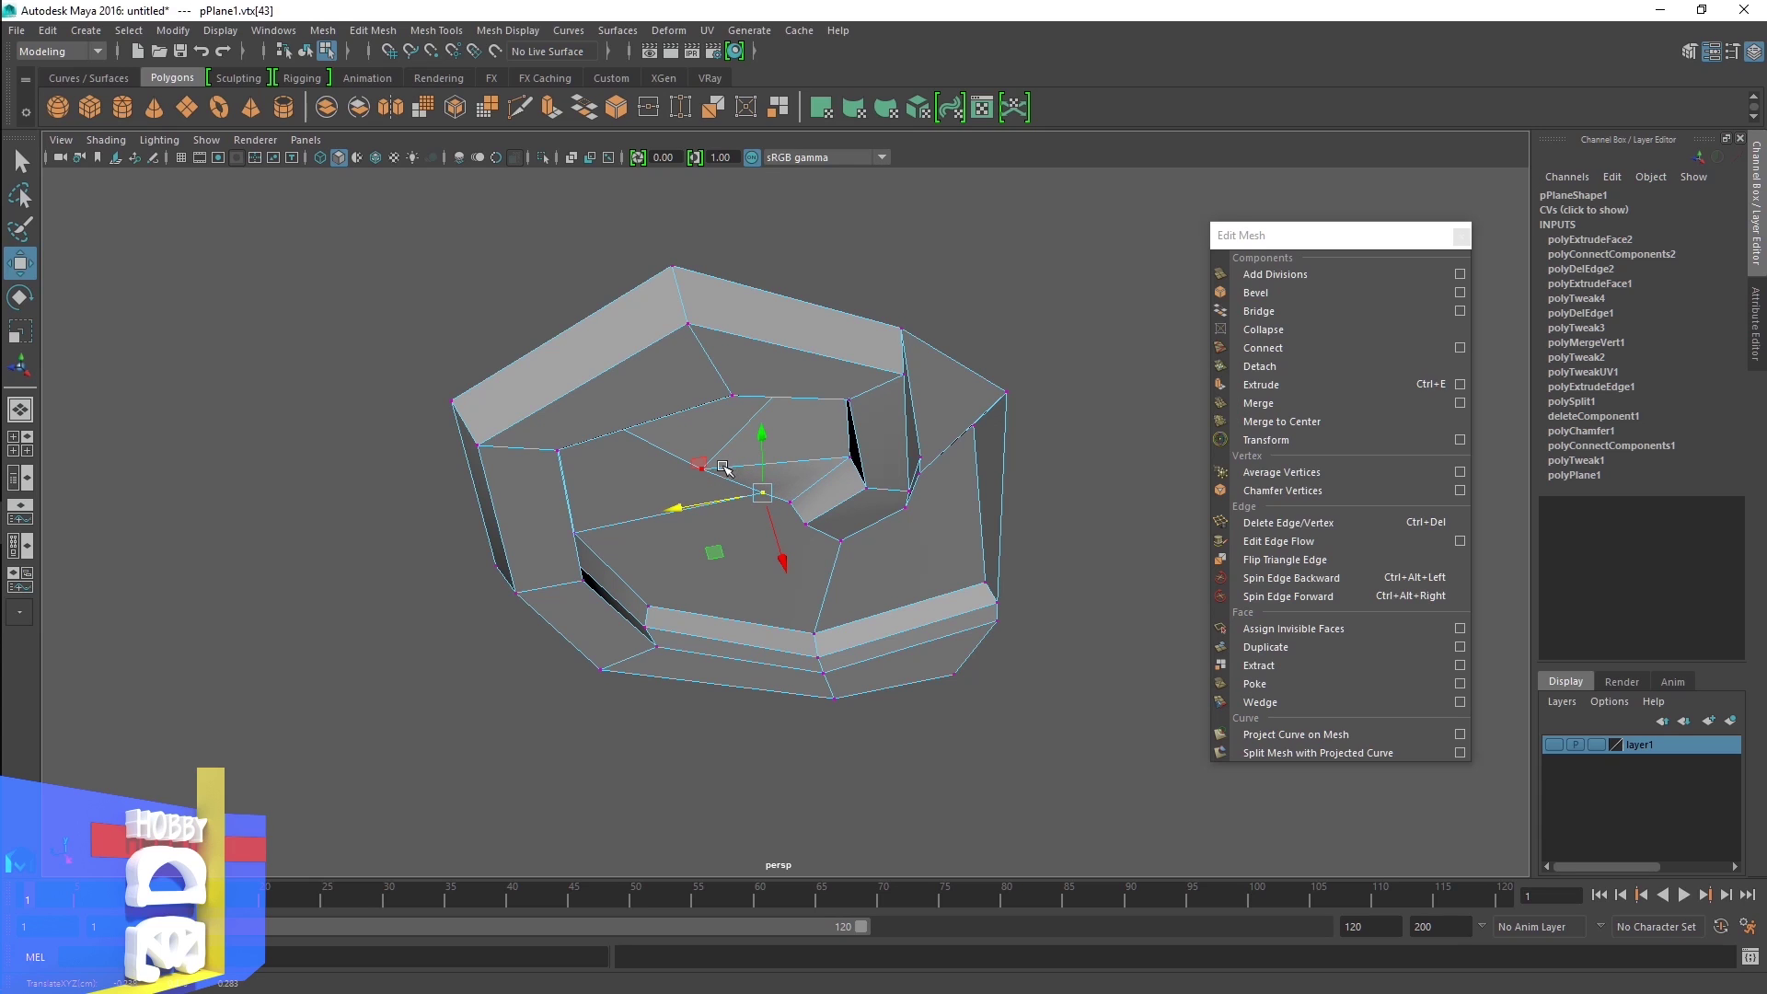
pyautogui.keyDown('alt'); pyautogui.moveTo(854, 613); pyautogui.dragTo(837, 513); pyautogui.keyUp('alt')
pyautogui.click(697, 435)
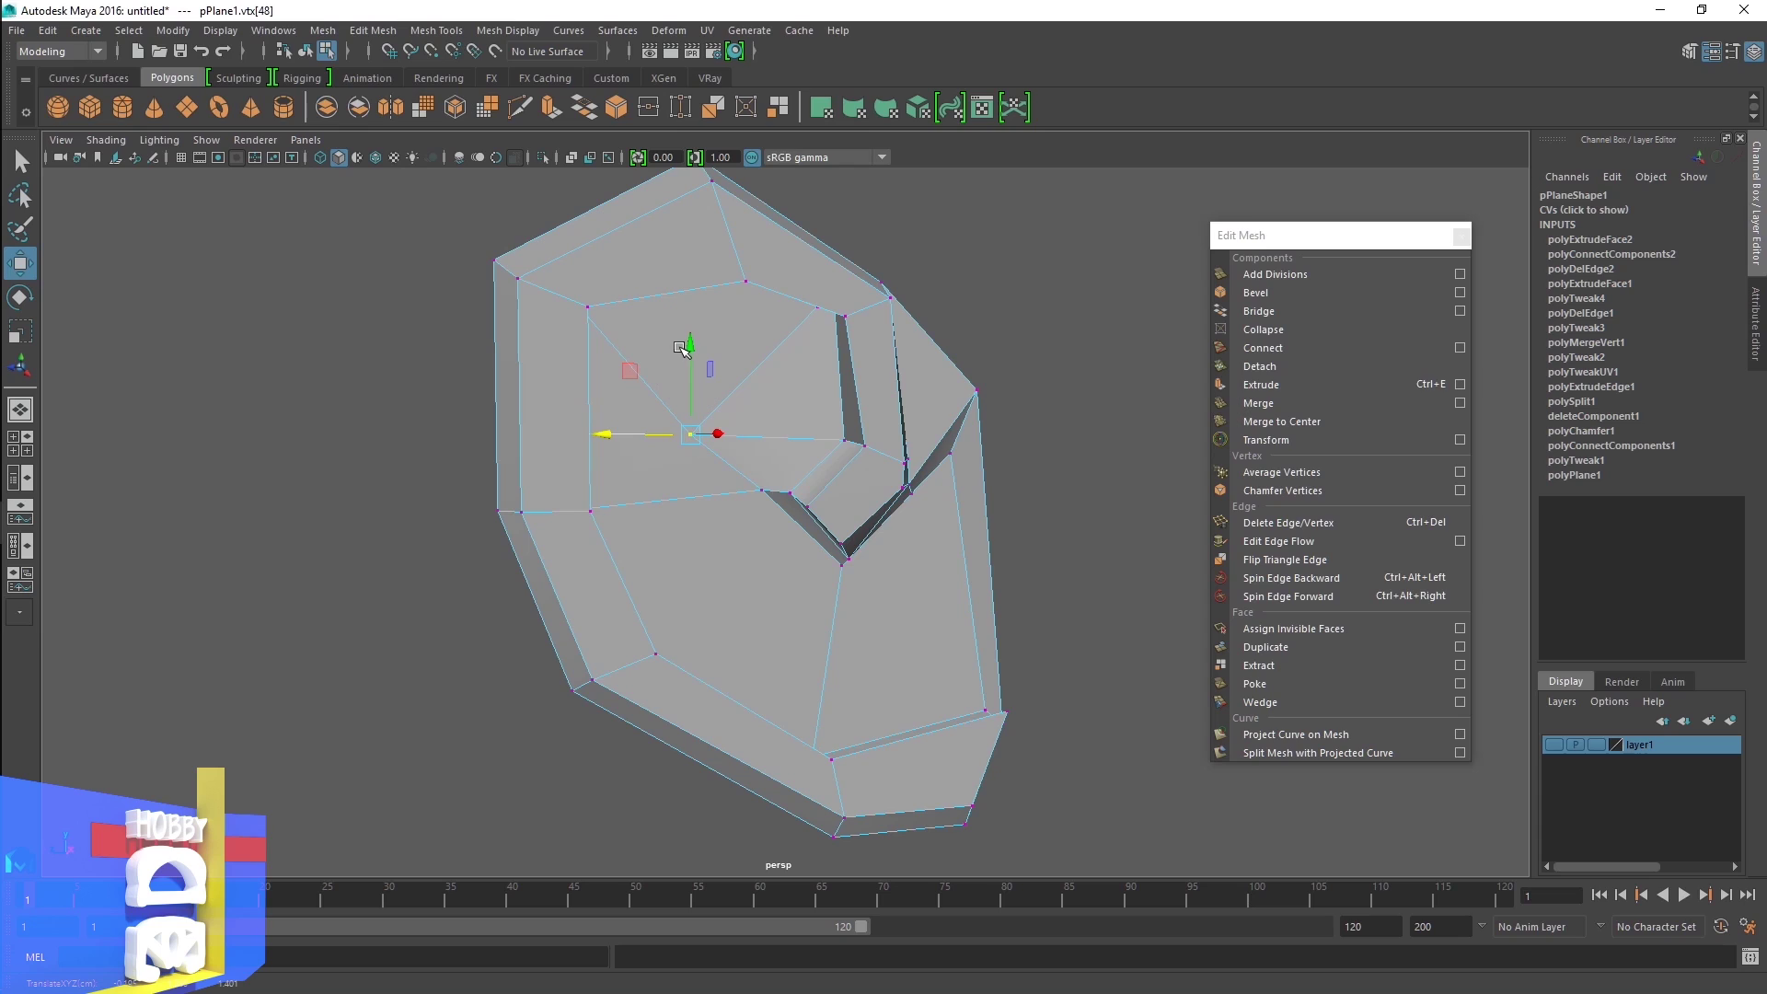
pyautogui.moveTo(690, 344); pyautogui.dragTo(690, 324)
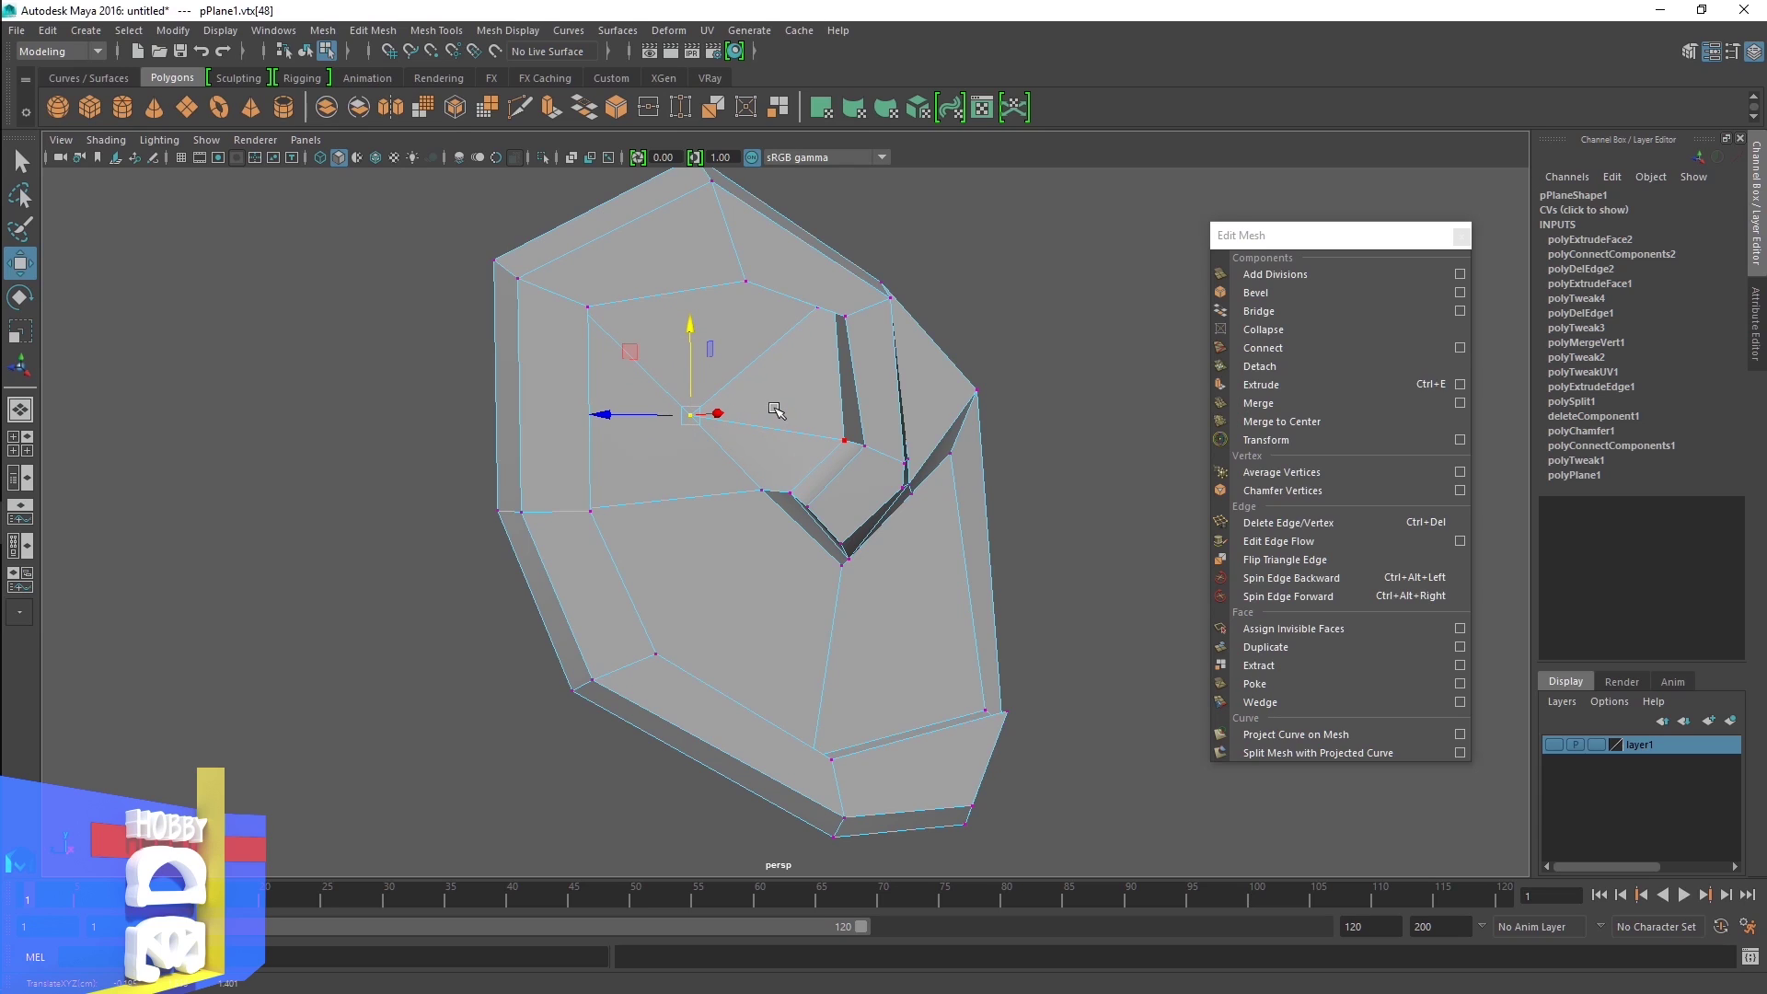
# Turn on smooth preview, switch to Face mode and select a face in the upper inner bowl
pyautogui.press('3')
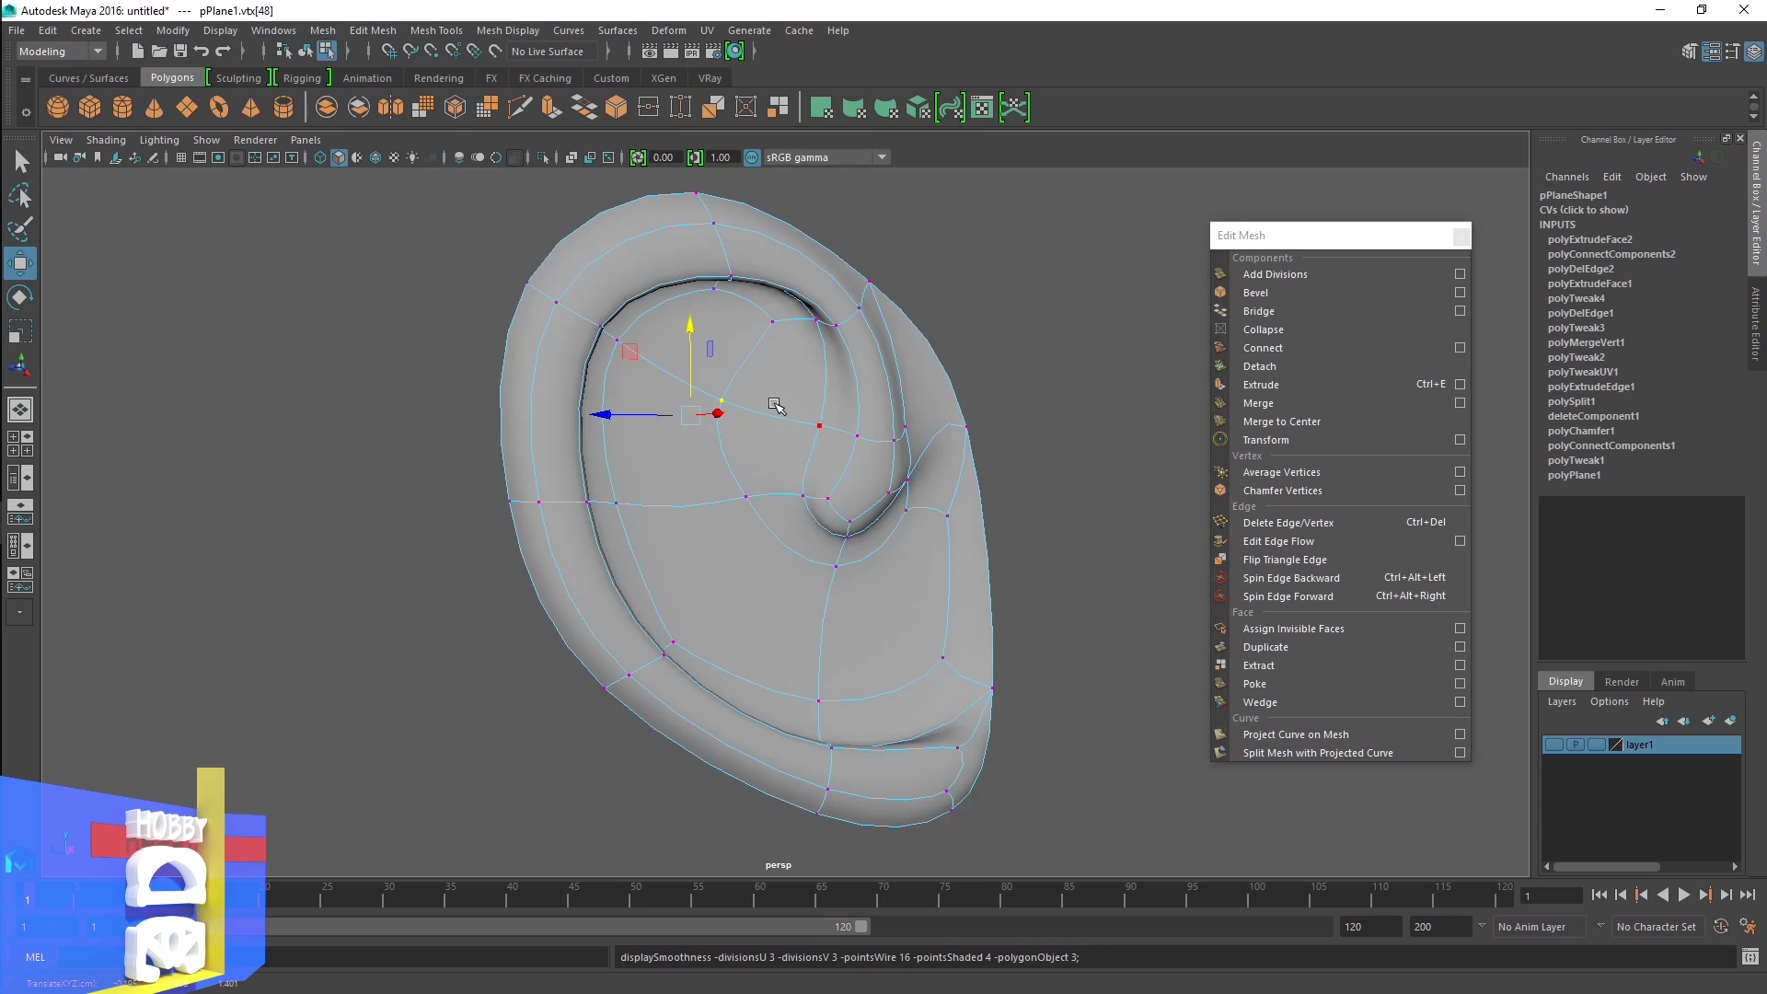
pyautogui.rightClick(778, 413)
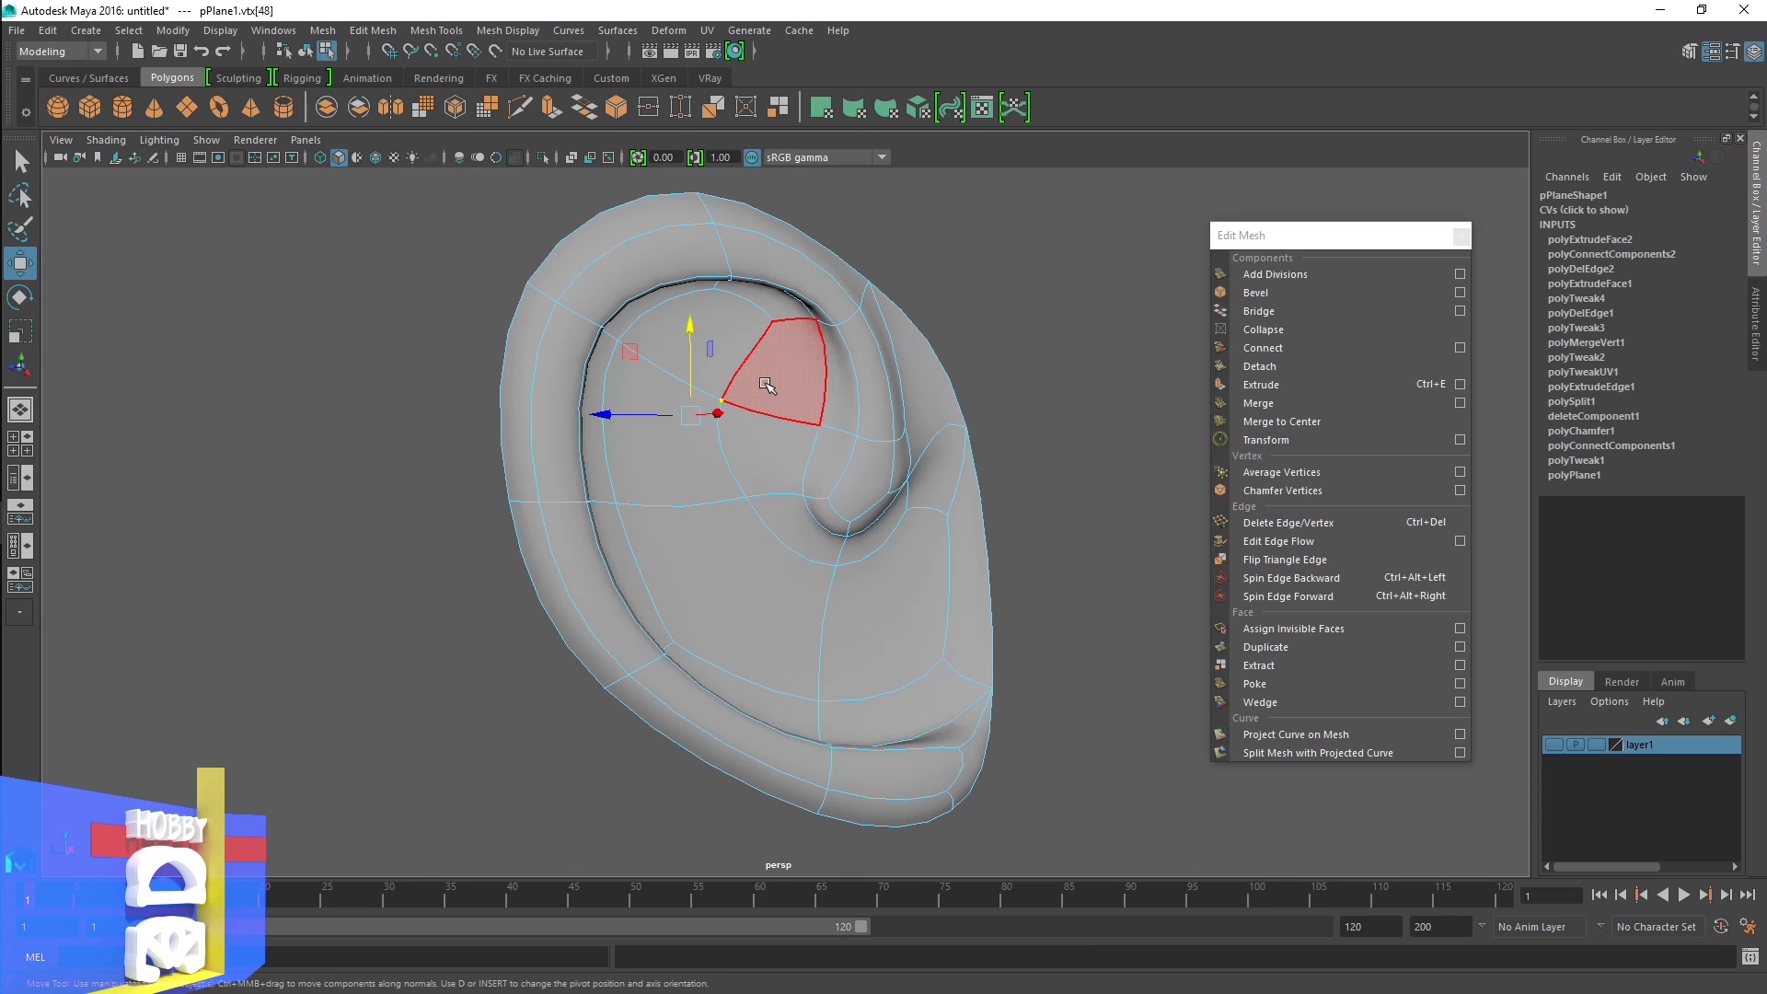
pyautogui.click(777, 400)
pyautogui.keyDown('alt'); pyautogui.moveTo(810, 524); pyautogui.dragTo(674, 527); pyautogui.keyUp('alt')
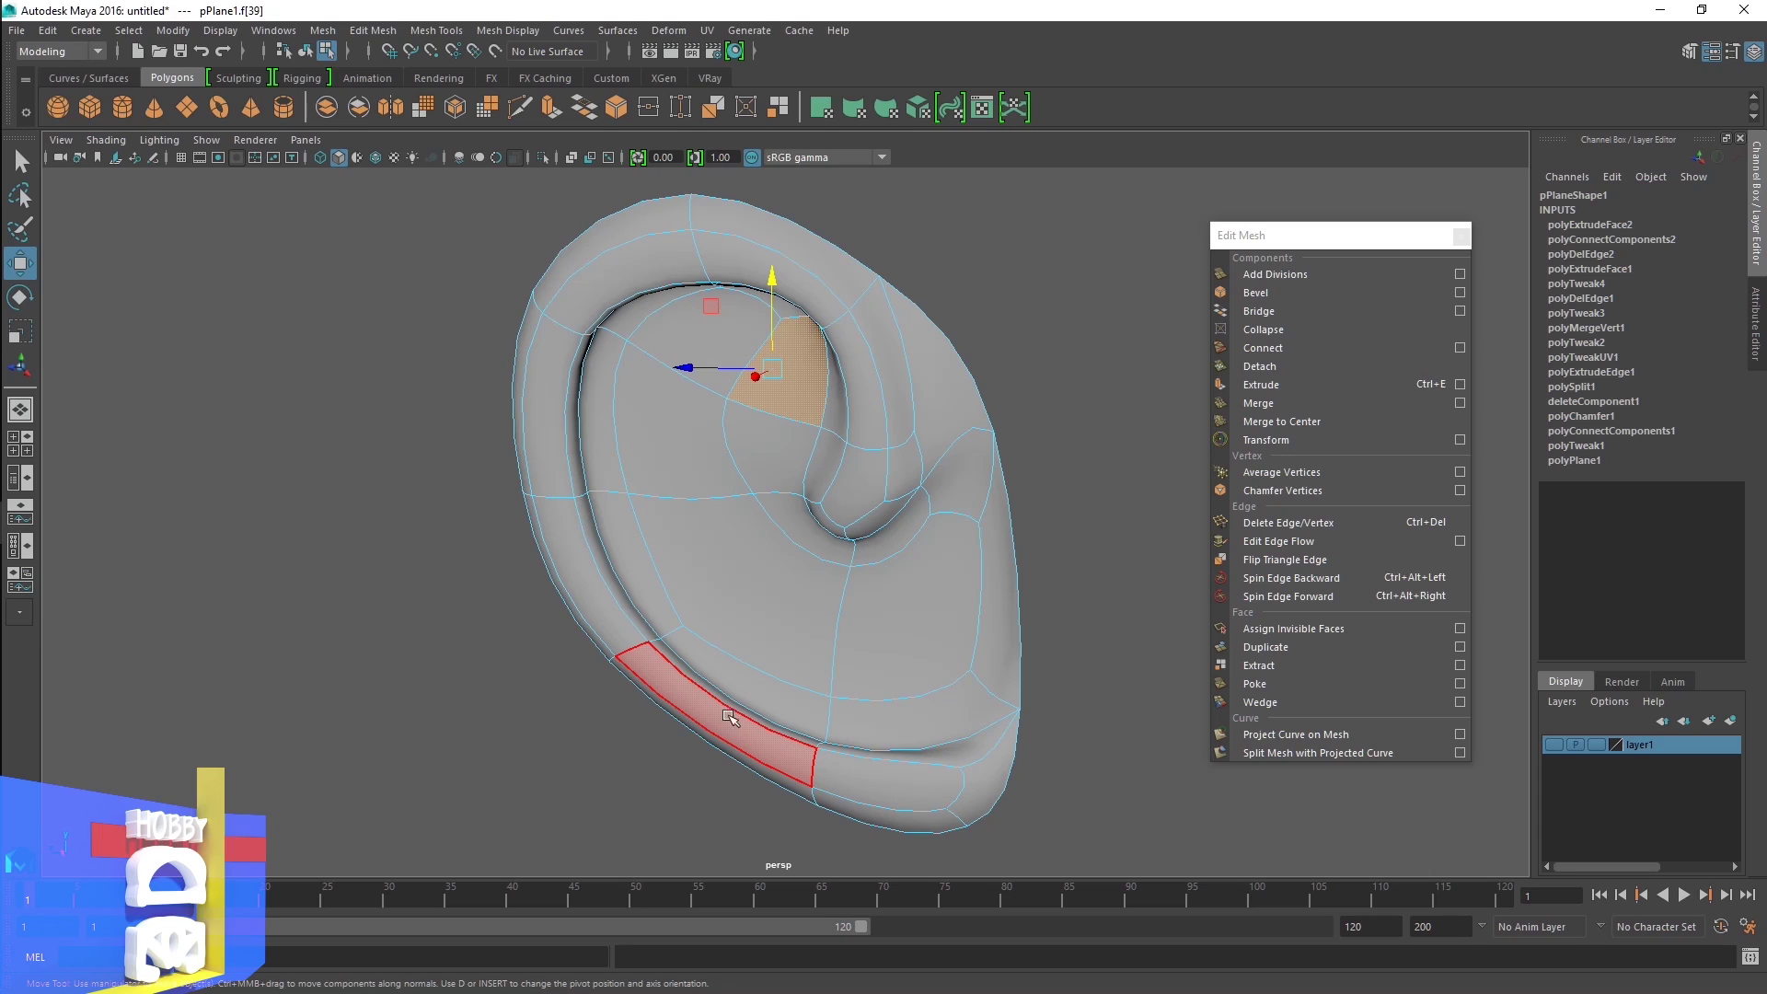
# Extrude the upper-bowl face with 1 division and push it back into the ear
pyautogui.click(553, 107)
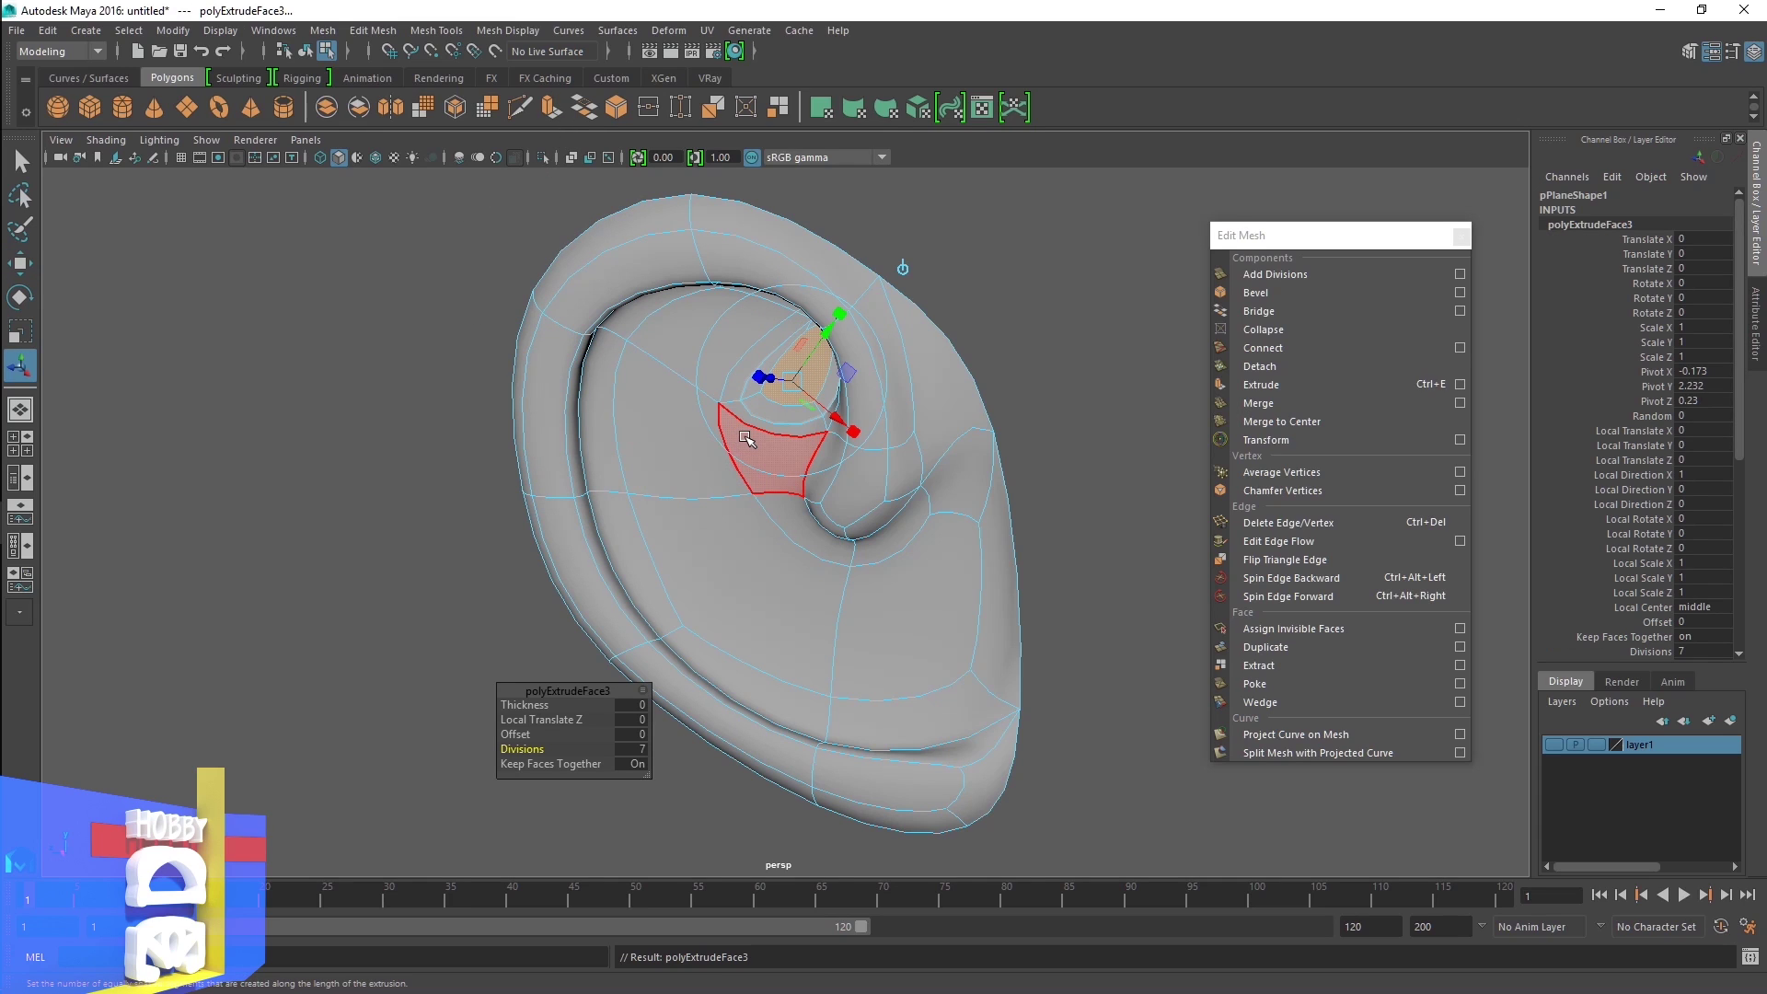
pyautogui.press('1')
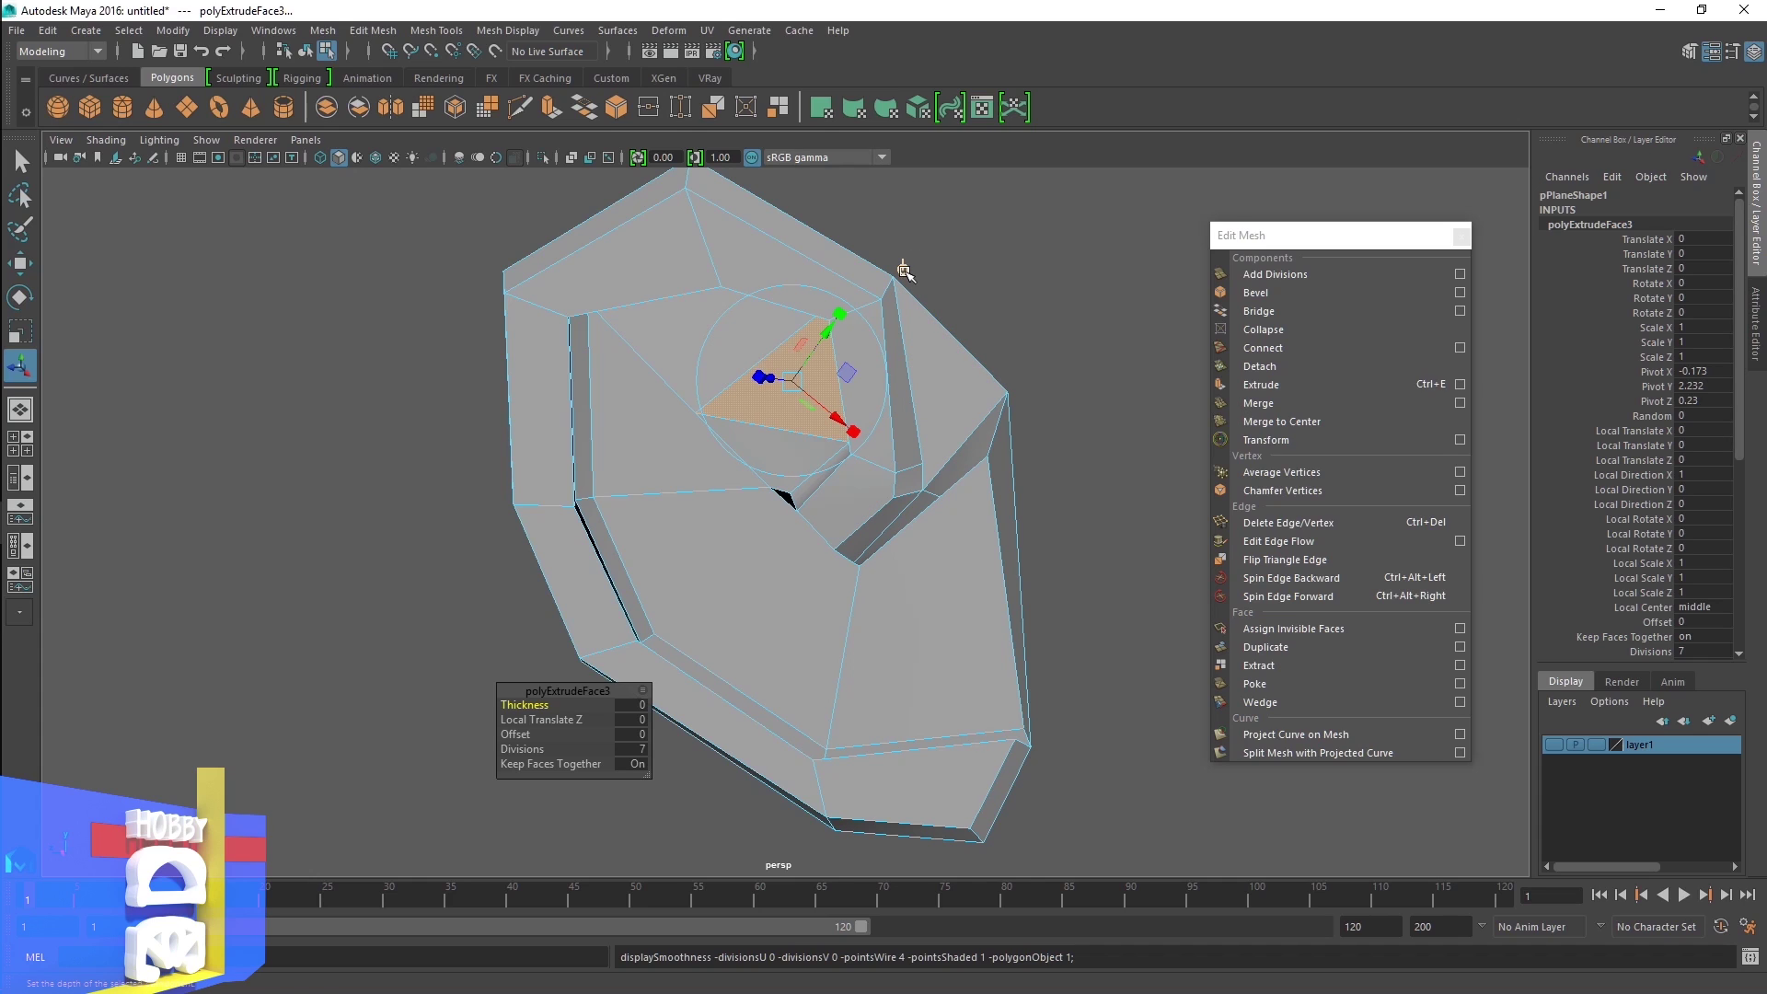
pyautogui.keyDown('alt'); pyautogui.moveTo(948, 396); pyautogui.dragTo(854, 402); pyautogui.keyUp('alt')
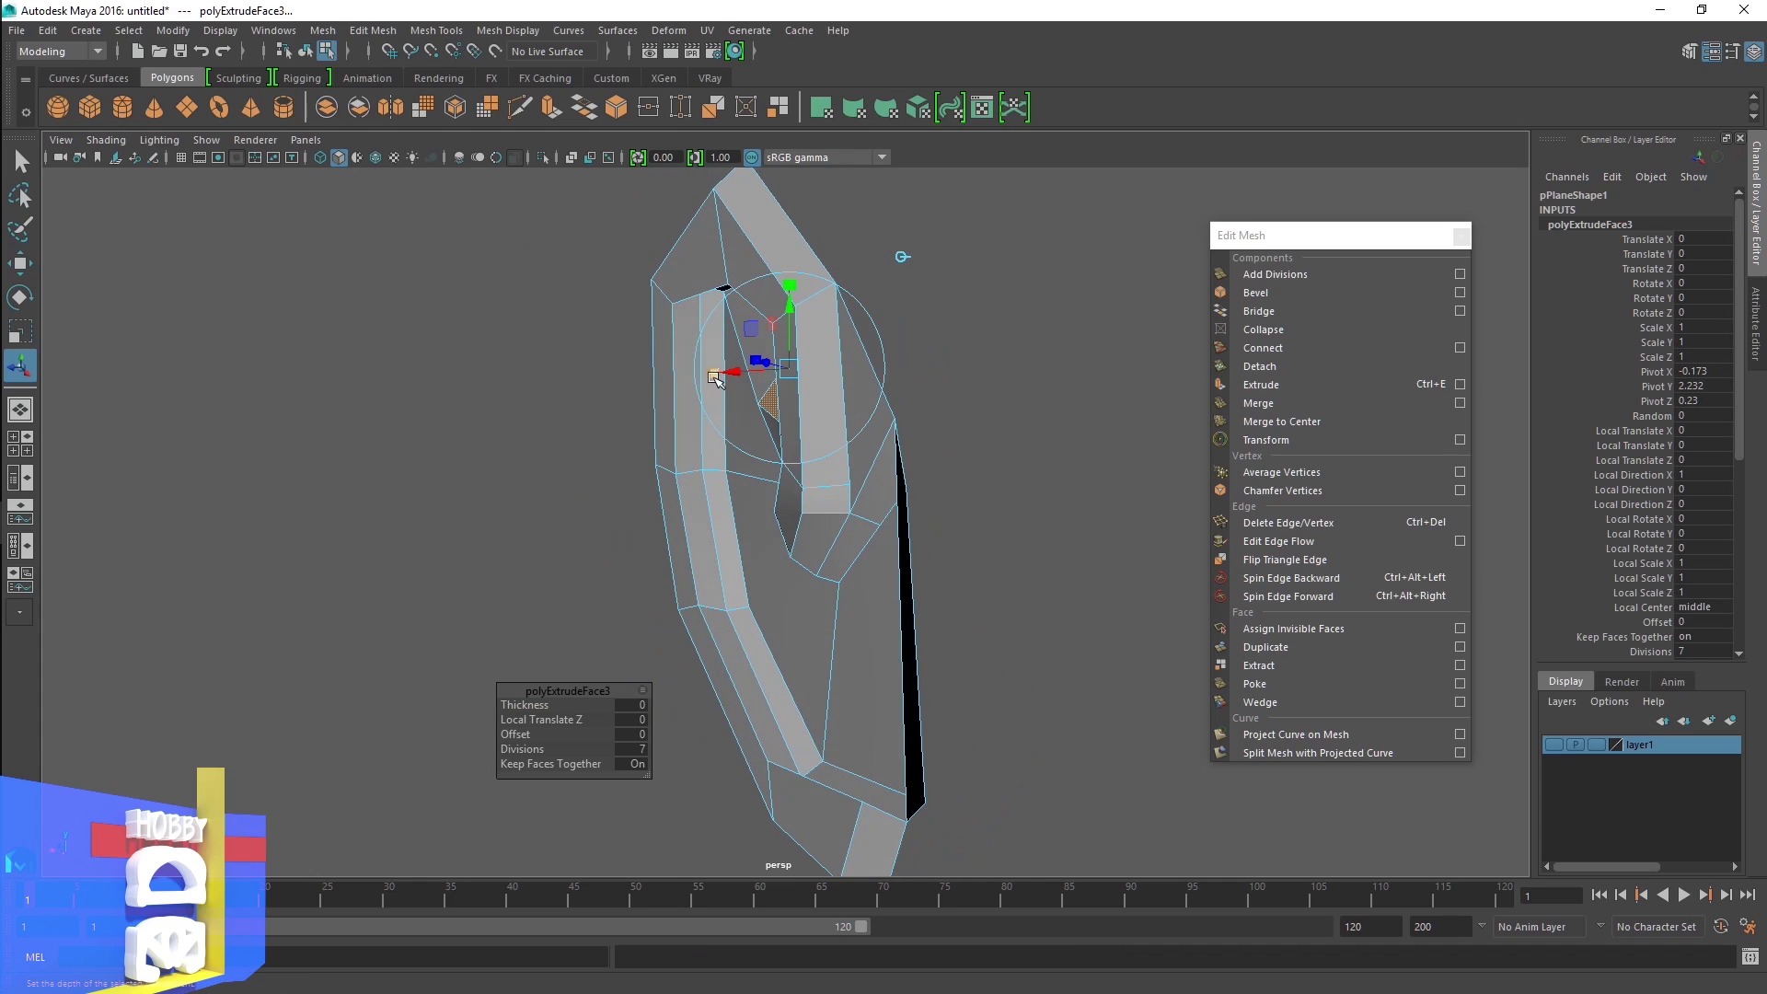
pyautogui.moveTo(713, 372); pyautogui.dragTo(754, 372)
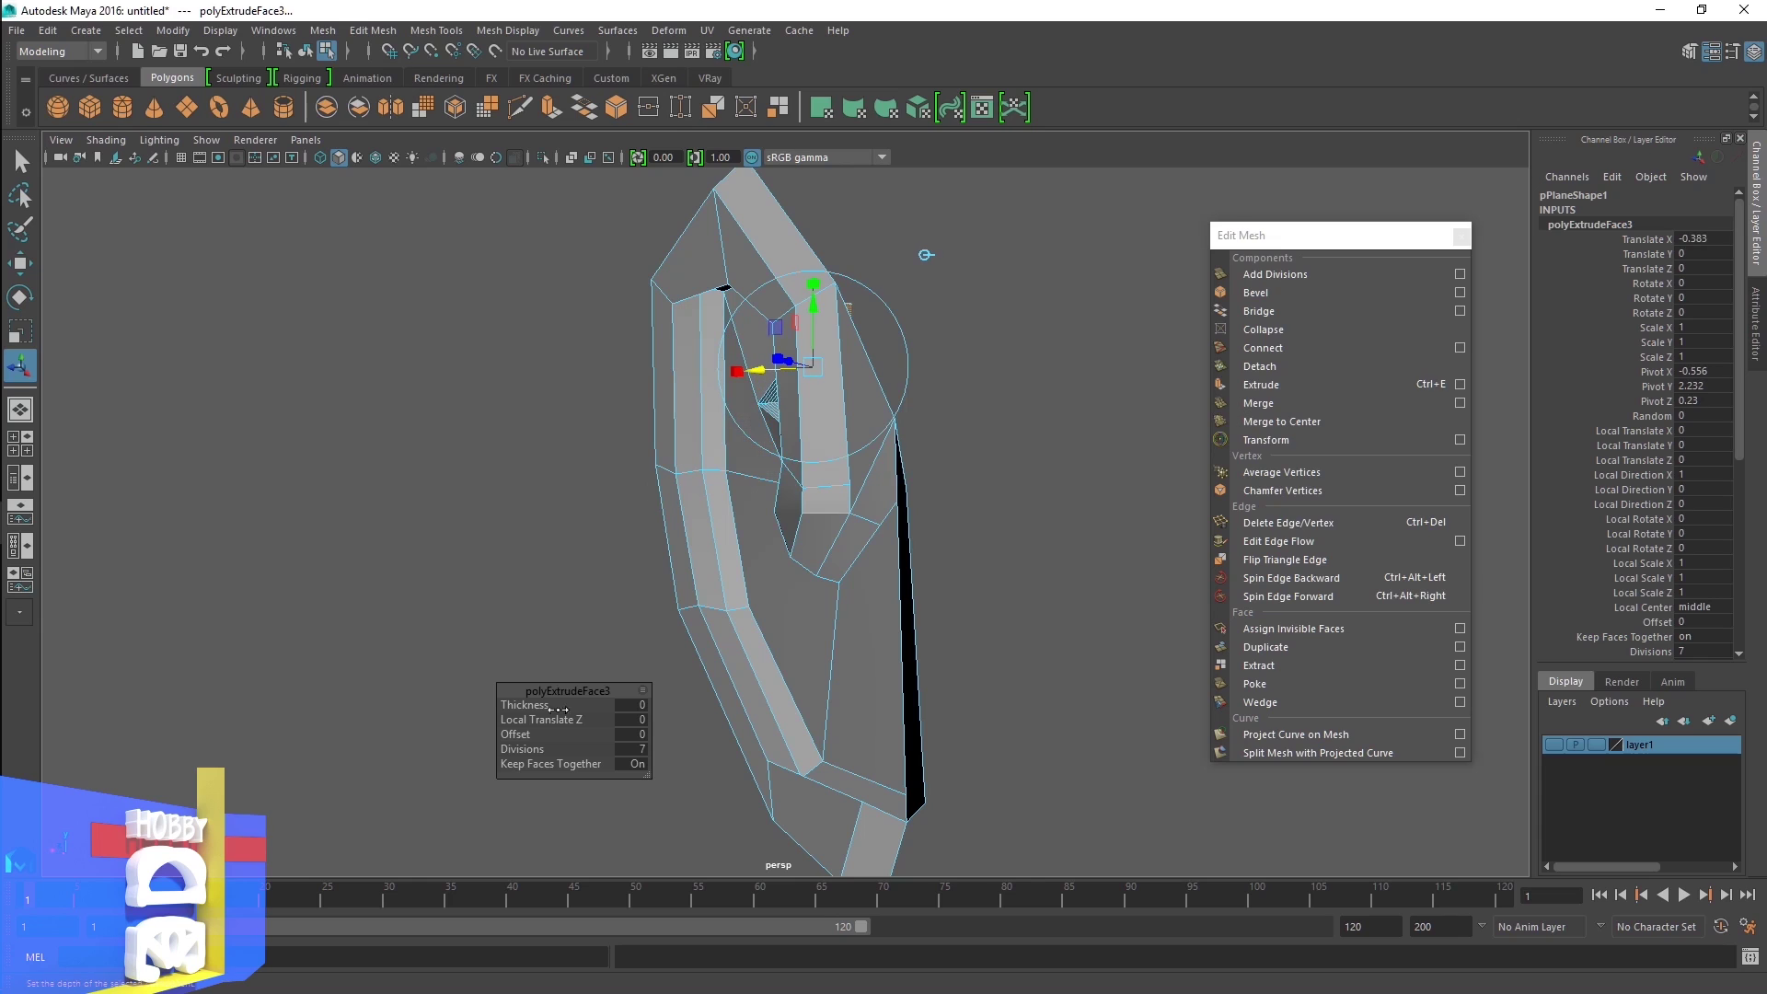
pyautogui.moveTo(524, 750)
pyautogui.mouseDown()
pyautogui.moveTo(396, 759)
pyautogui.moveTo(657, 558)
pyautogui.moveTo(686, 478)
pyautogui.mouseUp()
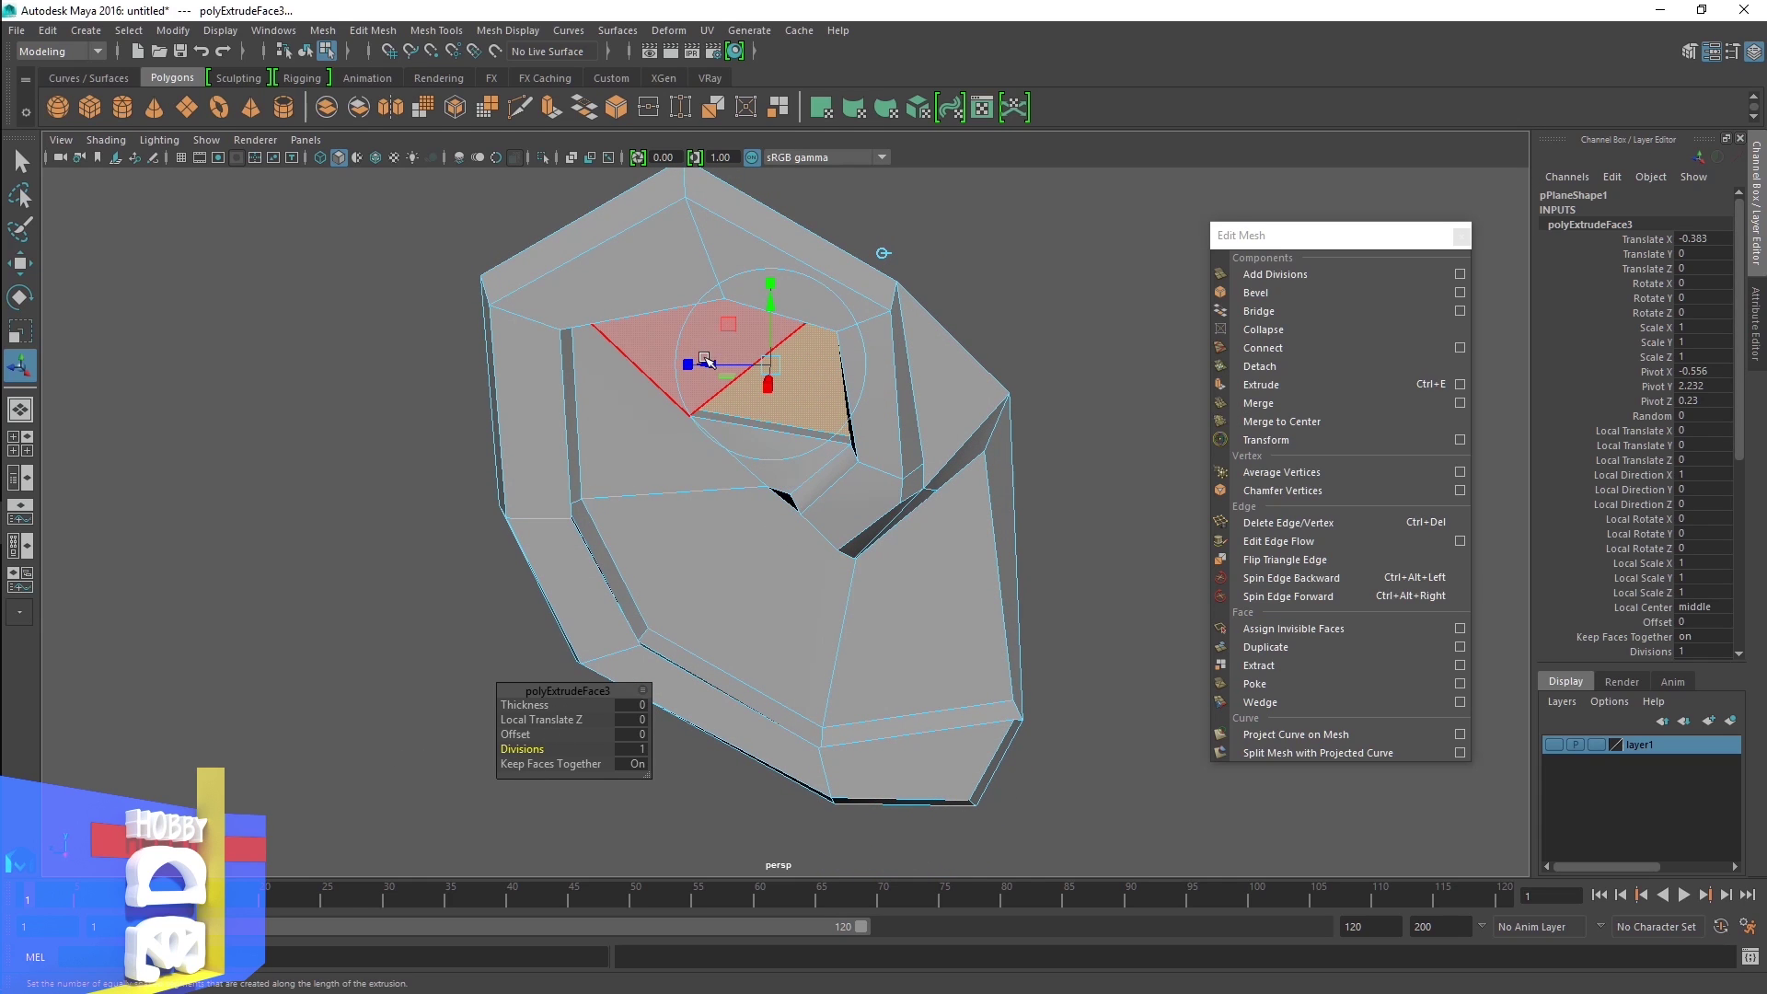
pyautogui.moveTo(707, 359)
pyautogui.mouseDown()
pyautogui.moveTo(734, 368)
pyautogui.moveTo(785, 326)
pyautogui.moveTo(837, 489)
pyautogui.moveTo(875, 434)
pyautogui.mouseUp()
pyautogui.moveTo(672, 463); pyautogui.dragTo(722, 422, button='right')
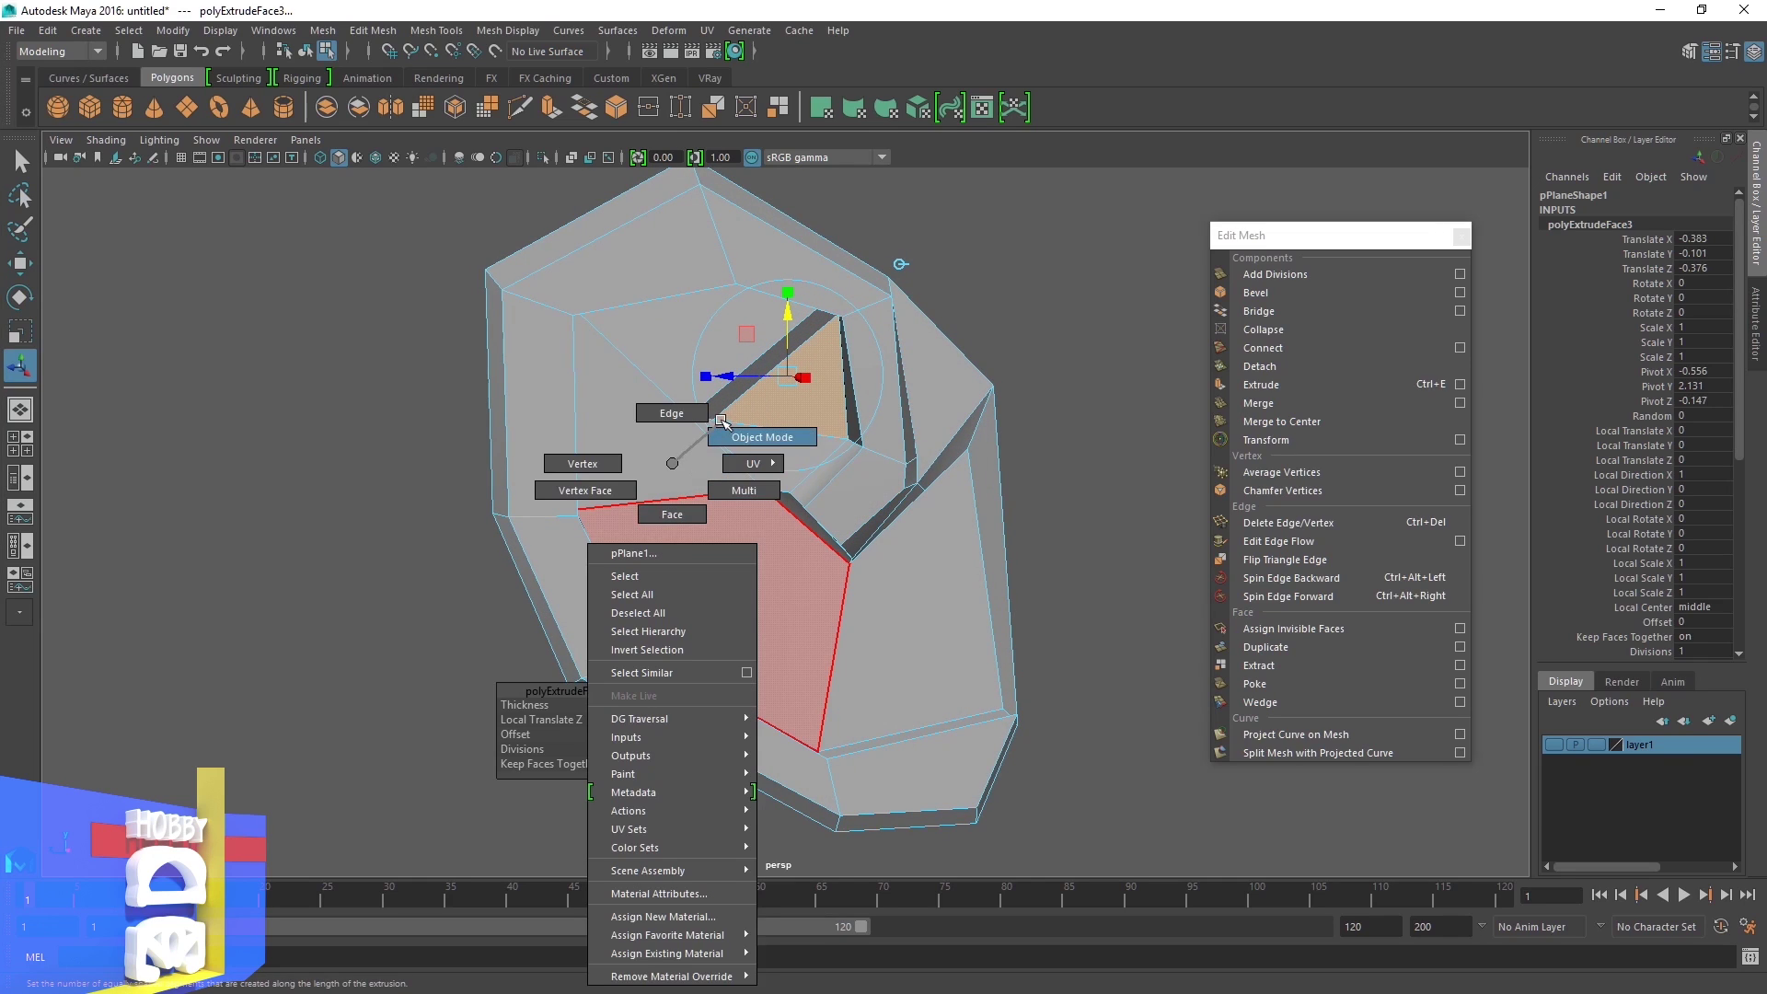
# Raise fold vertex vtx[52] with the Move tool and check it in smooth preview
pyautogui.click(651, 509)
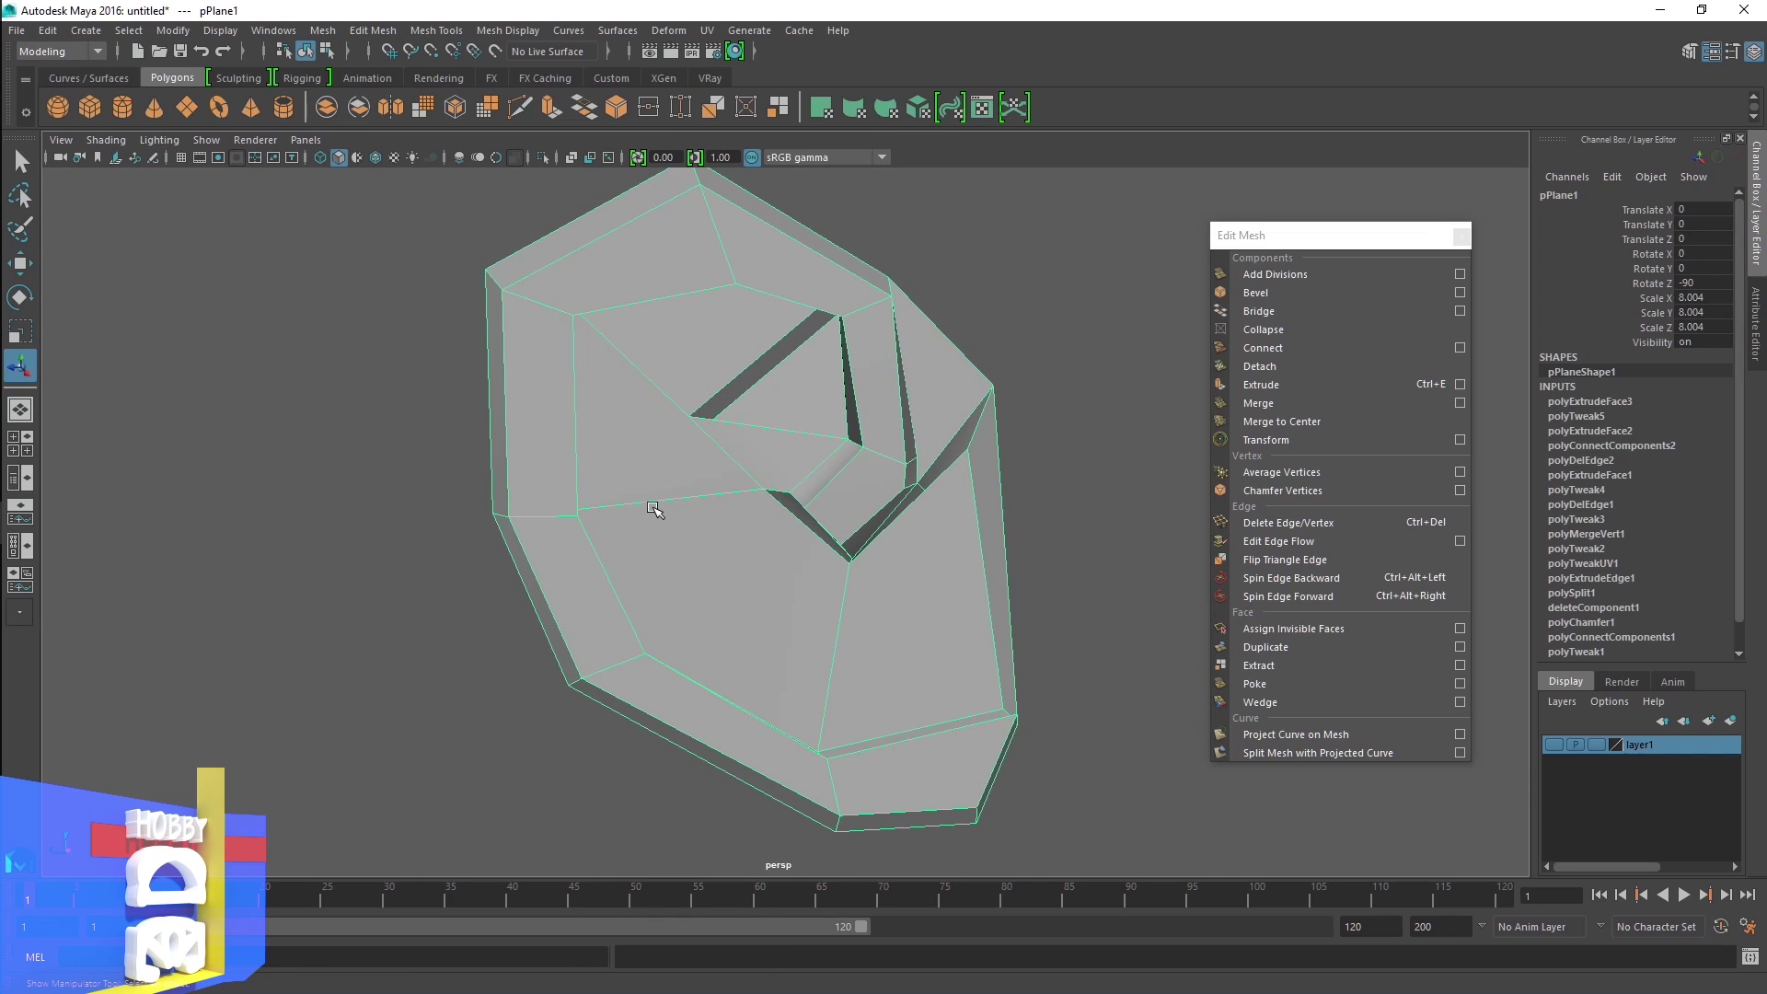
pyautogui.press('3')
pyautogui.moveTo(666, 573)
pyautogui.keyDown('alt'); pyautogui.mouseDown()
pyautogui.moveTo(647, 408)
pyautogui.moveTo(655, 516)
pyautogui.mouseUp(); pyautogui.keyUp('alt')
pyautogui.moveTo(711, 462); pyautogui.dragTo(670, 449, button='right')
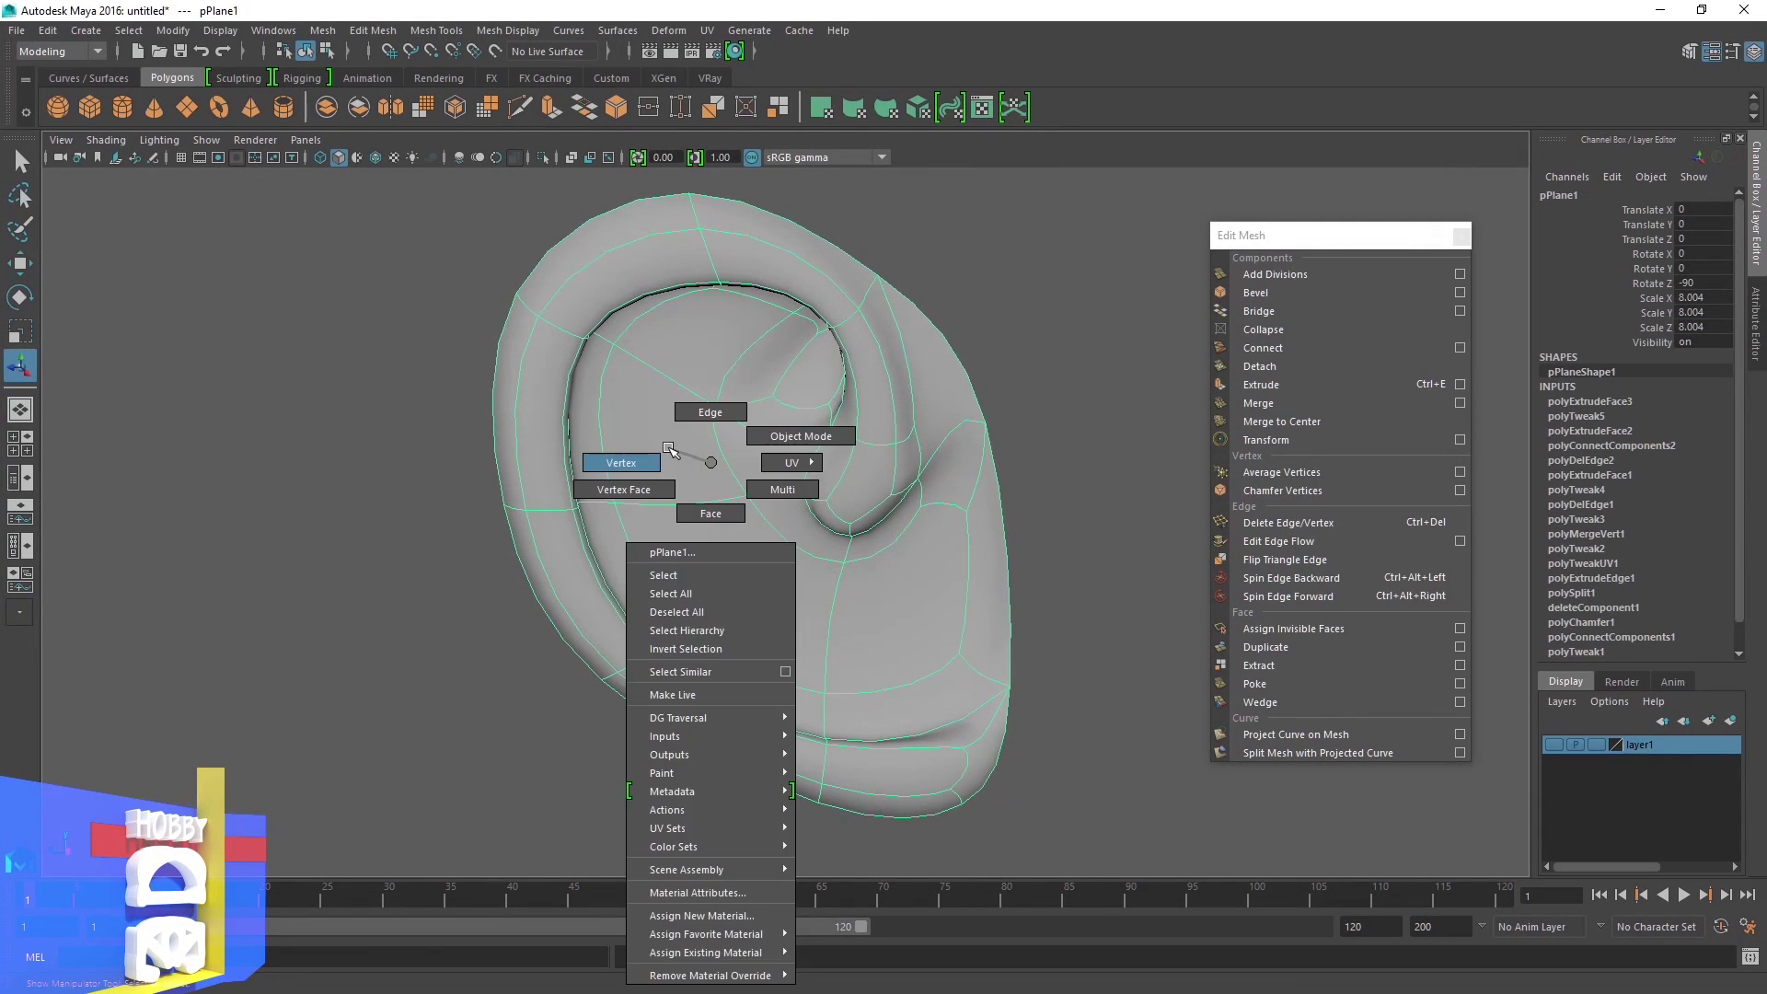
pyautogui.click(773, 398)
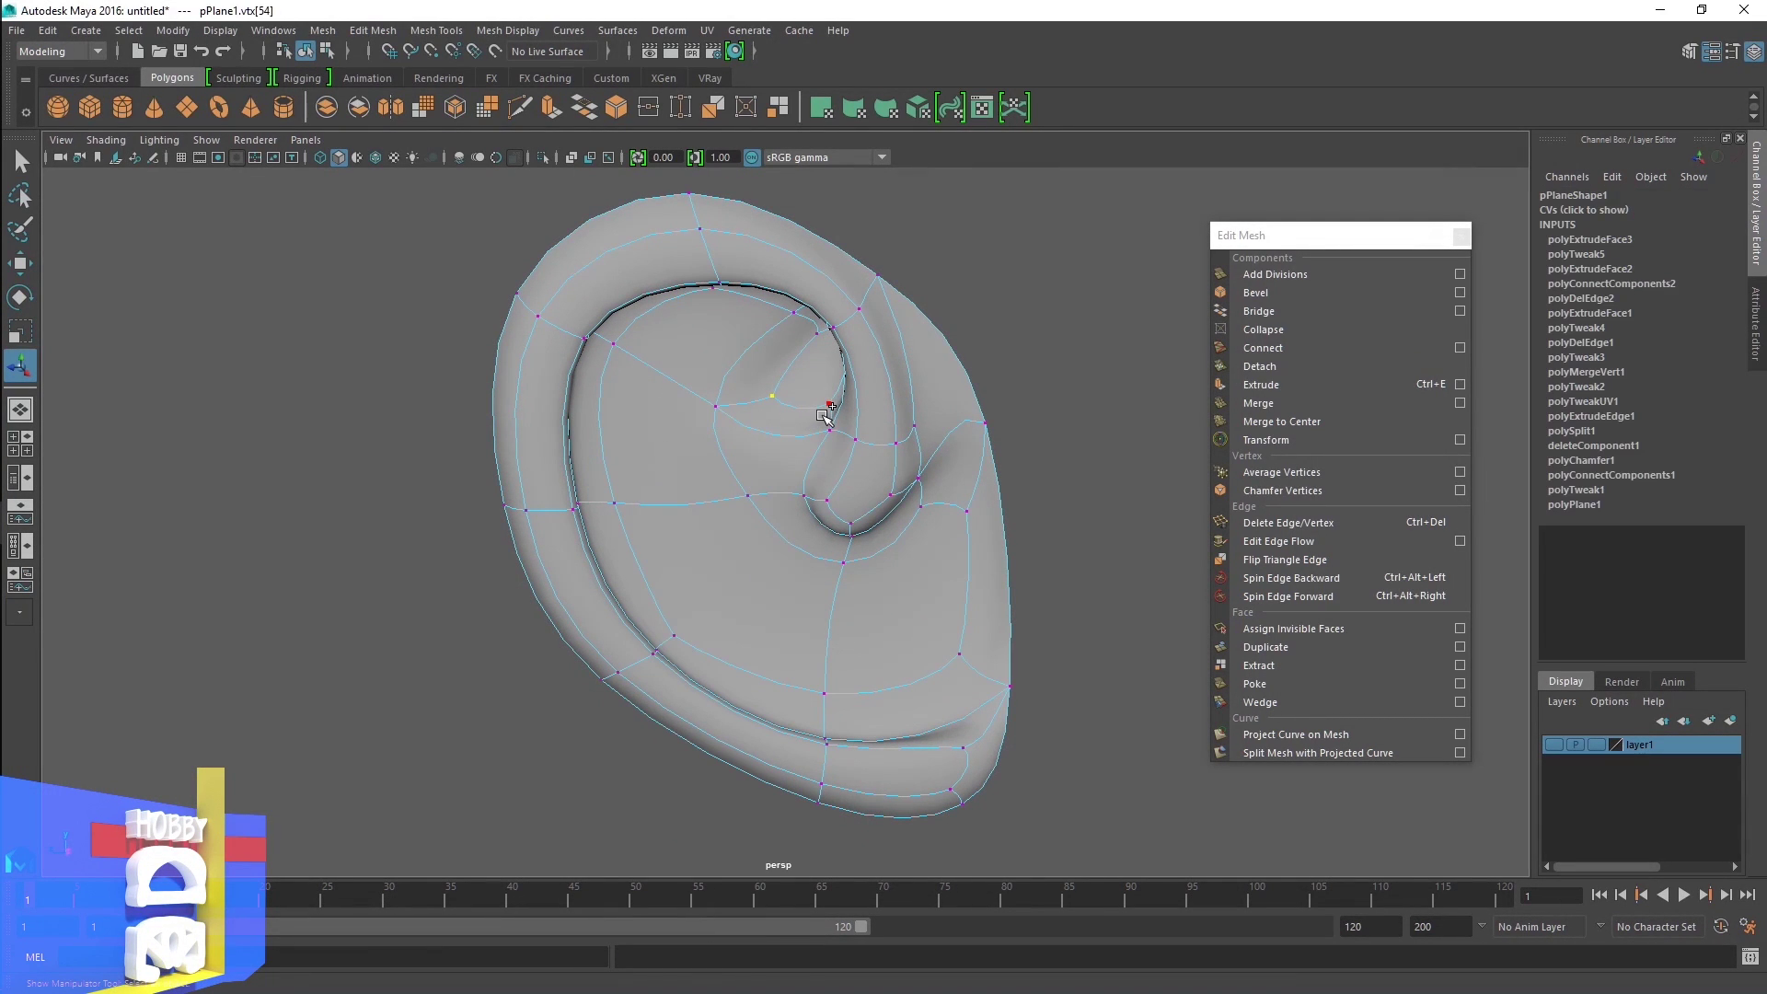
pyautogui.click(765, 535)
pyautogui.press('1')
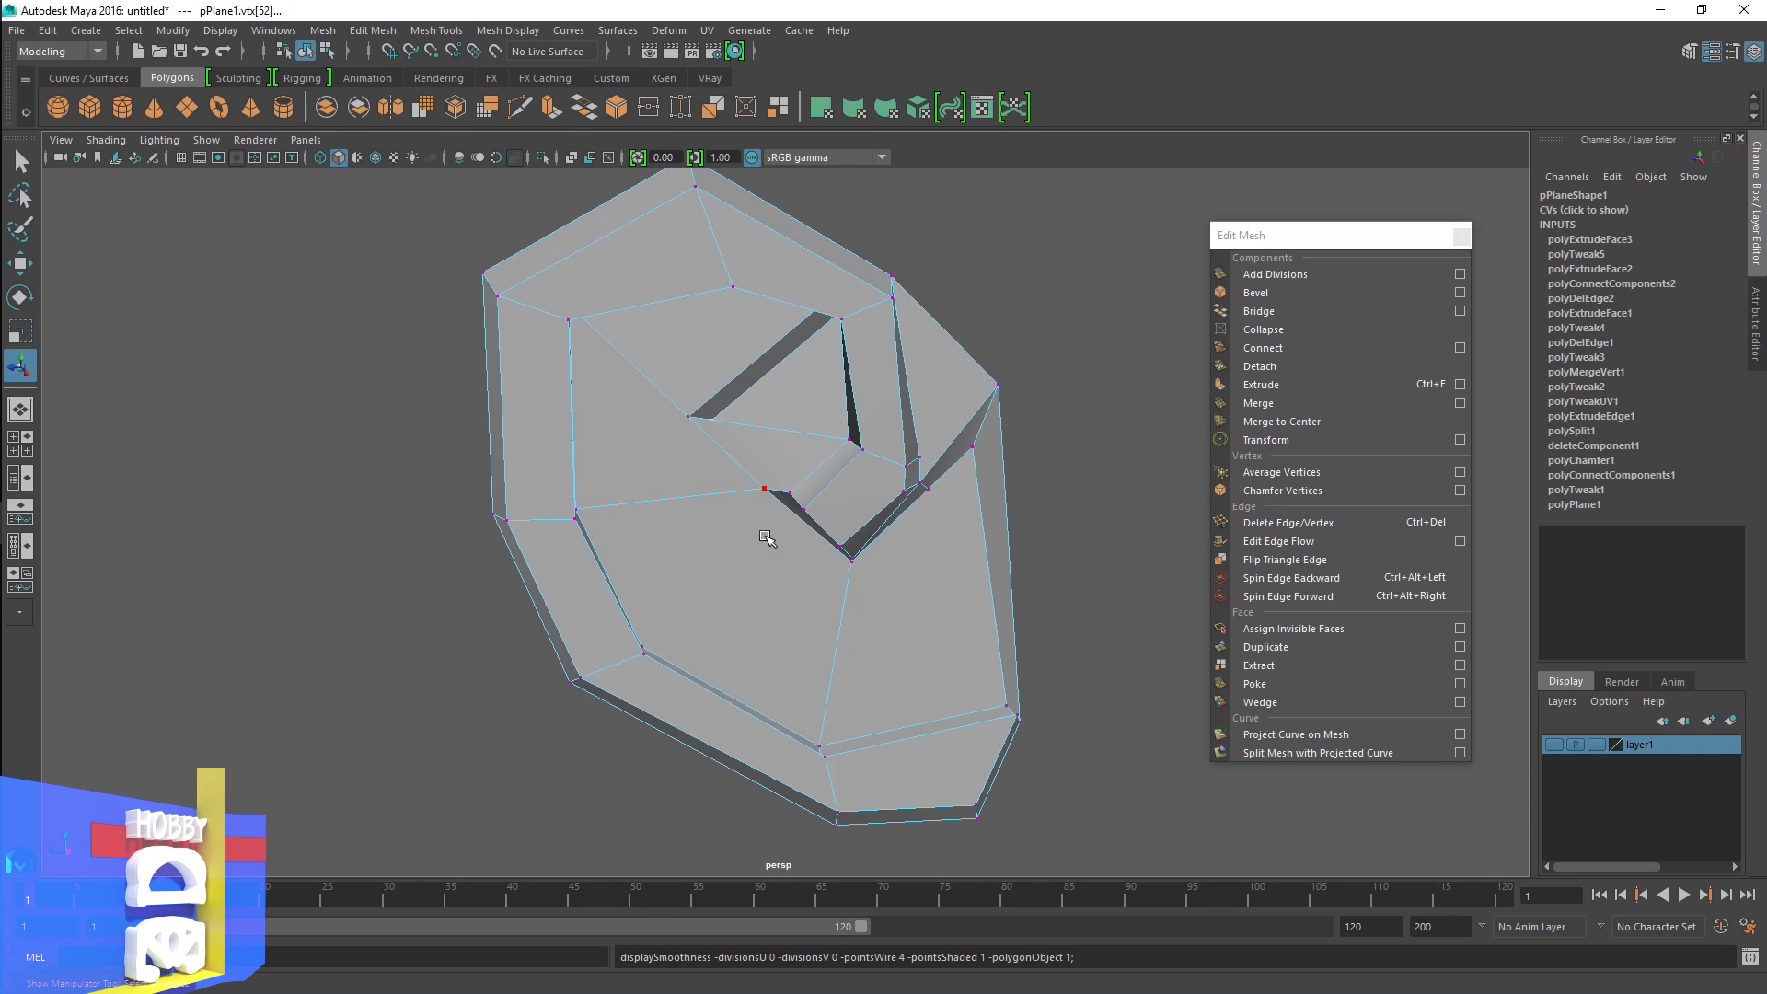
pyautogui.press('w')
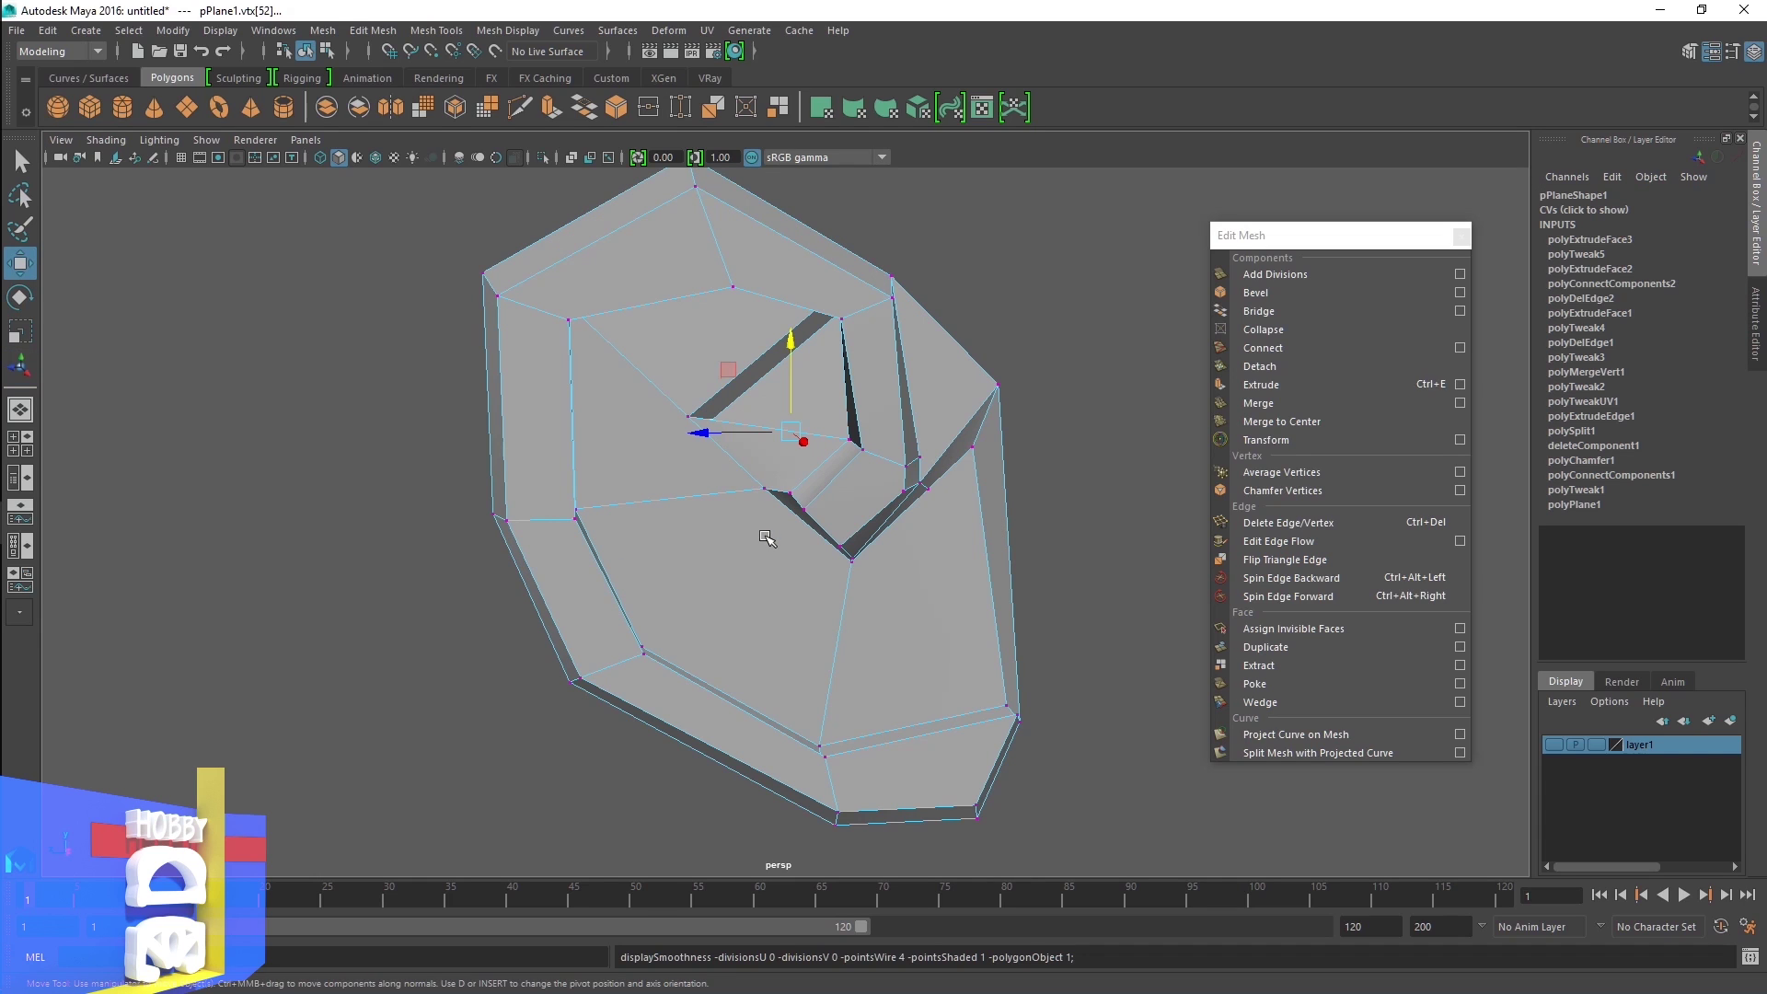
pyautogui.moveTo(766, 535)
pyautogui.keyDown('alt'); pyautogui.mouseDown()
pyautogui.moveTo(795, 355)
pyautogui.moveTo(797, 446)
pyautogui.mouseUp(); pyautogui.keyUp('alt')
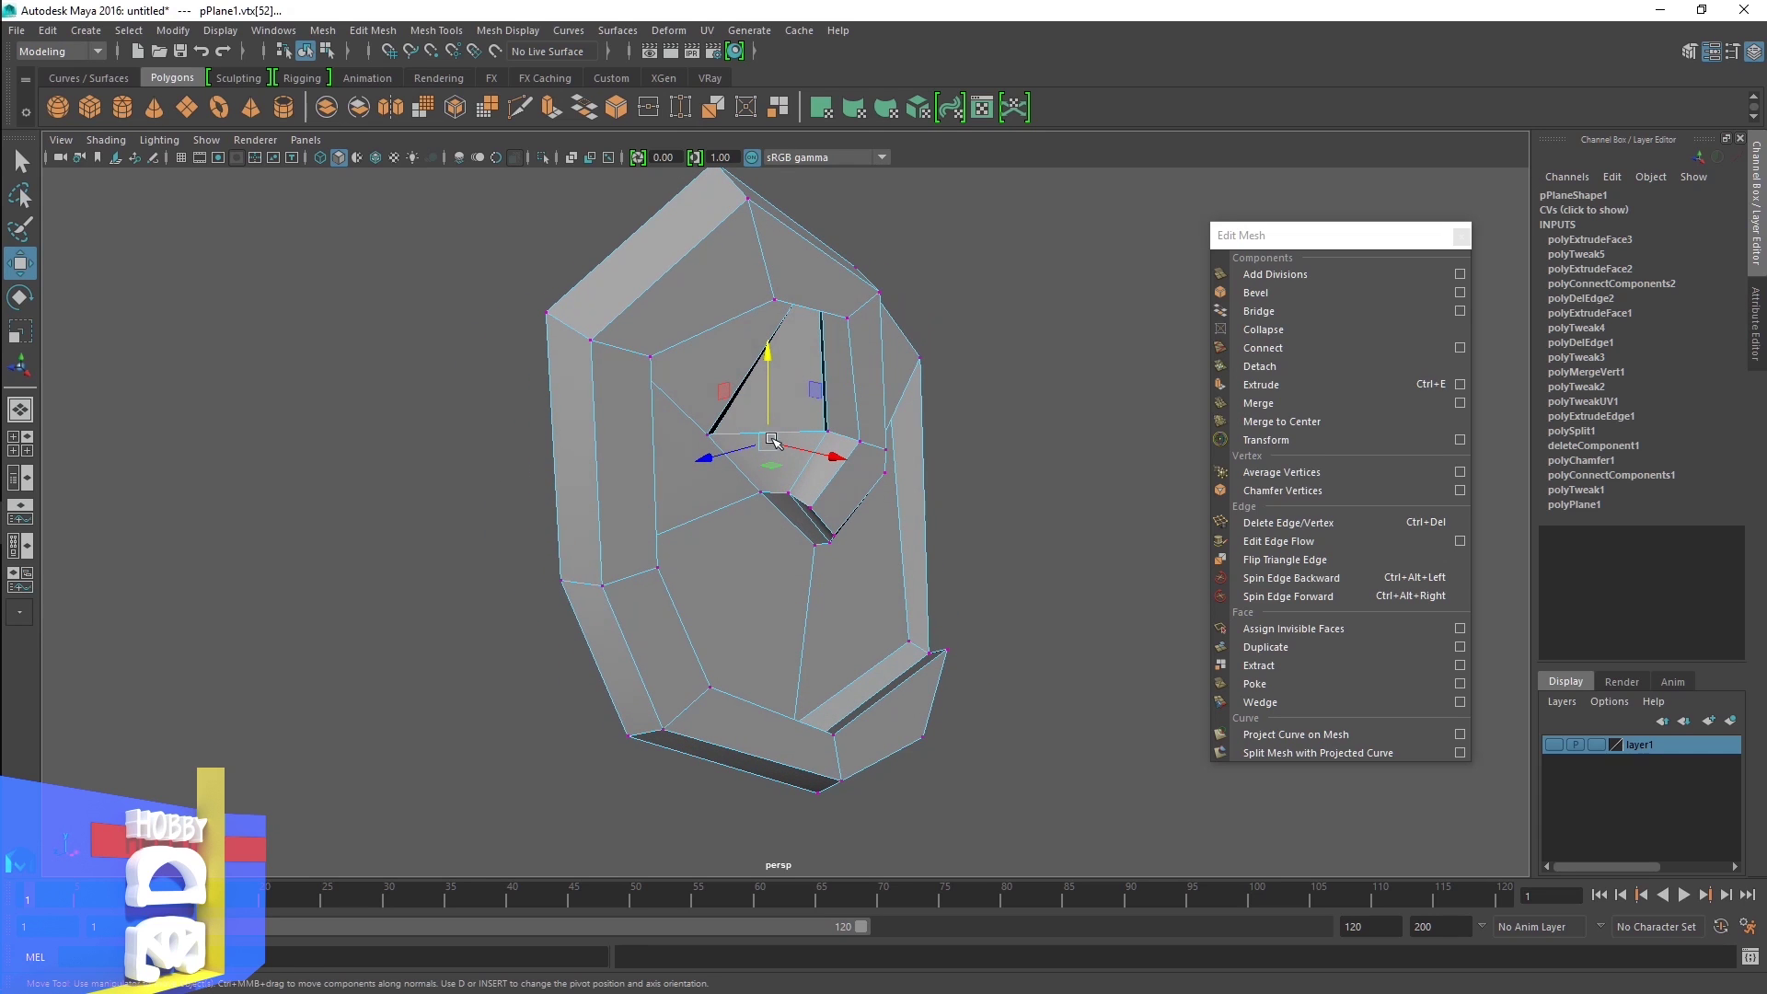
pyautogui.moveTo(769, 362)
pyautogui.mouseDown()
pyautogui.moveTo(598, 543)
pyautogui.moveTo(690, 404)
pyautogui.mouseUp()
pyautogui.press('3')
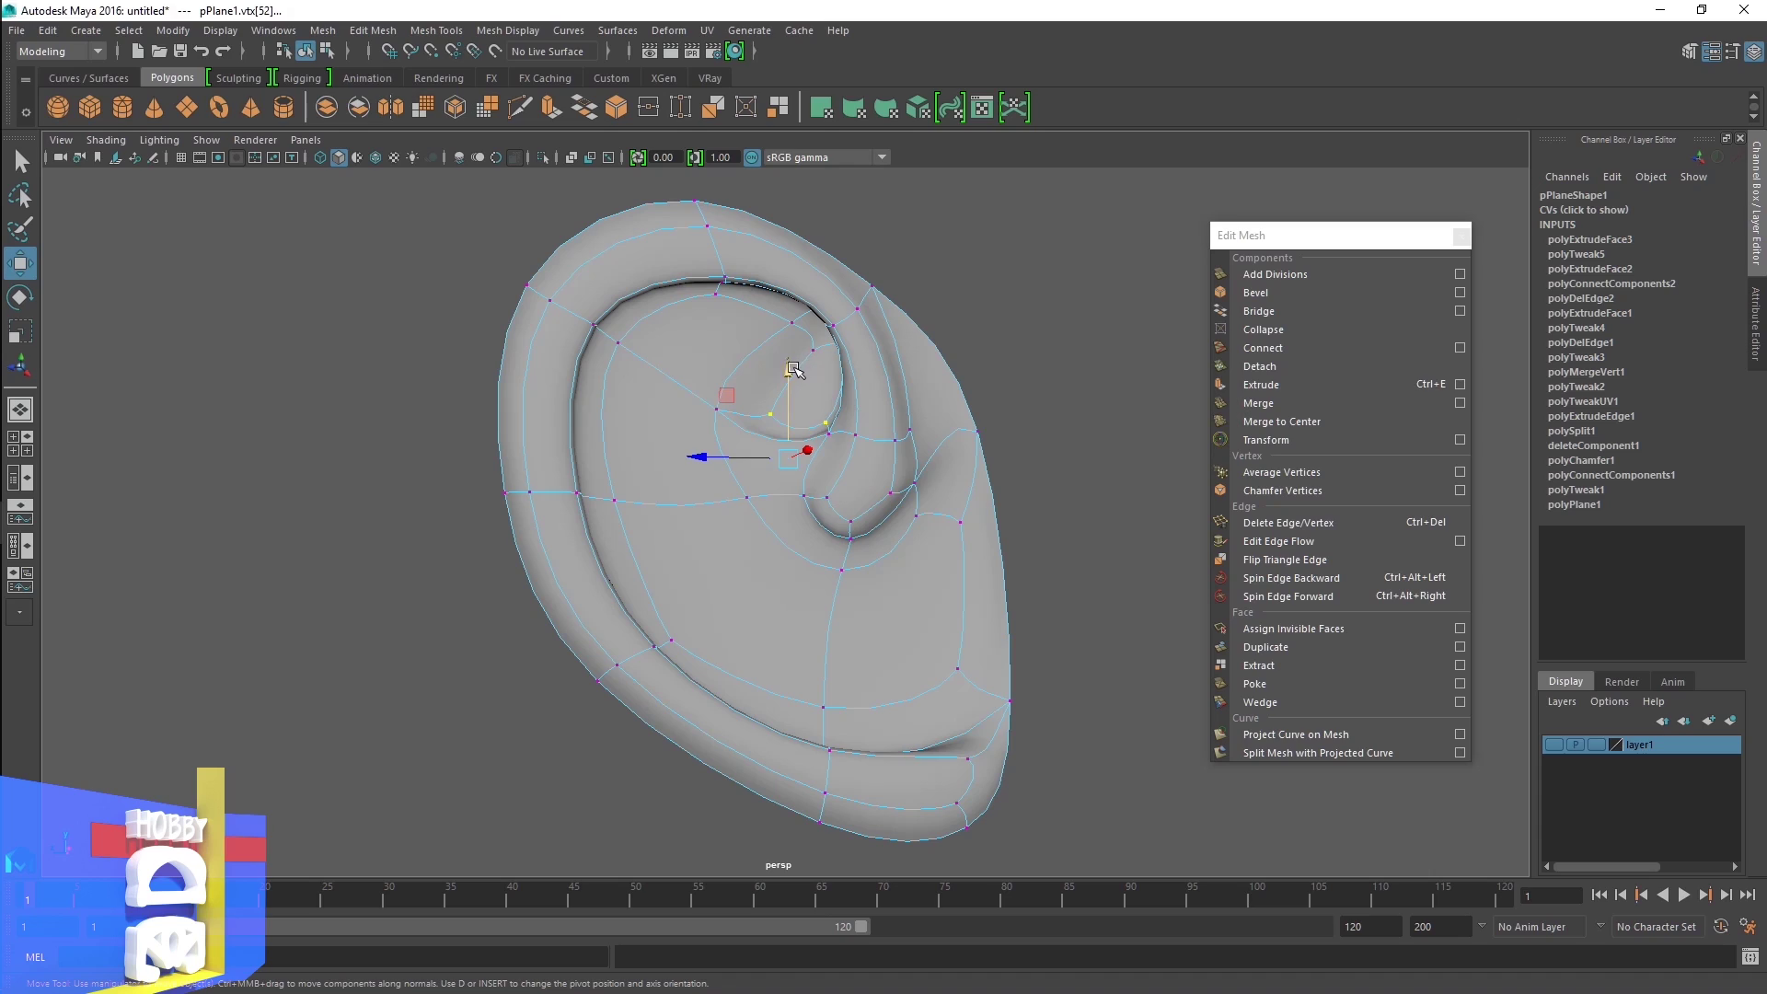
# Move upper-curl vertices vtx[53:54] left along X, then restore smooth preview
pyautogui.click(775, 415)
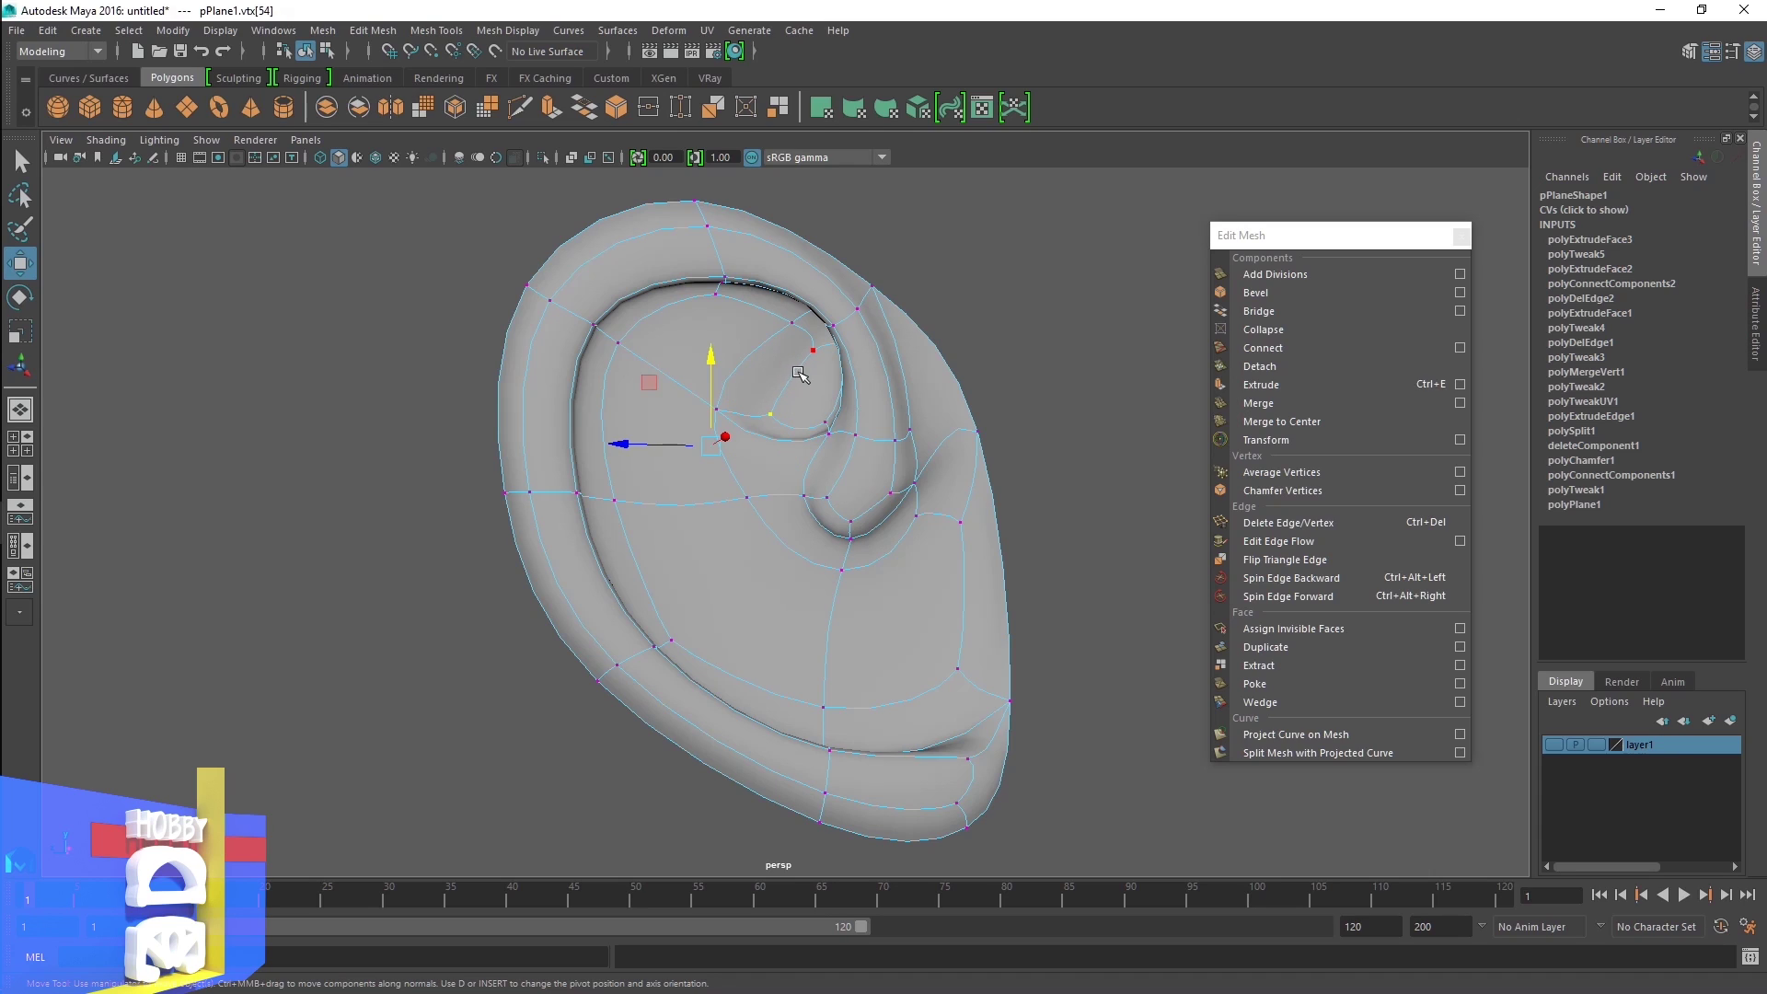
pyautogui.click(811, 354)
pyautogui.keyDown('shift'); pyautogui.click(771, 415); pyautogui.keyUp('shift')
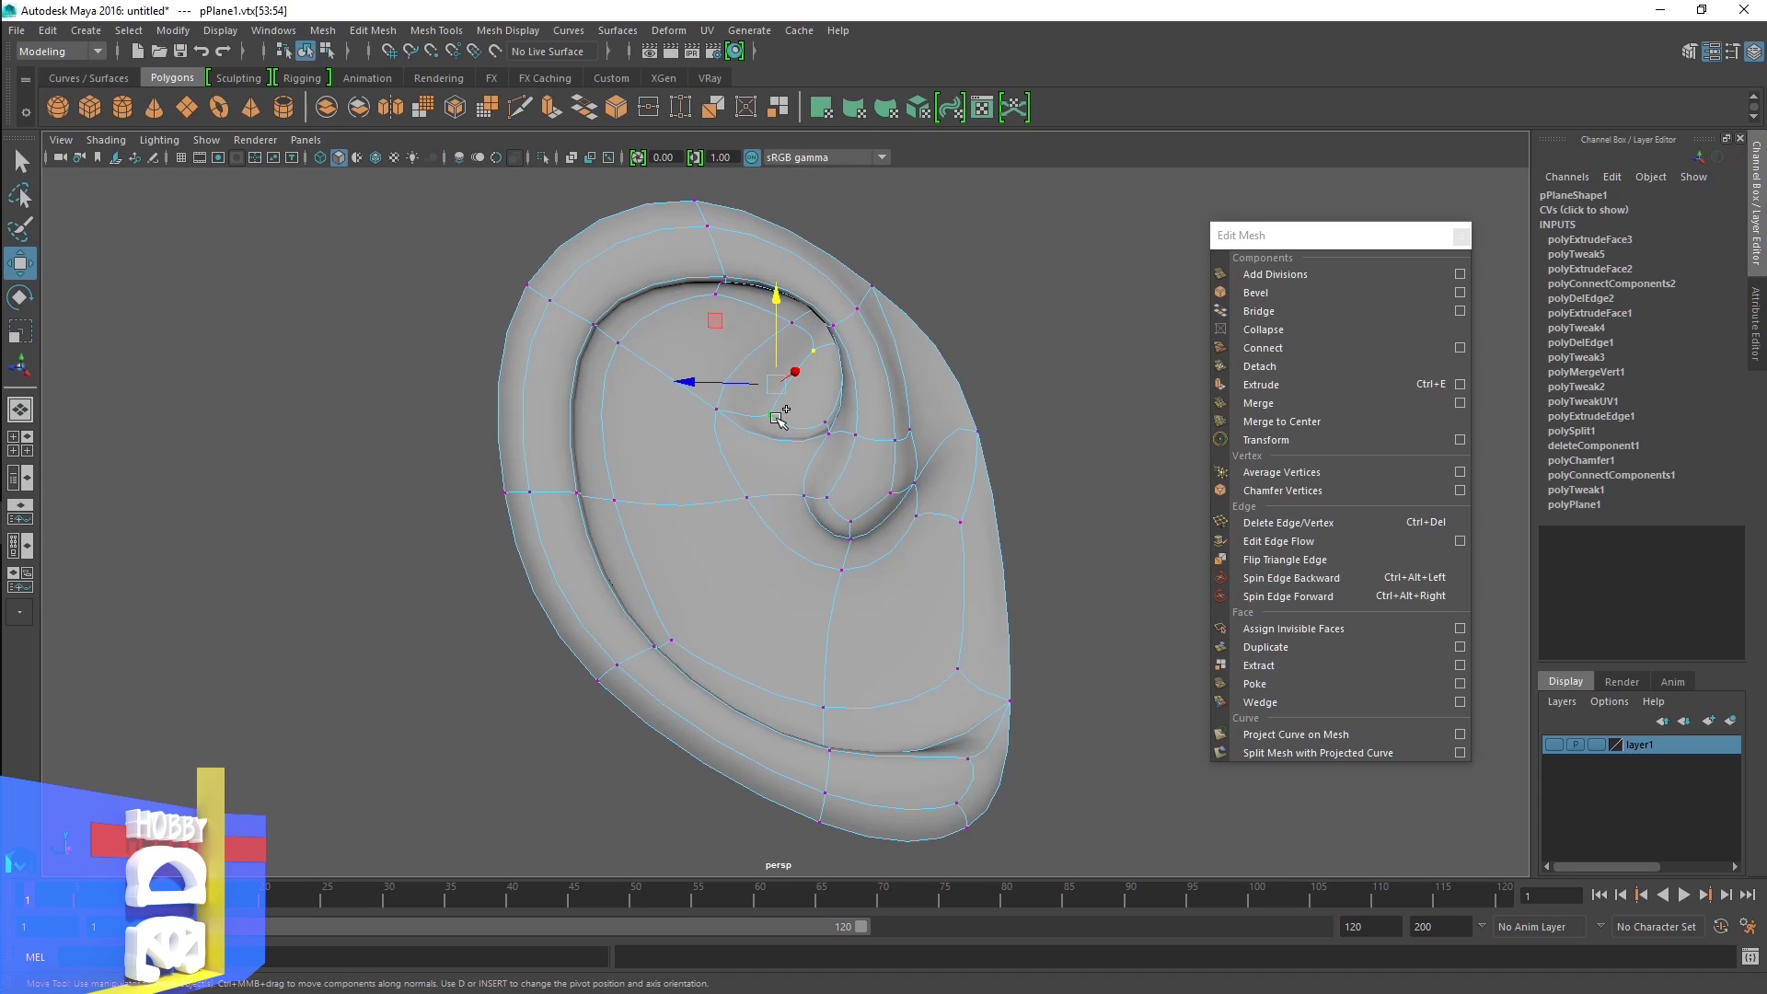
pyautogui.press('1')
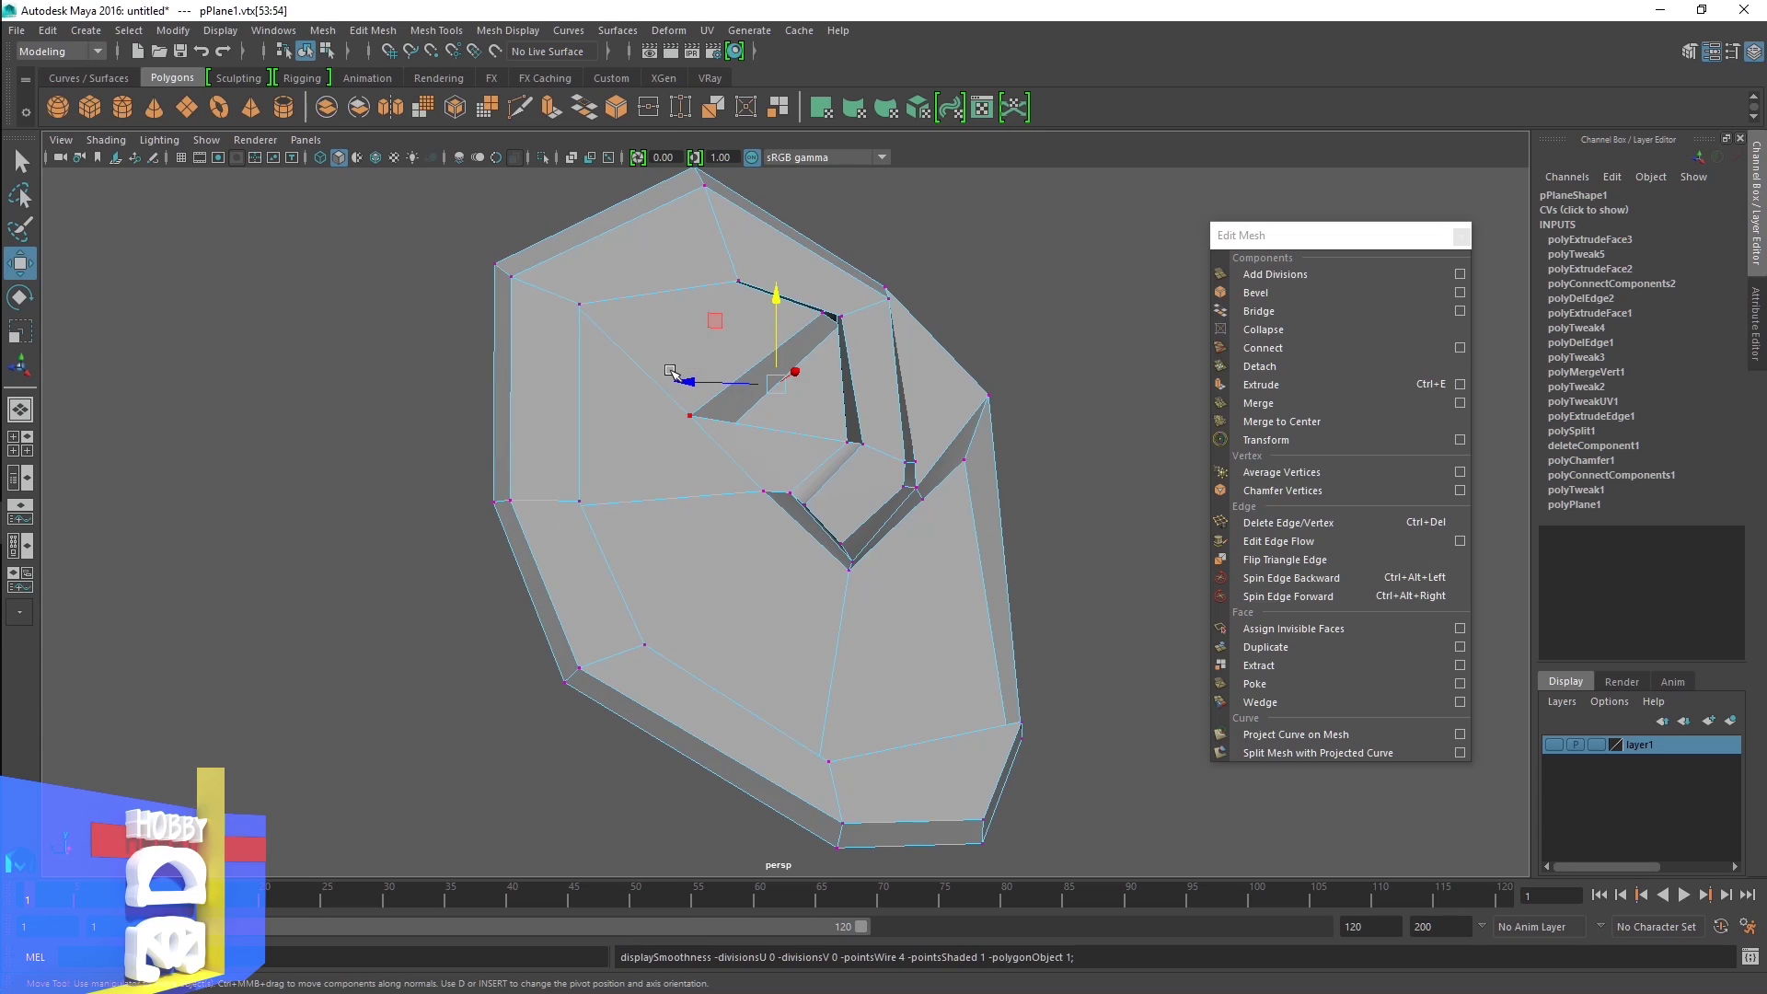
pyautogui.moveTo(688, 385); pyautogui.dragTo(669, 369)
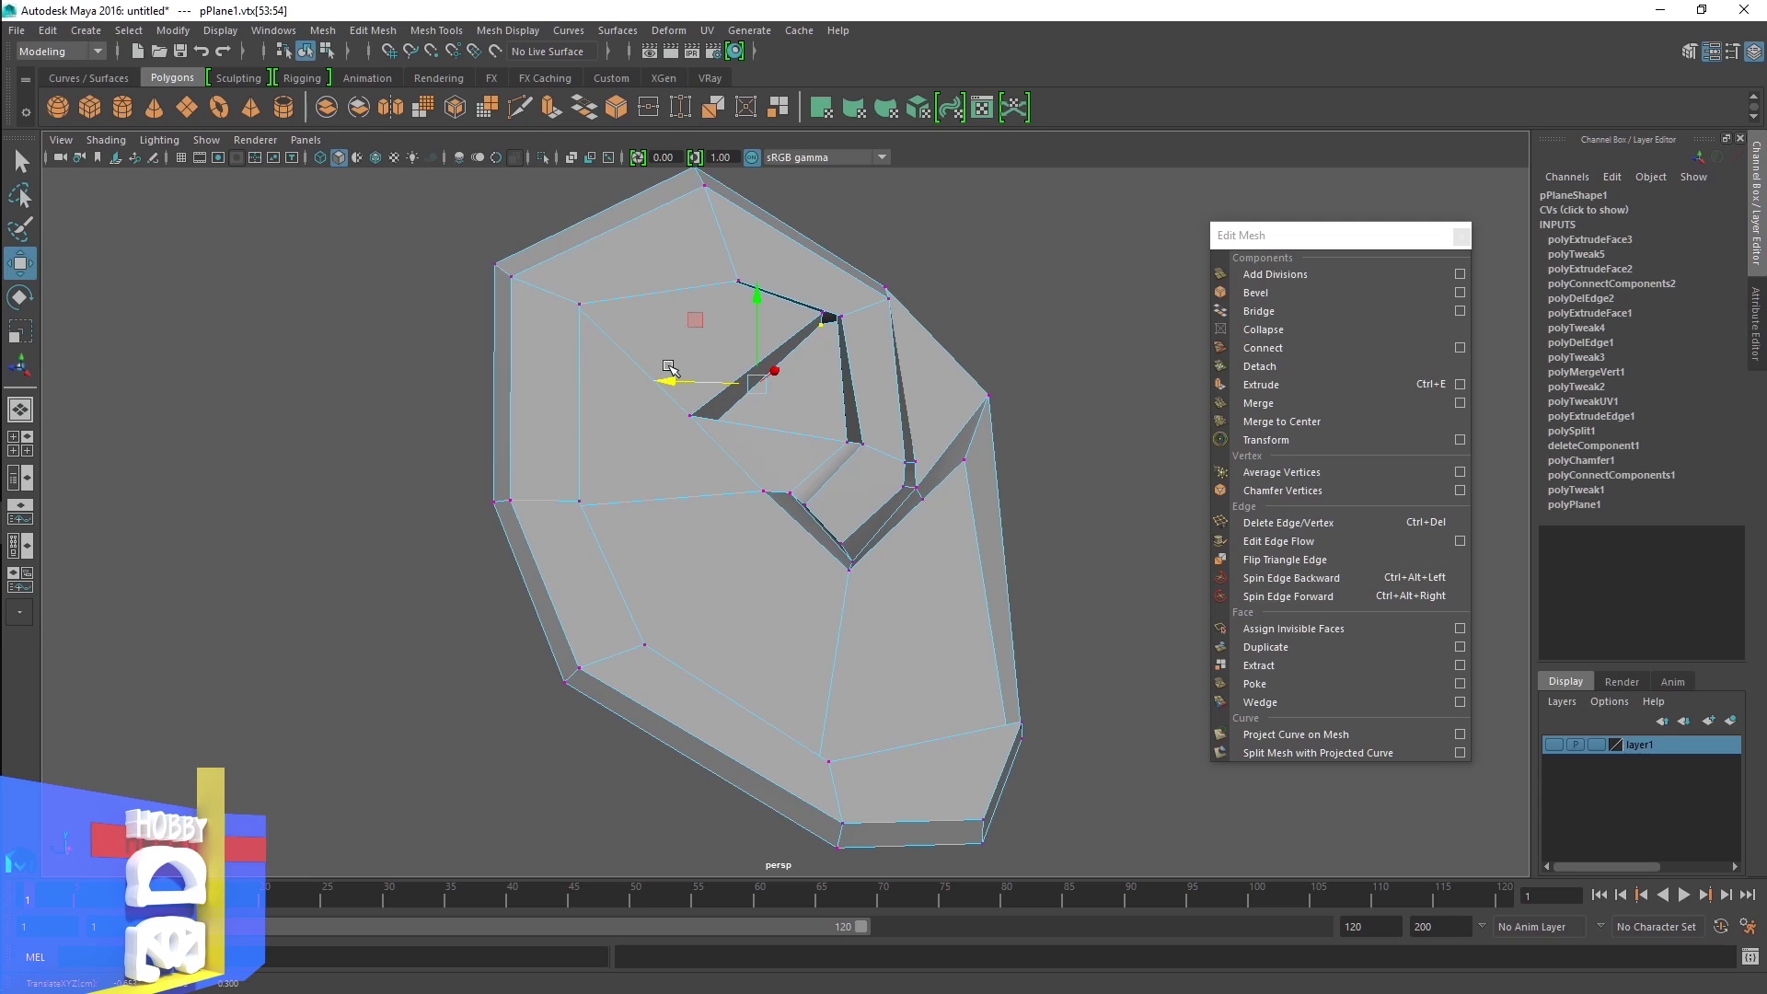
pyautogui.press('3')
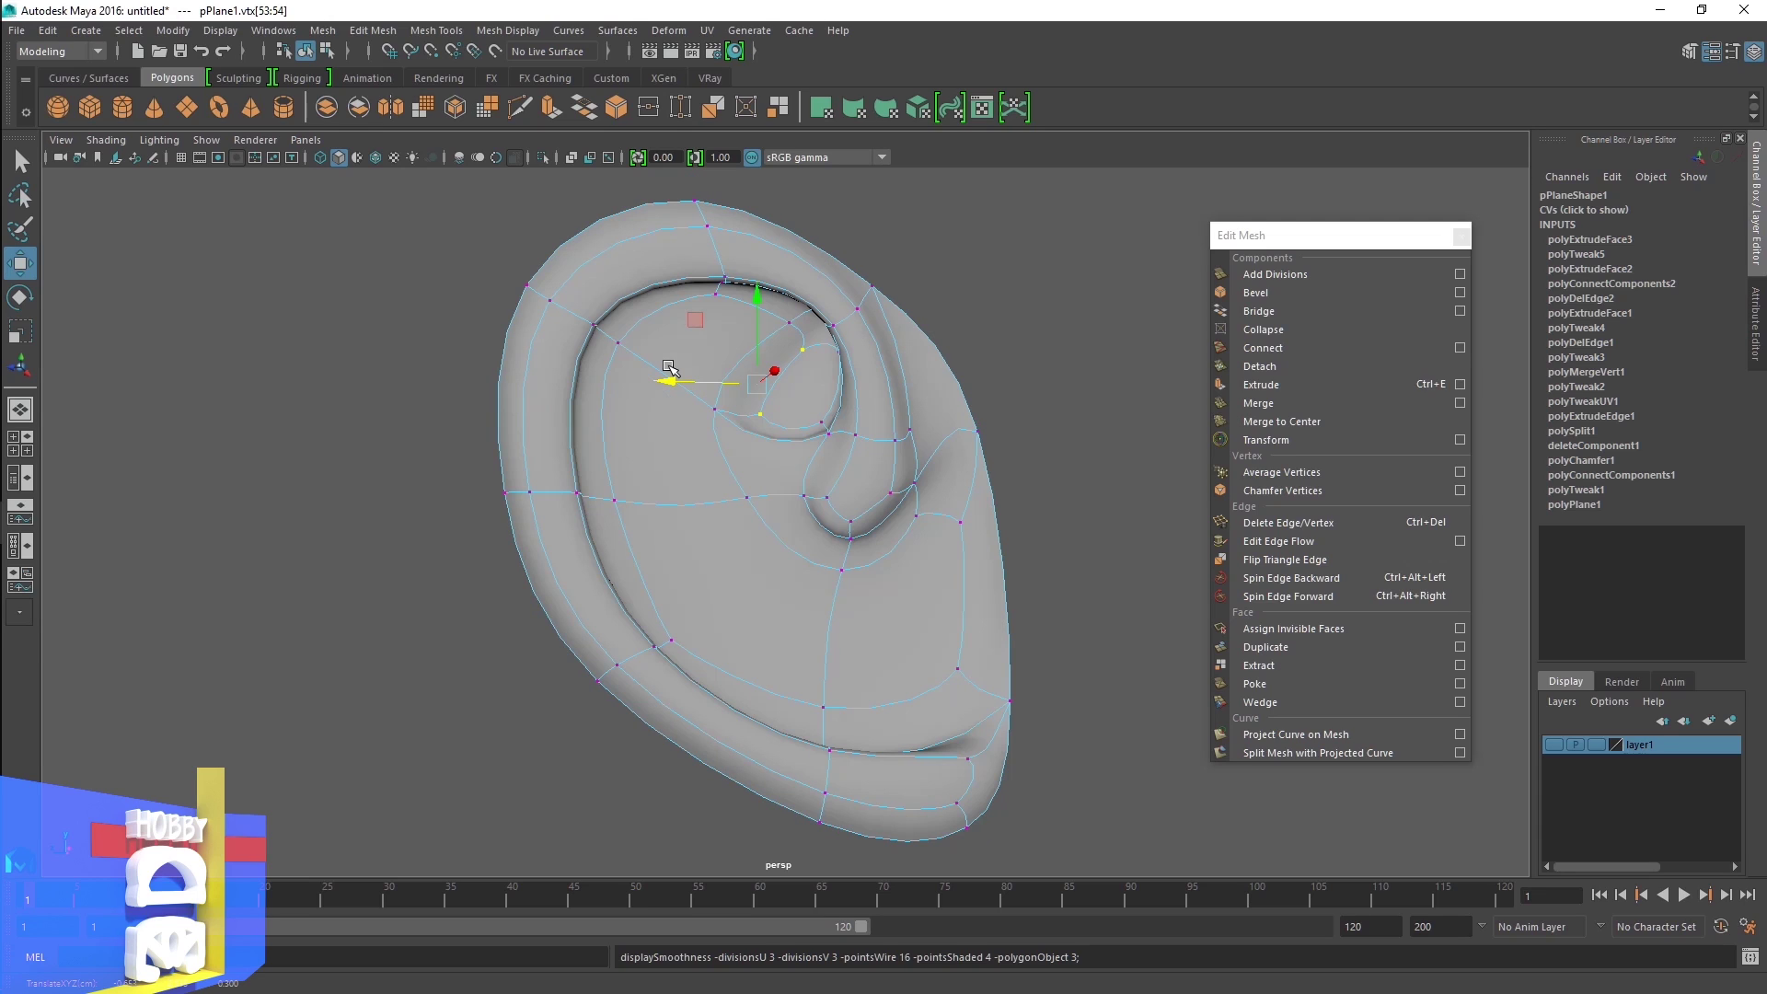
# Push inner-bowl vertex vtx[43] deeper along Z and check the result in smooth preview
pyautogui.keyDown('alt'); pyautogui.moveTo(769, 465); pyautogui.dragTo(732, 377); pyautogui.keyUp('alt')
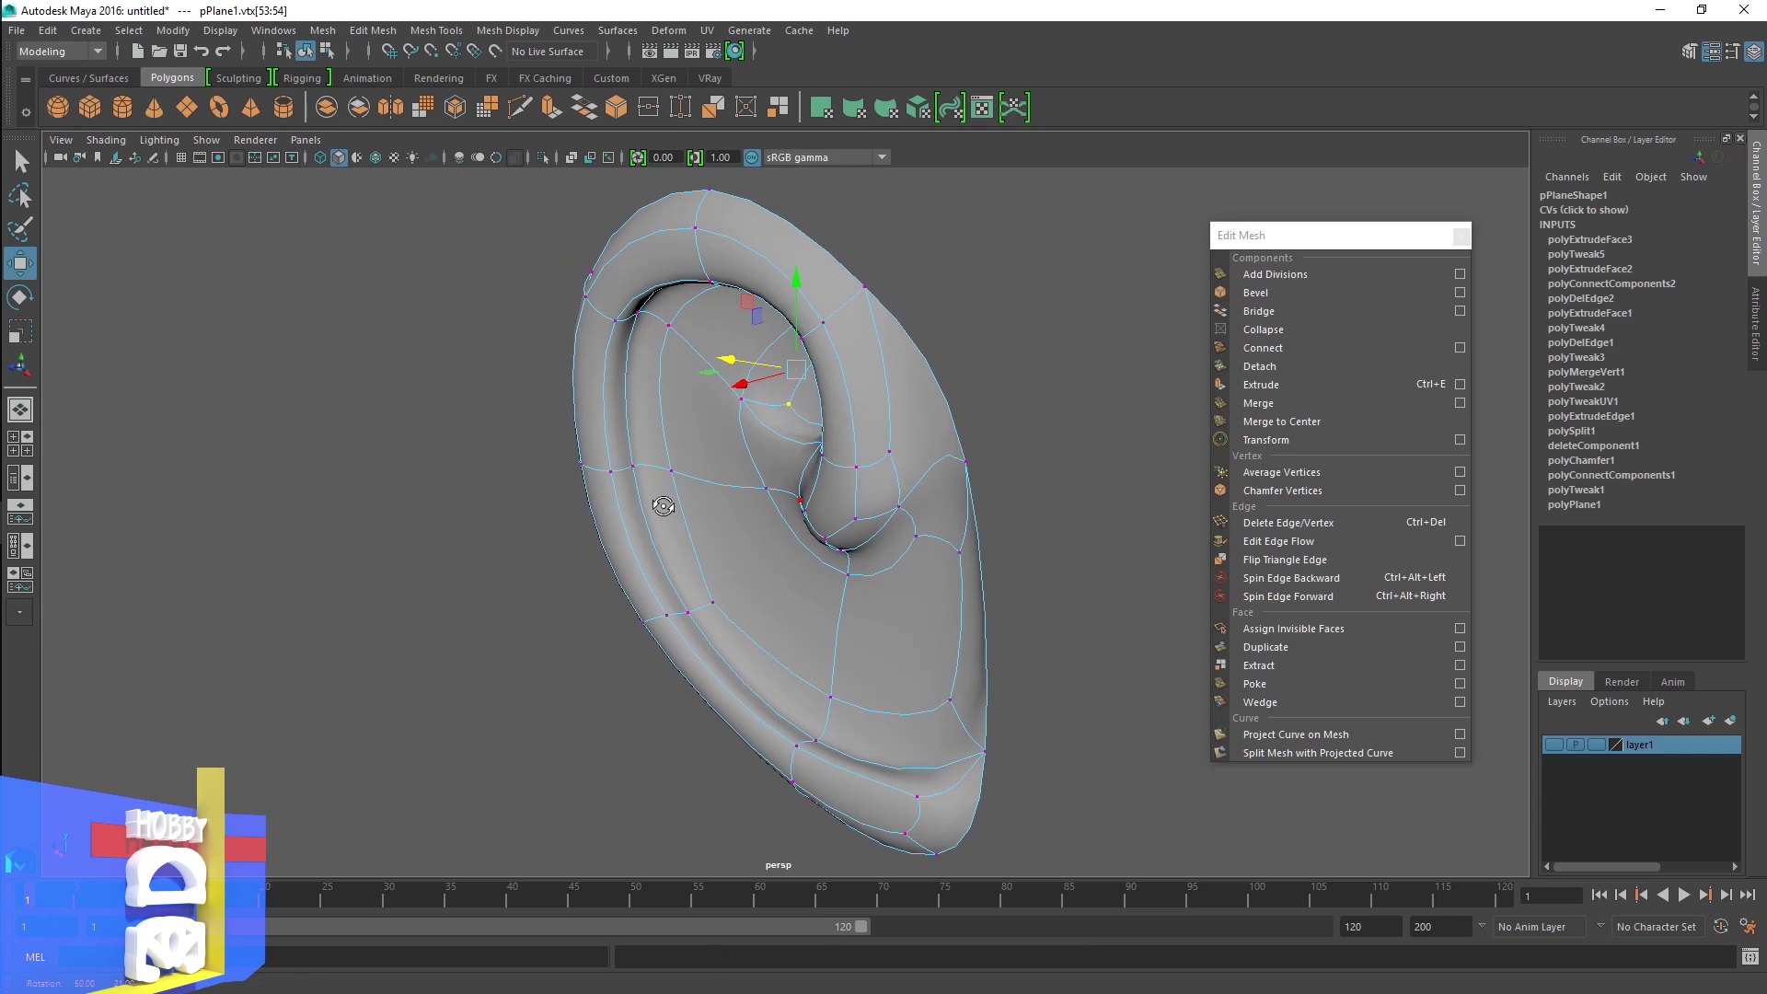
pyautogui.click(739, 360)
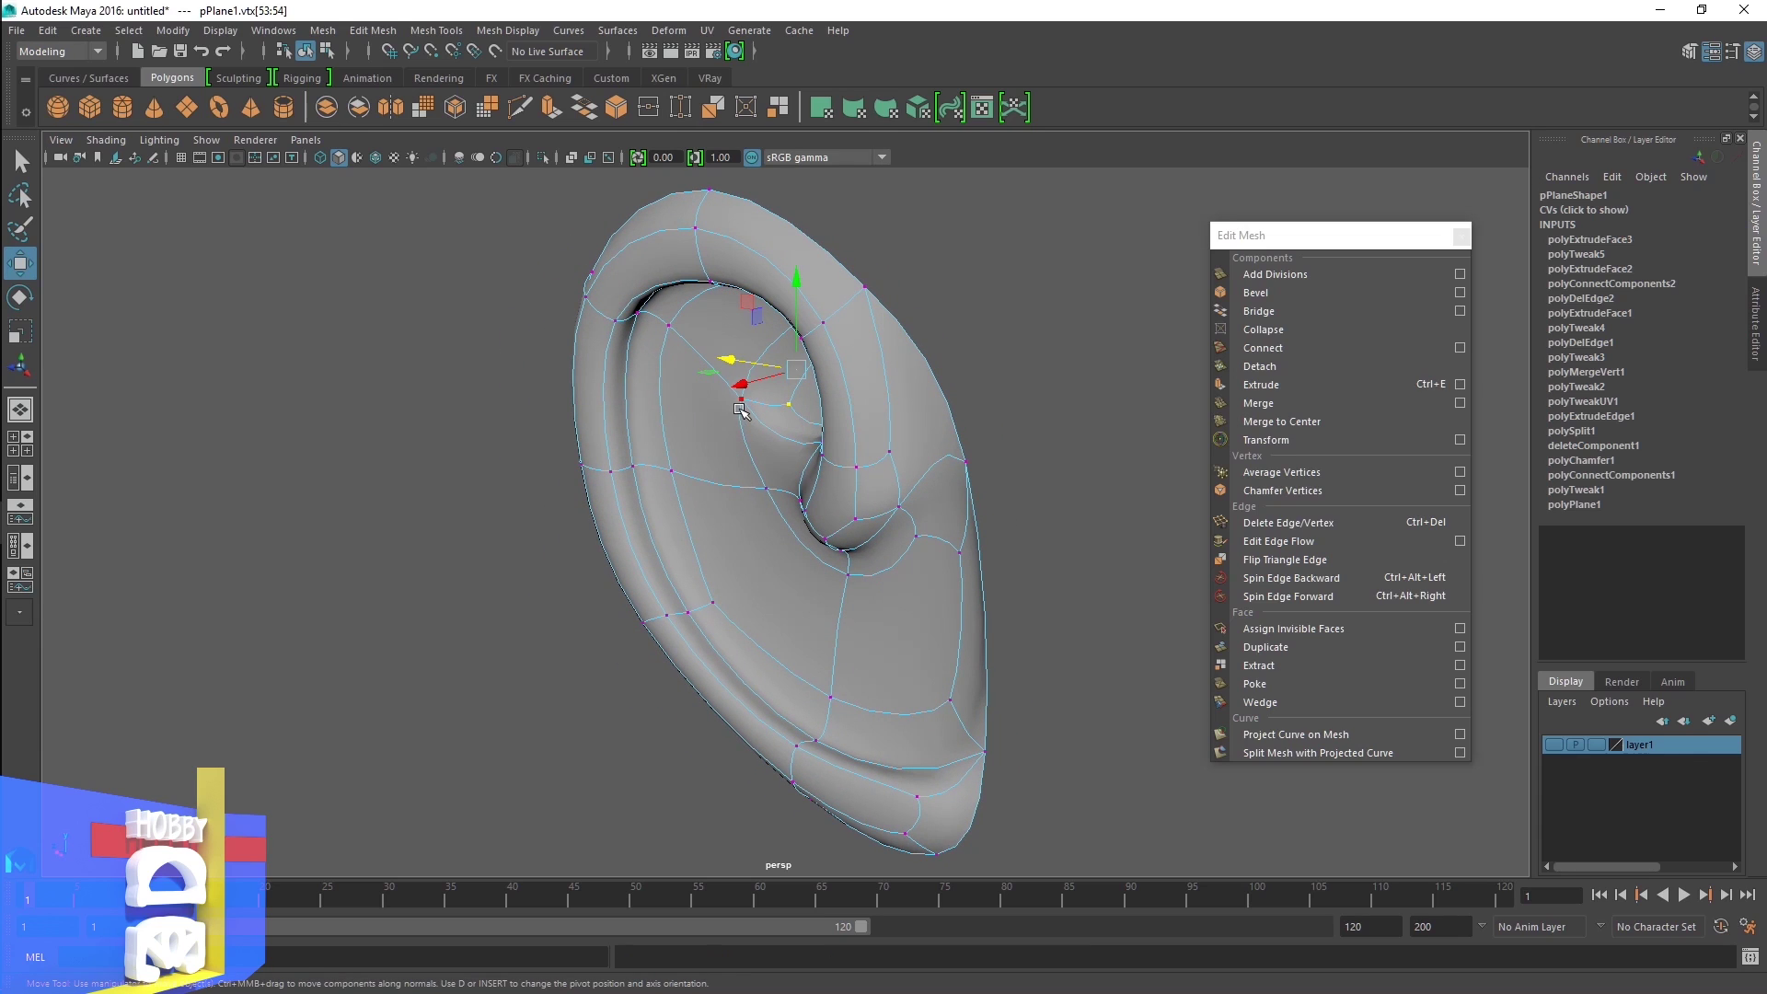
pyautogui.click(739, 408)
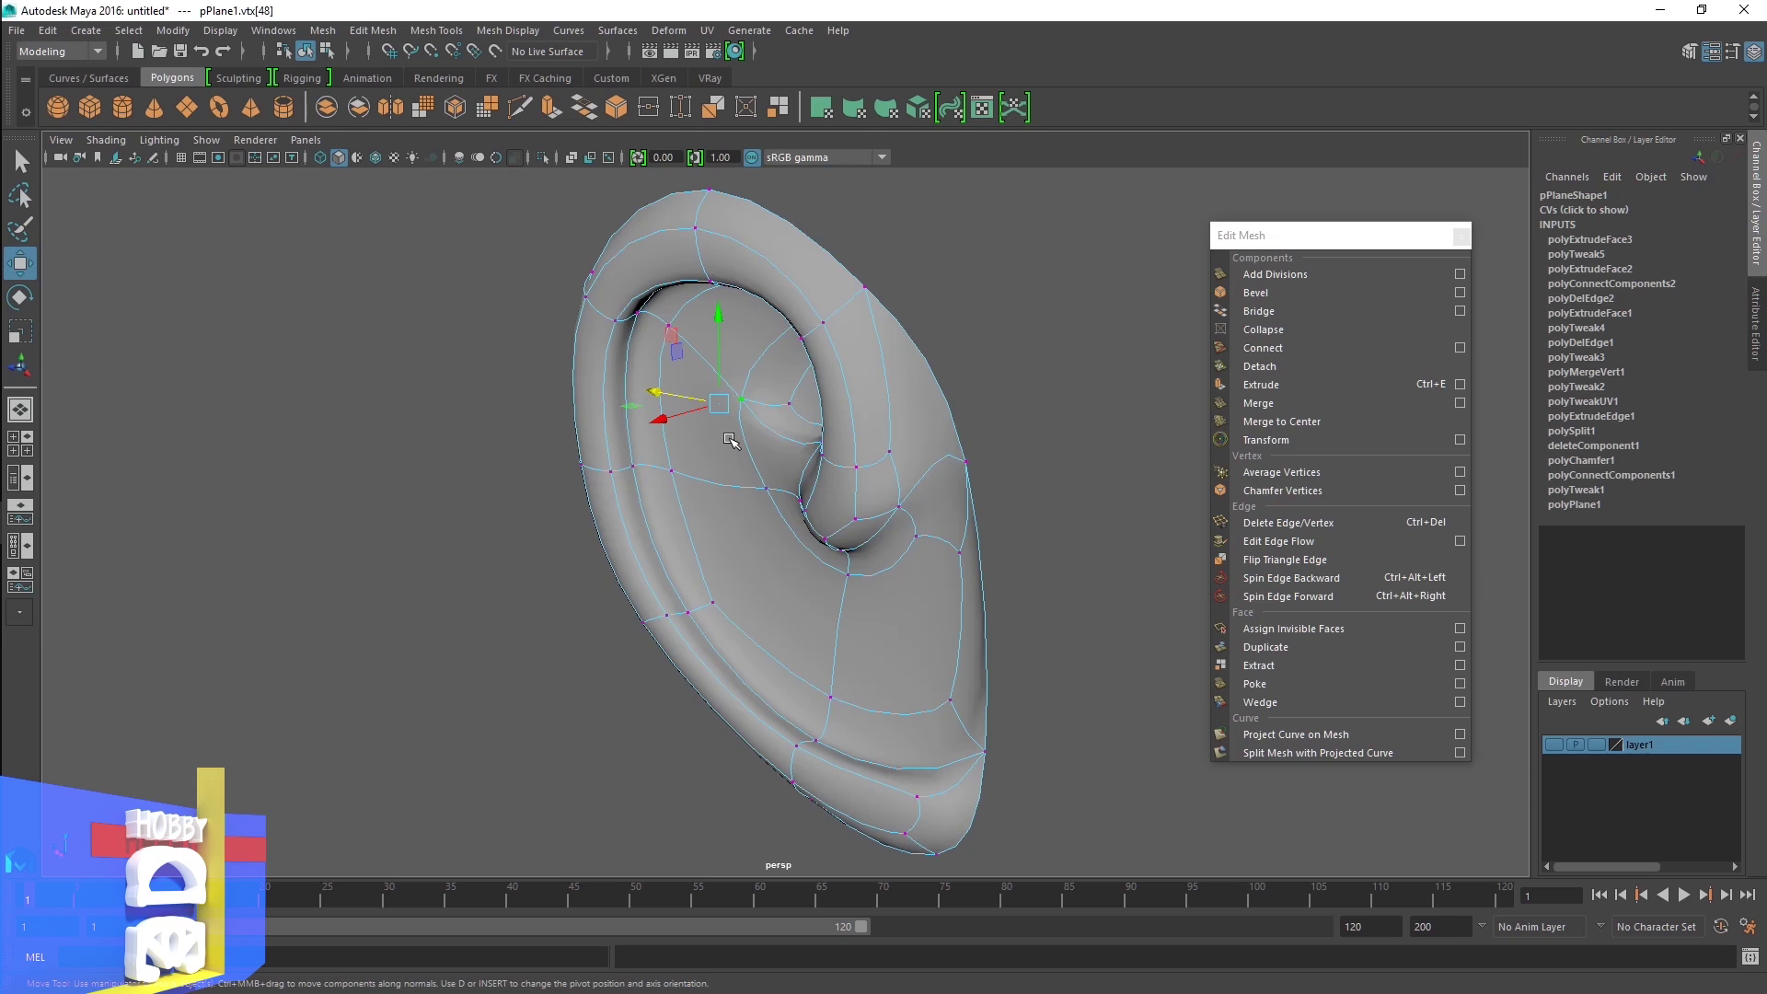
pyautogui.press('1')
pyautogui.keyDown('alt'); pyautogui.moveTo(734, 451); pyautogui.dragTo(665, 509); pyautogui.keyUp('alt')
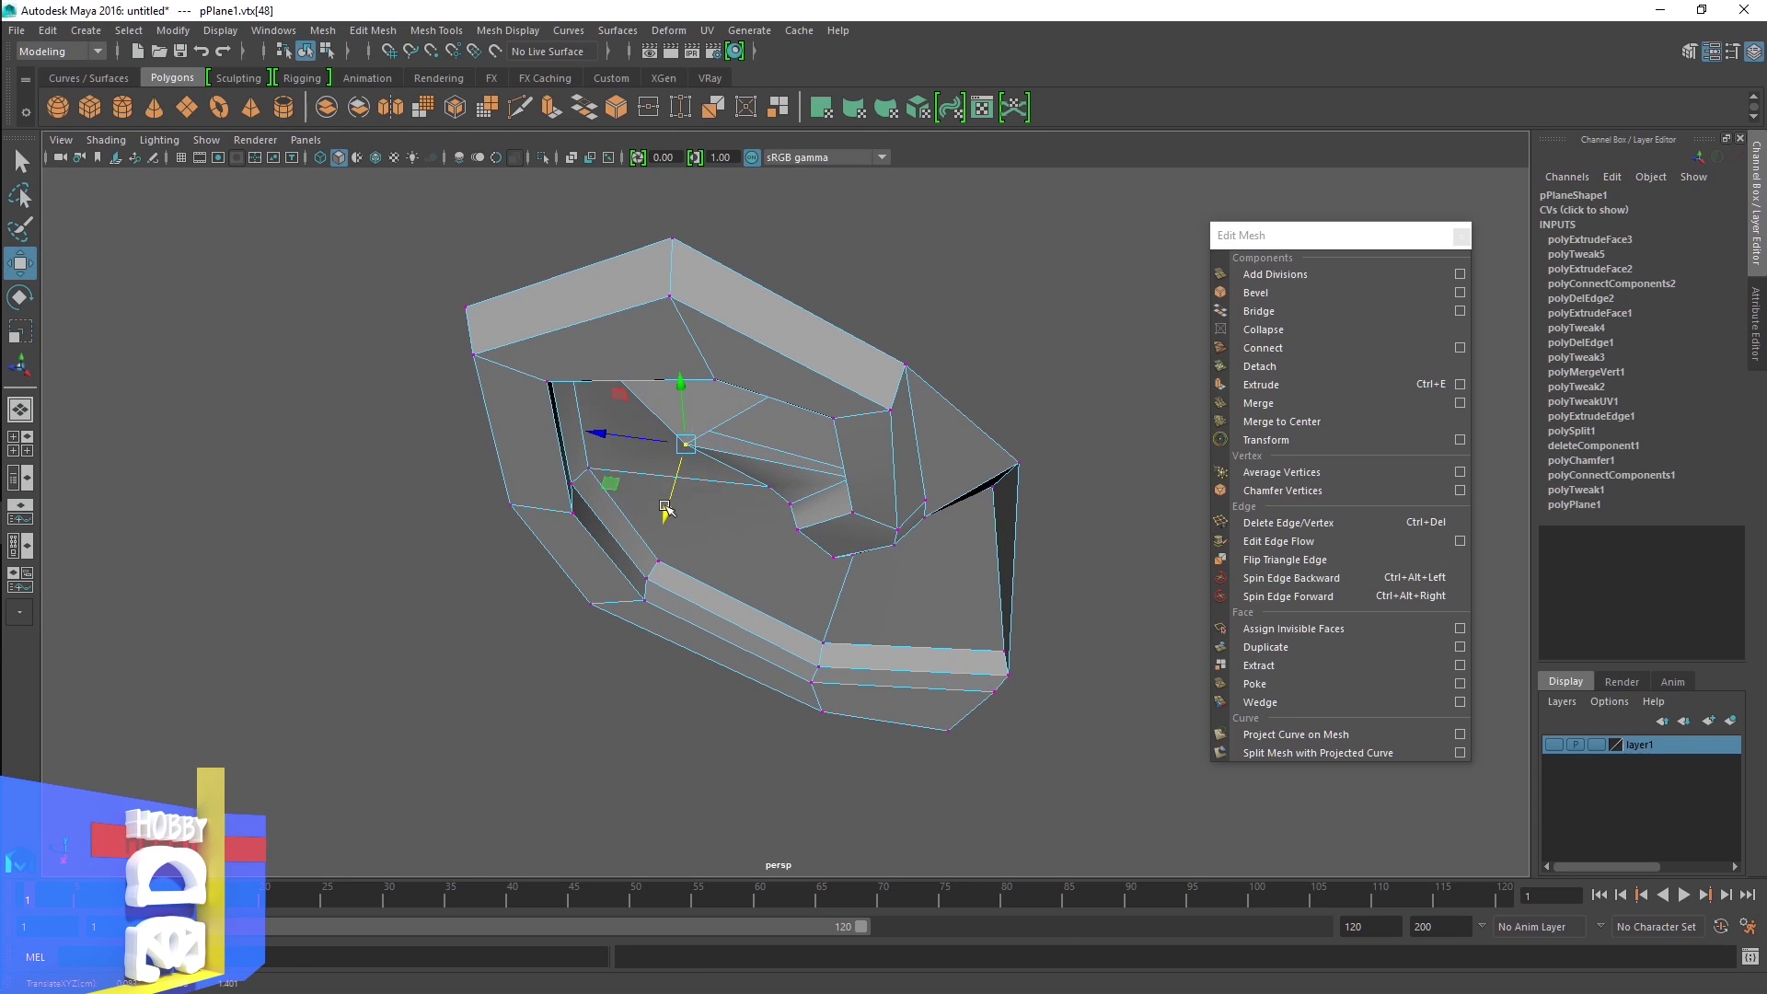
pyautogui.click(746, 479)
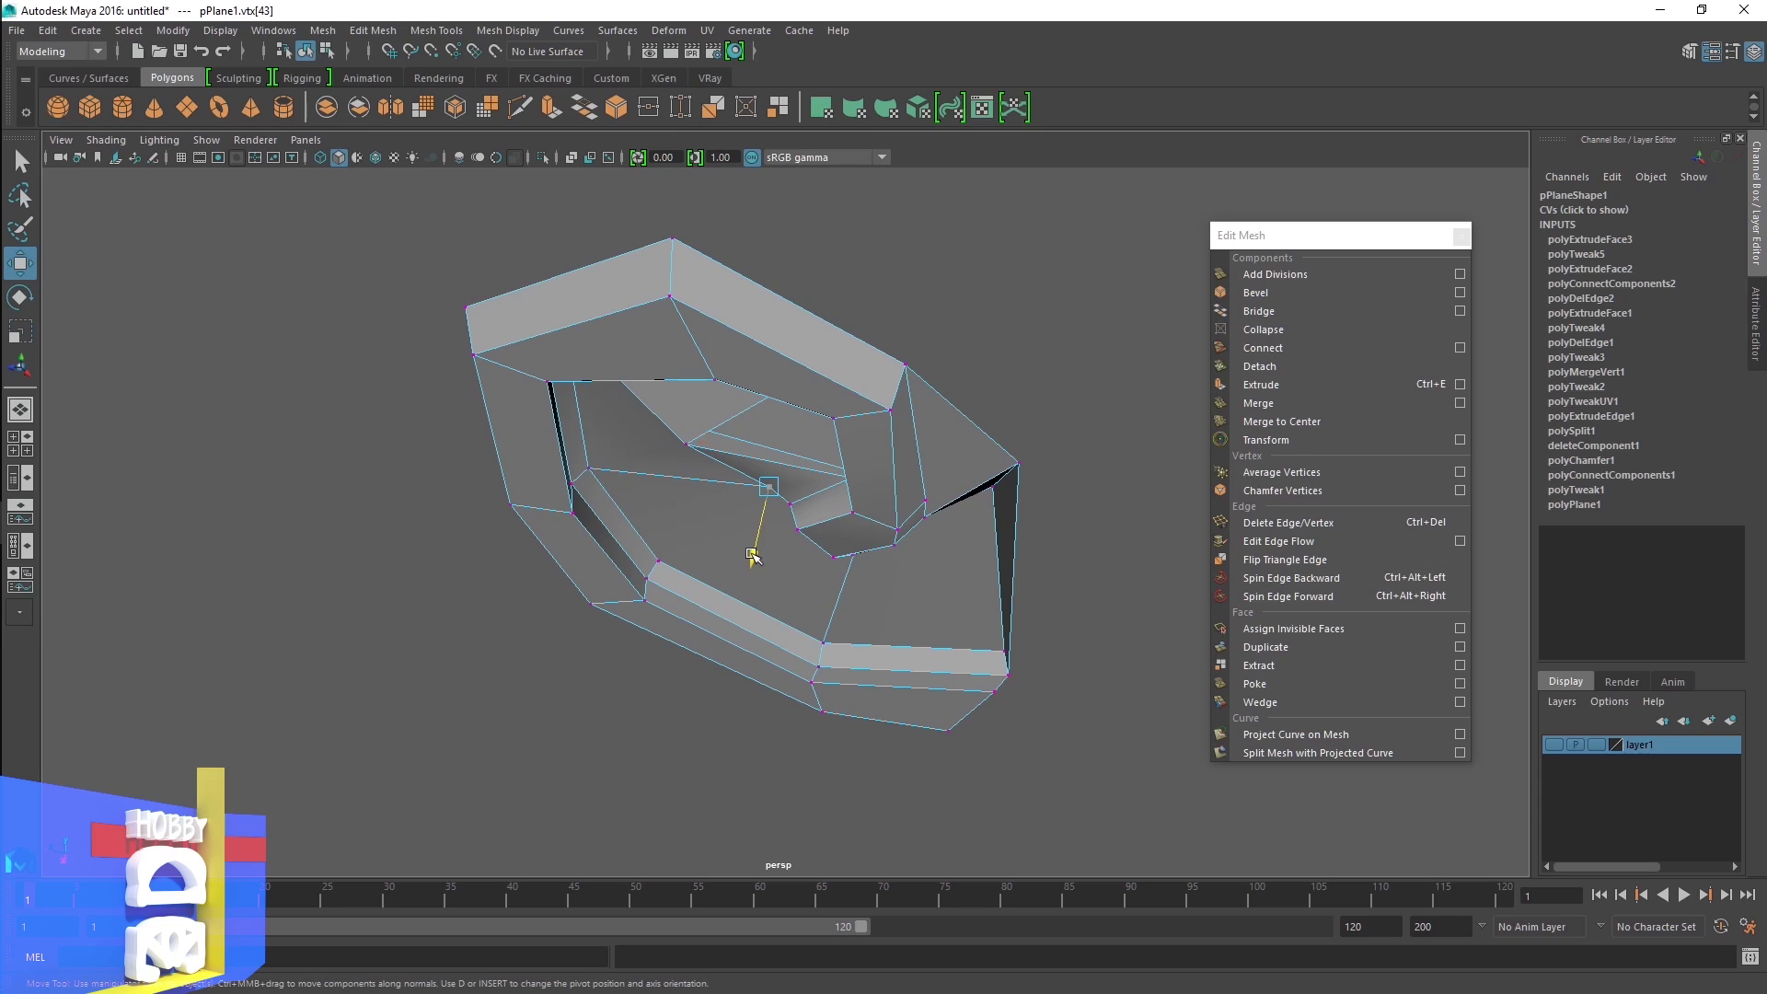
pyautogui.moveTo(751, 555); pyautogui.dragTo(751, 565)
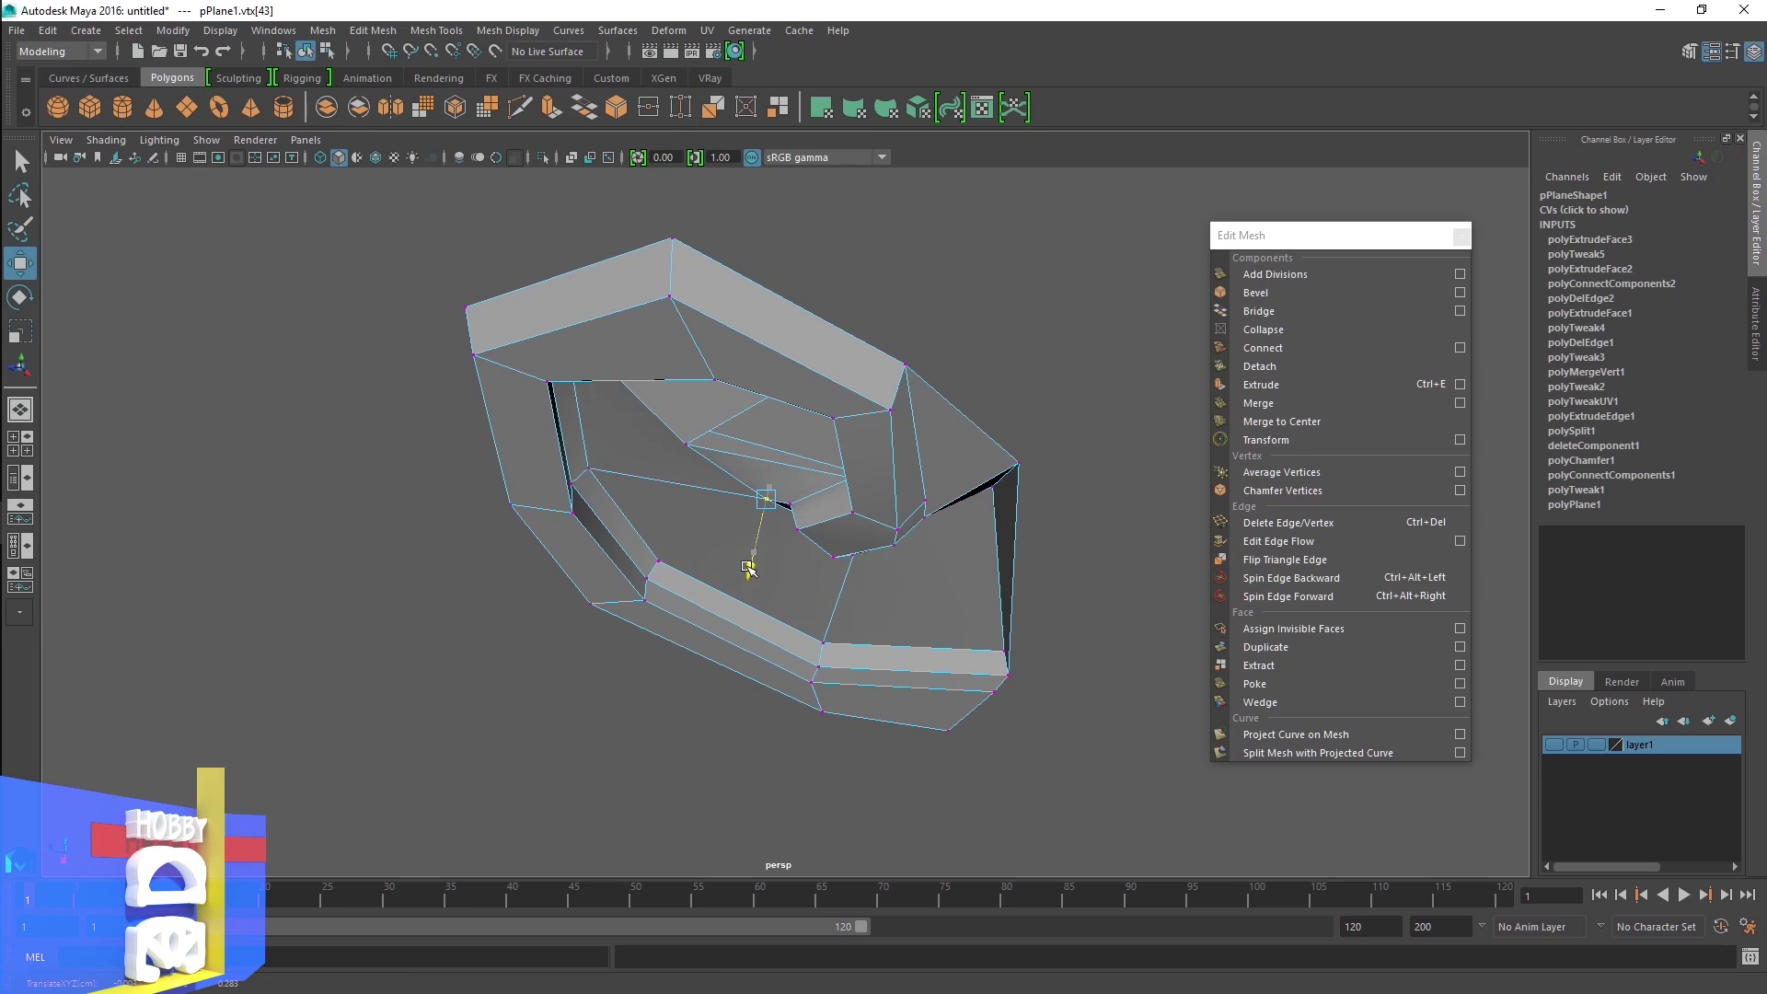
pyautogui.moveTo(750, 566)
pyautogui.keyDown('alt'); pyautogui.mouseDown()
pyautogui.moveTo(835, 483)
pyautogui.moveTo(797, 490)
pyautogui.moveTo(809, 466)
pyautogui.mouseUp(); pyautogui.keyUp('alt')
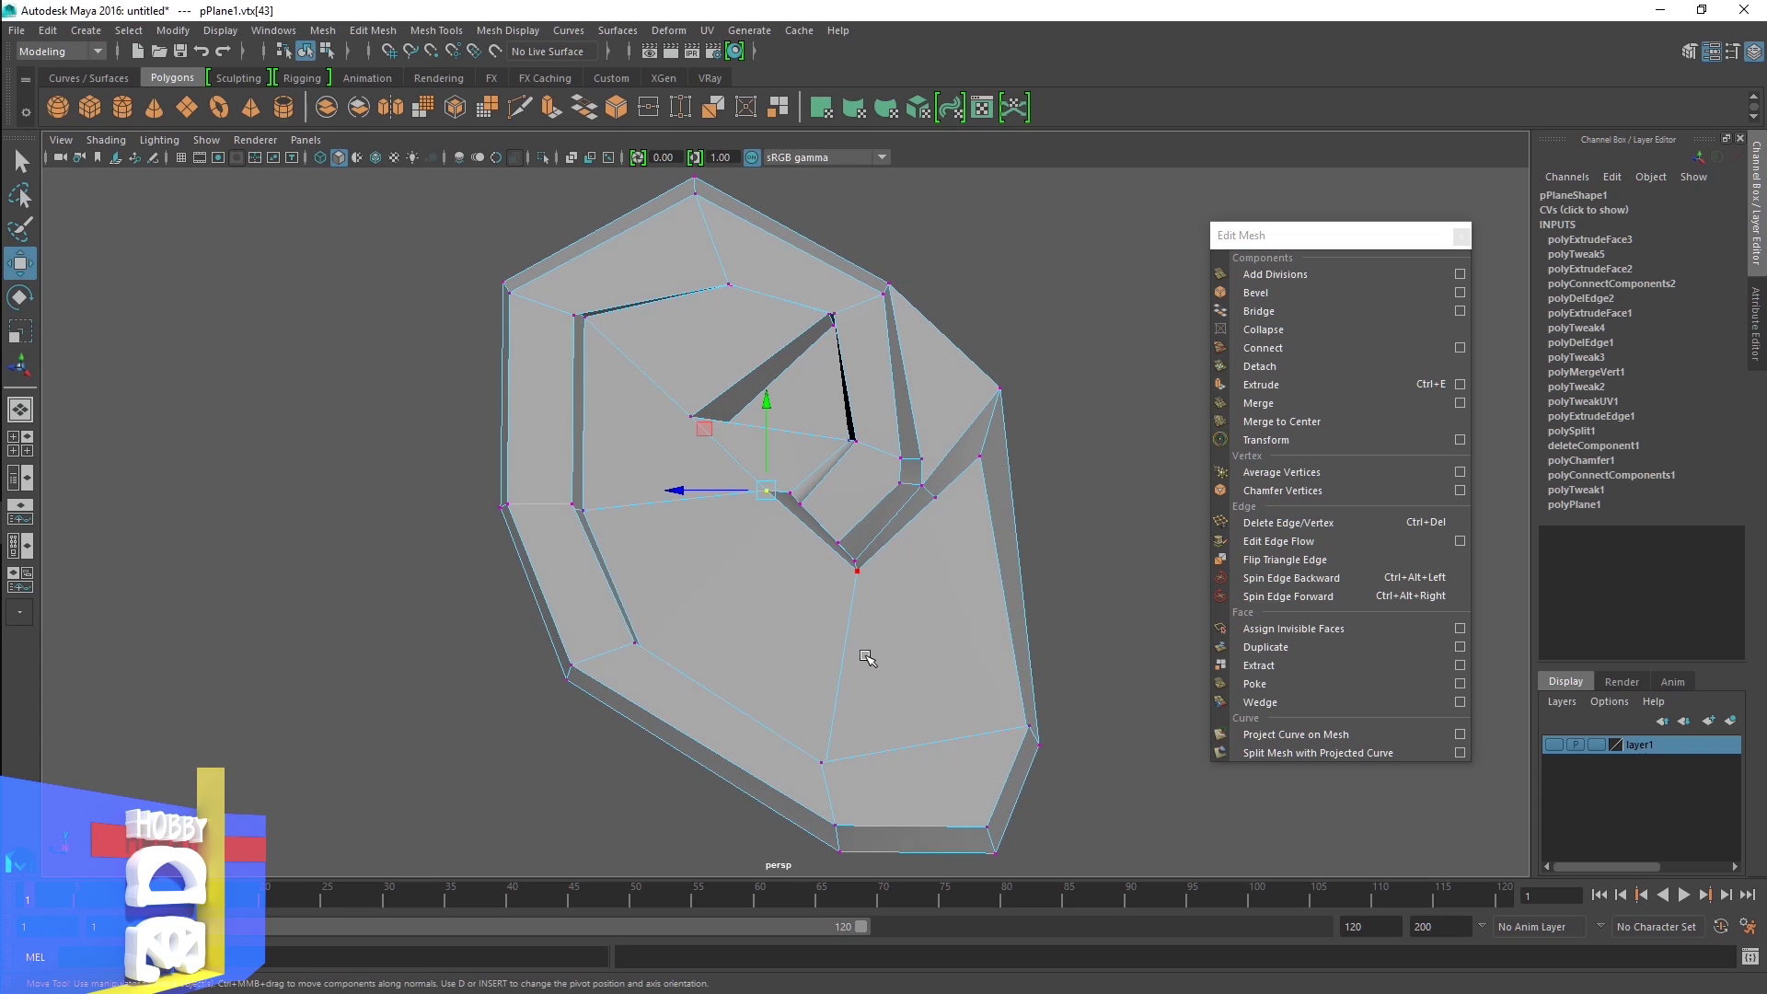
pyautogui.press('1')
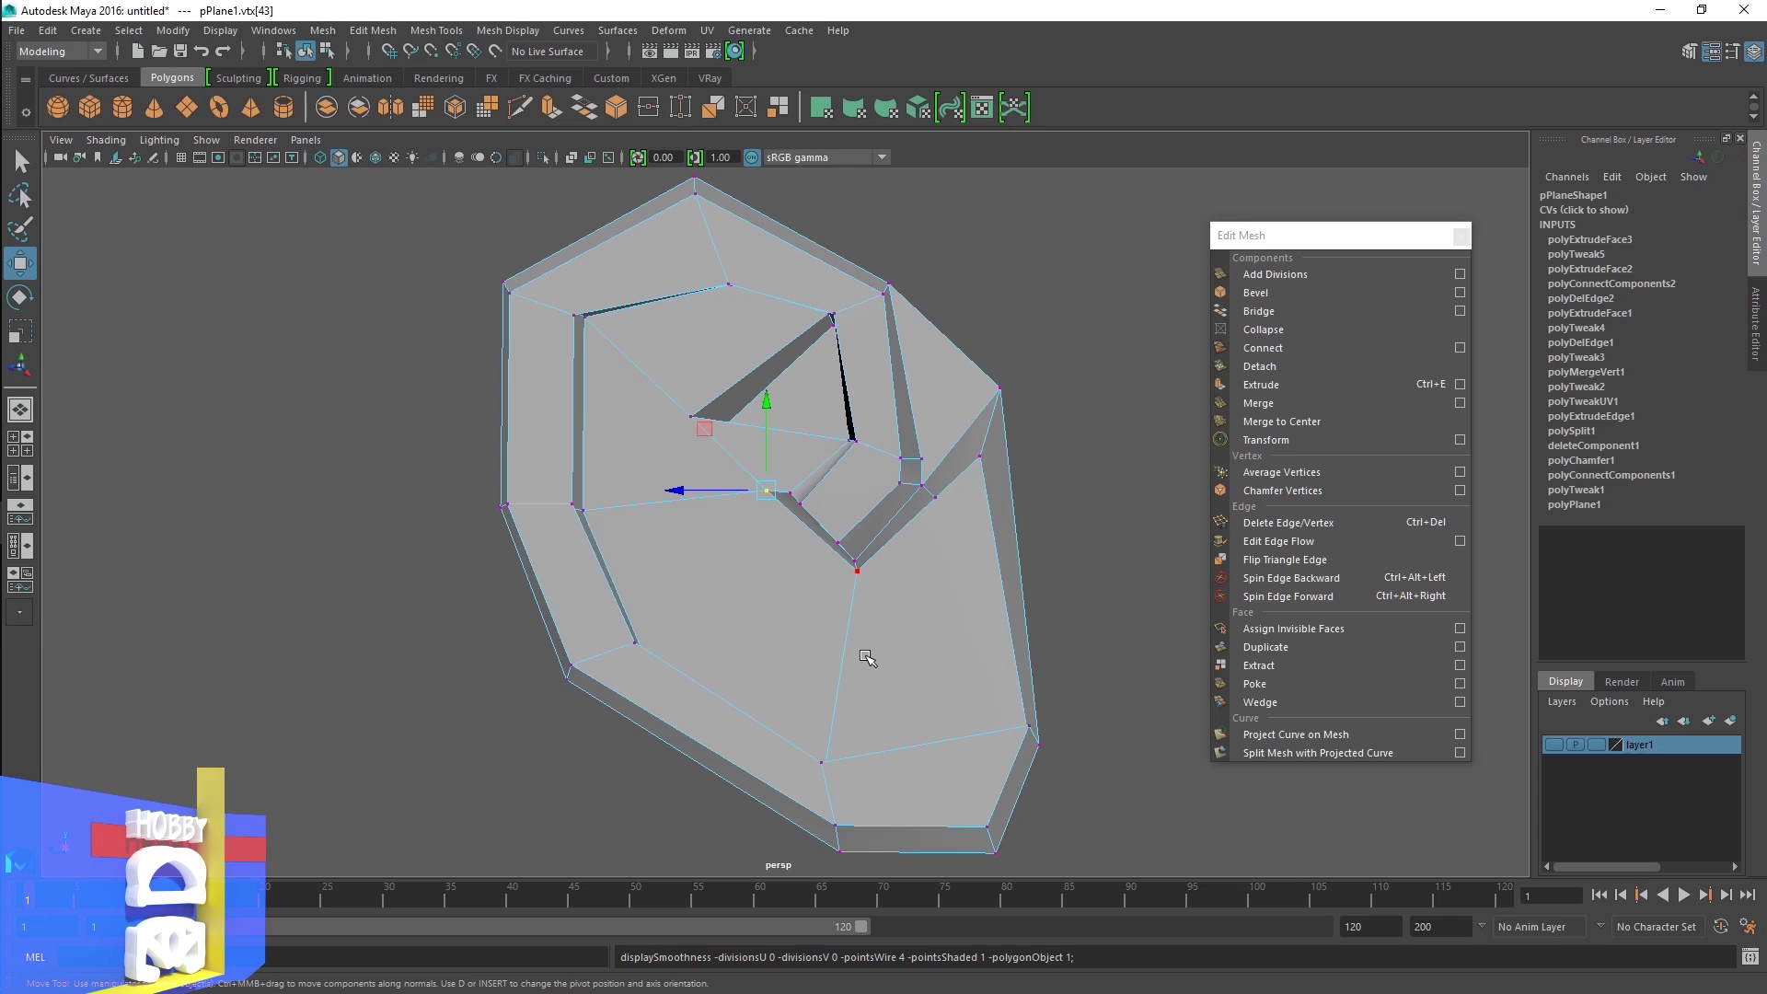
pyautogui.press('3')
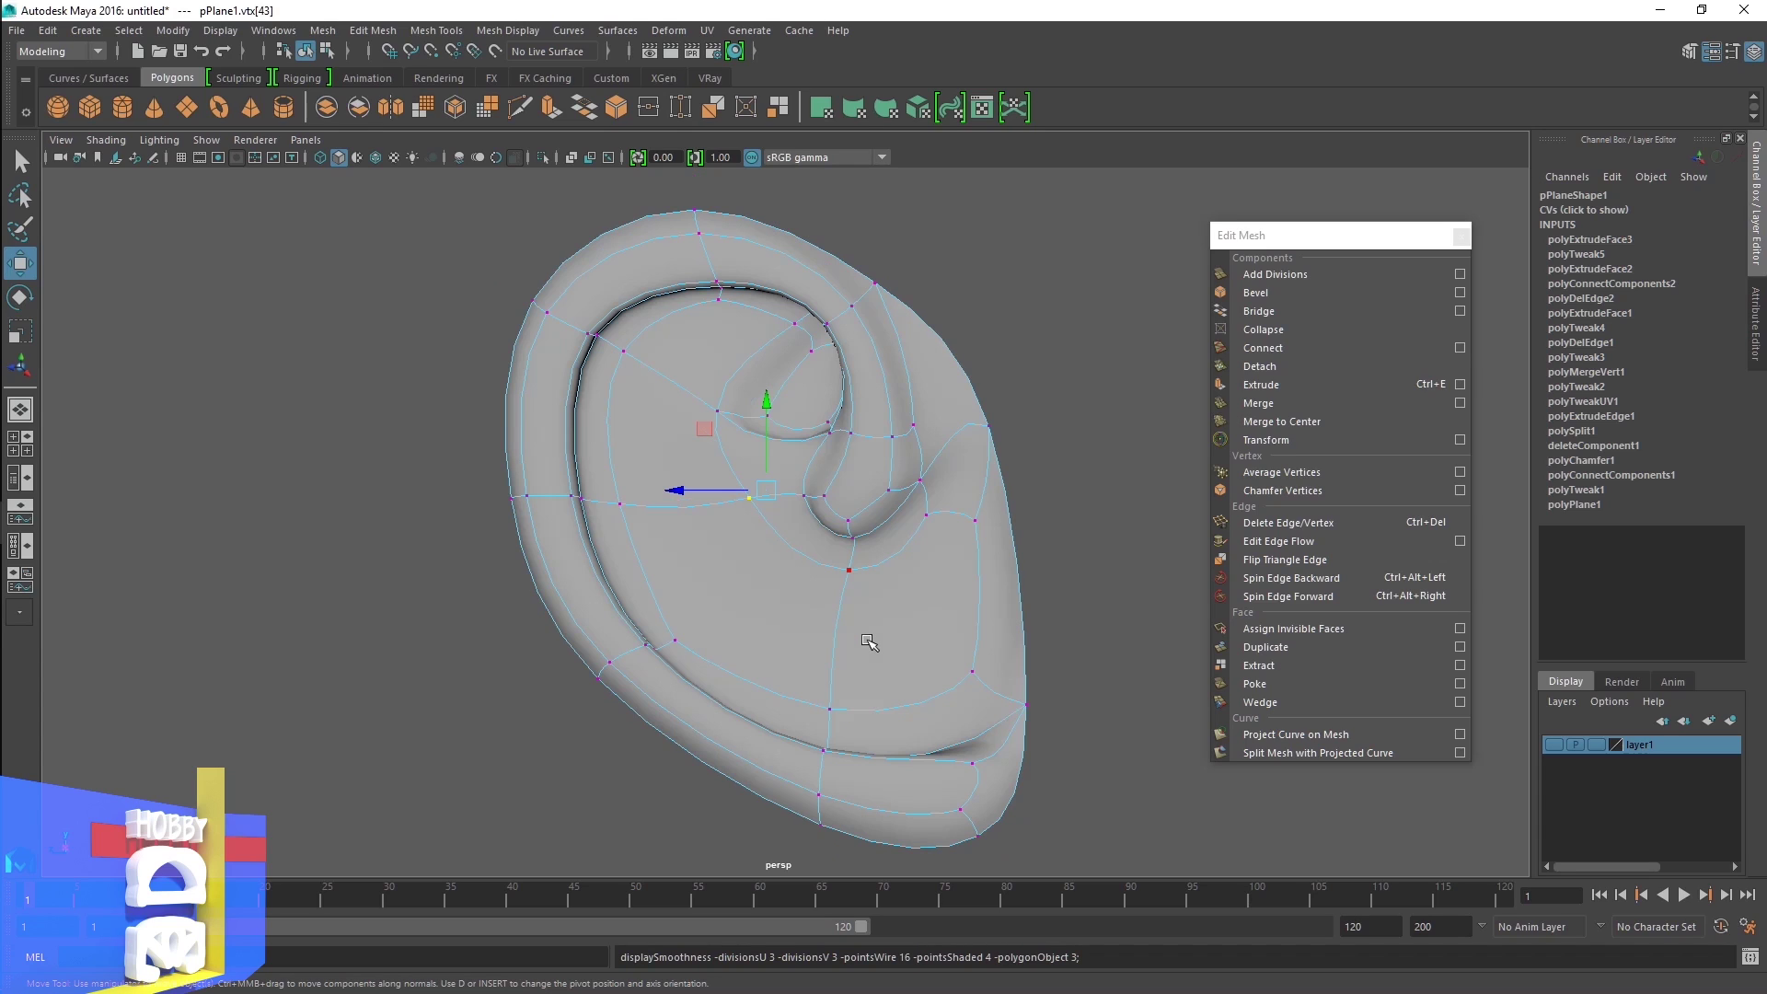
pyautogui.click(917, 523)
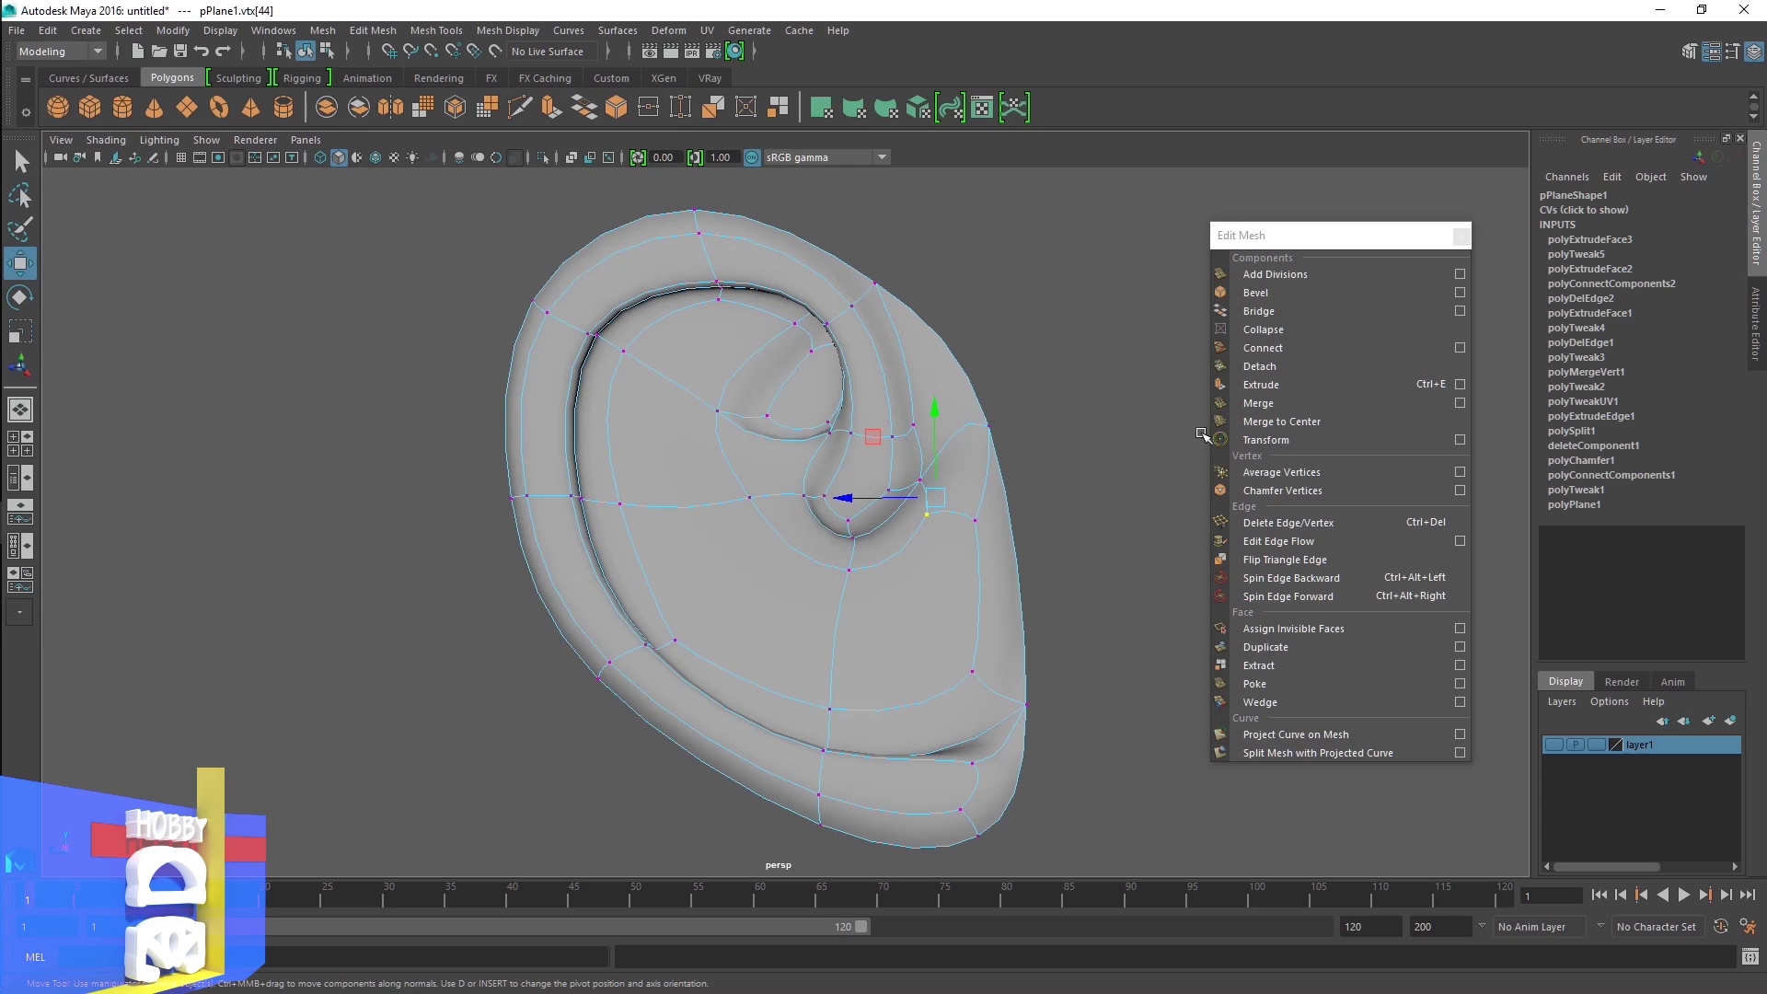
# Chamfer right inner-fold vertices vtx[44] and vtx[45] at width 0.25
pyautogui.click(1362, 493)
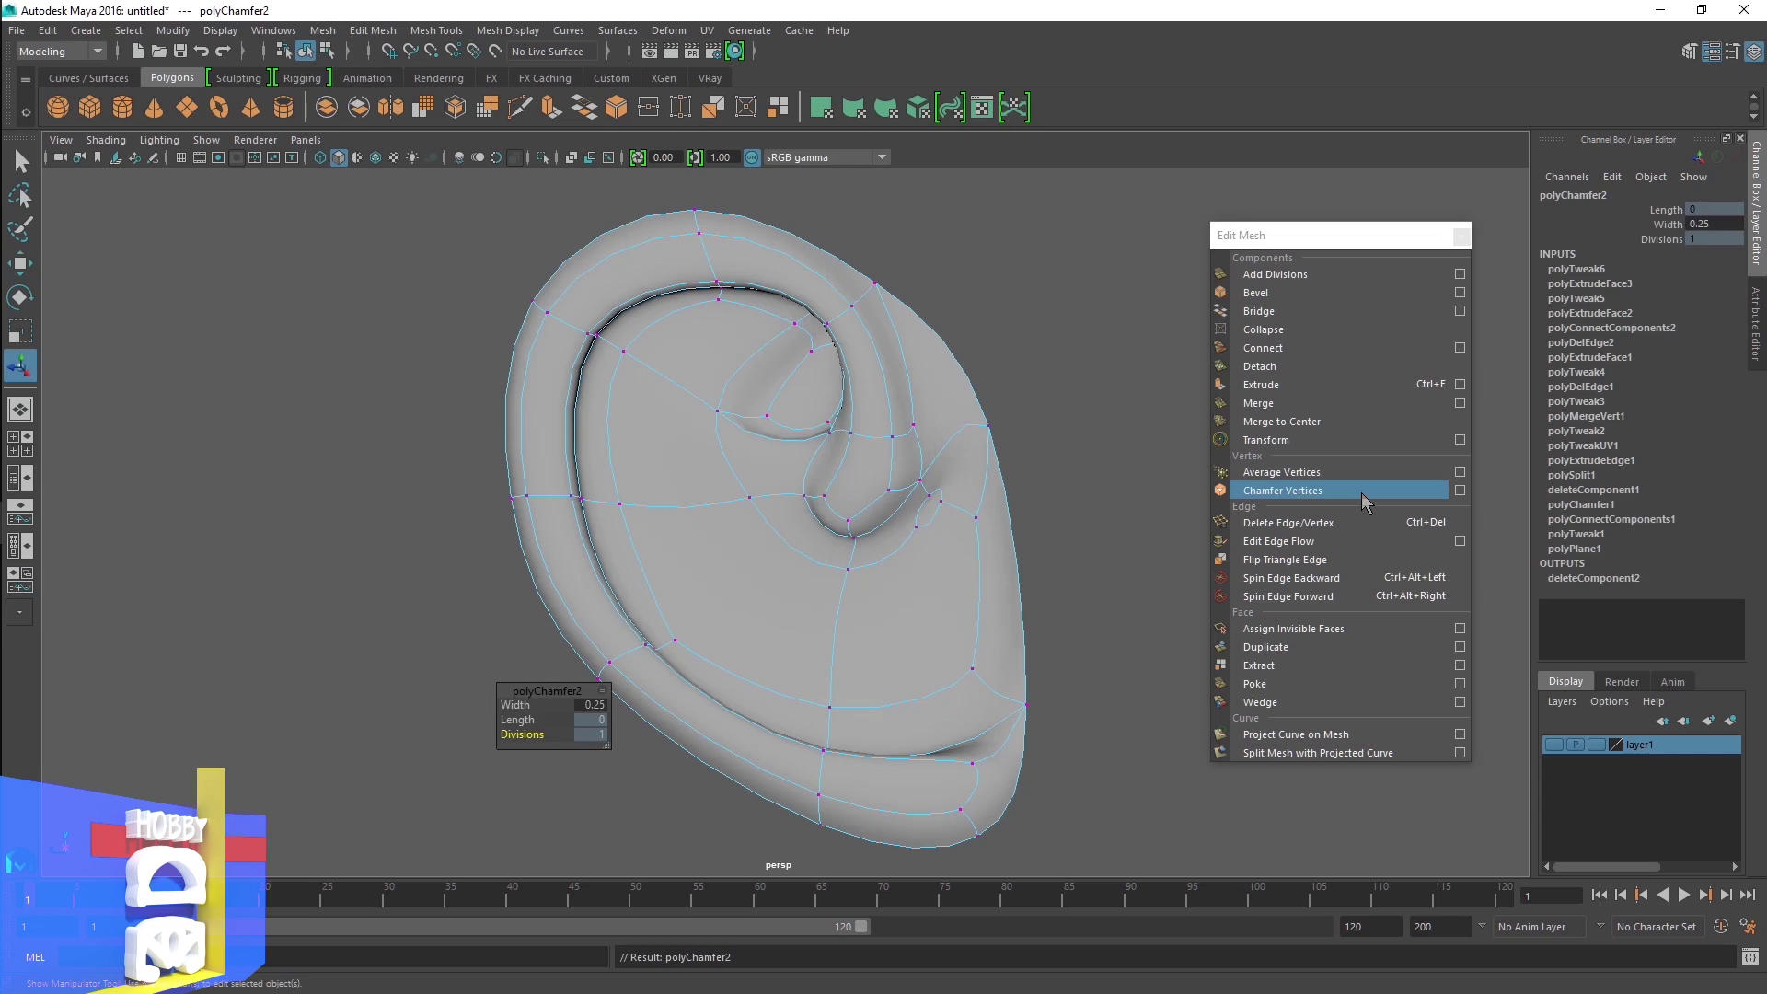
pyautogui.click(977, 525)
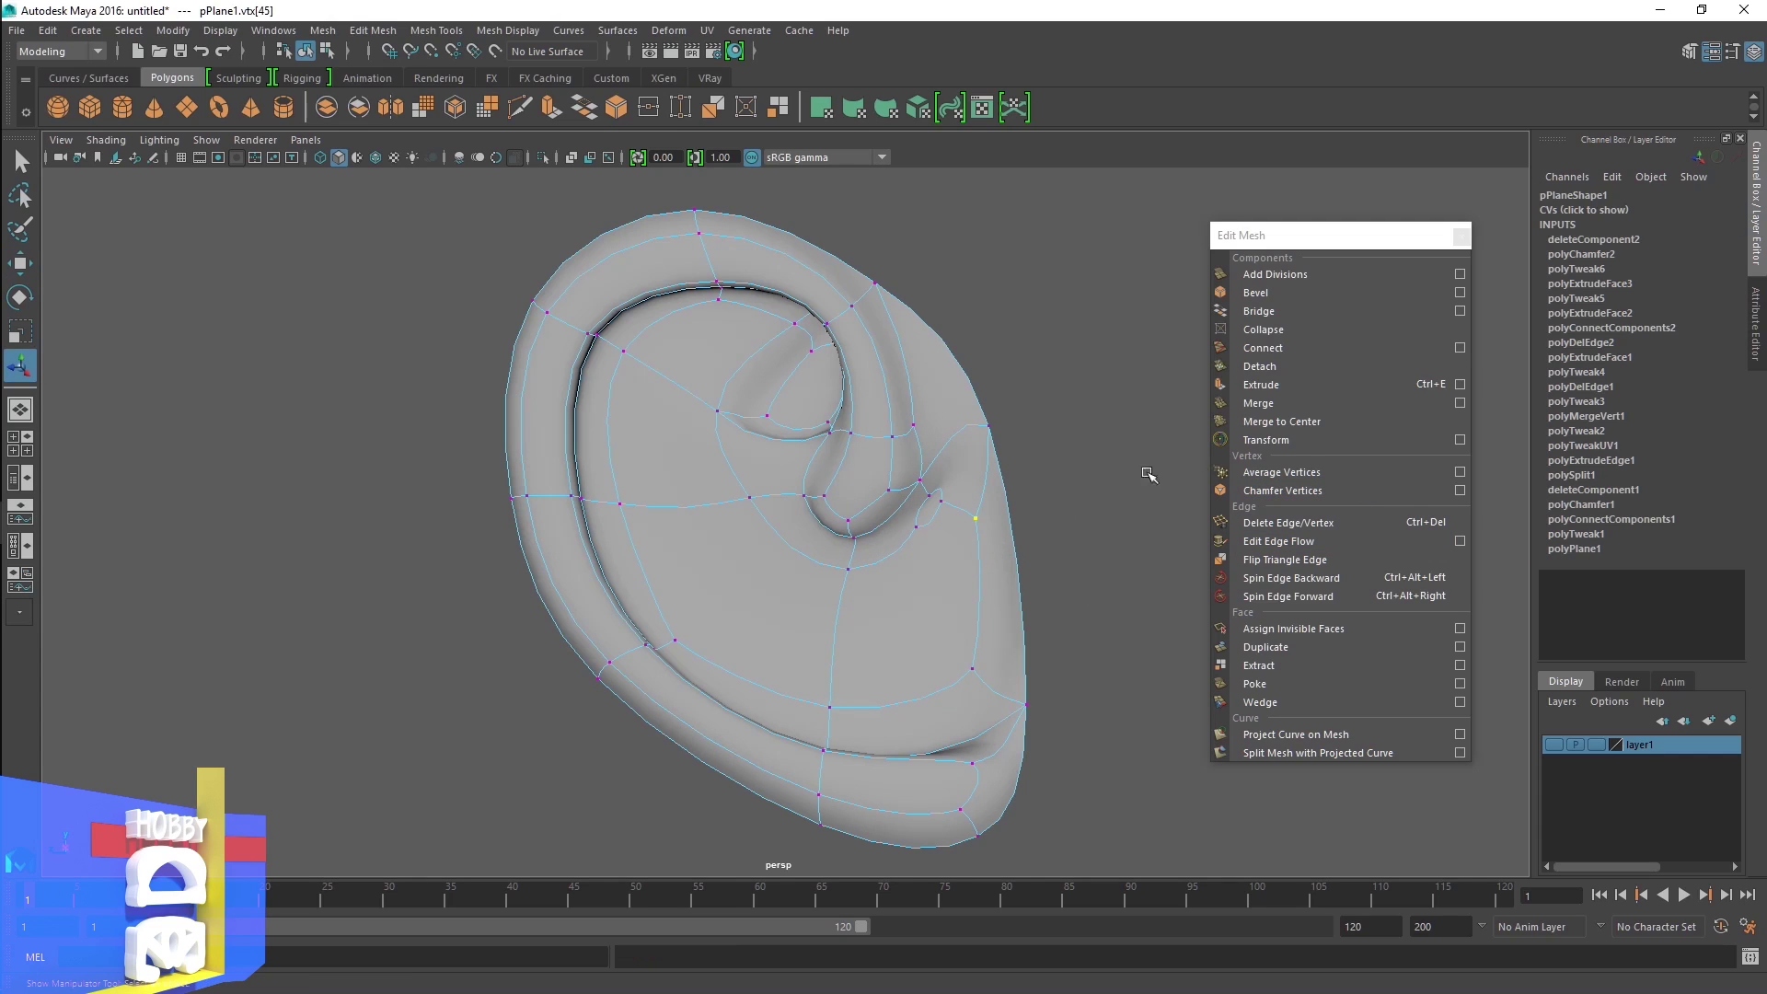
pyautogui.click(1344, 488)
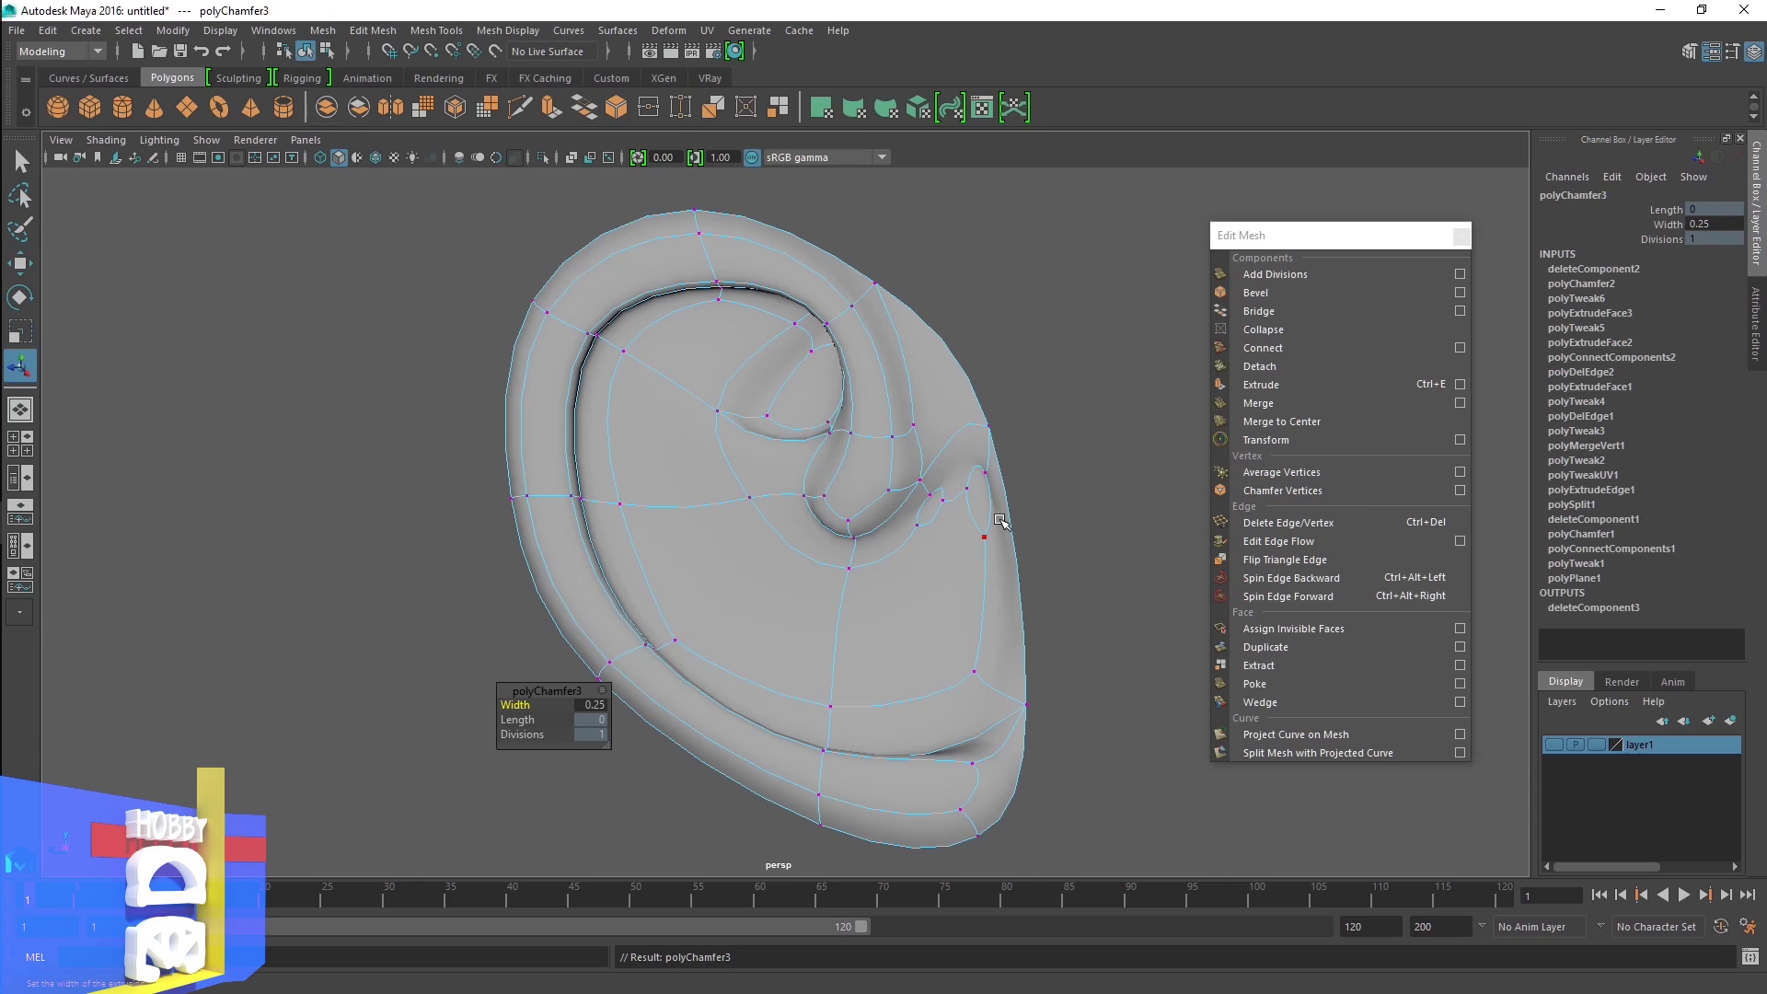
pyautogui.click(977, 471)
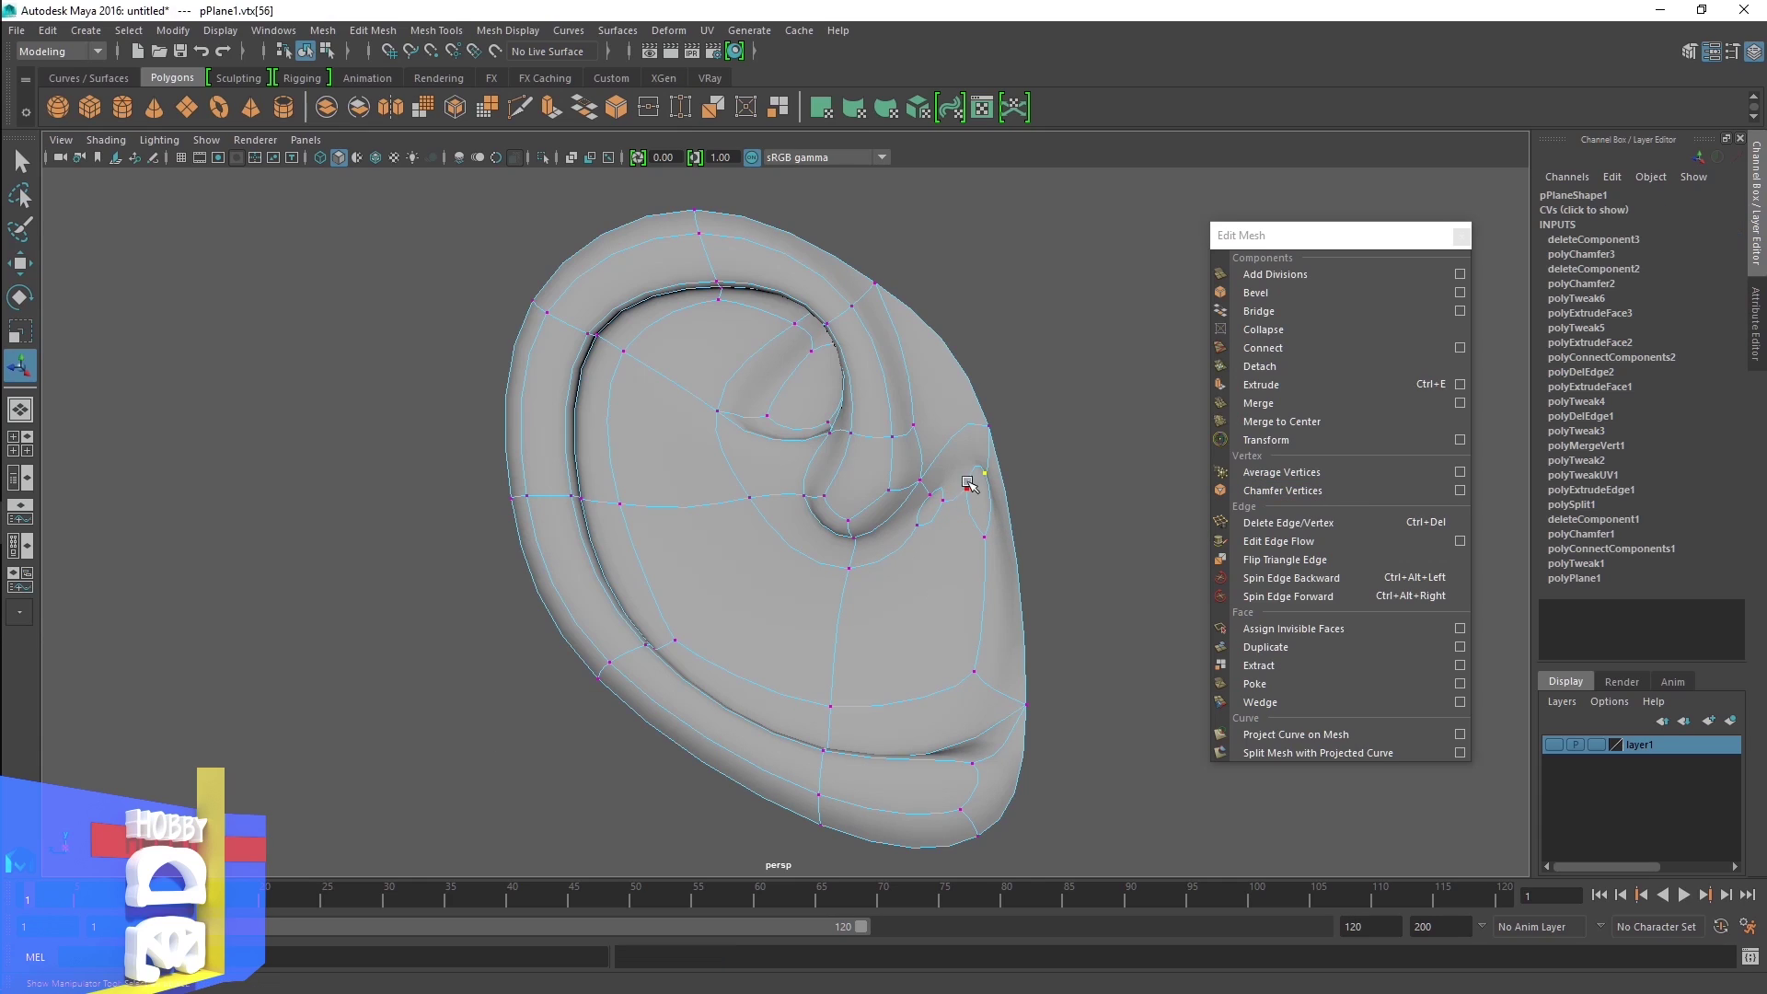
pyautogui.keyDown('shift'); pyautogui.click(966, 489); pyautogui.keyUp('shift')
# In the cage view, nudge the first chamfer vertices left and down, then lower a neighbouring pair
pyautogui.press('1')
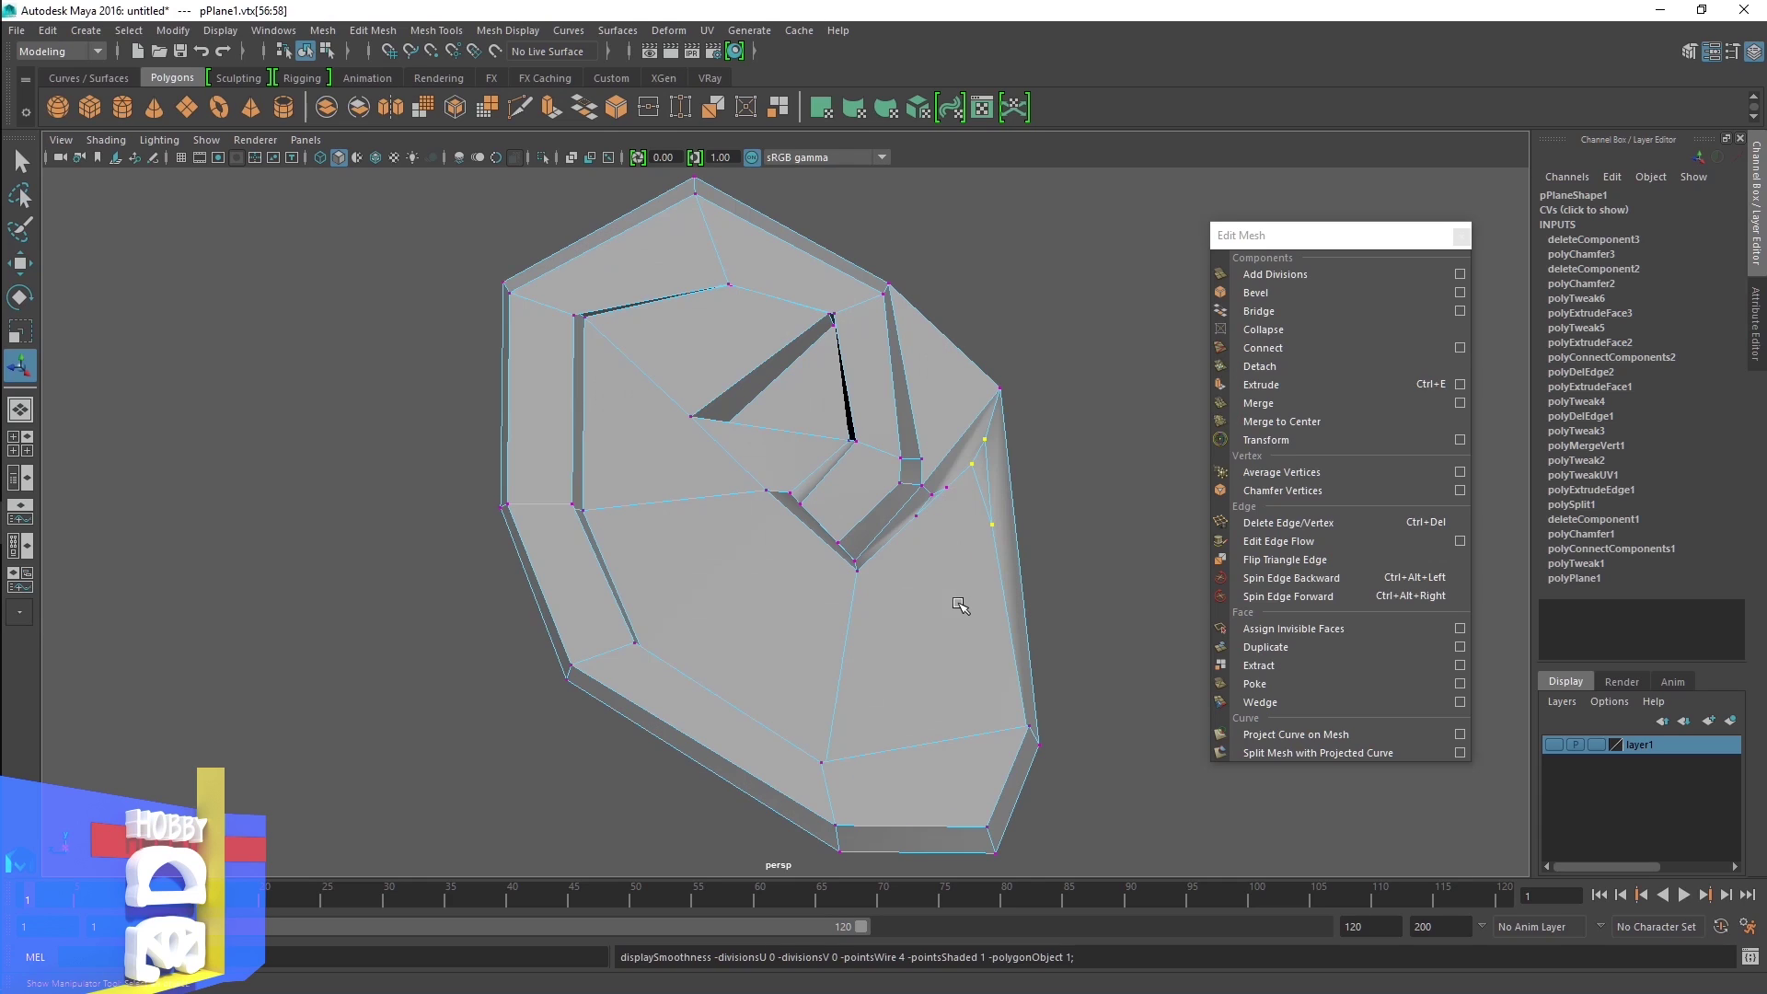
pyautogui.press('w')
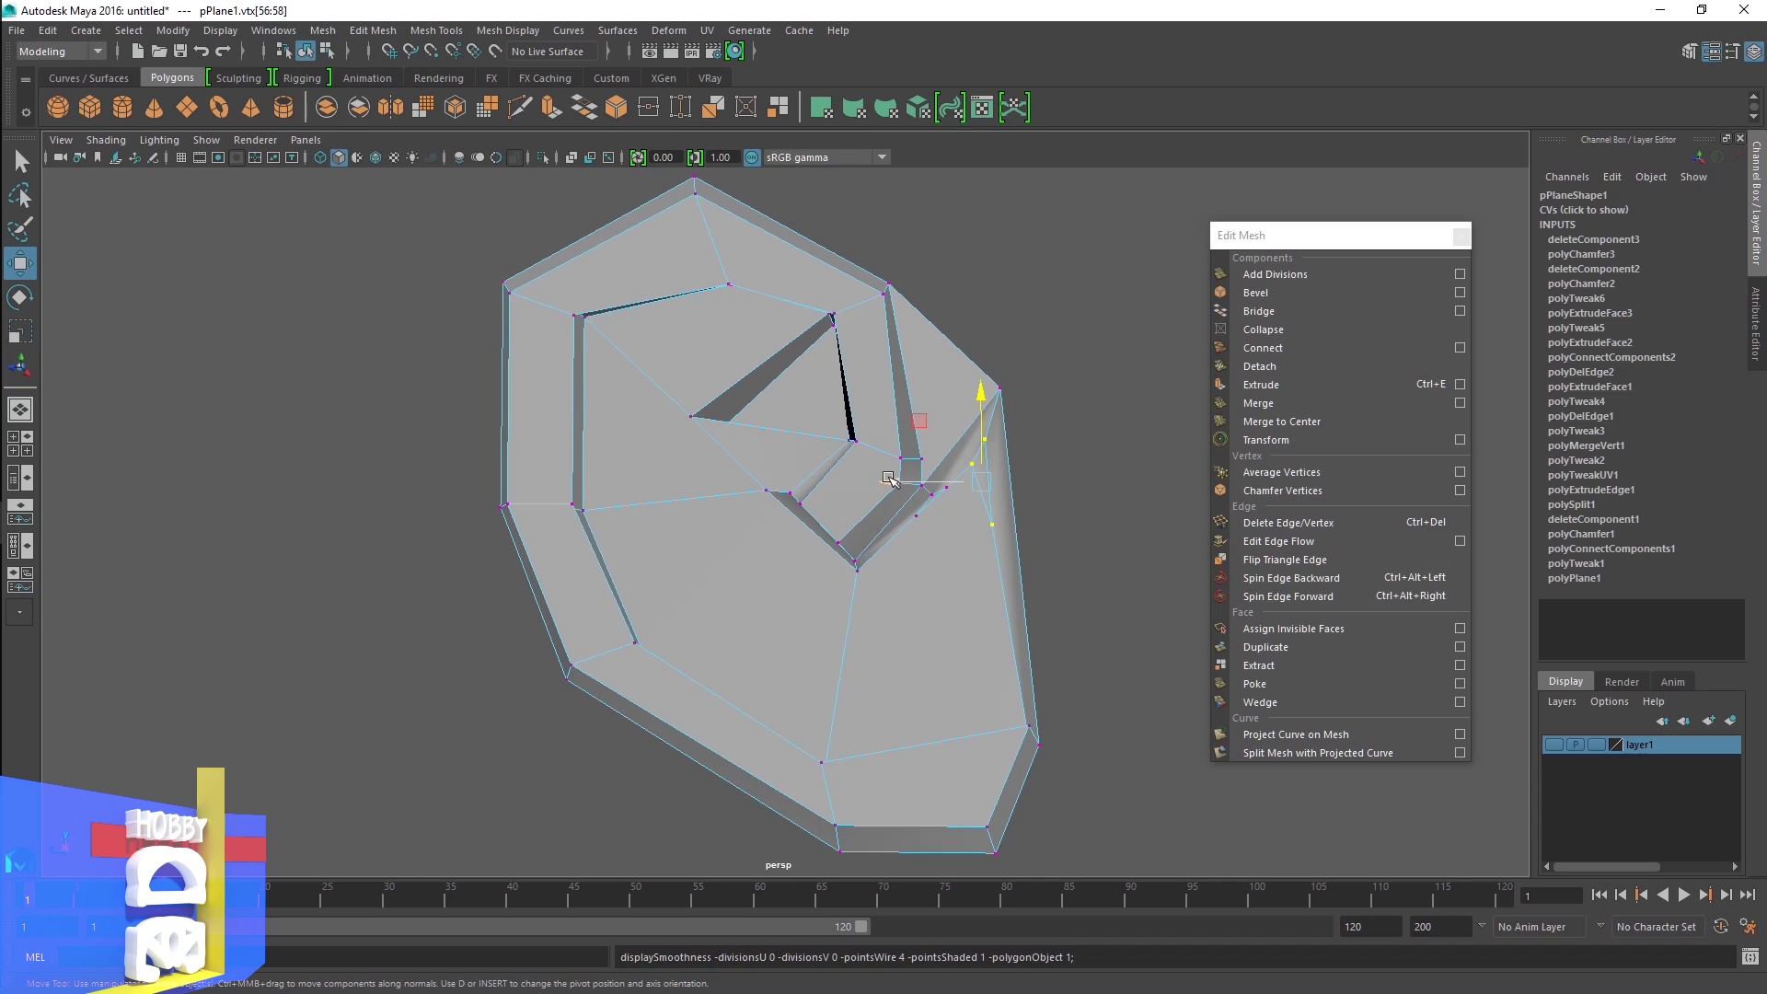
pyautogui.moveTo(891, 476); pyautogui.dragTo(880, 479)
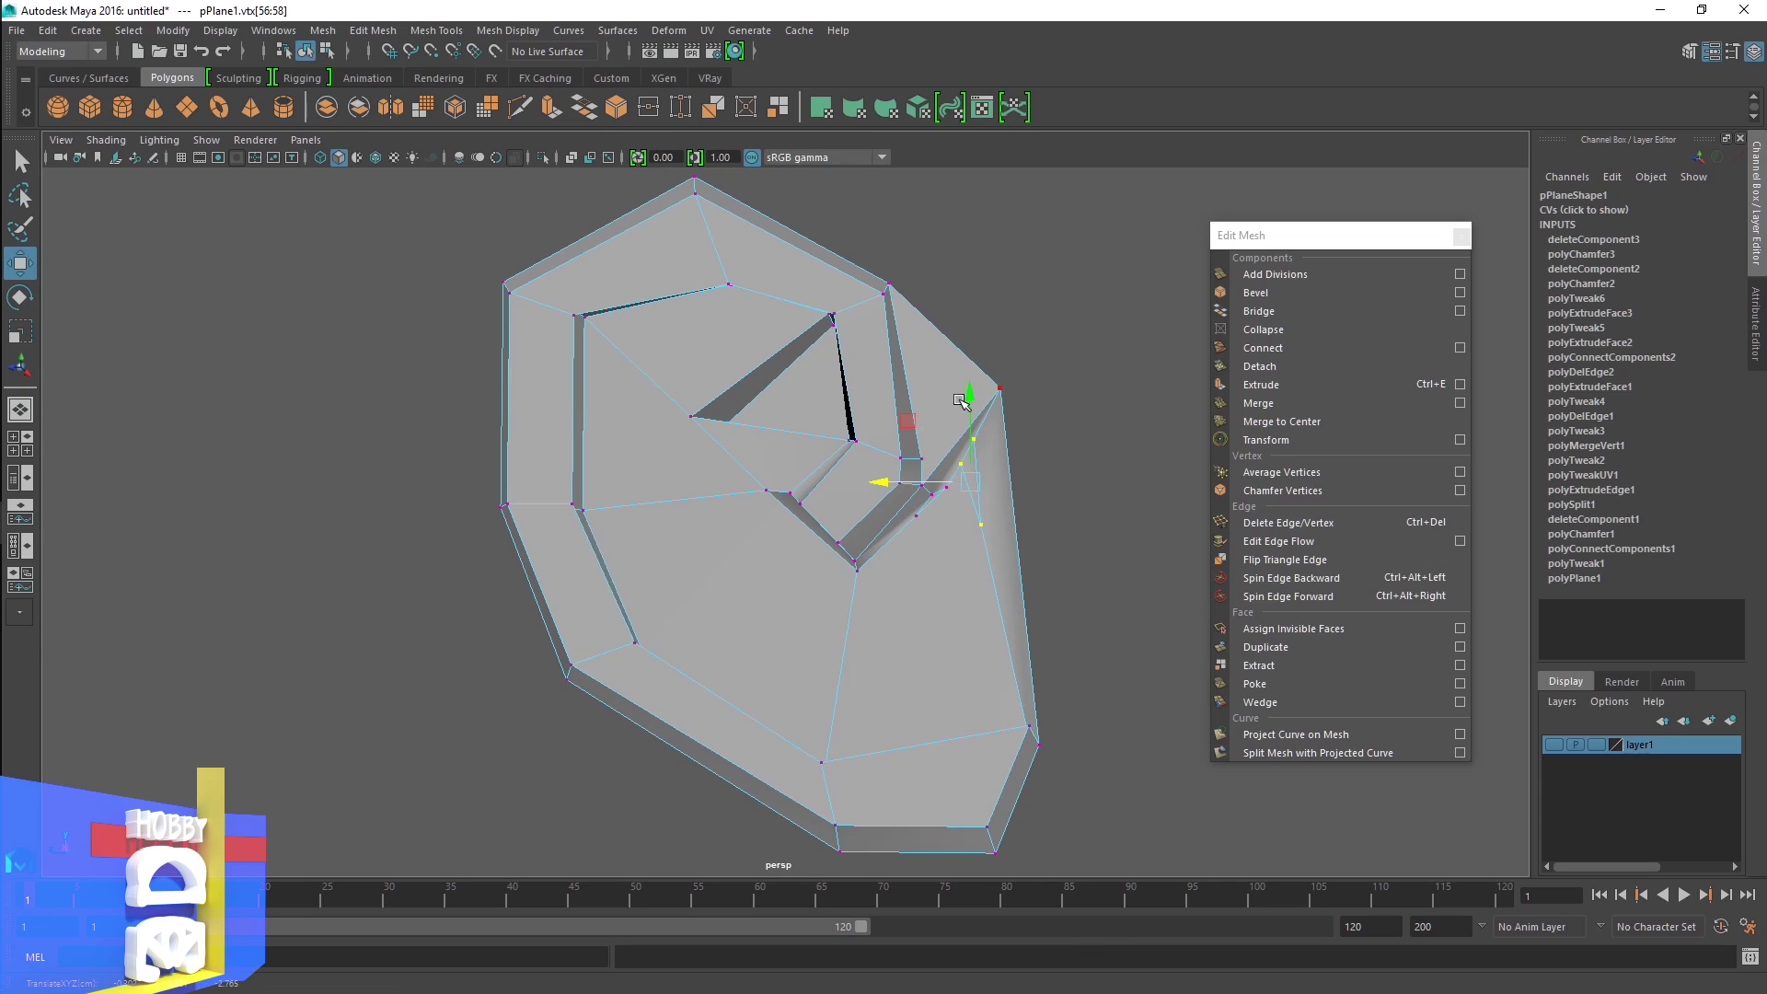
pyautogui.moveTo(968, 393); pyautogui.dragTo(971, 405)
pyautogui.scroll(2, 971, 550)
pyautogui.scroll(2, 976, 547)
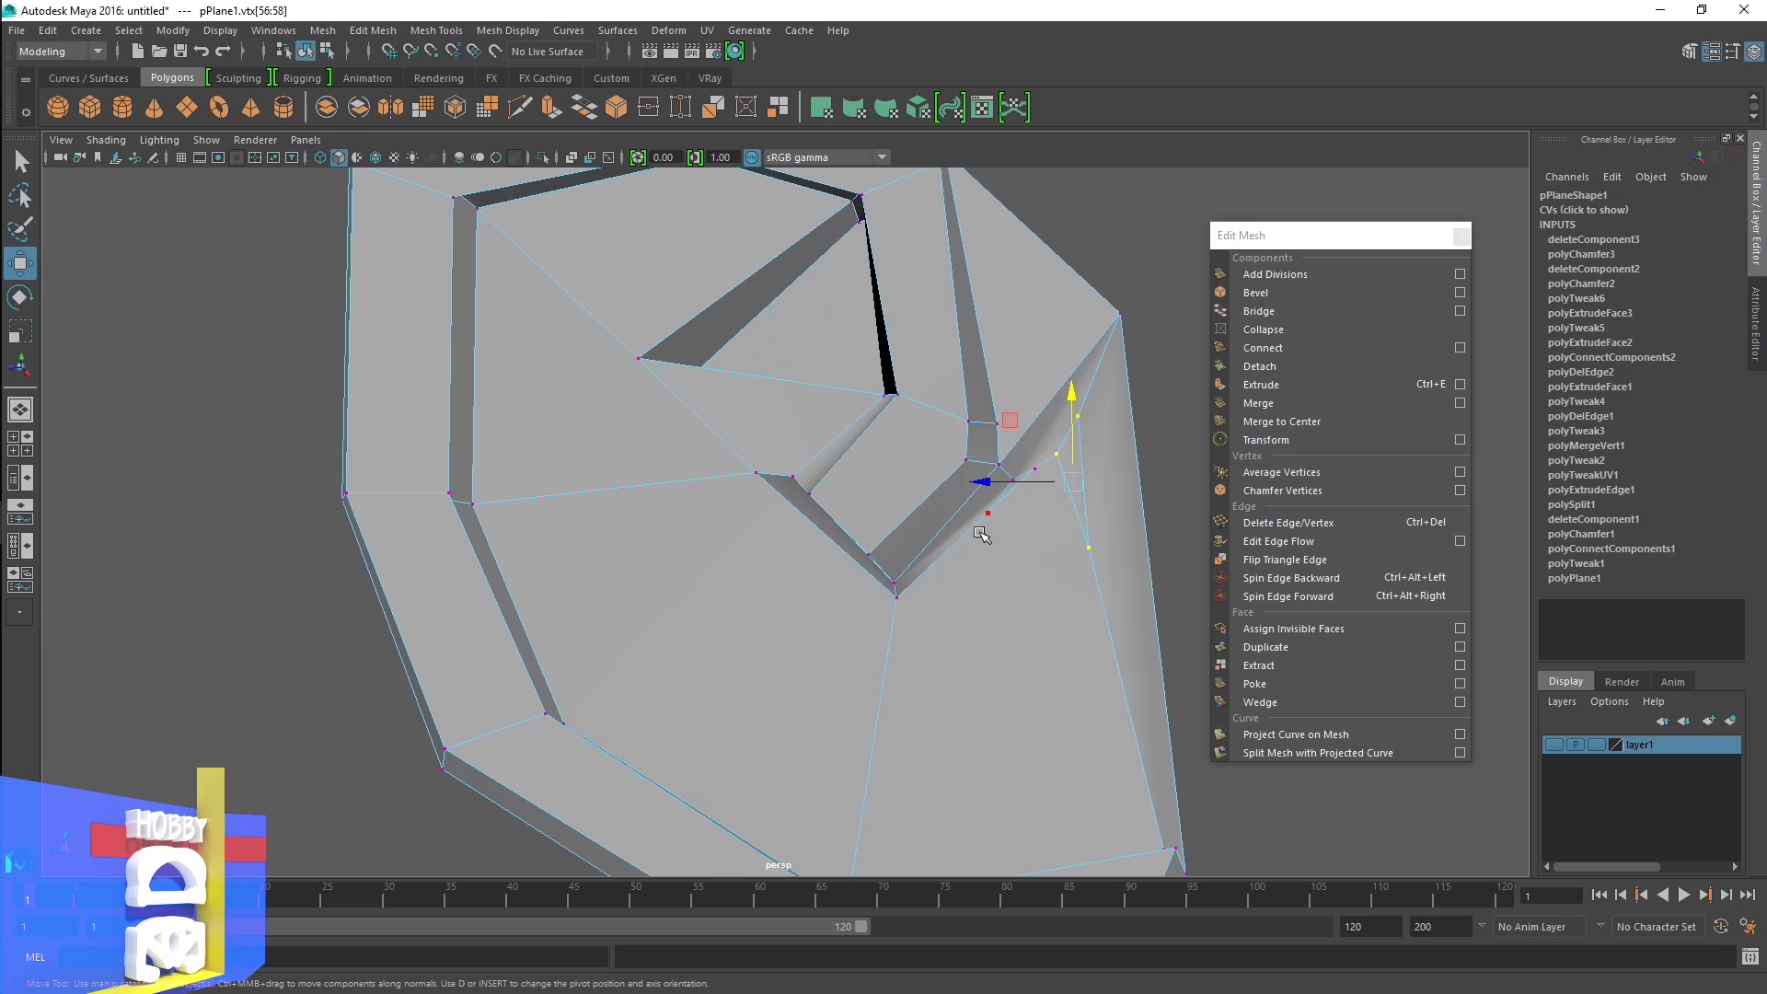
pyautogui.moveTo(981, 534); pyautogui.dragTo(1046, 465)
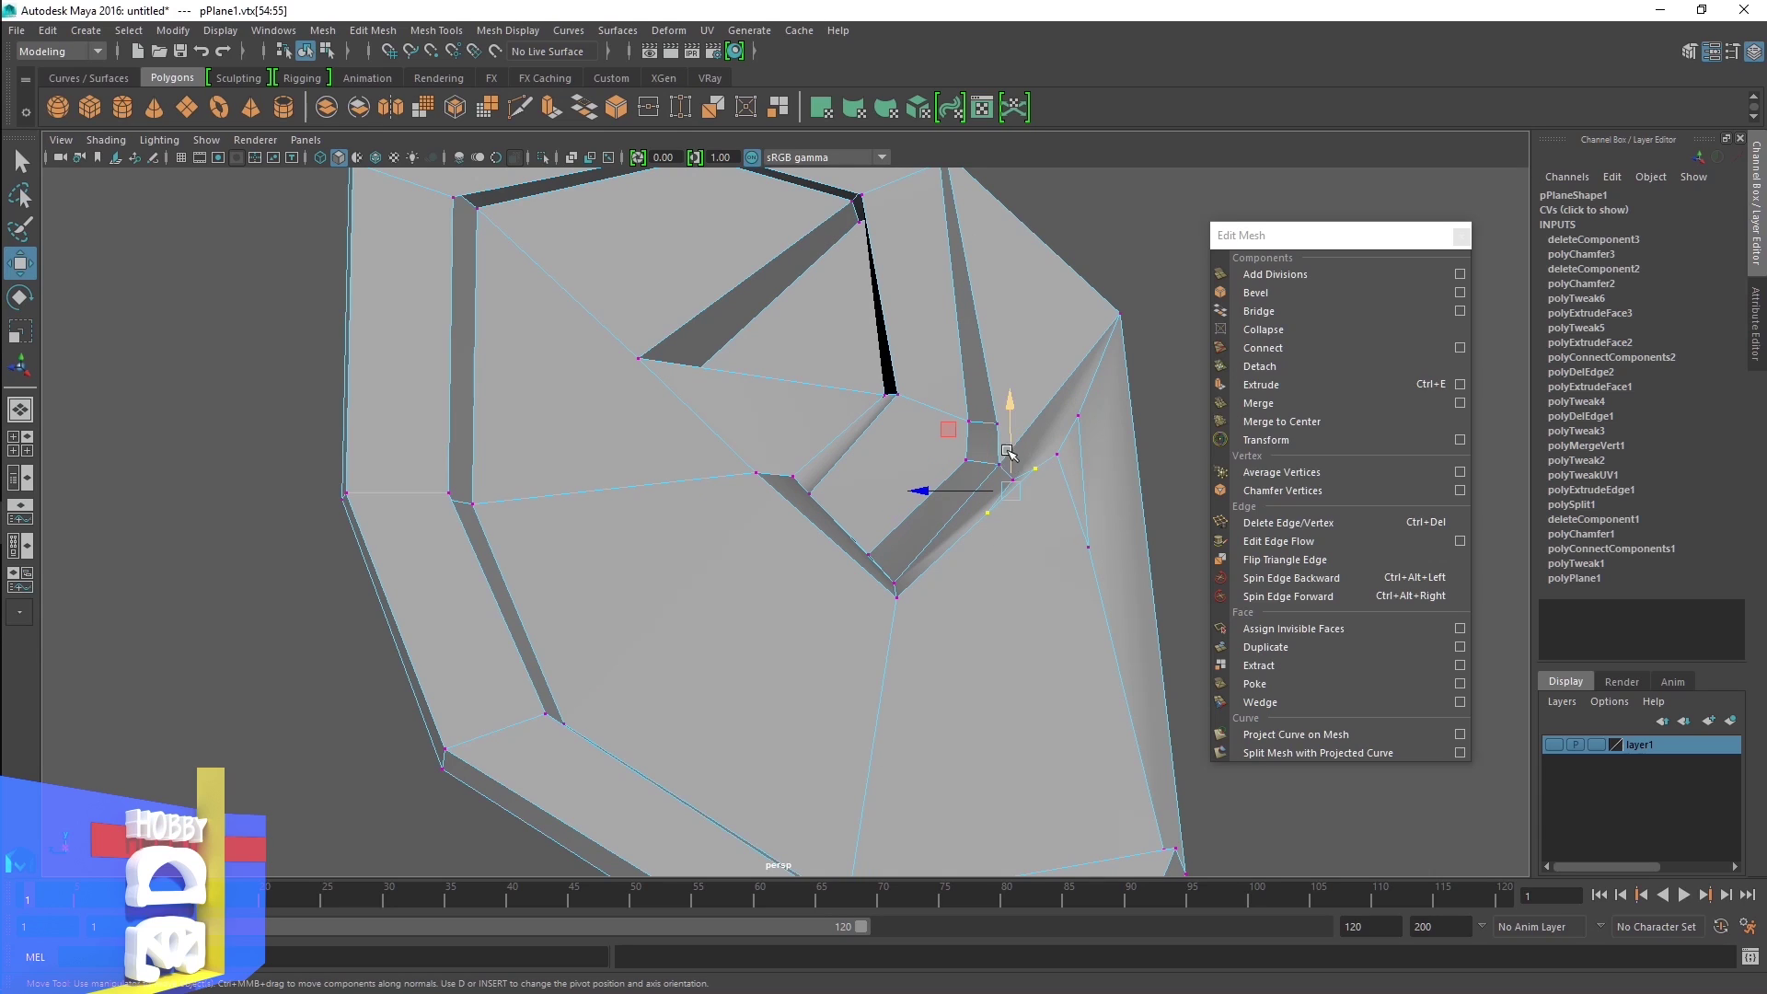
pyautogui.moveTo(1011, 399); pyautogui.dragTo(1022, 458)
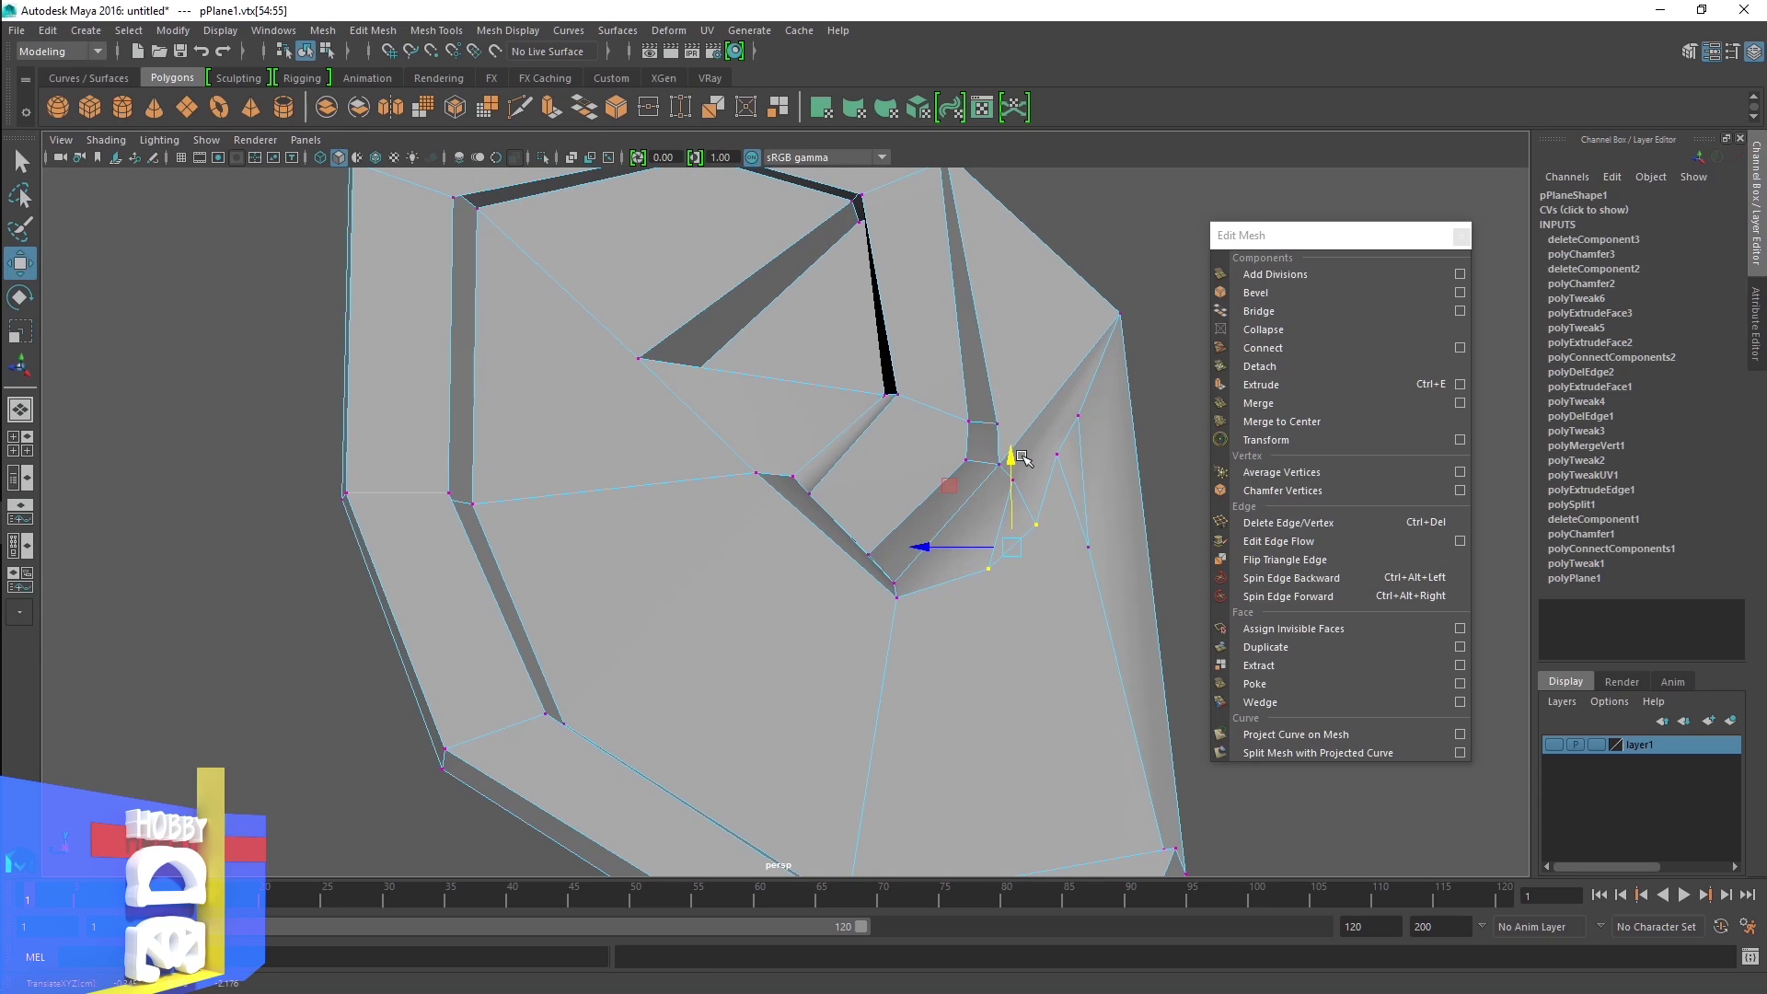
# Raise one chamfer vertex, pull another upward and lower the rightmost one to tidy the fold
pyautogui.click(1044, 524)
pyautogui.moveTo(1042, 524); pyautogui.dragTo(1044, 498)
pyautogui.click(987, 570)
pyautogui.moveTo(990, 572); pyautogui.dragTo(998, 499)
pyautogui.click(1056, 457)
pyautogui.moveTo(1057, 458); pyautogui.dragTo(1060, 513)
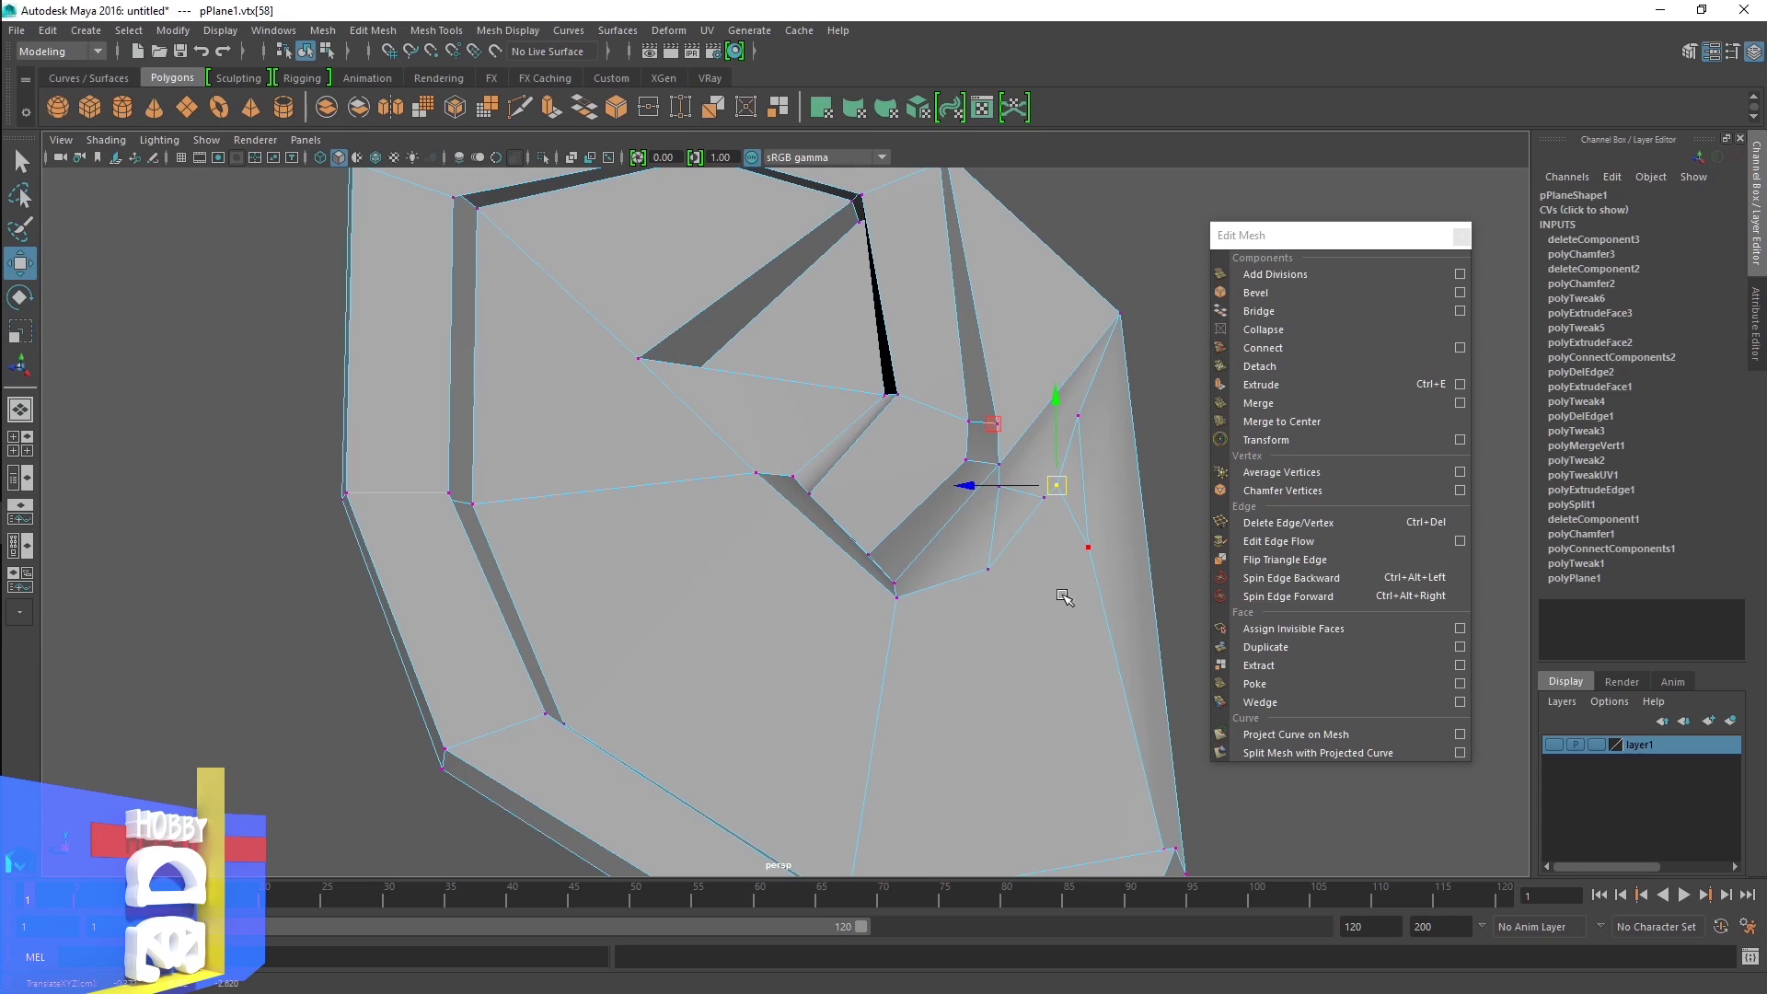
# Target-weld the stray vertex onto its neighbour beside the inner hollow, then check the smoothed result
pyautogui.click(676, 118)
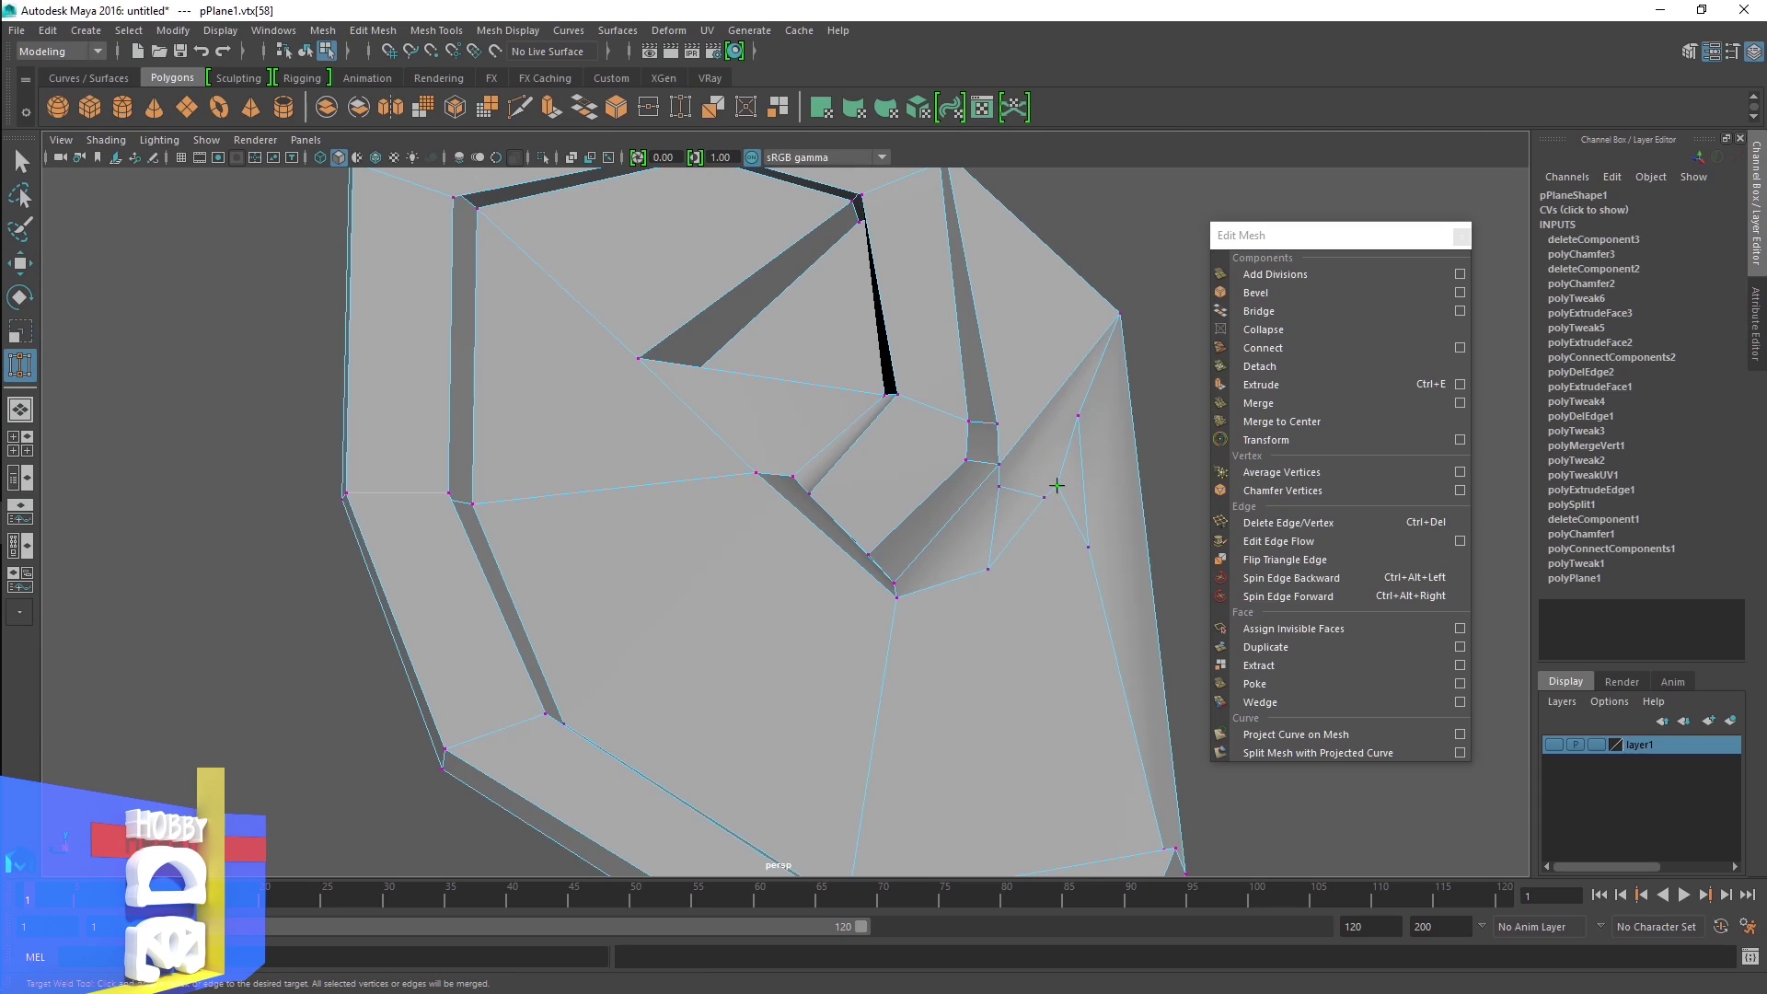
pyautogui.moveTo(1038, 496); pyautogui.dragTo(1044, 497)
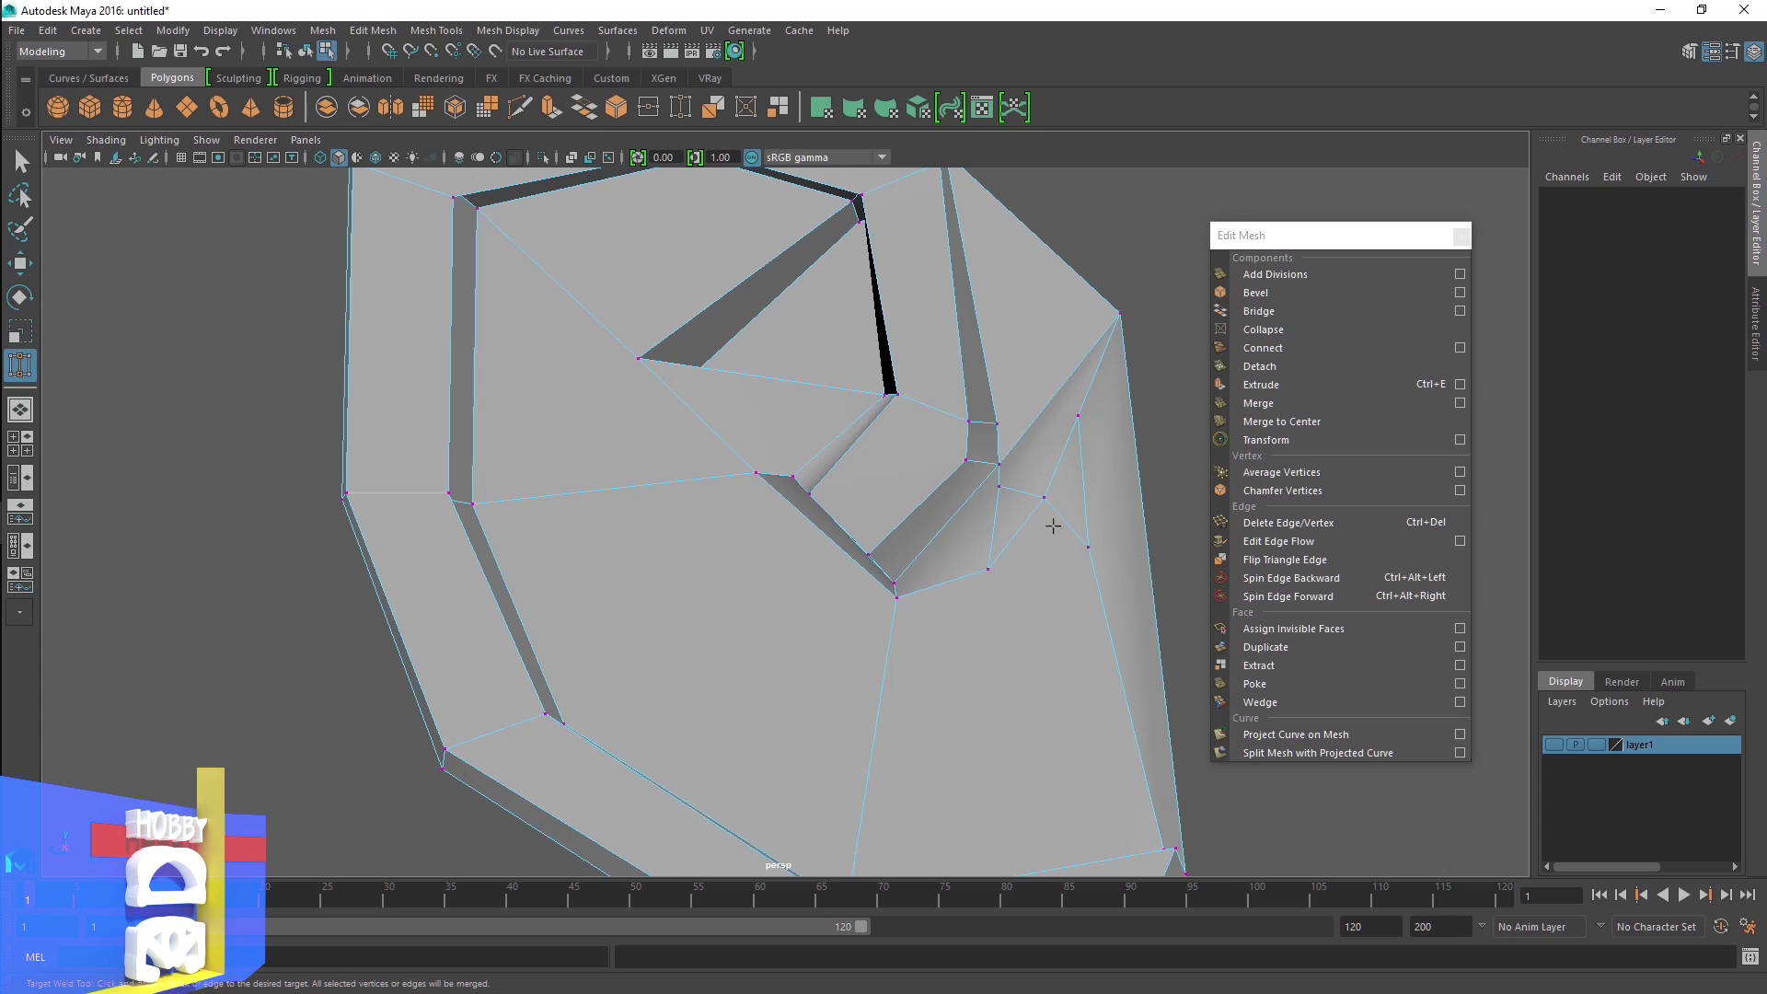
pyautogui.press('3')
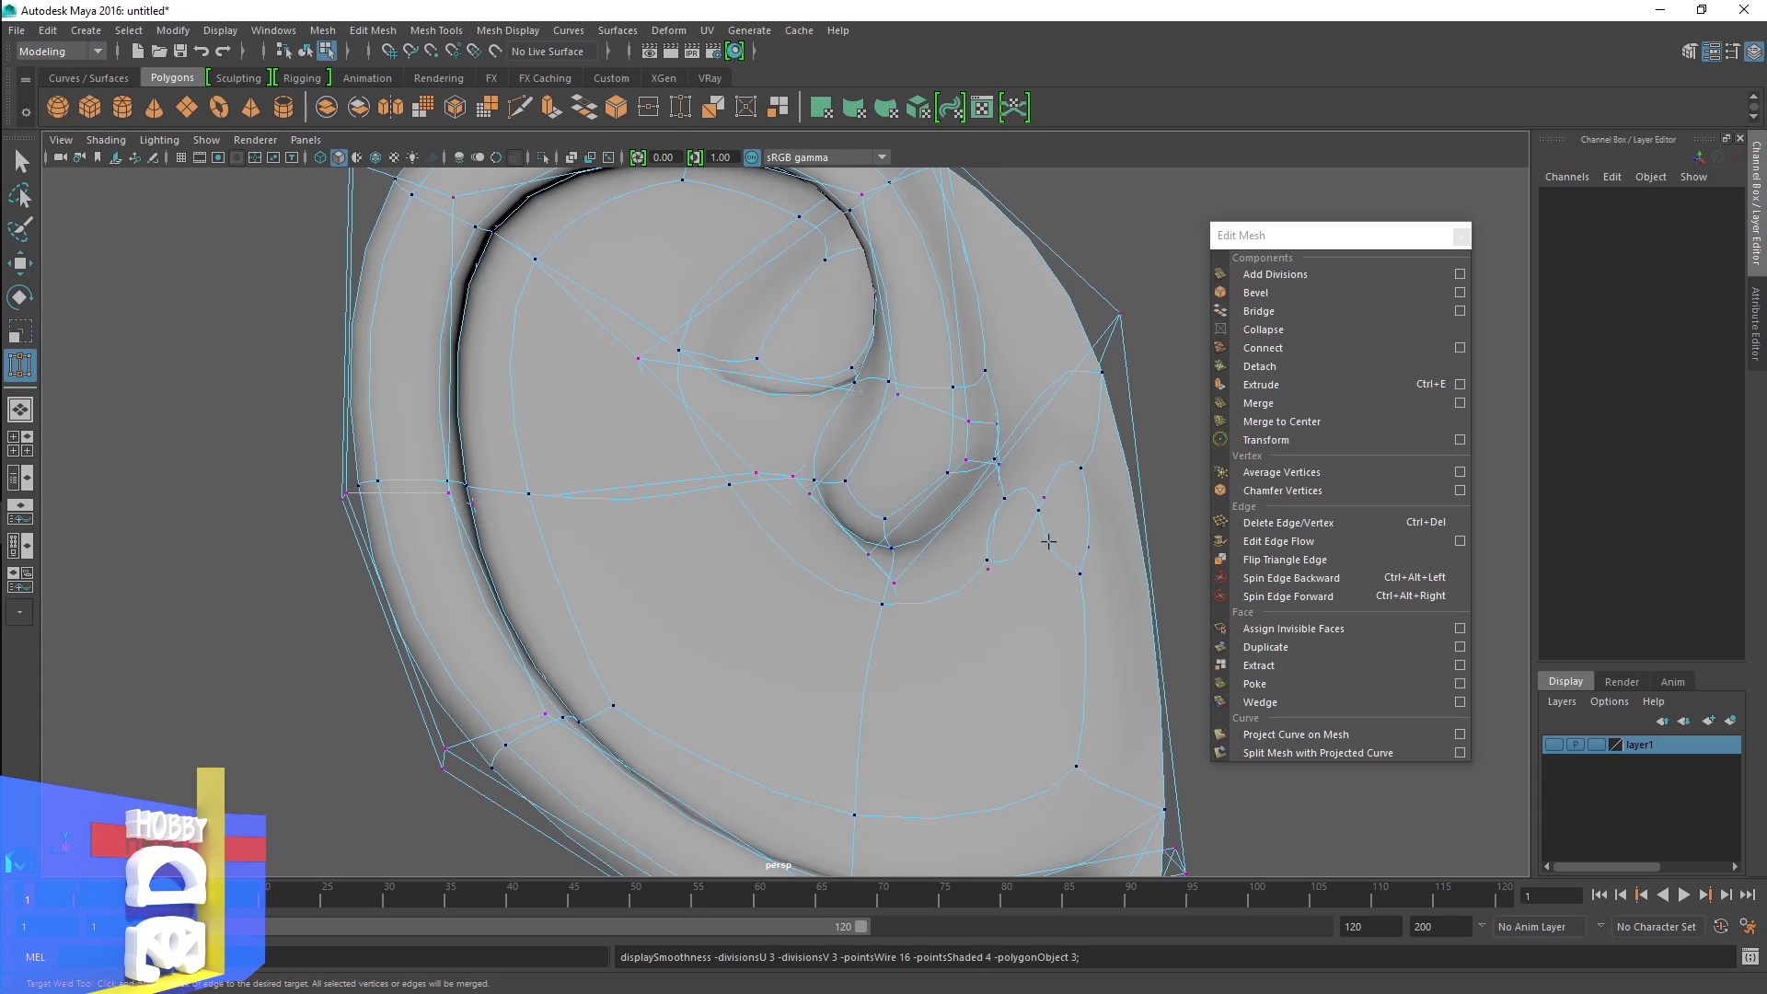
pyautogui.press('1')
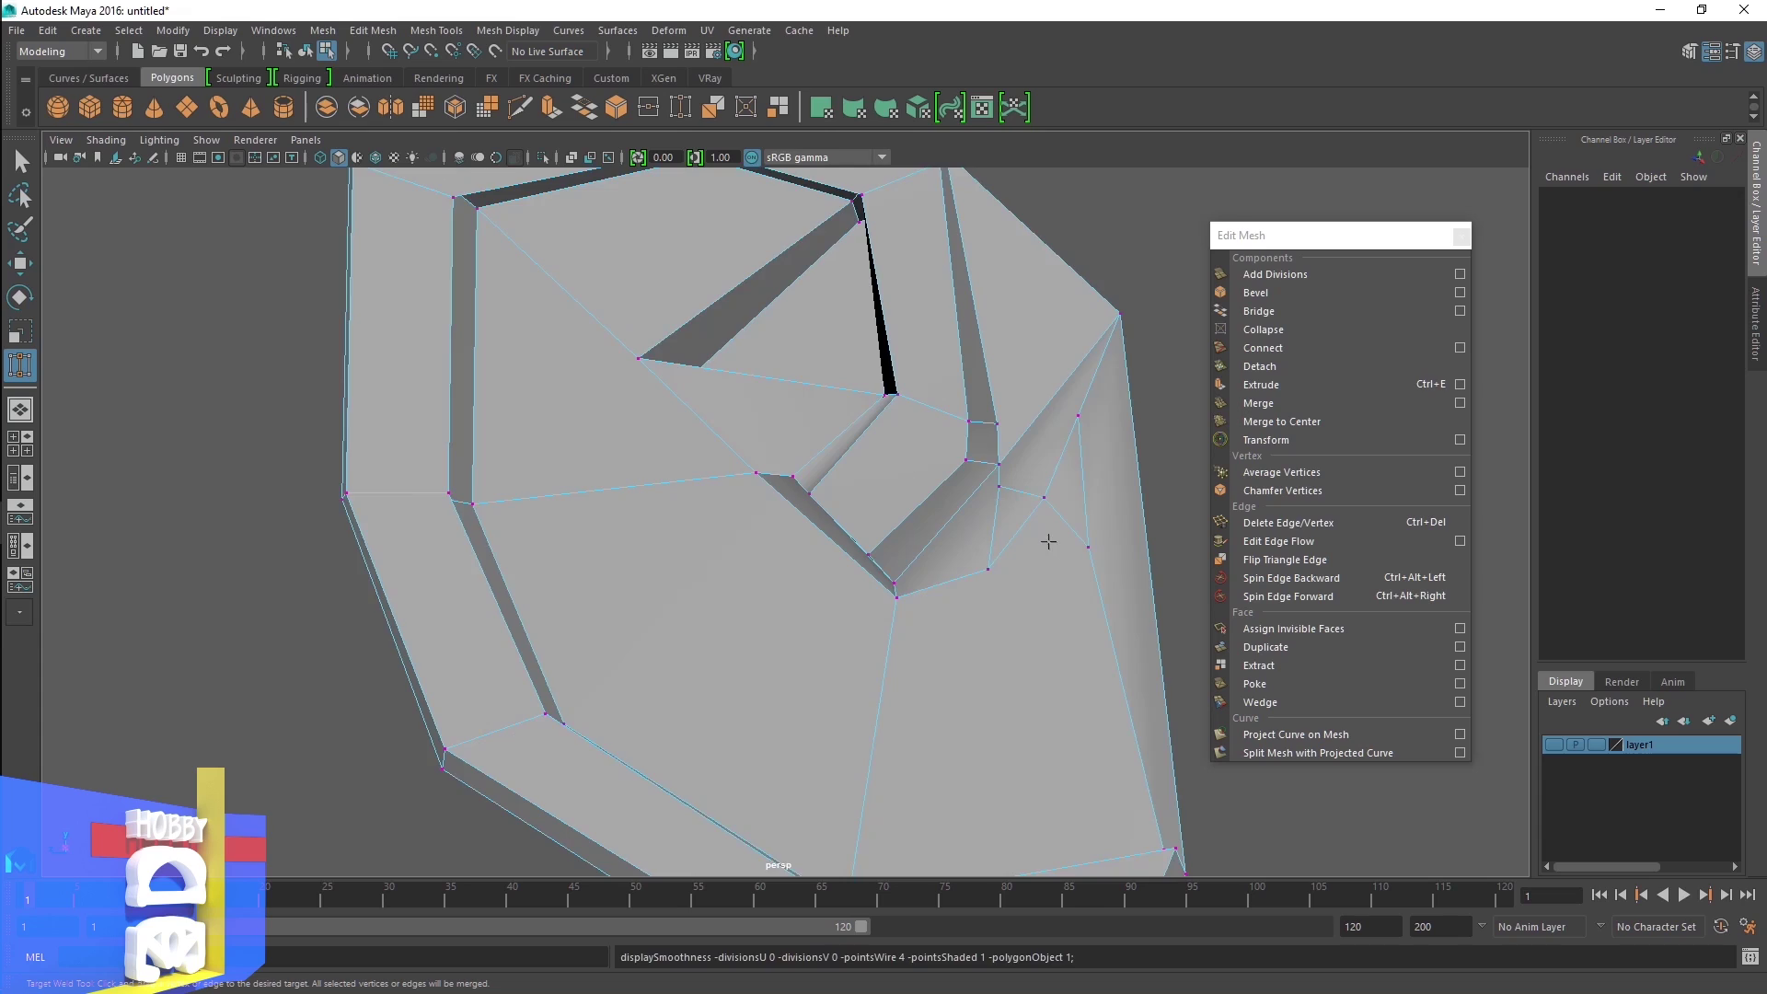
pyautogui.press('f')
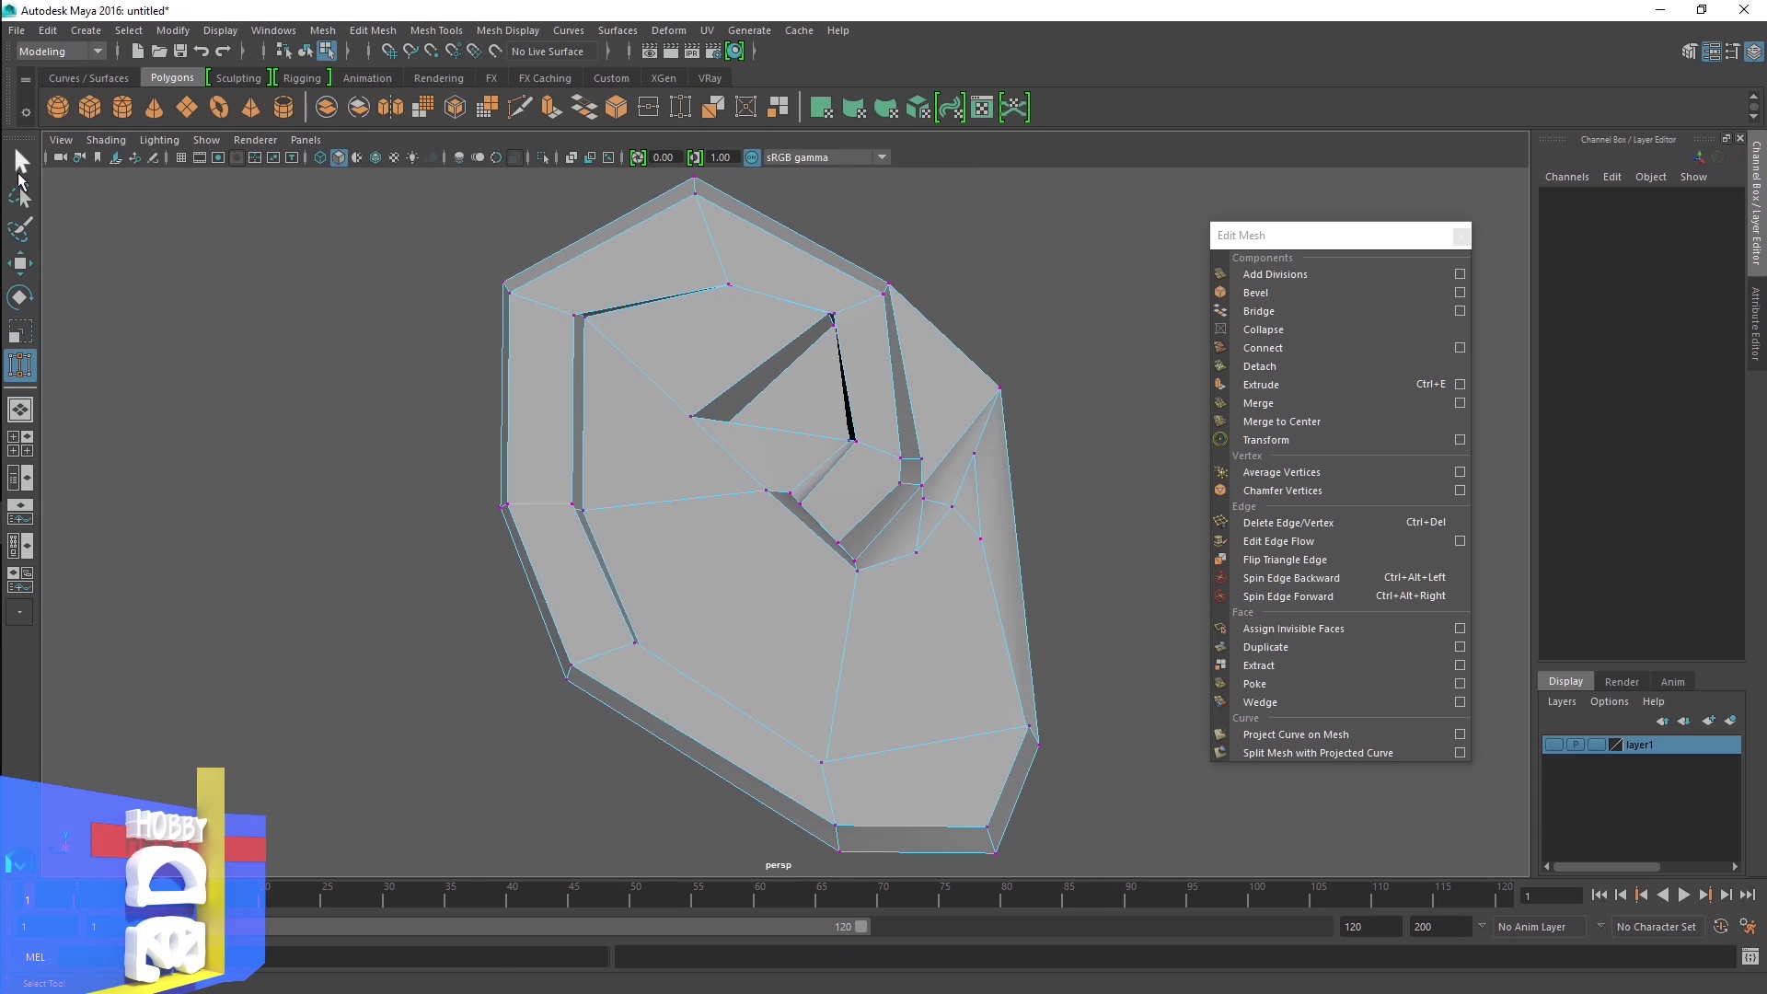
# Inspect the smoothed ear and select the small face near its centre
pyautogui.click(21, 161)
pyautogui.press('3')
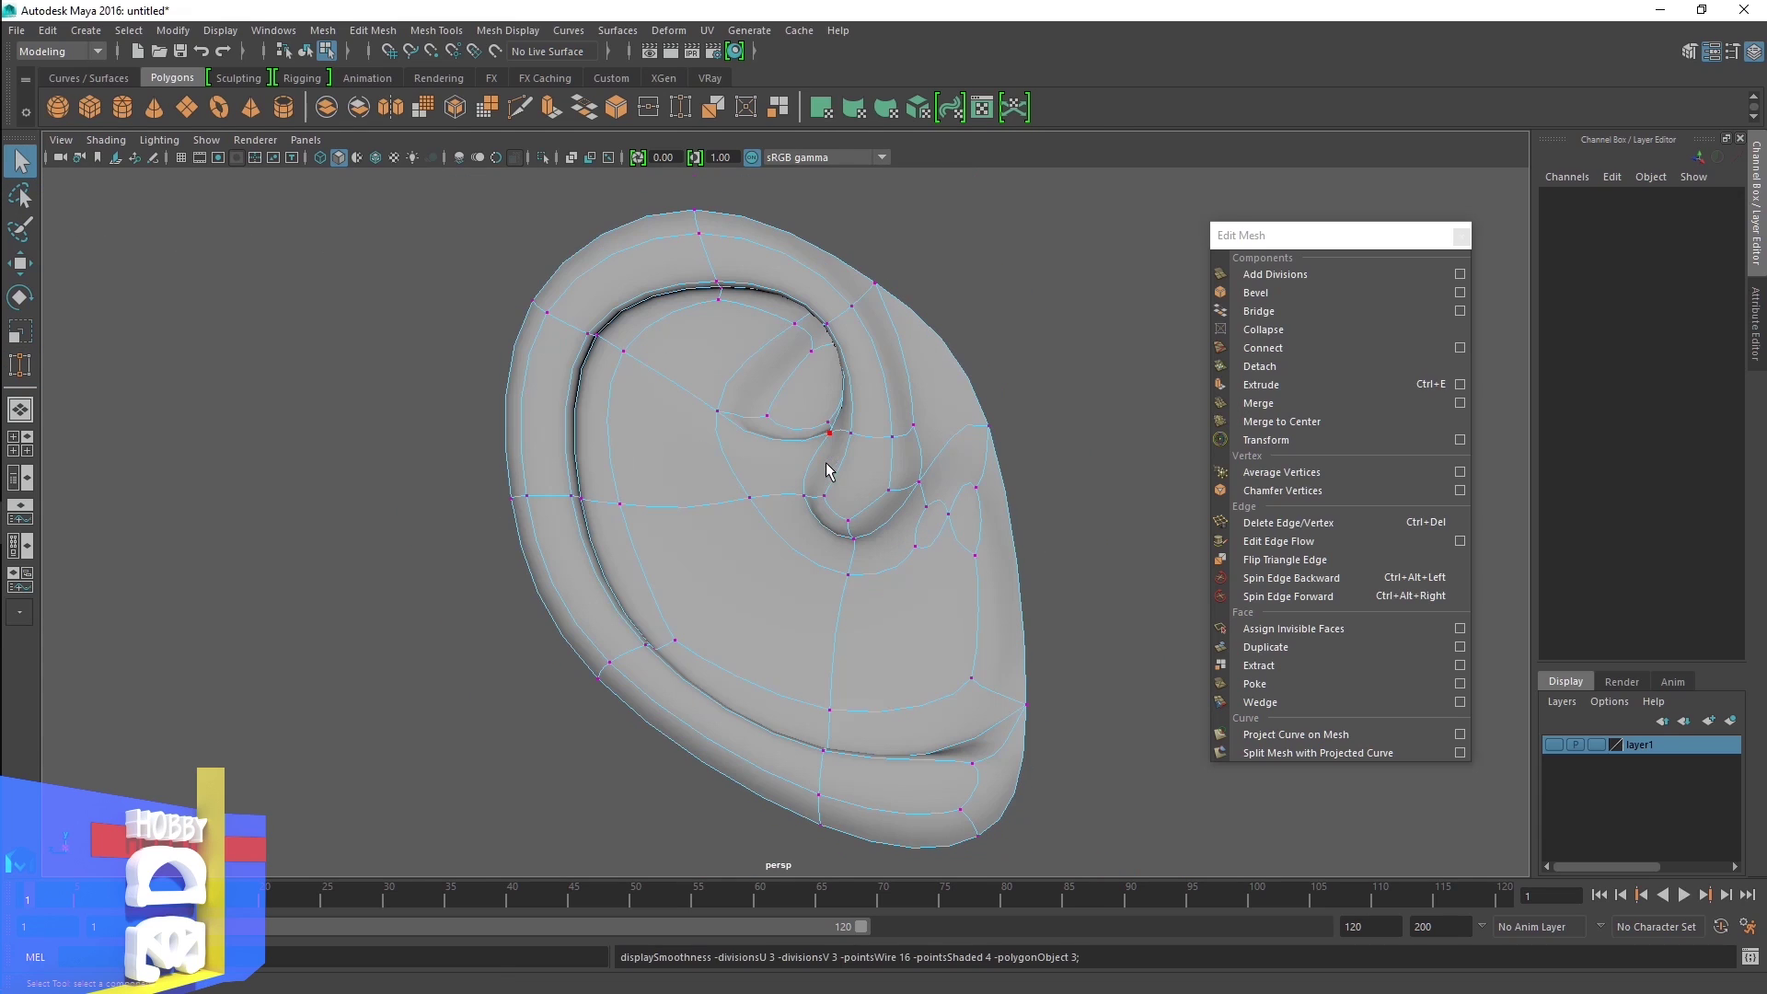
pyautogui.moveTo(936, 570)
pyautogui.keyDown('alt'); pyautogui.mouseDown()
pyautogui.moveTo(875, 592)
pyautogui.moveTo(895, 580)
pyautogui.mouseUp(); pyautogui.keyUp('alt')
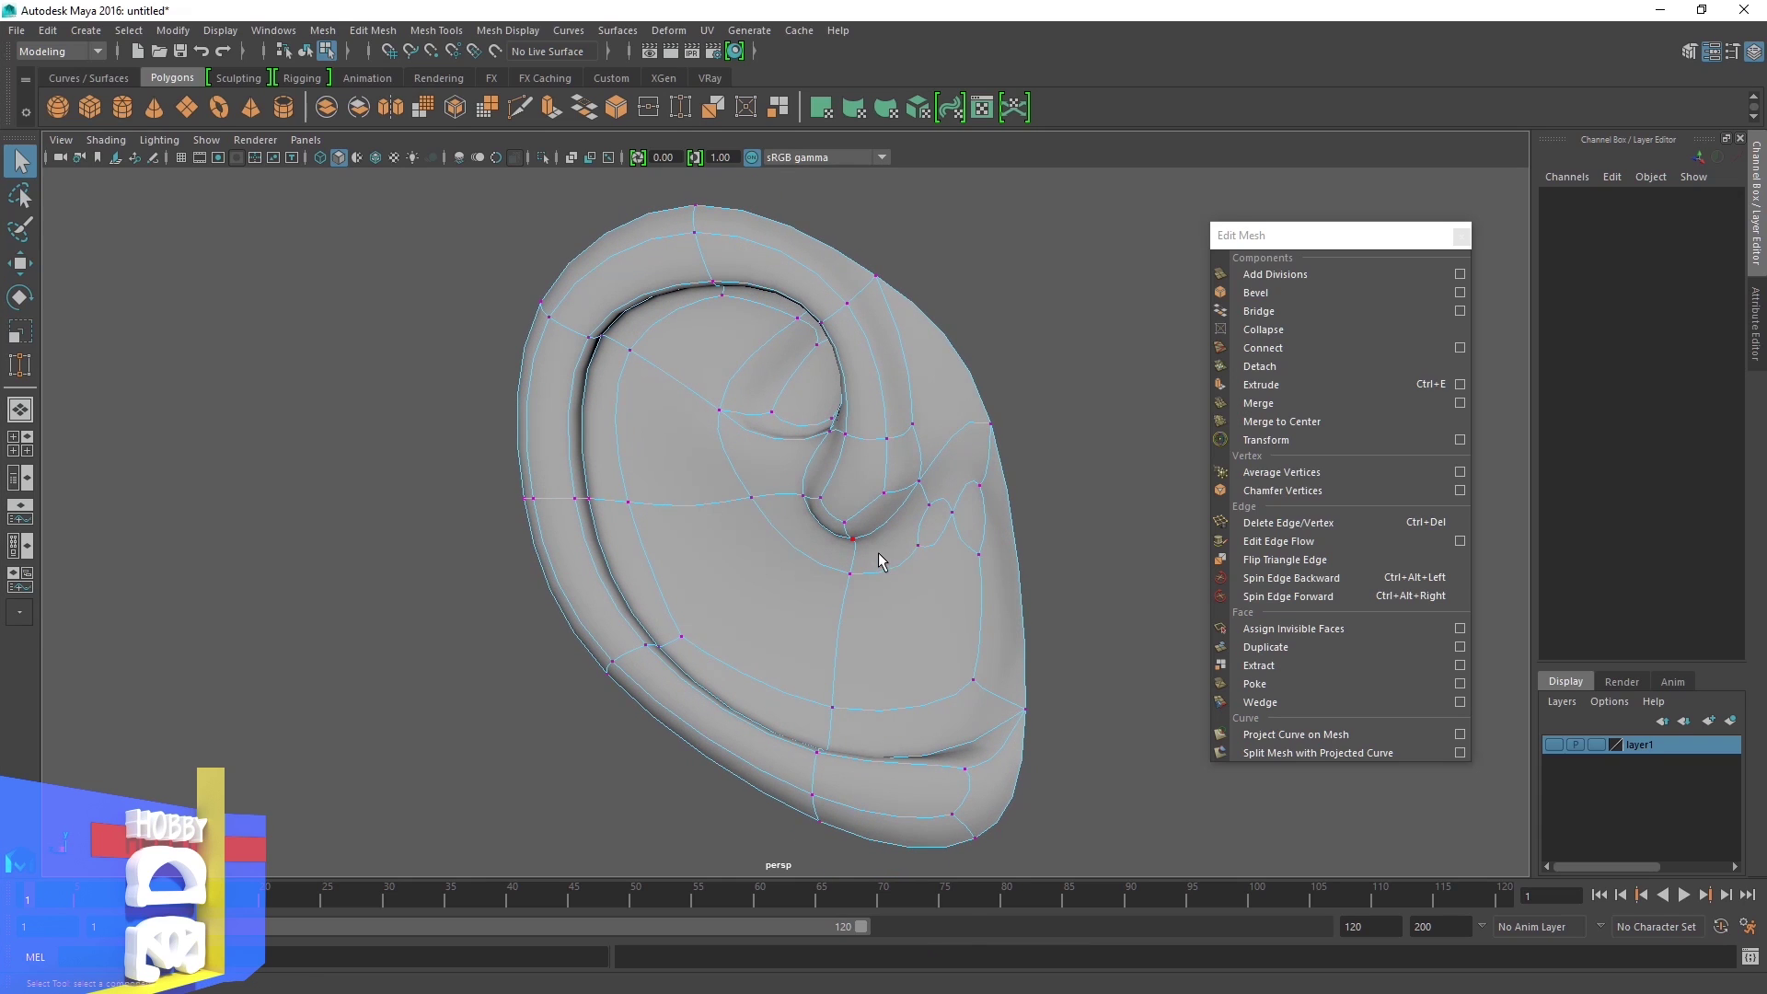
pyautogui.moveTo(879, 463); pyautogui.dragTo(863, 509, button='right')
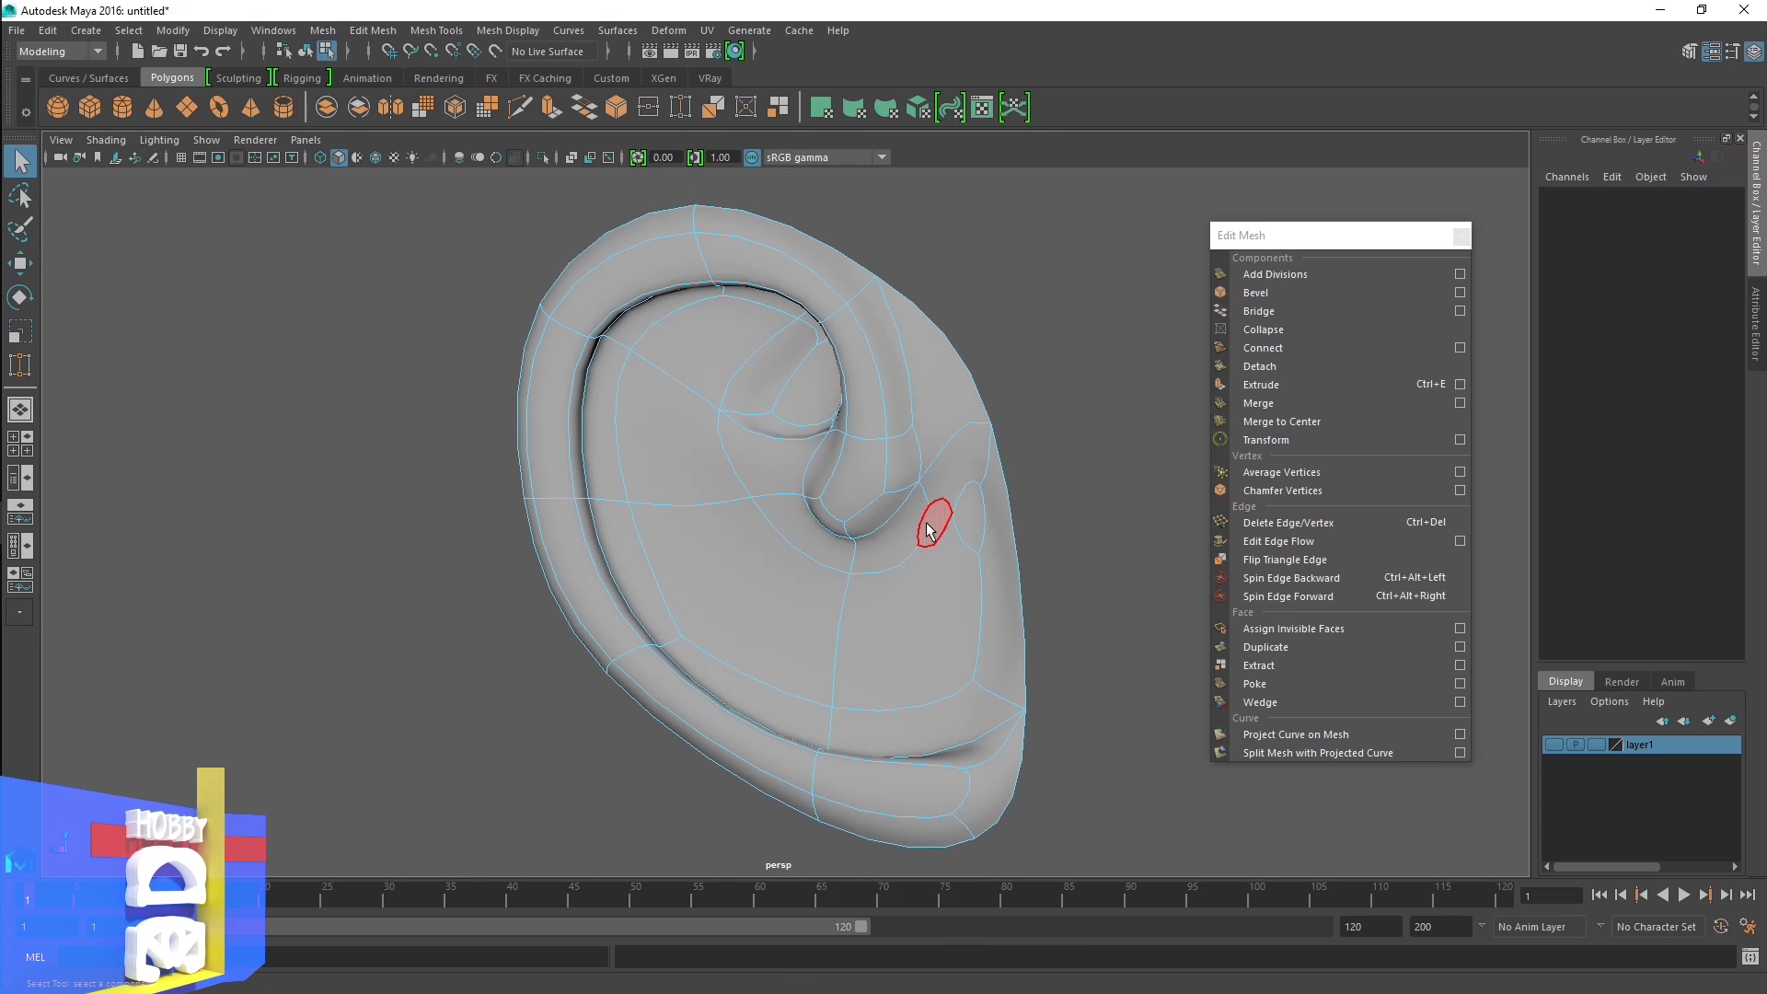
pyautogui.click(931, 521)
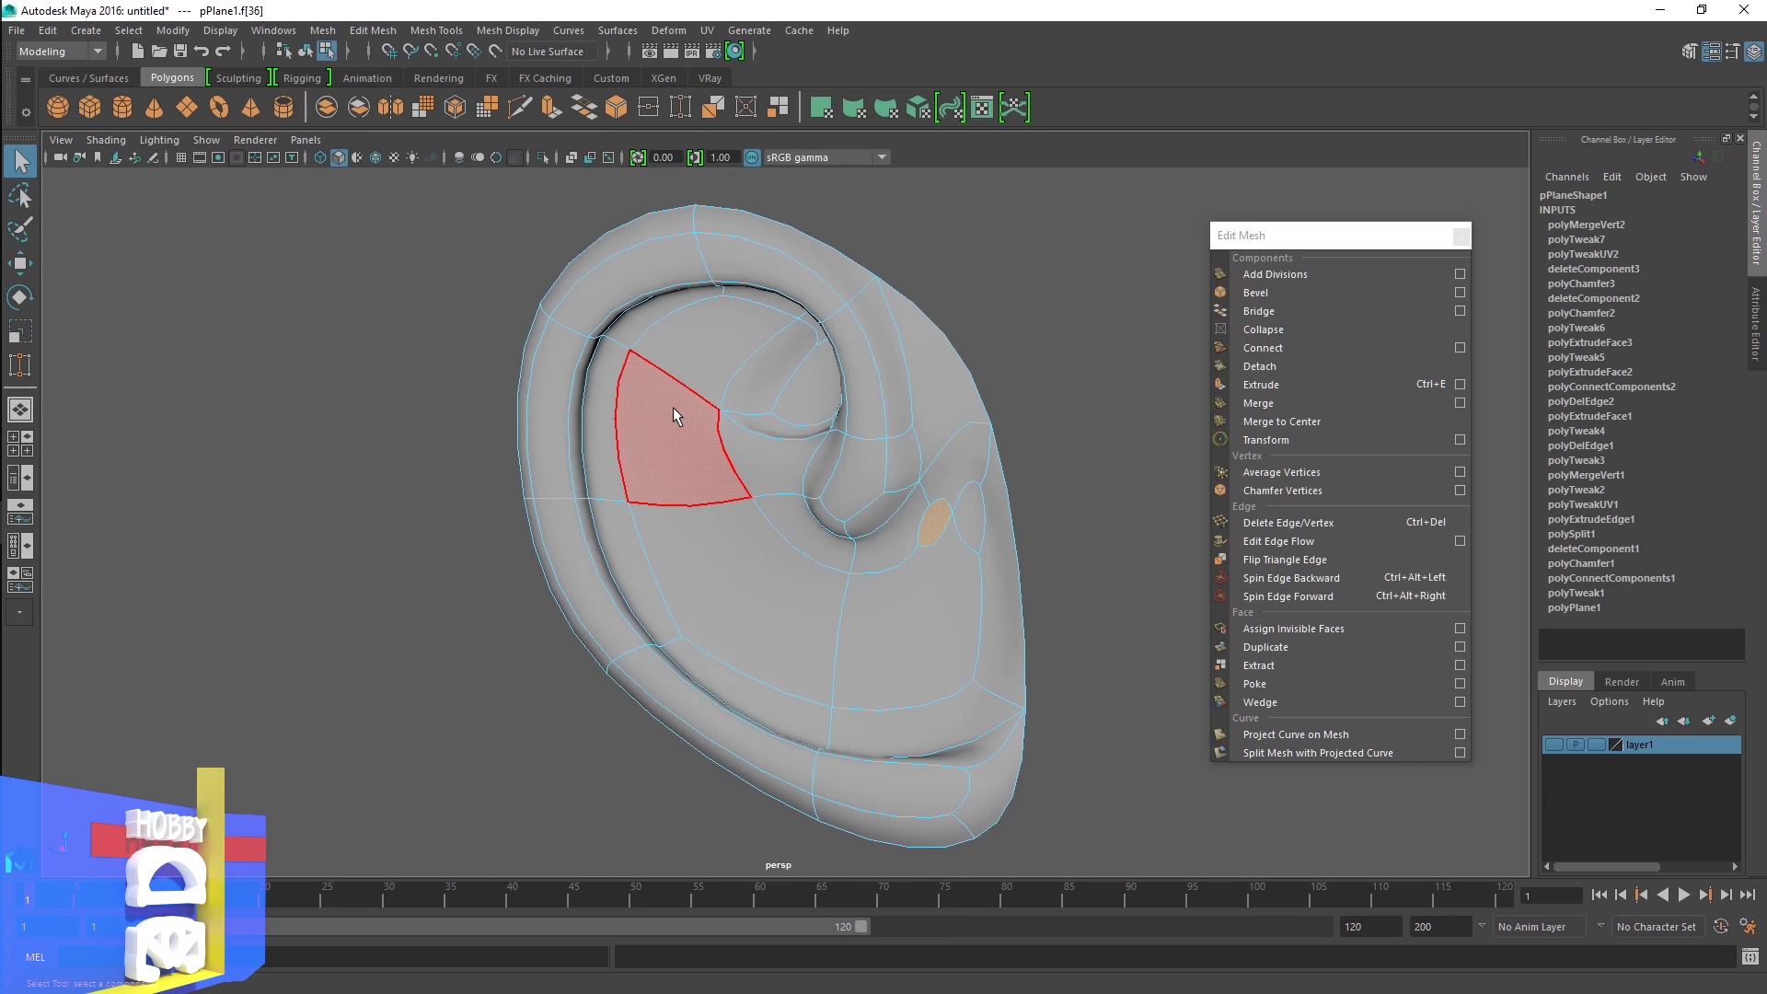
# Extrude the small centre face with 2 divisions and pull it outward along X
pyautogui.press('1')
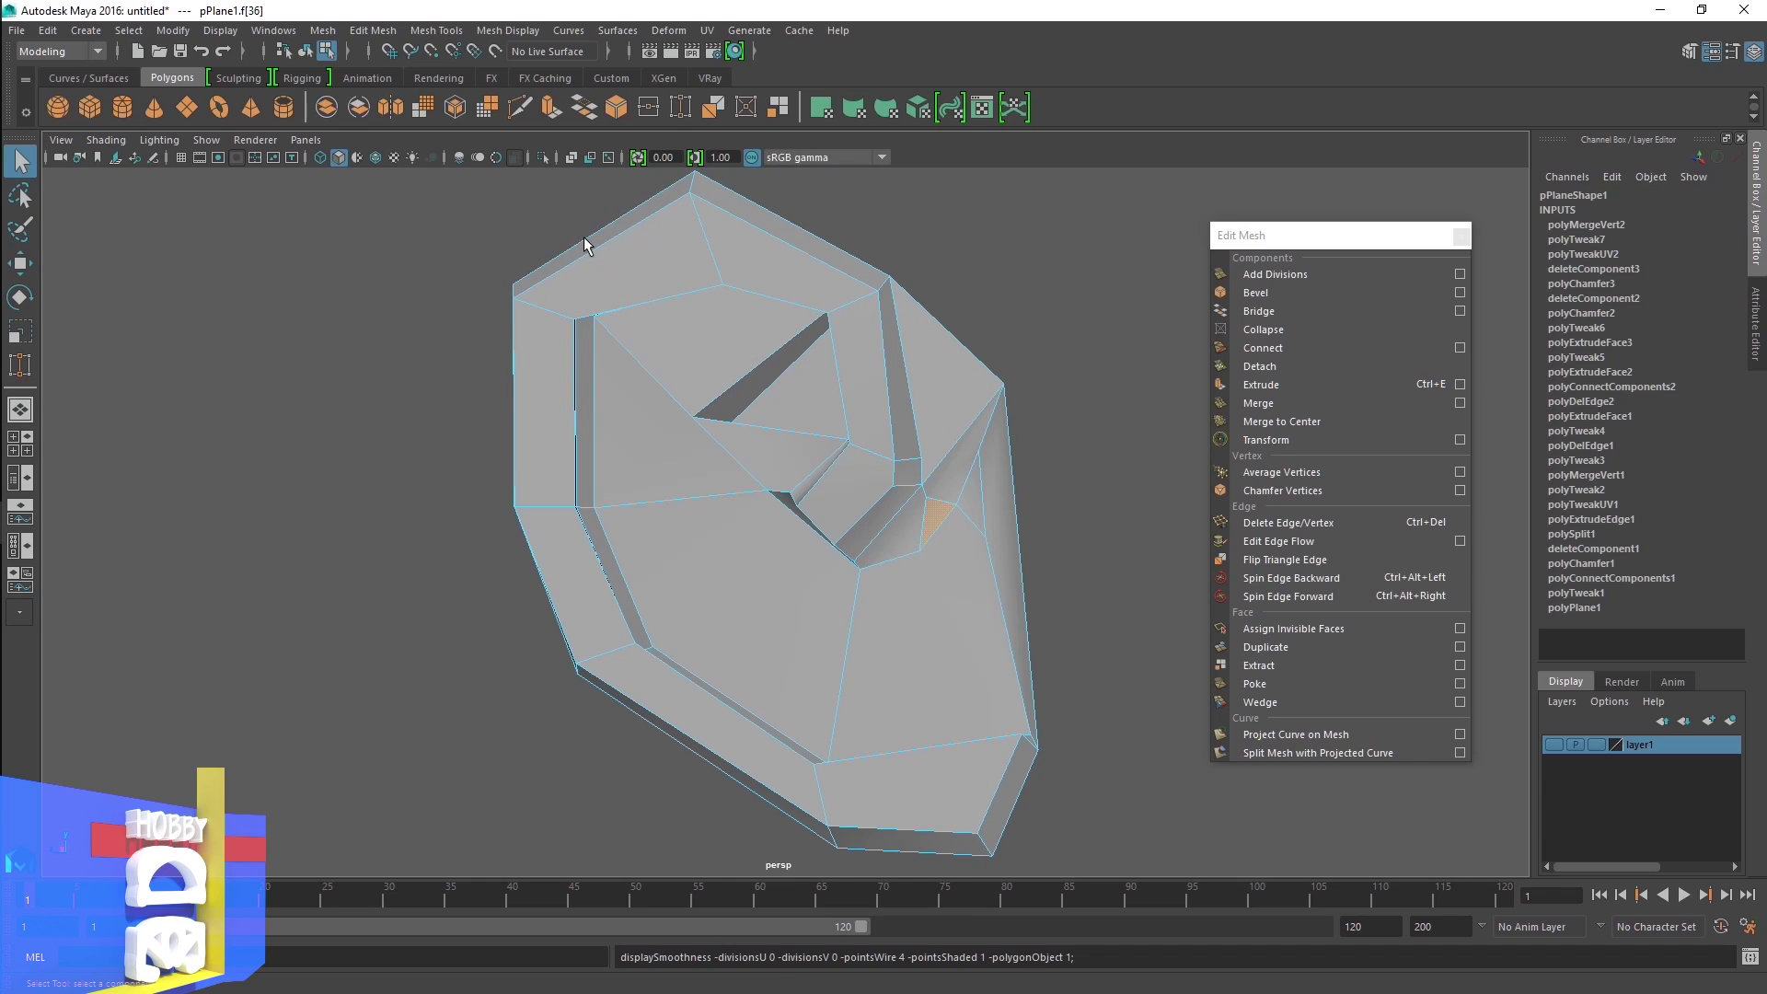
pyautogui.click(551, 112)
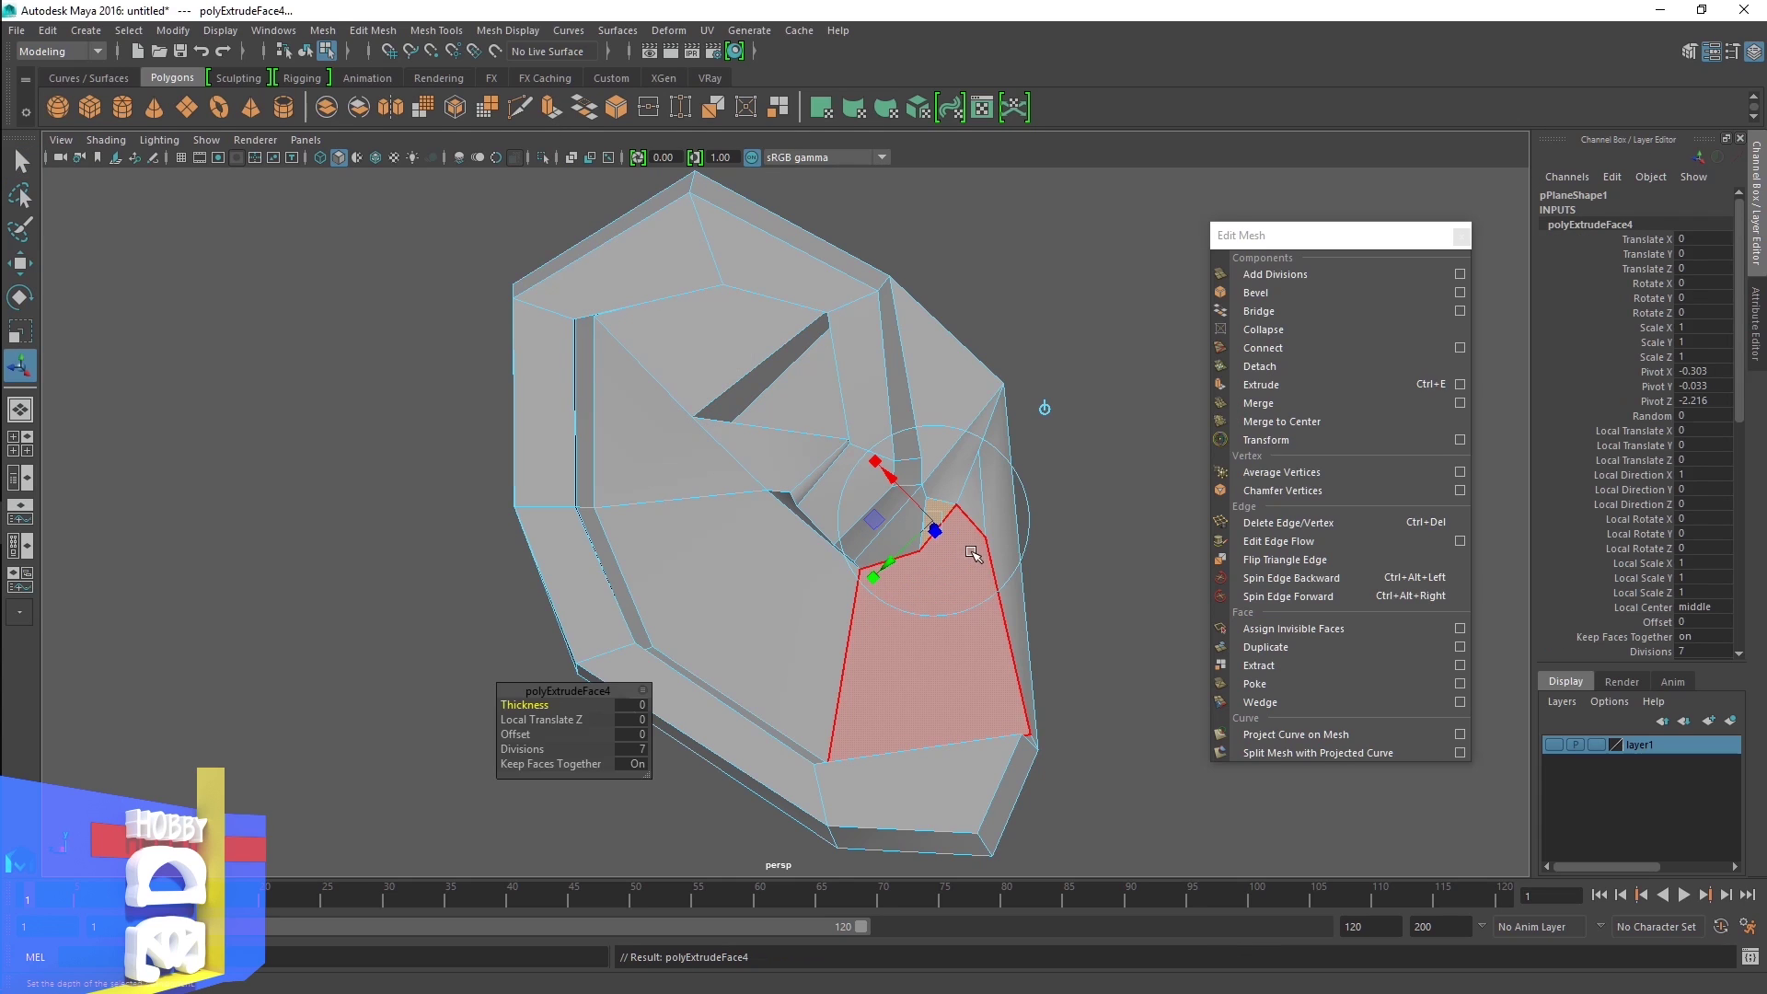
pyautogui.moveTo(1045, 405)
pyautogui.keyDown('alt'); pyautogui.mouseDown()
pyautogui.moveTo(887, 605)
pyautogui.moveTo(840, 570)
pyautogui.mouseUp(); pyautogui.keyUp('alt')
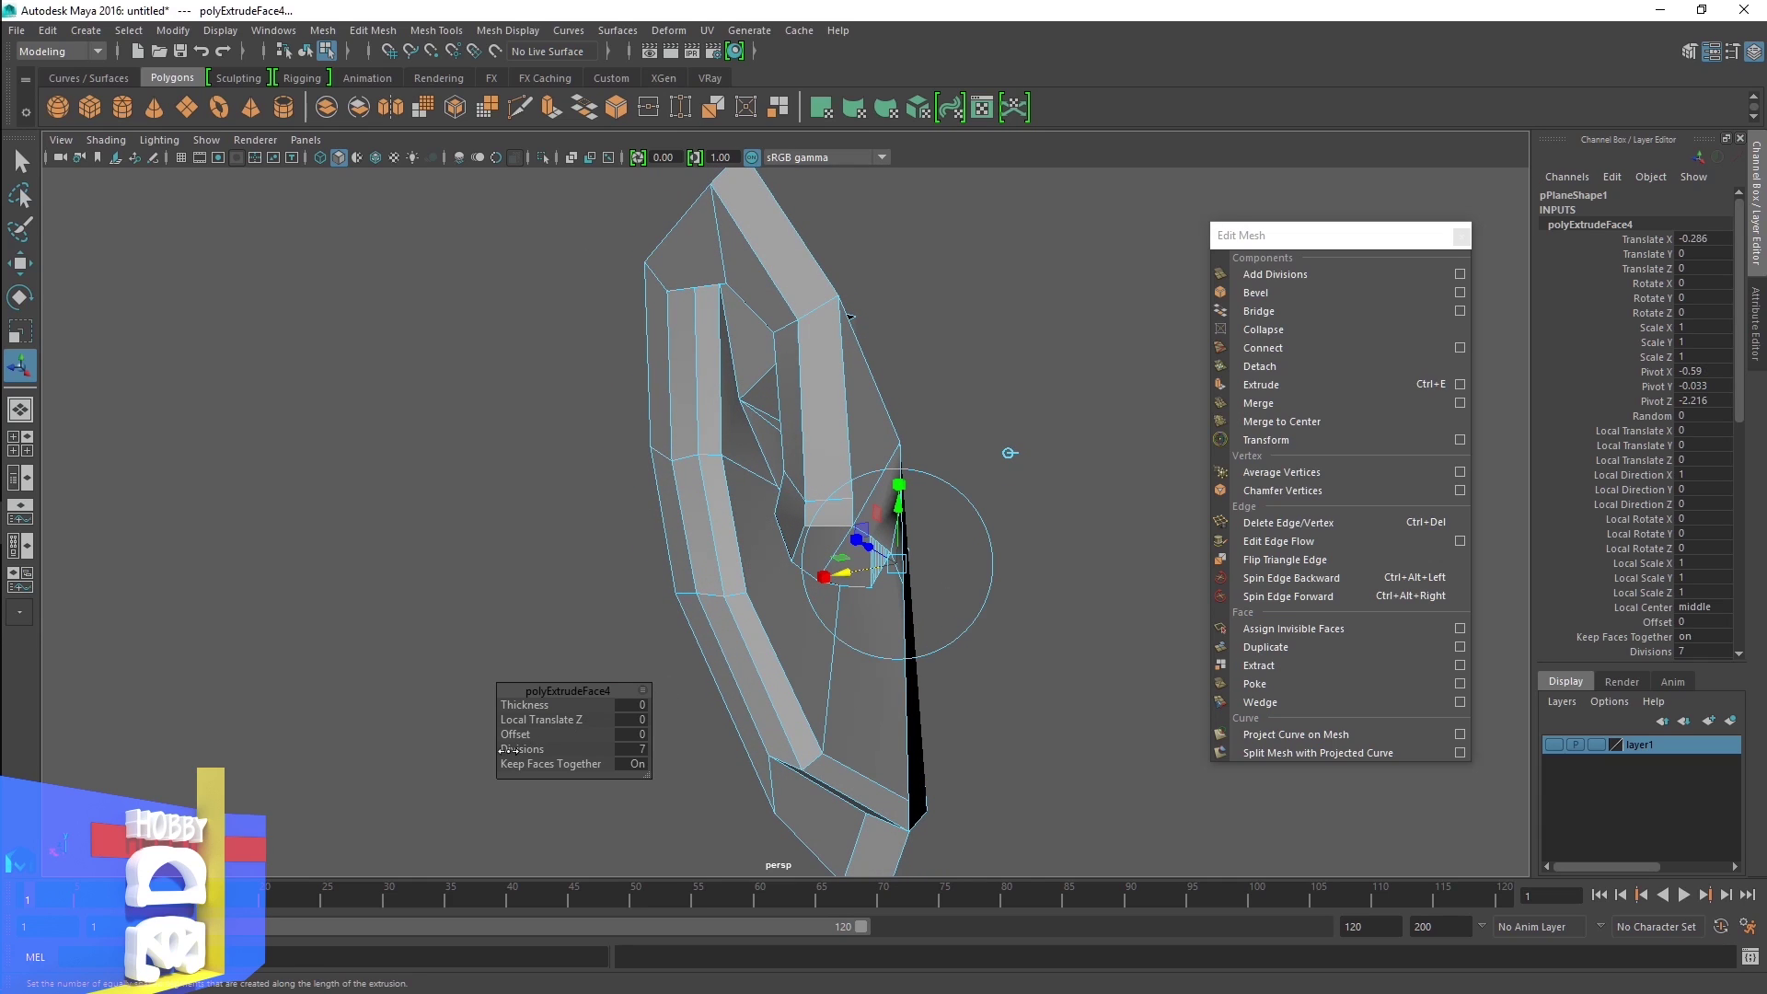
pyautogui.moveTo(523, 749); pyautogui.dragTo(488, 753)
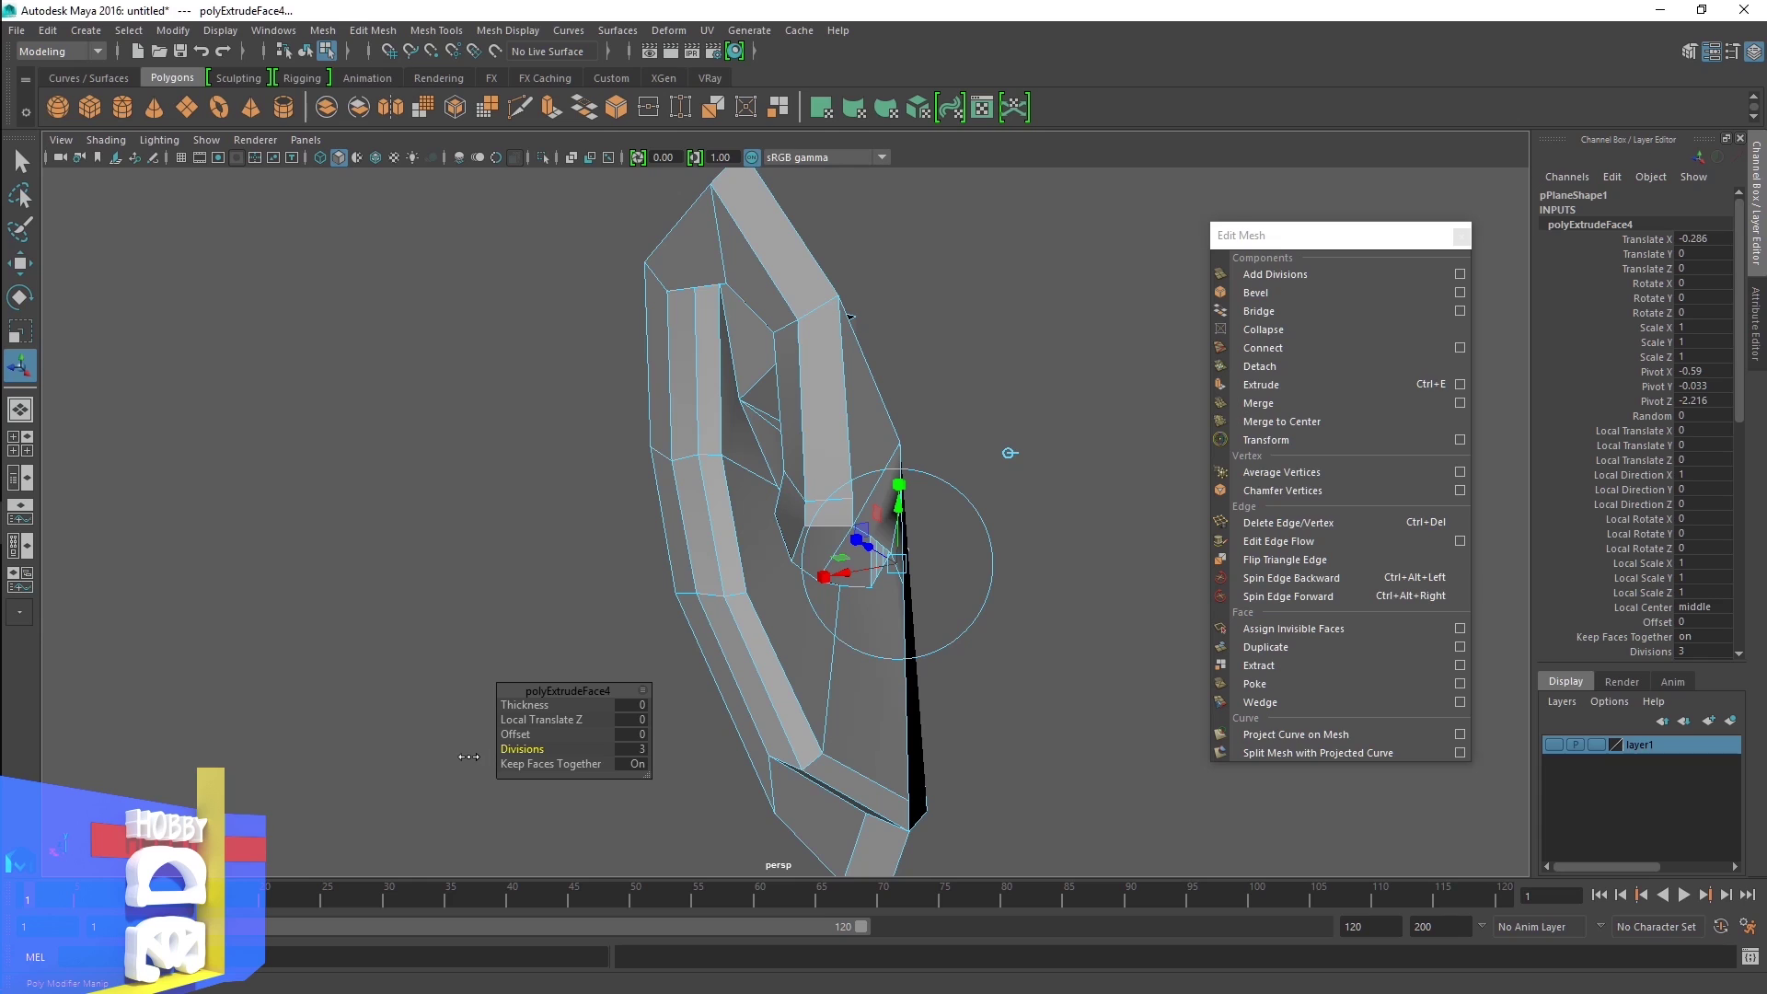
pyautogui.keyDown('alt'); pyautogui.moveTo(992, 709); pyautogui.dragTo(943, 728); pyautogui.keyUp('alt')
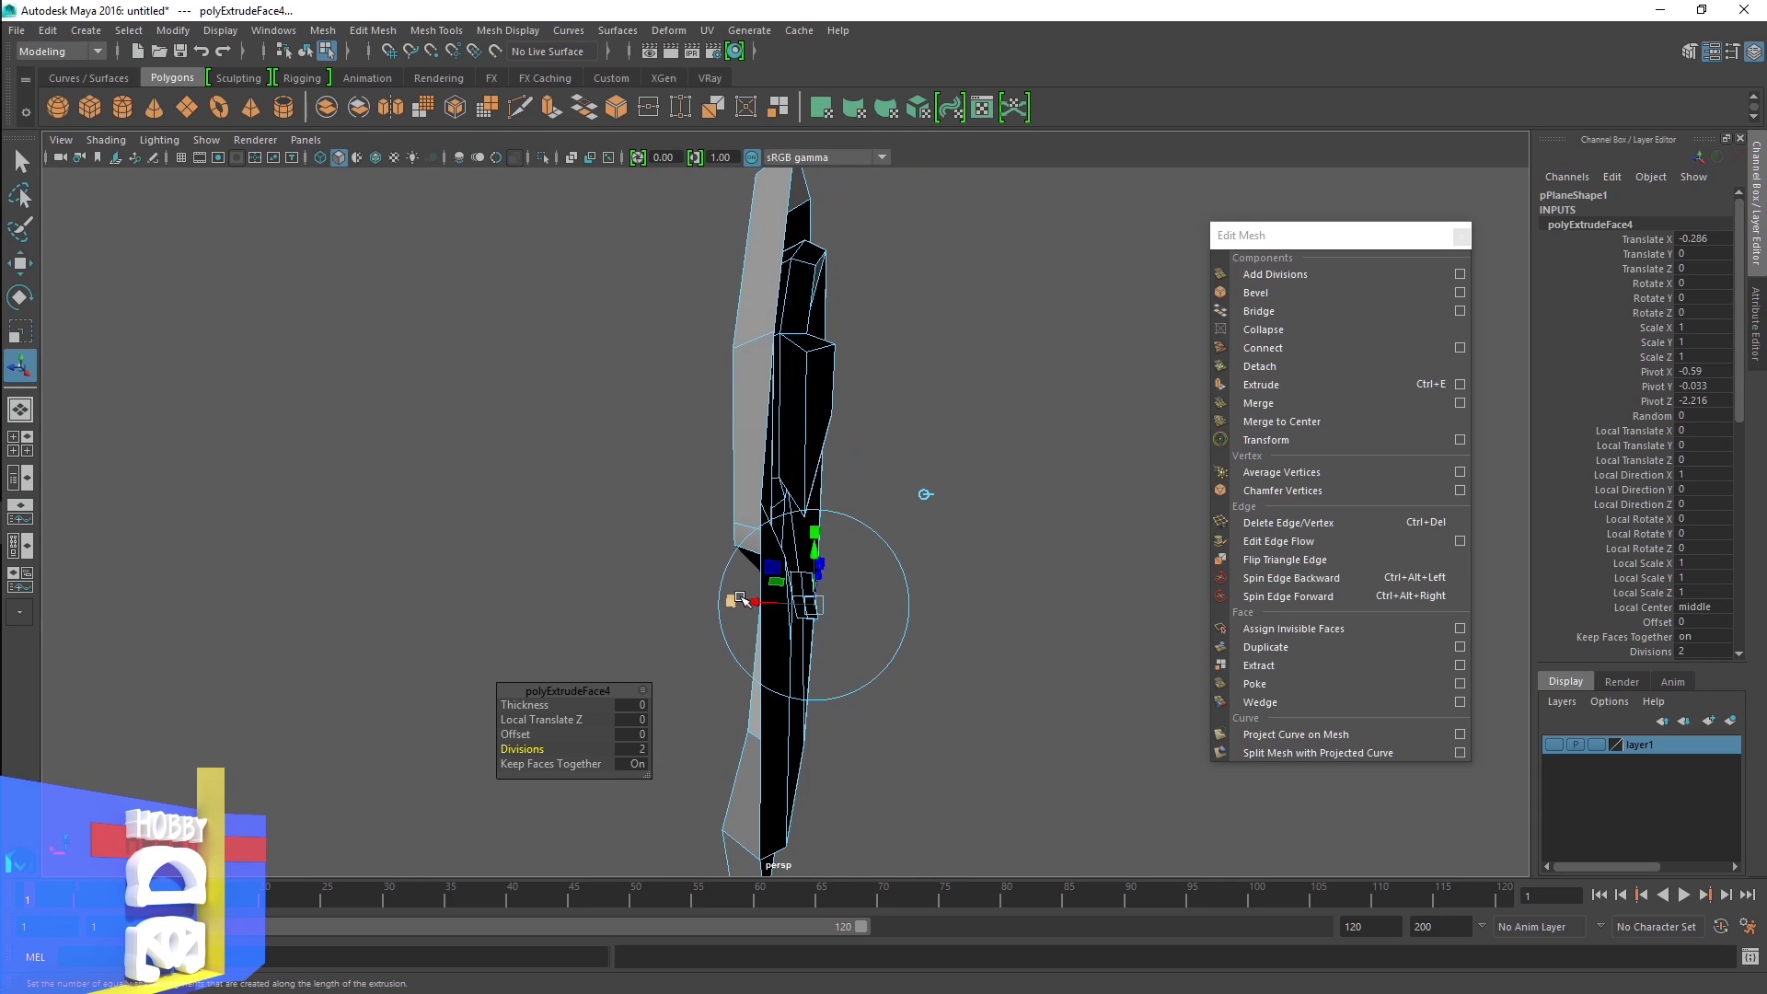
pyautogui.moveTo(741, 599); pyautogui.dragTo(799, 609)
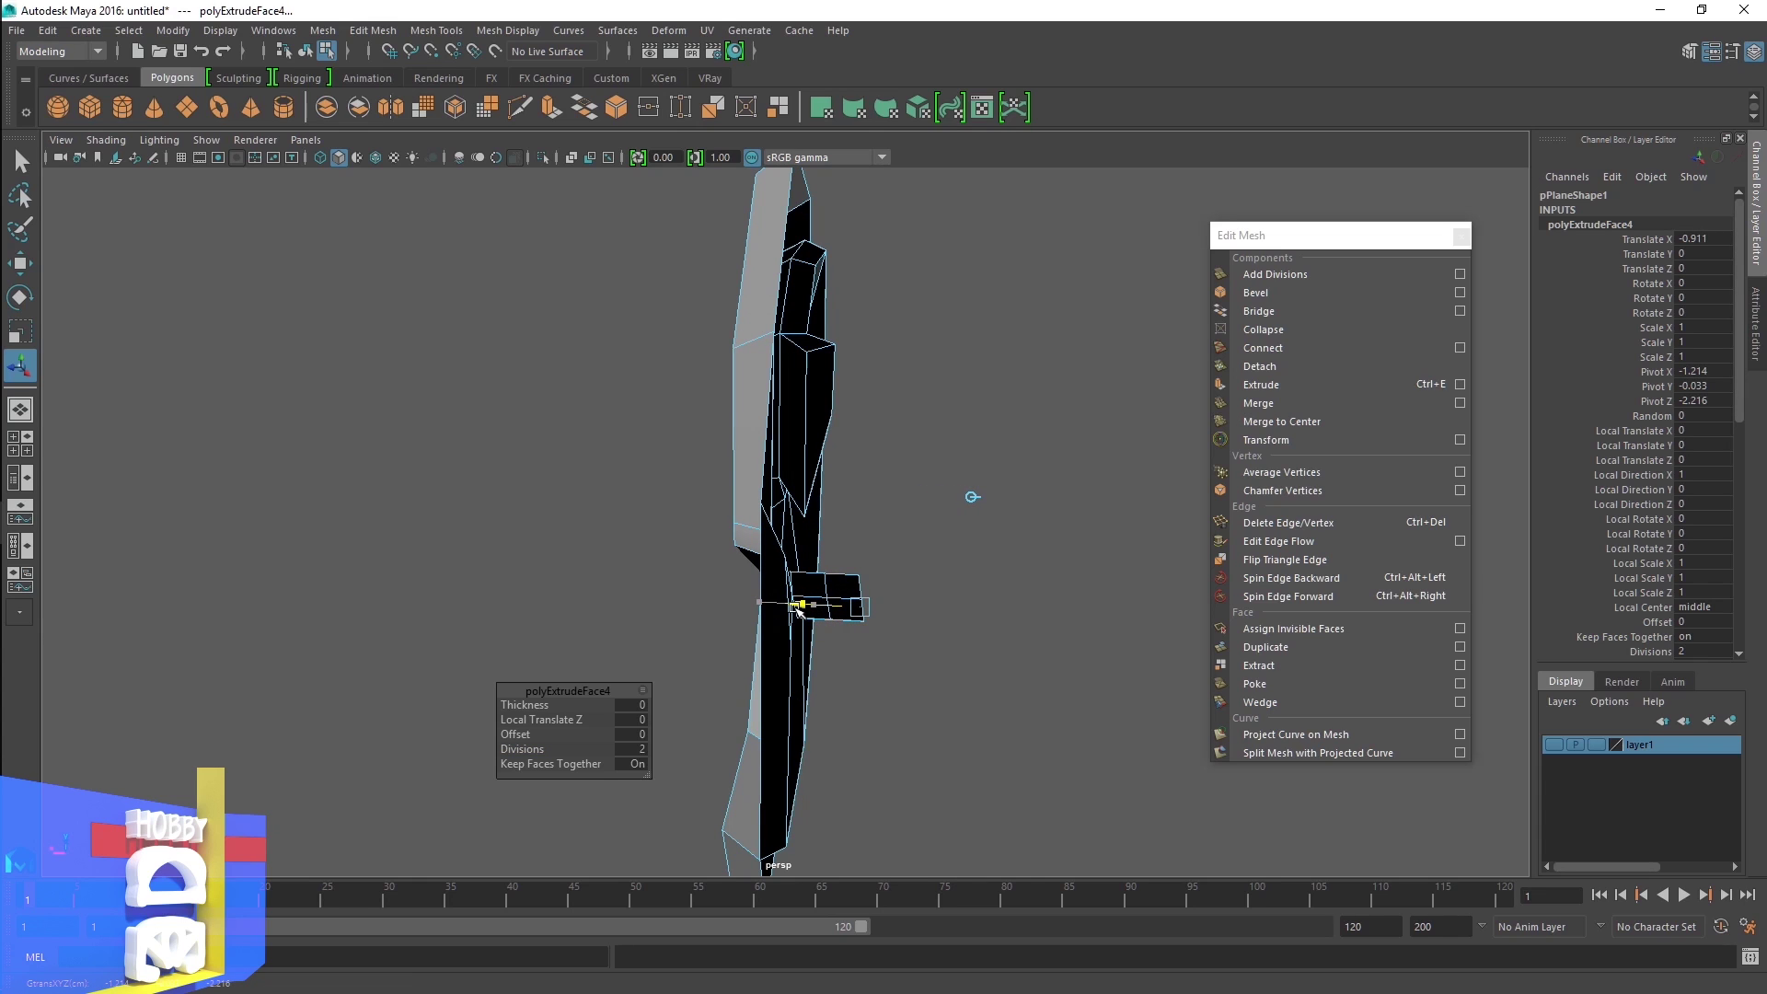
# Shrink the extruded face to 0.667 scale, then delete it to leave an opening
pyautogui.keyDown('alt'); pyautogui.moveTo(919, 691); pyautogui.dragTo(798, 633); pyautogui.keyUp('alt')
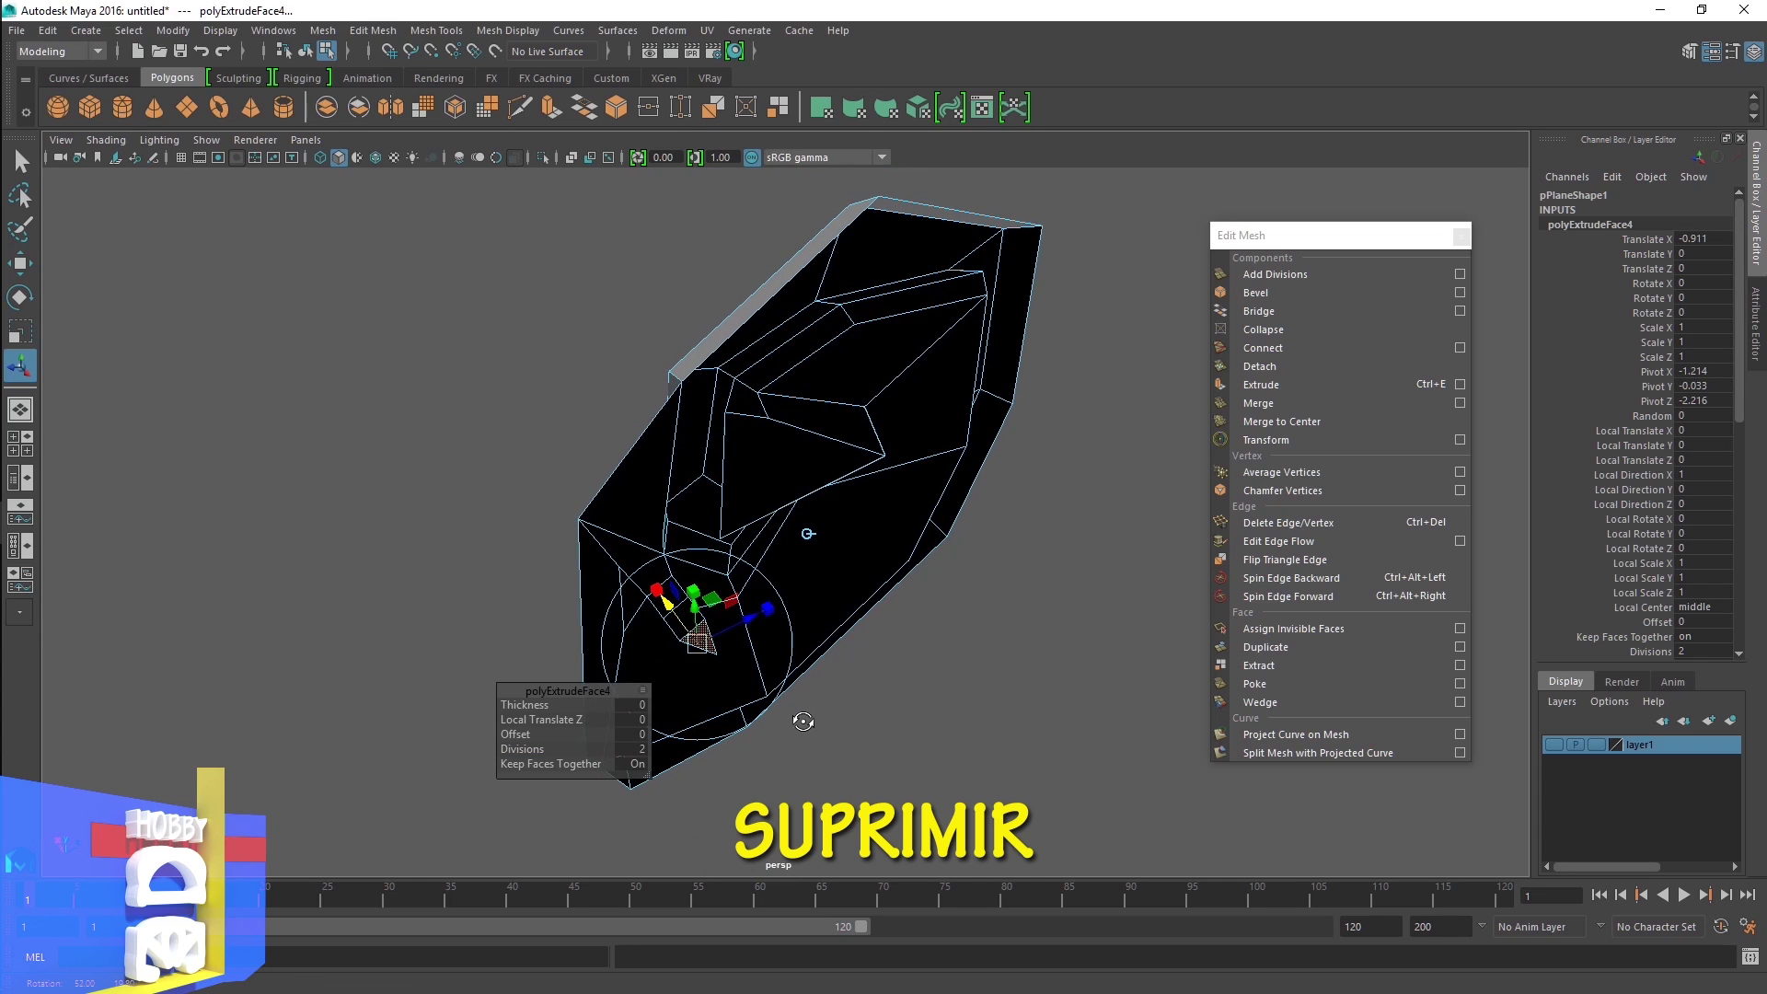
pyautogui.click(771, 609)
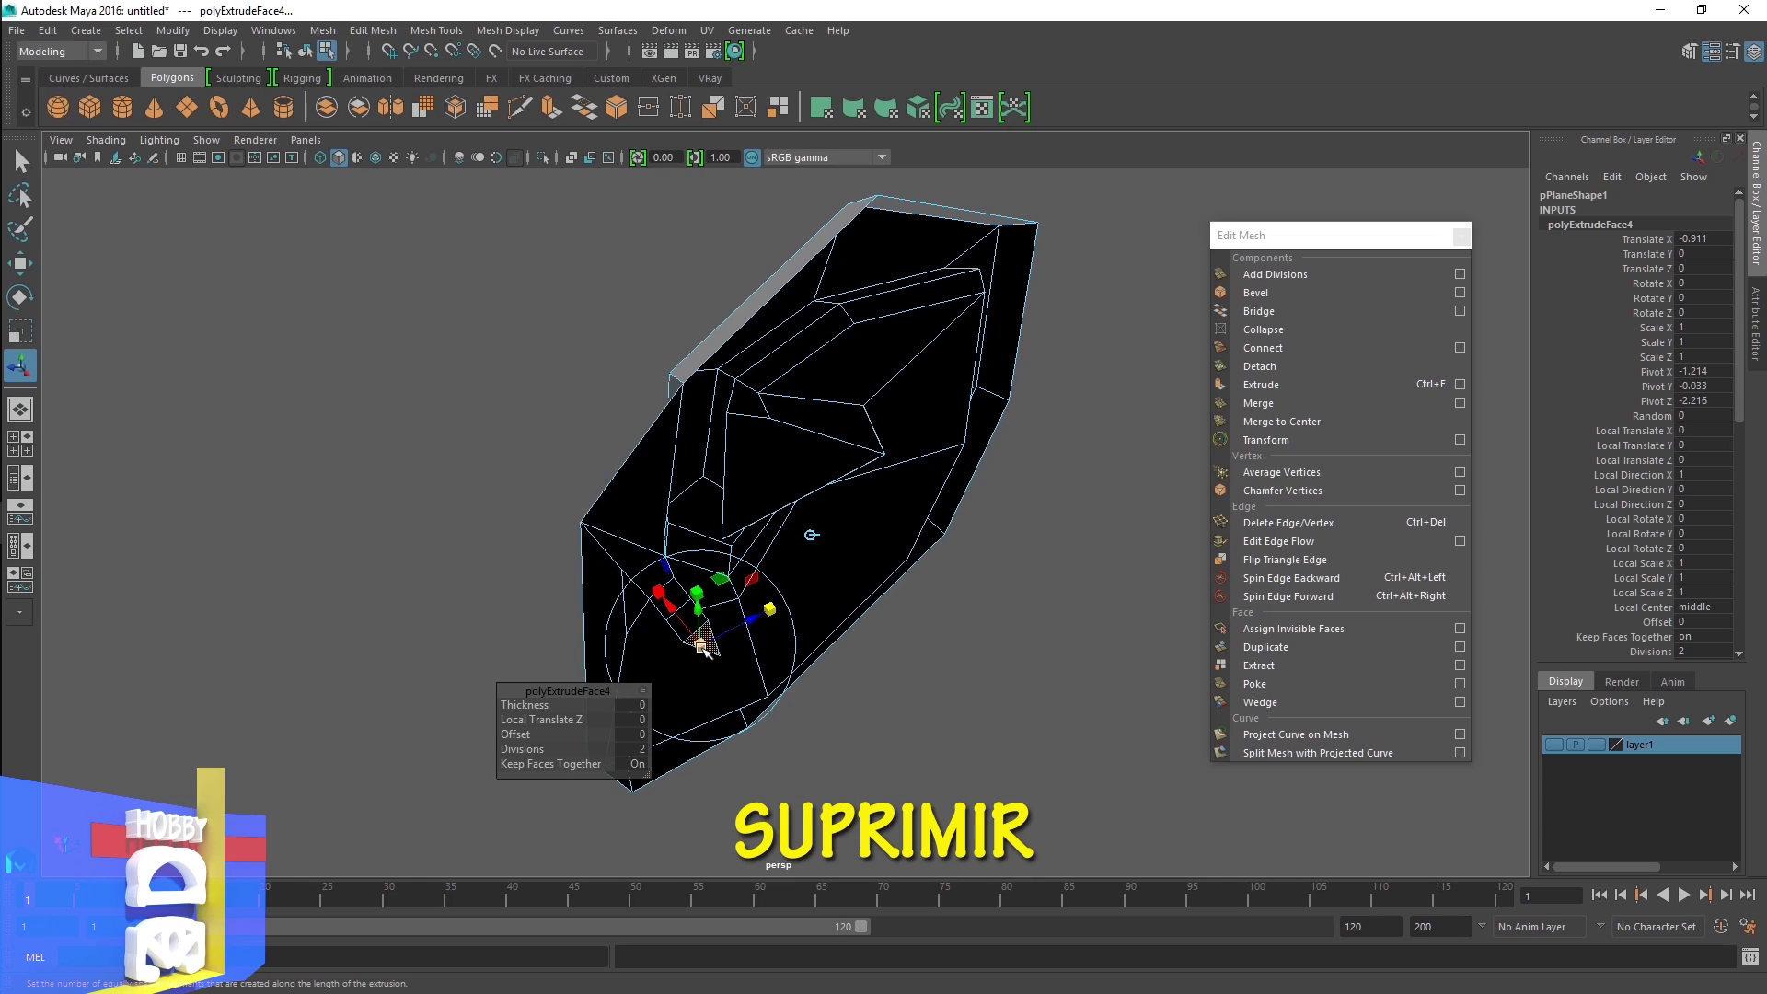
pyautogui.moveTo(701, 647); pyautogui.dragTo(682, 653)
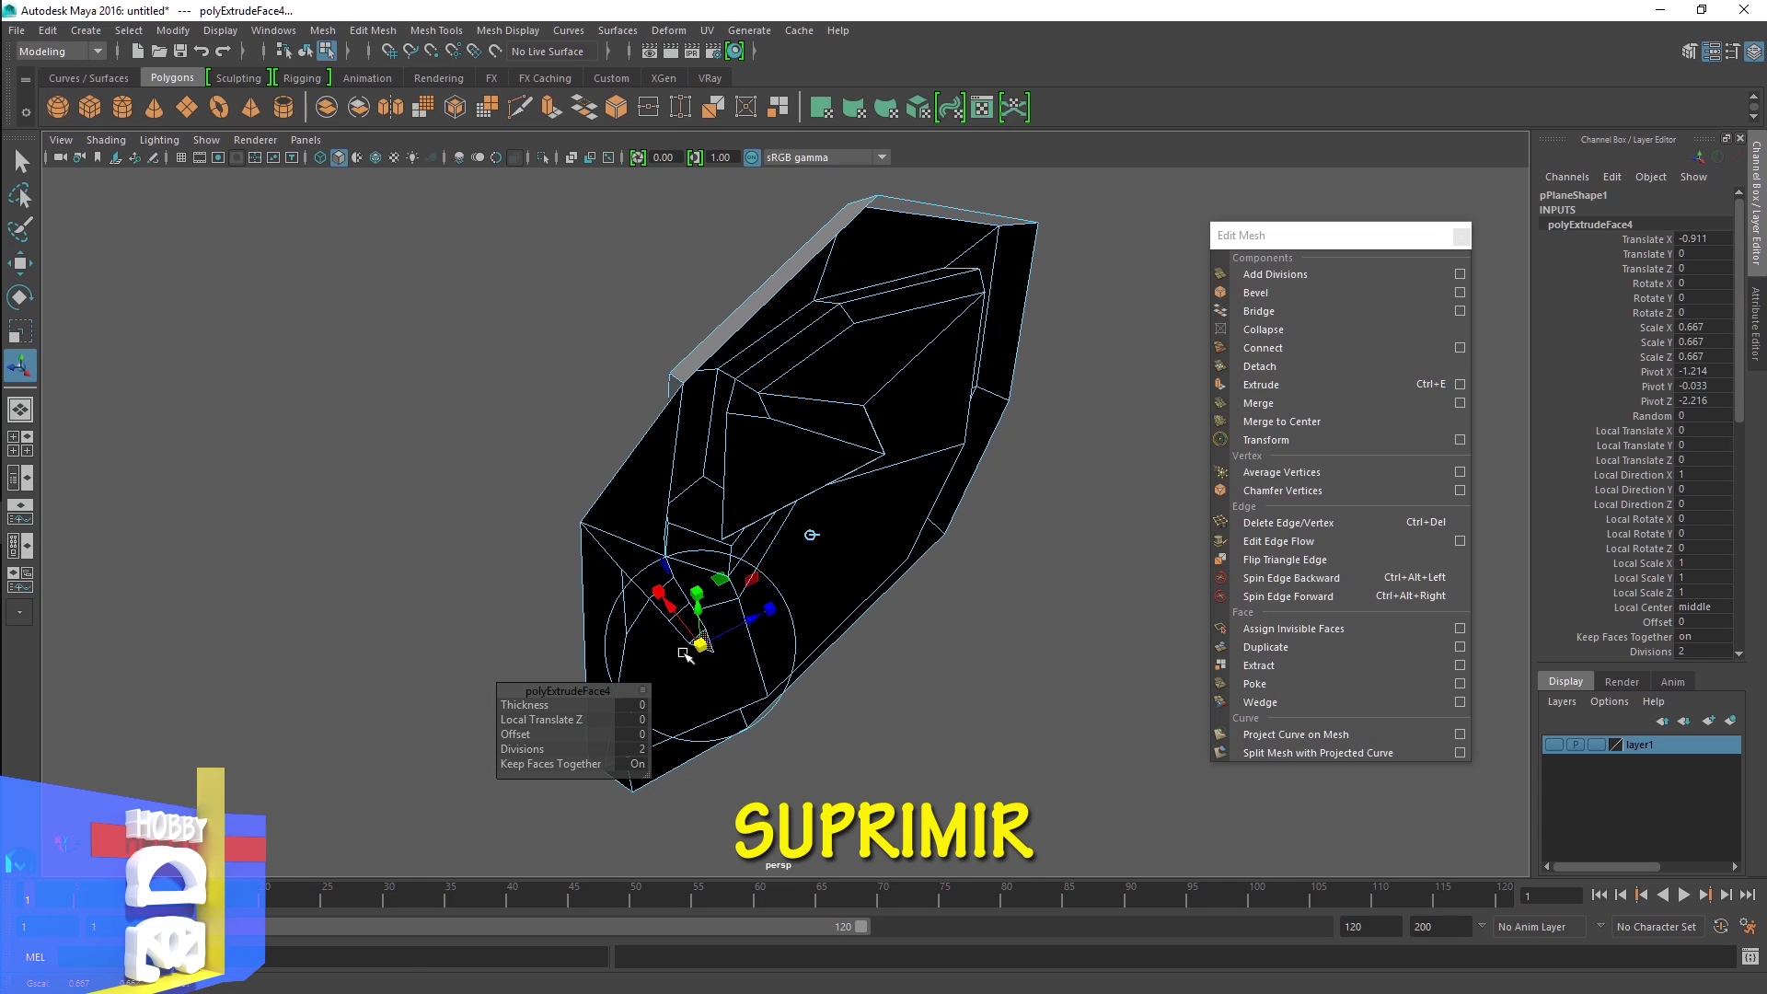
pyautogui.press('Delete')
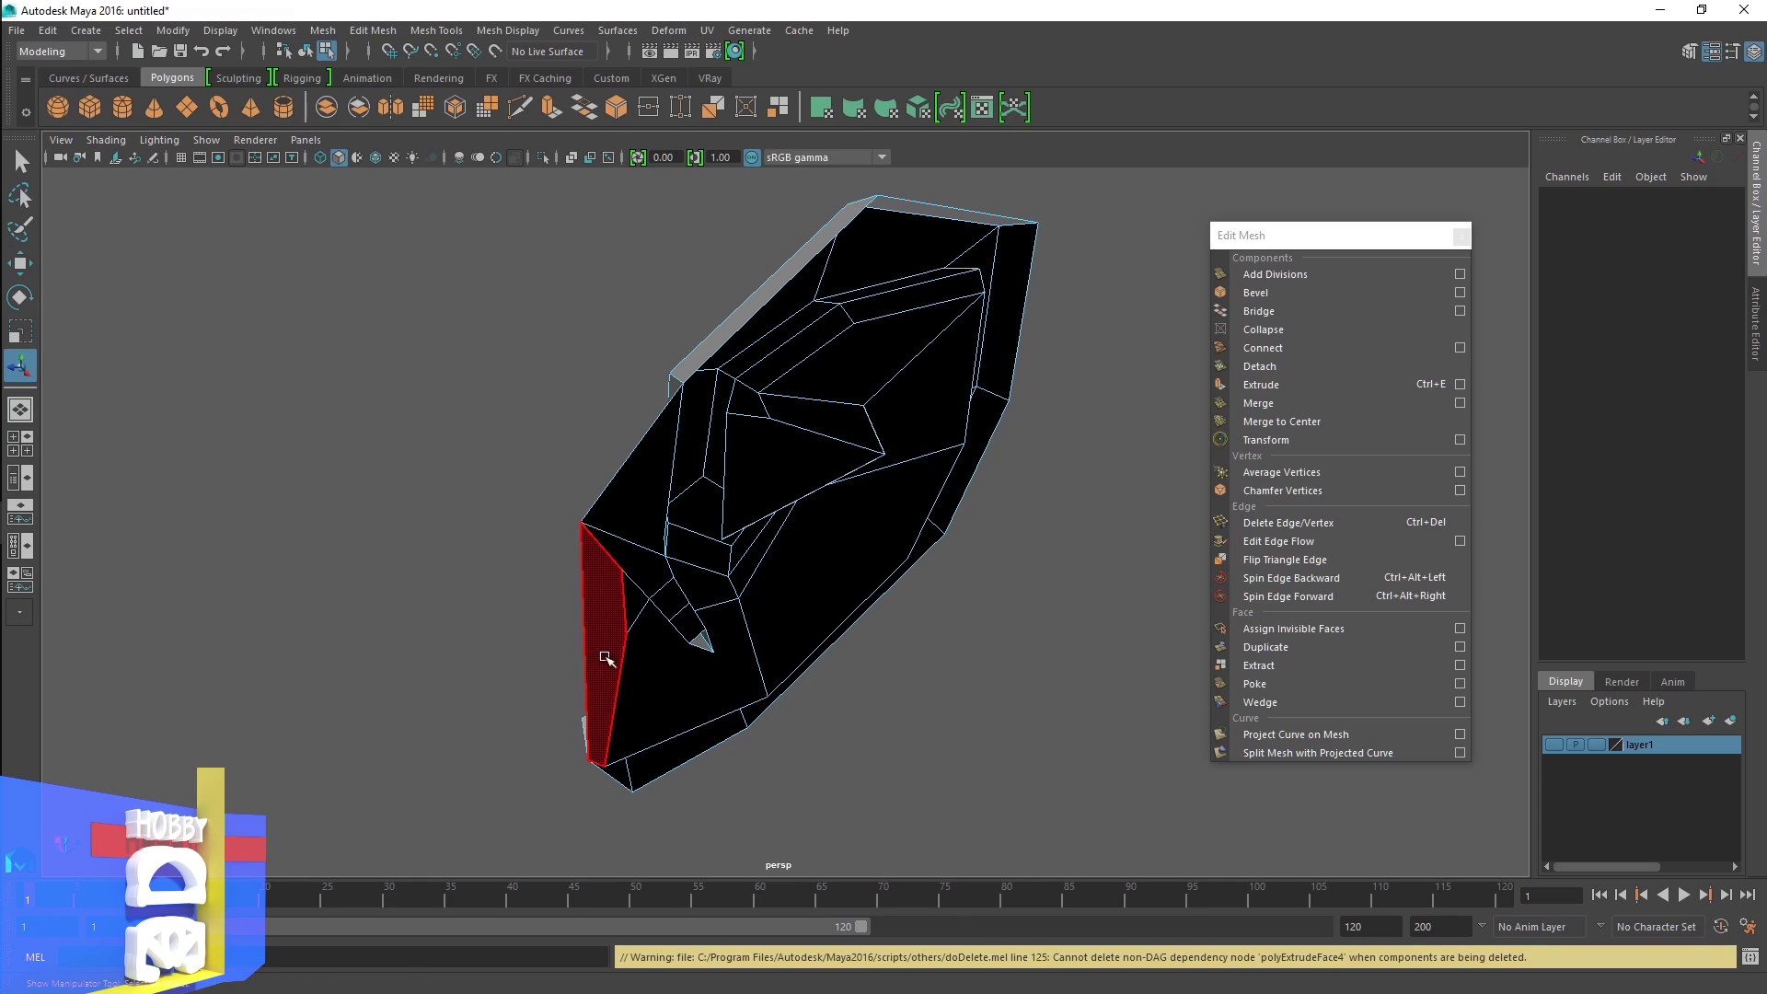
# Slide the vertex below the small opening left to tidy it, then preview the smoothed ear
pyautogui.keyDown('alt'); pyautogui.moveTo(678, 623); pyautogui.dragTo(546, 580); pyautogui.keyUp('alt')
pyautogui.scroll(3, 561, 572)
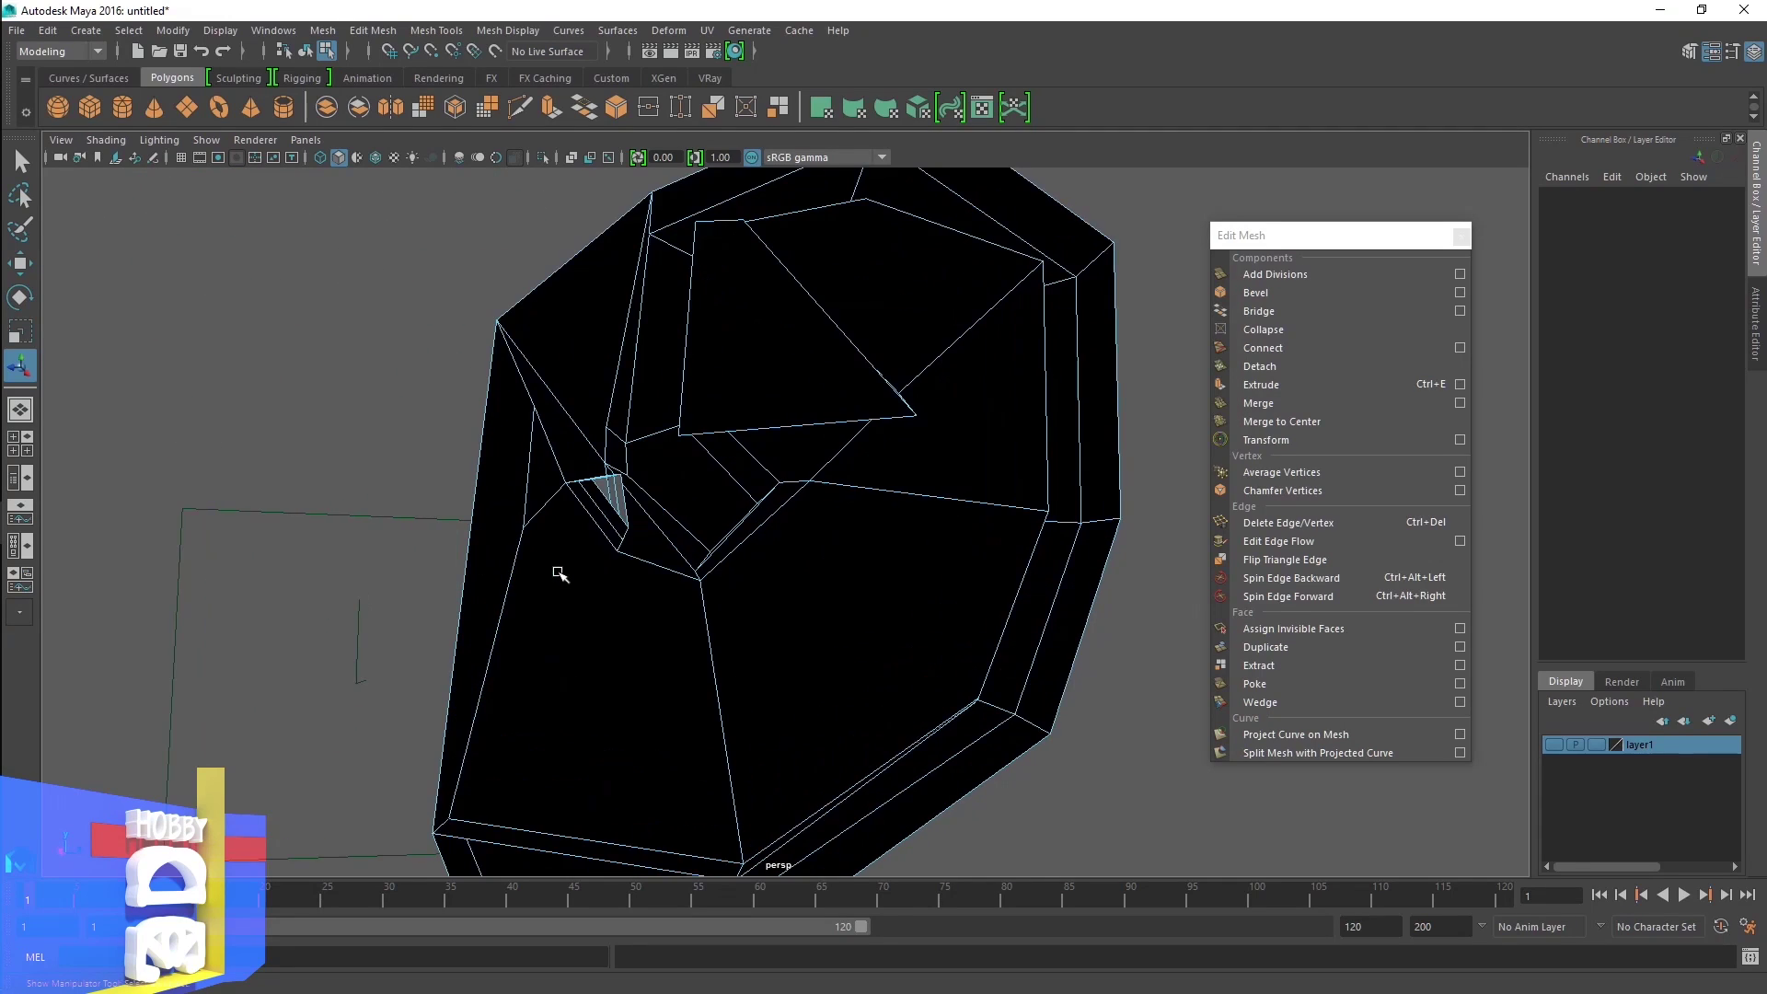
pyautogui.scroll(2, 573, 573)
pyautogui.scroll(2, 630, 599)
pyautogui.keyDown('alt'); pyautogui.moveTo(631, 599); pyautogui.dragTo(964, 502); pyautogui.keyUp('alt')
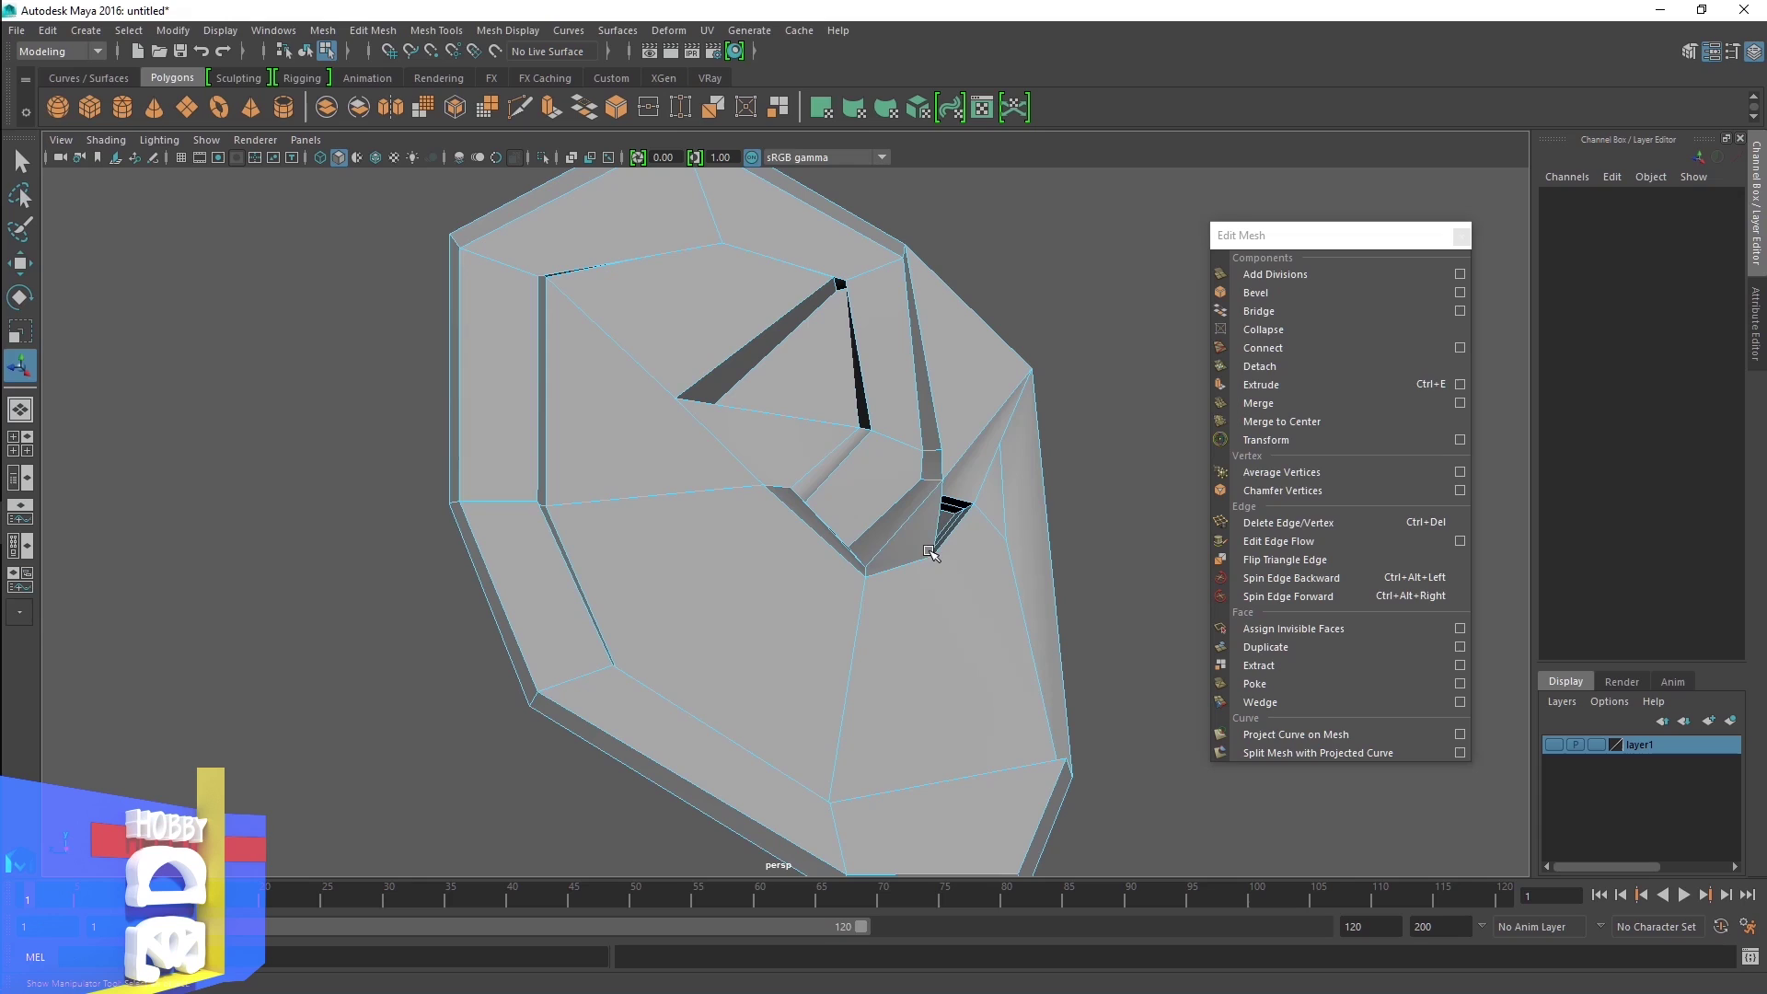
pyautogui.moveTo(929, 552); pyautogui.dragTo(838, 466, button='right')
pyautogui.click(931, 568)
pyautogui.press('w')
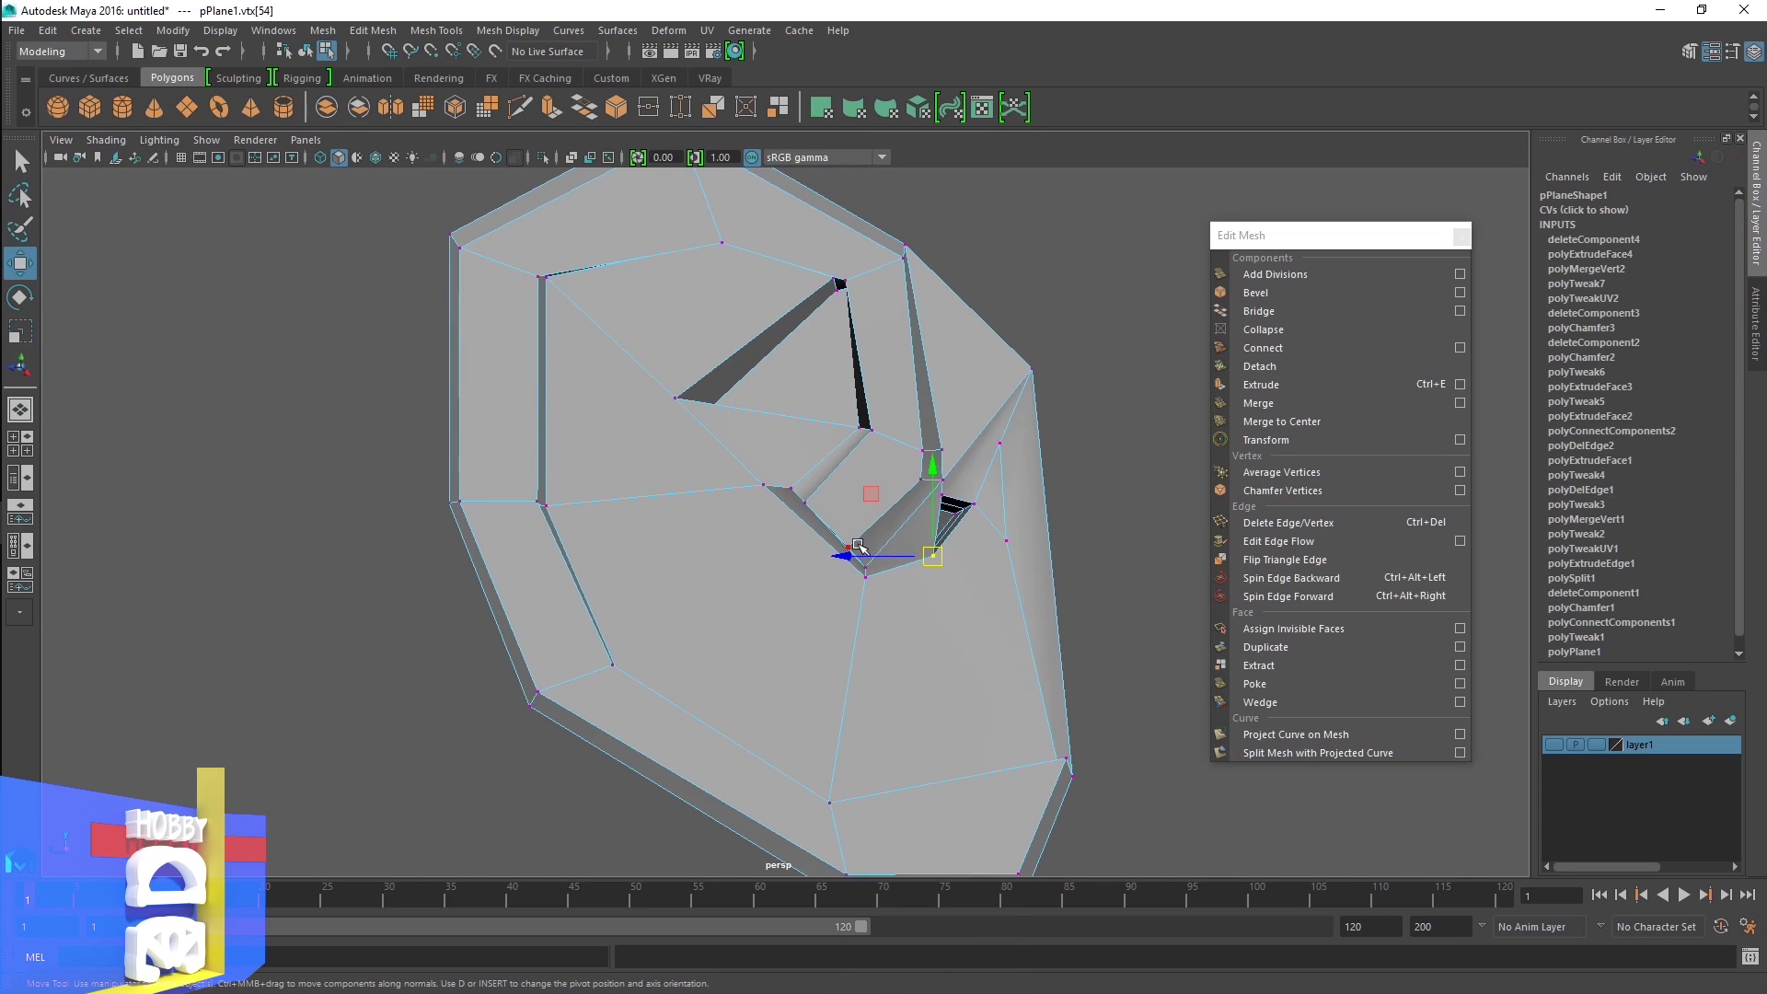
pyautogui.moveTo(859, 546); pyautogui.dragTo(831, 564)
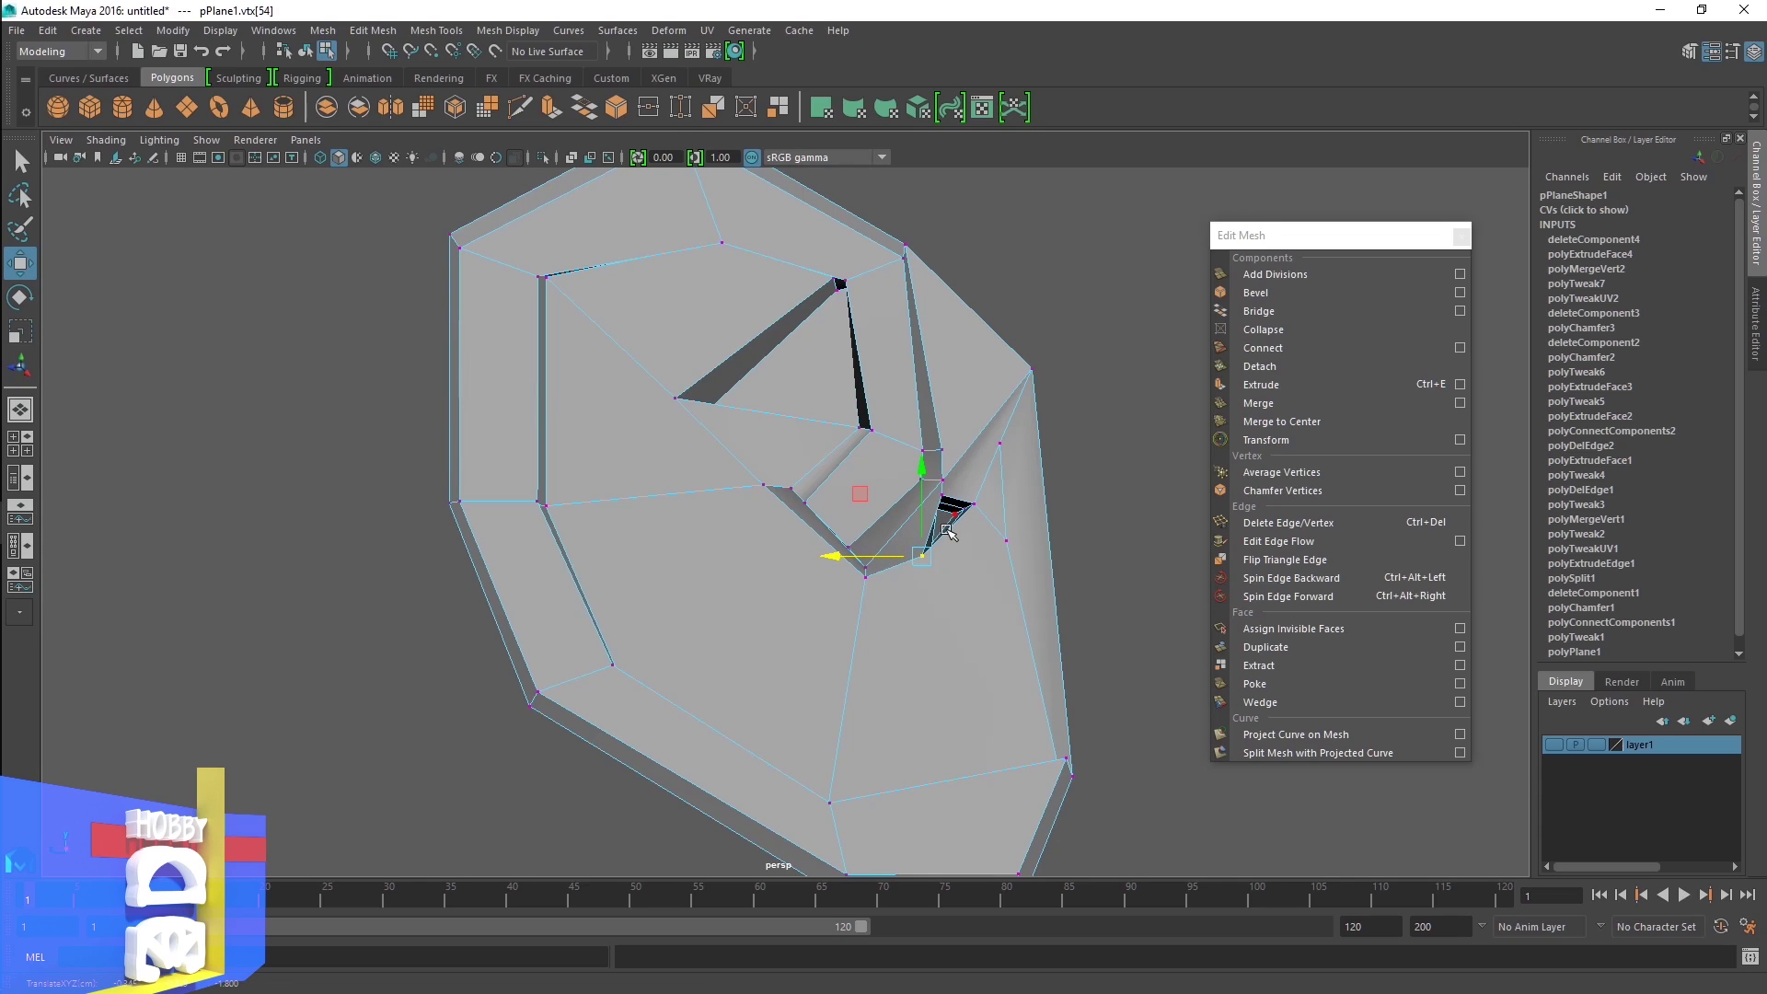
pyautogui.scroll(-2, 945, 617)
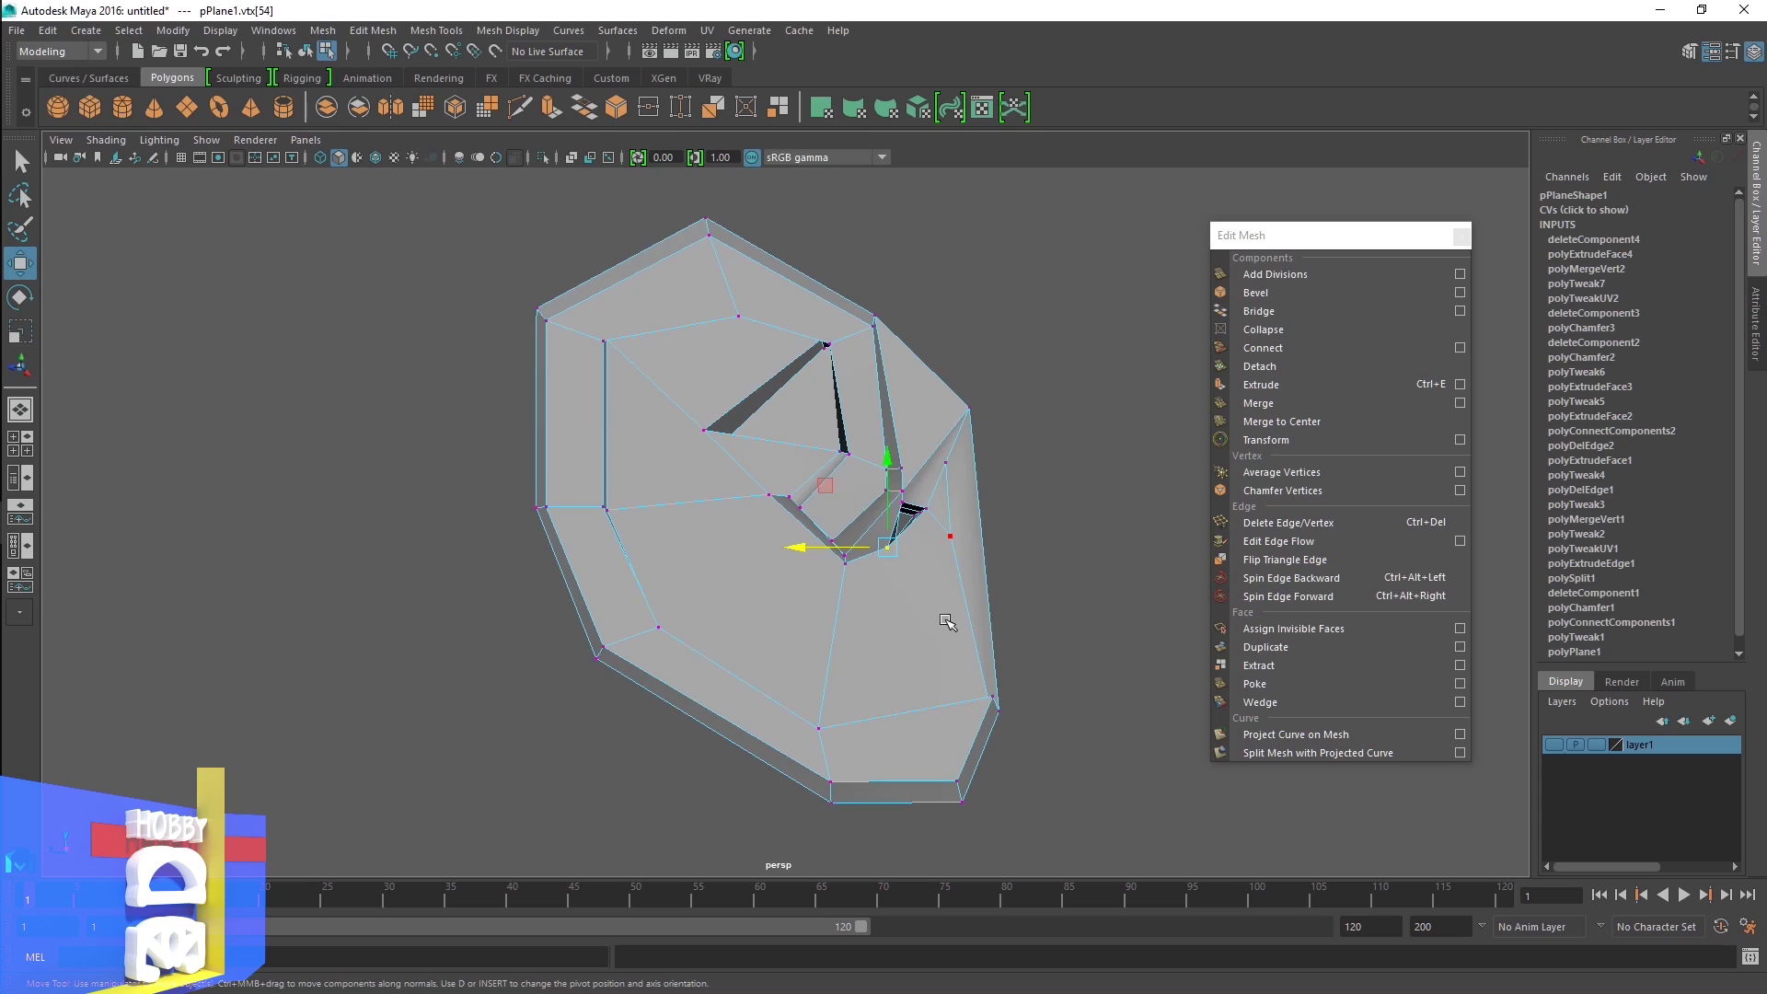
pyautogui.press('3')
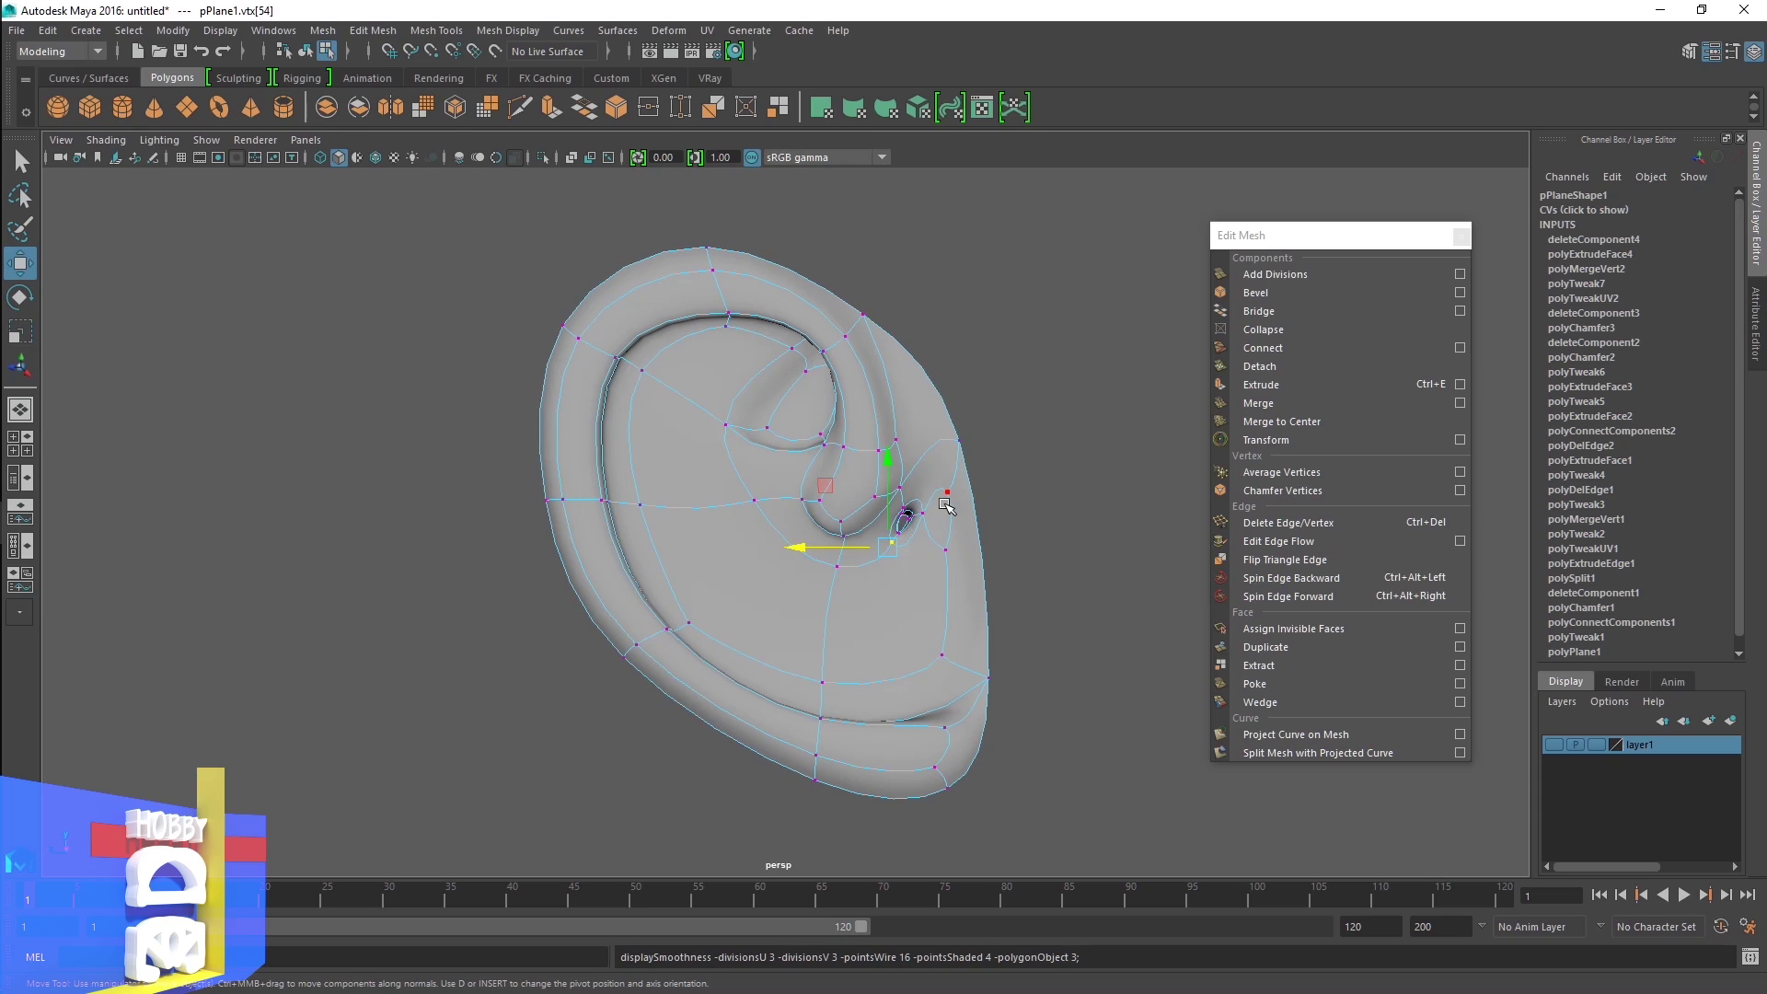
# Move the two vertices beside the inner bowl left along Z and X
pyautogui.click(948, 497)
pyautogui.keyDown('shift'); pyautogui.click(951, 550); pyautogui.keyUp('shift')
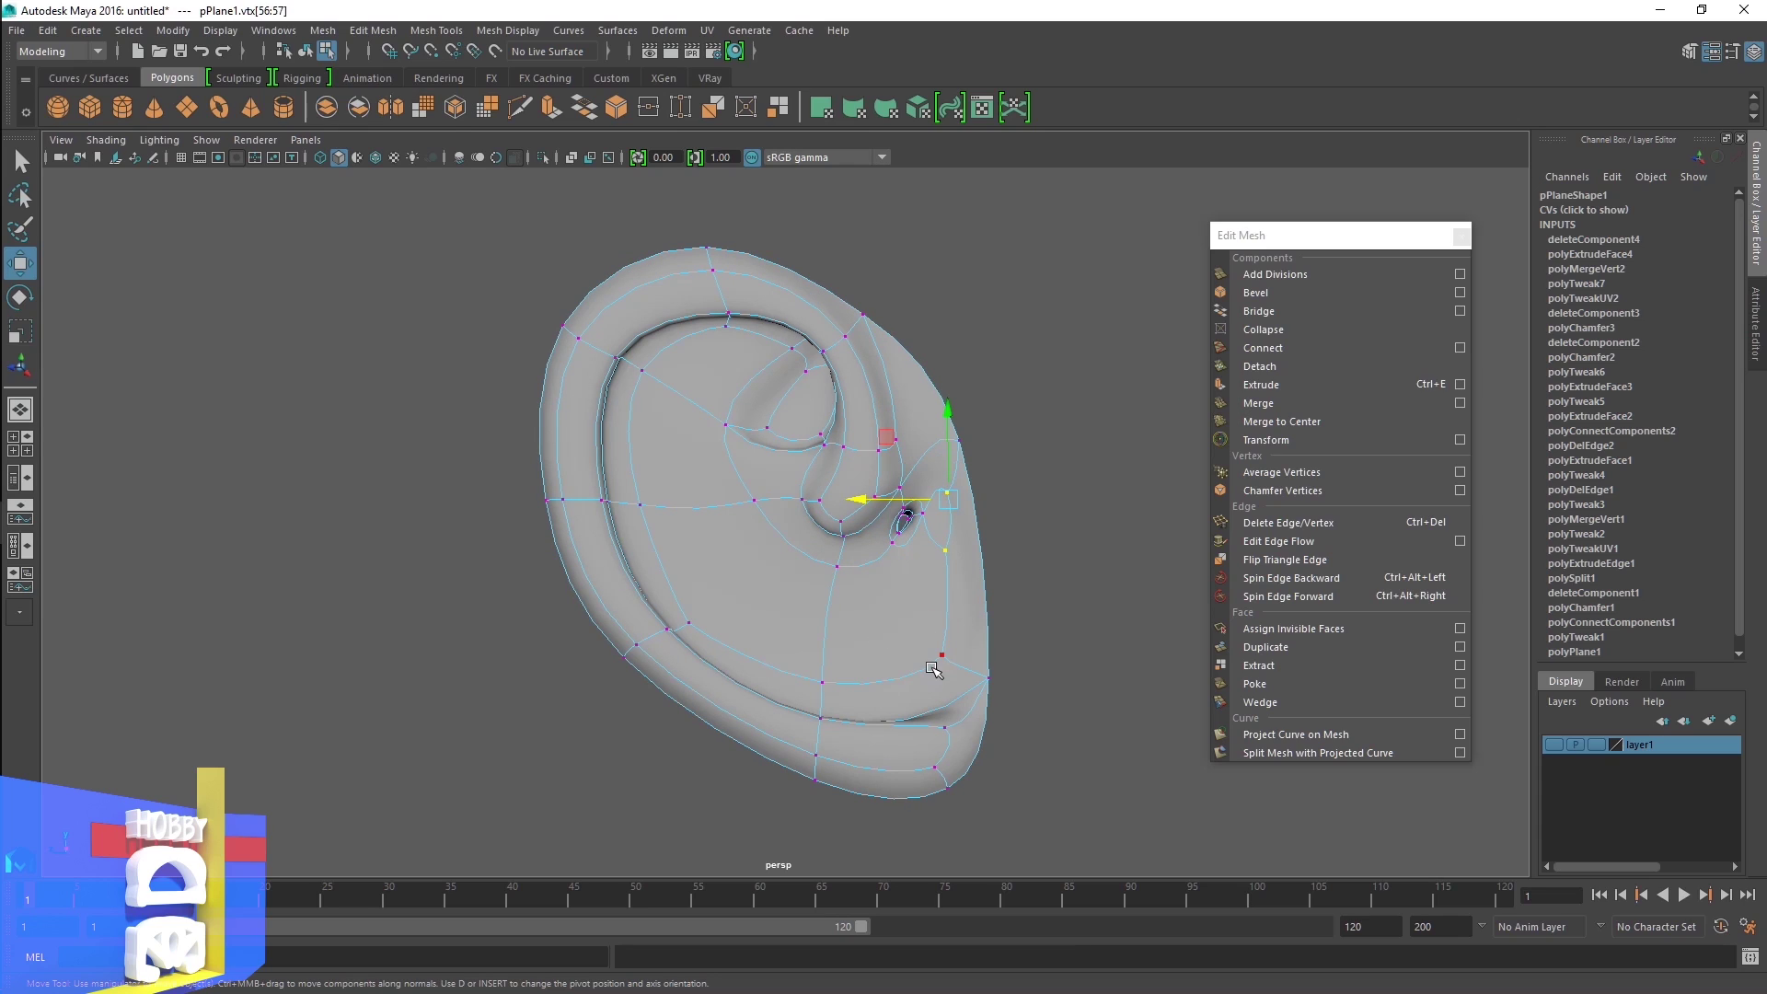
pyautogui.press('1')
pyautogui.moveTo(931, 669)
pyautogui.keyDown('alt'); pyautogui.mouseDown()
pyautogui.moveTo(902, 671)
pyautogui.moveTo(940, 587)
pyautogui.moveTo(948, 612)
pyautogui.mouseUp(); pyautogui.keyUp('alt')
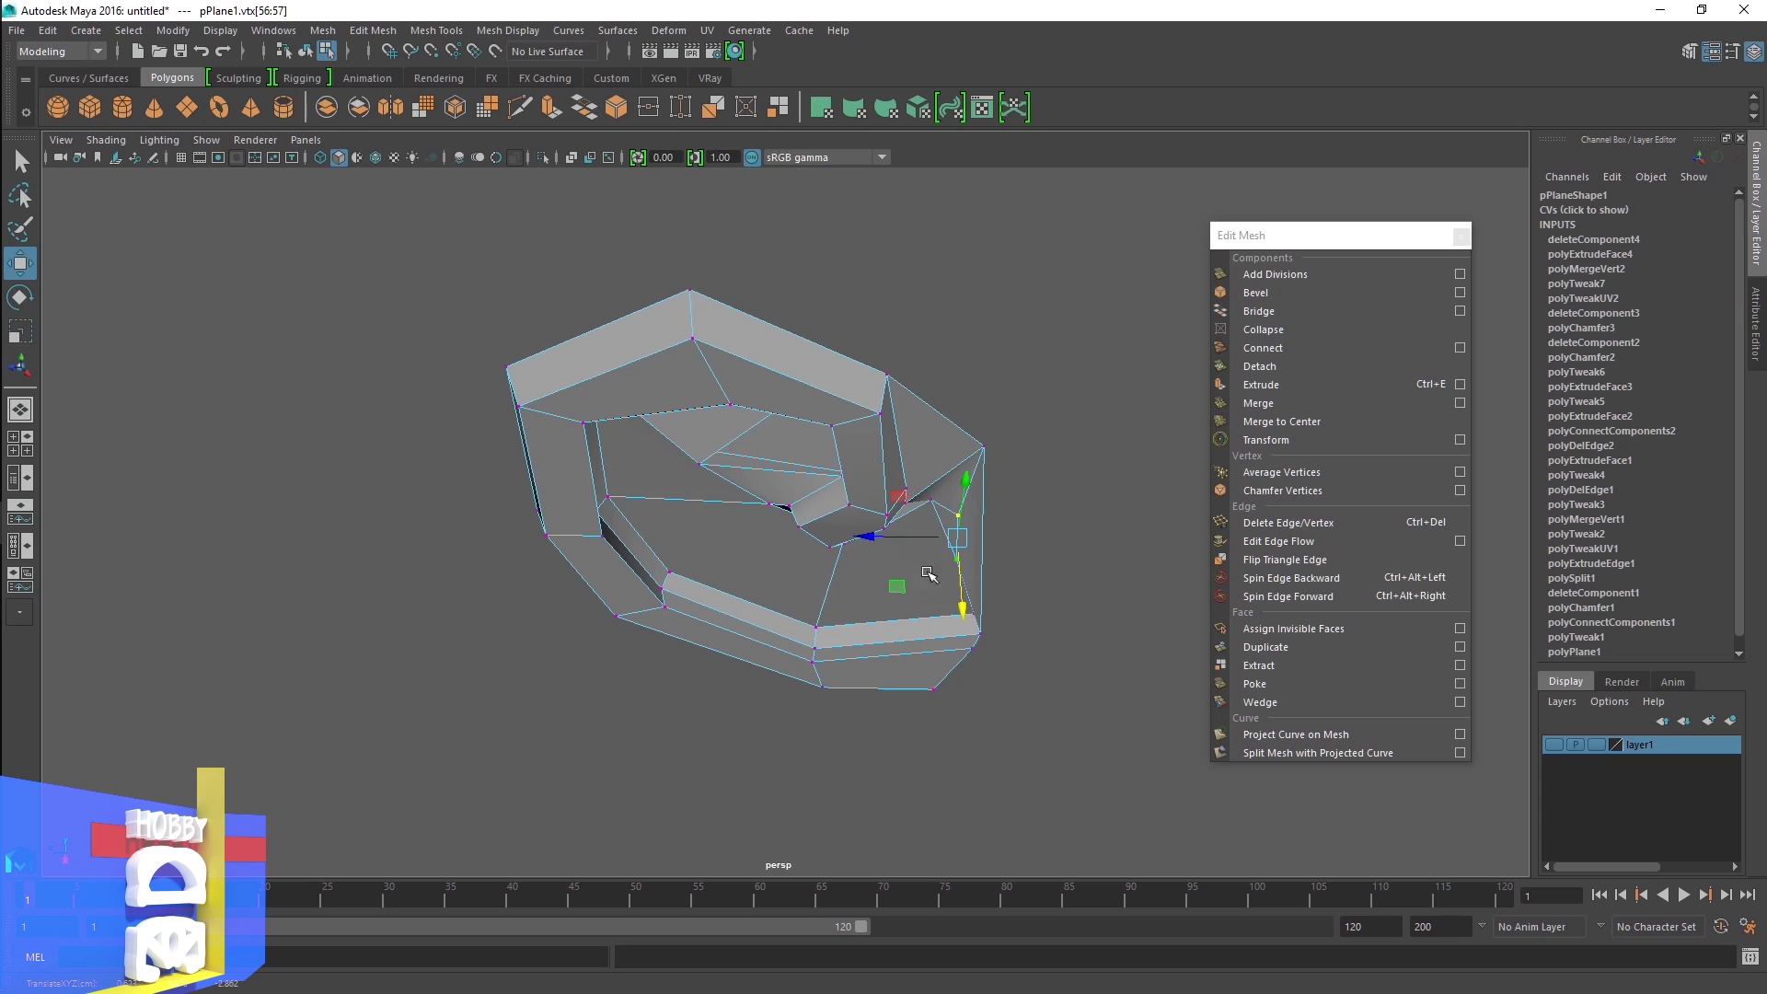
pyautogui.moveTo(891, 543); pyautogui.dragTo(831, 529)
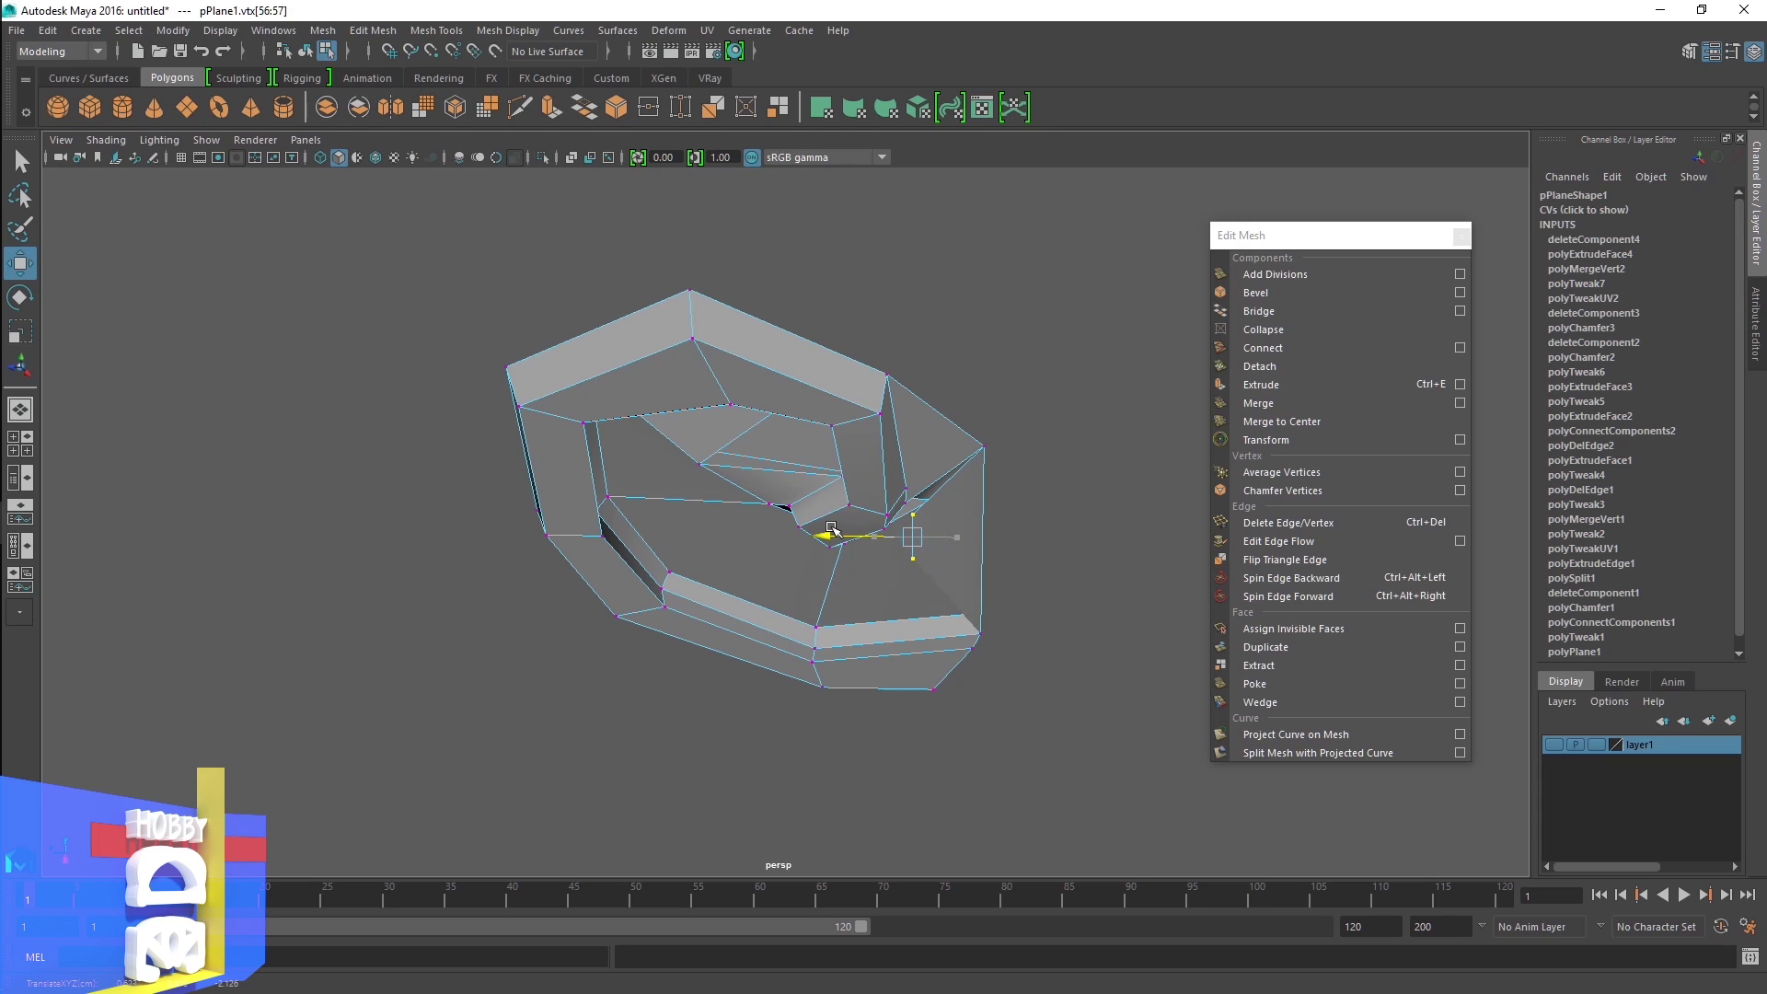
pyautogui.moveTo(846, 516)
pyautogui.keyDown('alt'); pyautogui.mouseDown()
pyautogui.moveTo(1014, 426)
pyautogui.moveTo(1043, 504)
pyautogui.moveTo(924, 550)
pyautogui.moveTo(954, 498)
pyautogui.mouseUp(); pyautogui.keyUp('alt')
pyautogui.press('3')
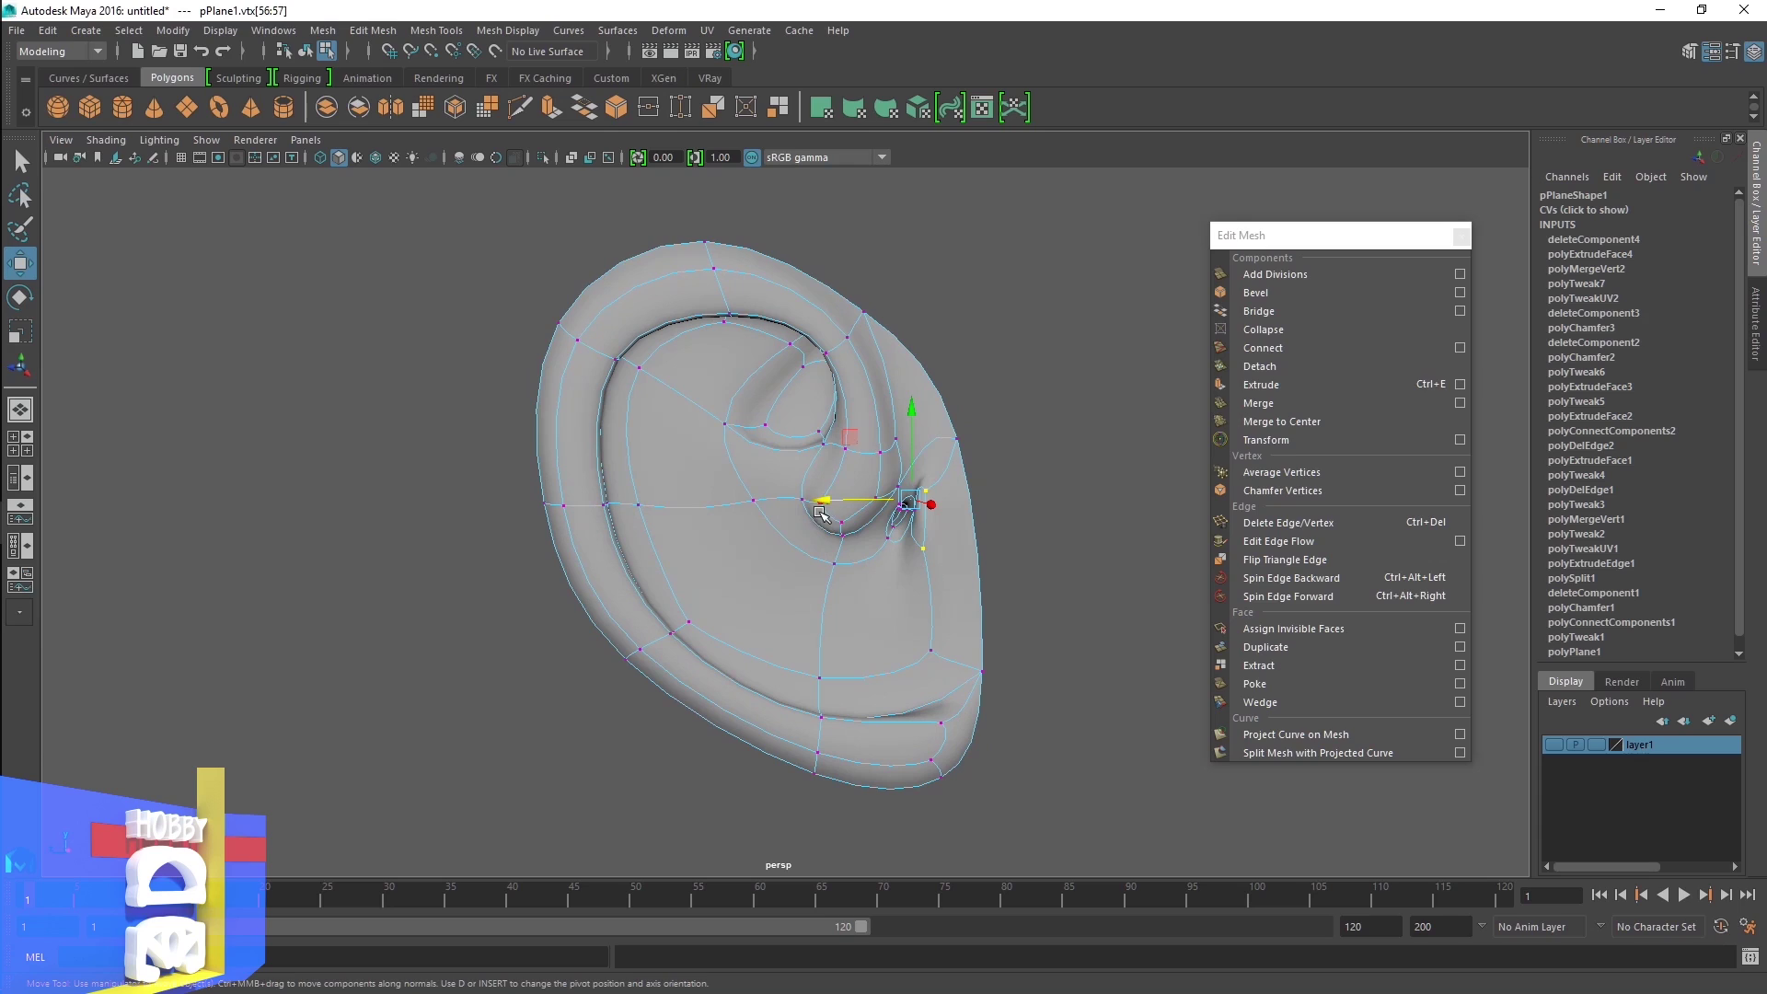
pyautogui.moveTo(818, 503); pyautogui.dragTo(786, 512)
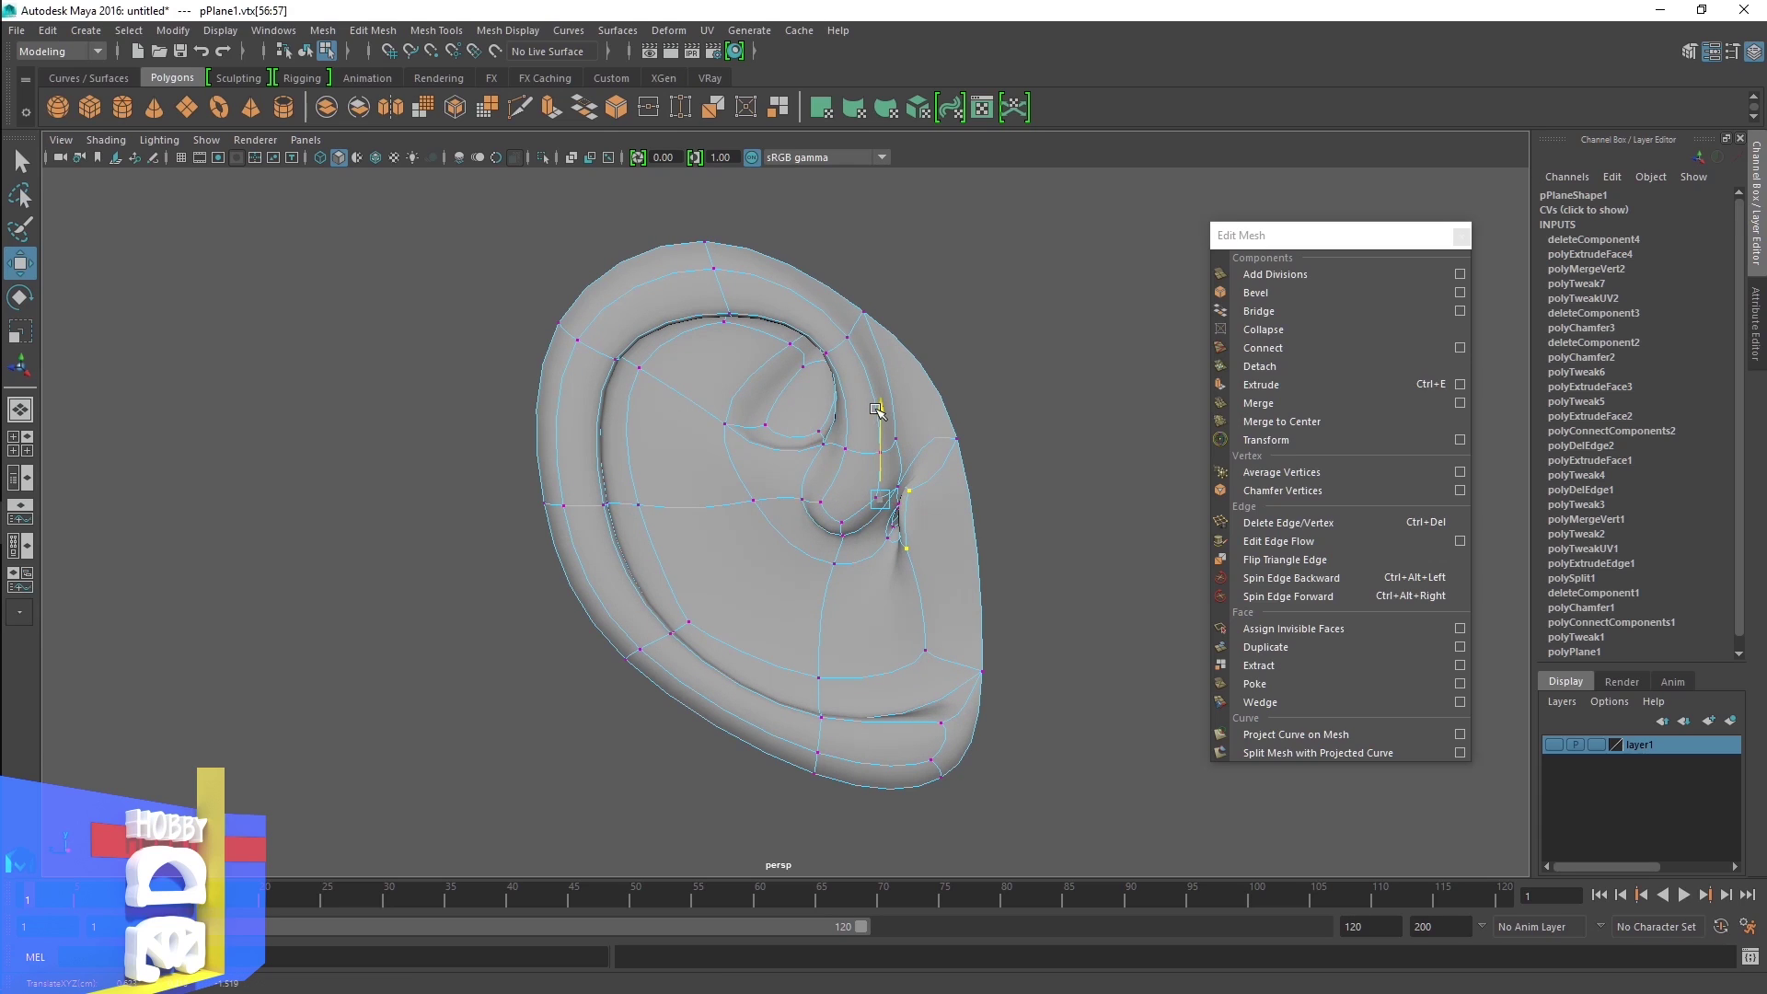
# Push the fold vertex beside the canal further left, comparing cage and smoothed views
pyautogui.click(886, 546)
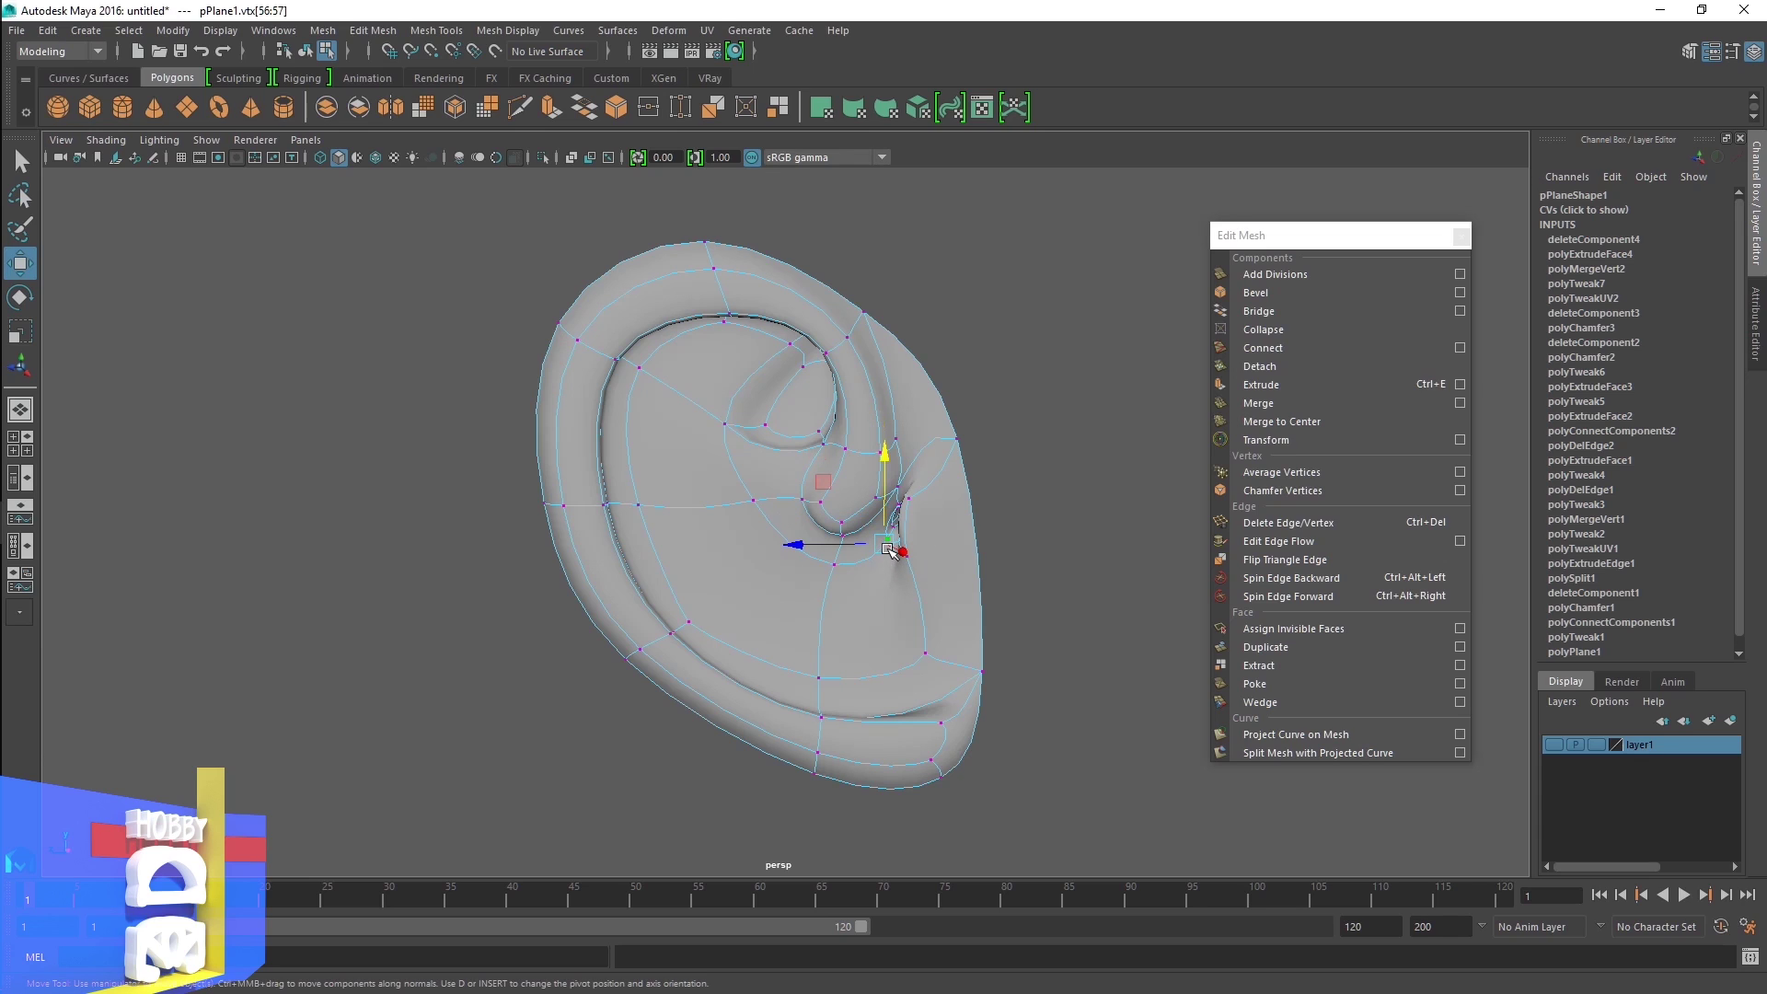
pyautogui.moveTo(789, 551); pyautogui.dragTo(777, 550)
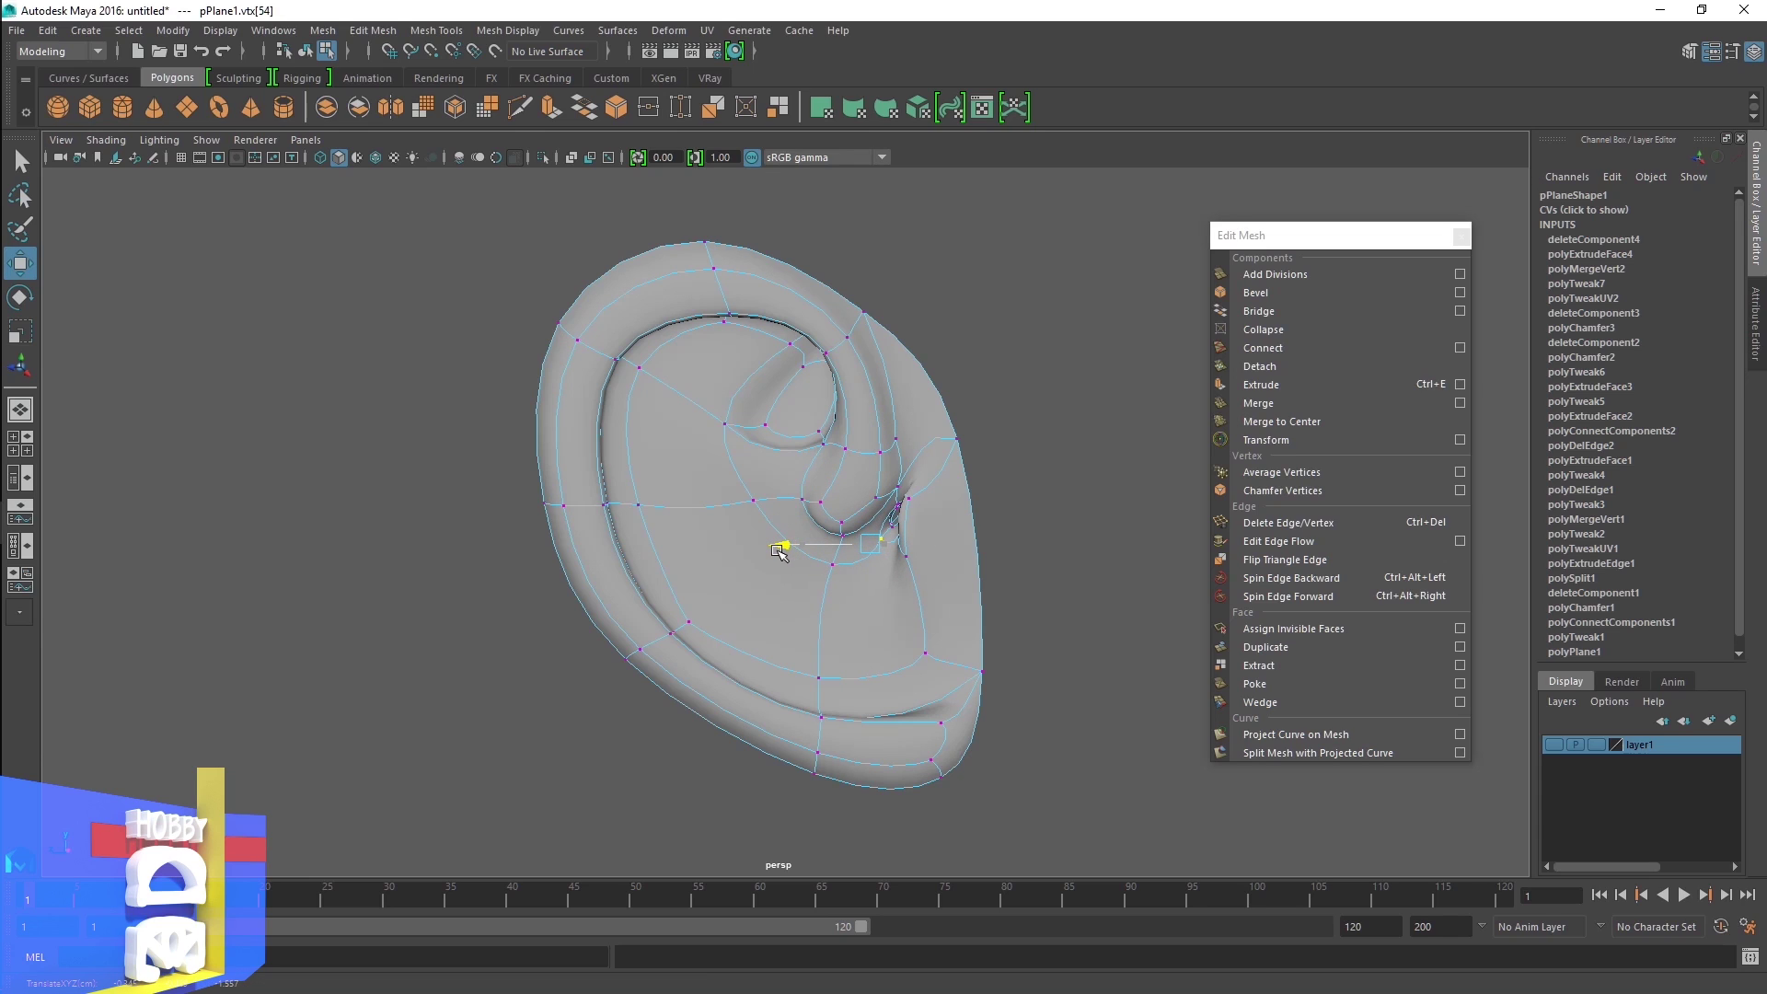
pyautogui.press('1')
pyautogui.press('3')
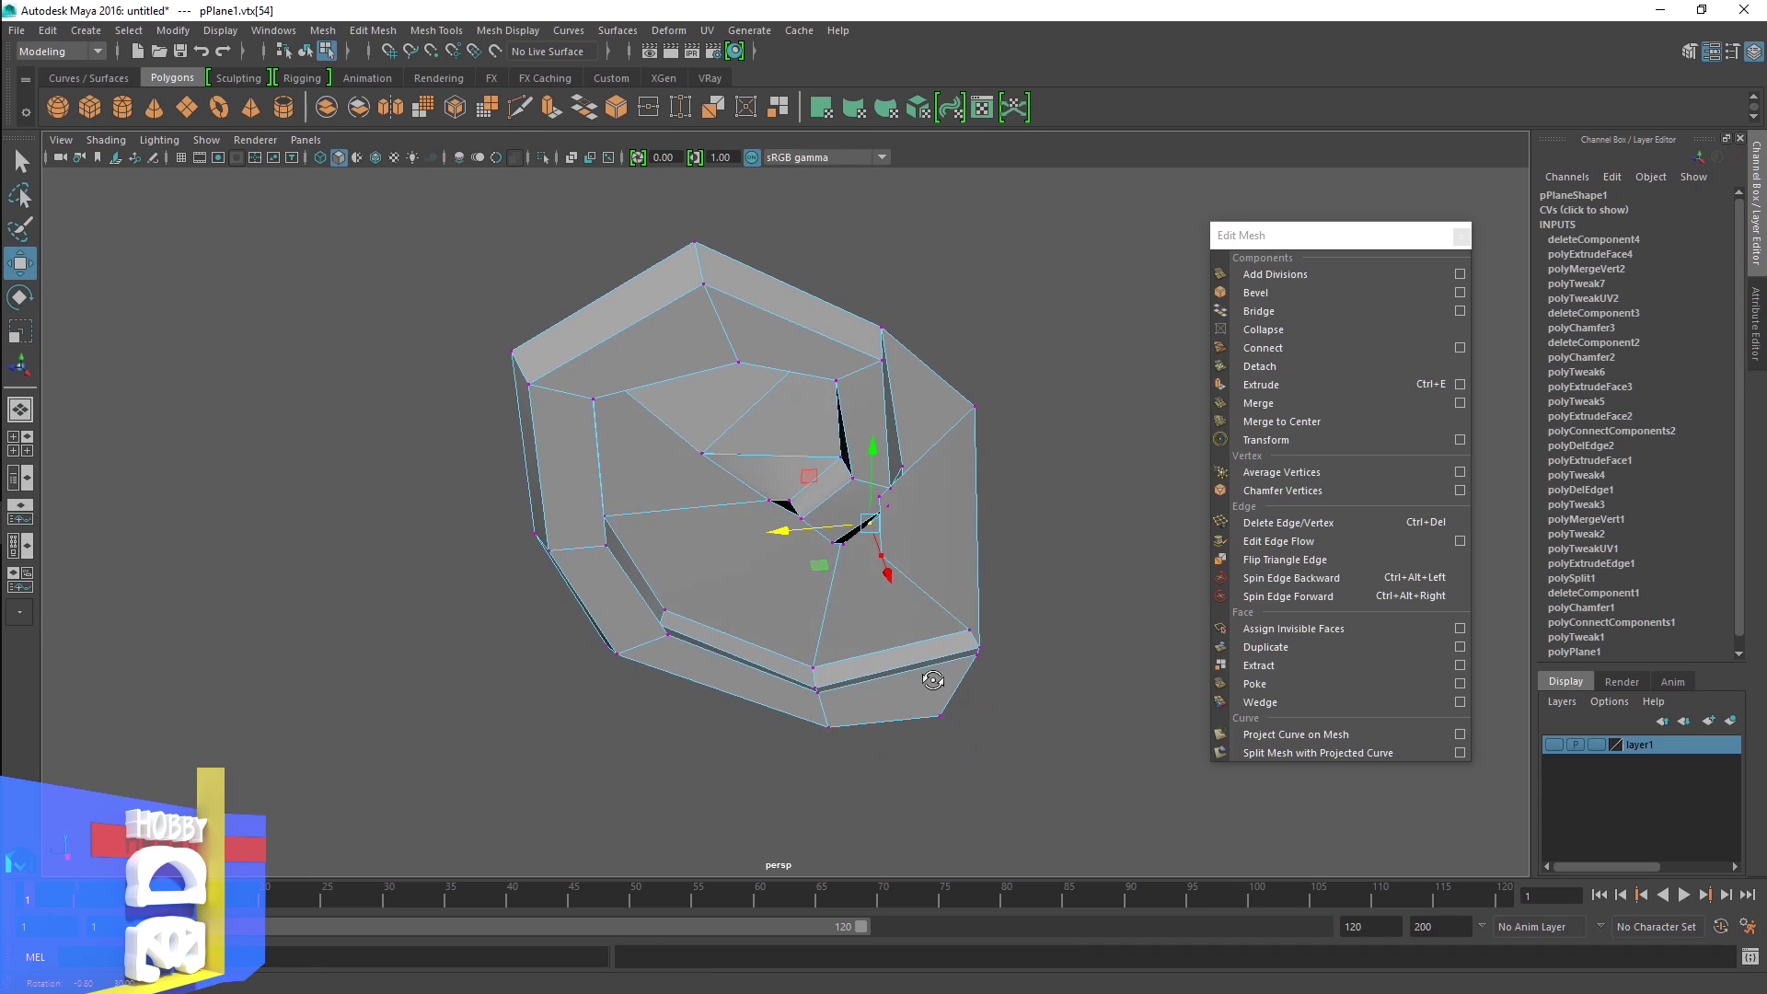
pyautogui.press('1')
pyautogui.scroll(1, 939, 612)
pyautogui.scroll(1, 946, 598)
pyautogui.scroll(2, 948, 594)
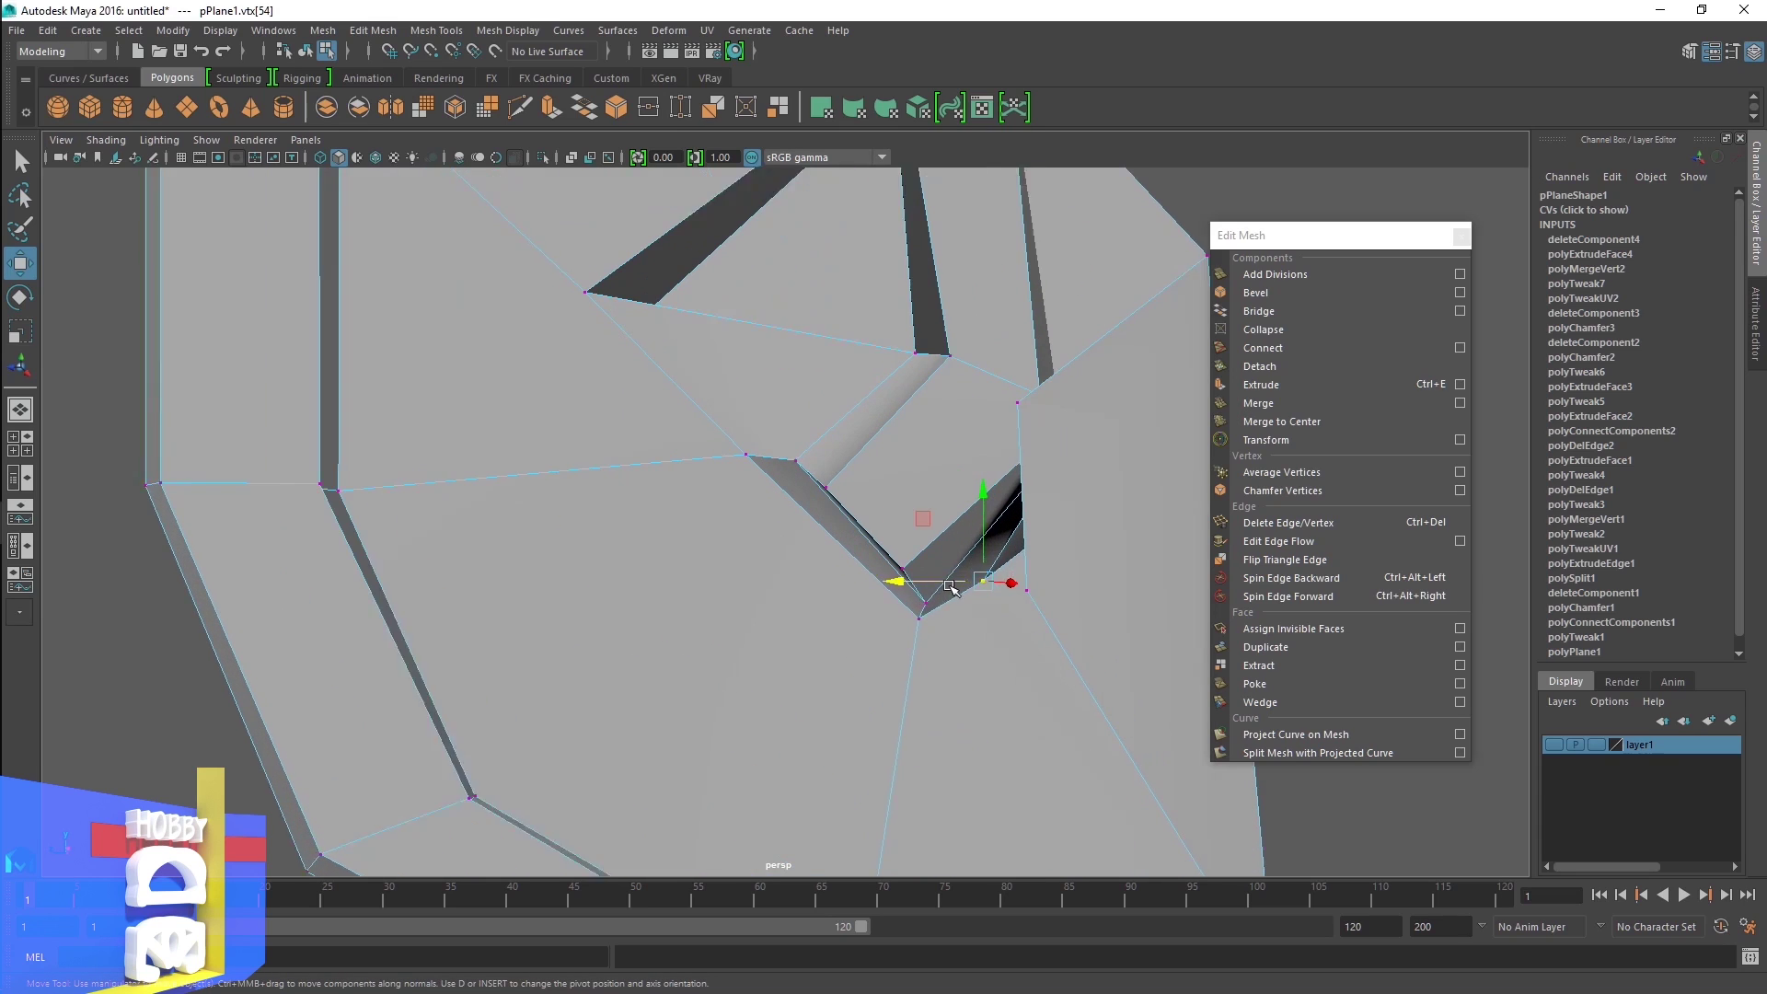
pyautogui.scroll(1, 911, 598)
pyautogui.moveTo(926, 590); pyautogui.dragTo(902, 591)
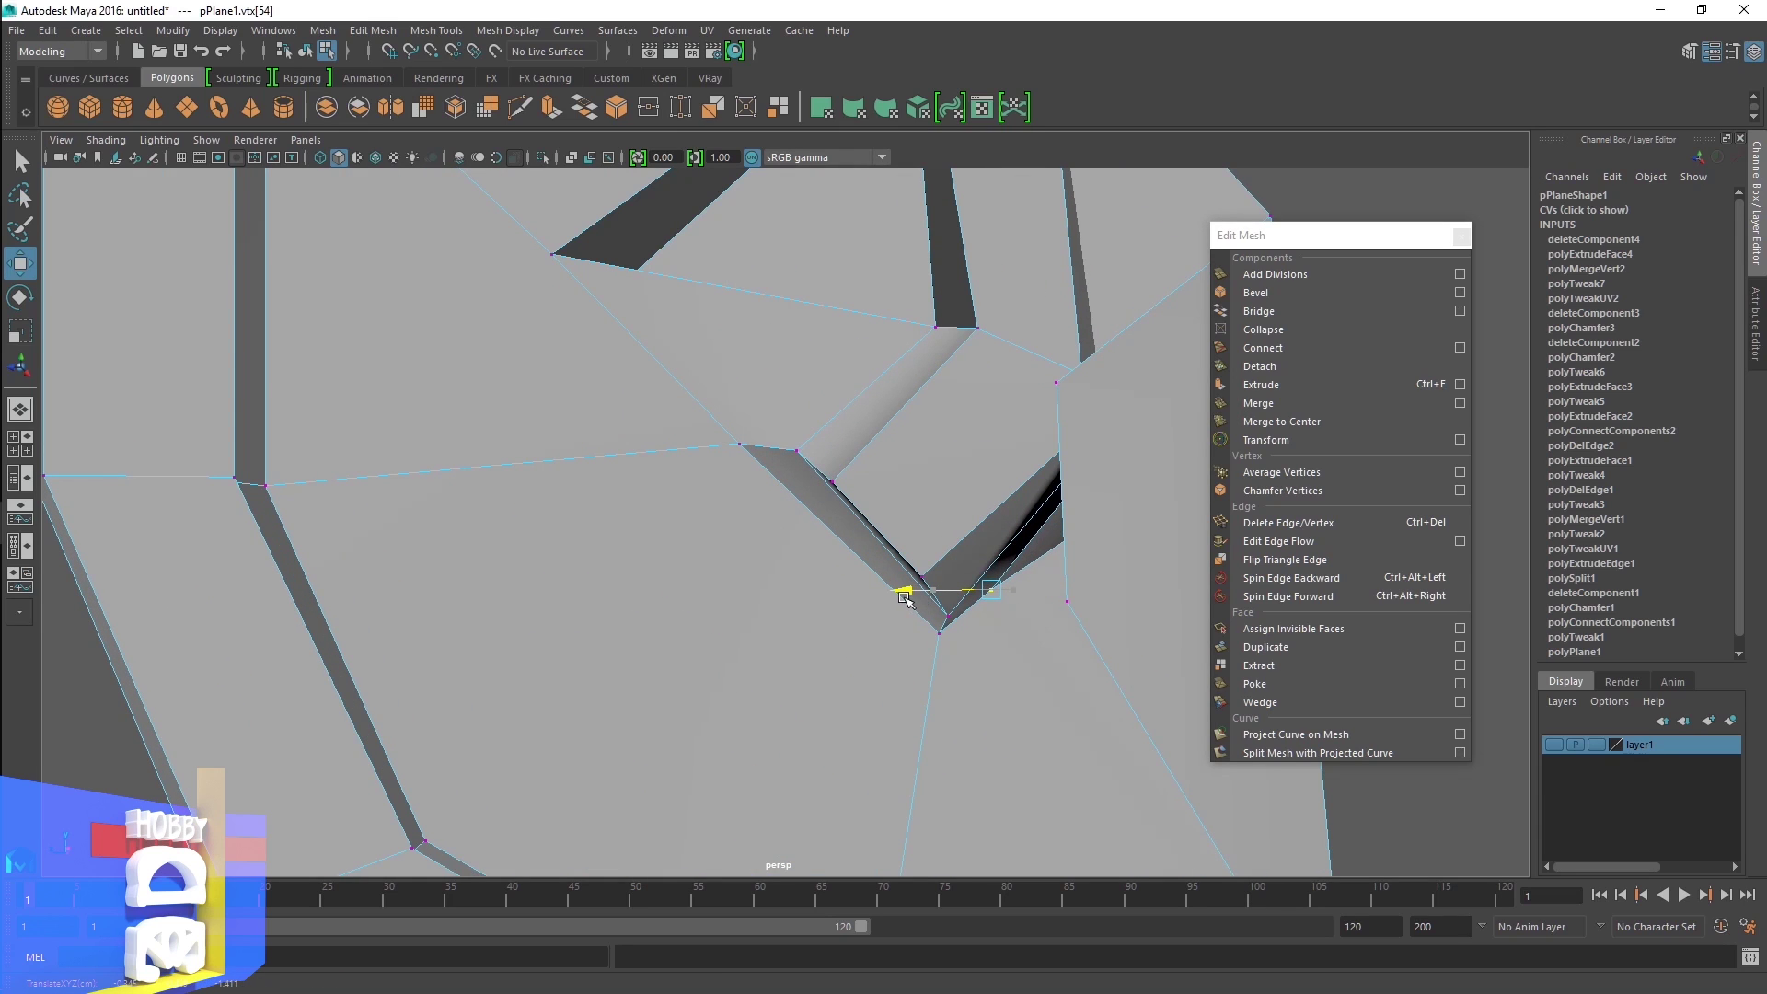
# Move the neighbouring fold vertices down along Y and sideways along X
pyautogui.keyDown('alt'); pyautogui.moveTo(1031, 644); pyautogui.dragTo(1191, 625); pyautogui.keyUp('alt')
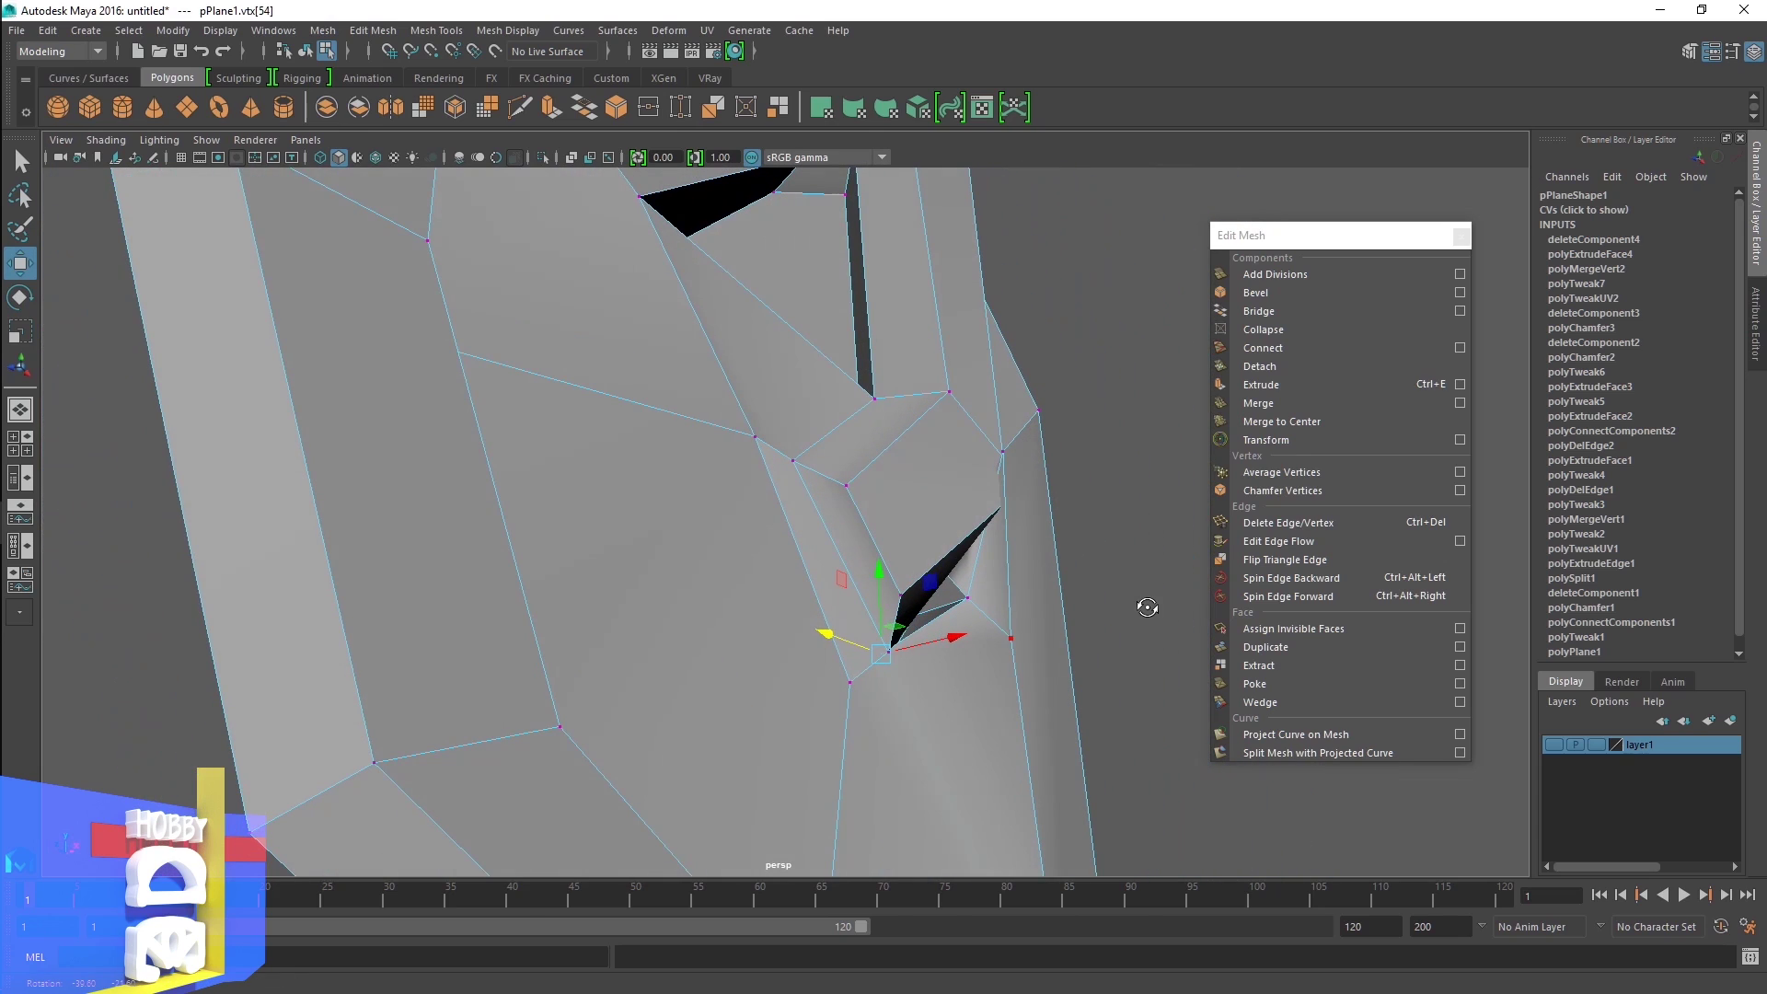
pyautogui.click(969, 605)
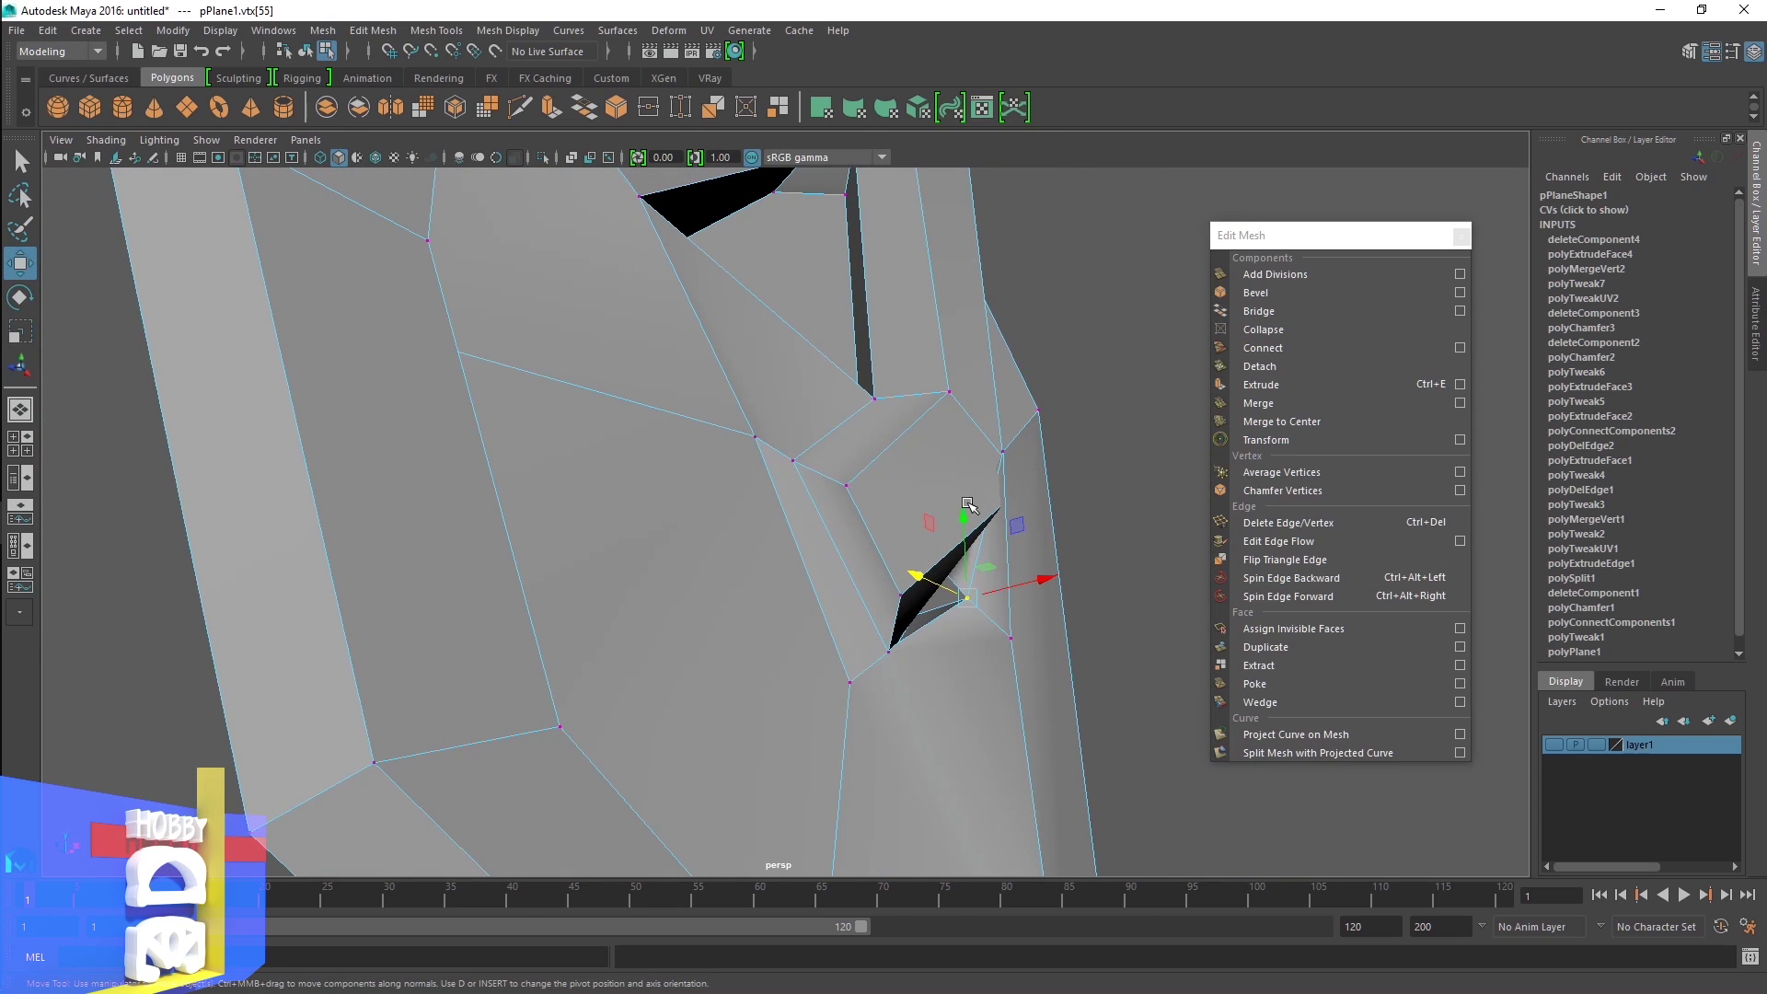
pyautogui.moveTo(968, 505)
pyautogui.mouseDown()
pyautogui.moveTo(1034, 632)
pyautogui.moveTo(978, 659)
pyautogui.mouseUp()
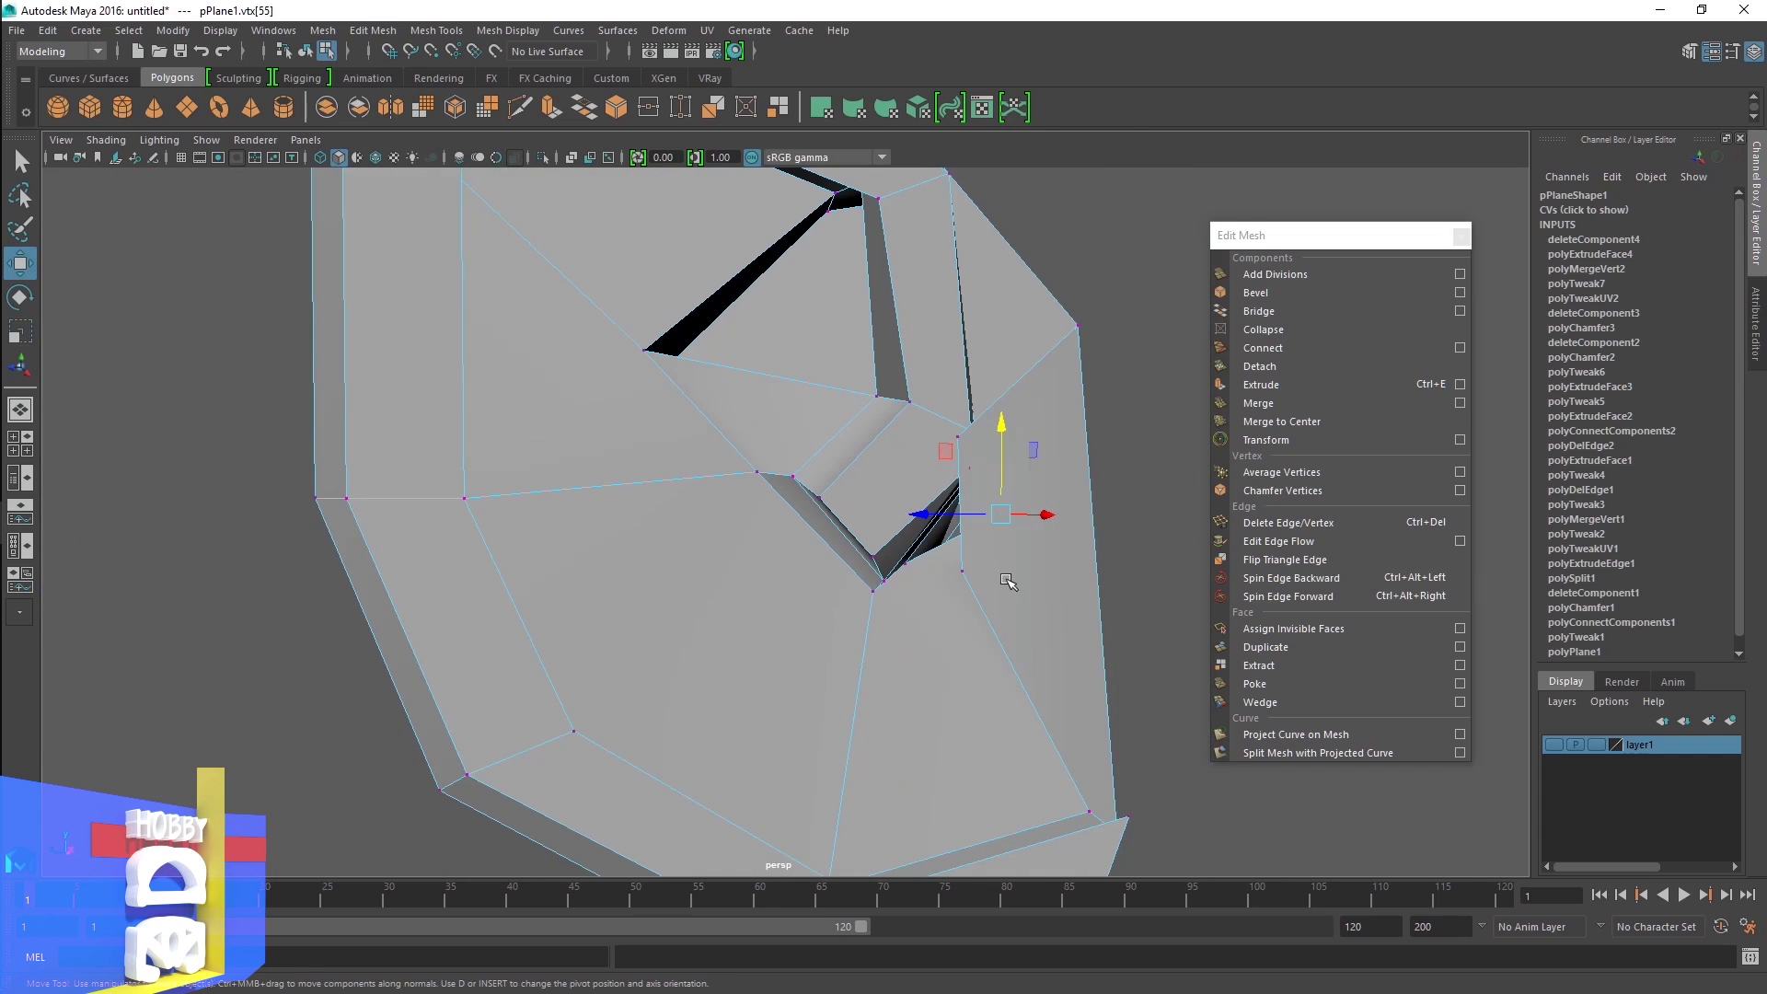
pyautogui.click(981, 448)
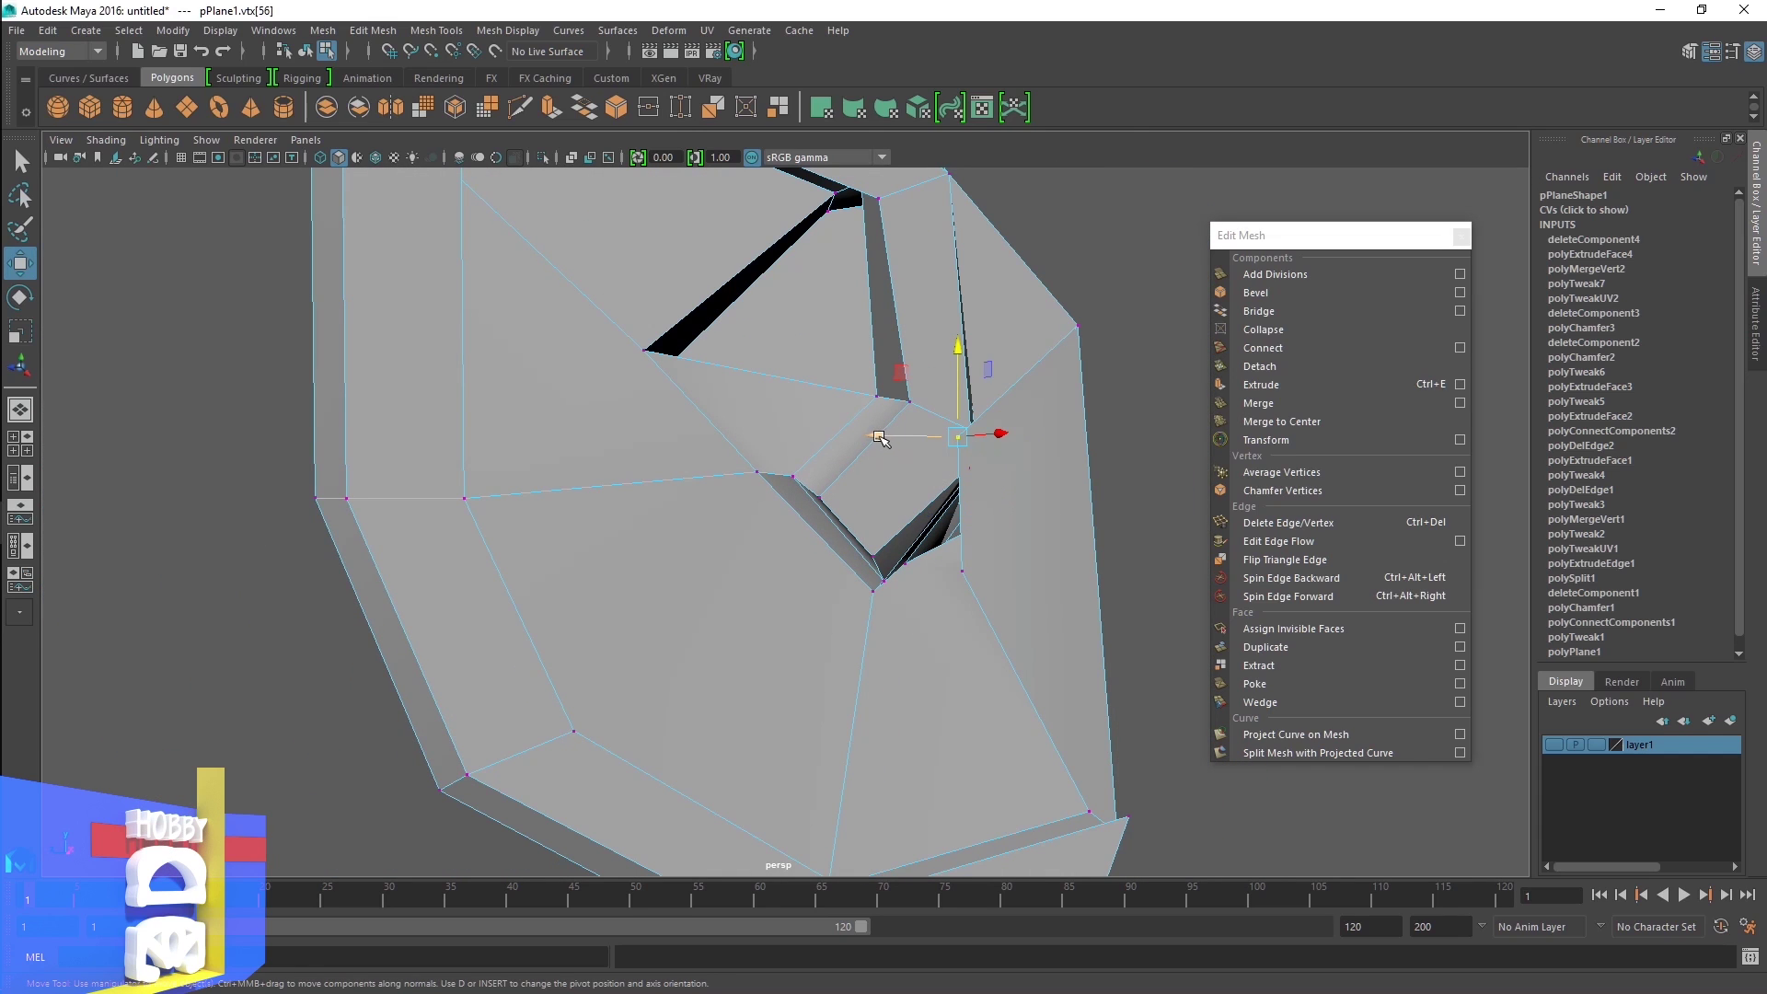
pyautogui.moveTo(885, 441); pyautogui.dragTo(1040, 630)
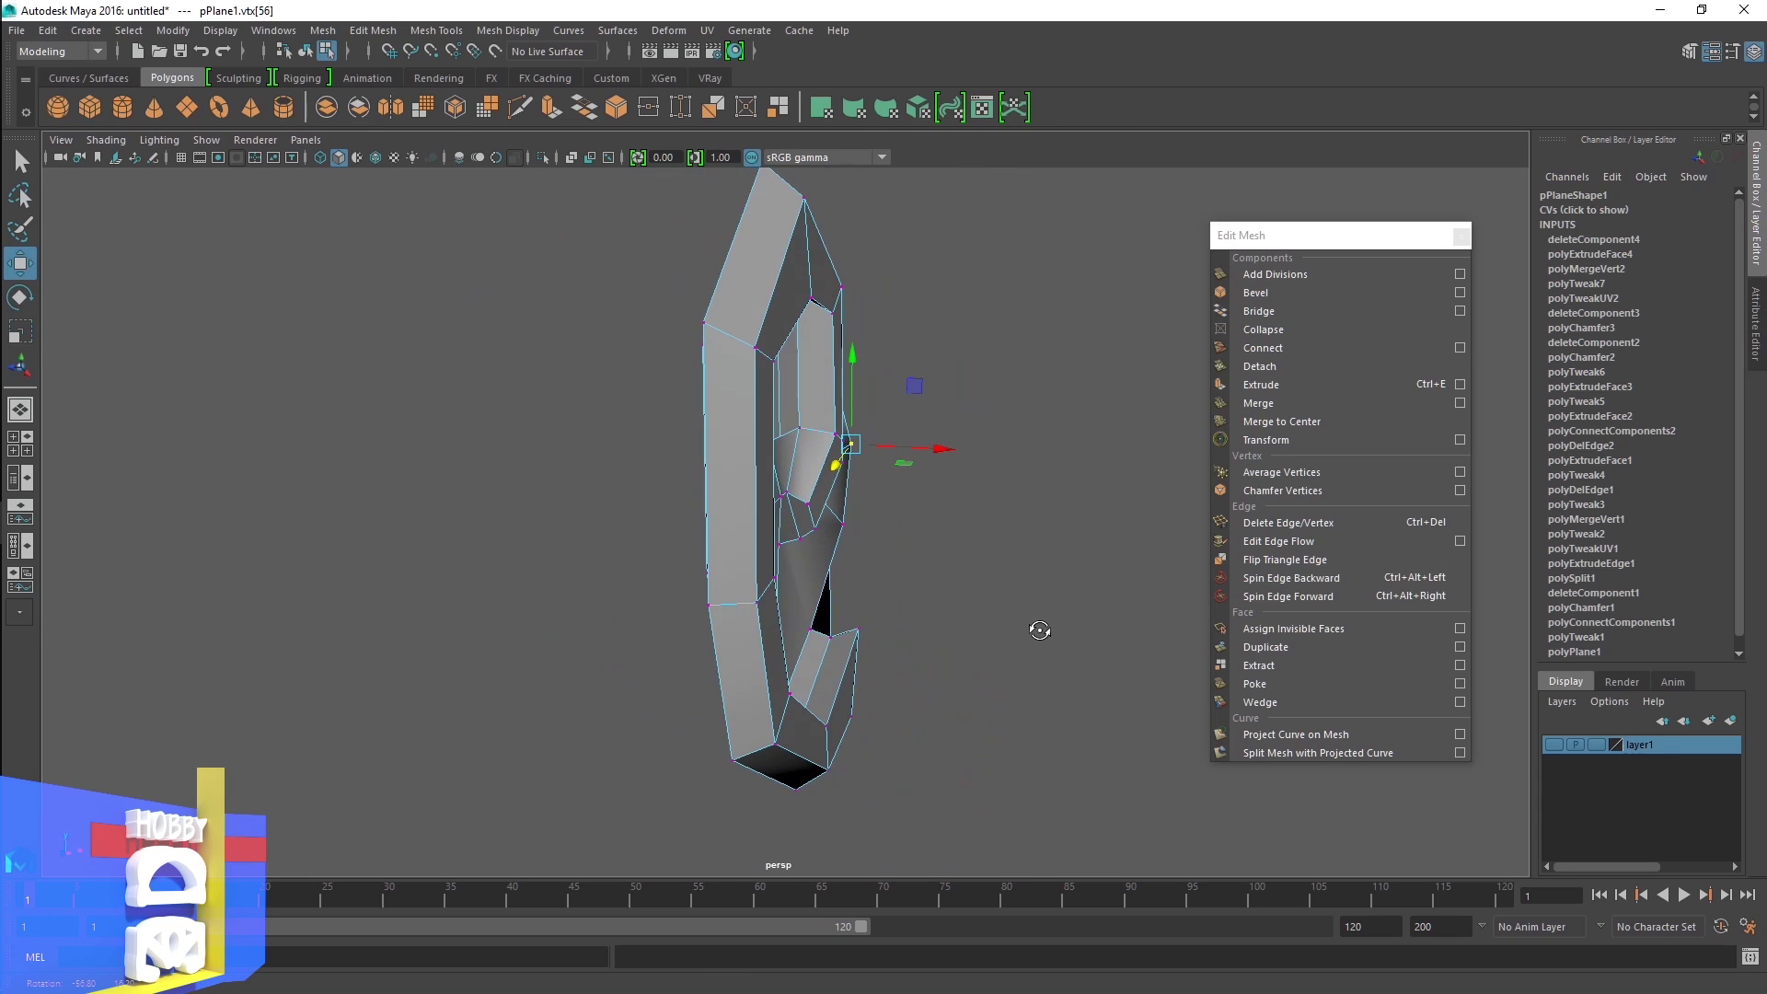
pyautogui.moveTo(942, 449); pyautogui.dragTo(775, 571)
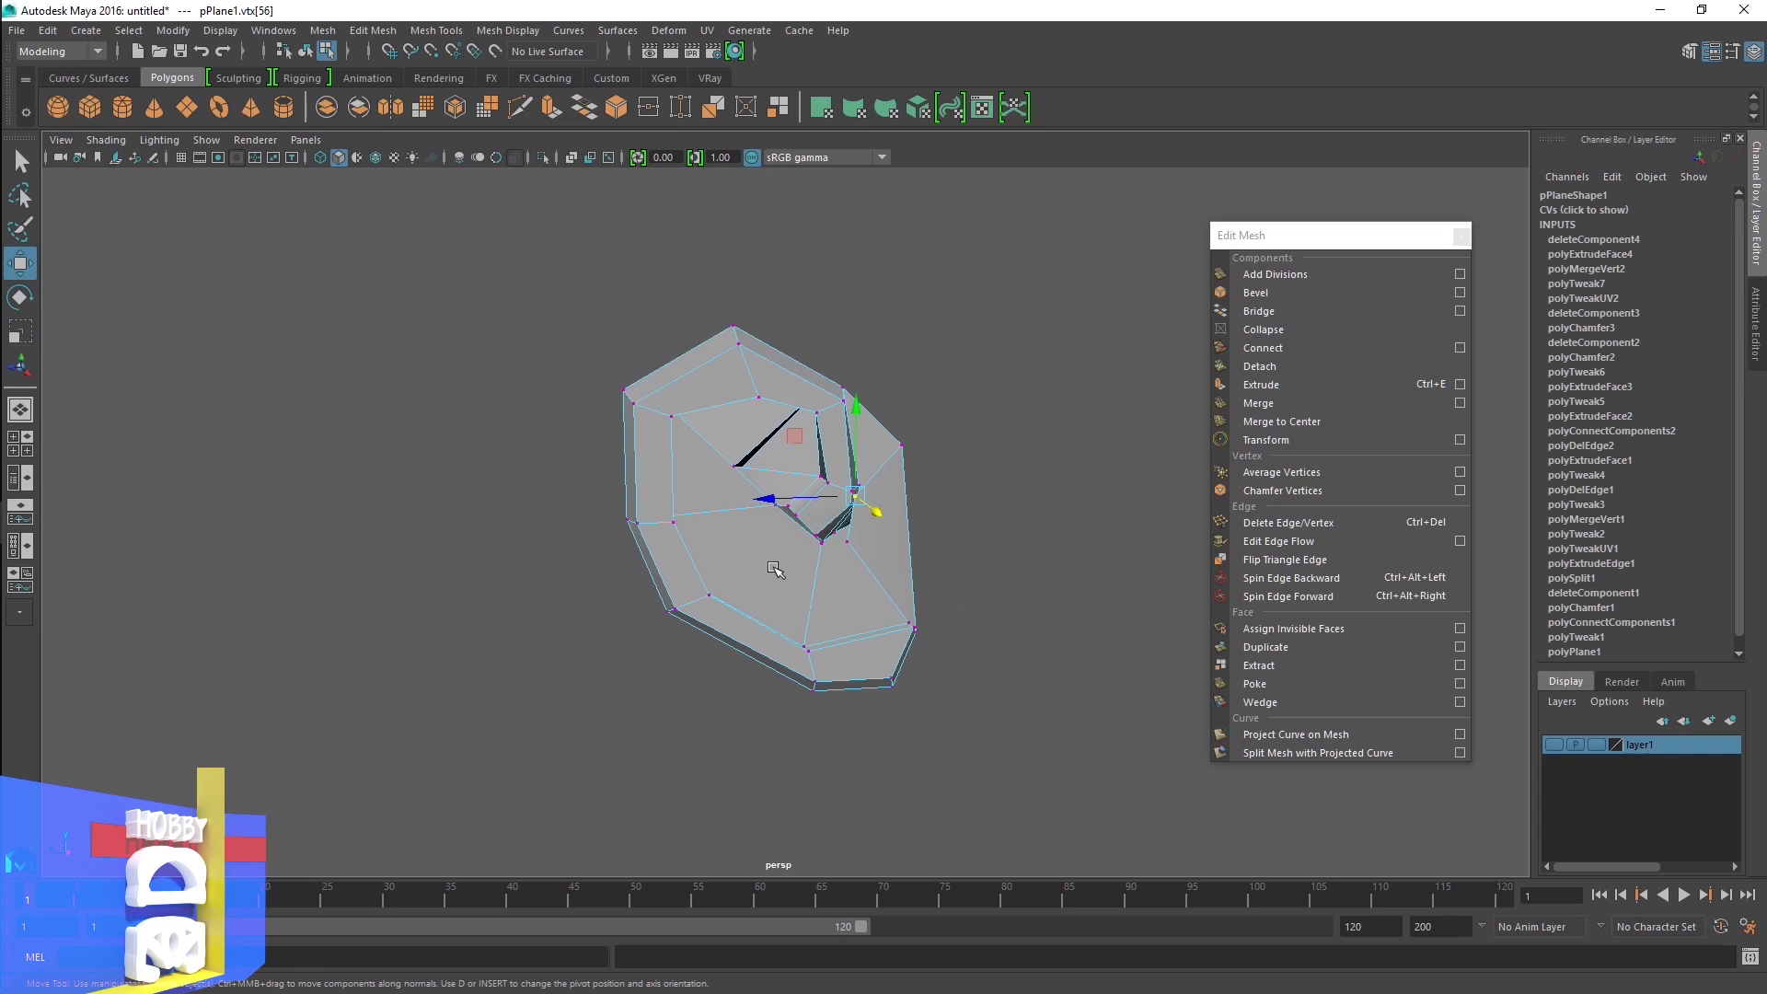
# Clear the vertex selection, return to object mode and review the smoothed ear
pyautogui.press('3')
pyautogui.scroll(2, 773, 570)
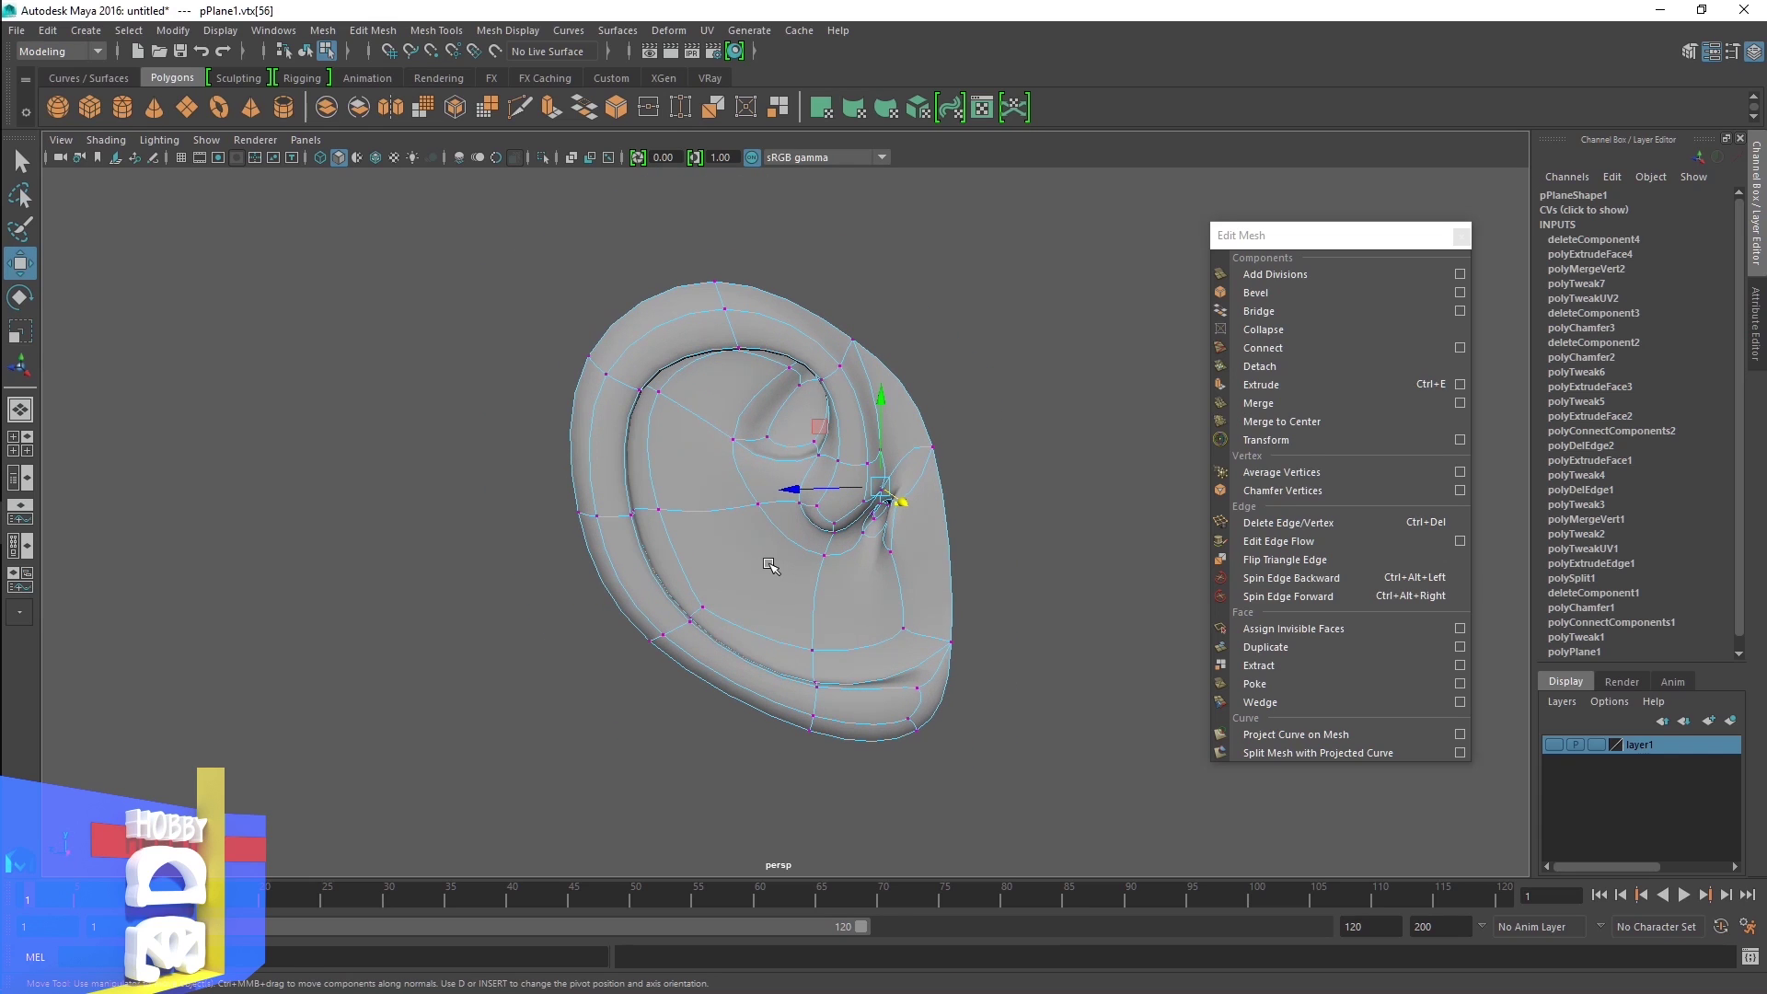
pyautogui.click(815, 610)
pyautogui.click(994, 609)
pyautogui.moveTo(776, 463); pyautogui.dragTo(817, 423, button='right')
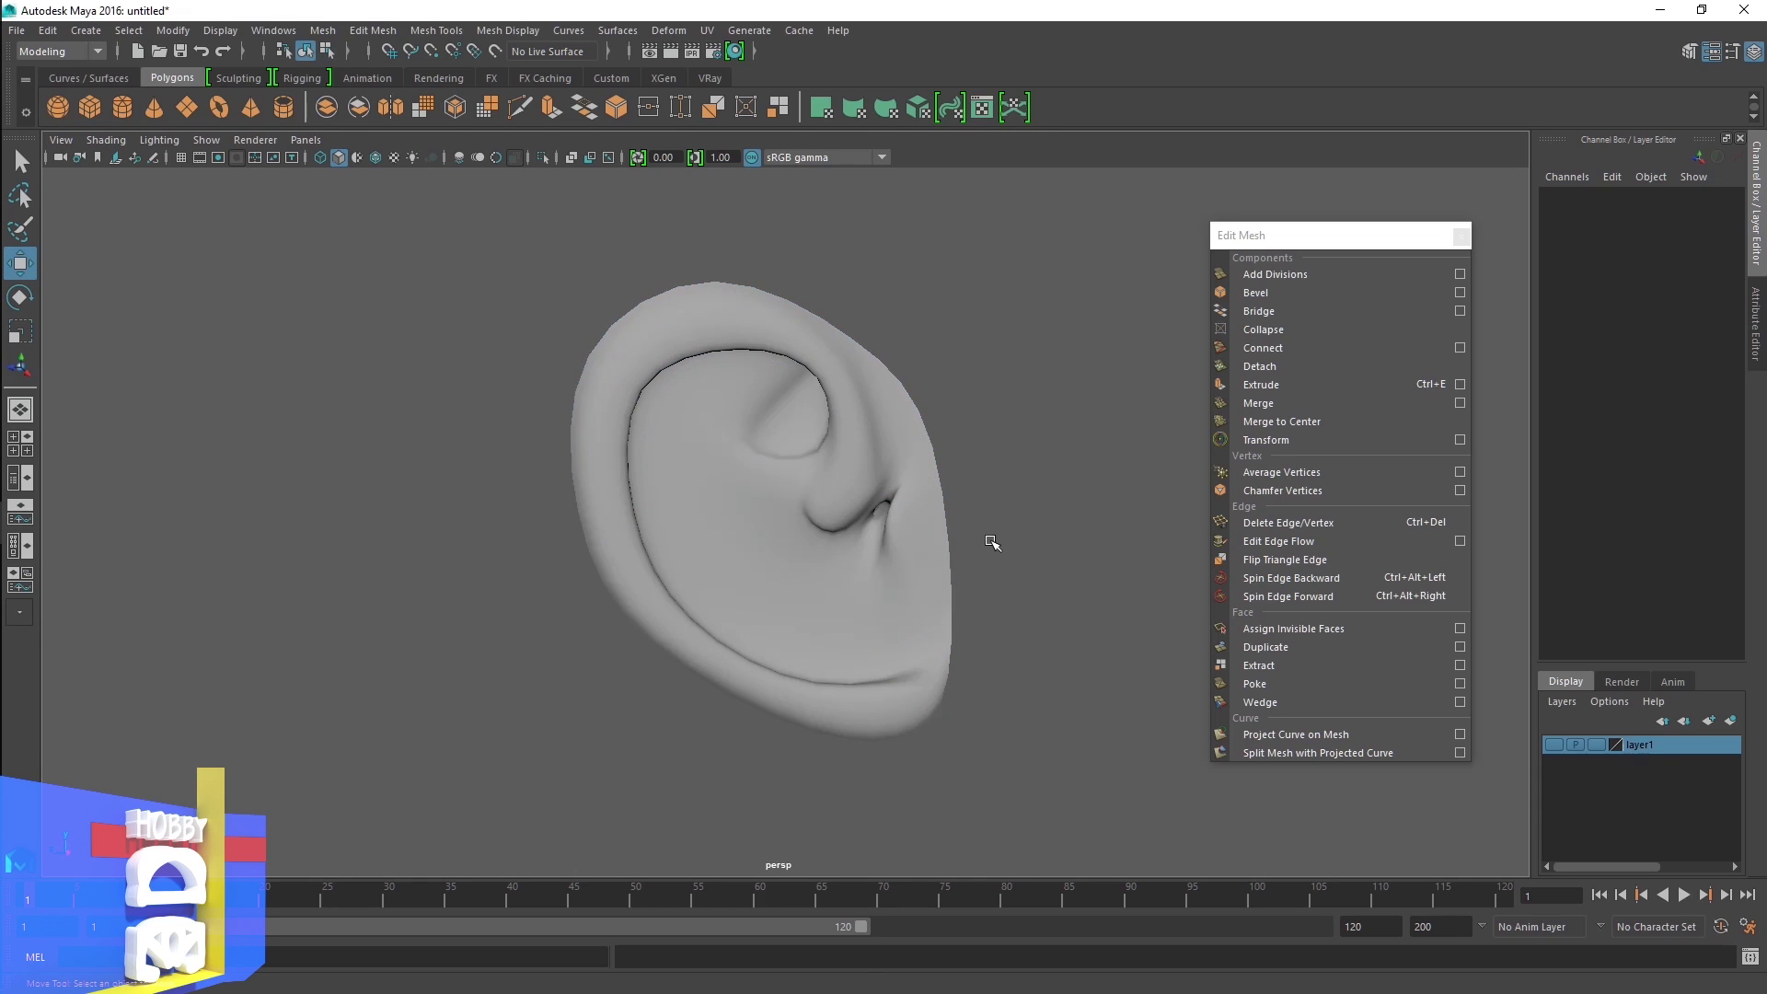
pyautogui.moveTo(986, 543)
pyautogui.keyDown('alt'); pyautogui.mouseDown()
pyautogui.moveTo(920, 533)
pyautogui.moveTo(991, 526)
pyautogui.moveTo(955, 528)
pyautogui.mouseUp(); pyautogui.keyUp('alt')
pyautogui.click(915, 455)
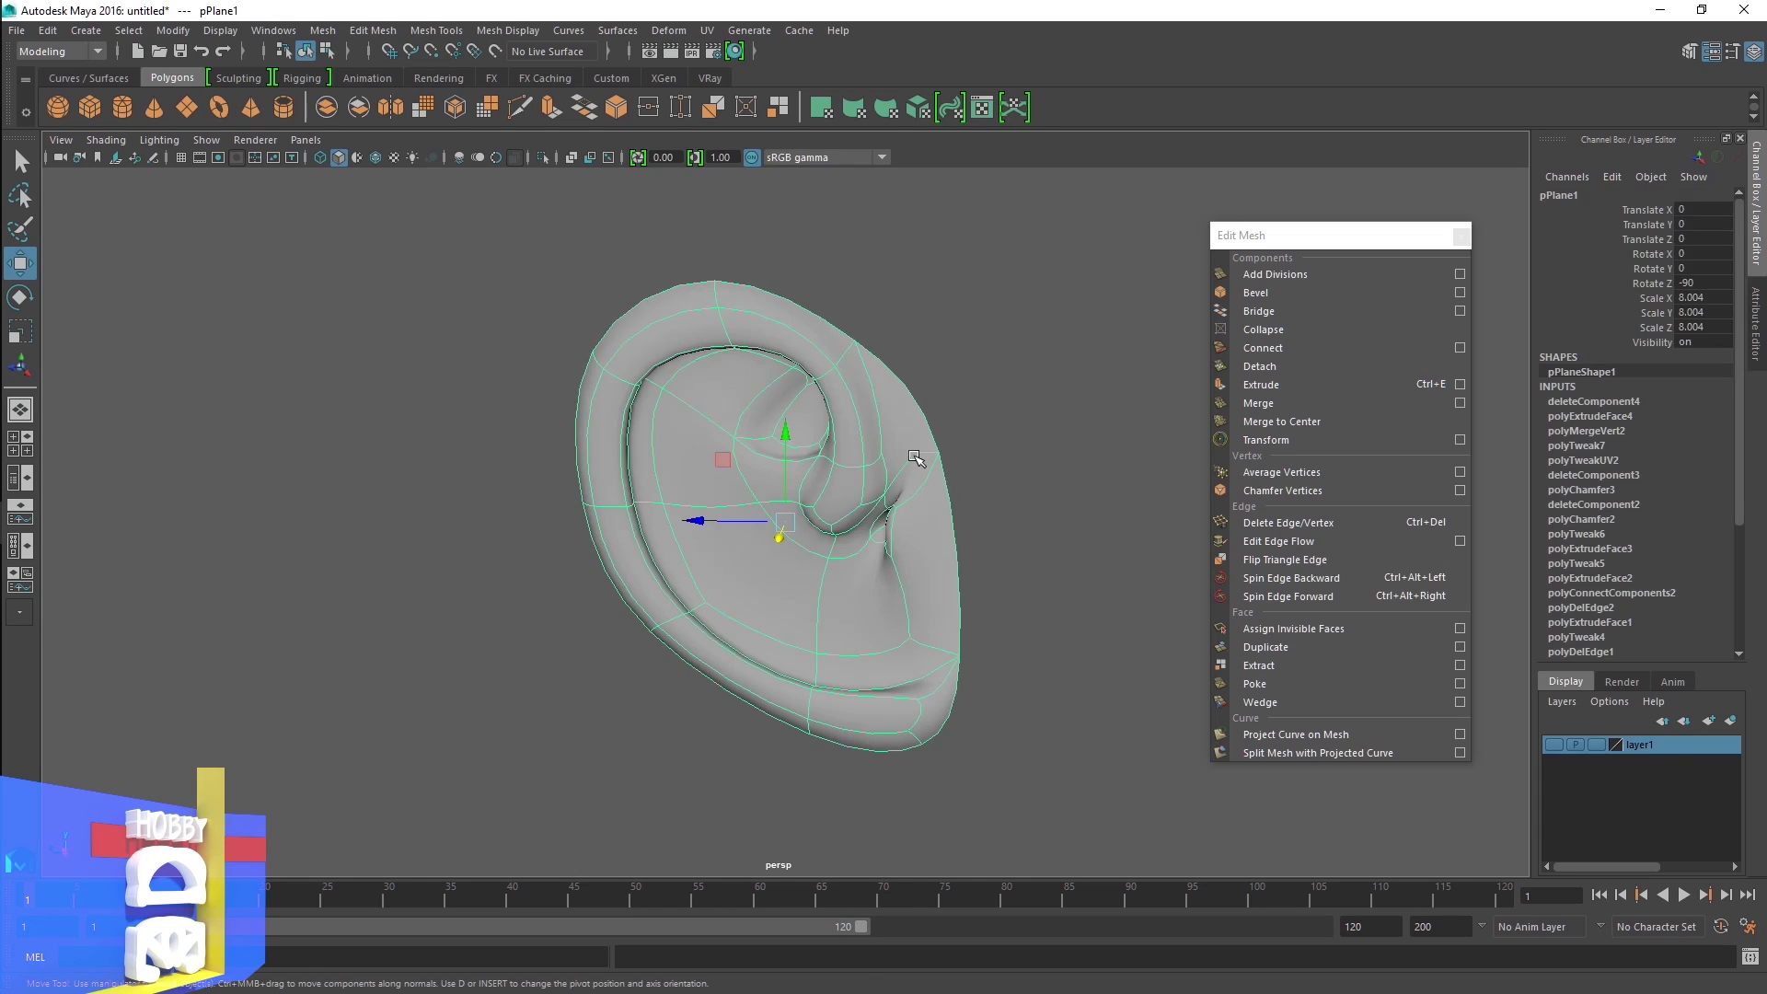
pyautogui.scroll(2, 915, 456)
pyautogui.moveTo(920, 420); pyautogui.dragTo(872, 396, button='right')
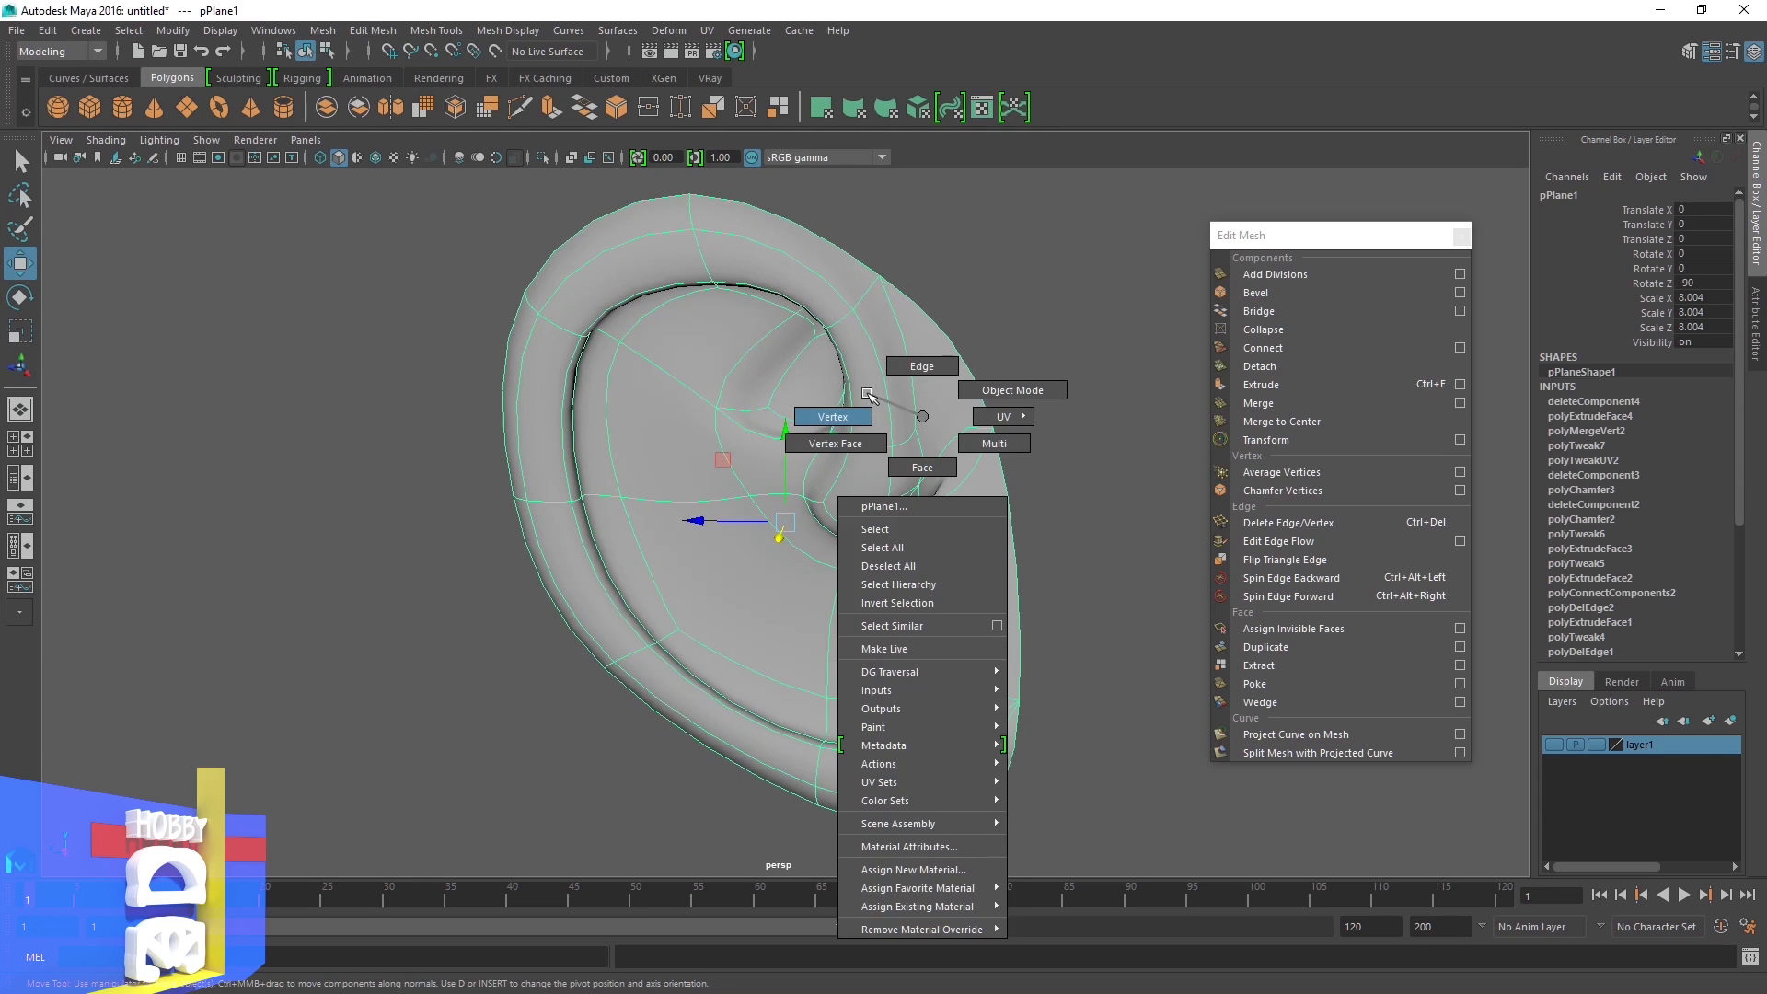
pyautogui.click(924, 471)
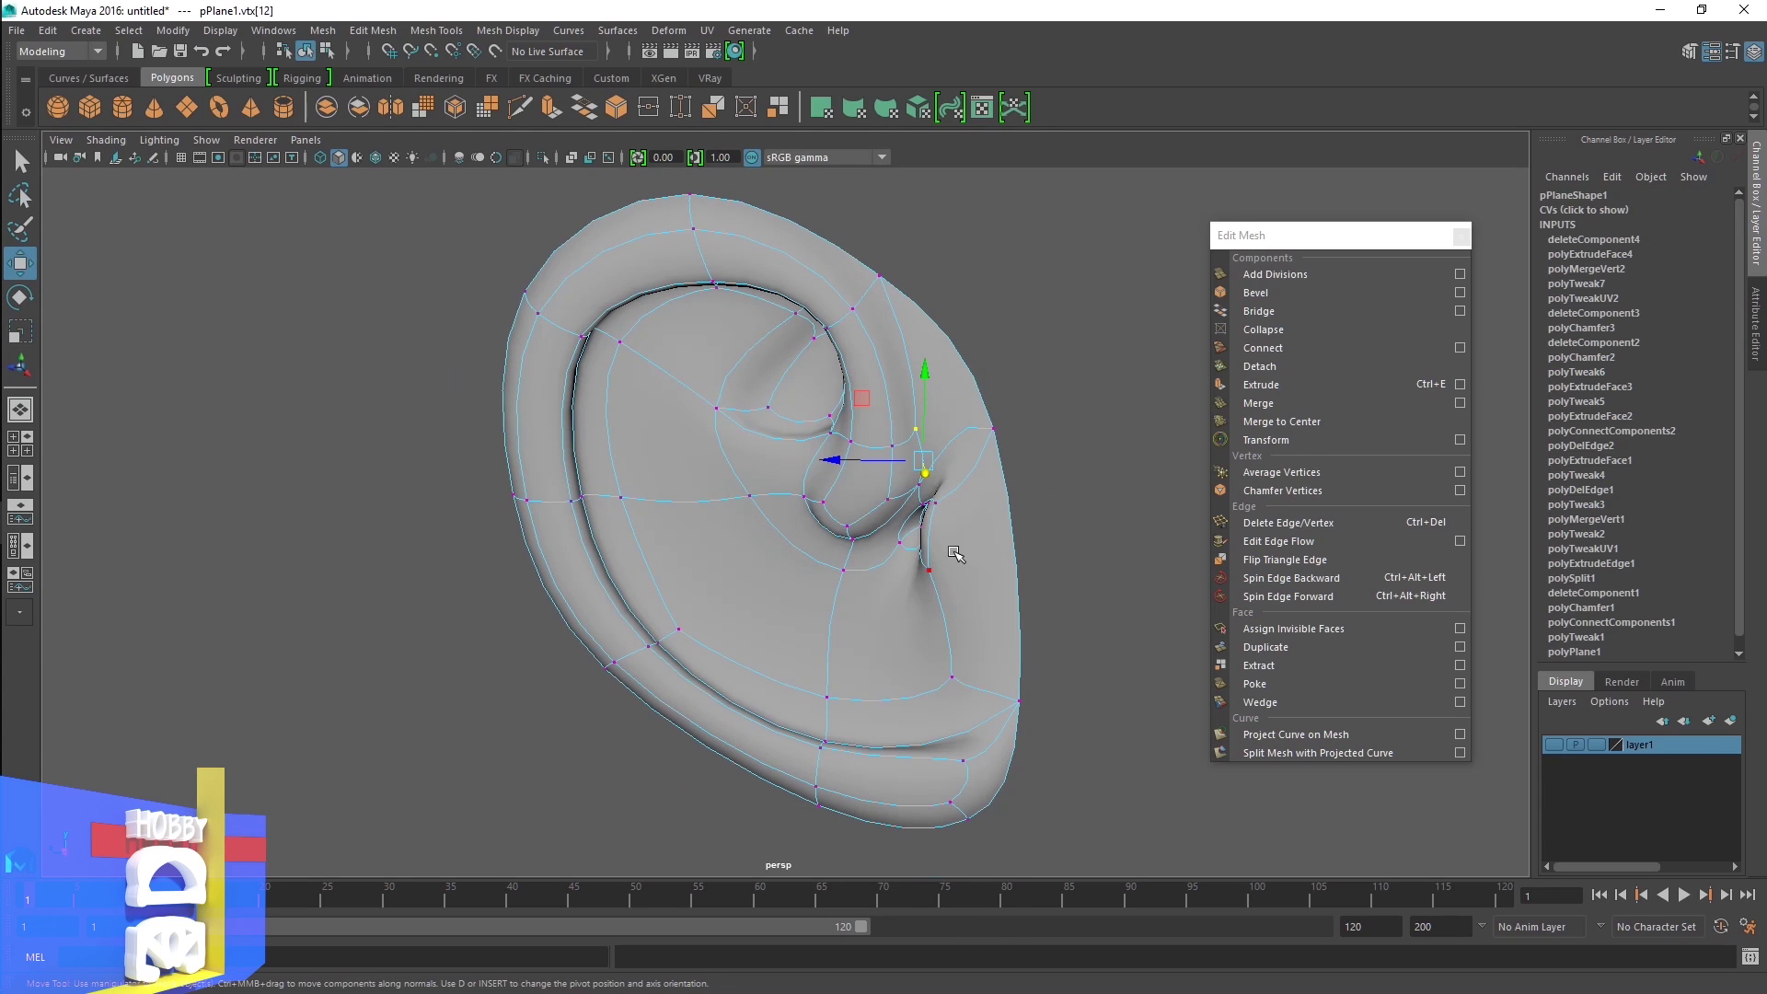
pyautogui.scroll(1, 954, 553)
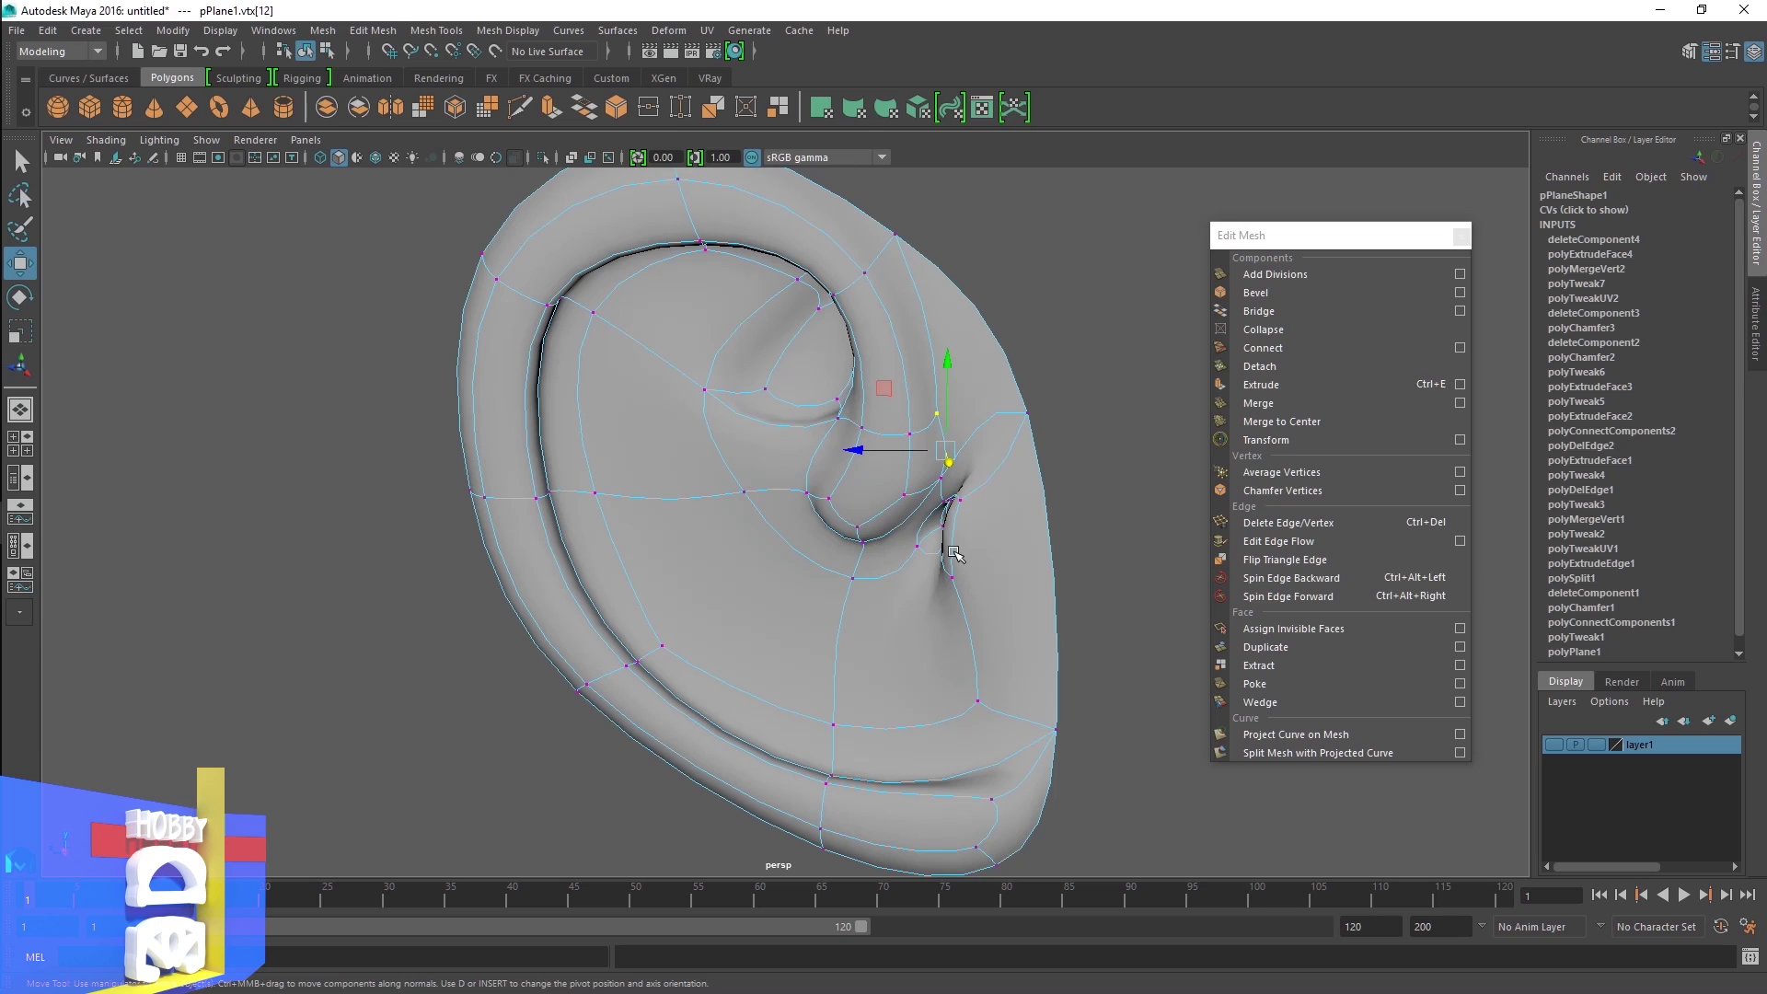
pyautogui.press('1')
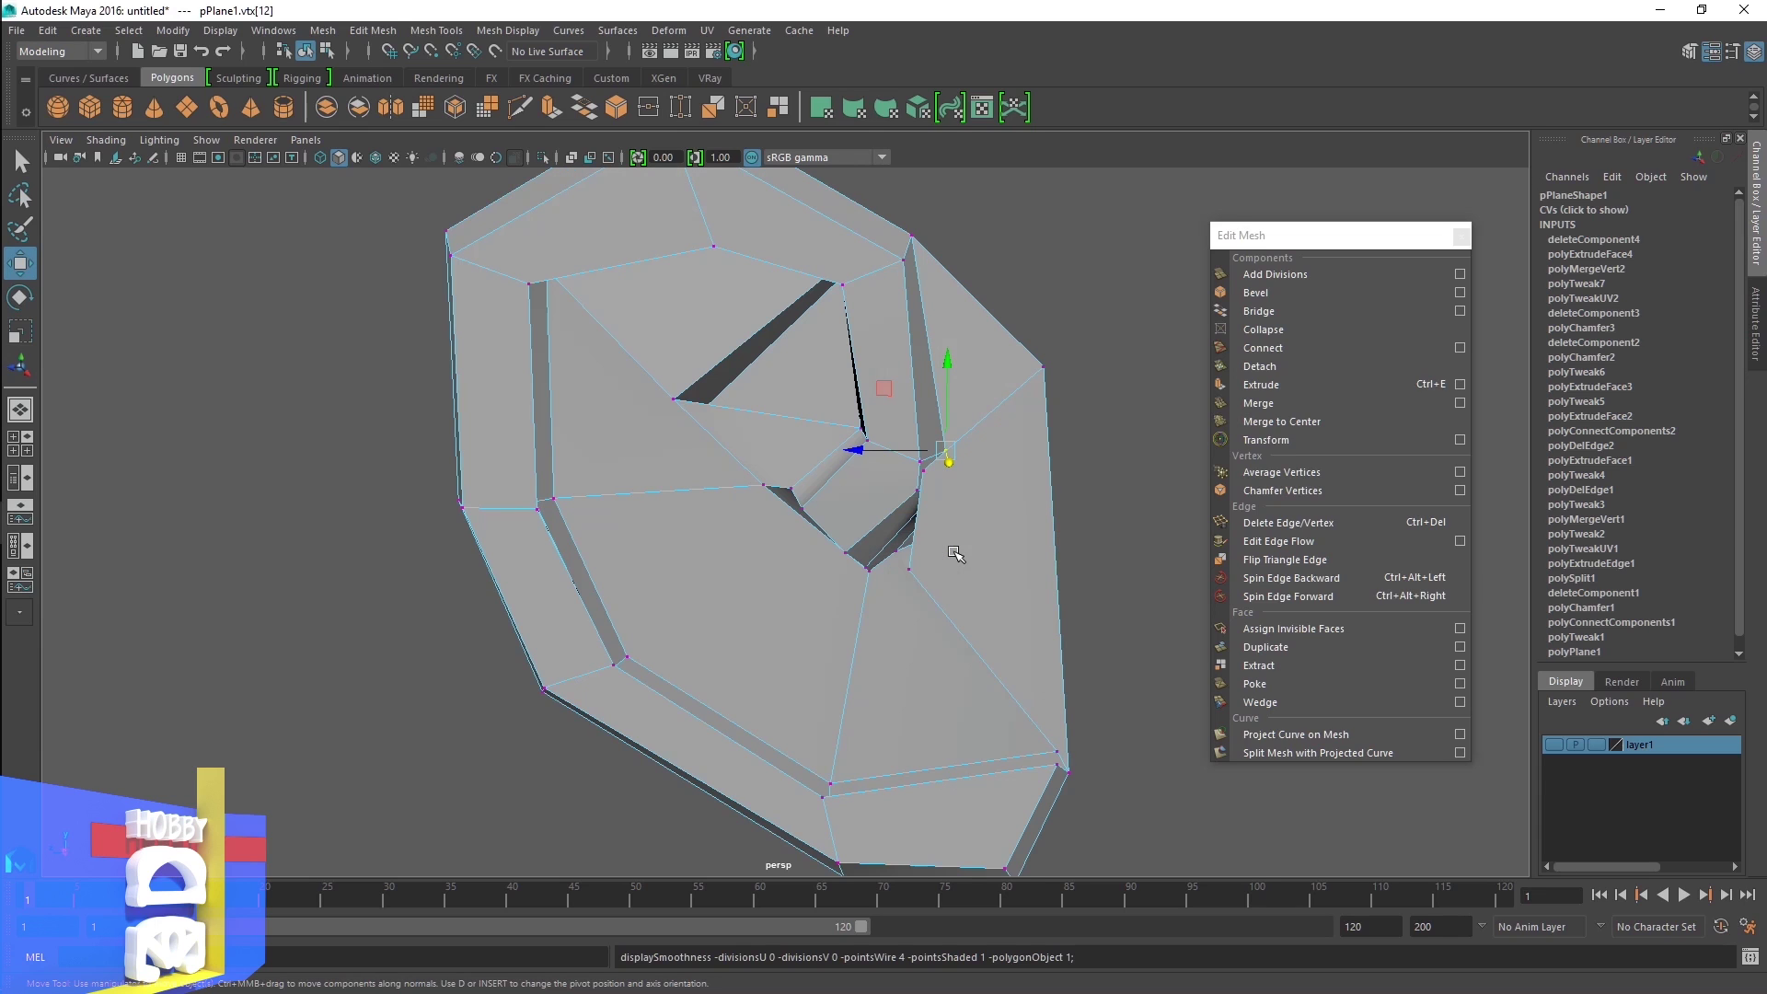
pyautogui.moveTo(955, 553)
pyautogui.keyDown('alt'); pyautogui.mouseDown()
pyautogui.moveTo(884, 455)
pyautogui.moveTo(976, 520)
pyautogui.moveTo(991, 456)
pyautogui.mouseUp(); pyautogui.keyUp('alt')
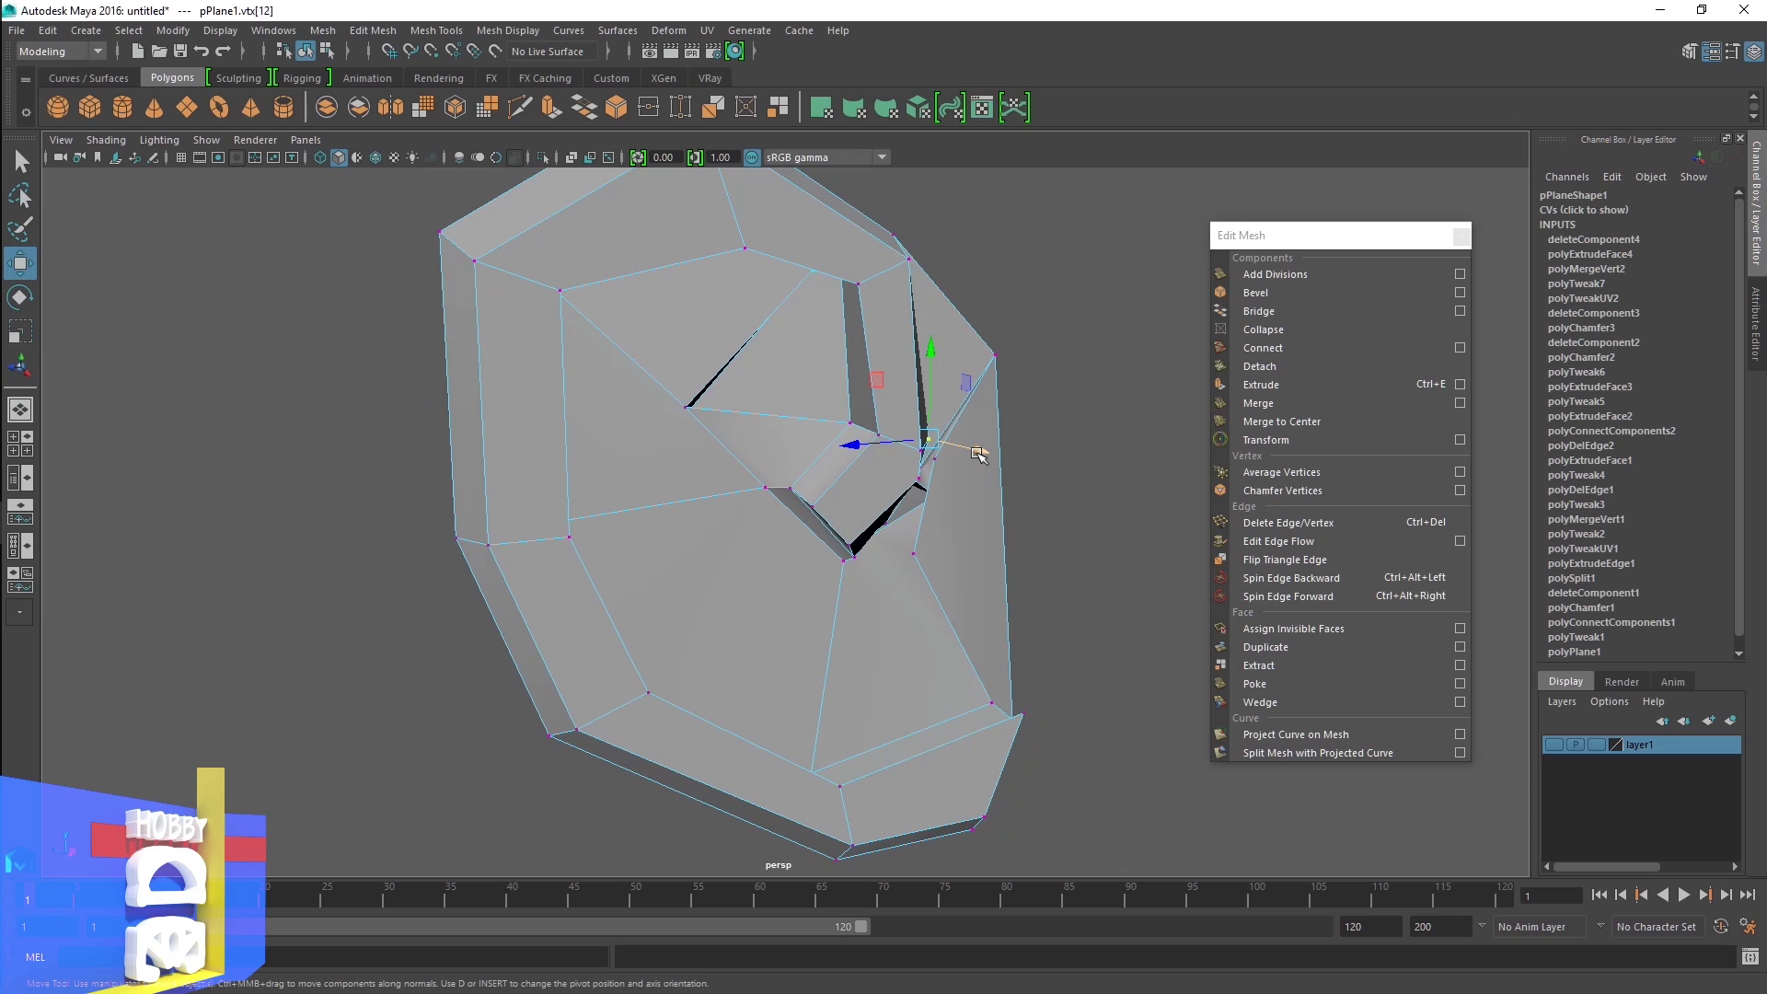
pyautogui.keyDown('alt'); pyautogui.moveTo(978, 454); pyautogui.dragTo(925, 472); pyautogui.keyUp('alt')
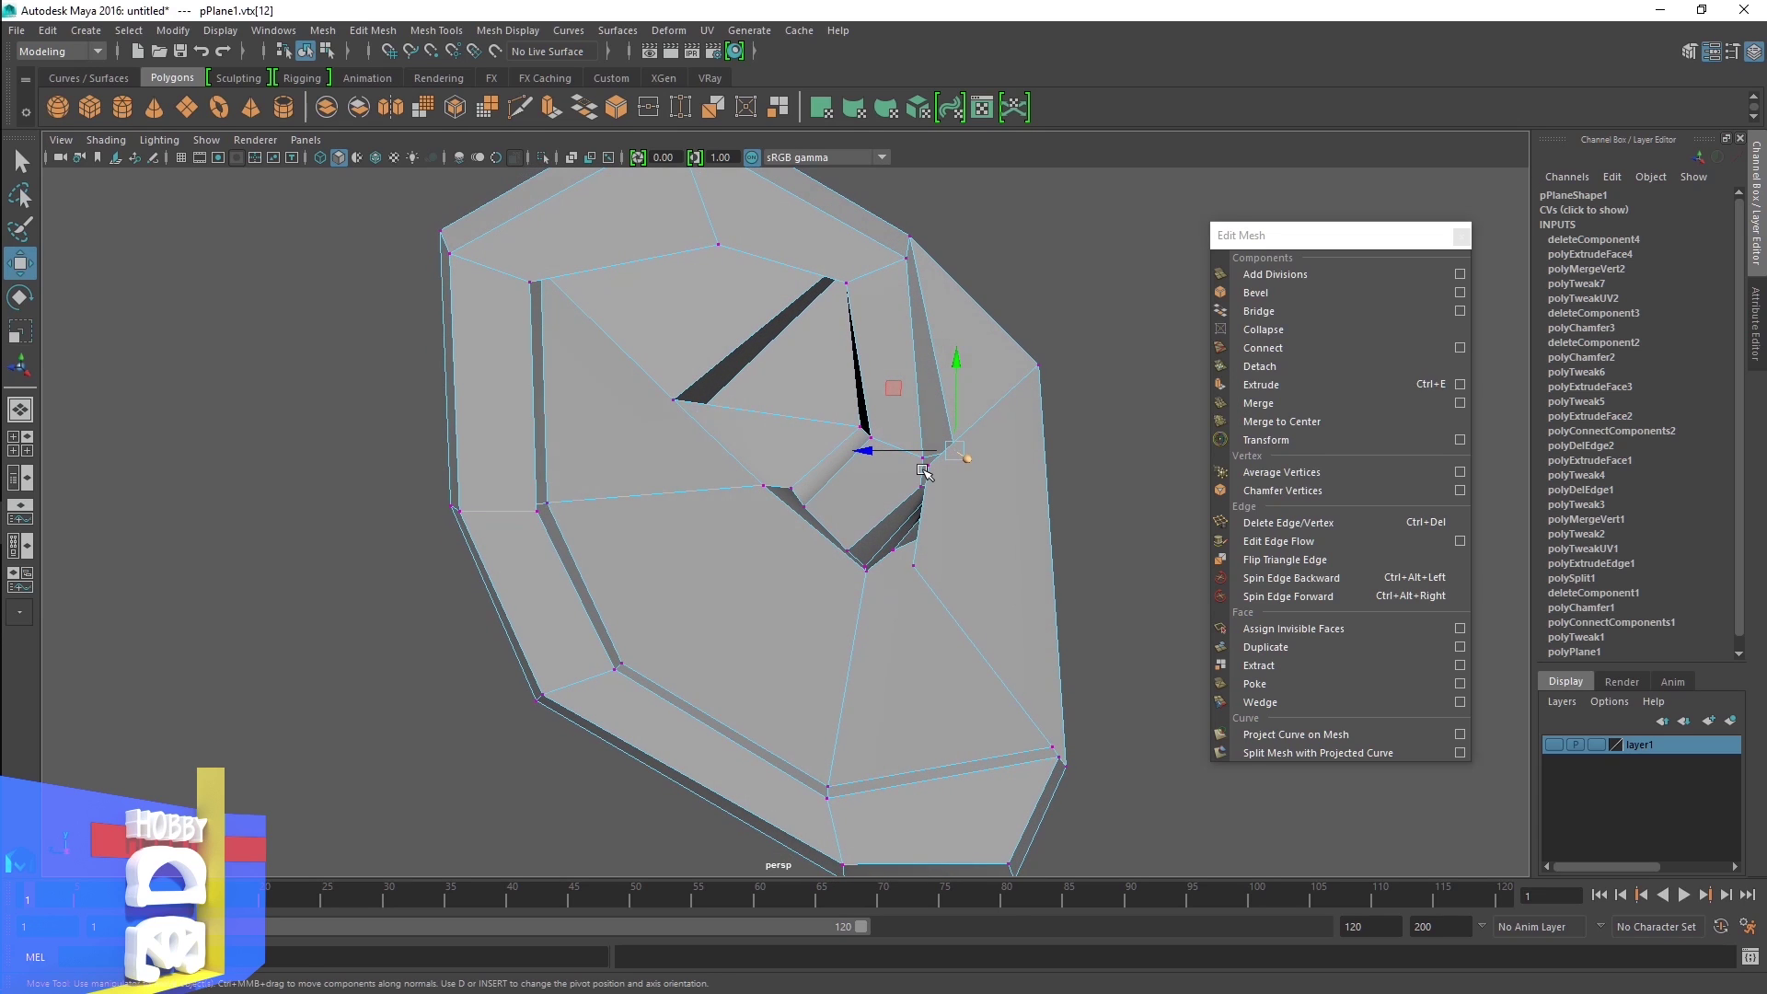
pyautogui.press('3')
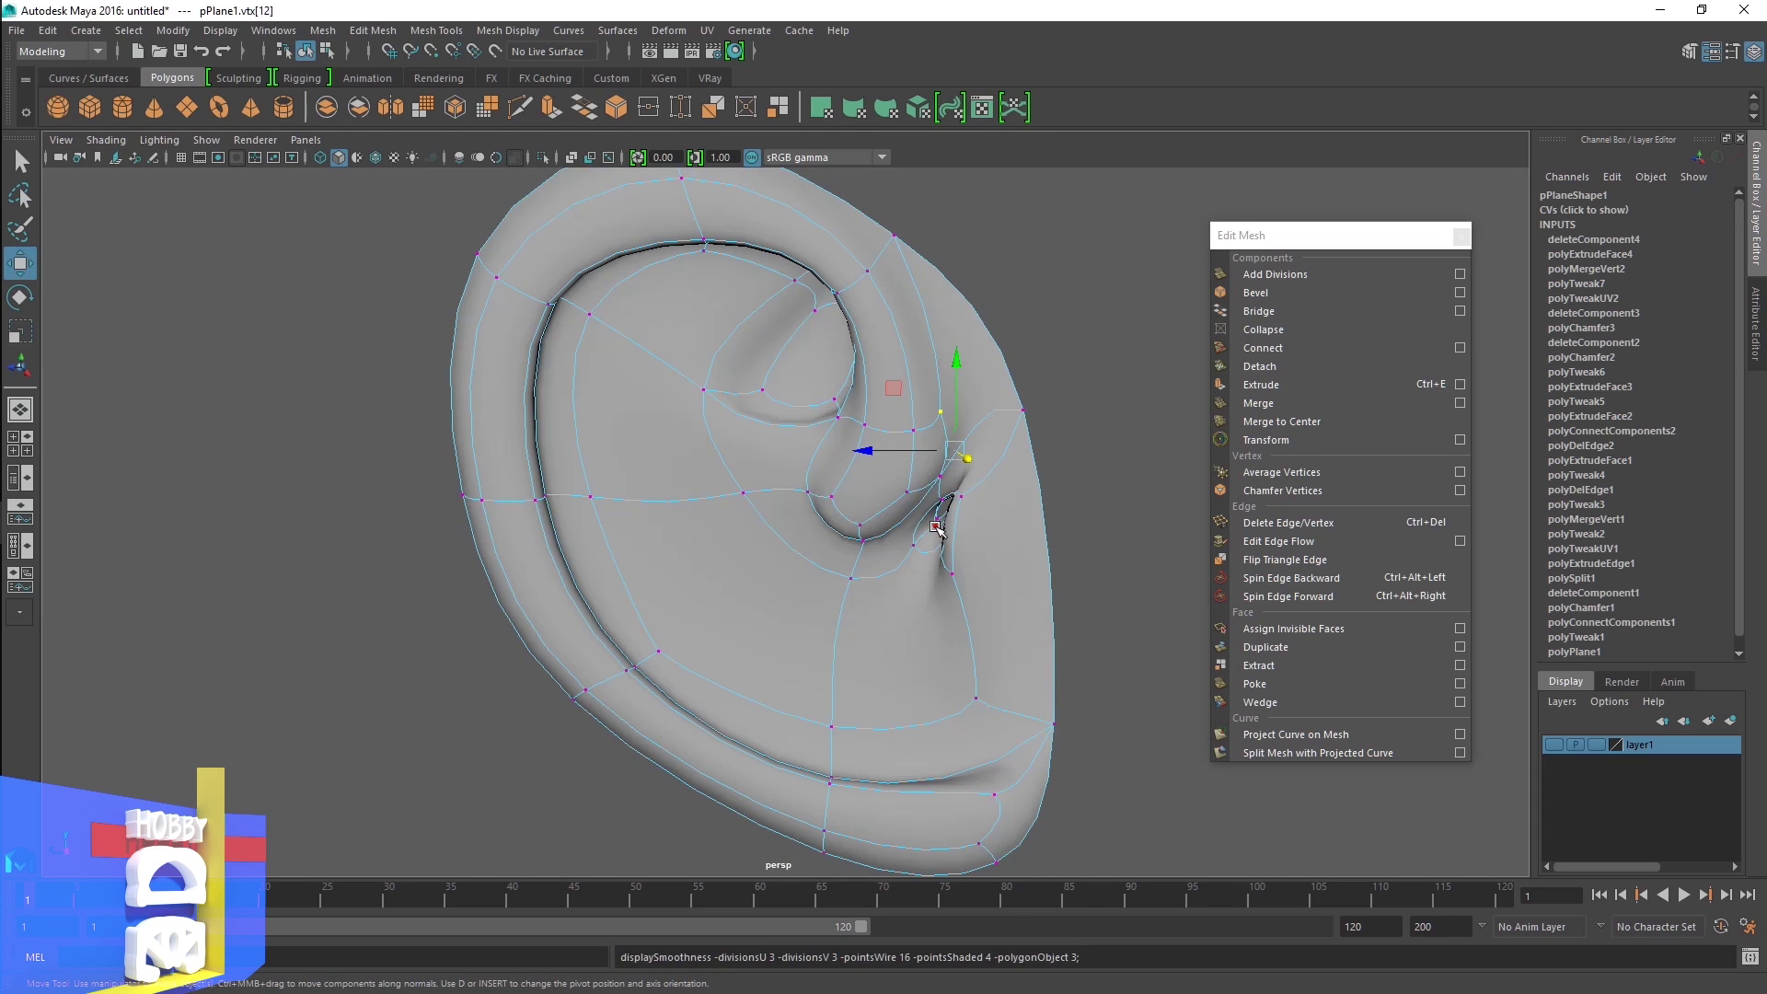
pyautogui.scroll(-3, 937, 527)
pyautogui.click(1099, 440)
pyautogui.moveTo(905, 547); pyautogui.dragTo(957, 410, button='right')
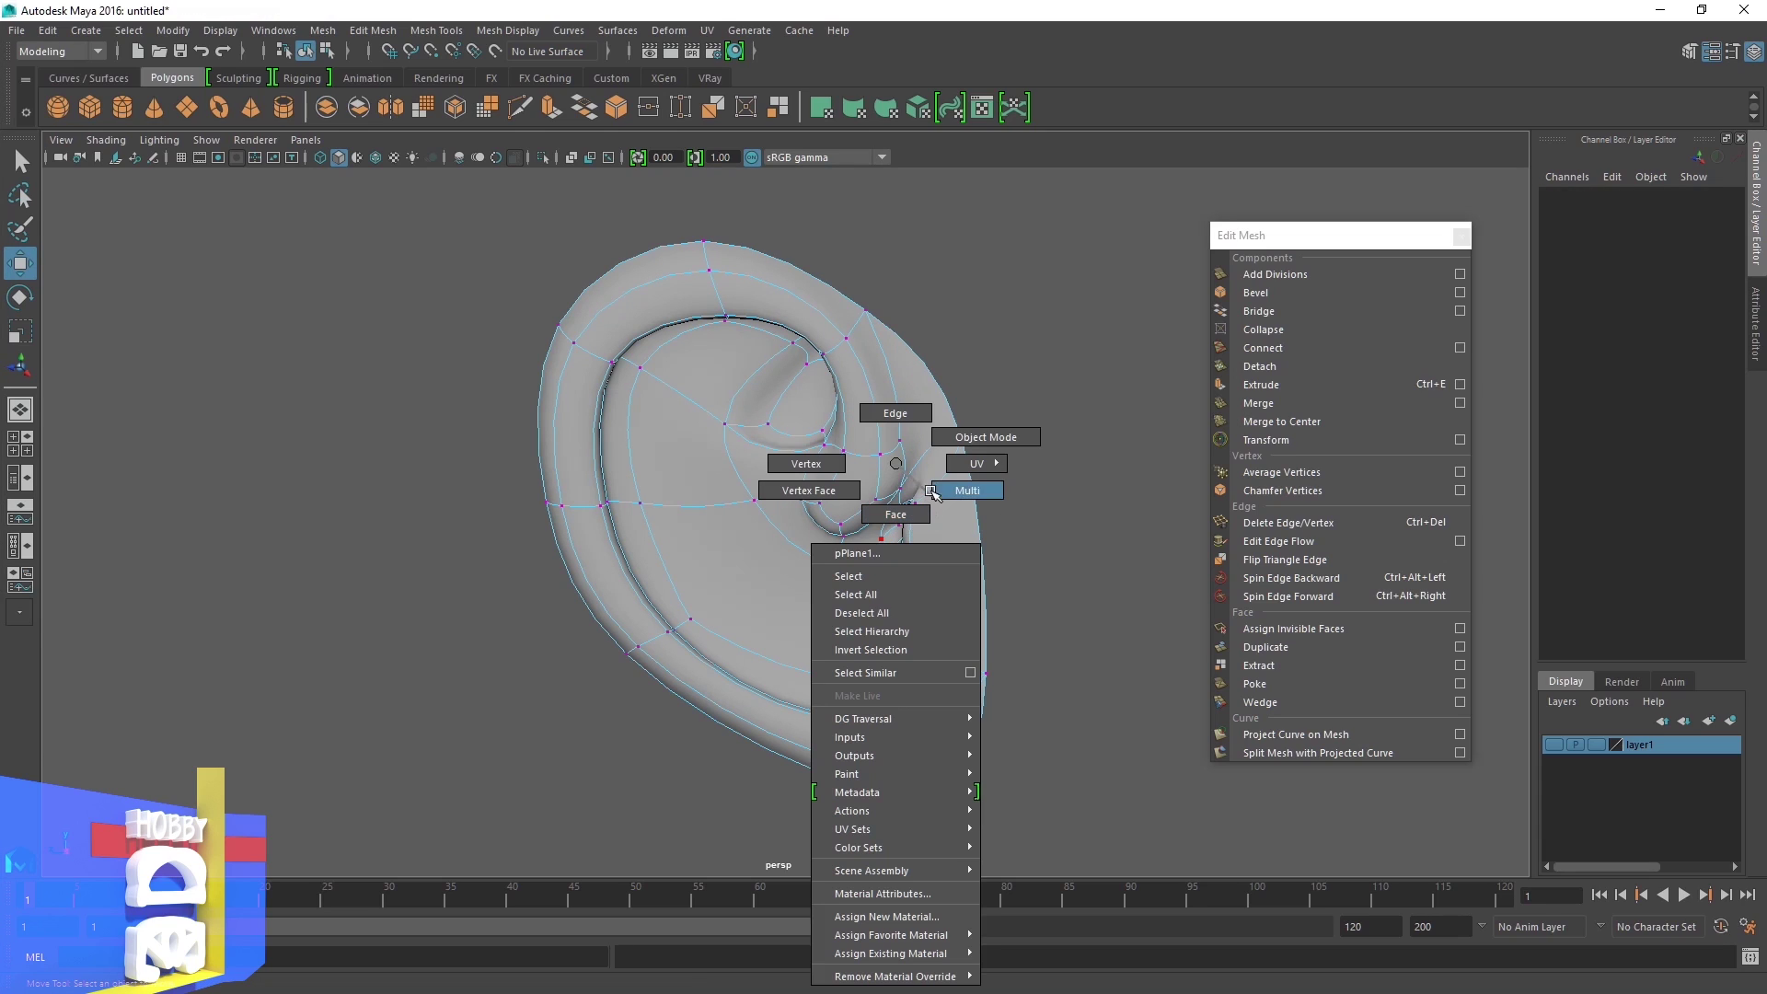
pyautogui.scroll(-3, 959, 542)
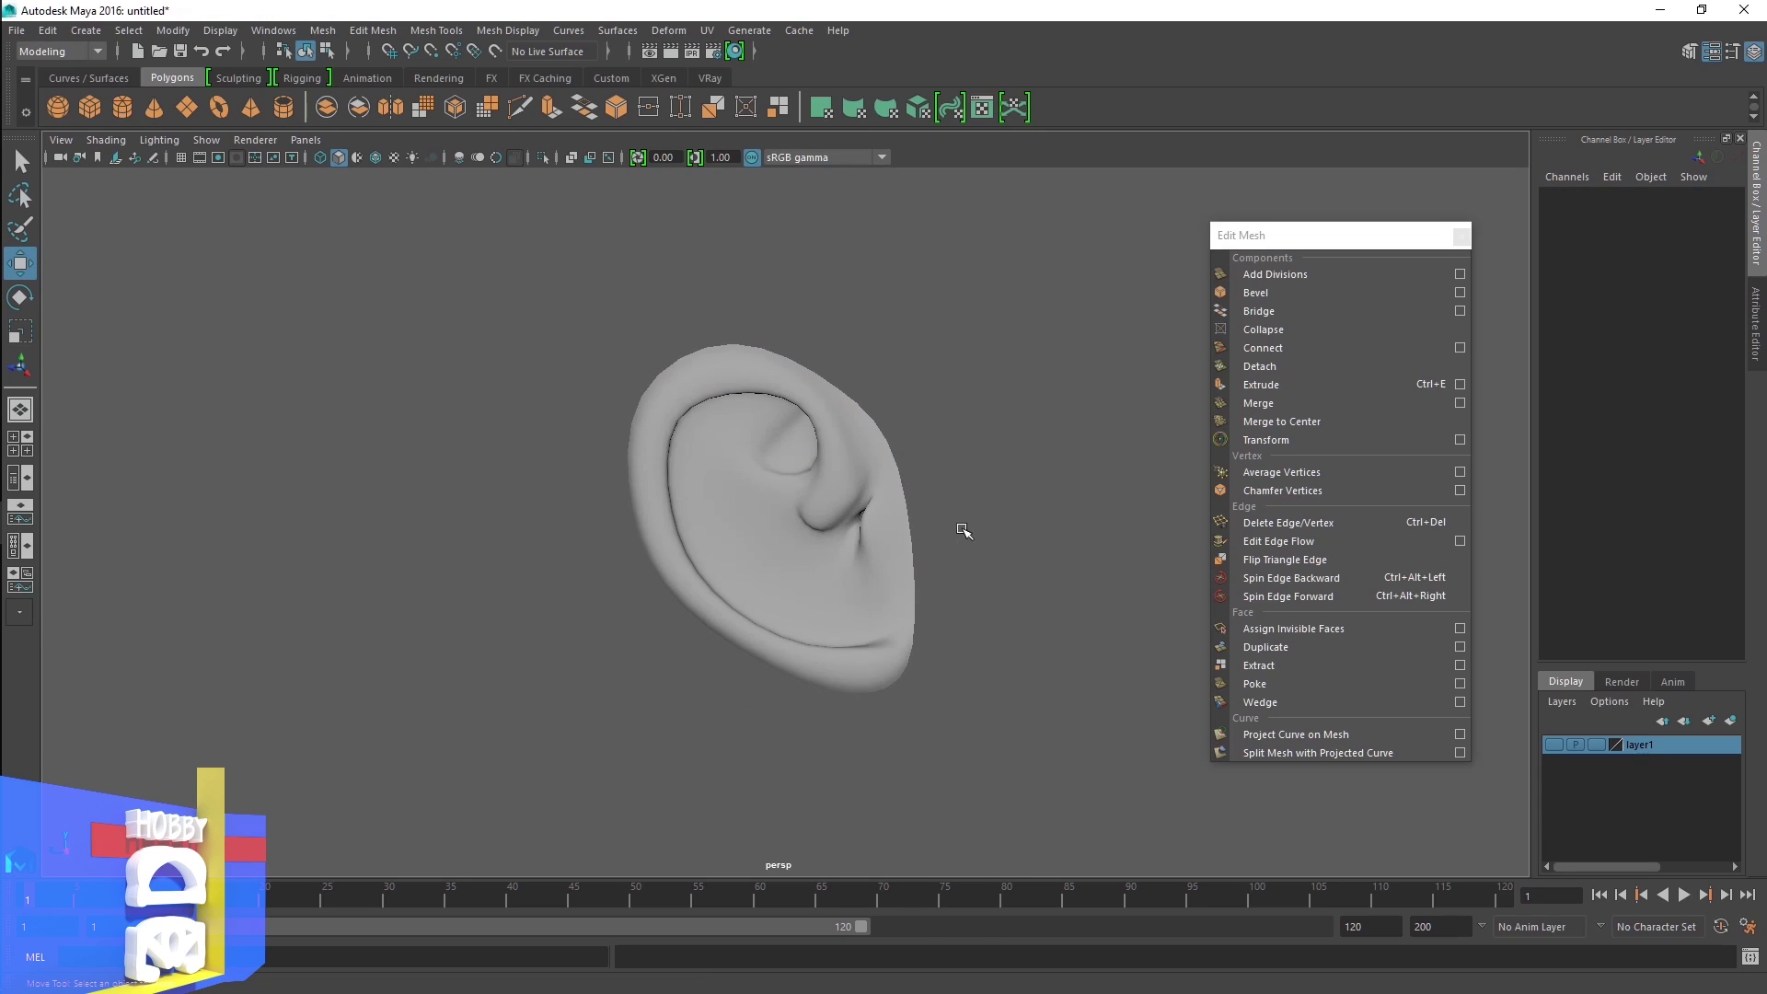
pyautogui.moveTo(959, 524)
pyautogui.keyDown('alt'); pyautogui.mouseDown()
pyautogui.moveTo(888, 513)
pyautogui.moveTo(975, 502)
pyautogui.moveTo(930, 525)
pyautogui.moveTo(947, 524)
pyautogui.mouseUp(); pyautogui.keyUp('alt')
pyautogui.click(799, 595)
pyautogui.scroll(2, 800, 596)
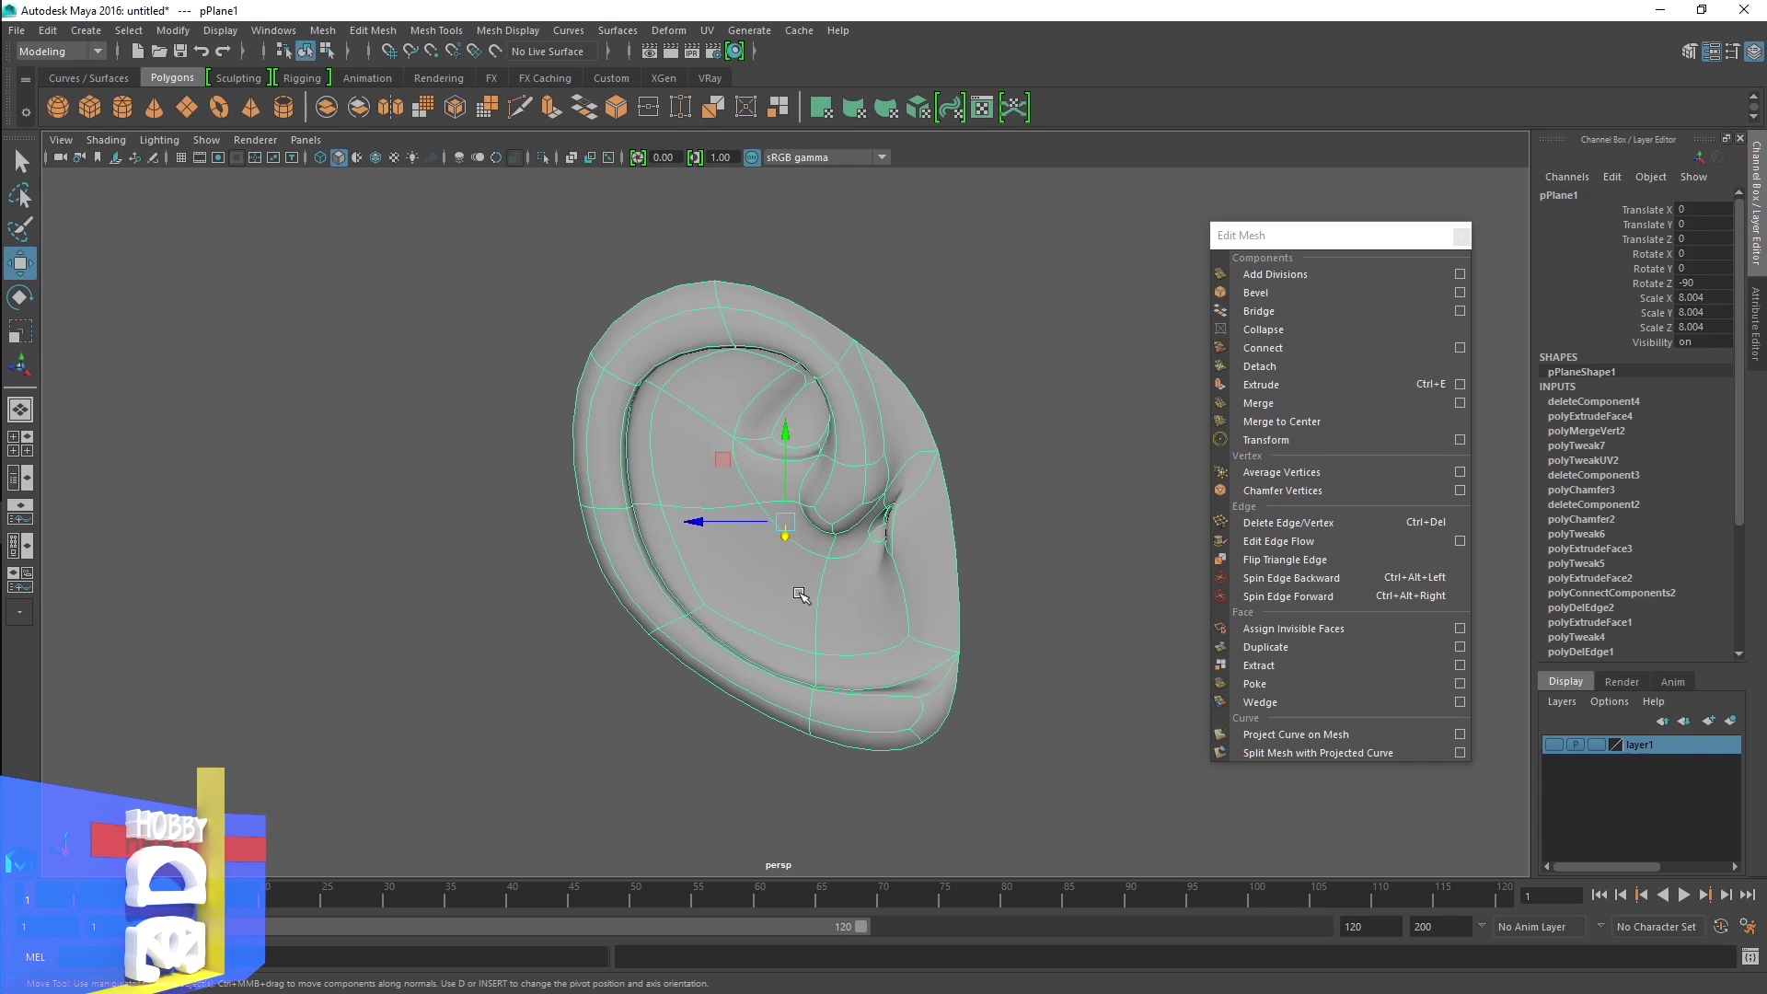
pyautogui.scroll(1, 799, 596)
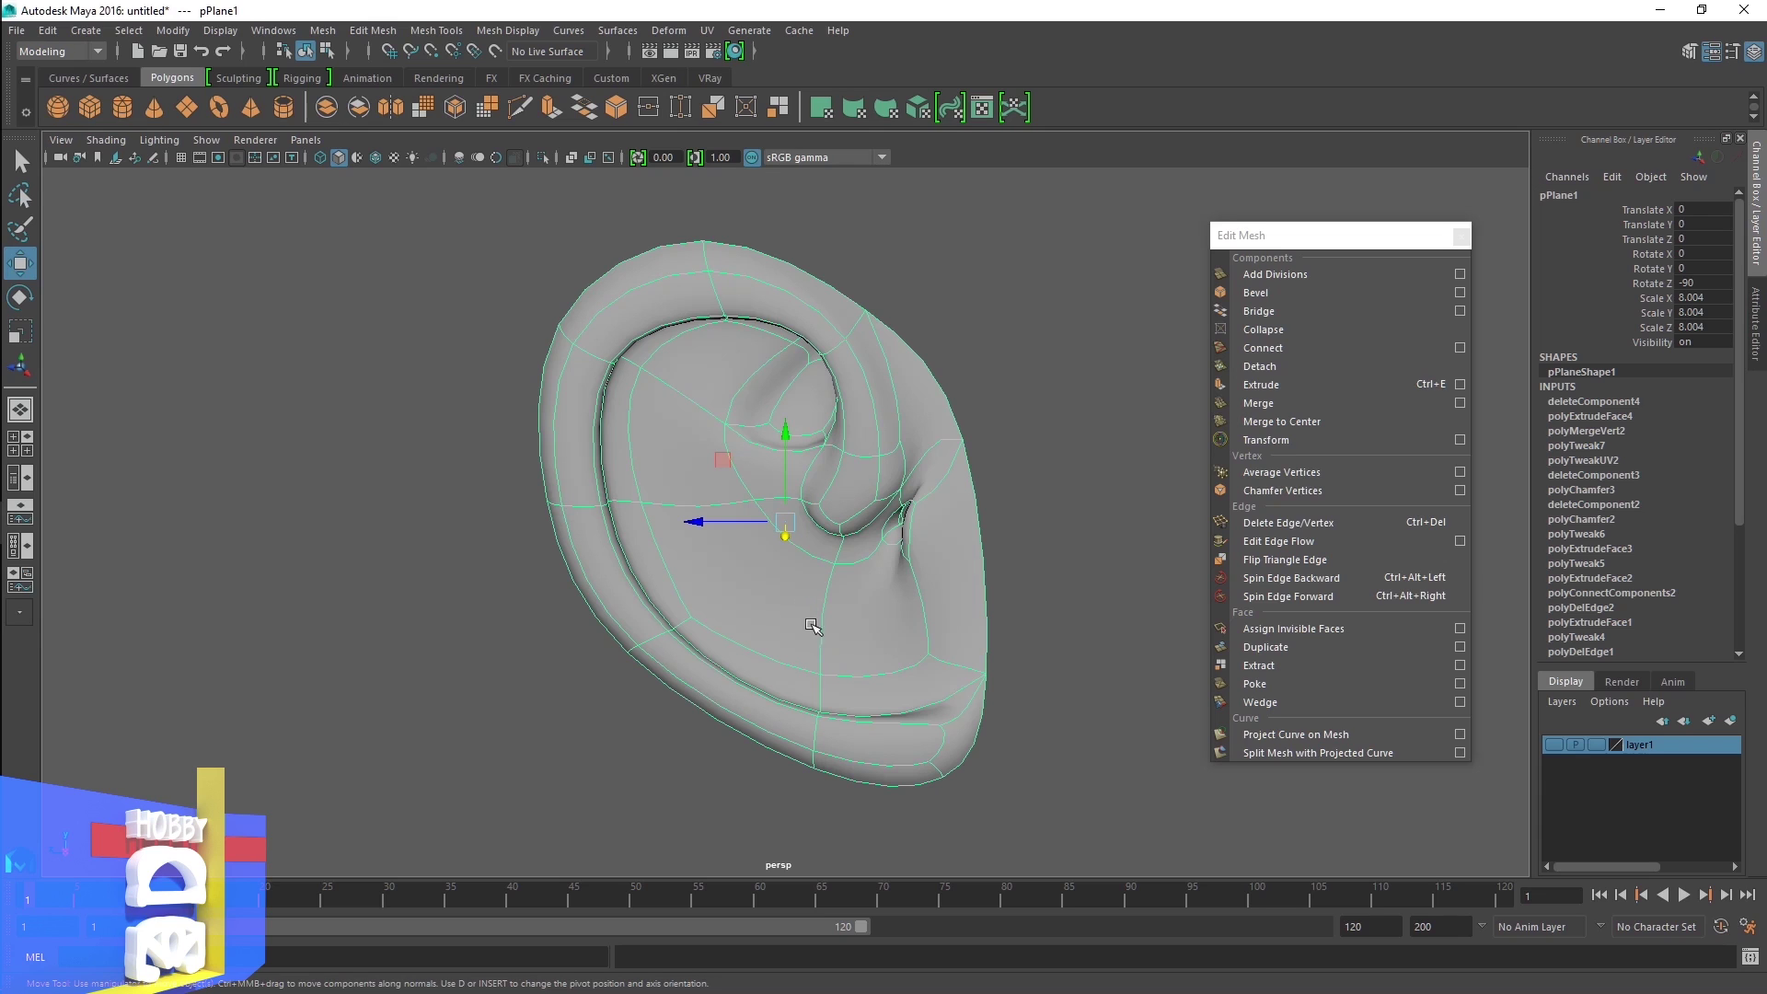
pyautogui.keyDown('alt'); pyautogui.moveTo(813, 626); pyautogui.dragTo(861, 644); pyautogui.keyUp('alt')
# Move a vertex on the ear cage's lower edge left along X and along Z
pyautogui.rightClick(865, 613)
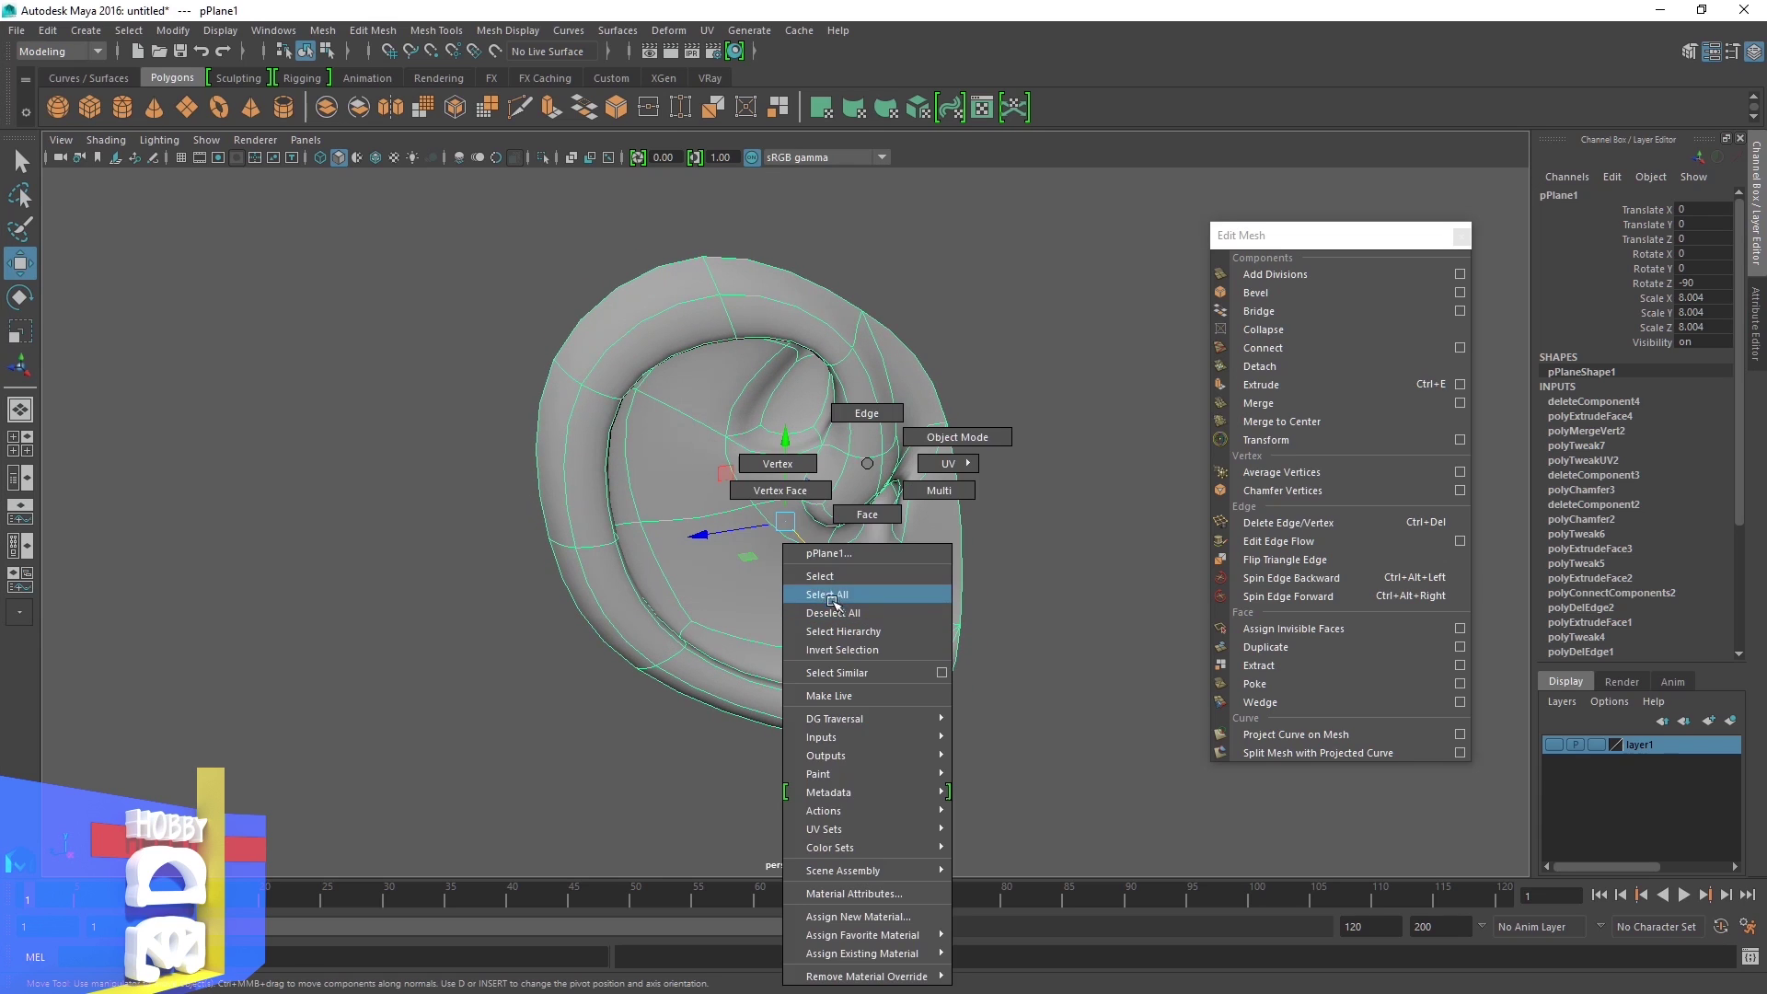
pyautogui.click(778, 464)
pyautogui.click(909, 614)
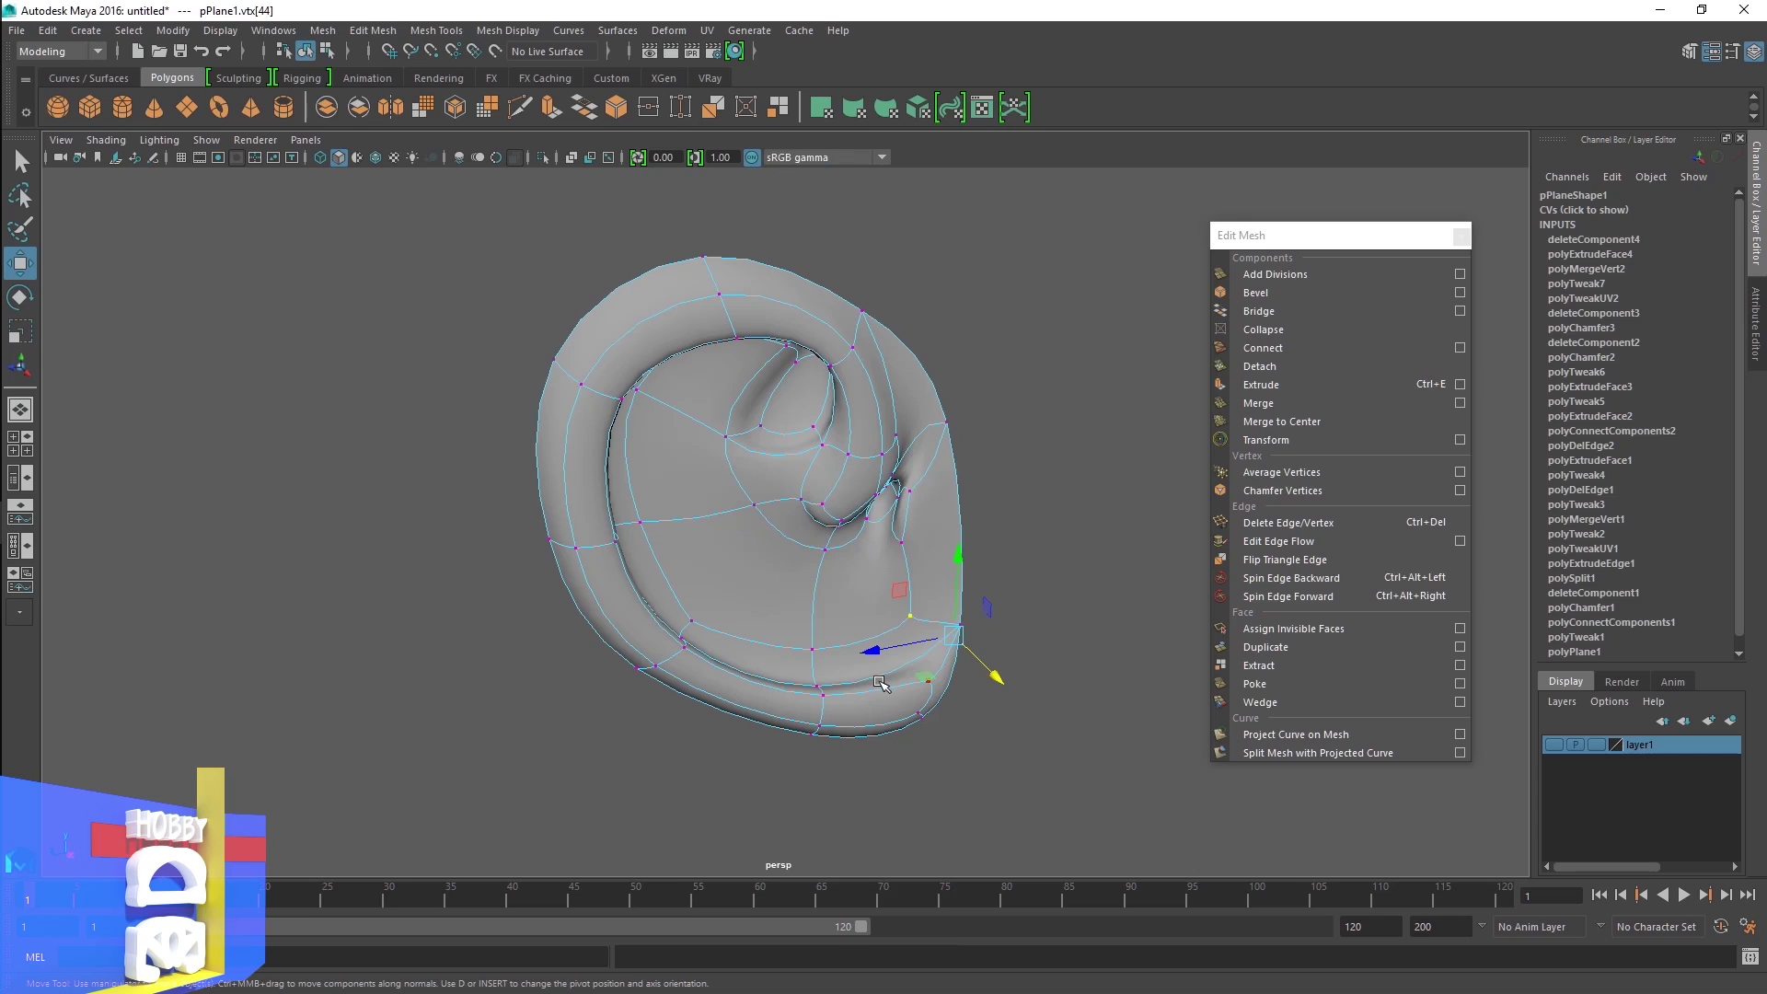
pyautogui.press('1')
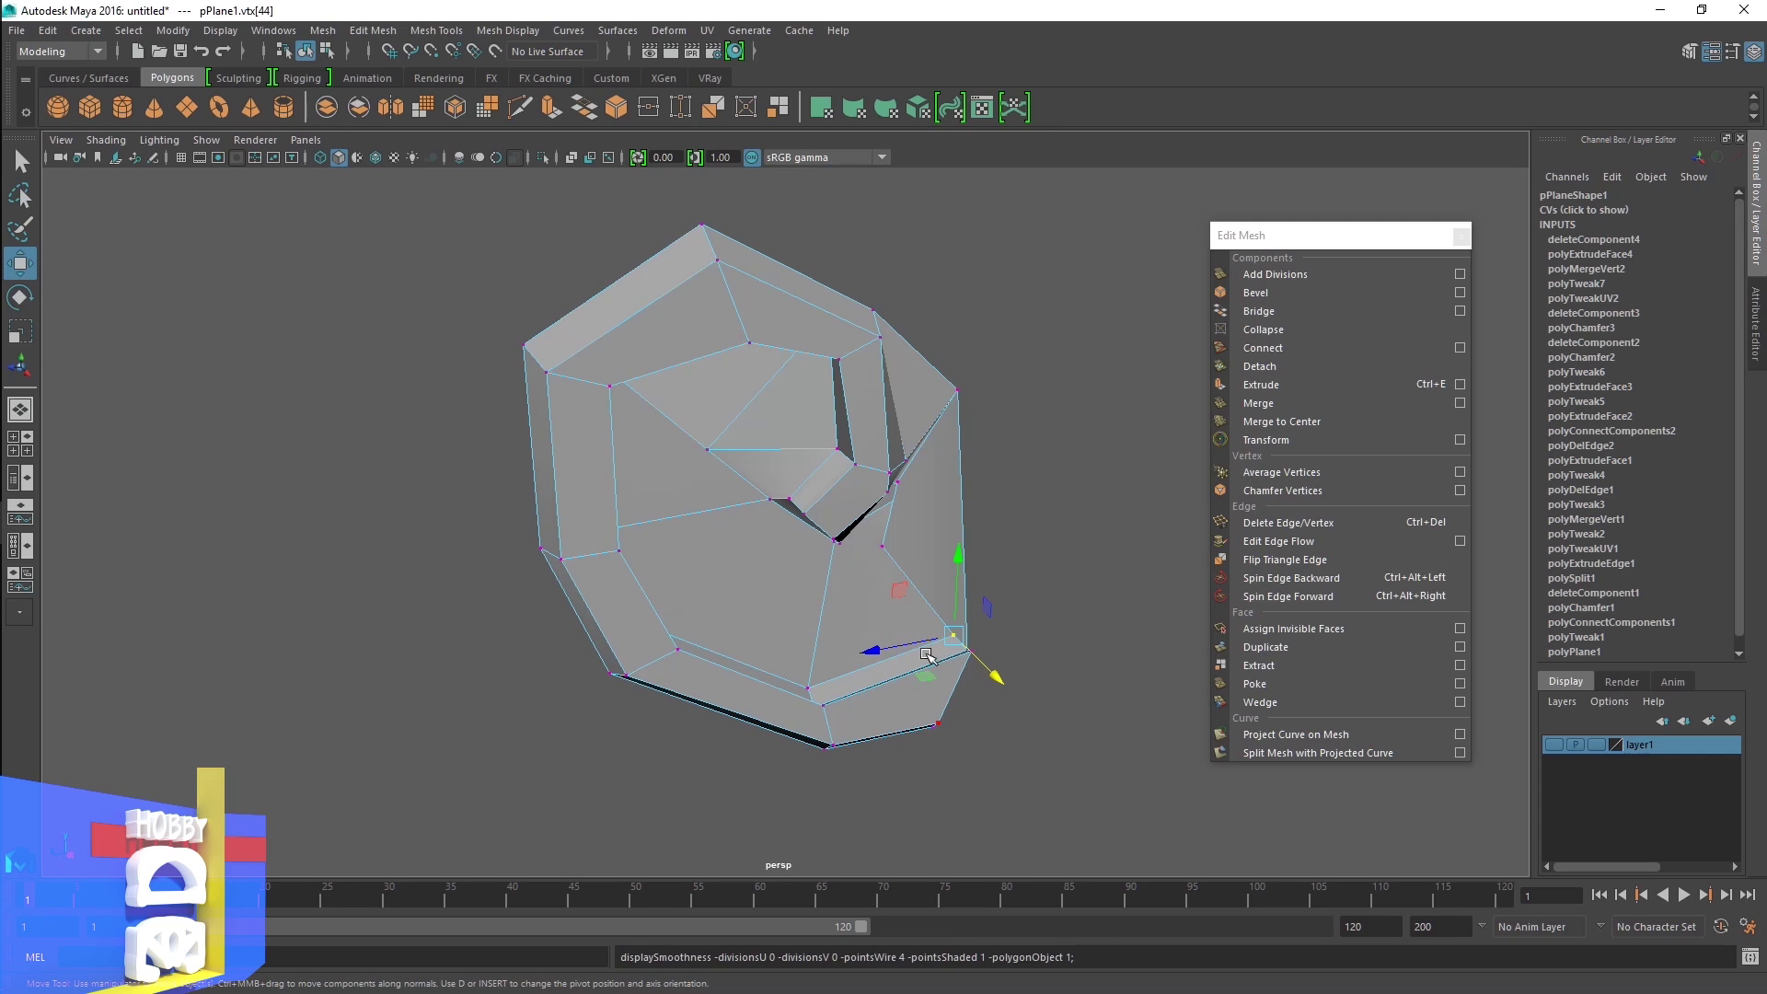
pyautogui.moveTo(879, 649); pyautogui.dragTo(856, 647)
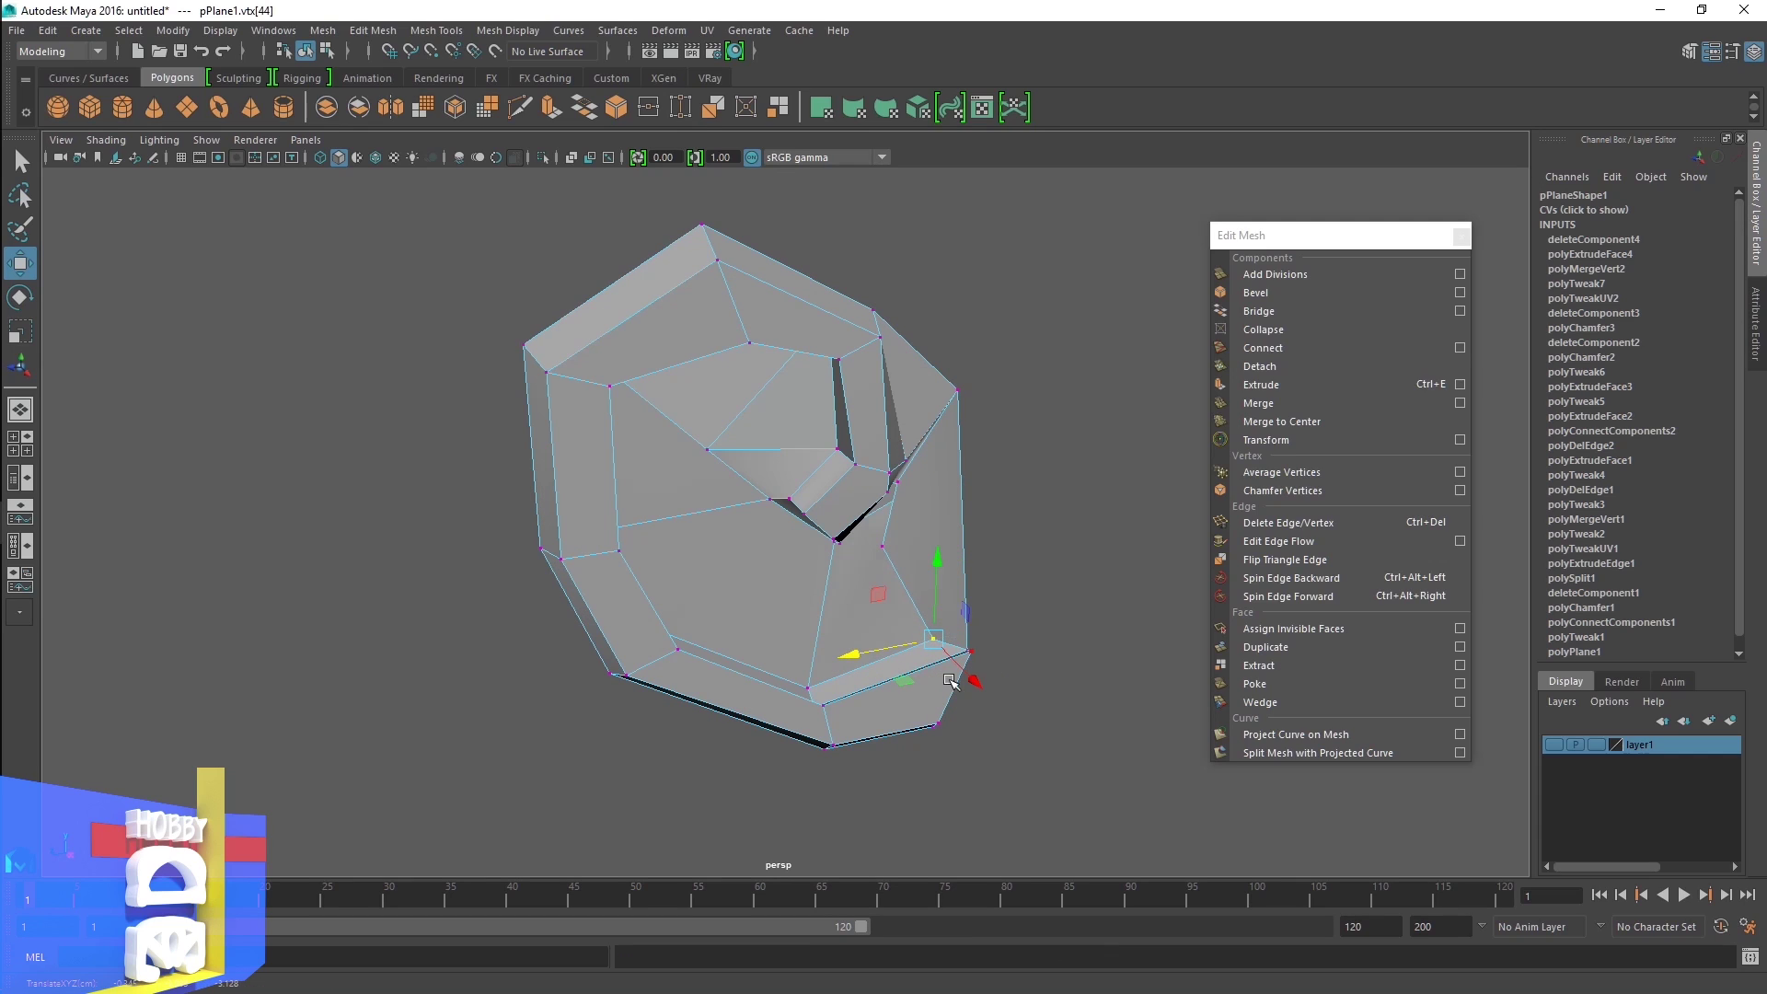
pyautogui.moveTo(950, 682)
pyautogui.mouseDown()
pyautogui.moveTo(1046, 662)
pyautogui.moveTo(860, 611)
pyautogui.moveTo(908, 618)
pyautogui.mouseUp()
# Raise another cage vertex slightly and nudge it back along its depth
pyautogui.keyDown('alt'); pyautogui.moveTo(891, 698); pyautogui.dragTo(899, 808); pyautogui.keyUp('alt')
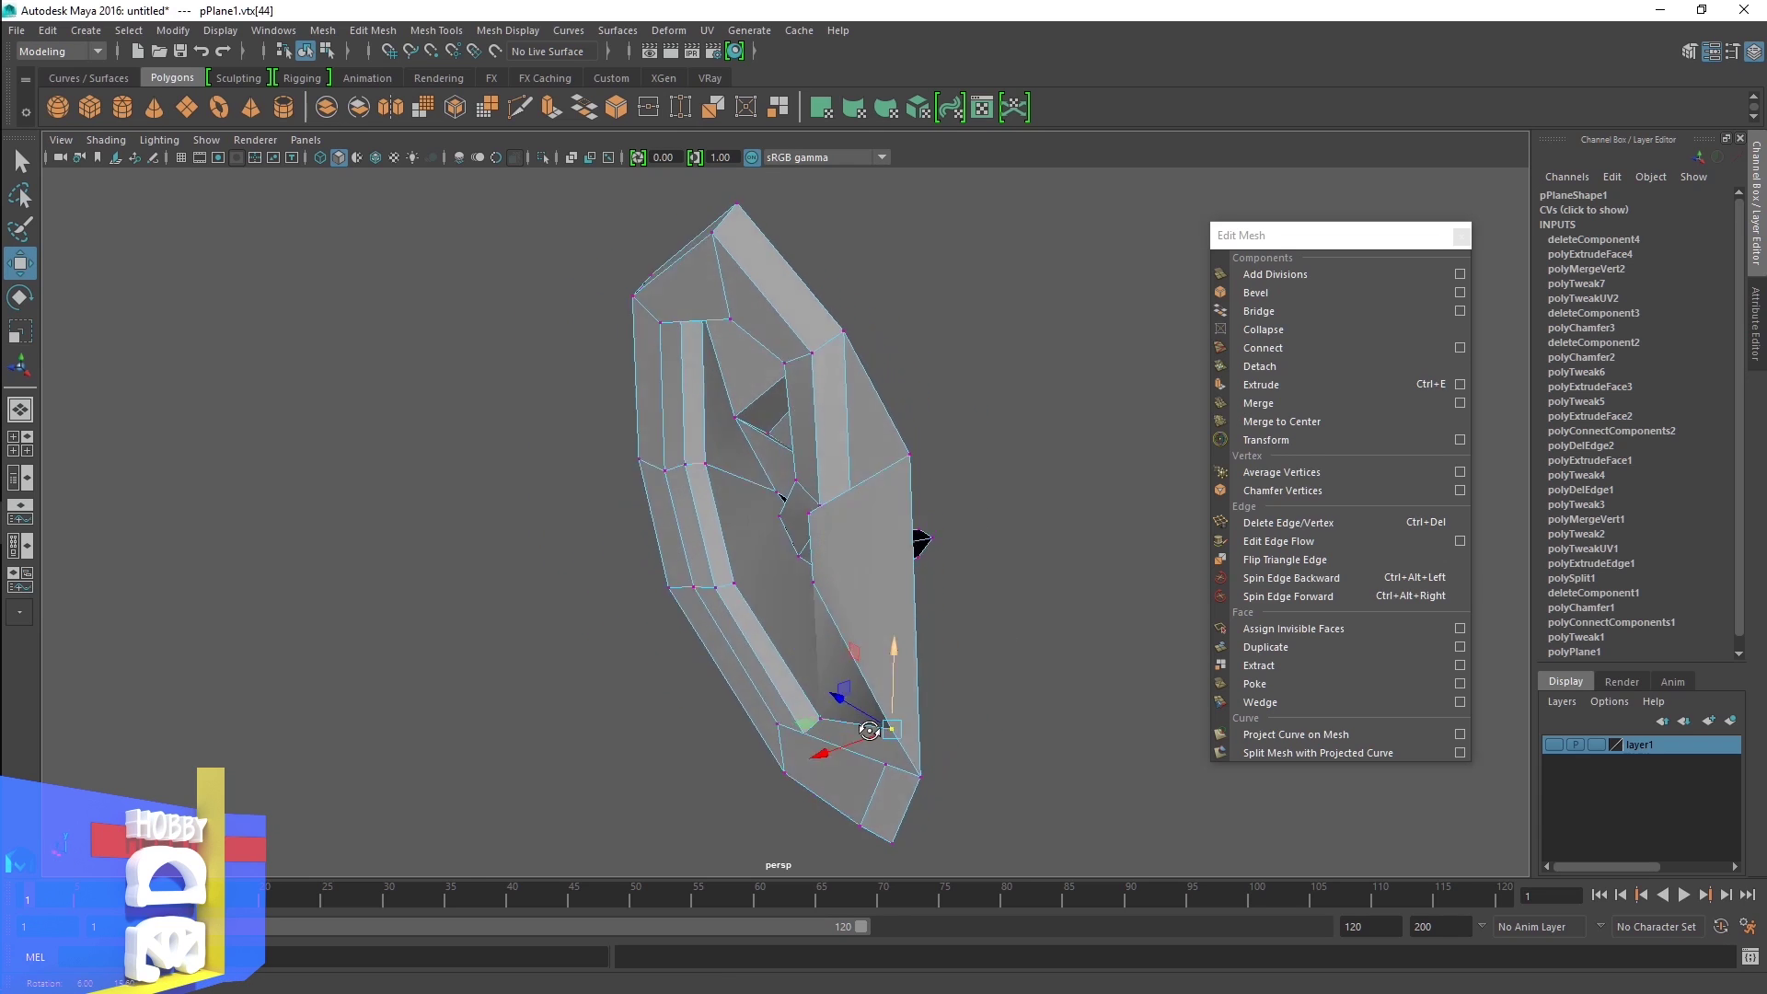
pyautogui.click(903, 789)
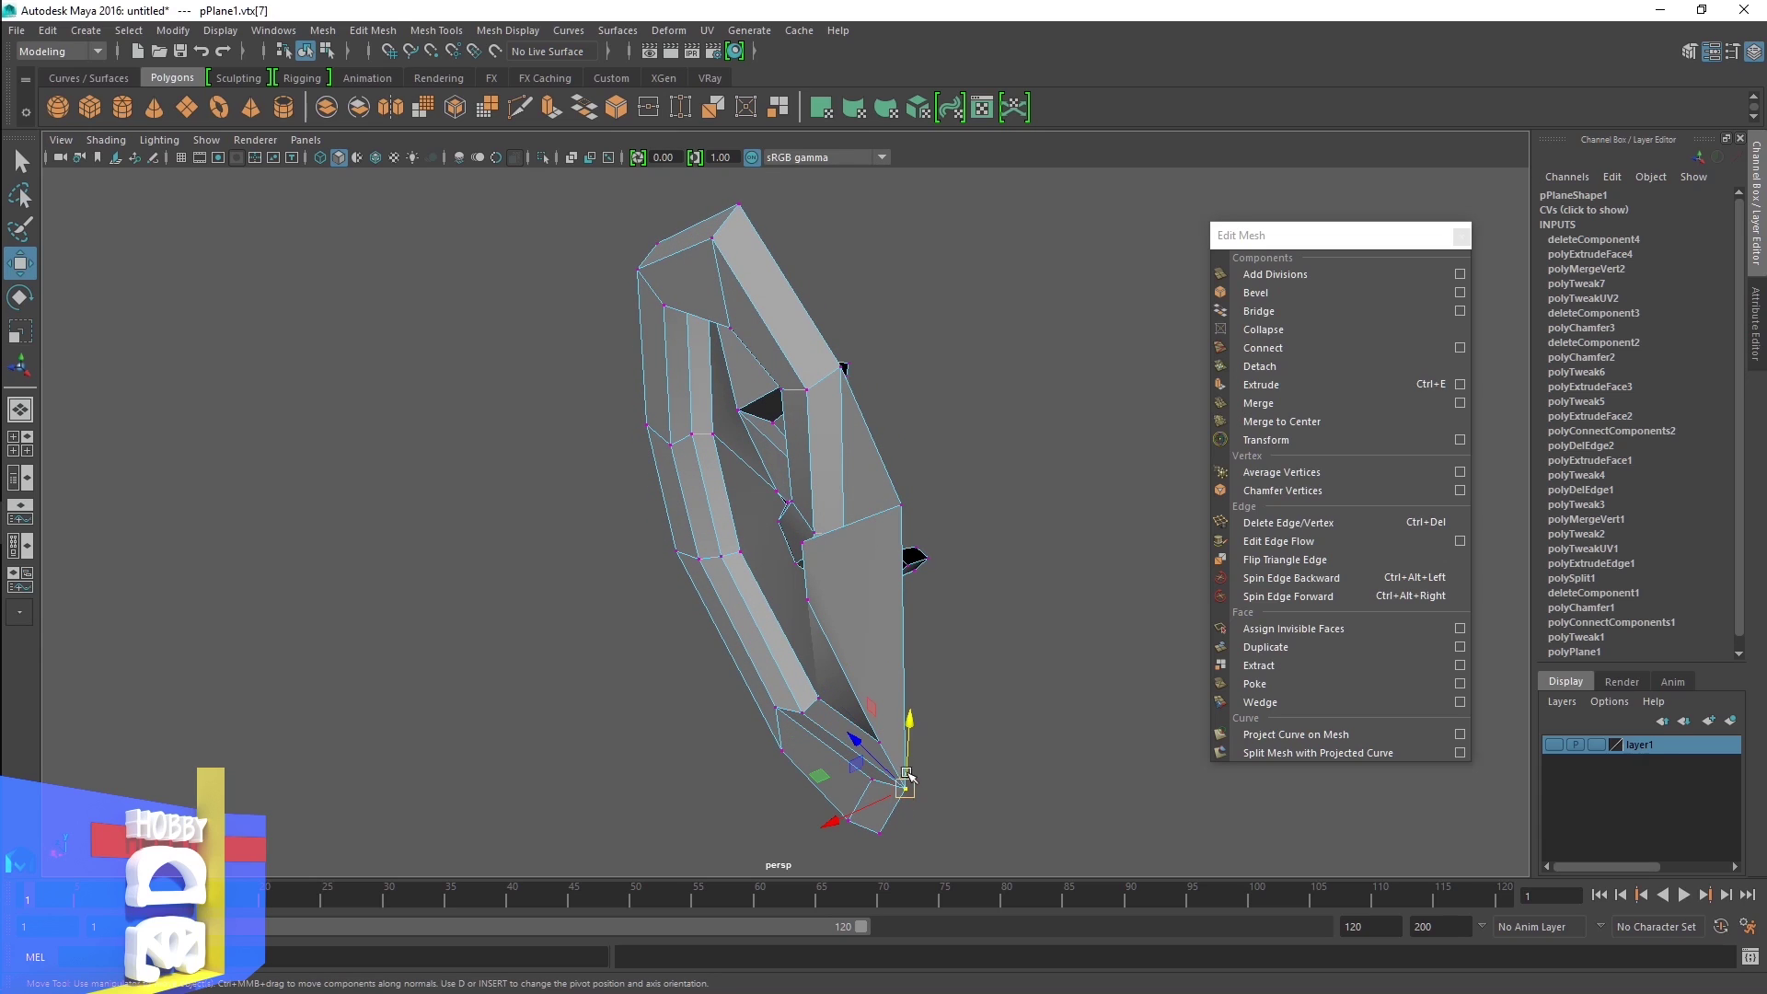
pyautogui.moveTo(900, 720); pyautogui.dragTo(893, 692)
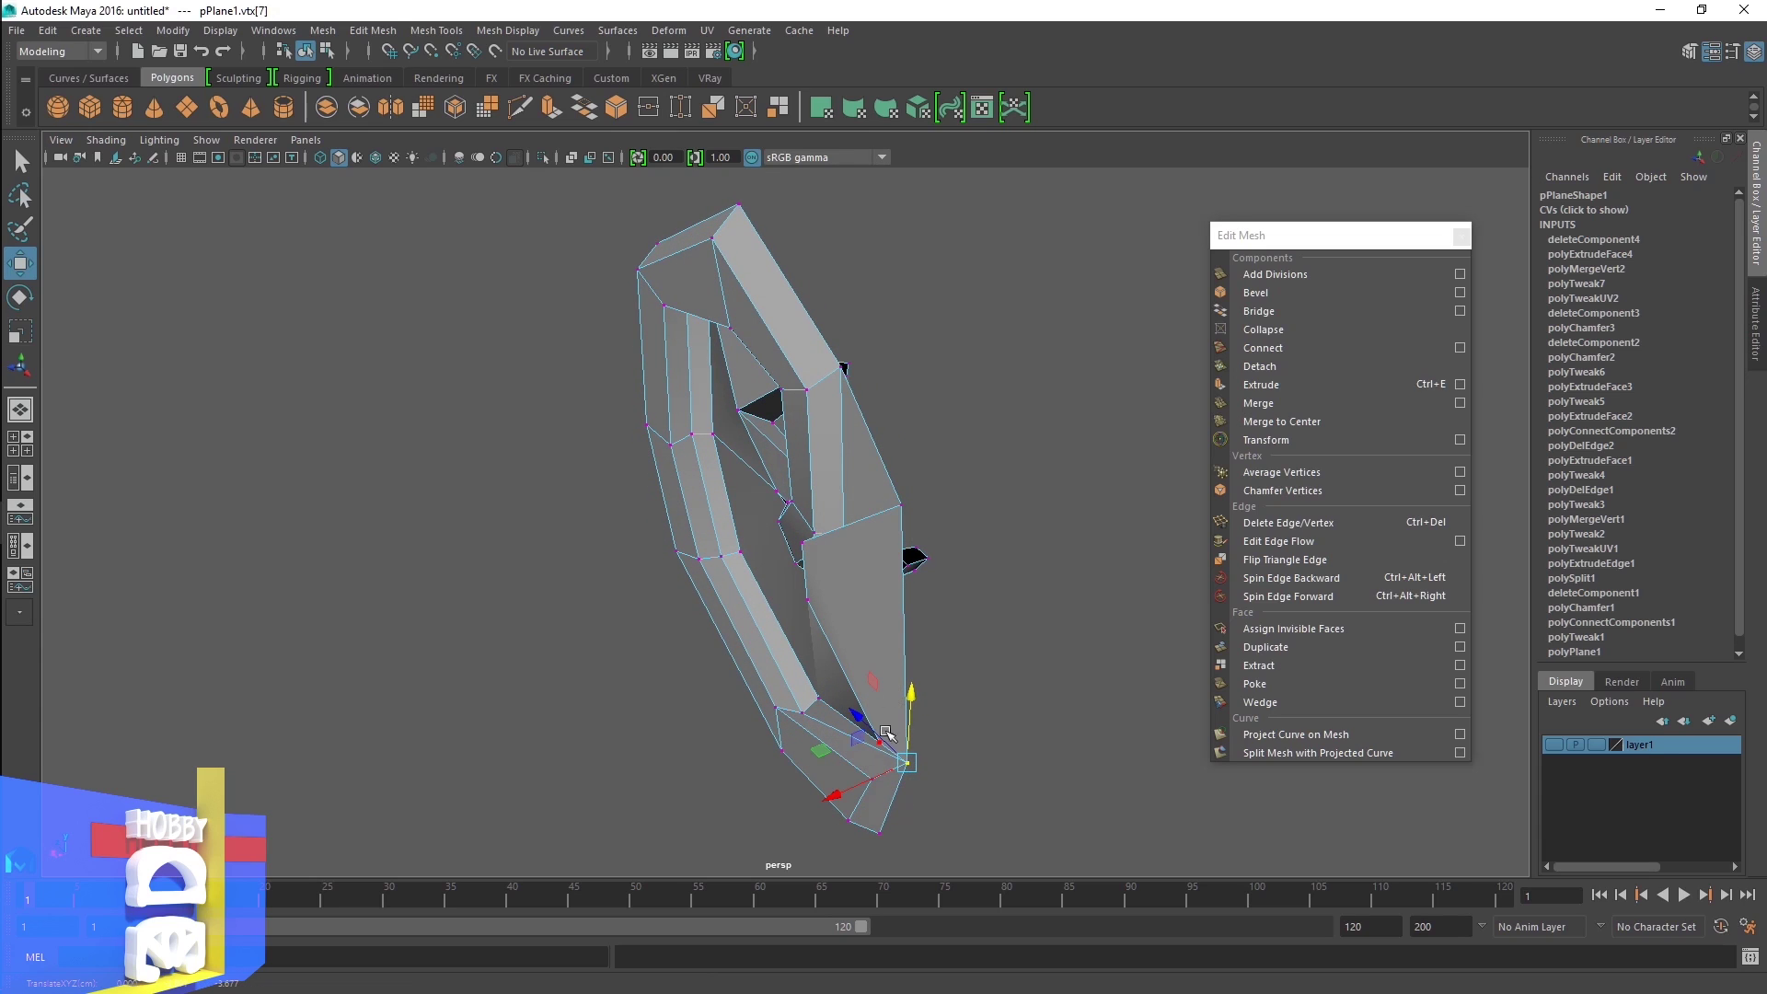
pyautogui.moveTo(835, 790)
pyautogui.mouseDown()
pyautogui.moveTo(808, 804)
pyautogui.moveTo(792, 763)
pyautogui.moveTo(839, 724)
pyautogui.mouseUp()
# Adjust the height of a lower corner vertex of the cage
pyautogui.click(791, 756)
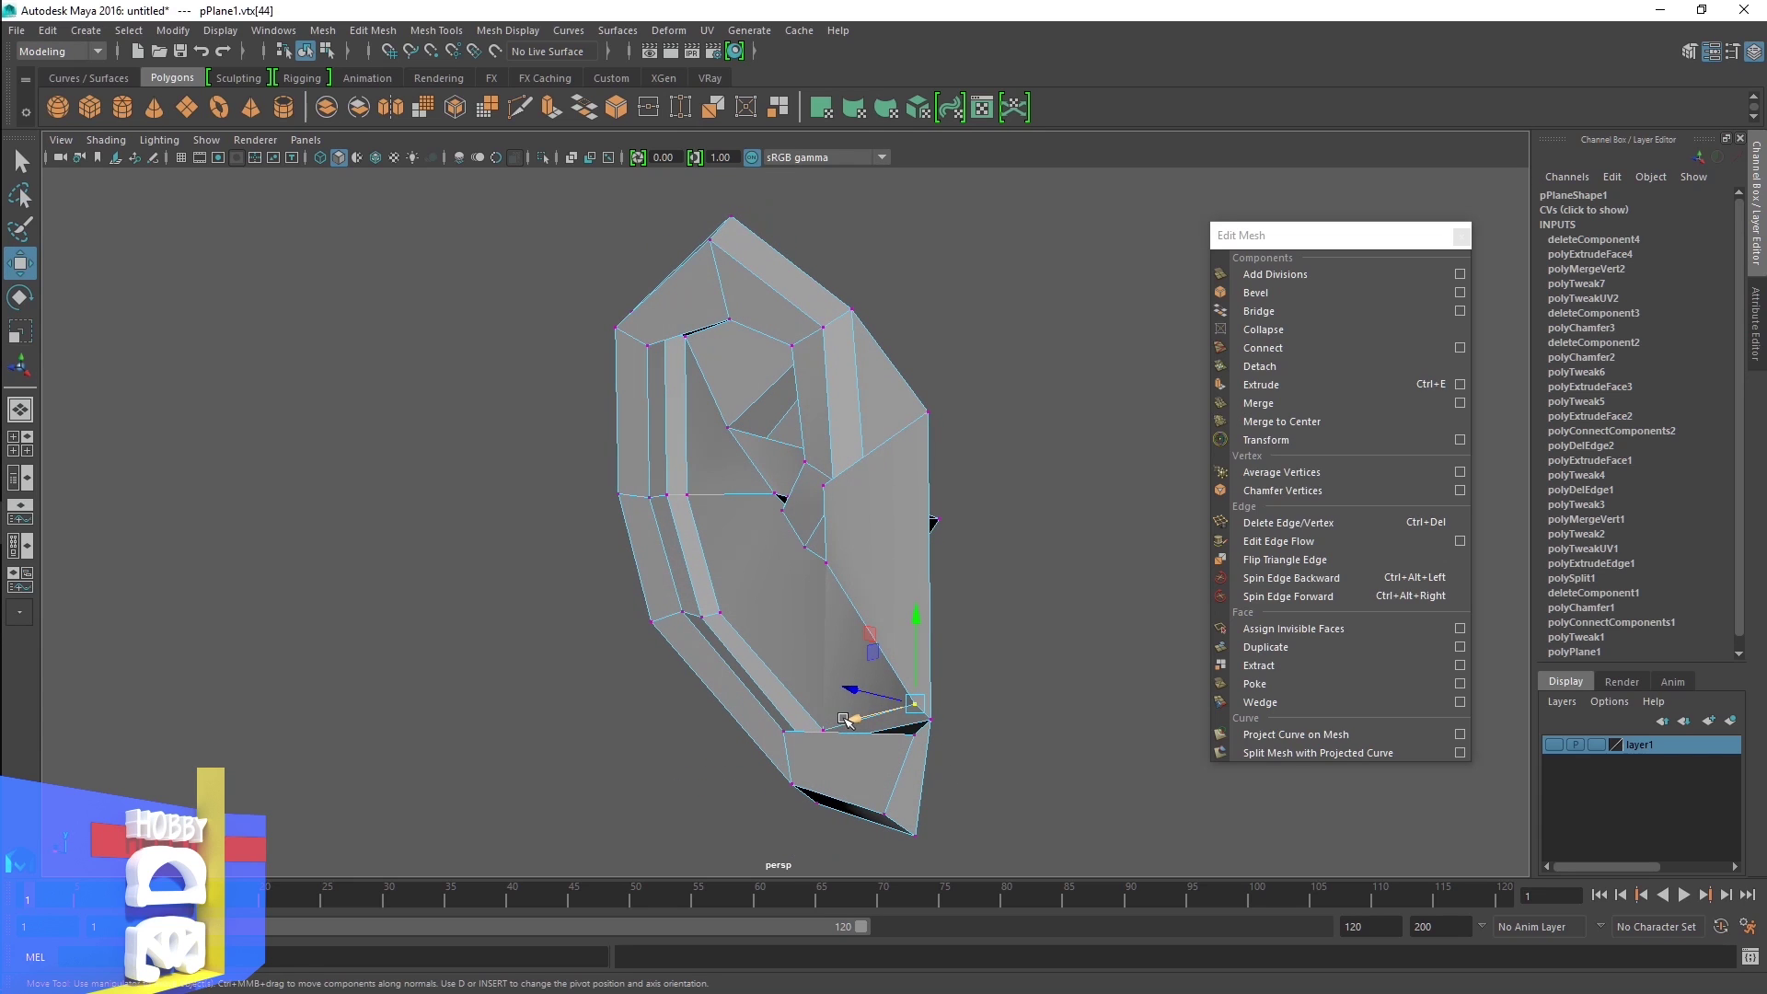
pyautogui.moveTo(842, 723)
pyautogui.keyDown('alt'); pyautogui.mouseDown()
pyautogui.moveTo(800, 773)
pyautogui.moveTo(801, 755)
pyautogui.mouseUp(); pyautogui.keyUp('alt')
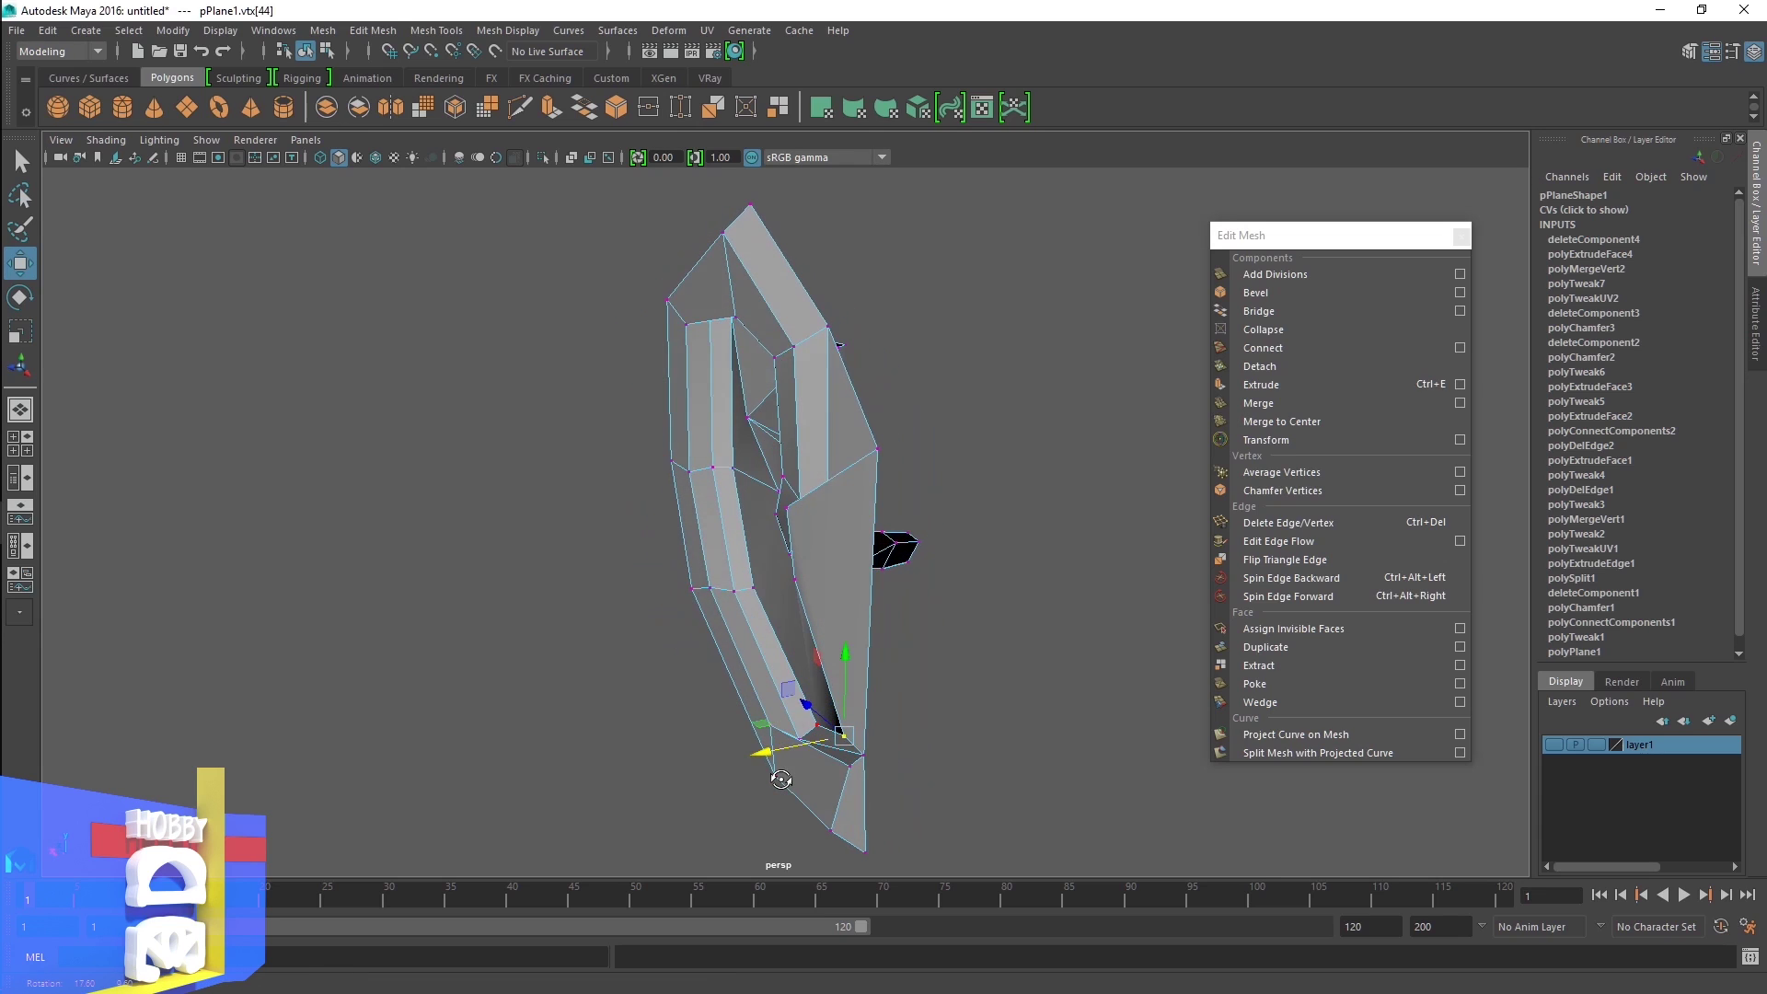
pyautogui.click(802, 718)
pyautogui.moveTo(801, 642); pyautogui.dragTo(942, 731)
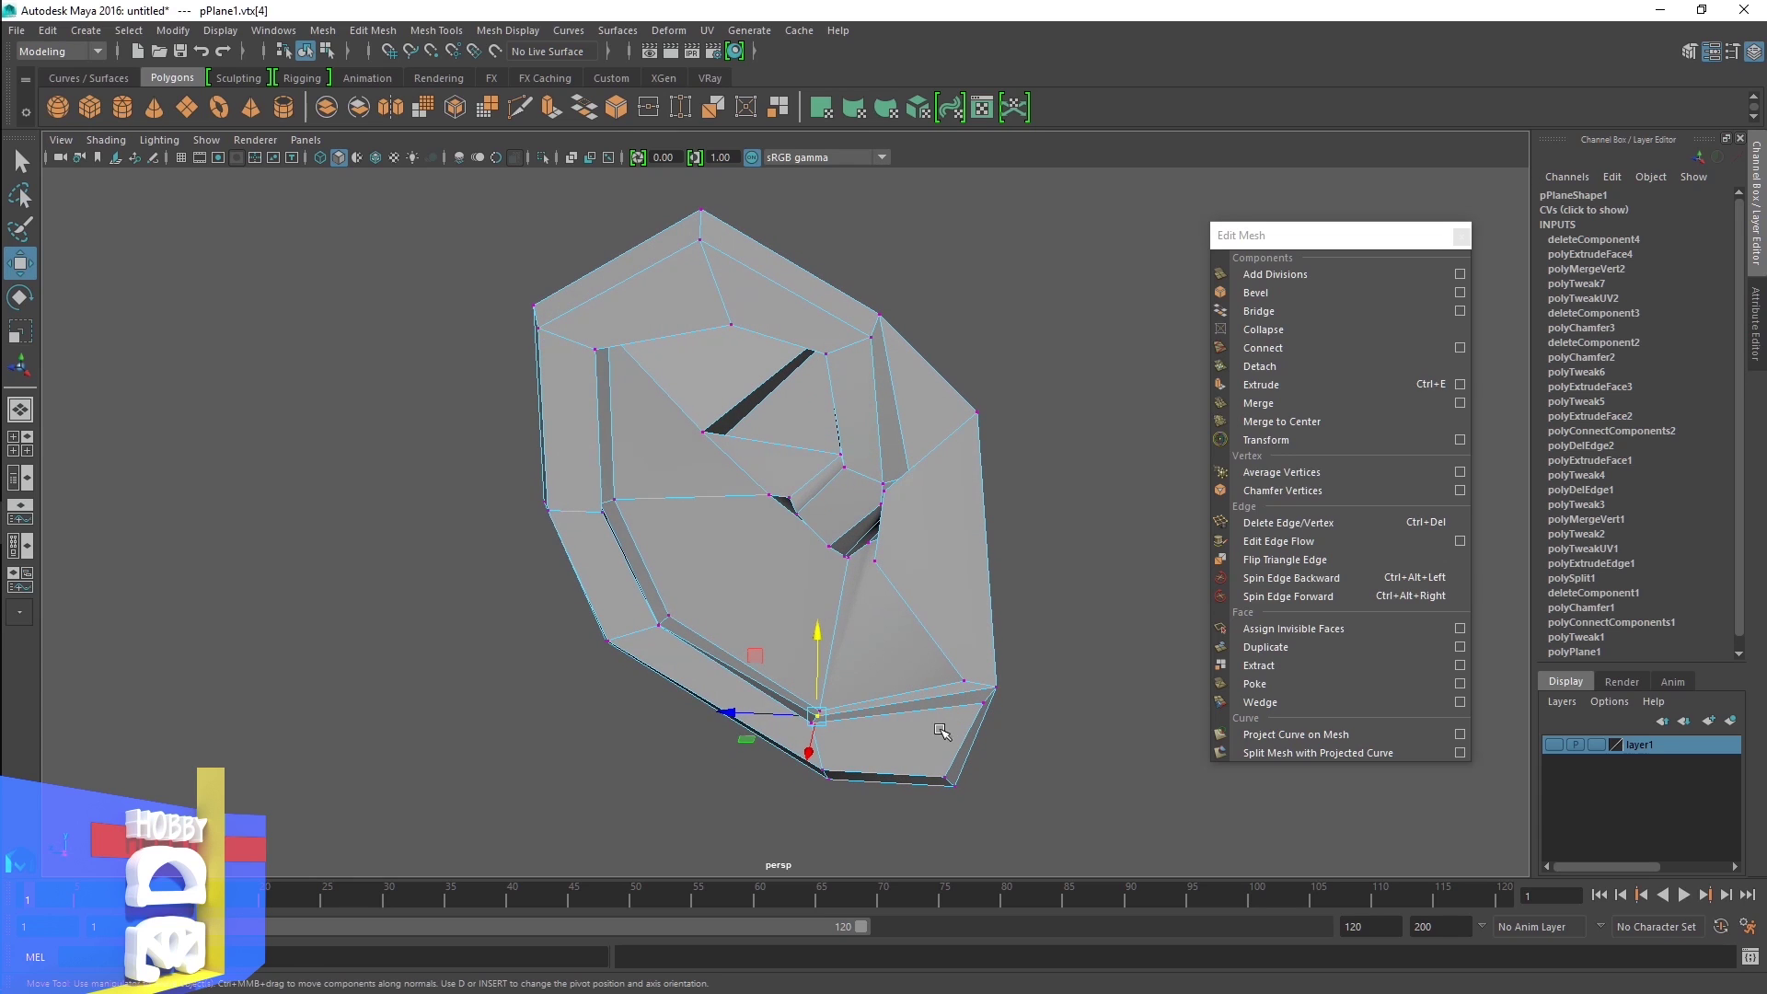
# Check the neighbouring and lower-right cage vertices from several angles
pyautogui.click(831, 697)
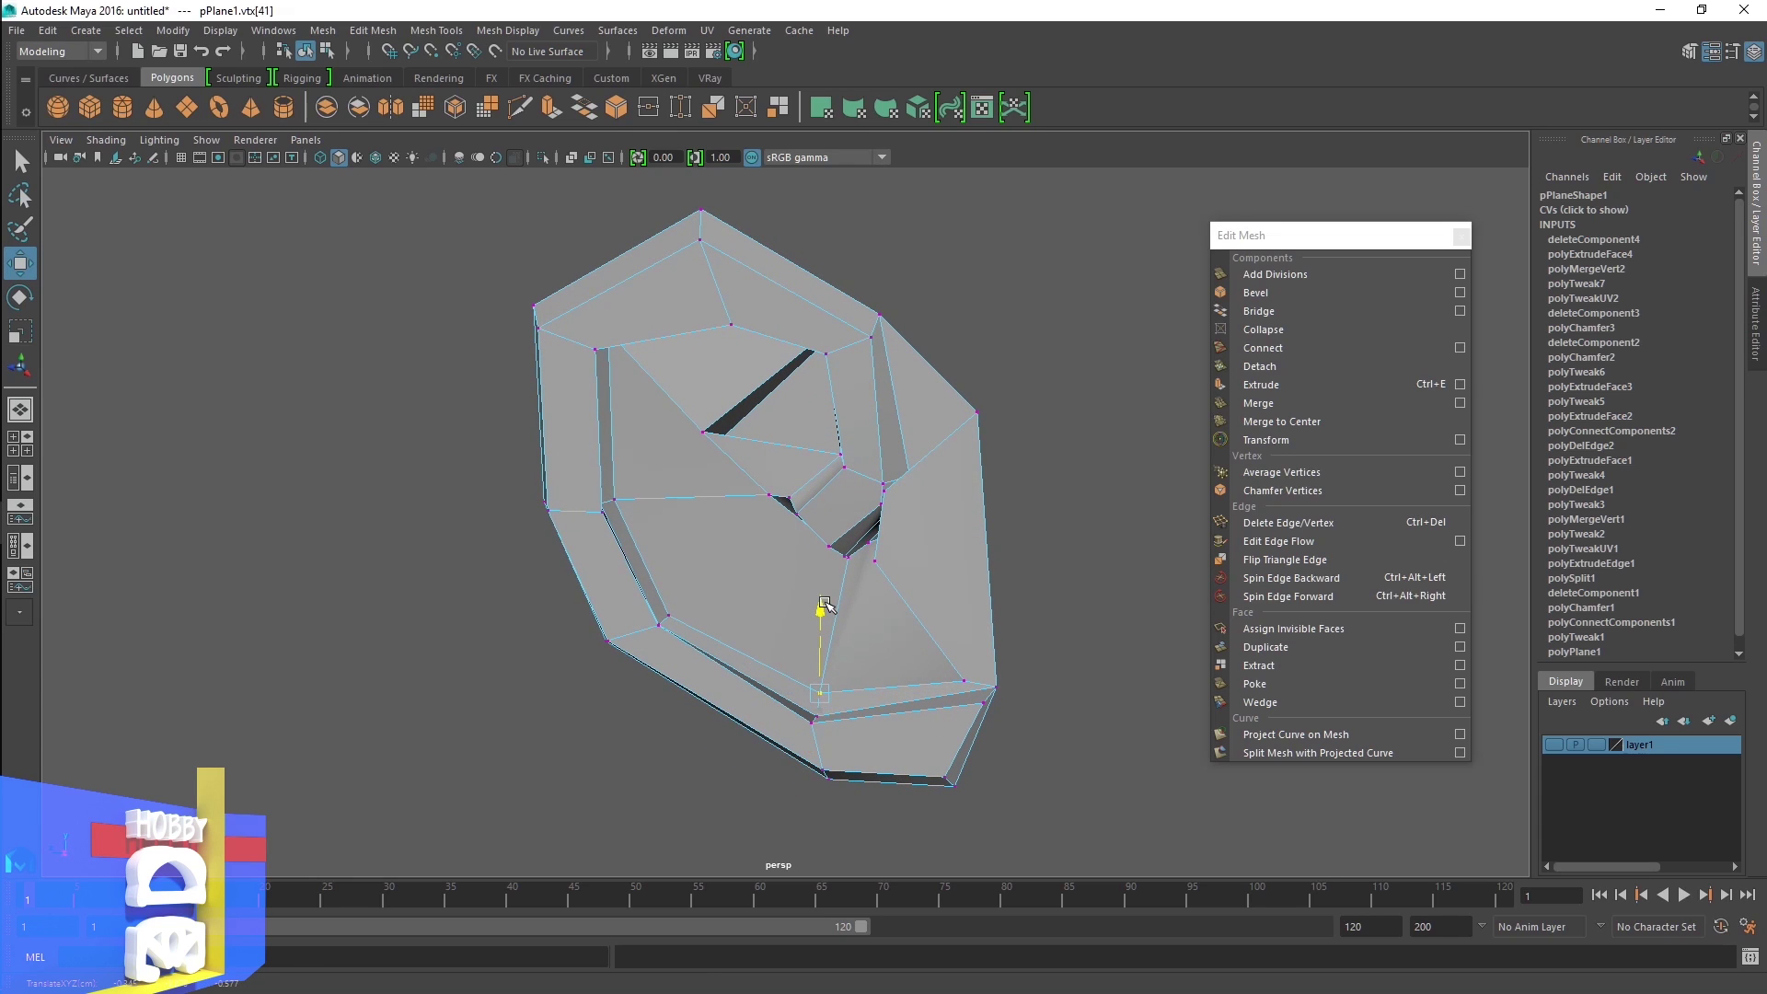
pyautogui.moveTo(857, 727)
pyautogui.keyDown('alt'); pyautogui.mouseDown()
pyautogui.moveTo(820, 734)
pyautogui.moveTo(814, 713)
pyautogui.mouseUp(); pyautogui.keyUp('alt')
pyautogui.click(814, 708)
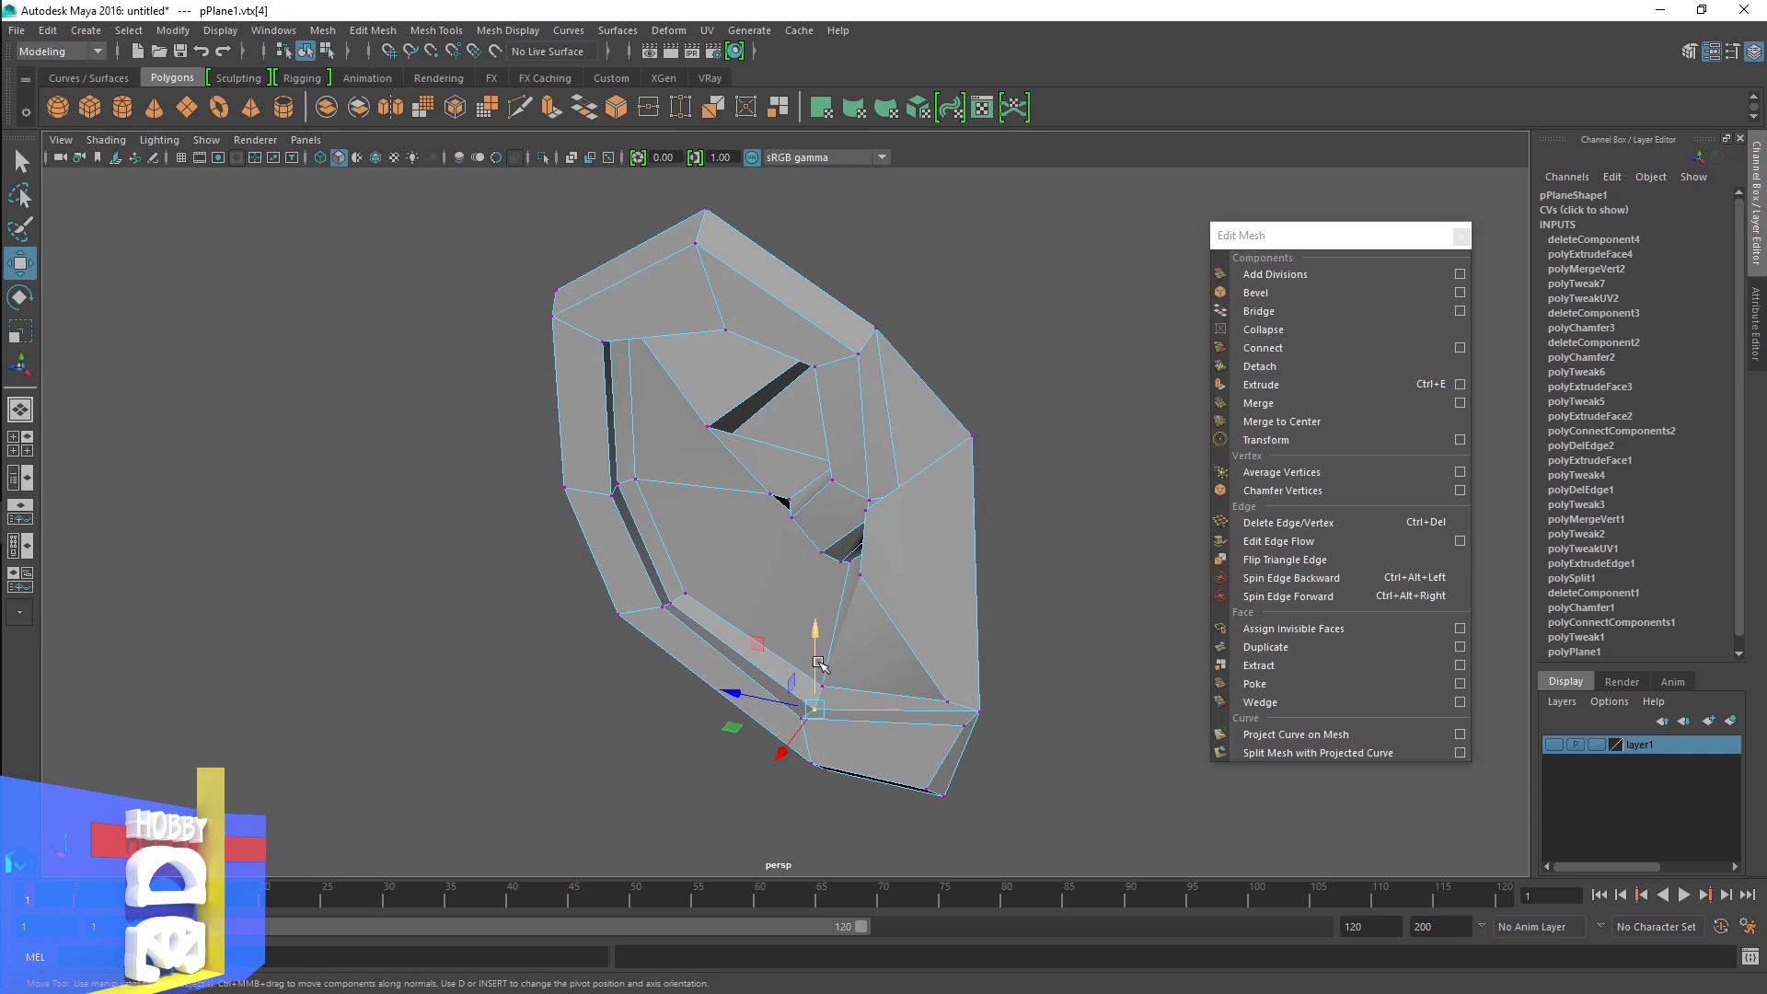
pyautogui.keyDown('alt'); pyautogui.moveTo(814, 633); pyautogui.dragTo(793, 722); pyautogui.keyUp('alt')
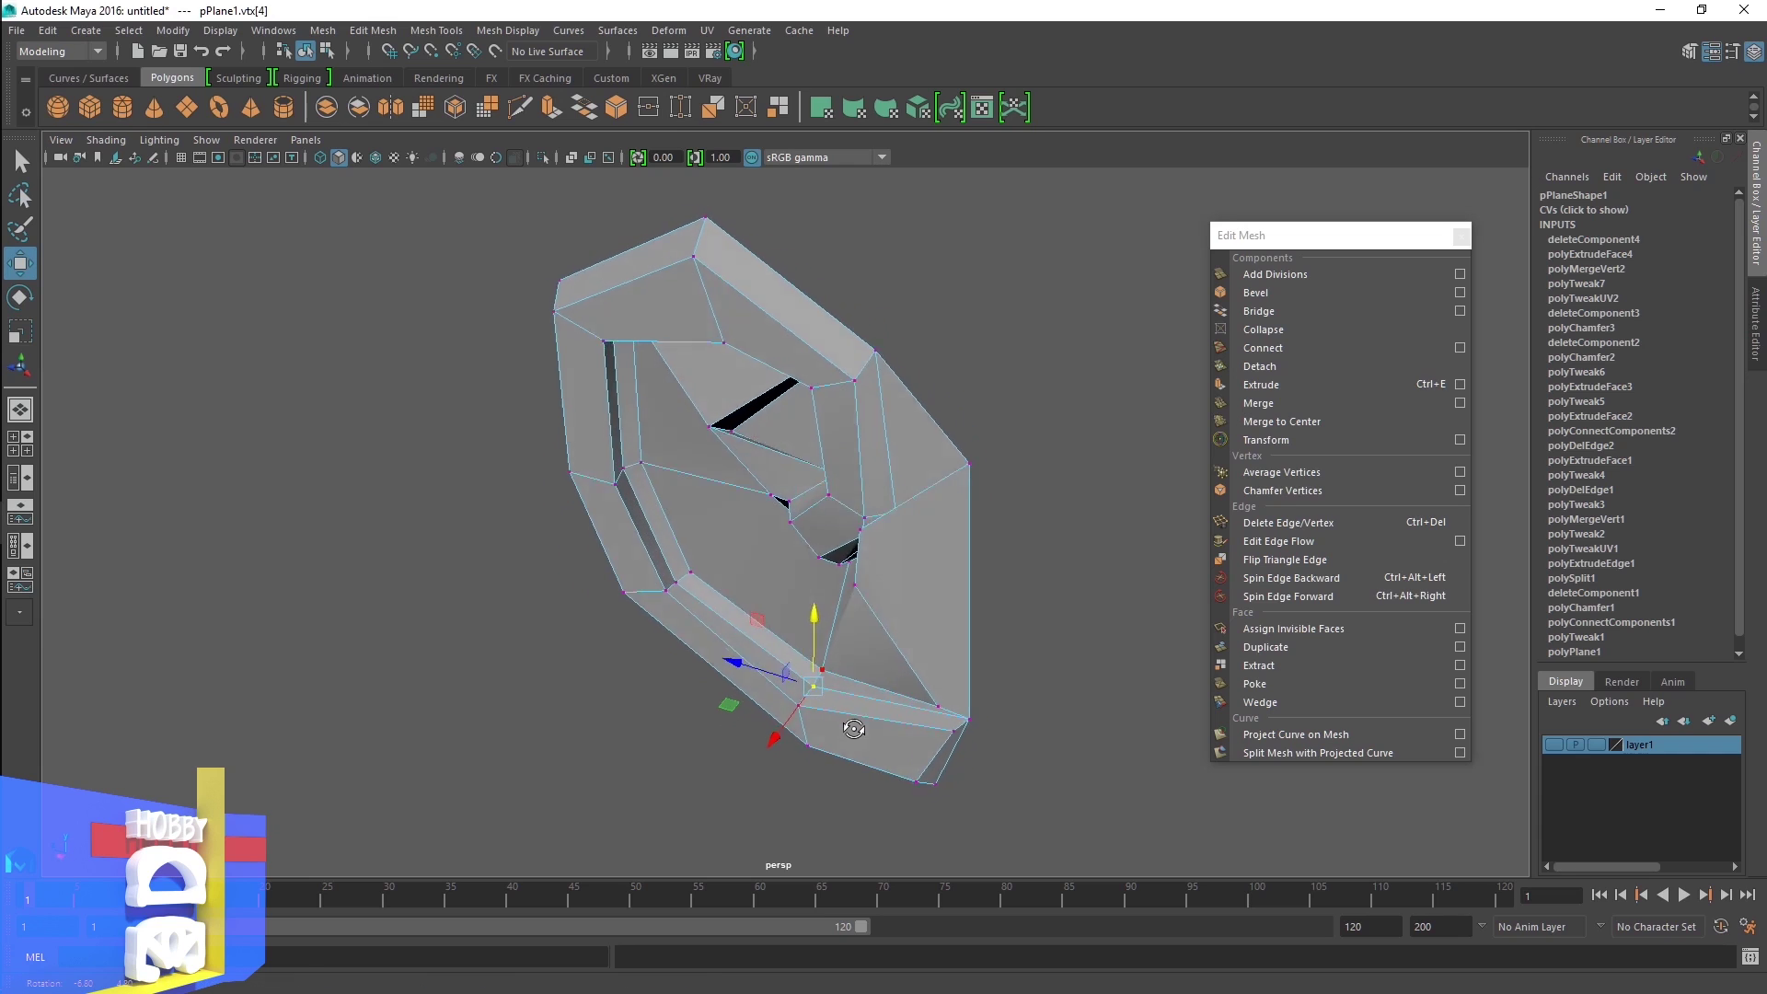
pyautogui.click(875, 767)
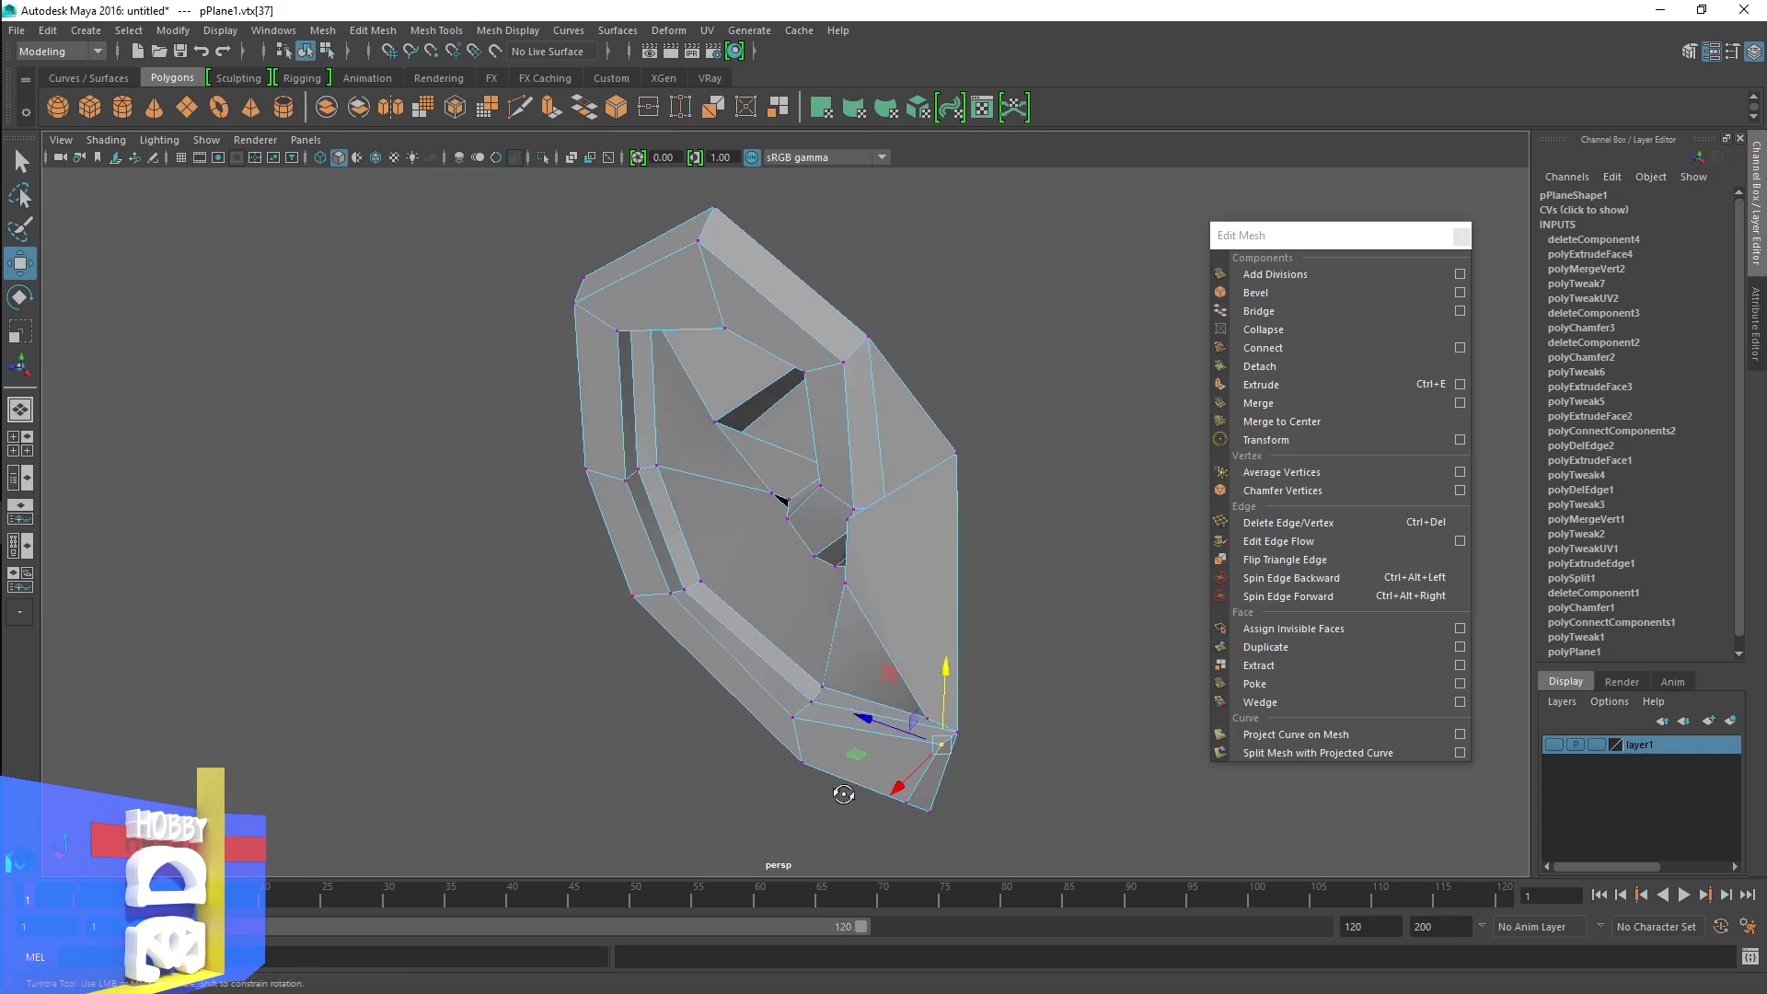
pyautogui.moveTo(875, 764)
pyautogui.keyDown('alt'); pyautogui.mouseDown()
pyautogui.moveTo(889, 703)
pyautogui.moveTo(969, 633)
pyautogui.moveTo(1114, 653)
pyautogui.moveTo(1121, 589)
pyautogui.mouseUp(); pyautogui.keyUp('alt')
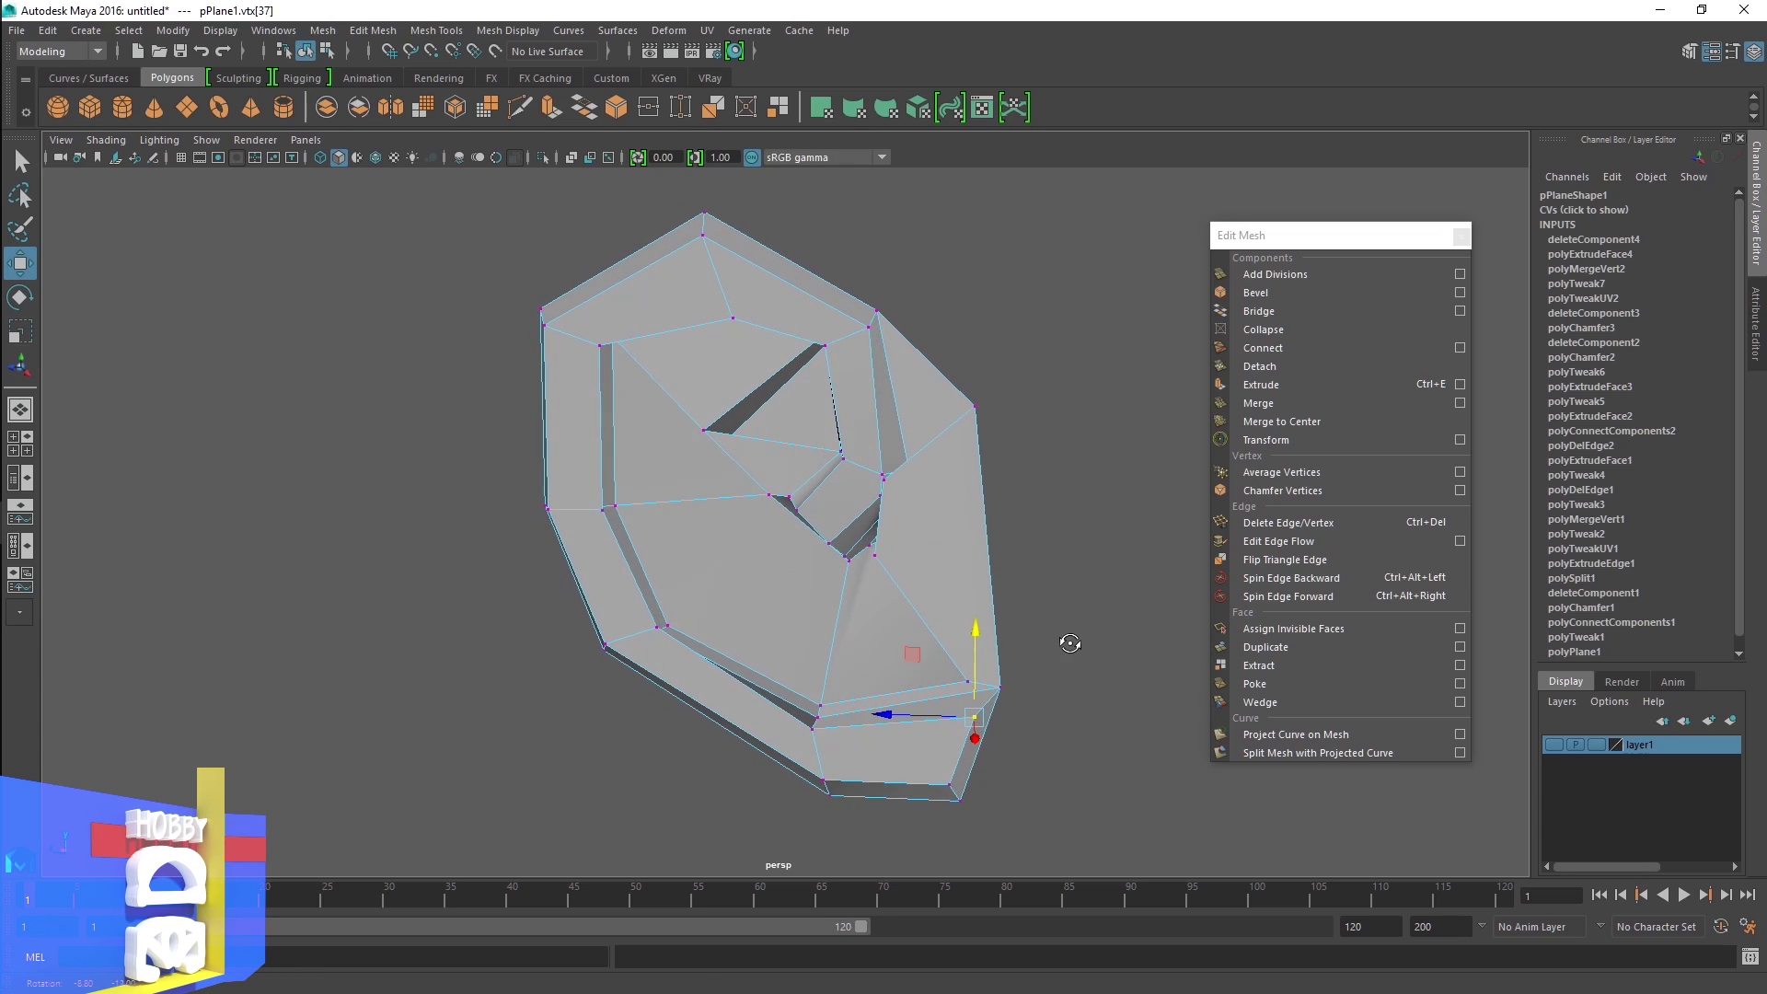
pyautogui.scroll(-2, 1124, 546)
pyautogui.keyDown('alt'); pyautogui.moveTo(909, 555); pyautogui.dragTo(946, 542); pyautogui.keyUp('alt')
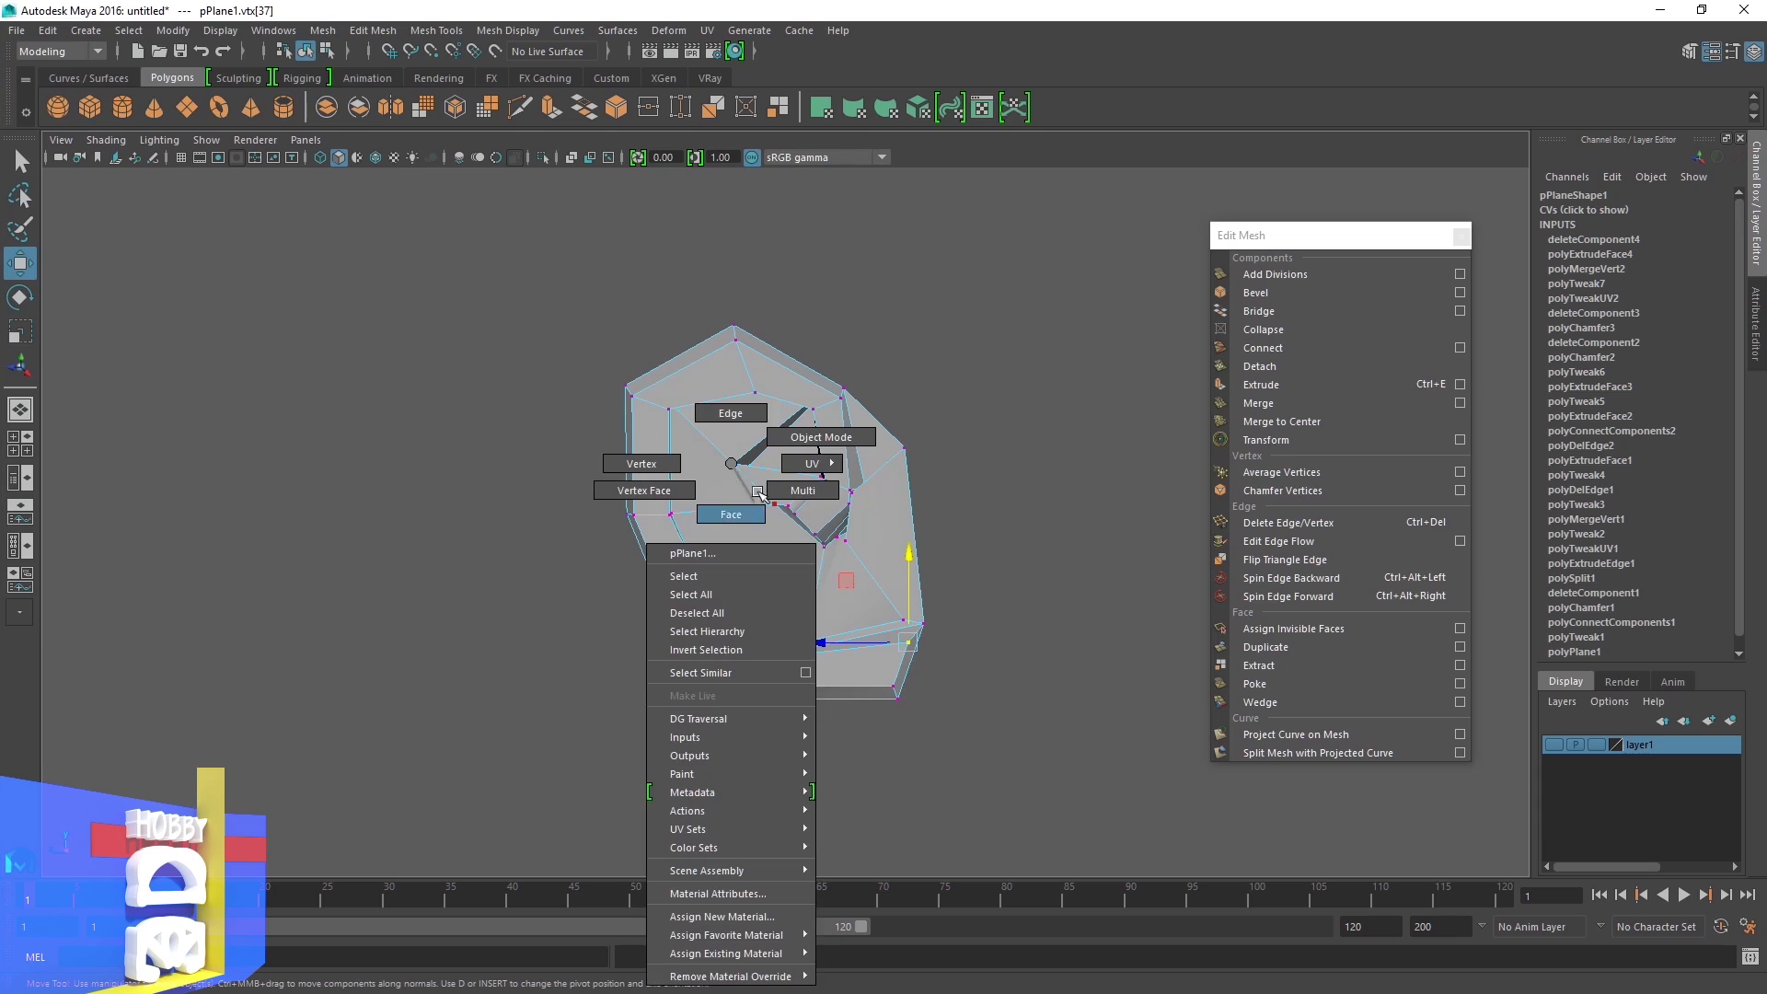
# Select the whole ear in object mode, preview it smoothed, then show the cage again
pyautogui.moveTo(727, 511); pyautogui.dragTo(771, 463, button='right')
pyautogui.click(742, 549)
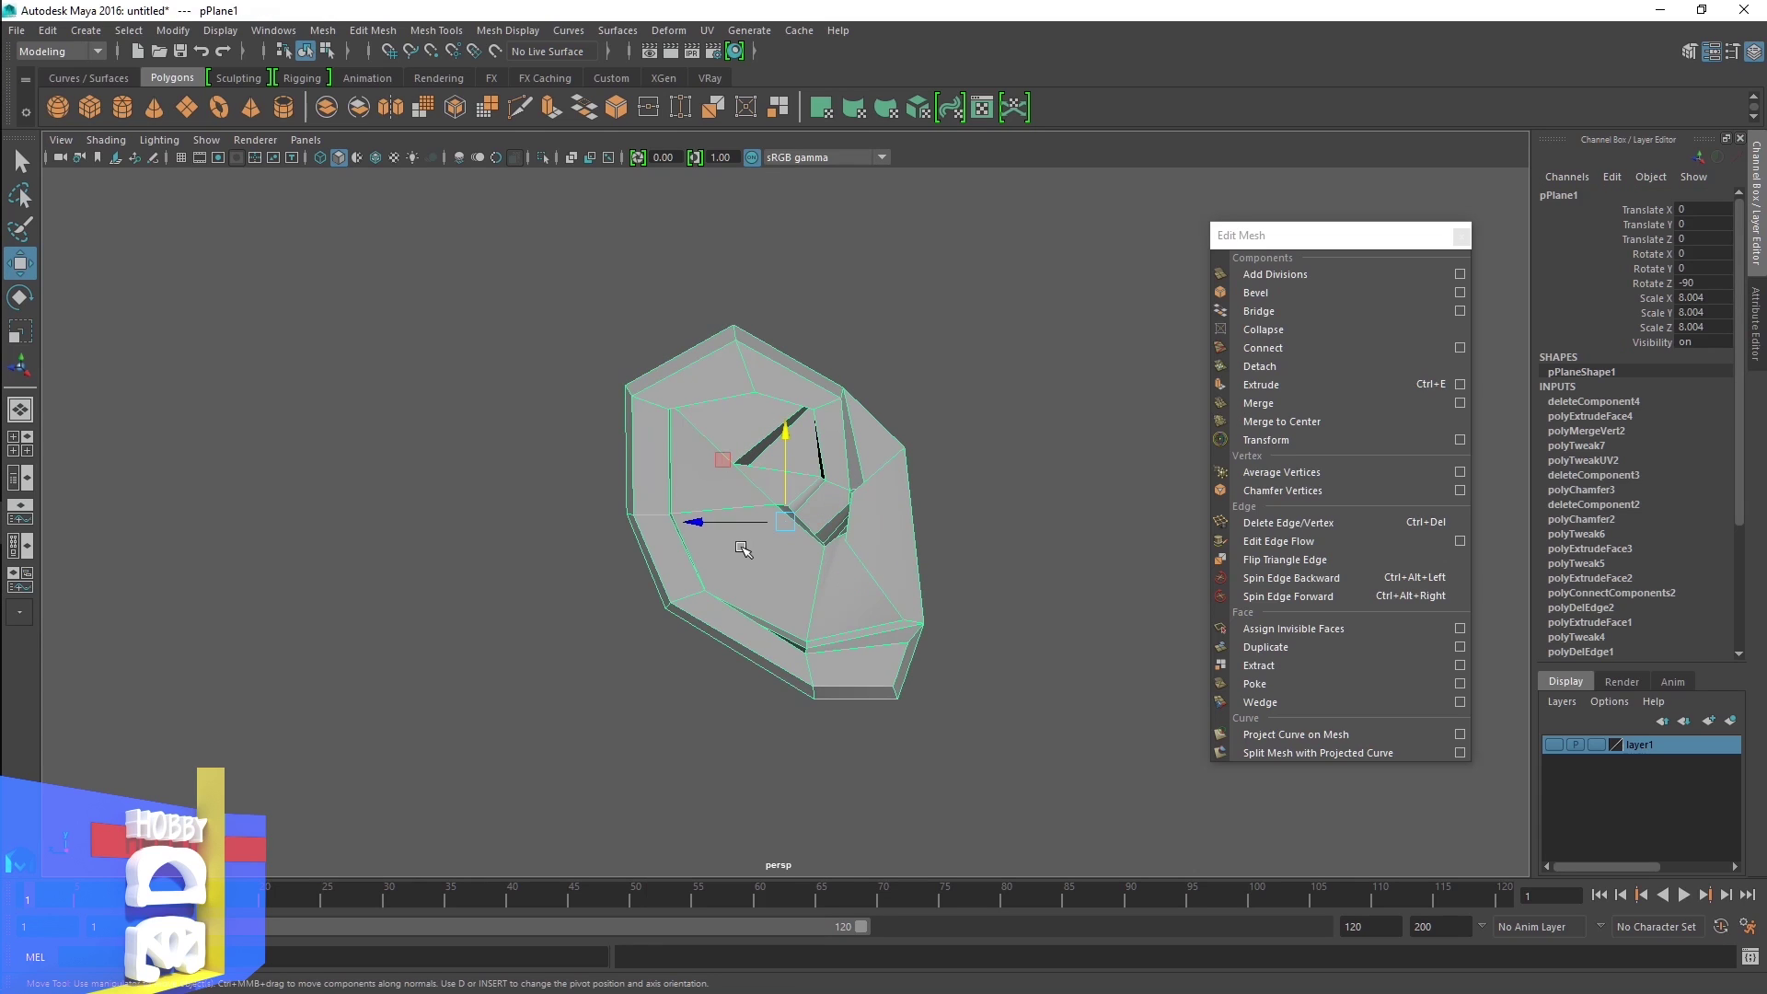
pyautogui.press('3')
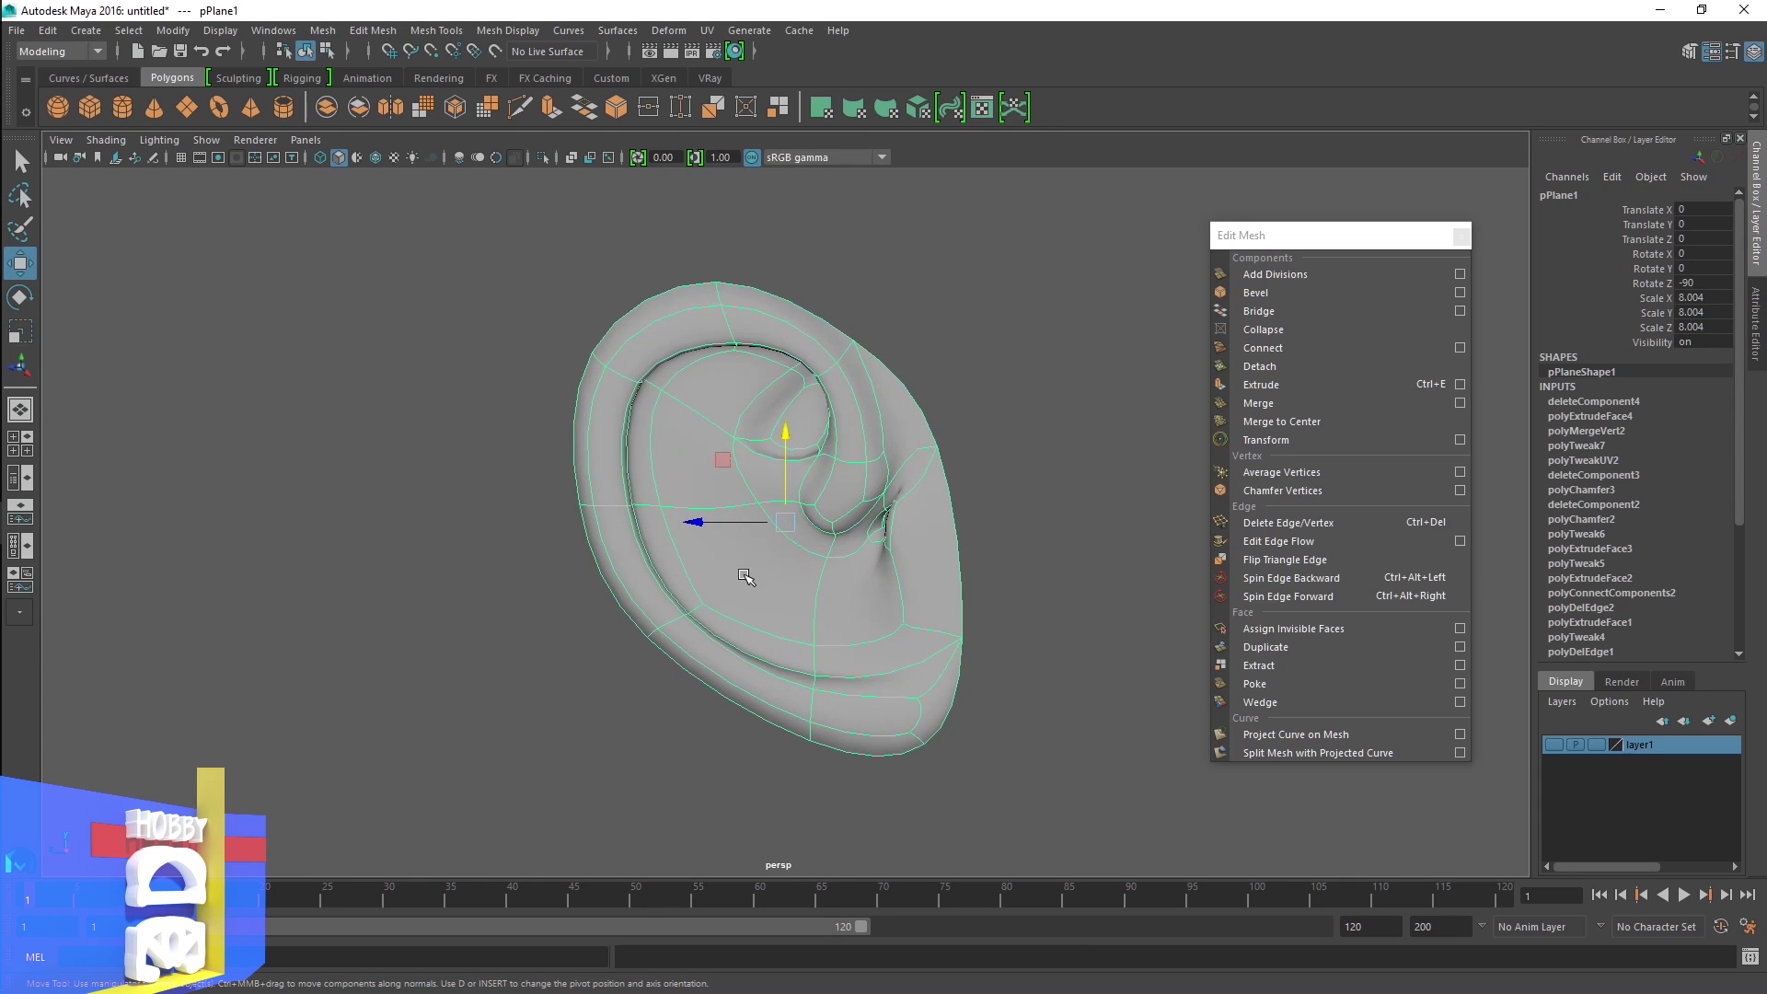
pyautogui.press('q')
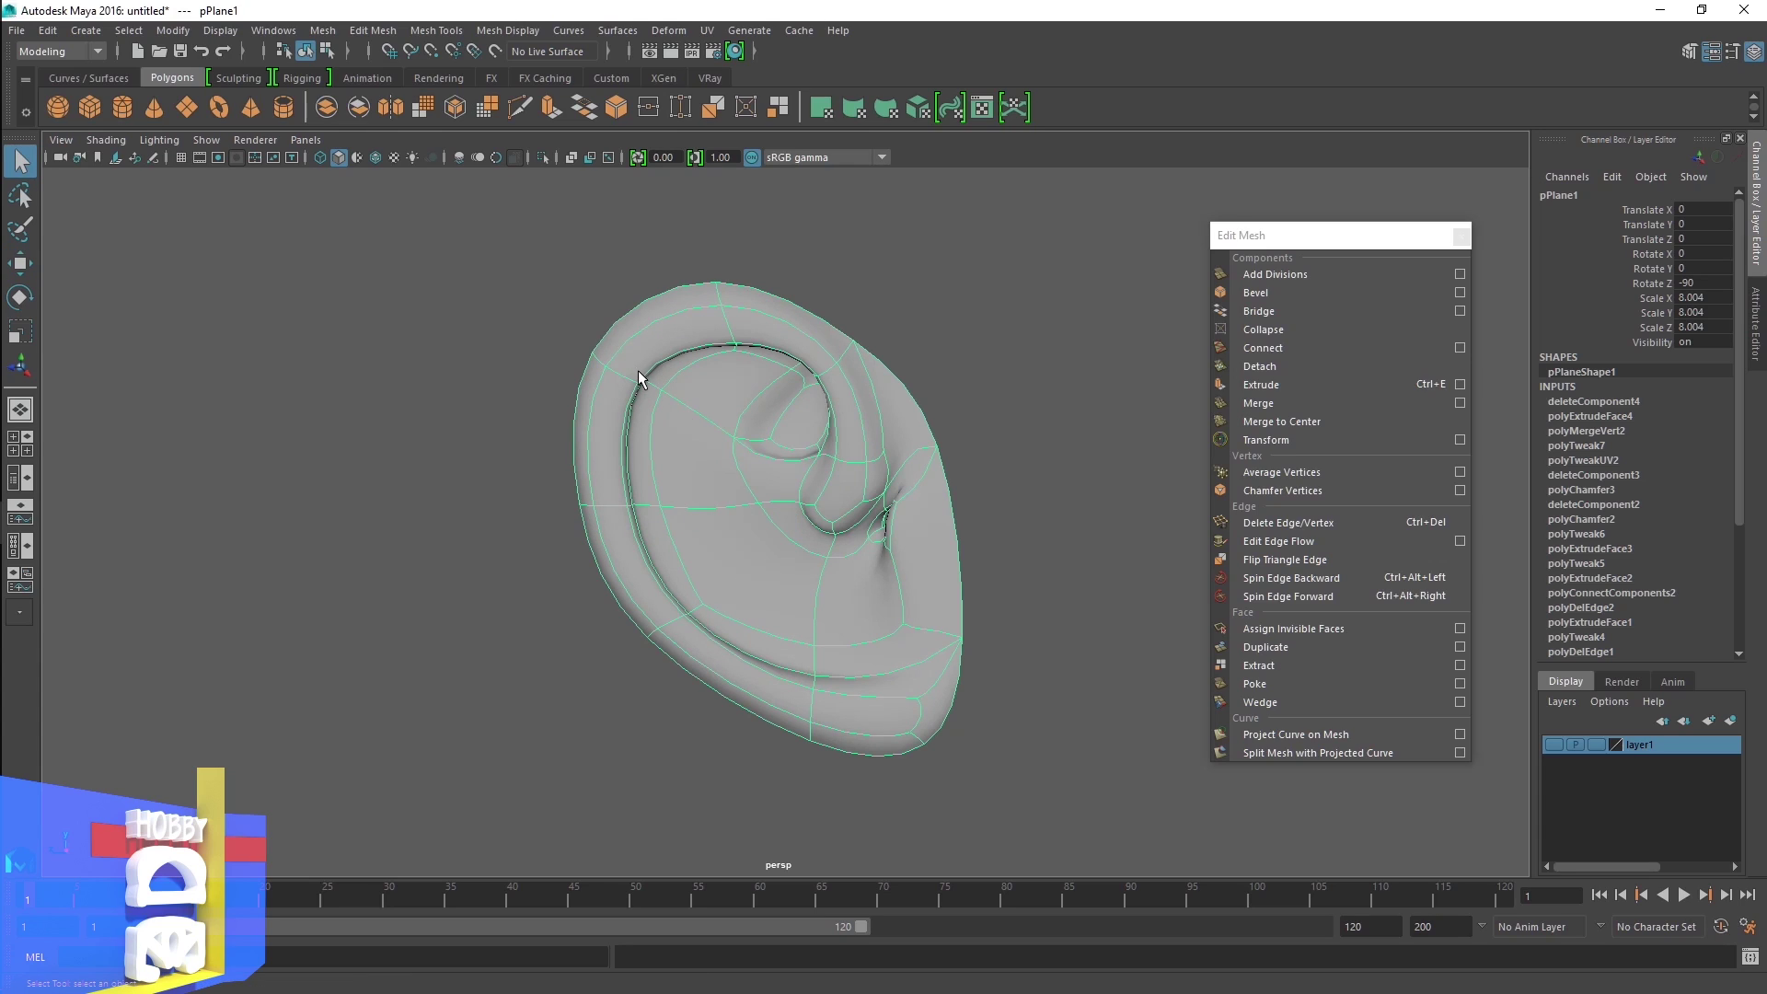
pyautogui.press('1')
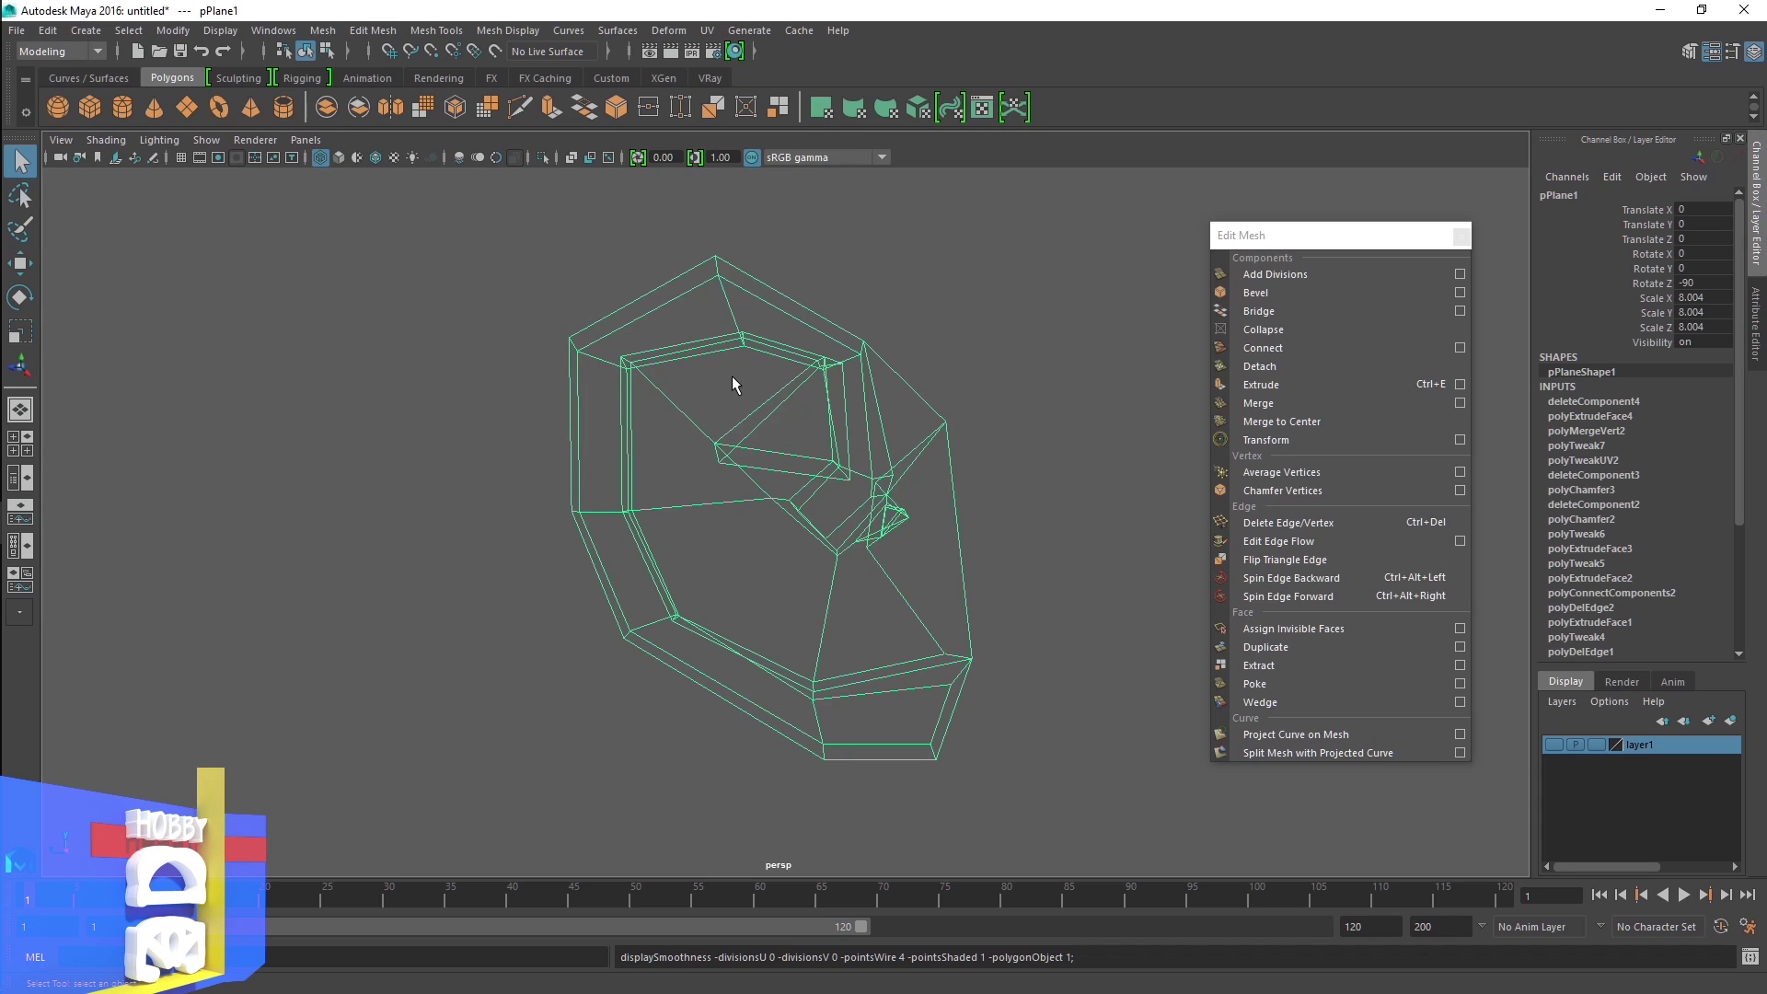
# Extrude an edge of the ear cage and move the new strip -0.252 along X
pyautogui.moveTo(732, 376); pyautogui.dragTo(732, 328, button='right')
pyautogui.moveTo(733, 328)
pyautogui.keyDown('alt'); pyautogui.mouseDown()
pyautogui.moveTo(856, 438)
pyautogui.moveTo(885, 418)
pyautogui.moveTo(988, 440)
pyautogui.moveTo(883, 478)
pyautogui.mouseUp(); pyautogui.keyUp('alt')
pyautogui.click(895, 421)
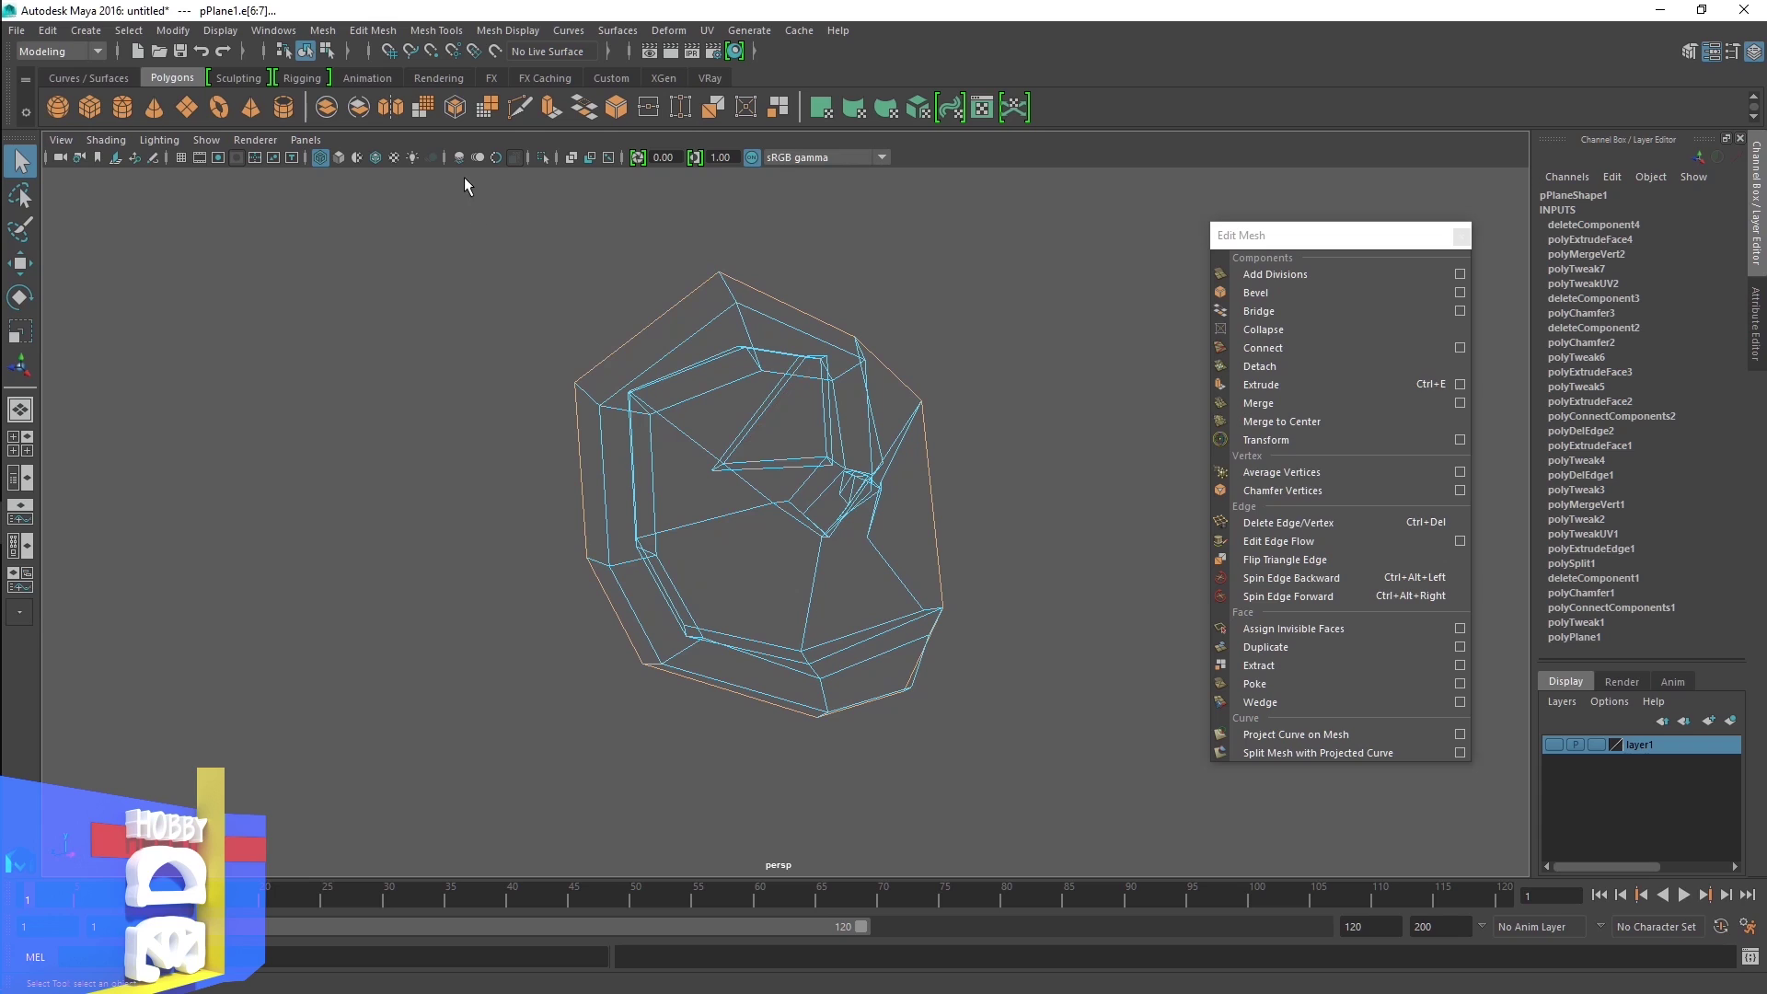
pyautogui.click(552, 111)
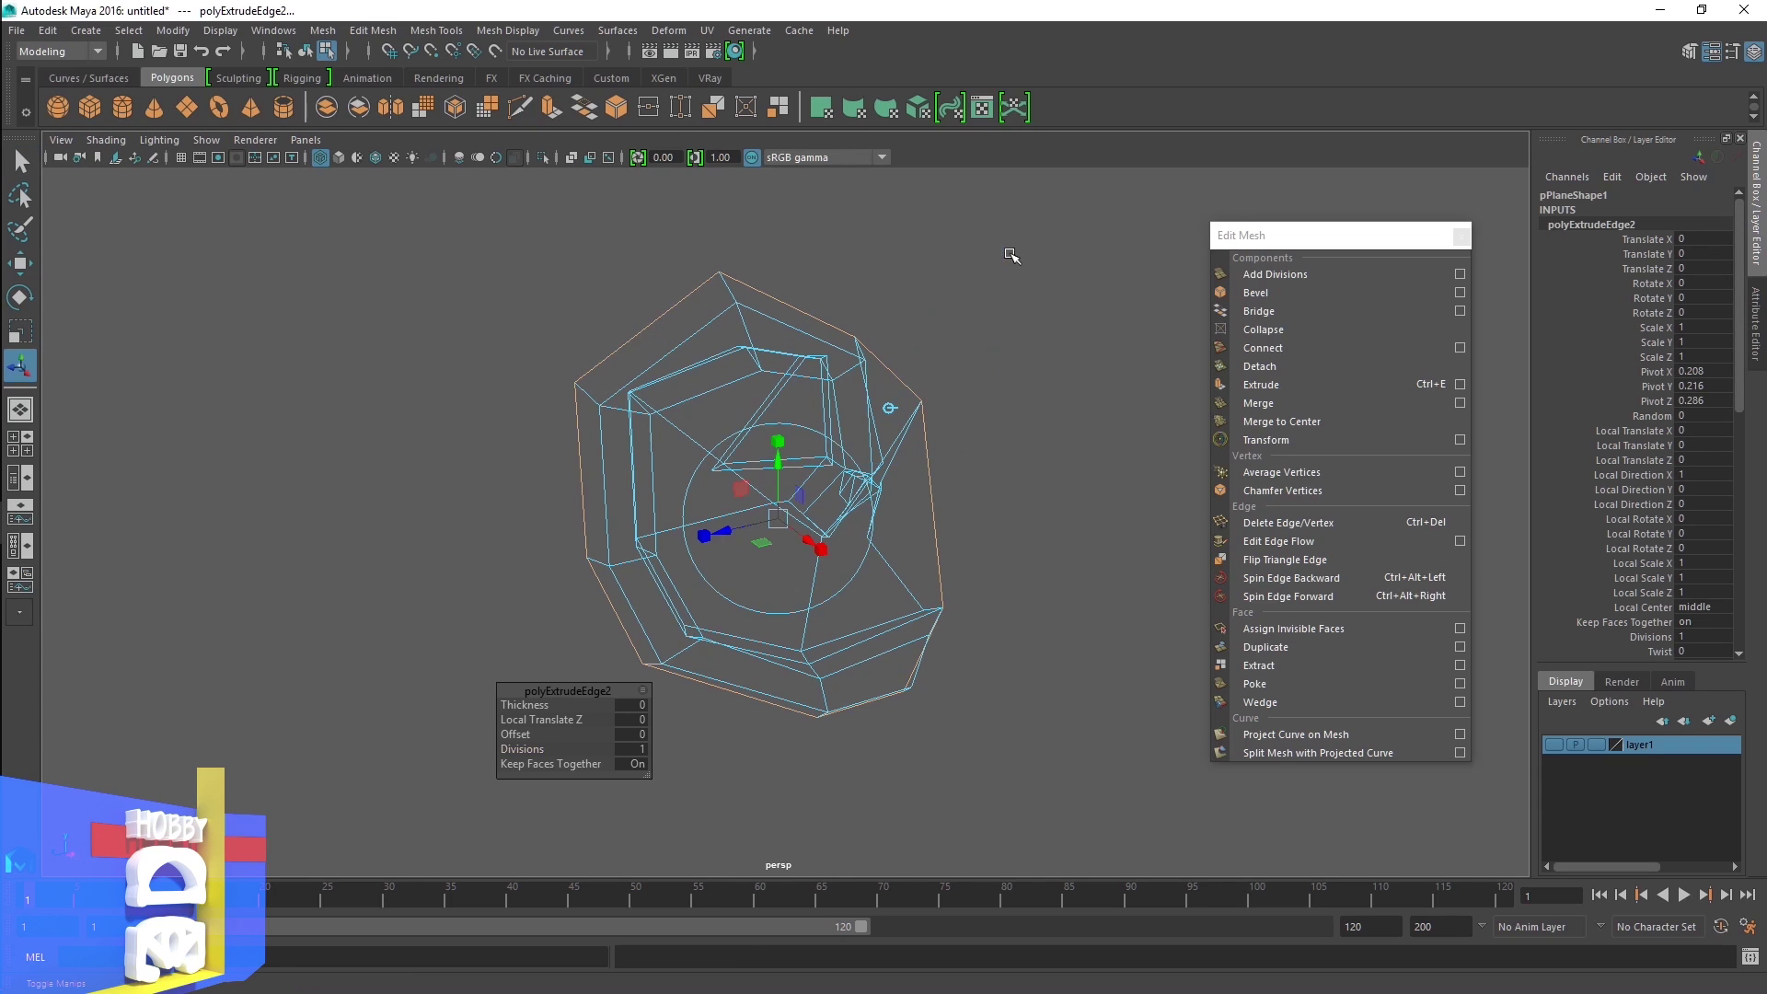
pyautogui.keyDown('alt'); pyautogui.moveTo(966, 641); pyautogui.dragTo(858, 554); pyautogui.keyUp('alt')
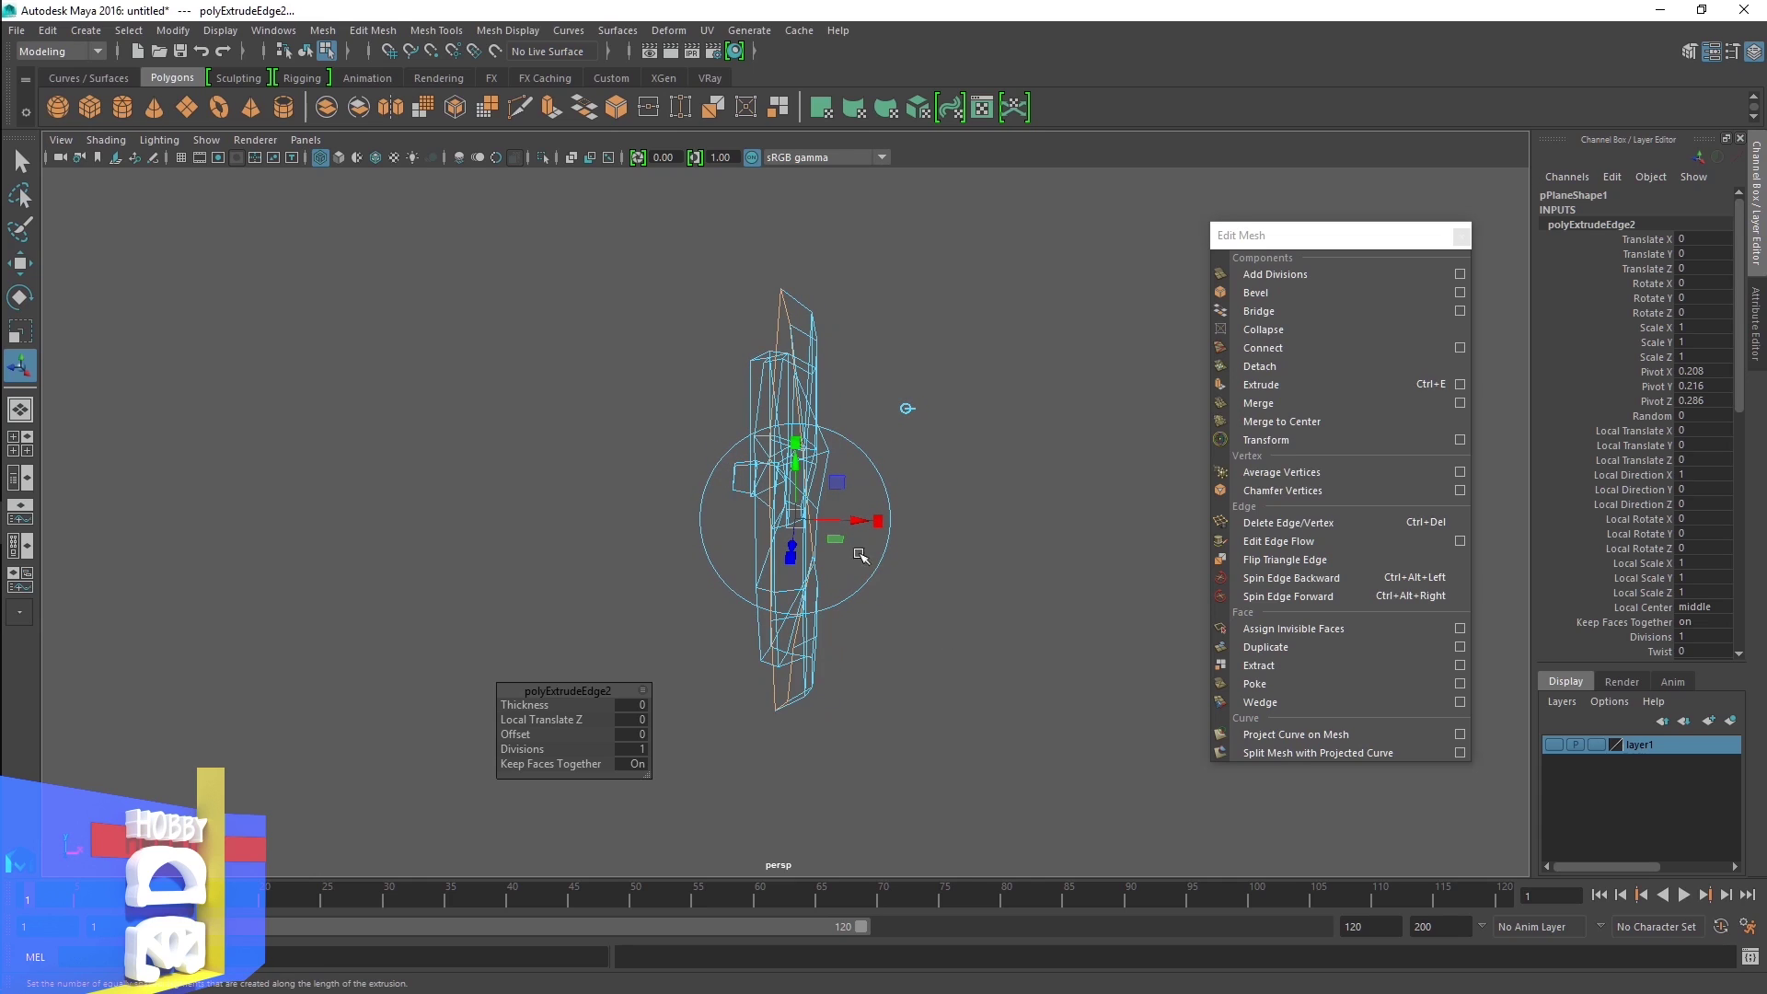
pyautogui.moveTo(861, 520); pyautogui.dragTo(845, 520)
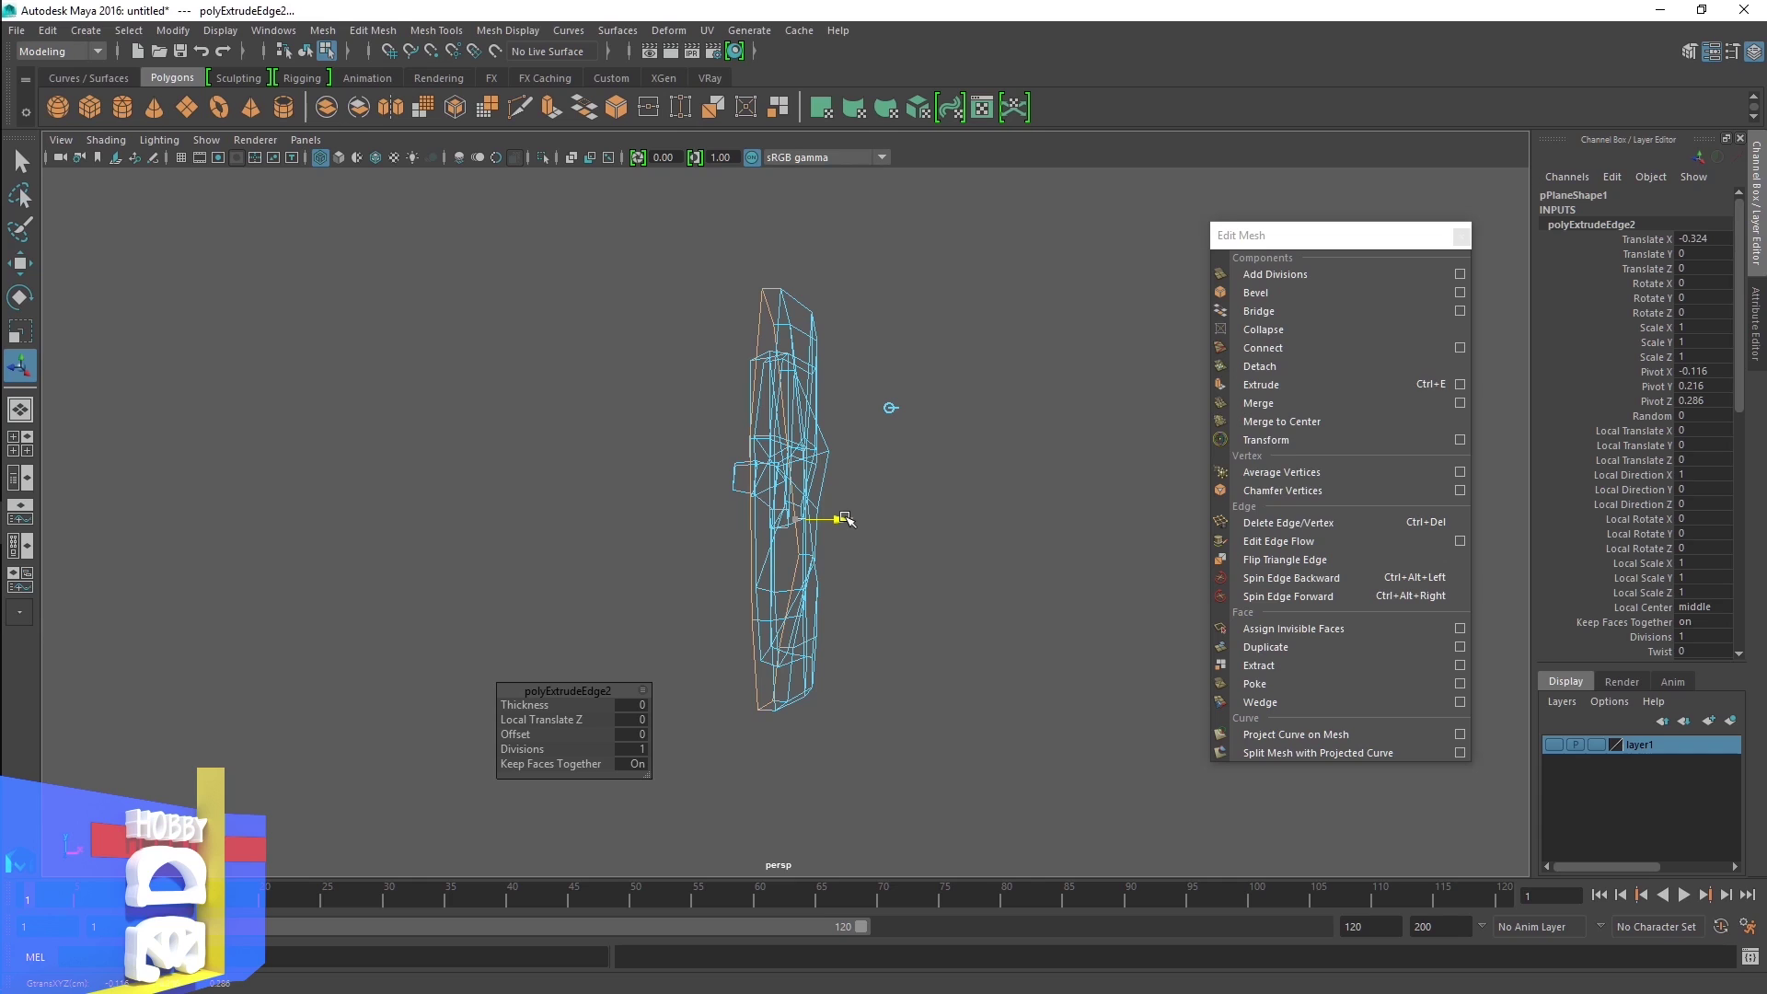
pyautogui.moveTo(844, 520)
pyautogui.mouseDown()
pyautogui.moveTo(865, 536)
pyautogui.moveTo(740, 559)
pyautogui.mouseUp()
# Turn on Smooth Shade All and scale the extruded edge up to 1.033
pyautogui.click(860, 531)
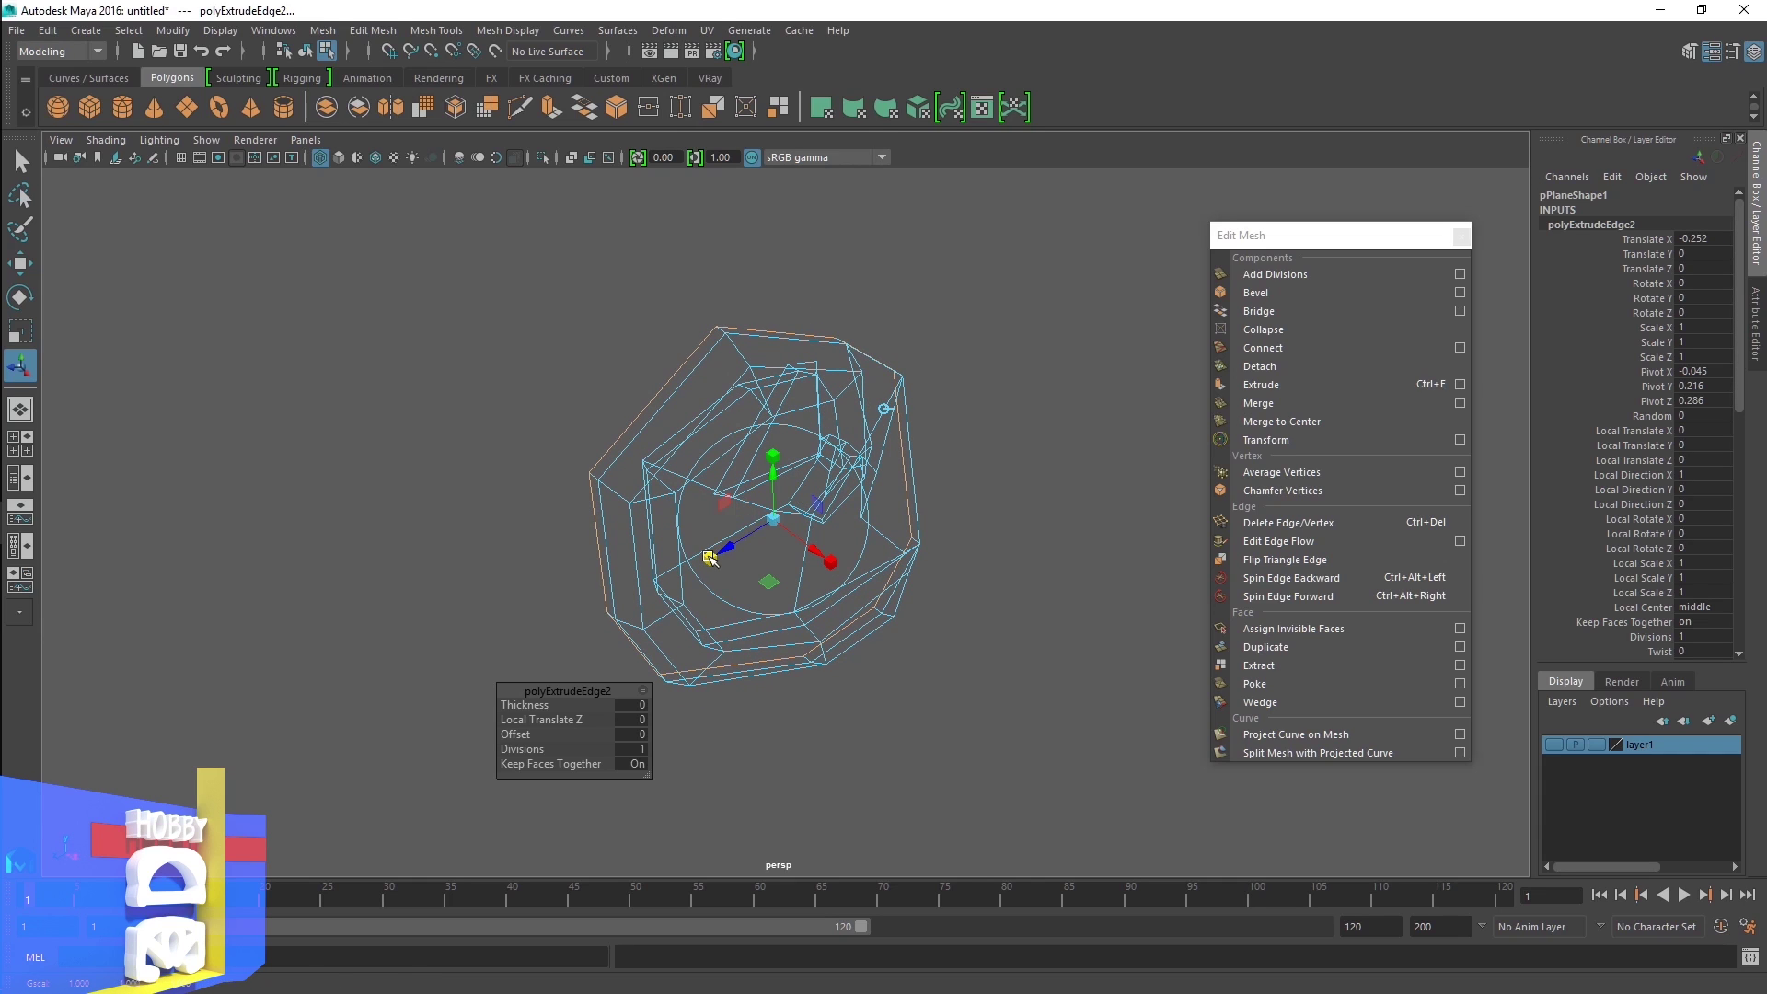
pyautogui.click(338, 157)
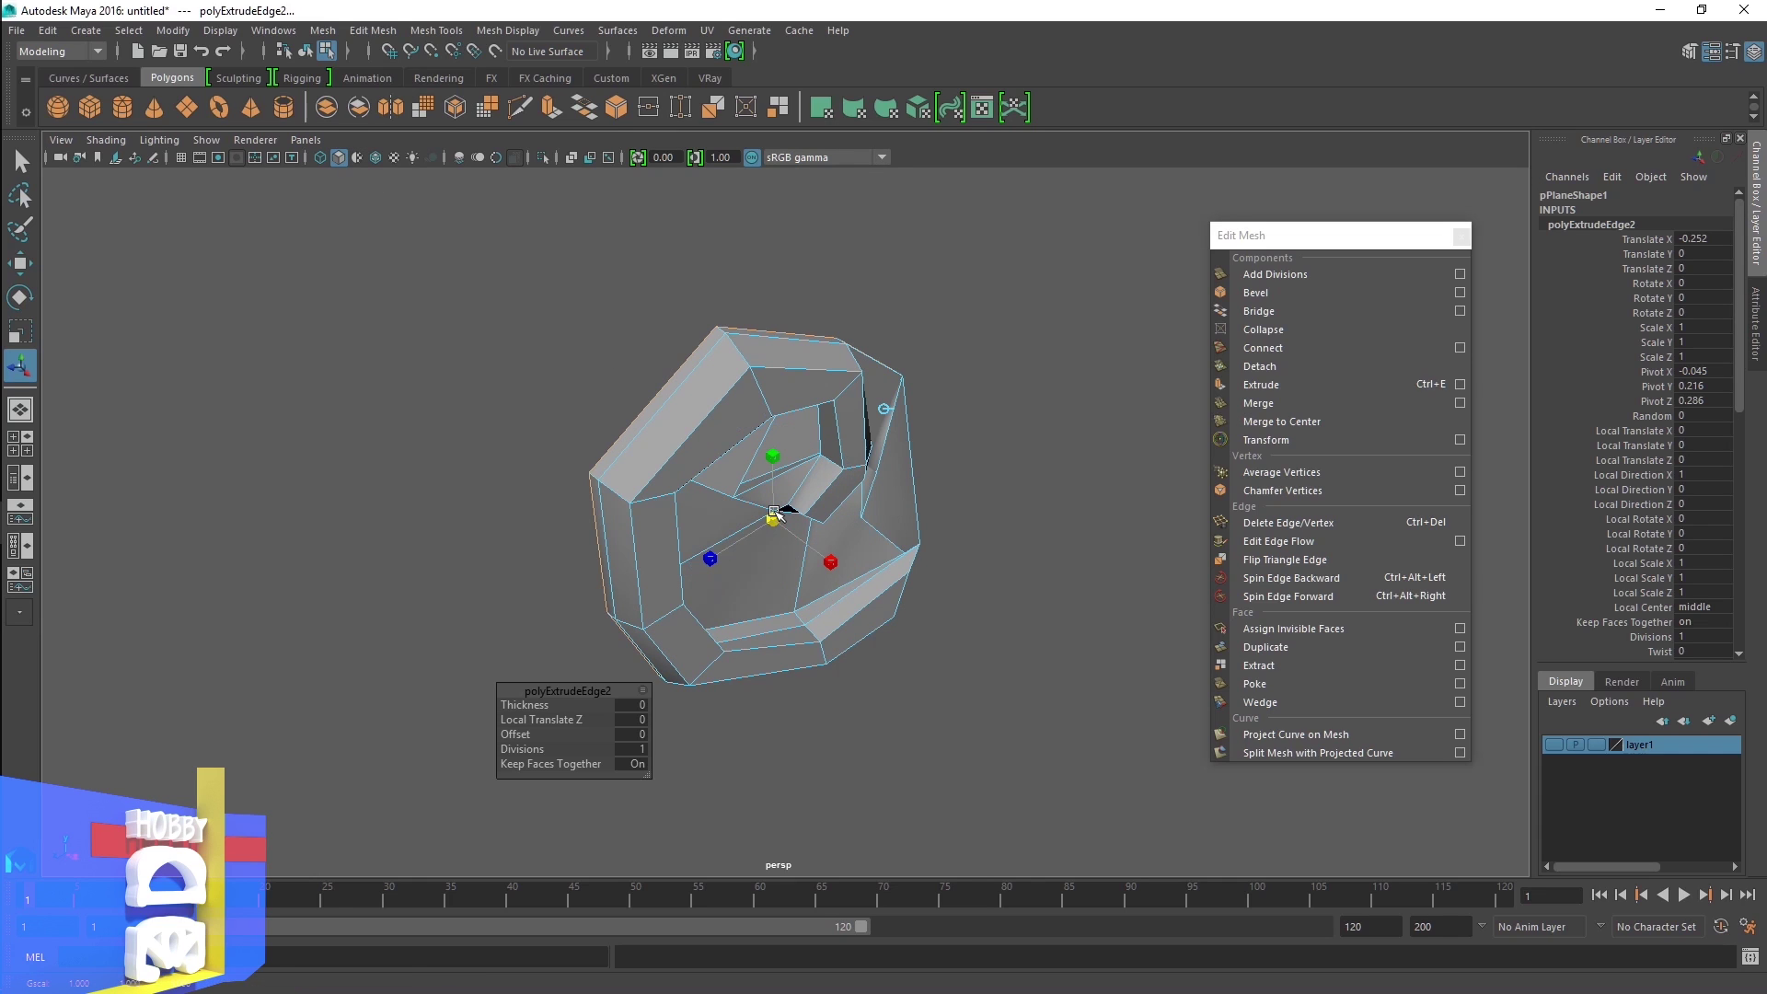
pyautogui.moveTo(775, 513)
pyautogui.mouseDown()
pyautogui.moveTo(673, 499)
pyautogui.moveTo(851, 504)
pyautogui.mouseUp()
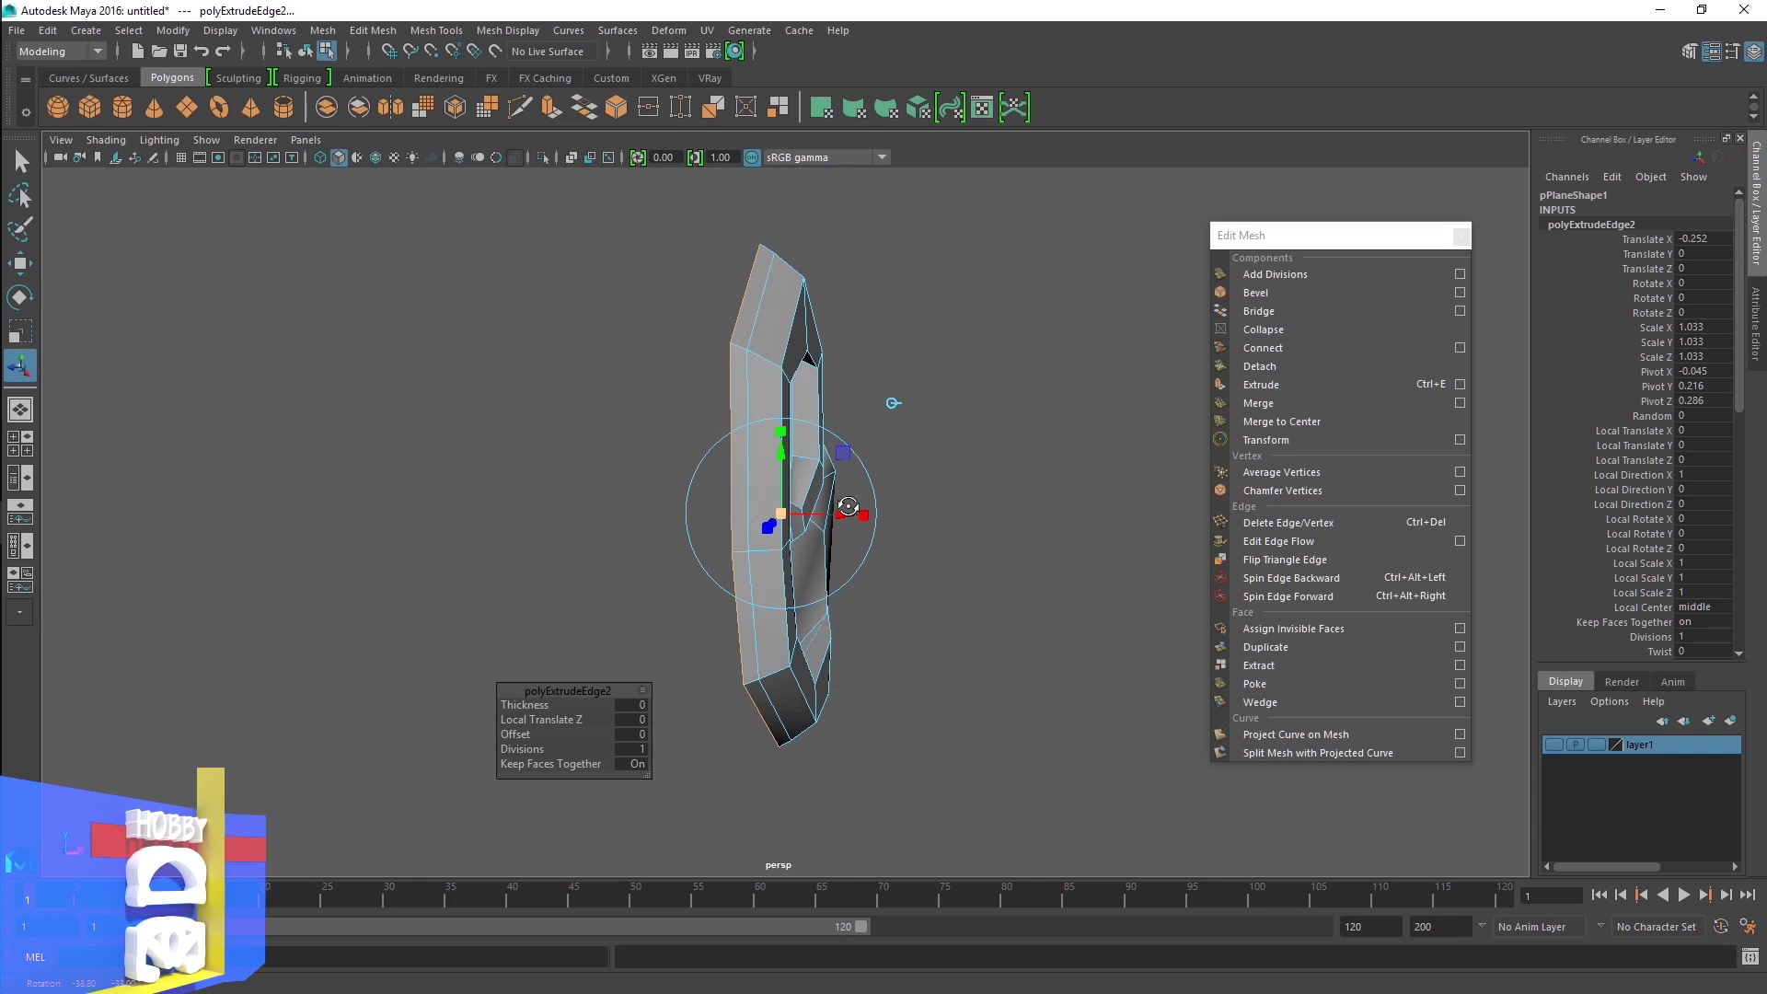
# Extrude the edge again, moving it -0.453 along X and scaling to 0.751, then select the top vertex
pyautogui.click(552, 107)
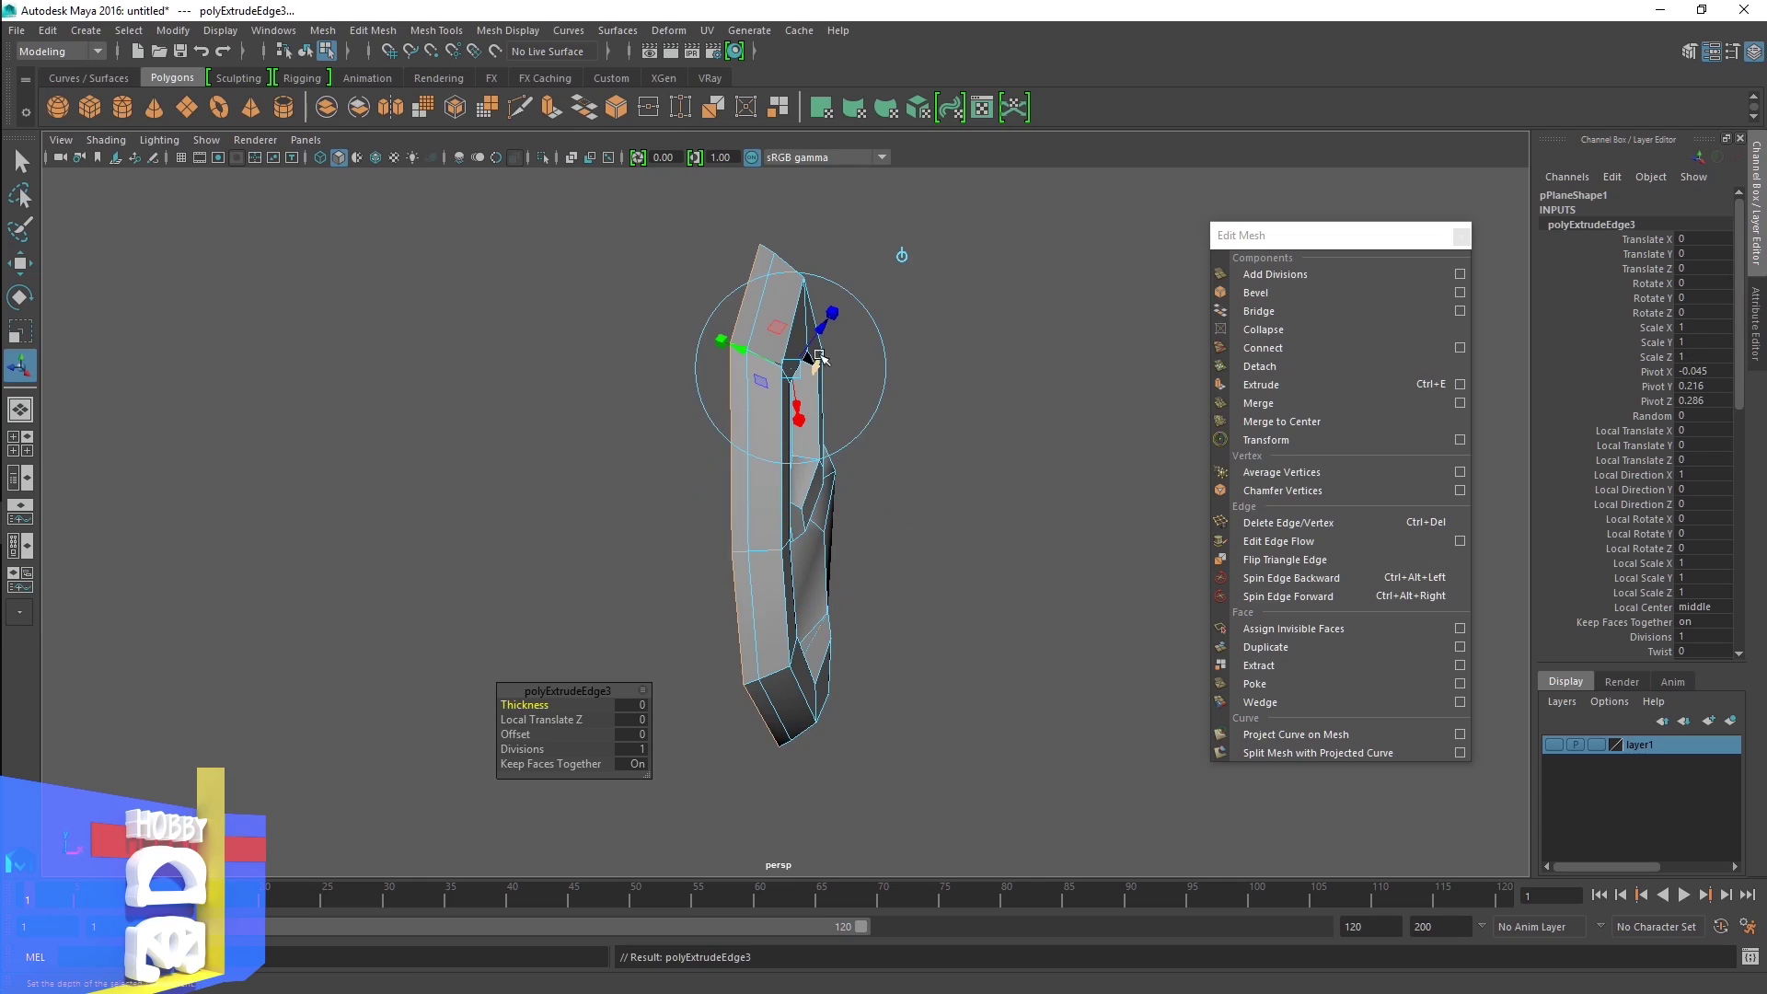
pyautogui.click(899, 250)
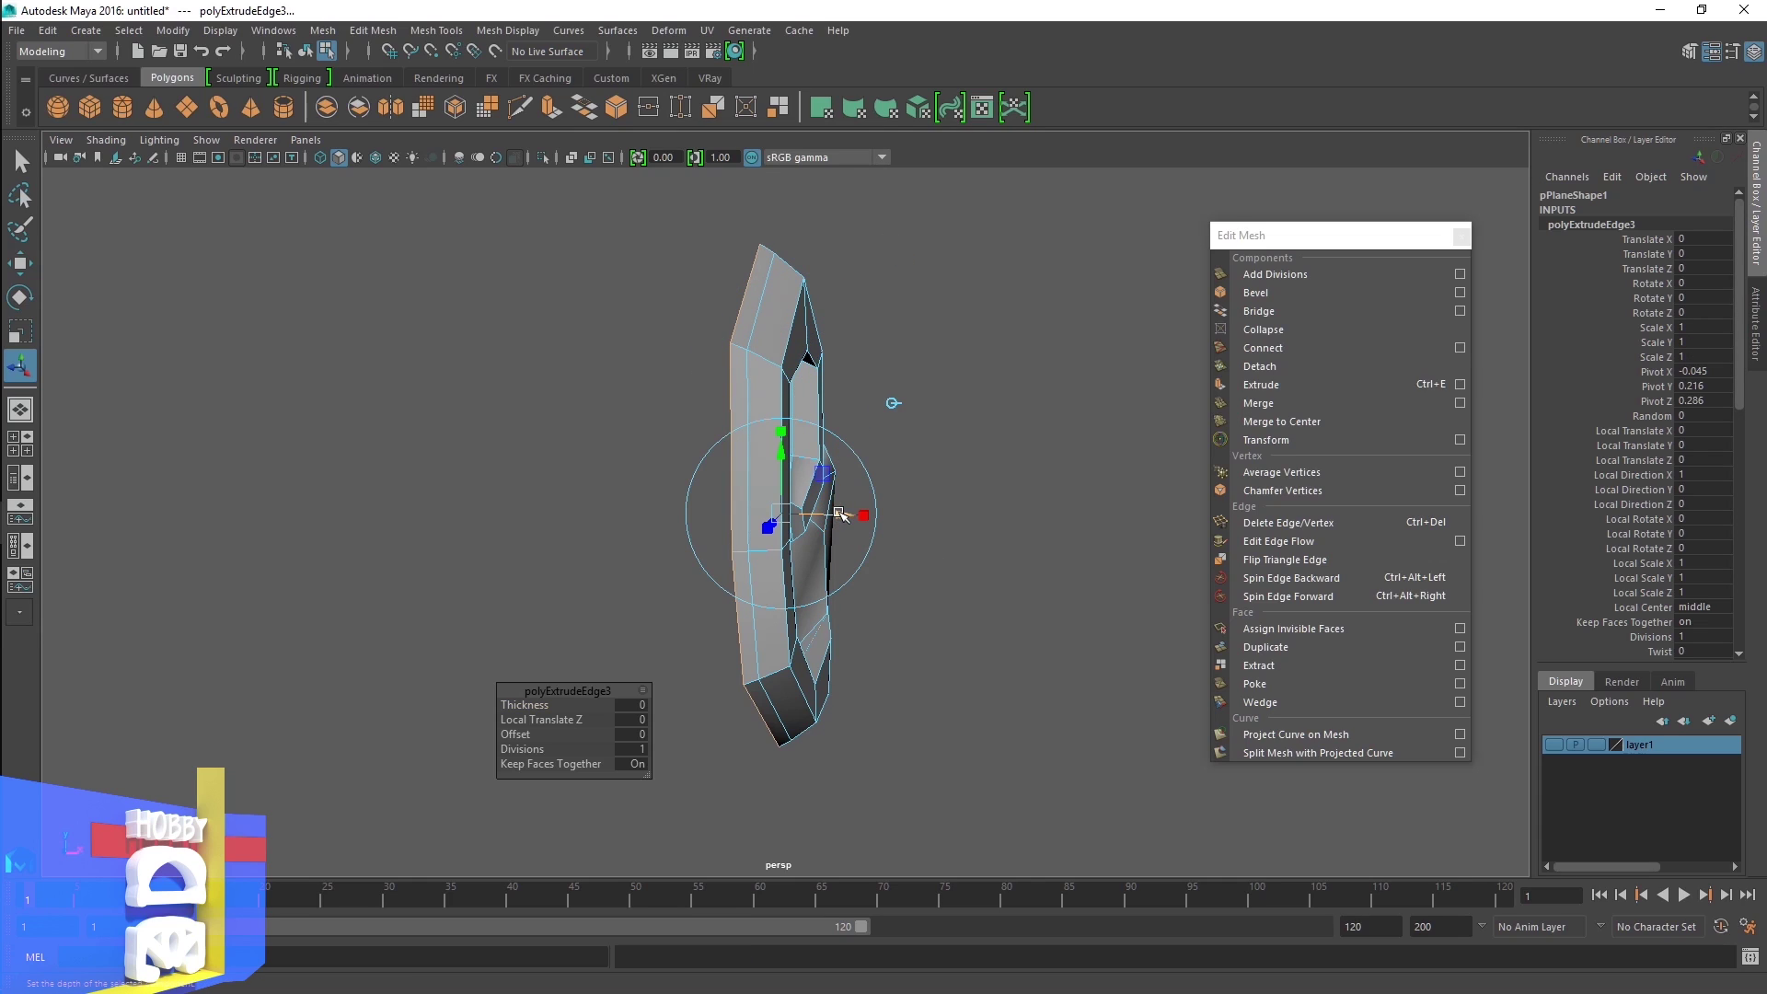
pyautogui.moveTo(840, 512); pyautogui.dragTo(817, 512)
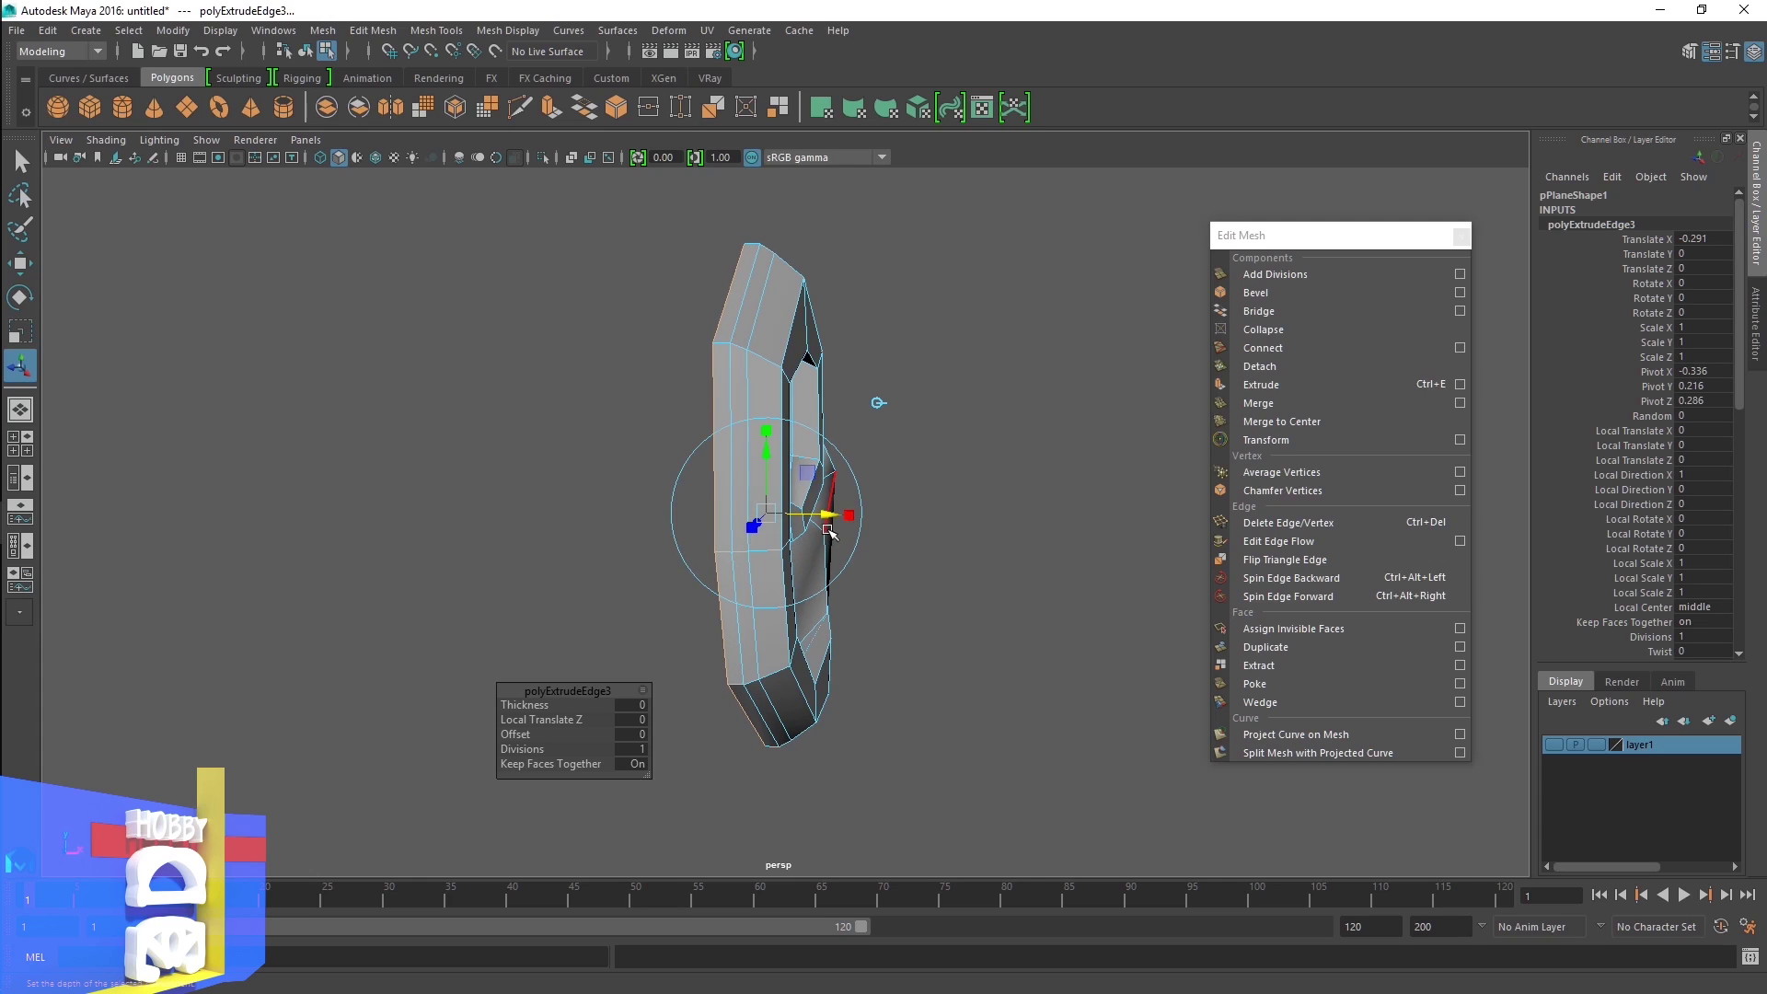
pyautogui.click(828, 530)
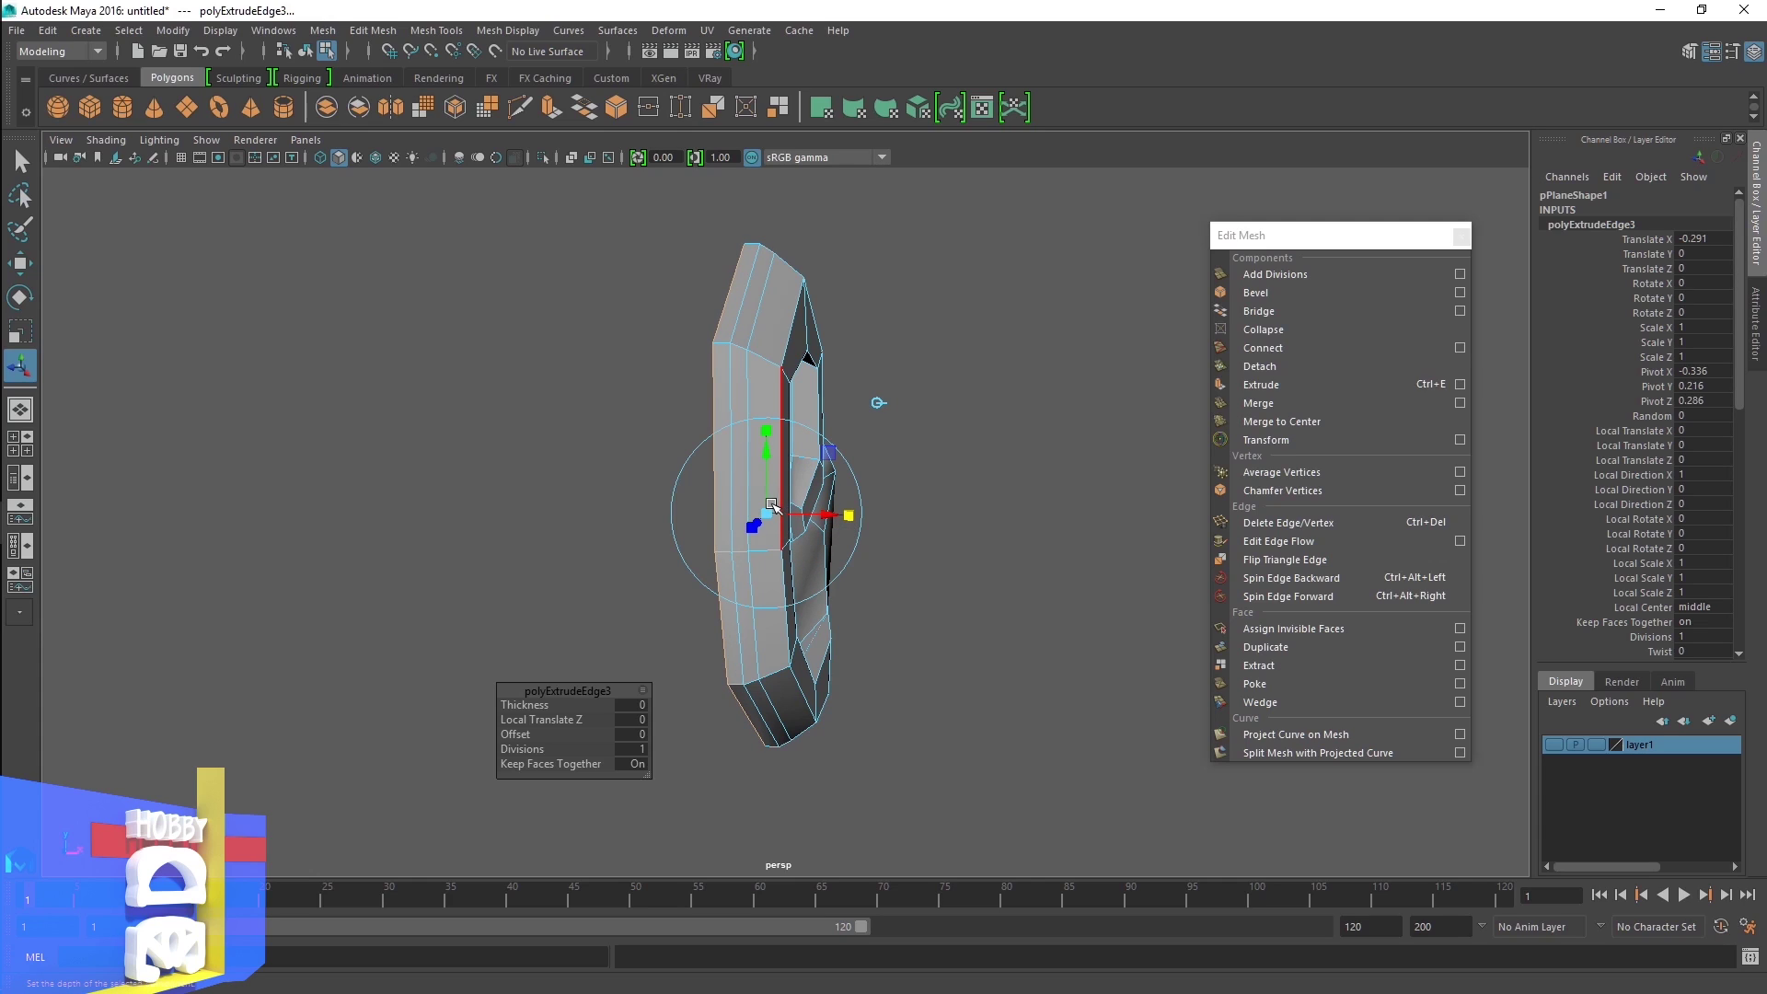
pyautogui.moveTo(771, 506); pyautogui.dragTo(809, 511)
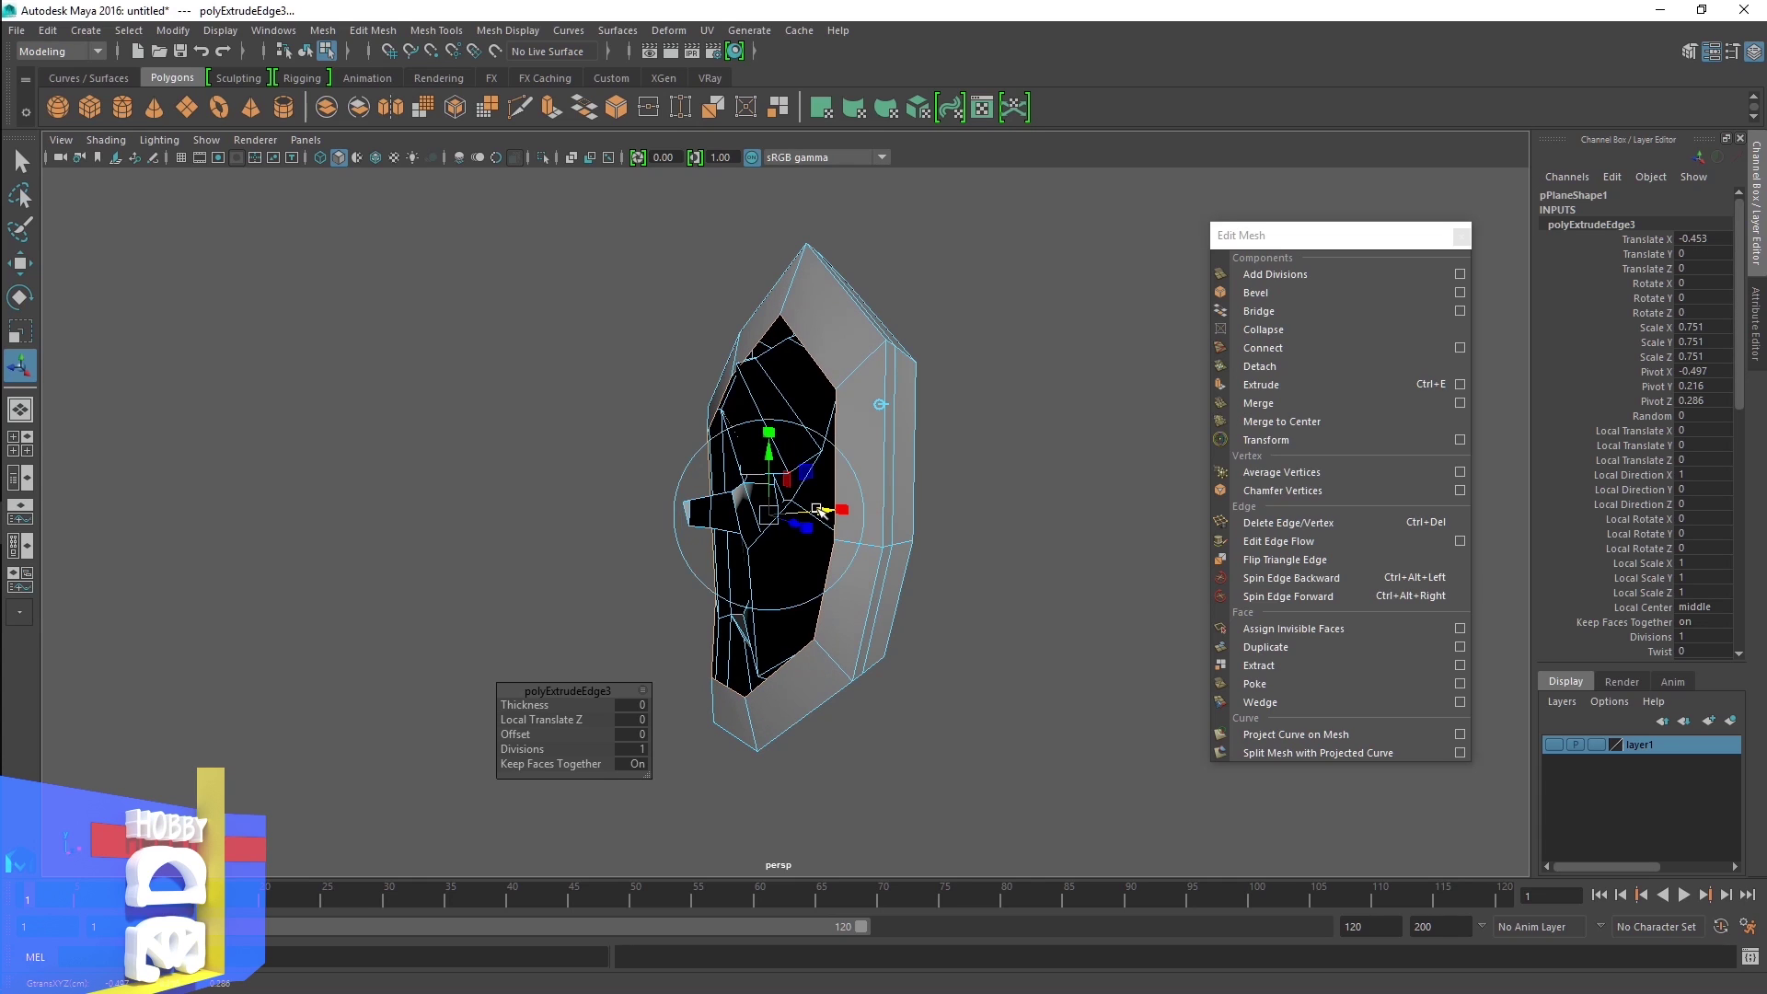
pyautogui.moveTo(933, 515)
pyautogui.keyDown('alt'); pyautogui.mouseDown()
pyautogui.moveTo(855, 531)
pyautogui.moveTo(897, 514)
pyautogui.moveTo(870, 521)
pyautogui.mouseUp(); pyautogui.keyUp('alt')
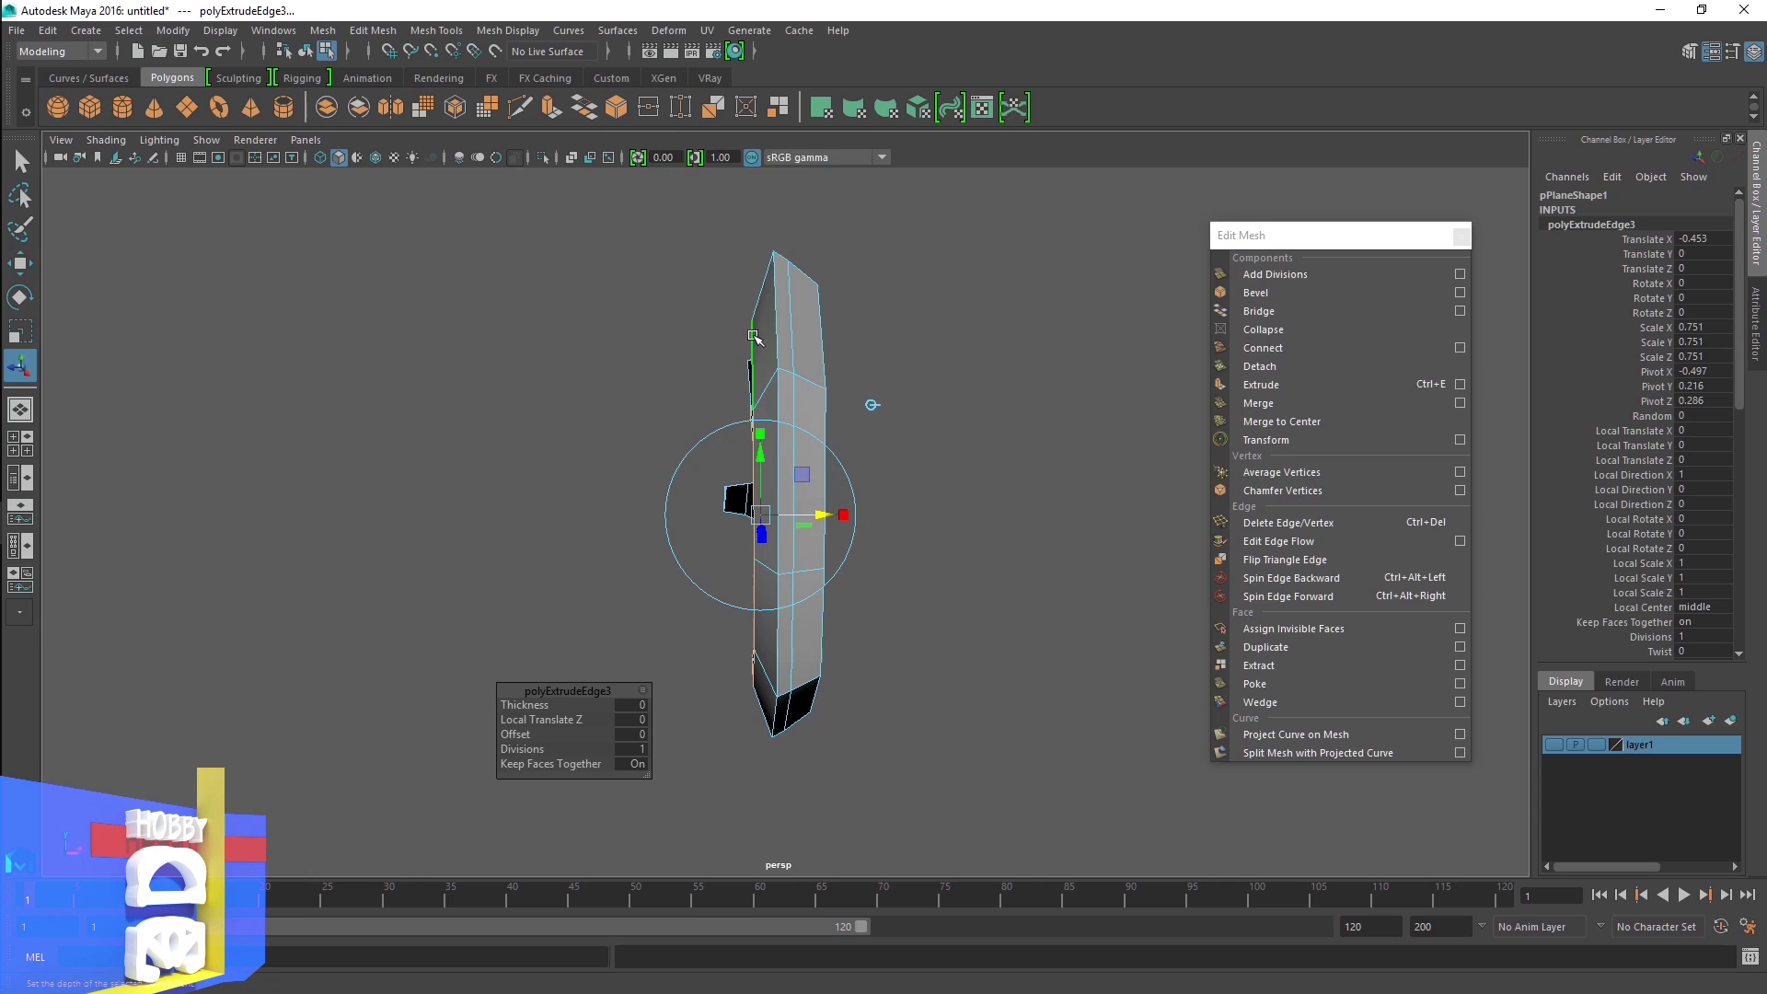
pyautogui.moveTo(762, 345); pyautogui.dragTo(728, 301, button='right')
pyautogui.click(762, 263)
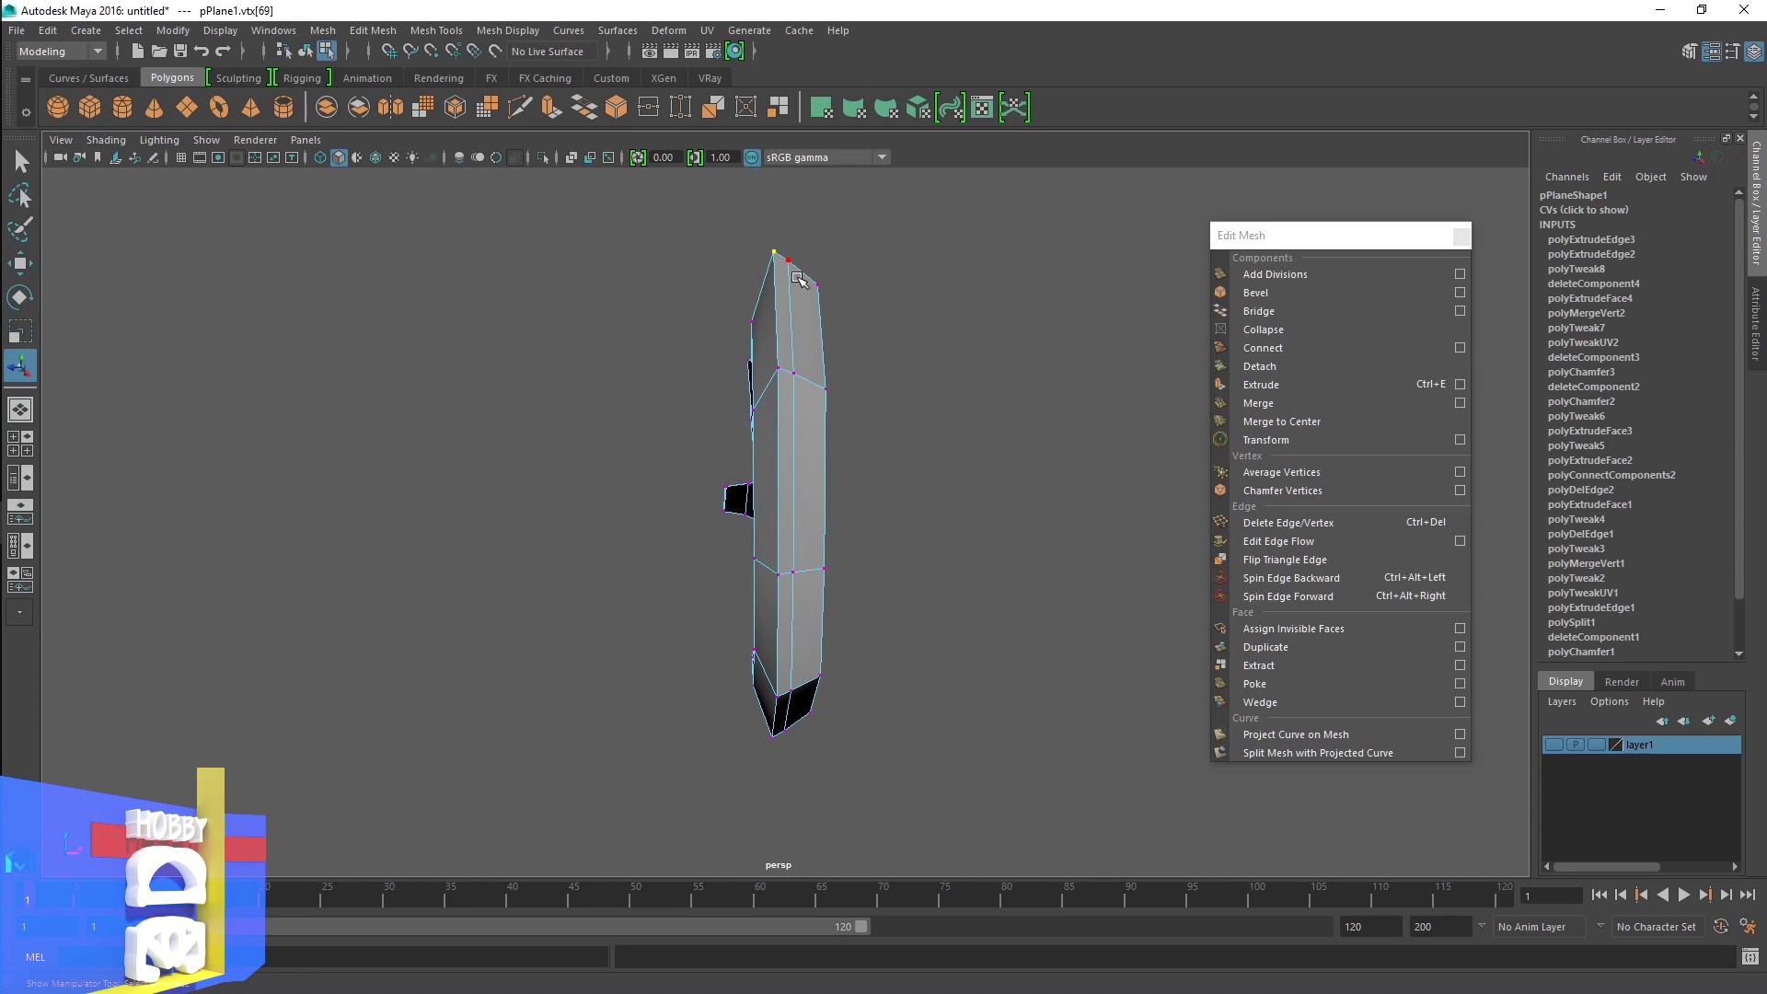
# Select two vertices on the ear's outer rim while previewing the smoothed mesh
pyautogui.press('w')
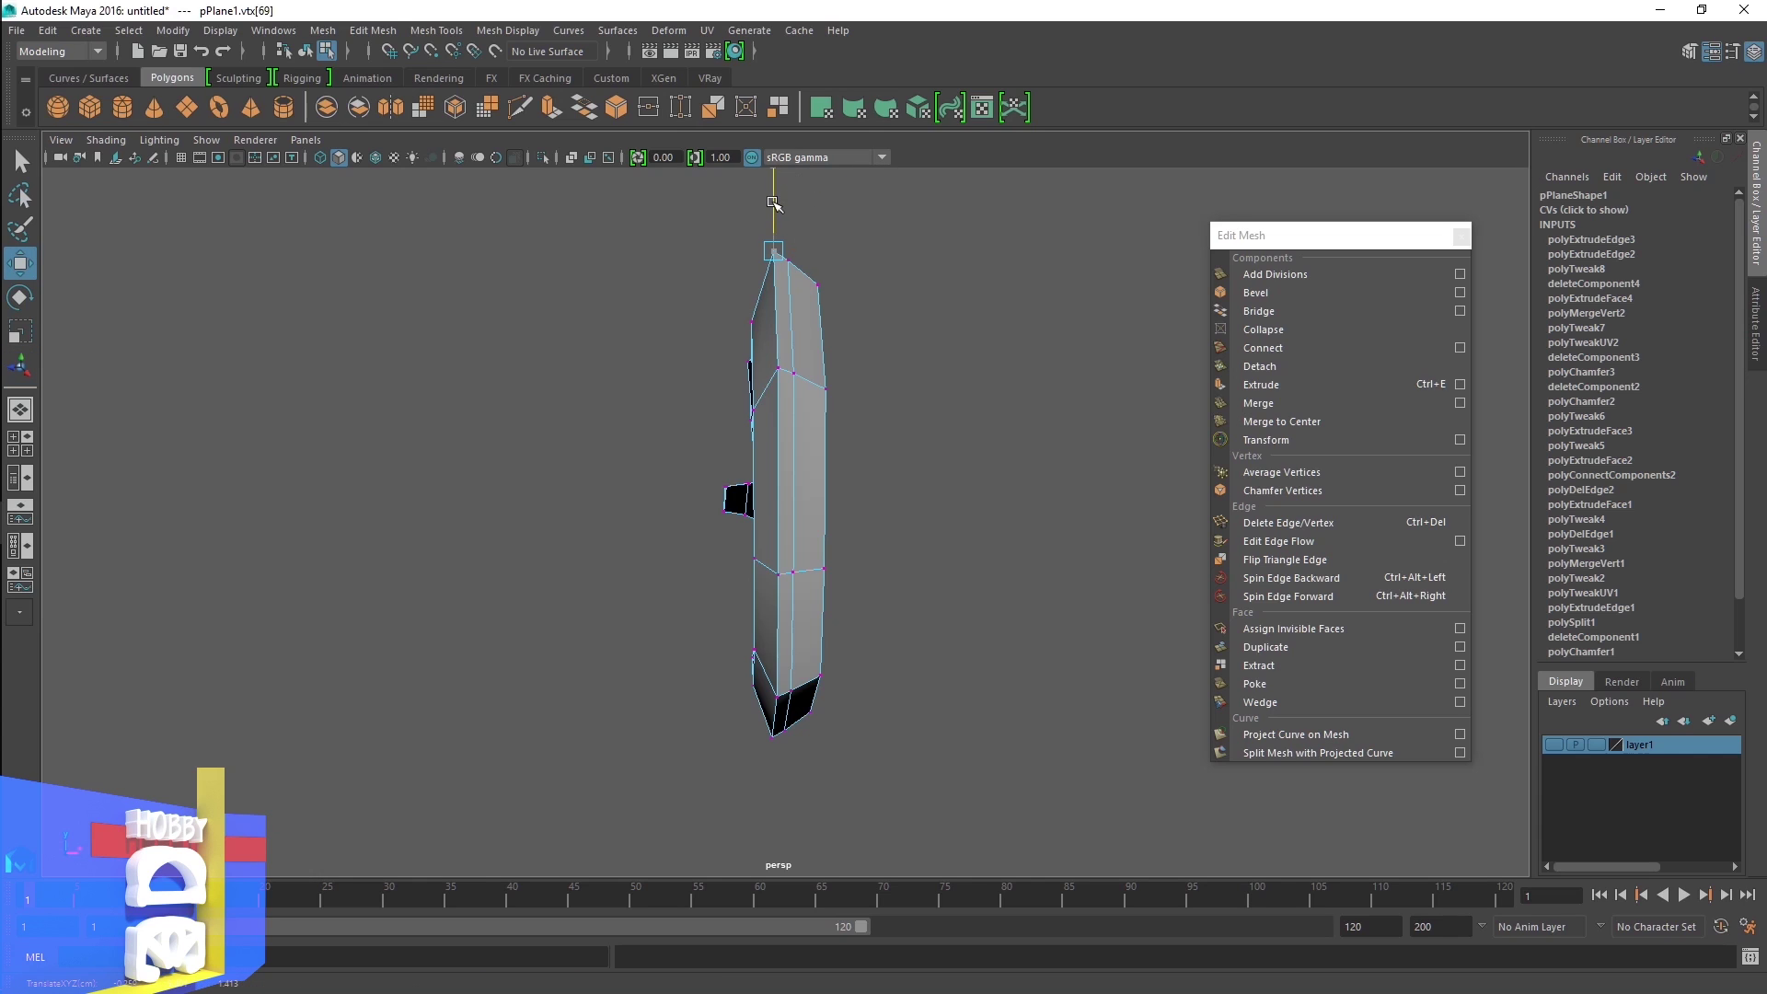
pyautogui.moveTo(873, 381)
pyautogui.keyDown('alt'); pyautogui.mouseDown()
pyautogui.moveTo(732, 359)
pyautogui.moveTo(665, 389)
pyautogui.mouseUp(); pyautogui.keyUp('alt')
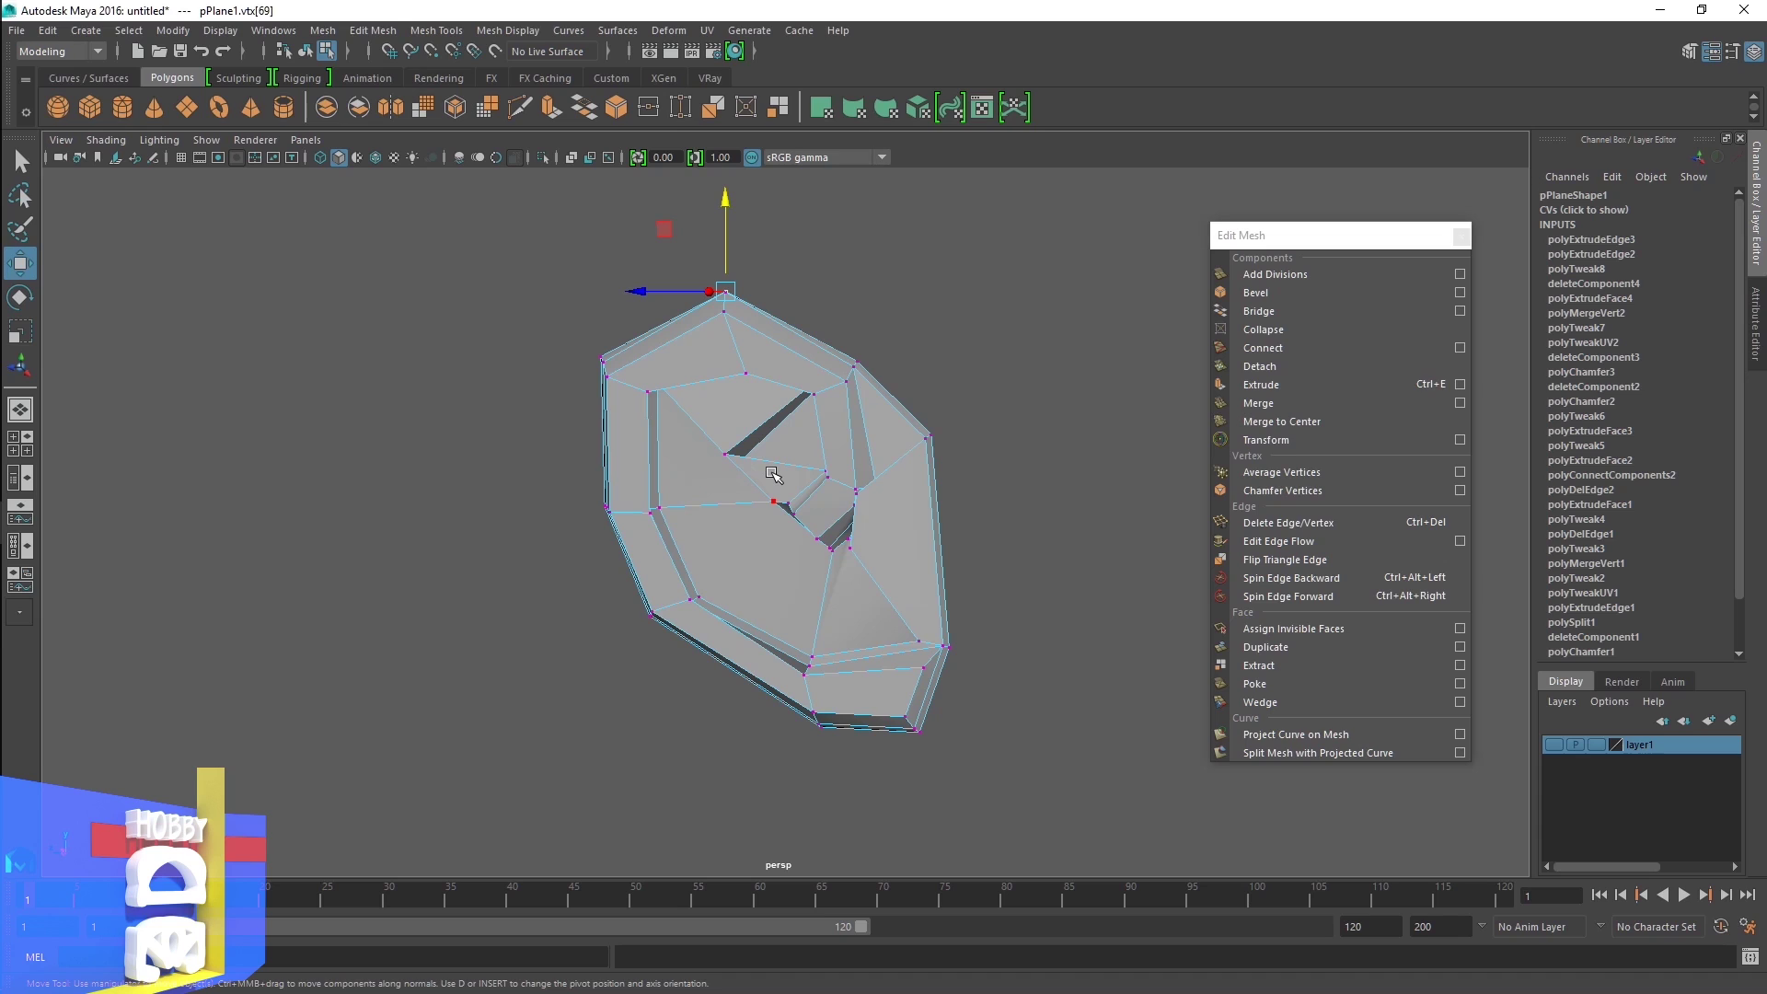
pyautogui.press('3')
pyautogui.moveTo(773, 475)
pyautogui.keyDown('alt'); pyautogui.mouseDown()
pyautogui.moveTo(682, 528)
pyautogui.moveTo(737, 487)
pyautogui.mouseUp(); pyautogui.keyUp('alt')
pyautogui.scroll(2, 736, 467)
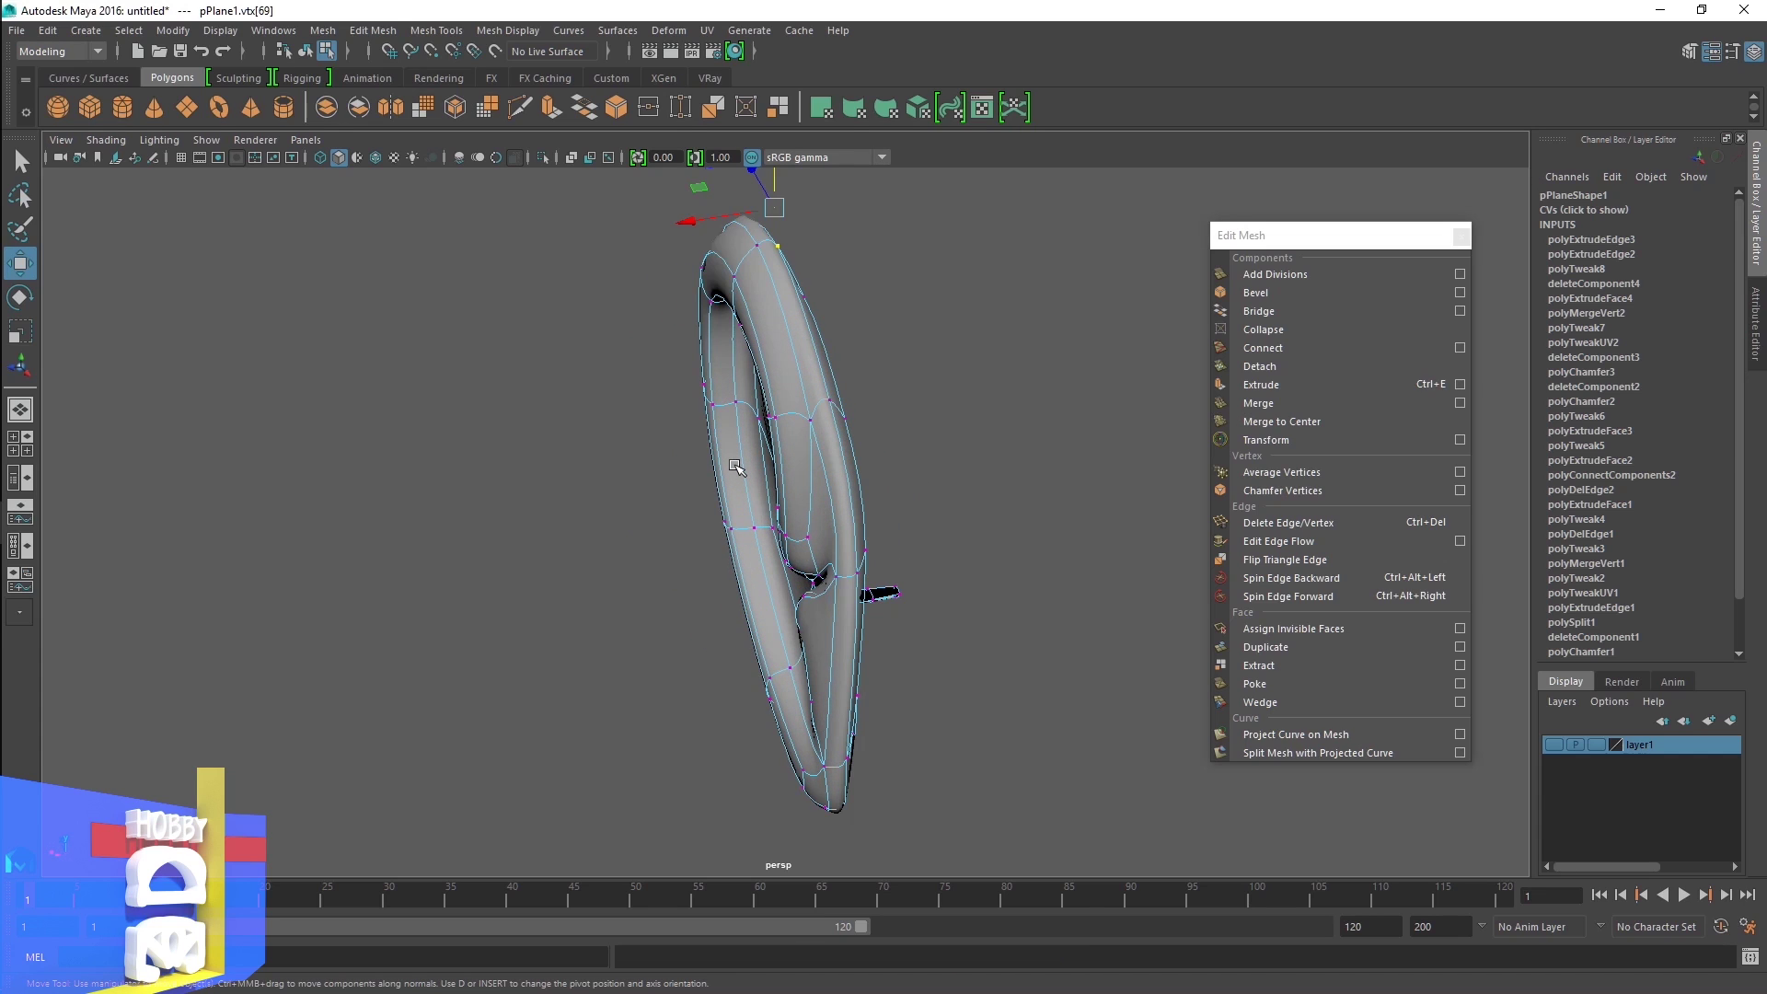
pyautogui.click(756, 246)
pyautogui.keyDown('alt'); pyautogui.moveTo(752, 253); pyautogui.dragTo(575, 421); pyautogui.keyUp('alt')
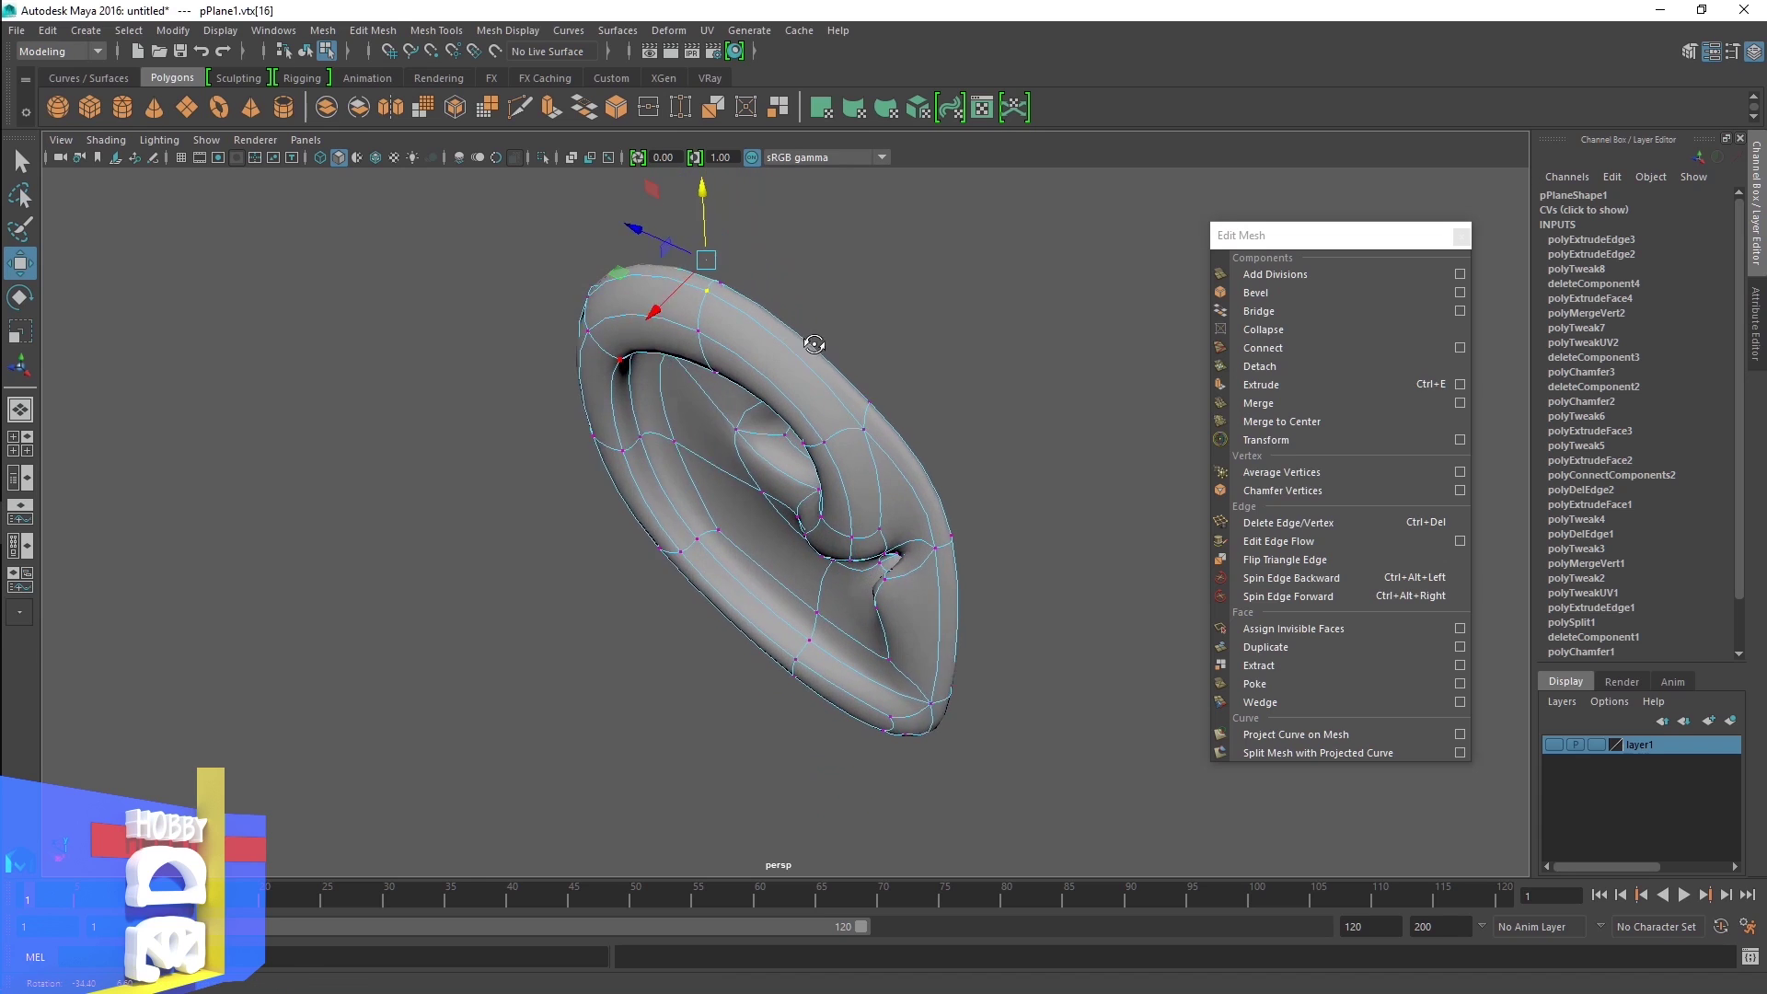
pyautogui.keyDown('shift'); pyautogui.click(548, 365); pyautogui.keyUp('shift')
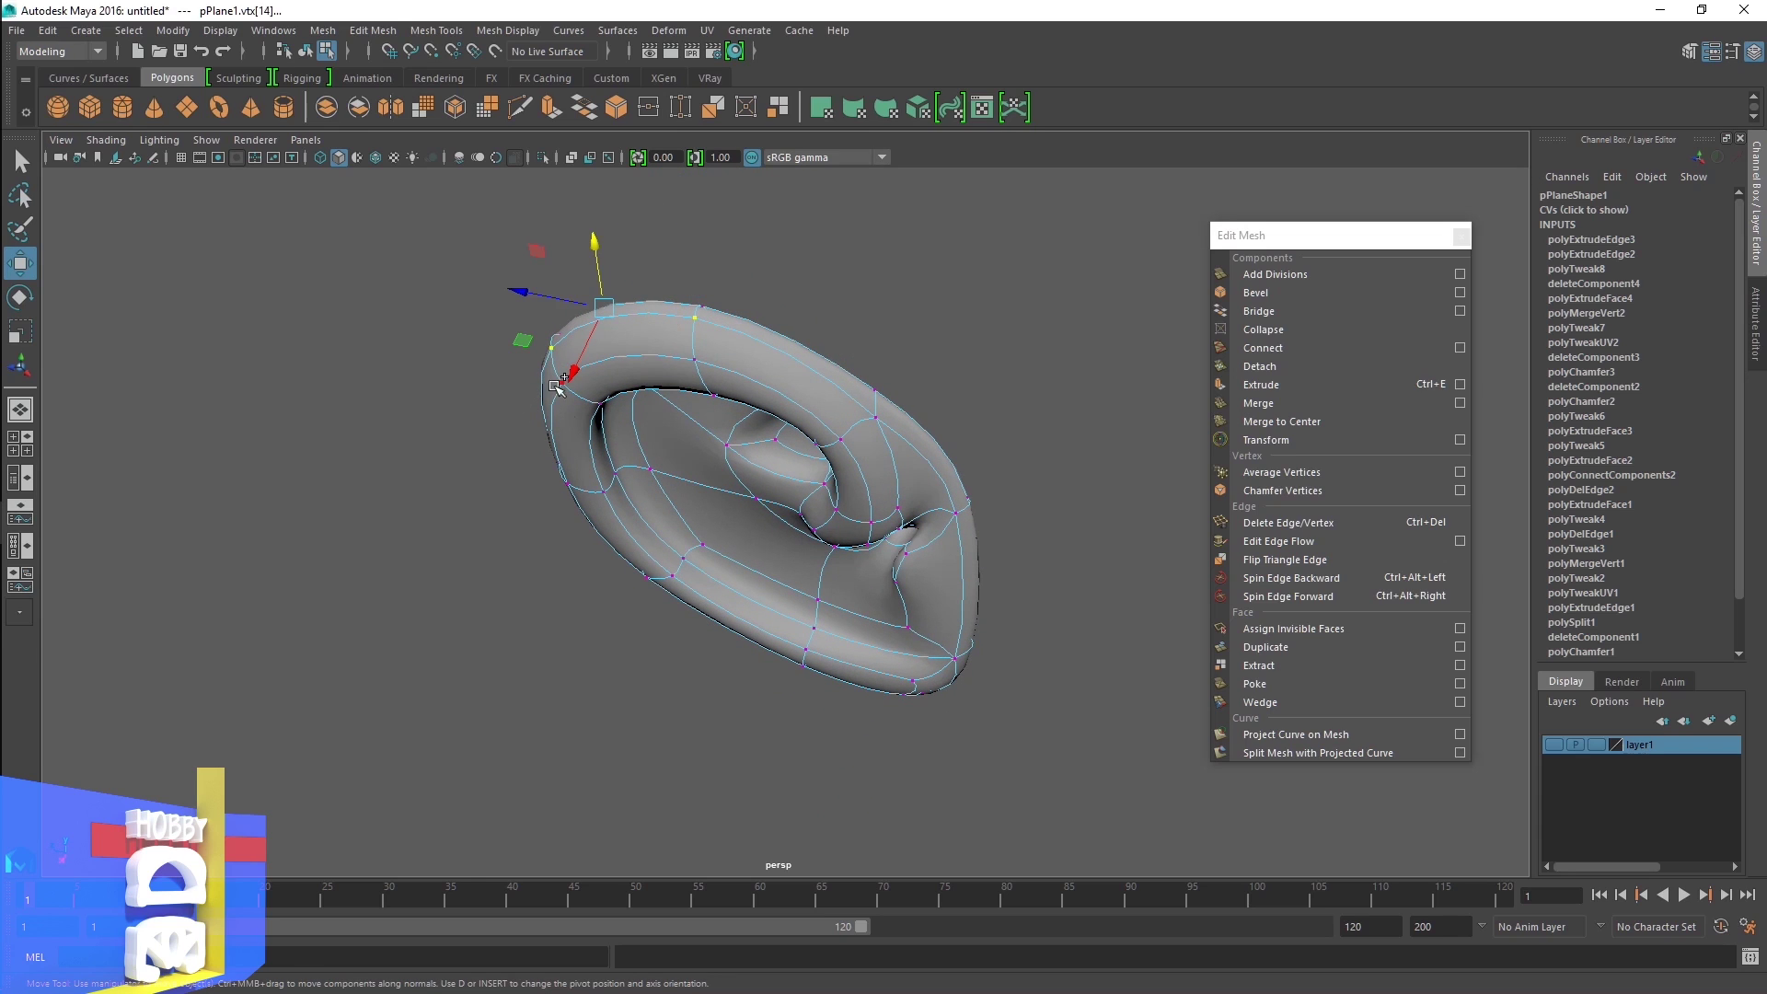
# Show the low-poly cage and inspect lower rim vertices from steep and edge-on angles
pyautogui.press('1')
pyautogui.moveTo(617, 440)
pyautogui.keyDown('alt'); pyautogui.mouseDown()
pyautogui.moveTo(593, 283)
pyautogui.moveTo(631, 533)
pyautogui.mouseUp(); pyautogui.keyUp('alt')
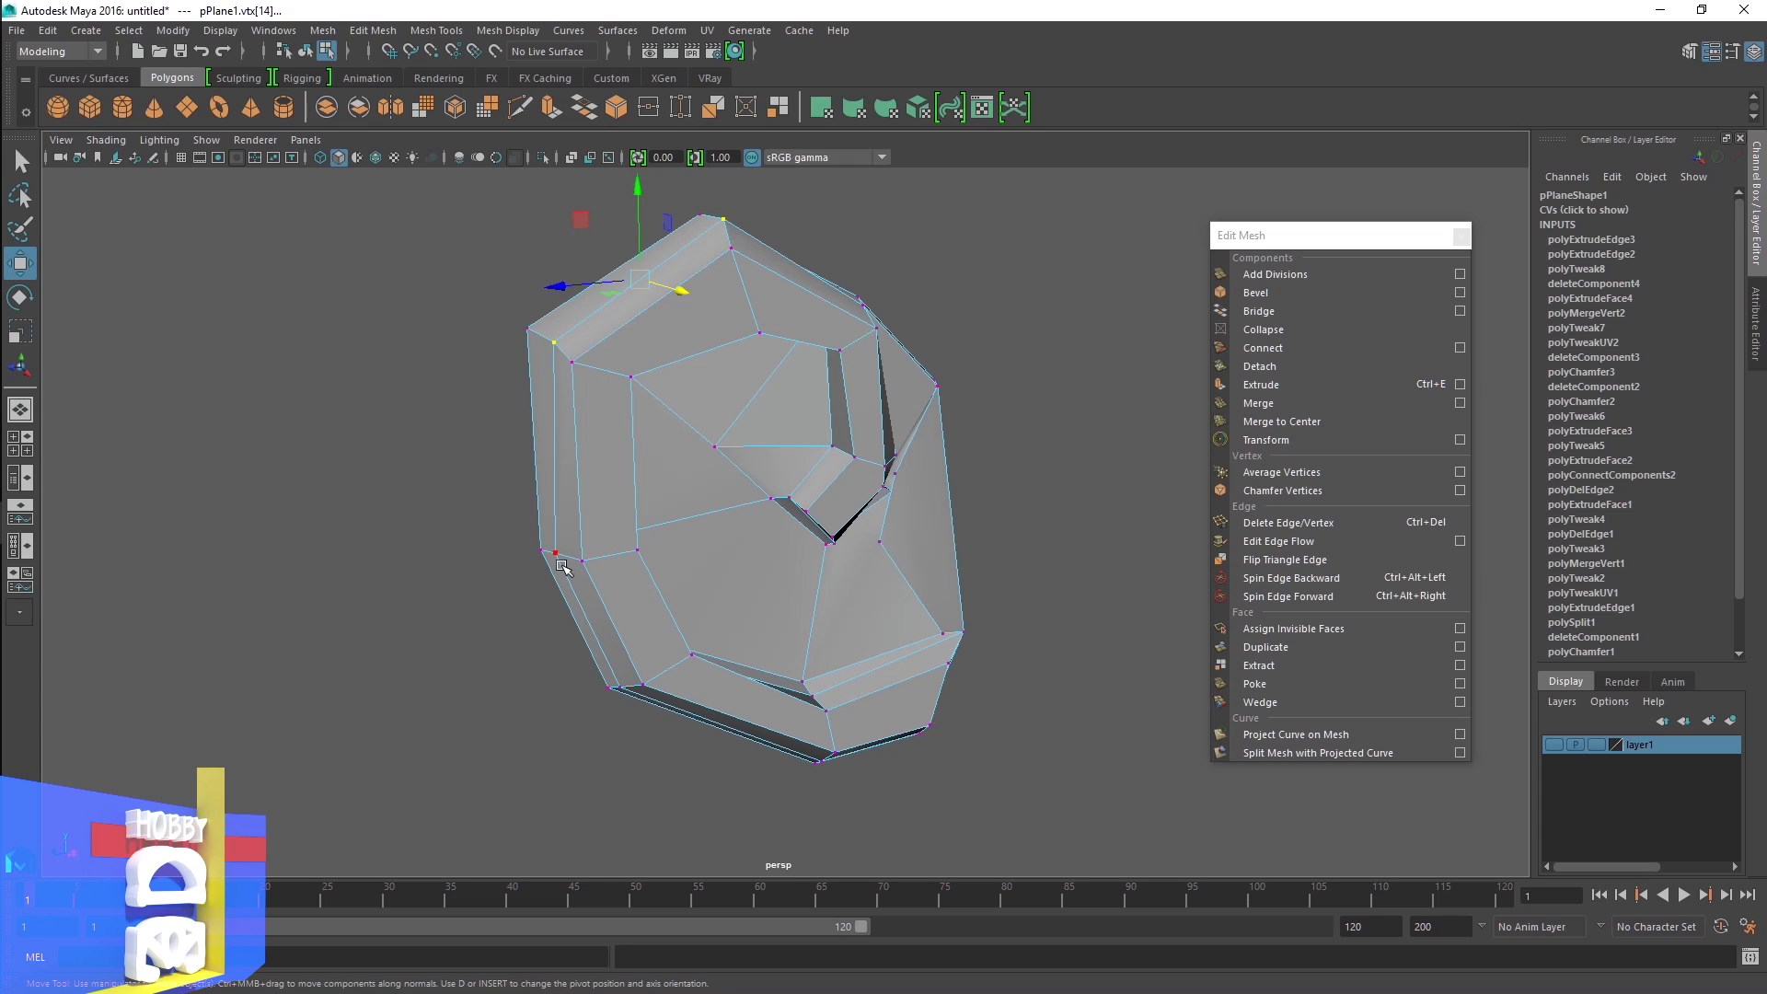
pyautogui.click(558, 559)
pyautogui.moveTo(563, 567)
pyautogui.keyDown('alt'); pyautogui.mouseDown()
pyautogui.moveTo(729, 695)
pyautogui.moveTo(770, 703)
pyautogui.mouseUp(); pyautogui.keyUp('alt')
pyautogui.click(705, 739)
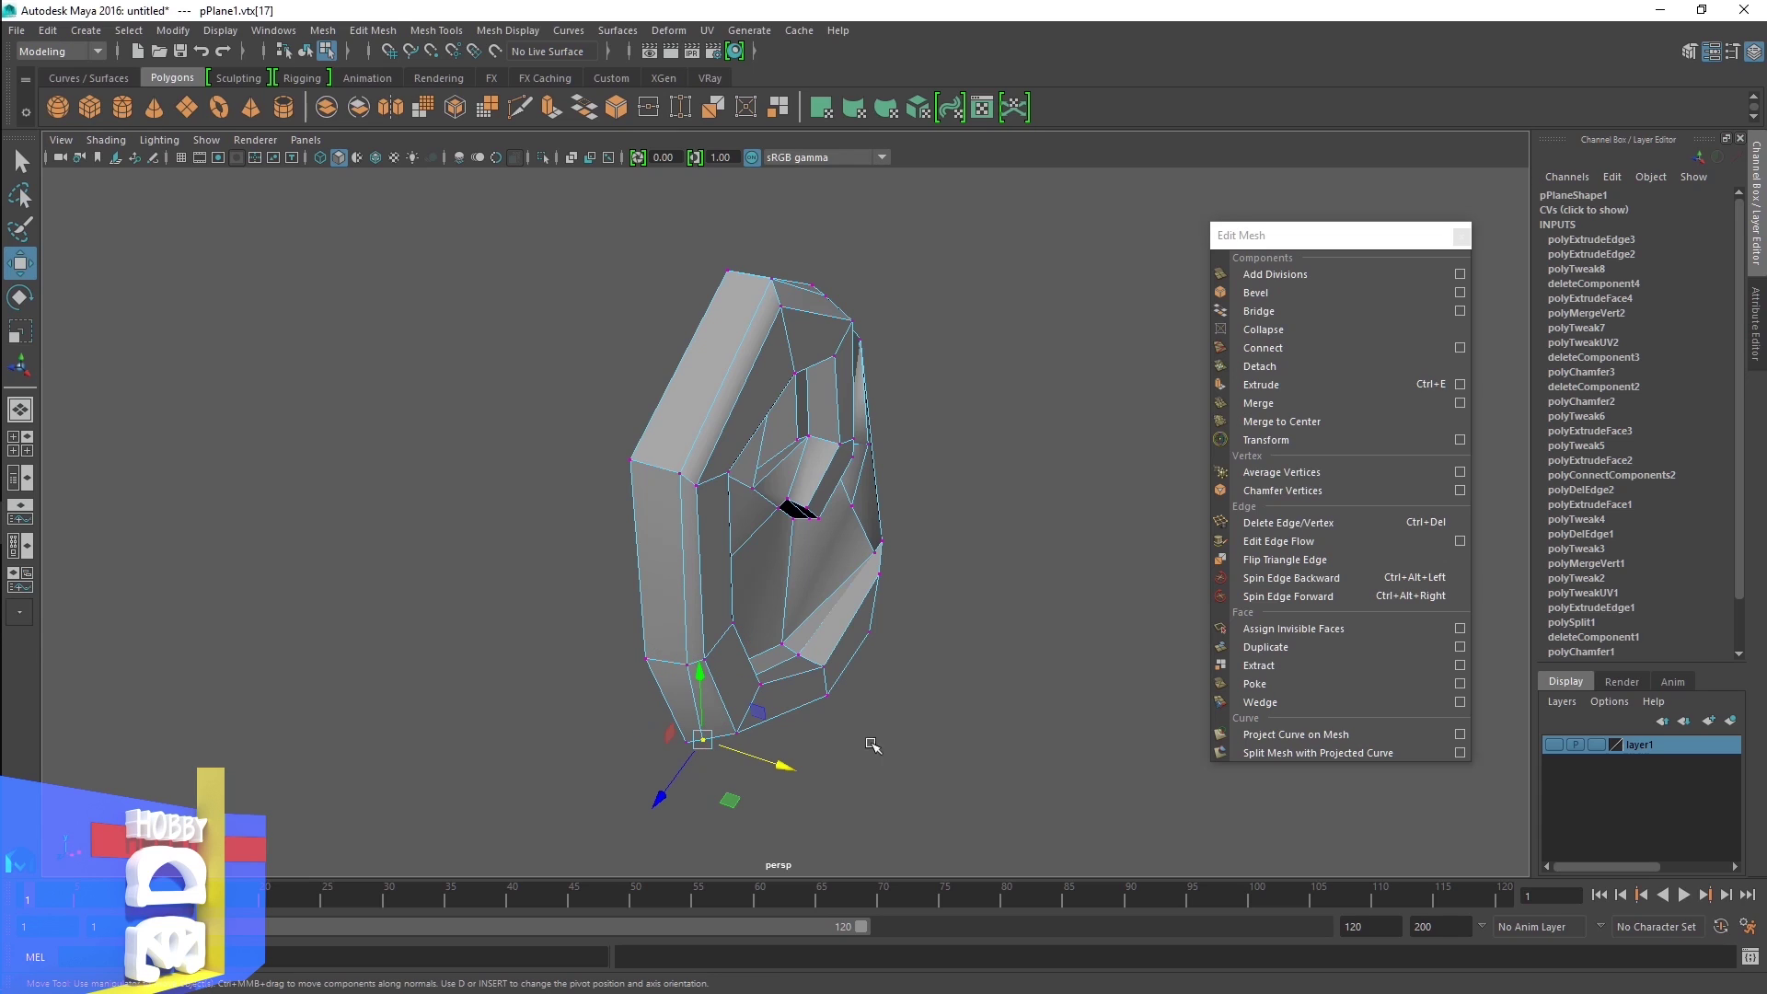
pyautogui.moveTo(867, 740)
pyautogui.keyDown('alt'); pyautogui.mouseDown()
pyautogui.moveTo(891, 684)
pyautogui.moveTo(848, 671)
pyautogui.moveTo(865, 672)
pyautogui.moveTo(632, 678)
pyautogui.mouseUp(); pyautogui.keyUp('alt')
# Move the vertex beside the ear opening left and down under smooth preview
pyautogui.click(891, 508)
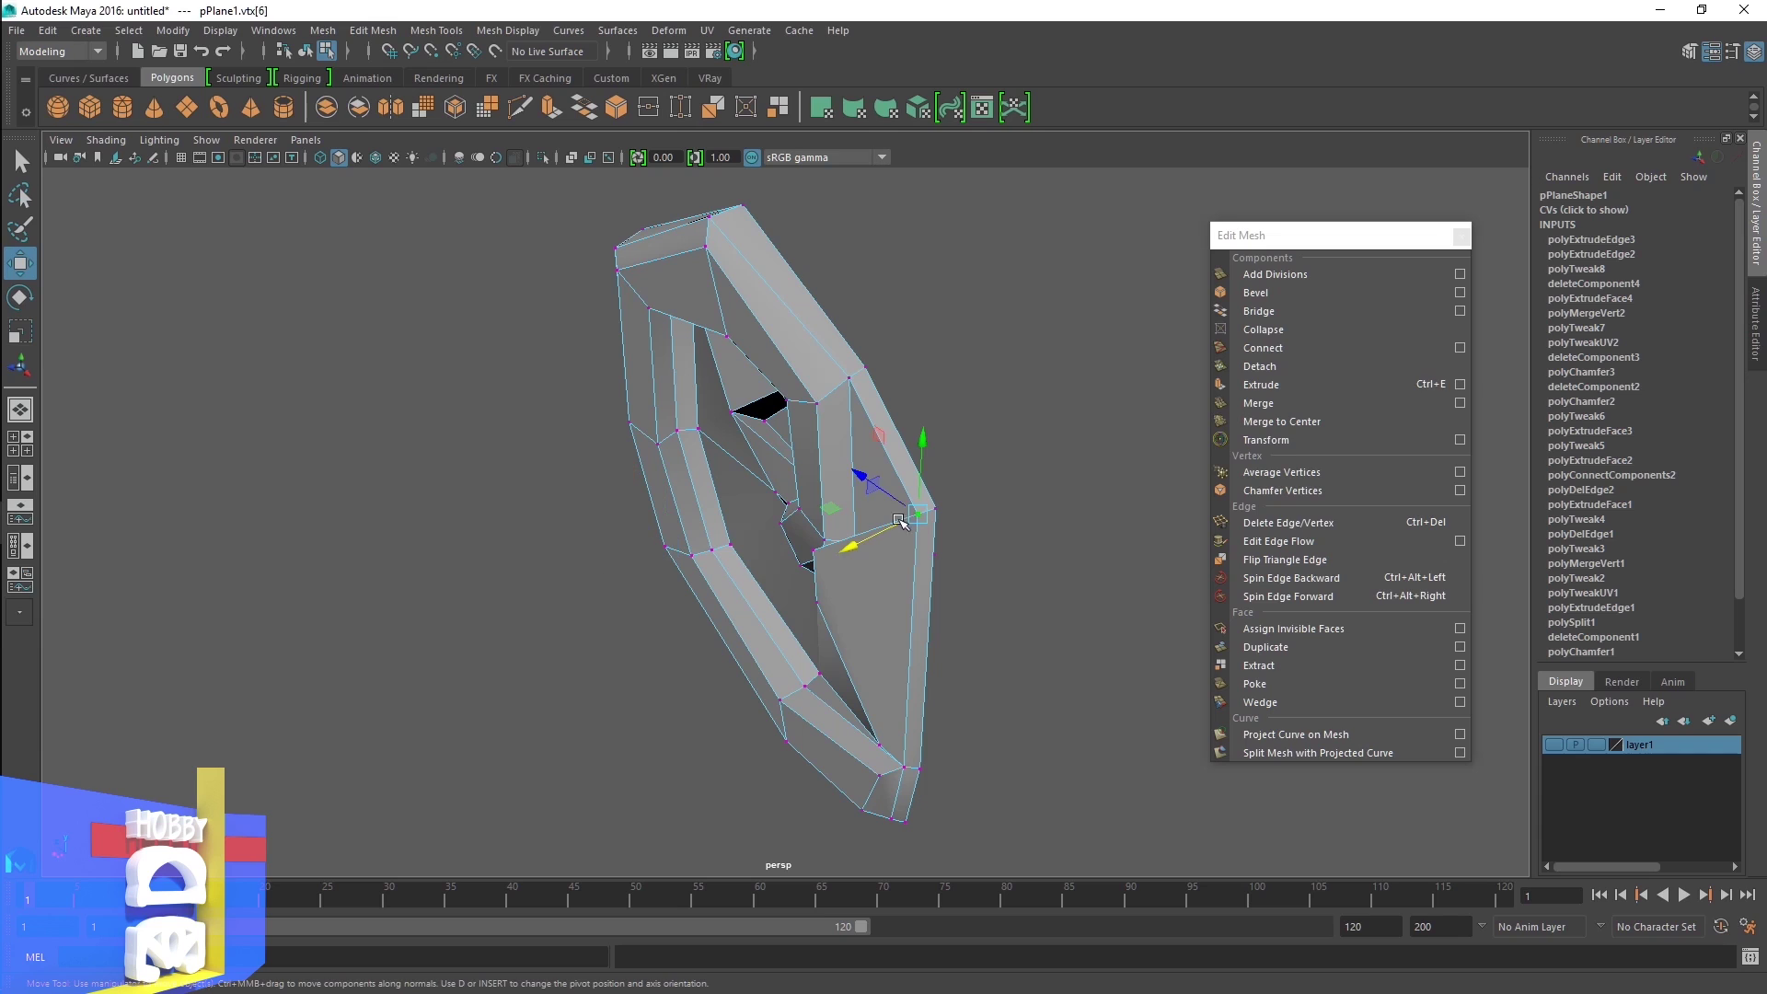
pyautogui.press('3')
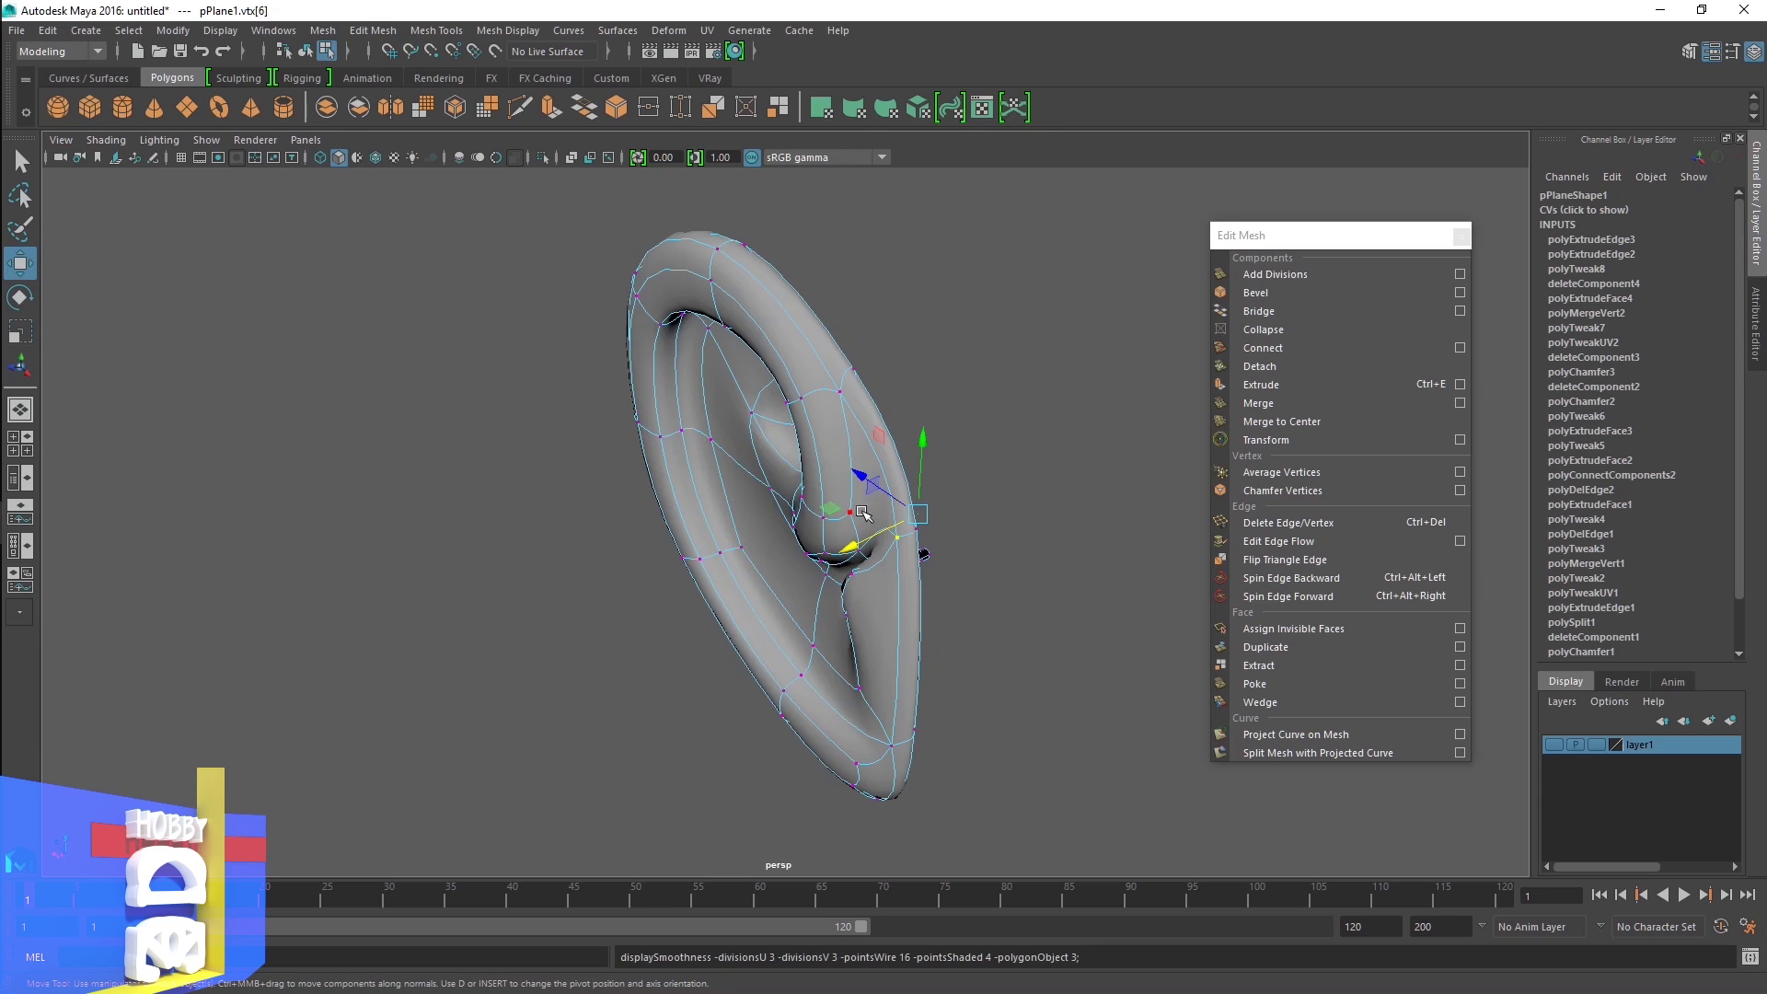
pyautogui.keyDown('alt'); pyautogui.moveTo(776, 623); pyautogui.dragTo(828, 571); pyautogui.keyUp('alt')
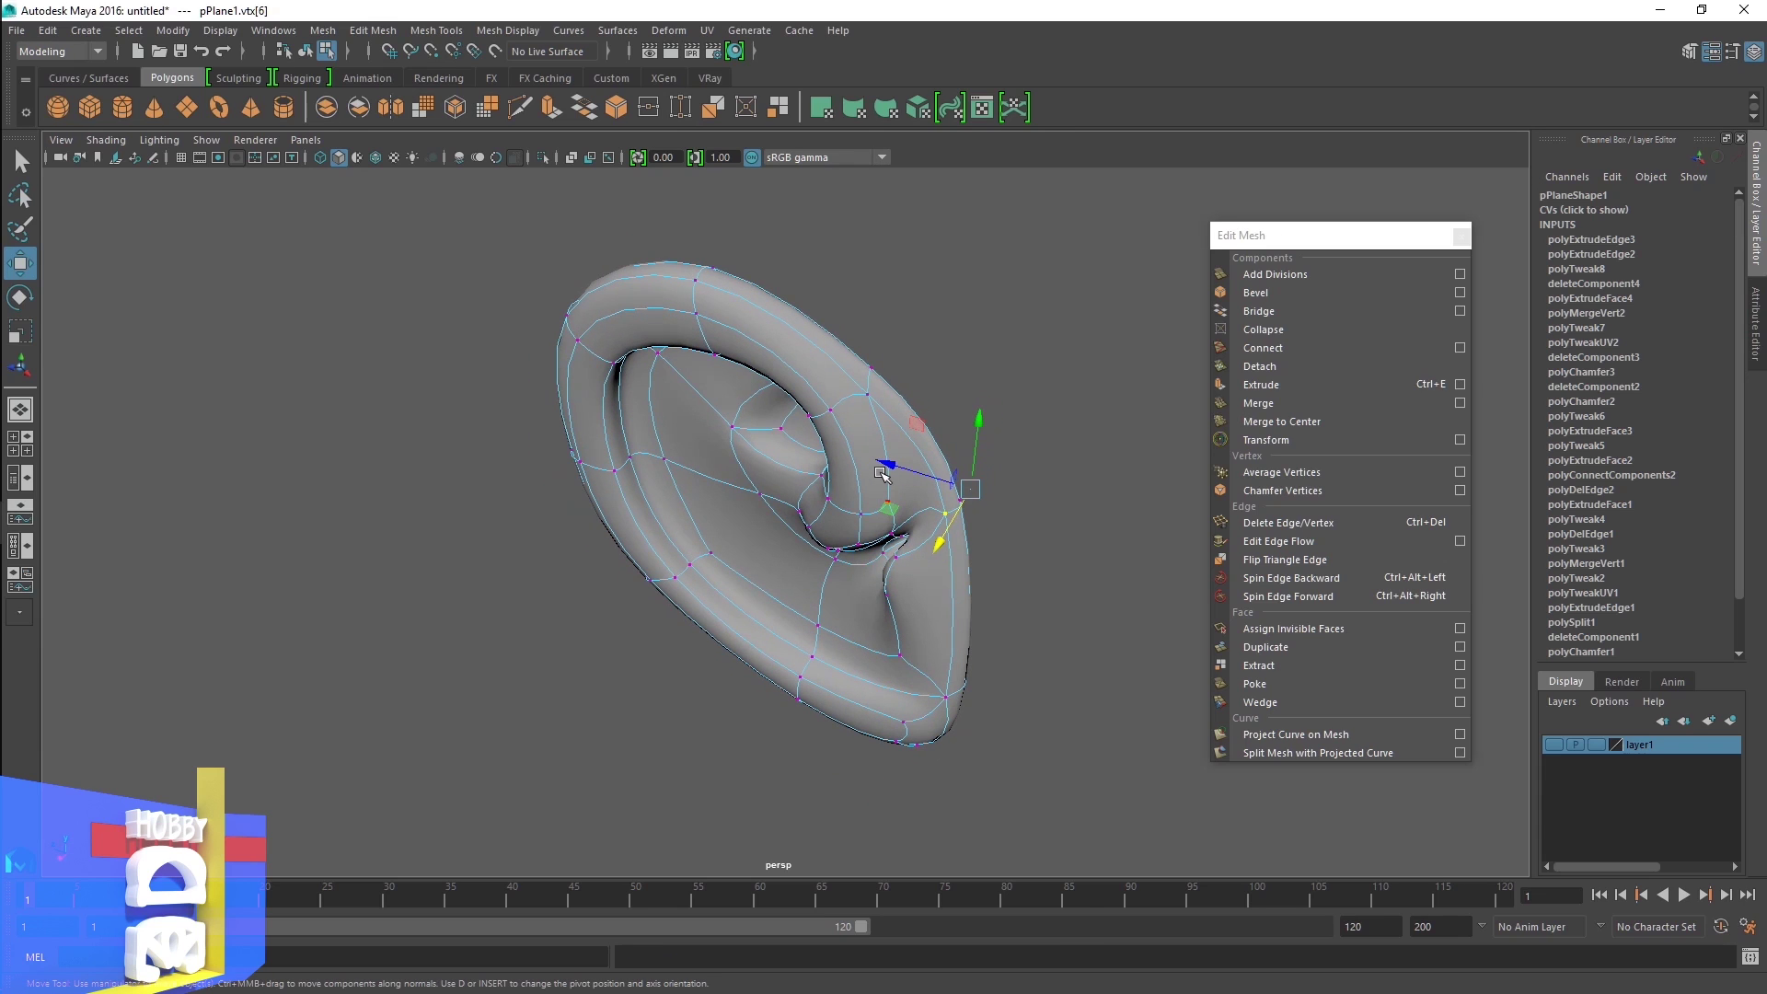
pyautogui.moveTo(887, 463); pyautogui.dragTo(815, 455)
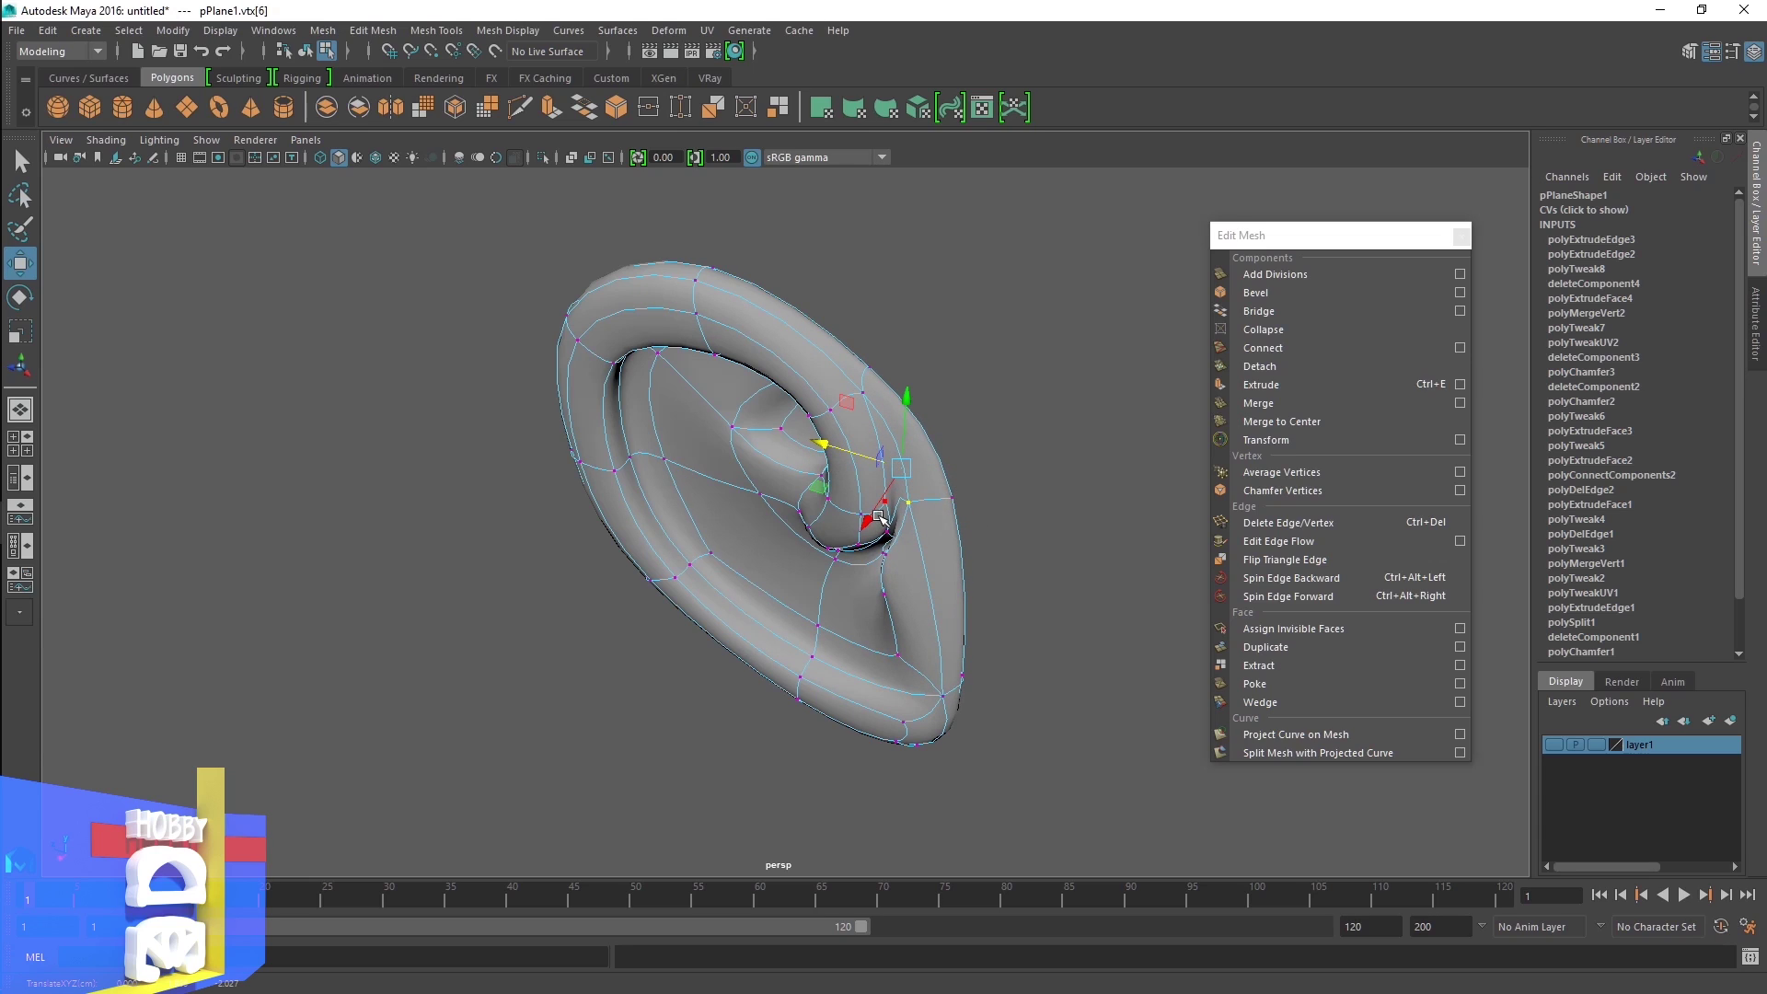
pyautogui.moveTo(879, 518); pyautogui.dragTo(847, 527)
pyautogui.press('1')
# Slide it and its neighbouring vertex slightly left, then review the smoothed ear
pyautogui.moveTo(1031, 515)
pyautogui.keyDown('alt'); pyautogui.mouseDown()
pyautogui.moveTo(1078, 466)
pyautogui.moveTo(934, 497)
pyautogui.mouseUp(); pyautogui.keyUp('alt')
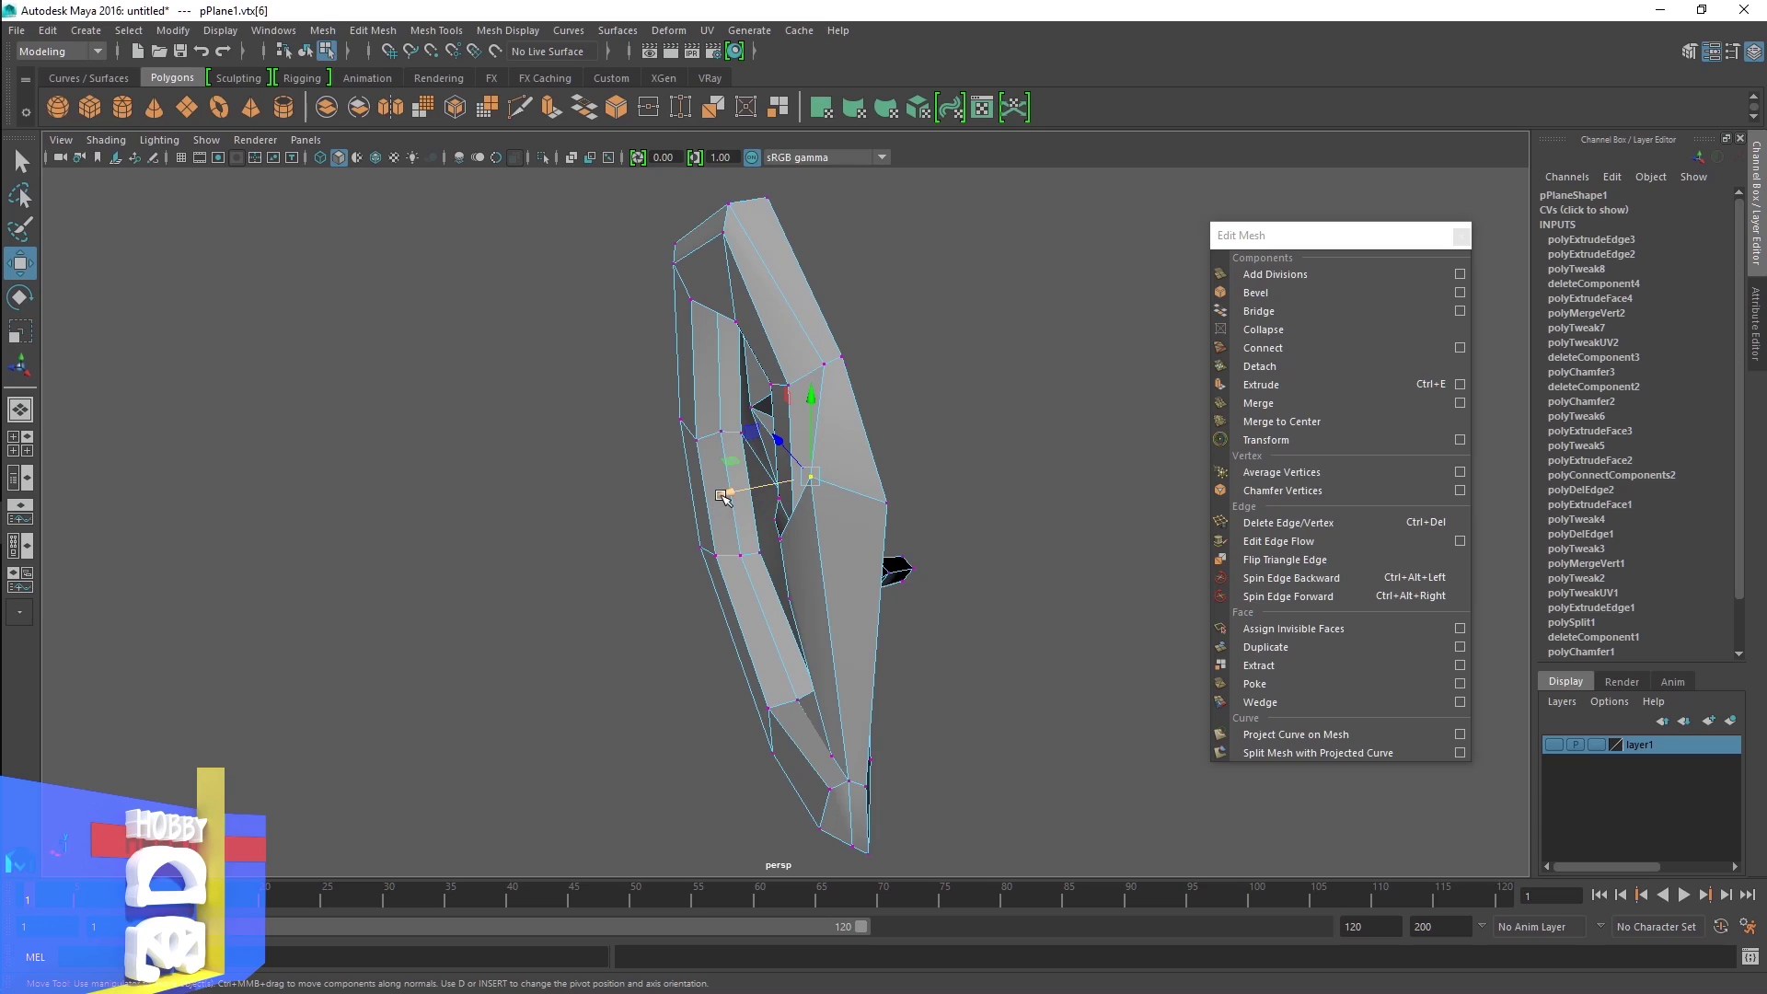
pyautogui.moveTo(725, 497); pyautogui.dragTo(711, 492)
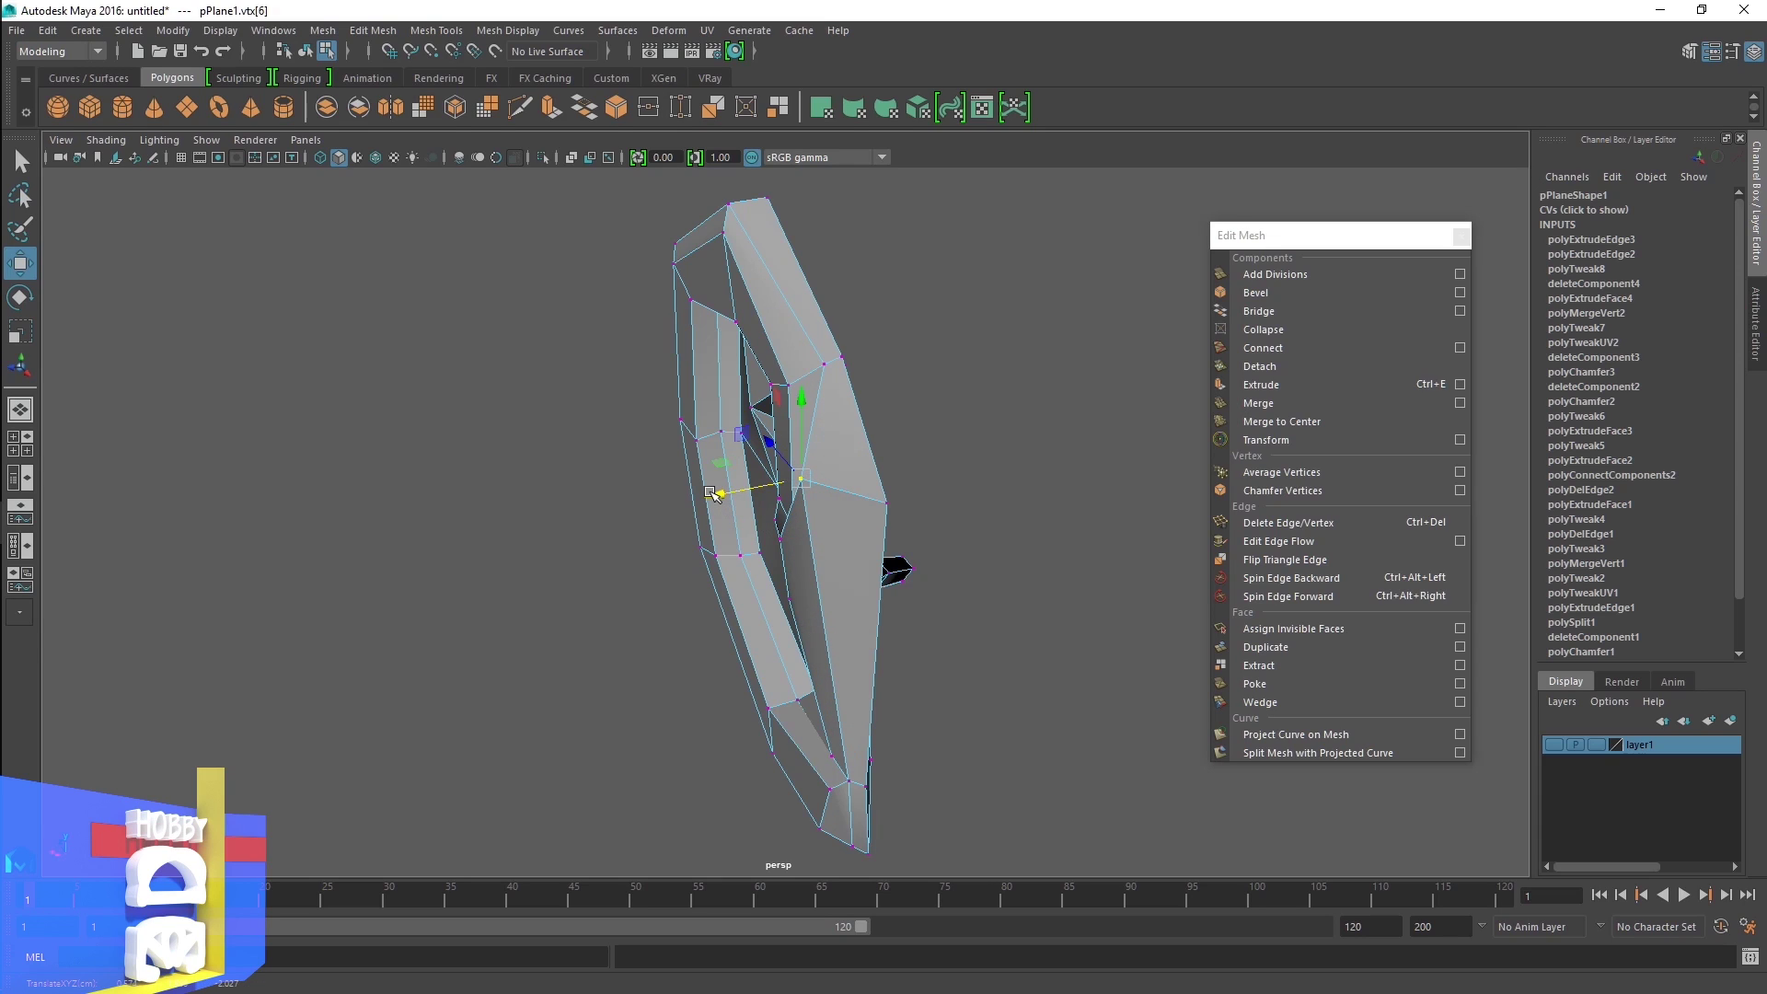
pyautogui.click(822, 366)
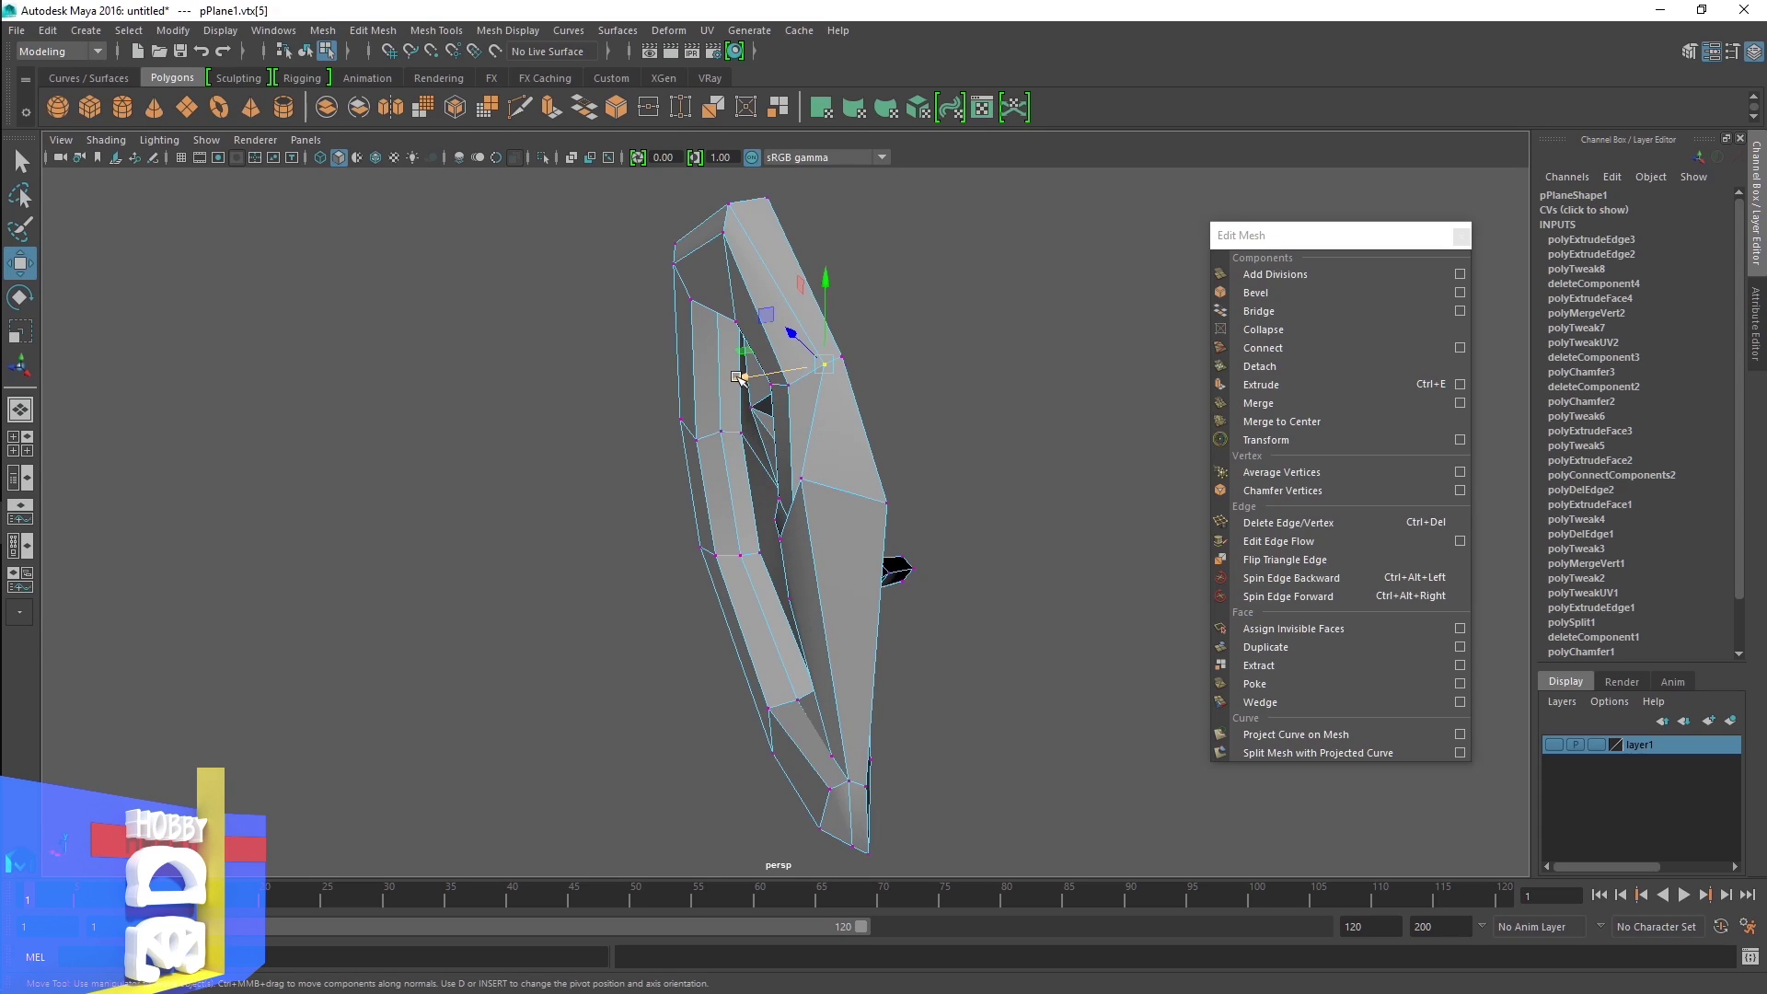
pyautogui.moveTo(737, 377); pyautogui.dragTo(719, 382)
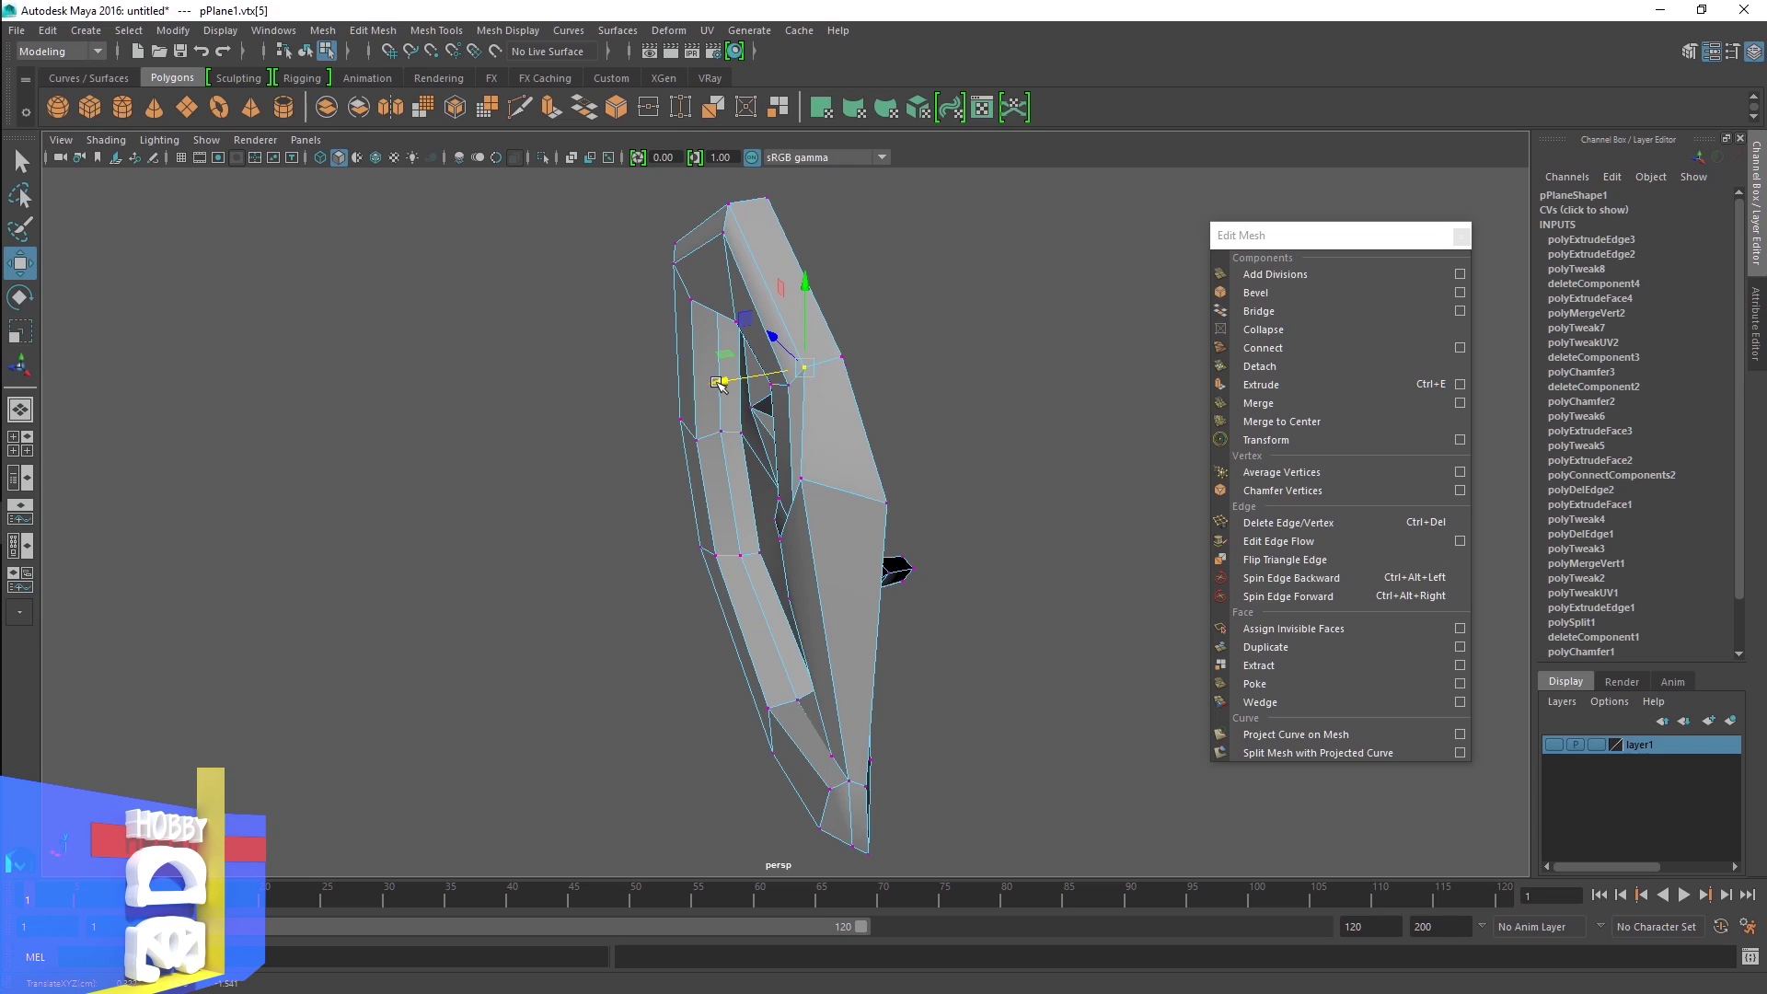
pyautogui.press('3')
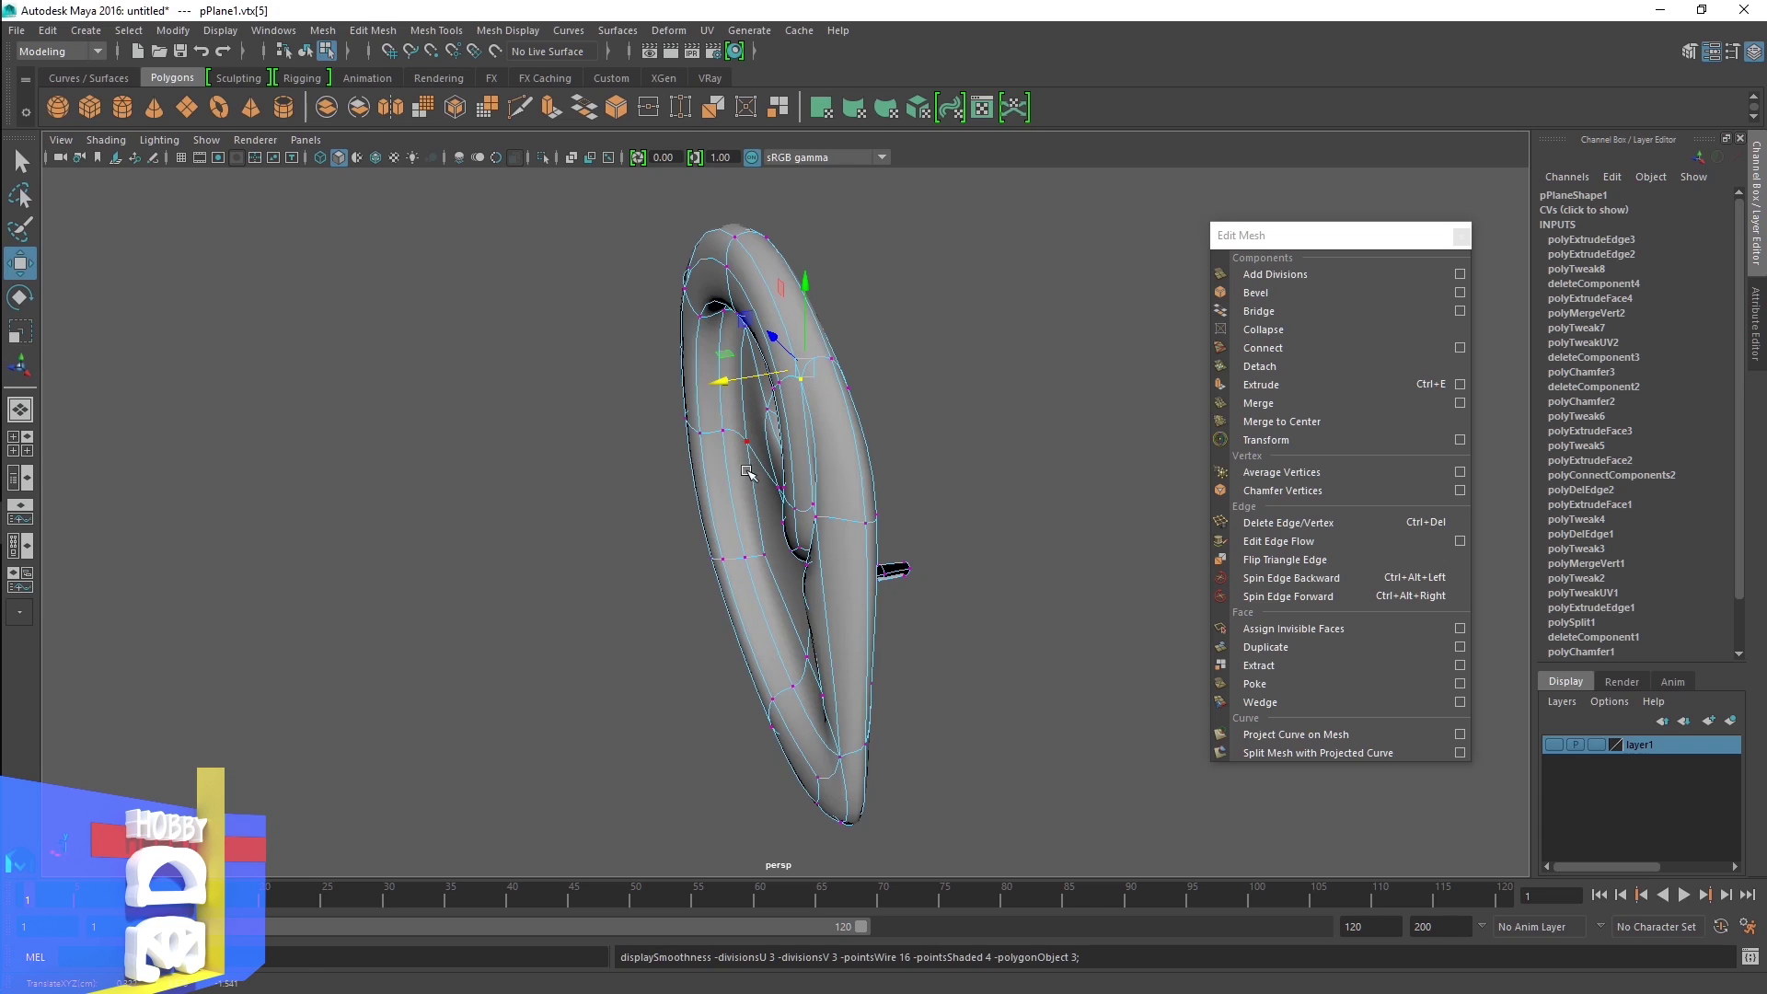
pyautogui.keyDown('alt'); pyautogui.moveTo(749, 472); pyautogui.dragTo(891, 445); pyautogui.keyUp('alt')
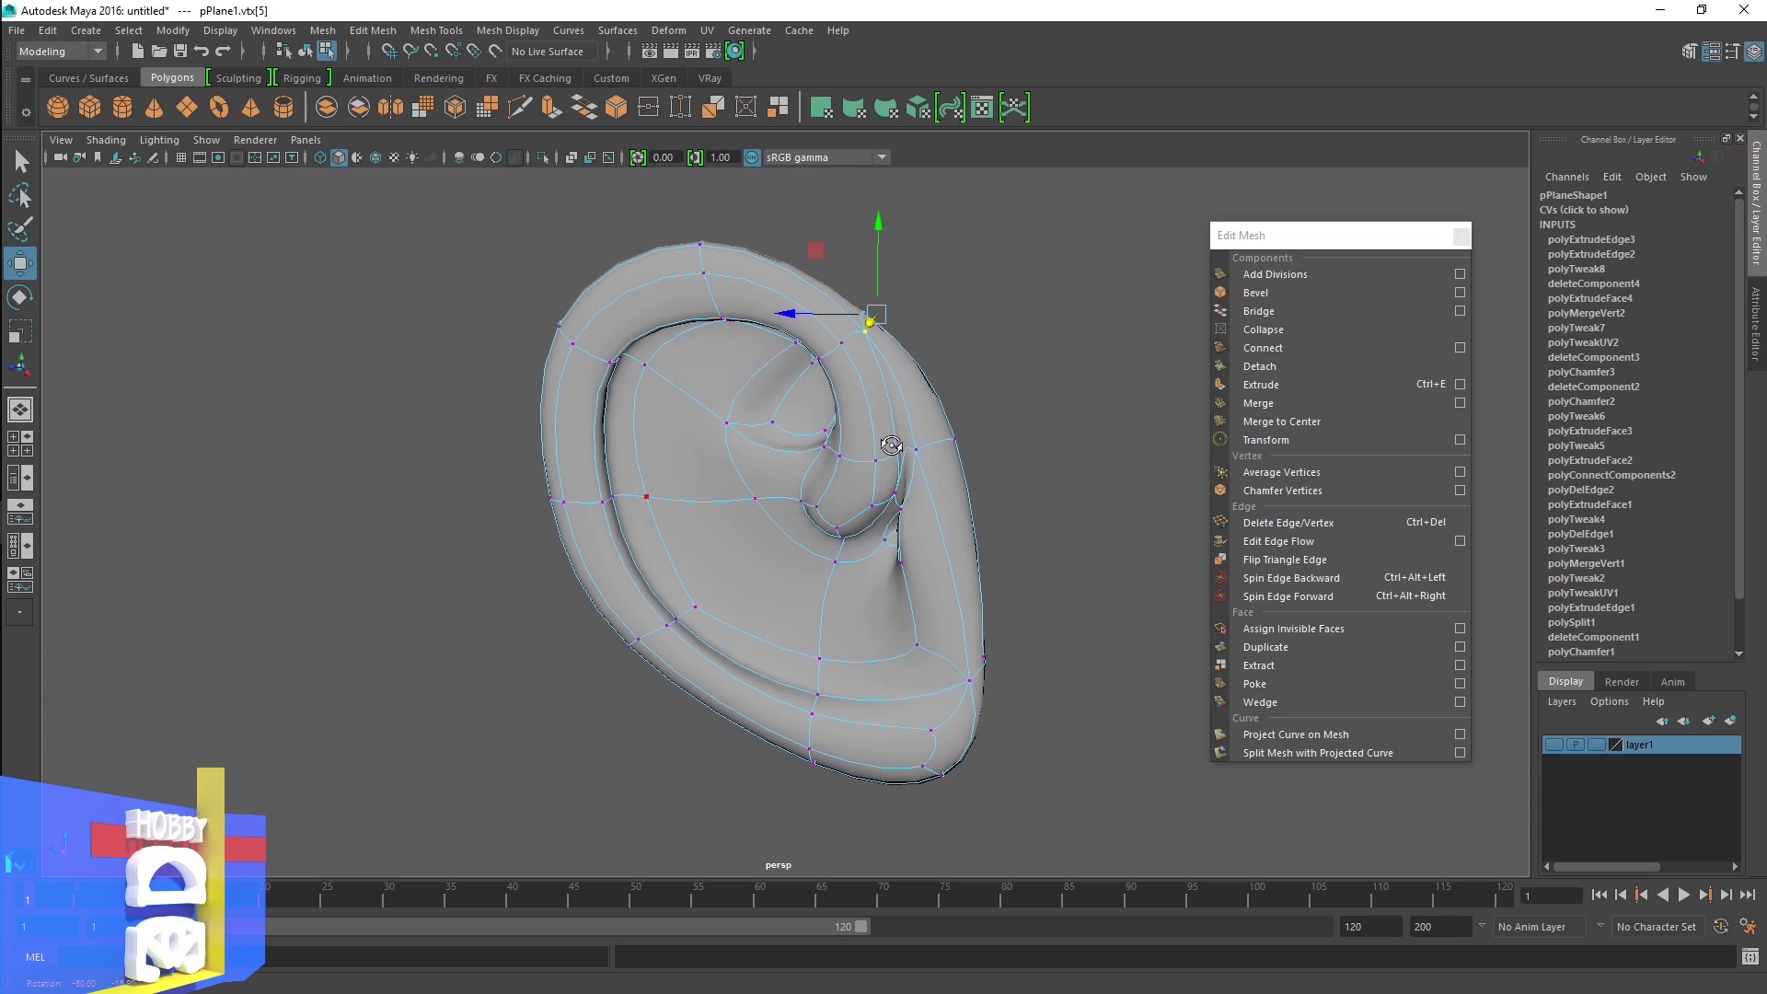
pyautogui.moveTo(891, 445); pyautogui.dragTo(927, 426, button='right')
pyautogui.moveTo(914, 555)
pyautogui.keyDown('alt'); pyautogui.mouseDown()
pyautogui.moveTo(988, 524)
pyautogui.moveTo(906, 538)
pyautogui.mouseUp(); pyautogui.keyUp('alt')
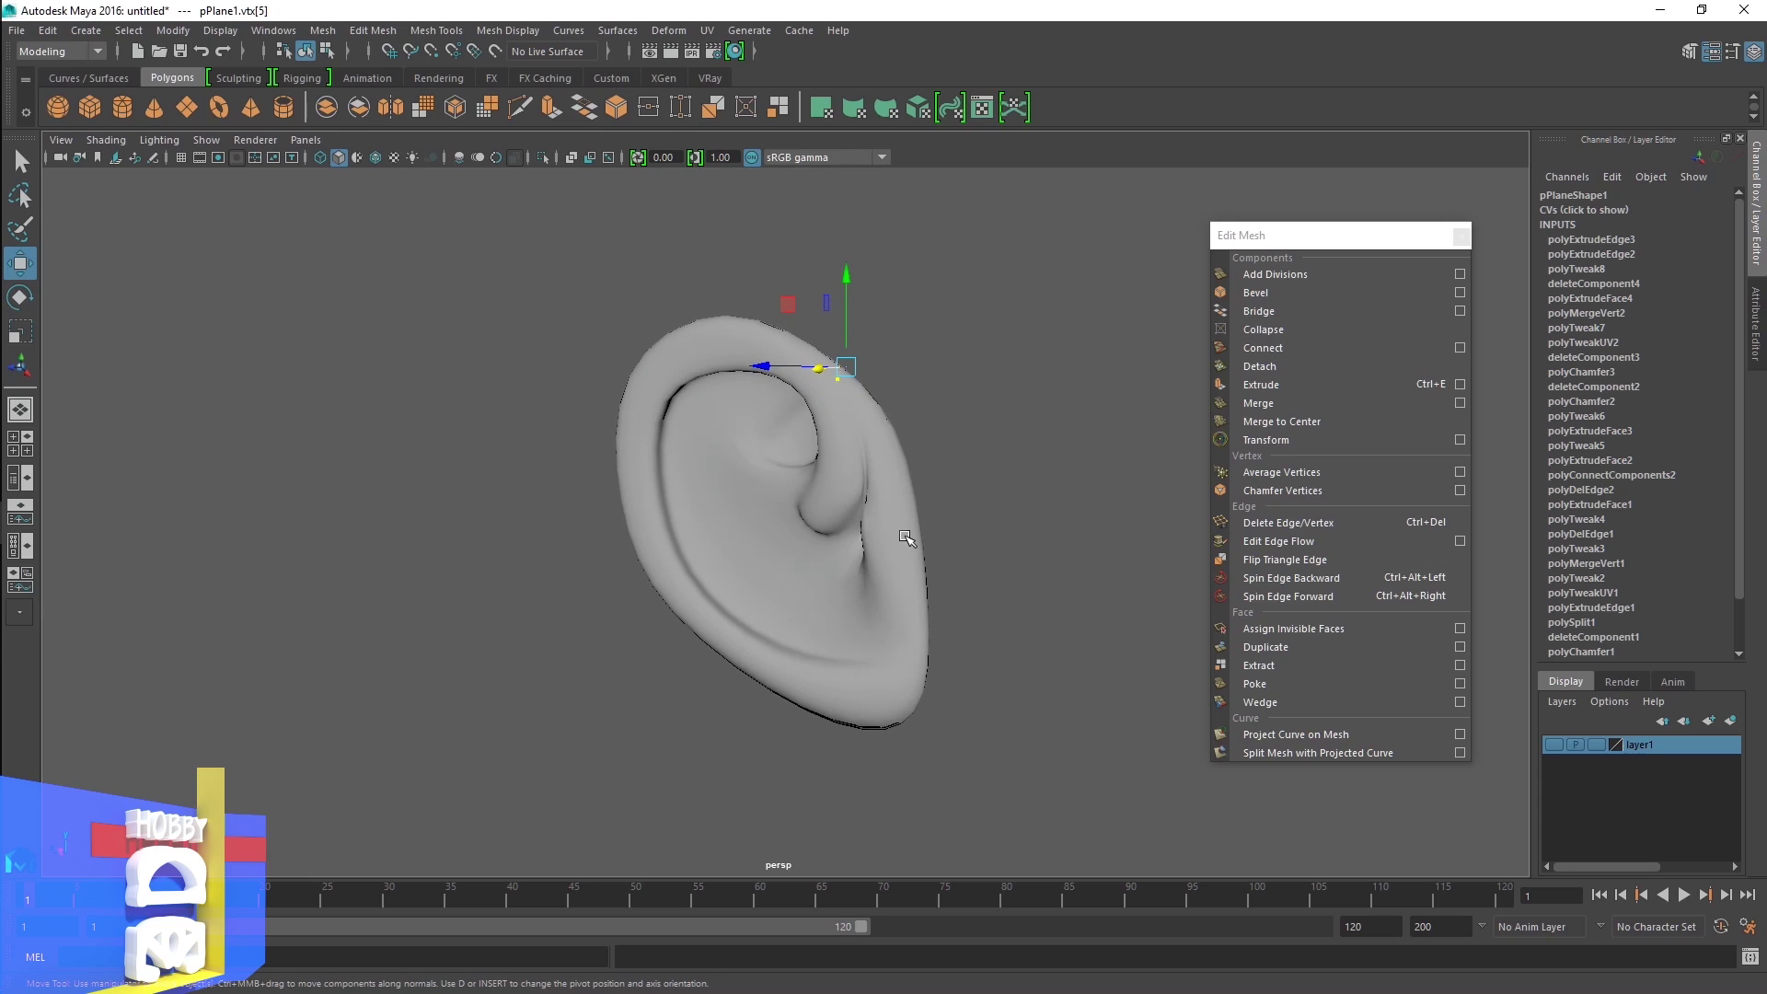
# Nudge a vertex in the ear's lower middle vertically on the low-poly cage
pyautogui.press('F8')
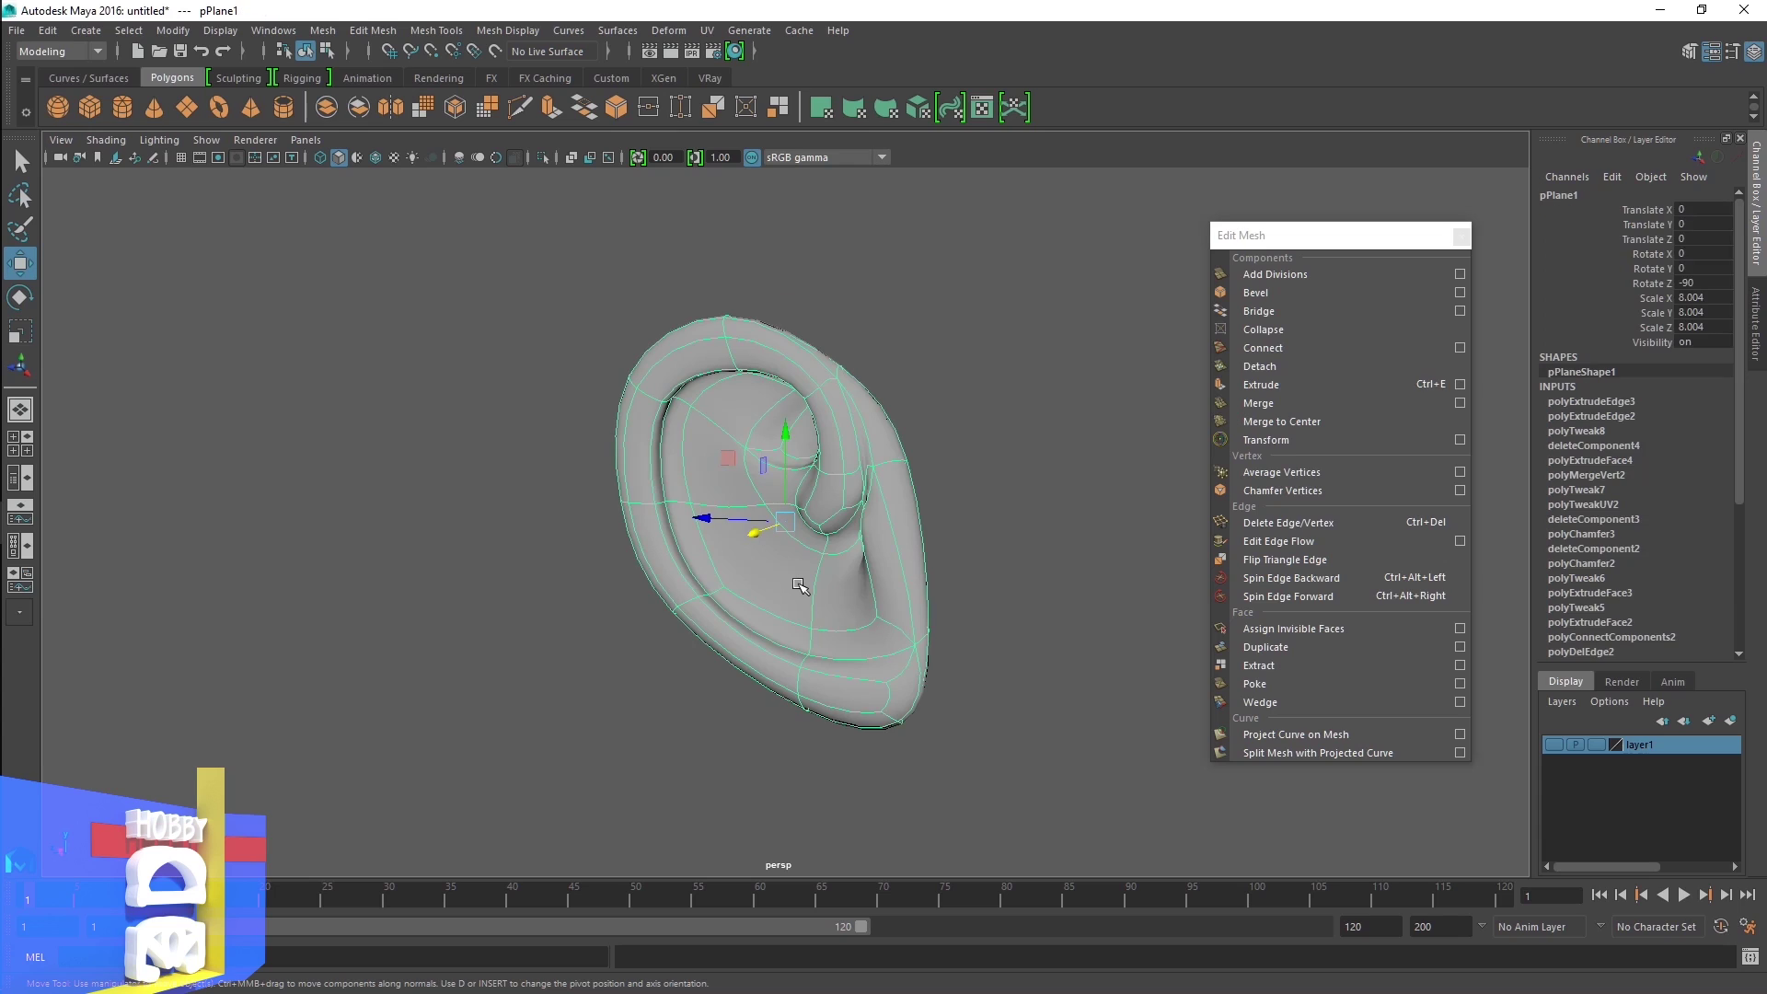
pyautogui.moveTo(818, 595); pyautogui.dragTo(737, 461, button='right')
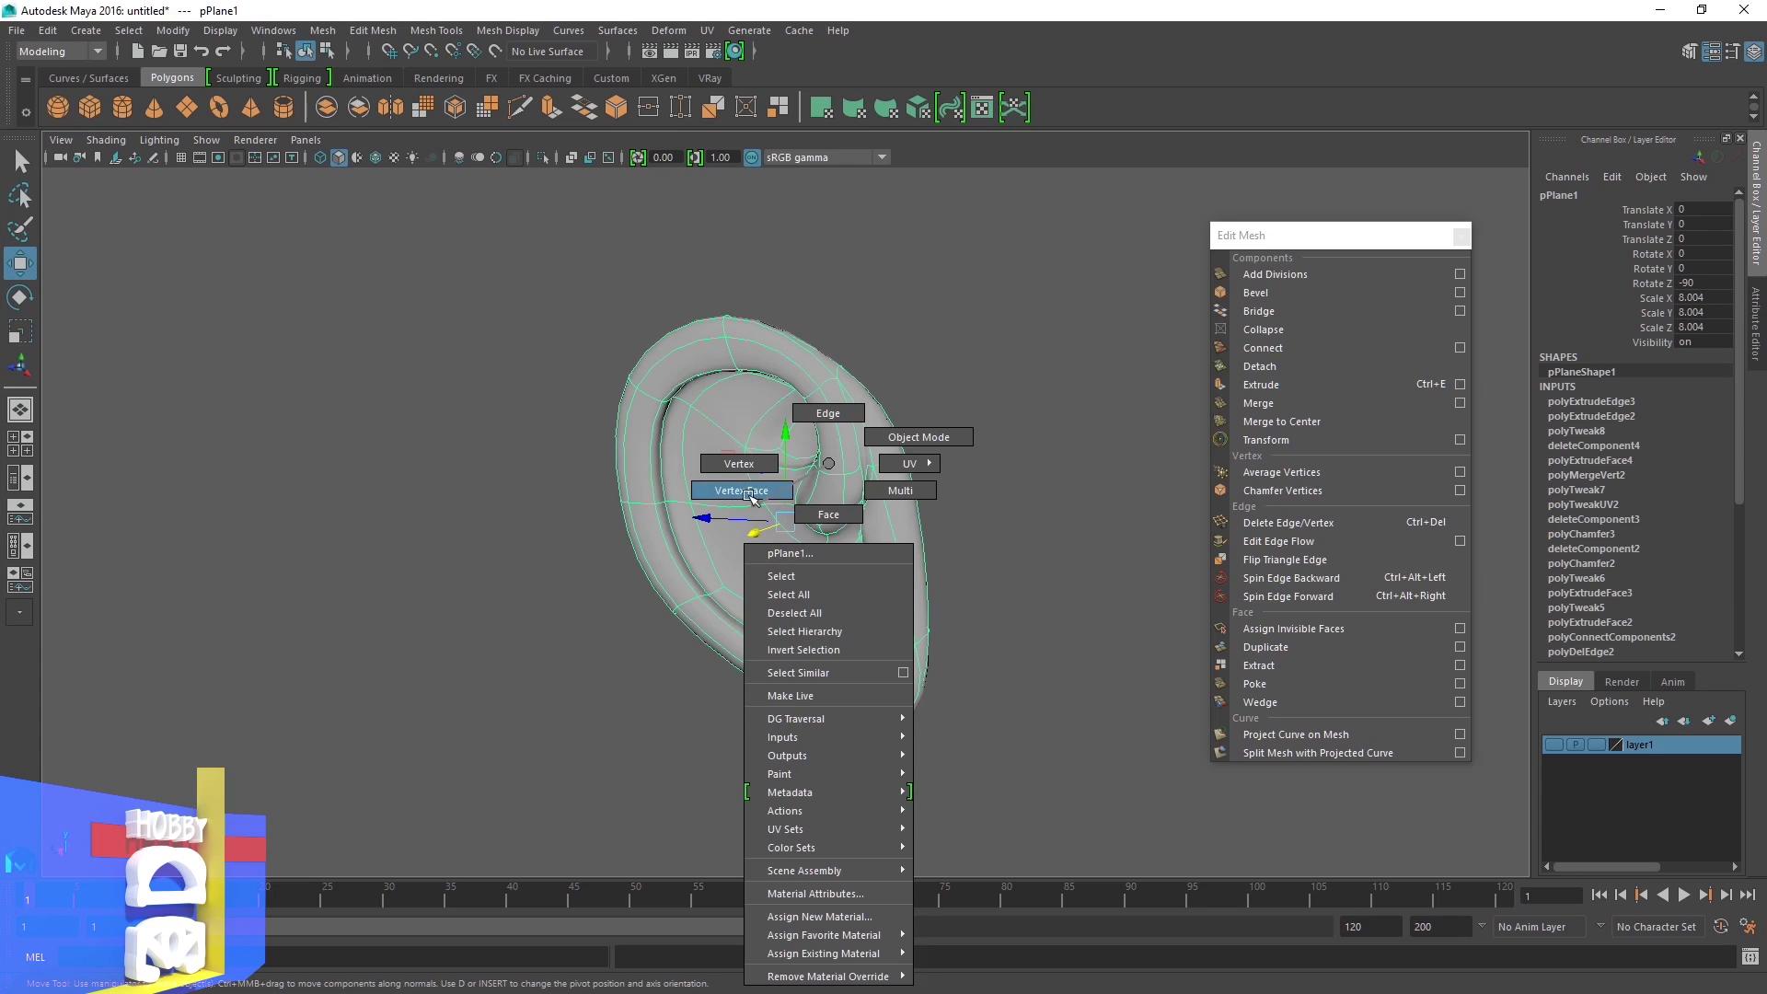
pyautogui.click(817, 573)
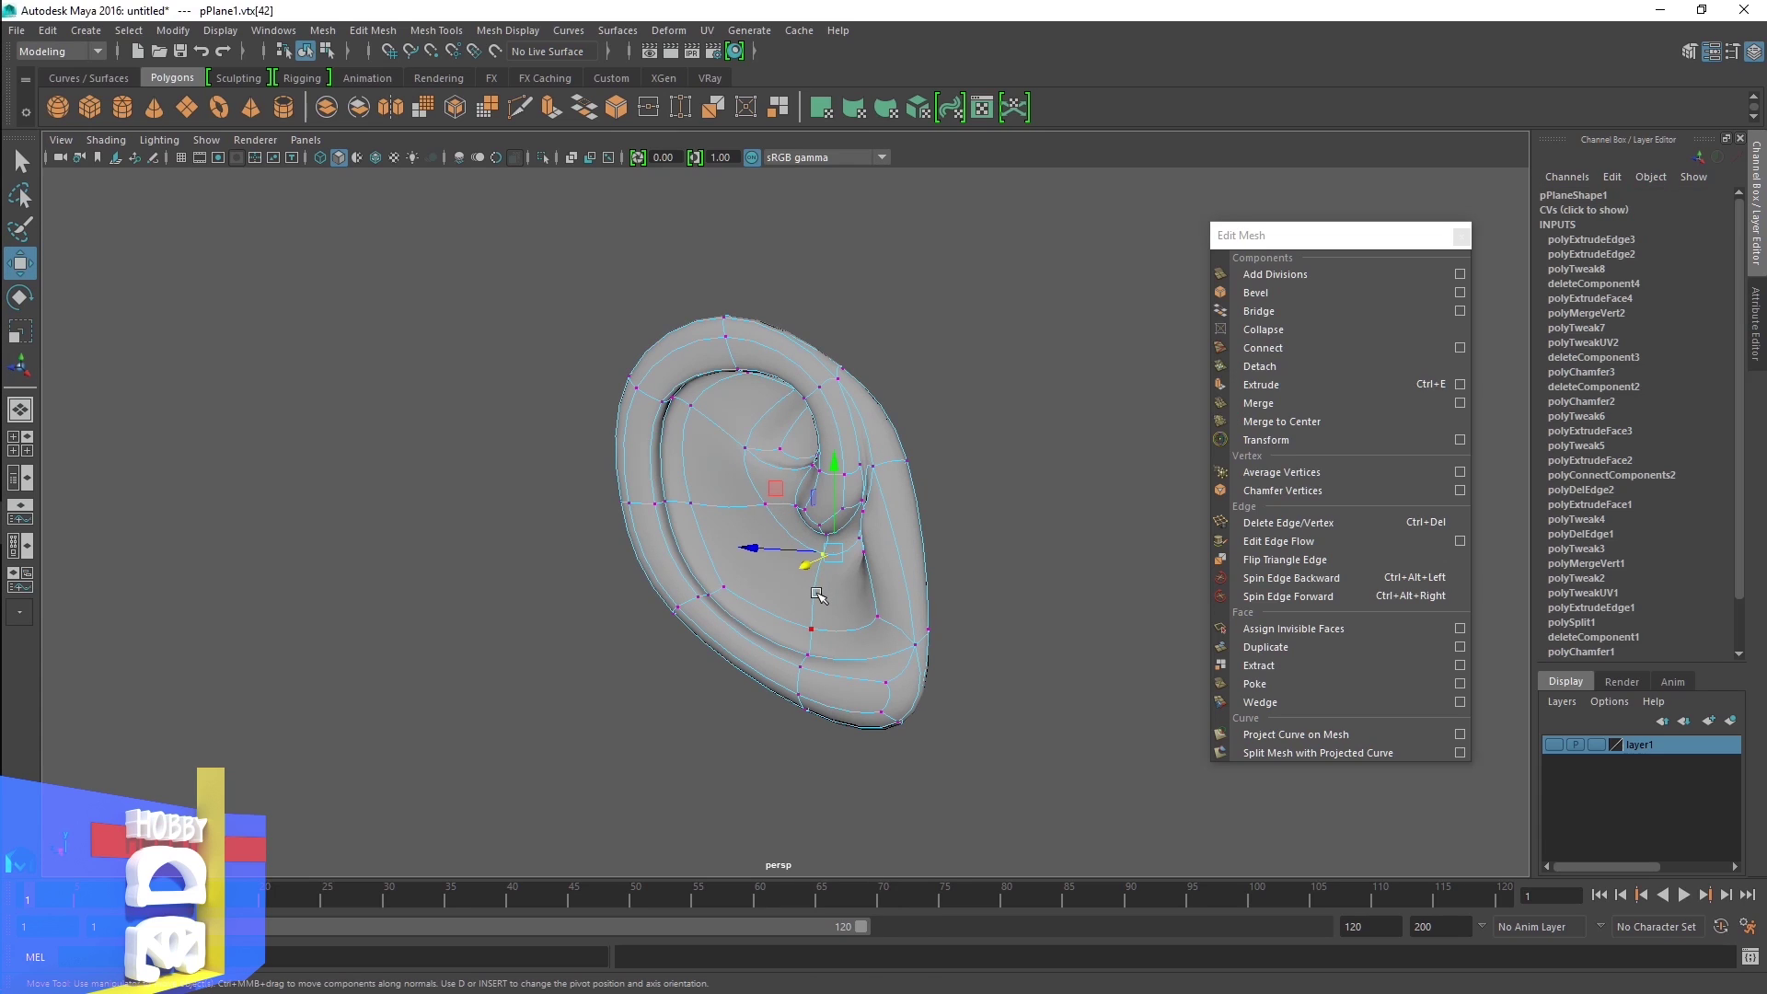
pyautogui.press('1')
pyautogui.moveTo(817, 595)
pyautogui.keyDown('alt'); pyautogui.mouseDown()
pyautogui.moveTo(793, 577)
pyautogui.moveTo(900, 600)
pyautogui.mouseUp(); pyautogui.keyUp('alt')
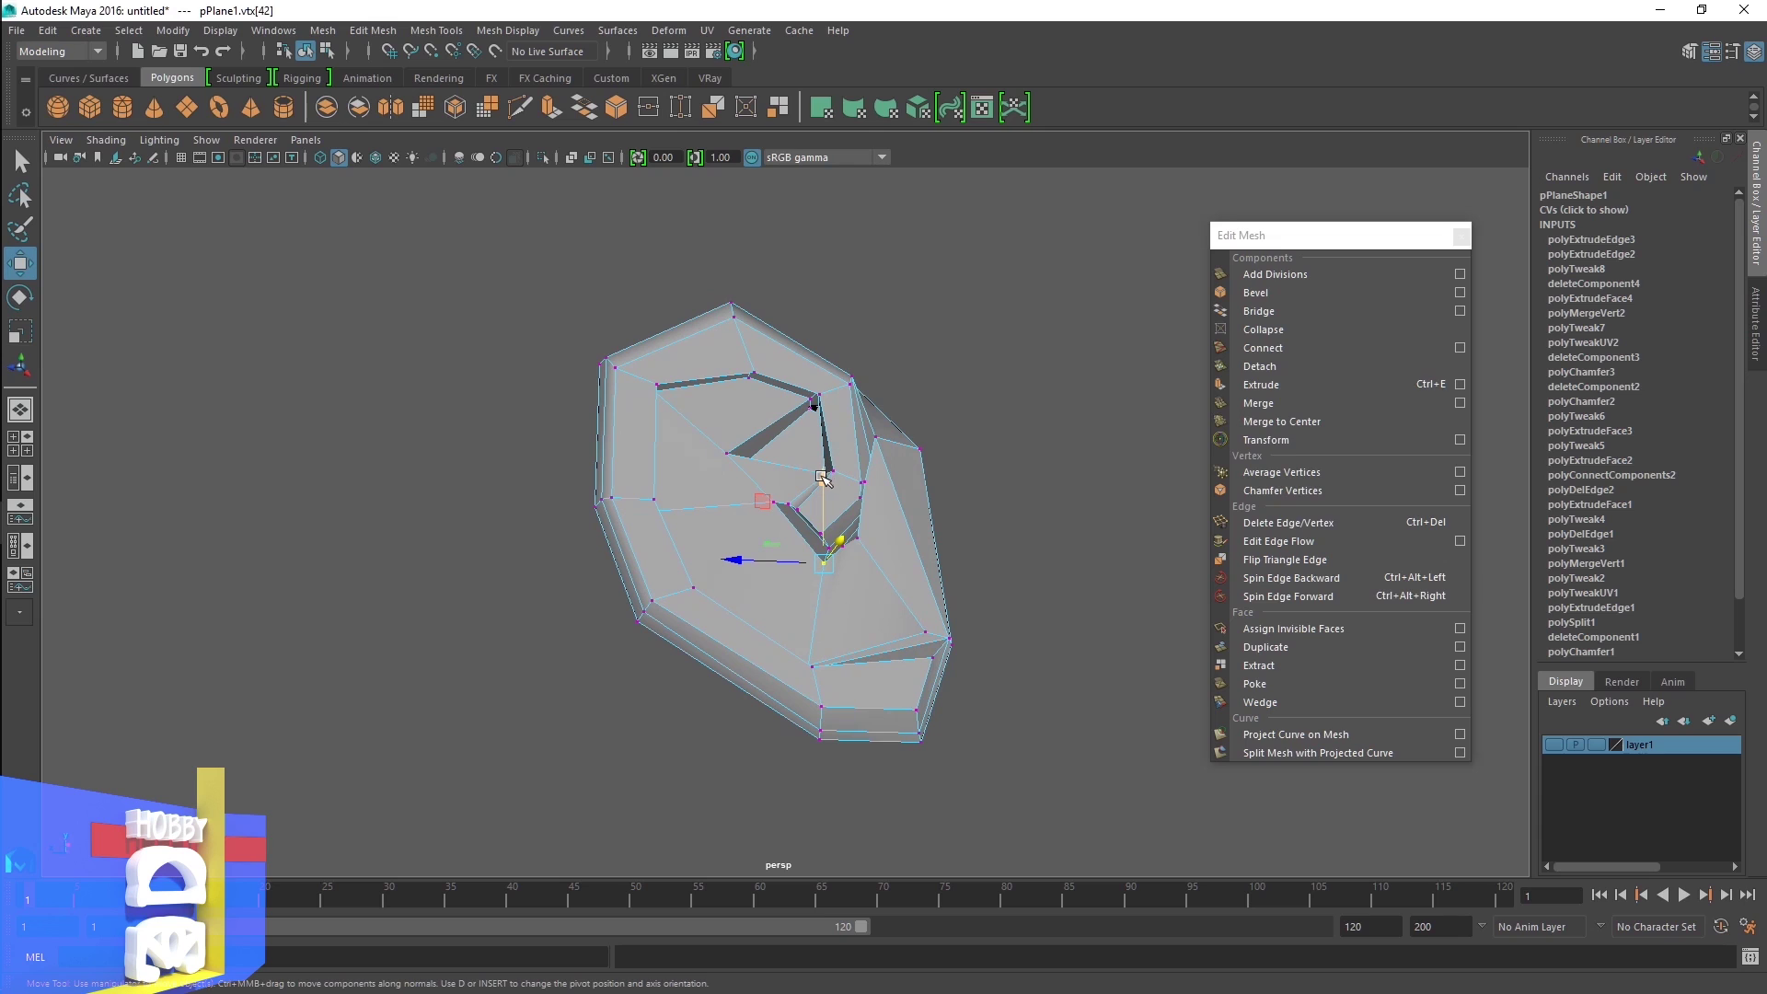
pyautogui.moveTo(824, 480)
pyautogui.mouseDown()
pyautogui.moveTo(800, 580)
pyautogui.moveTo(1012, 645)
pyautogui.moveTo(837, 678)
pyautogui.mouseUp()
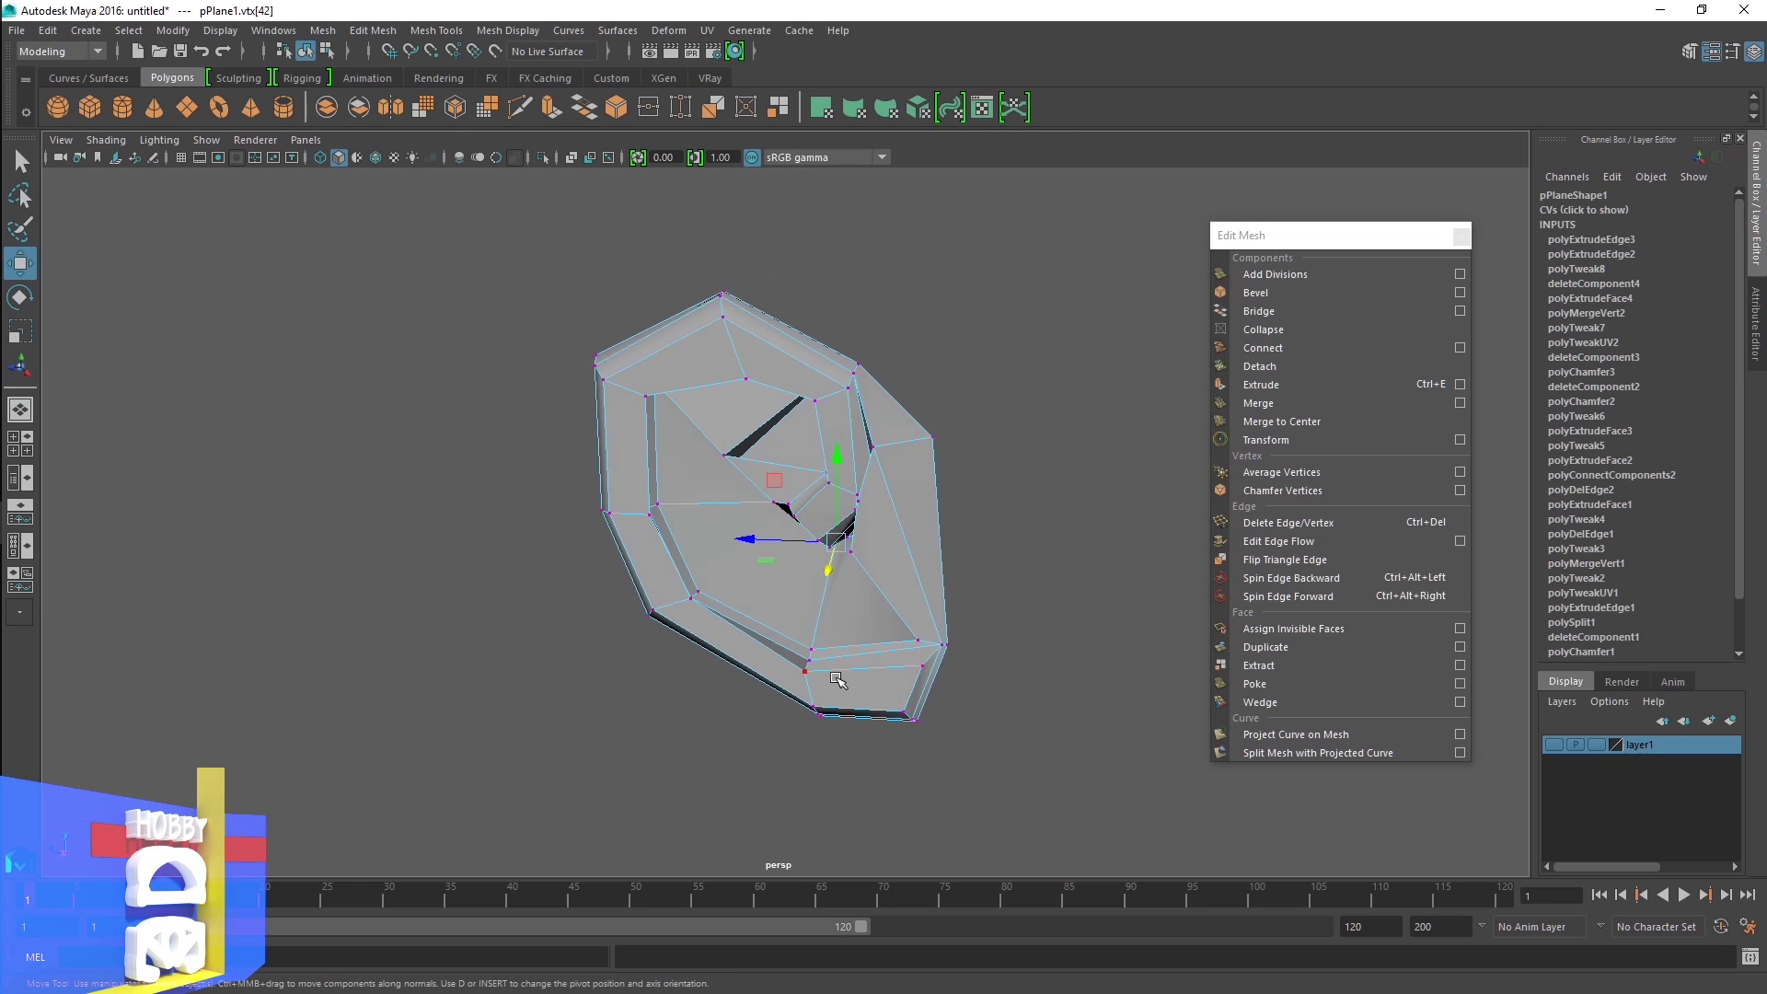
# Preview the smoothed ear in object mode and orbit around it
pyautogui.press('3')
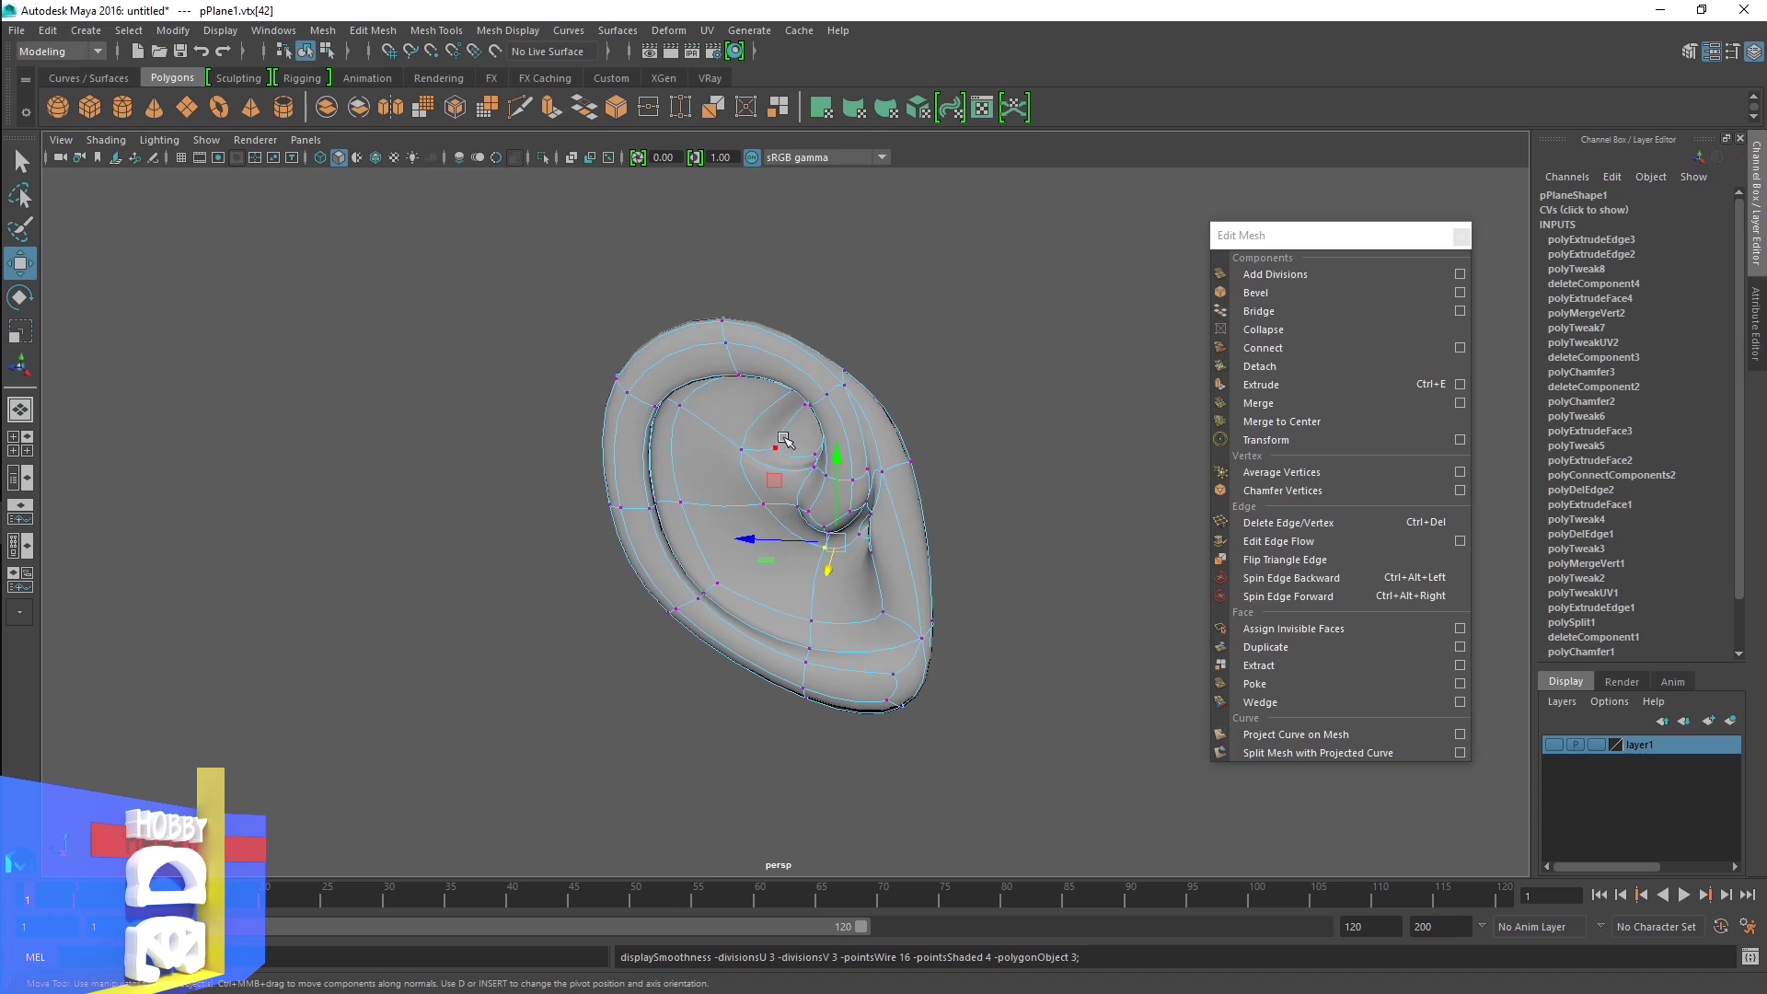
pyautogui.moveTo(784, 440); pyautogui.dragTo(842, 387, button='right')
pyautogui.click(1010, 506)
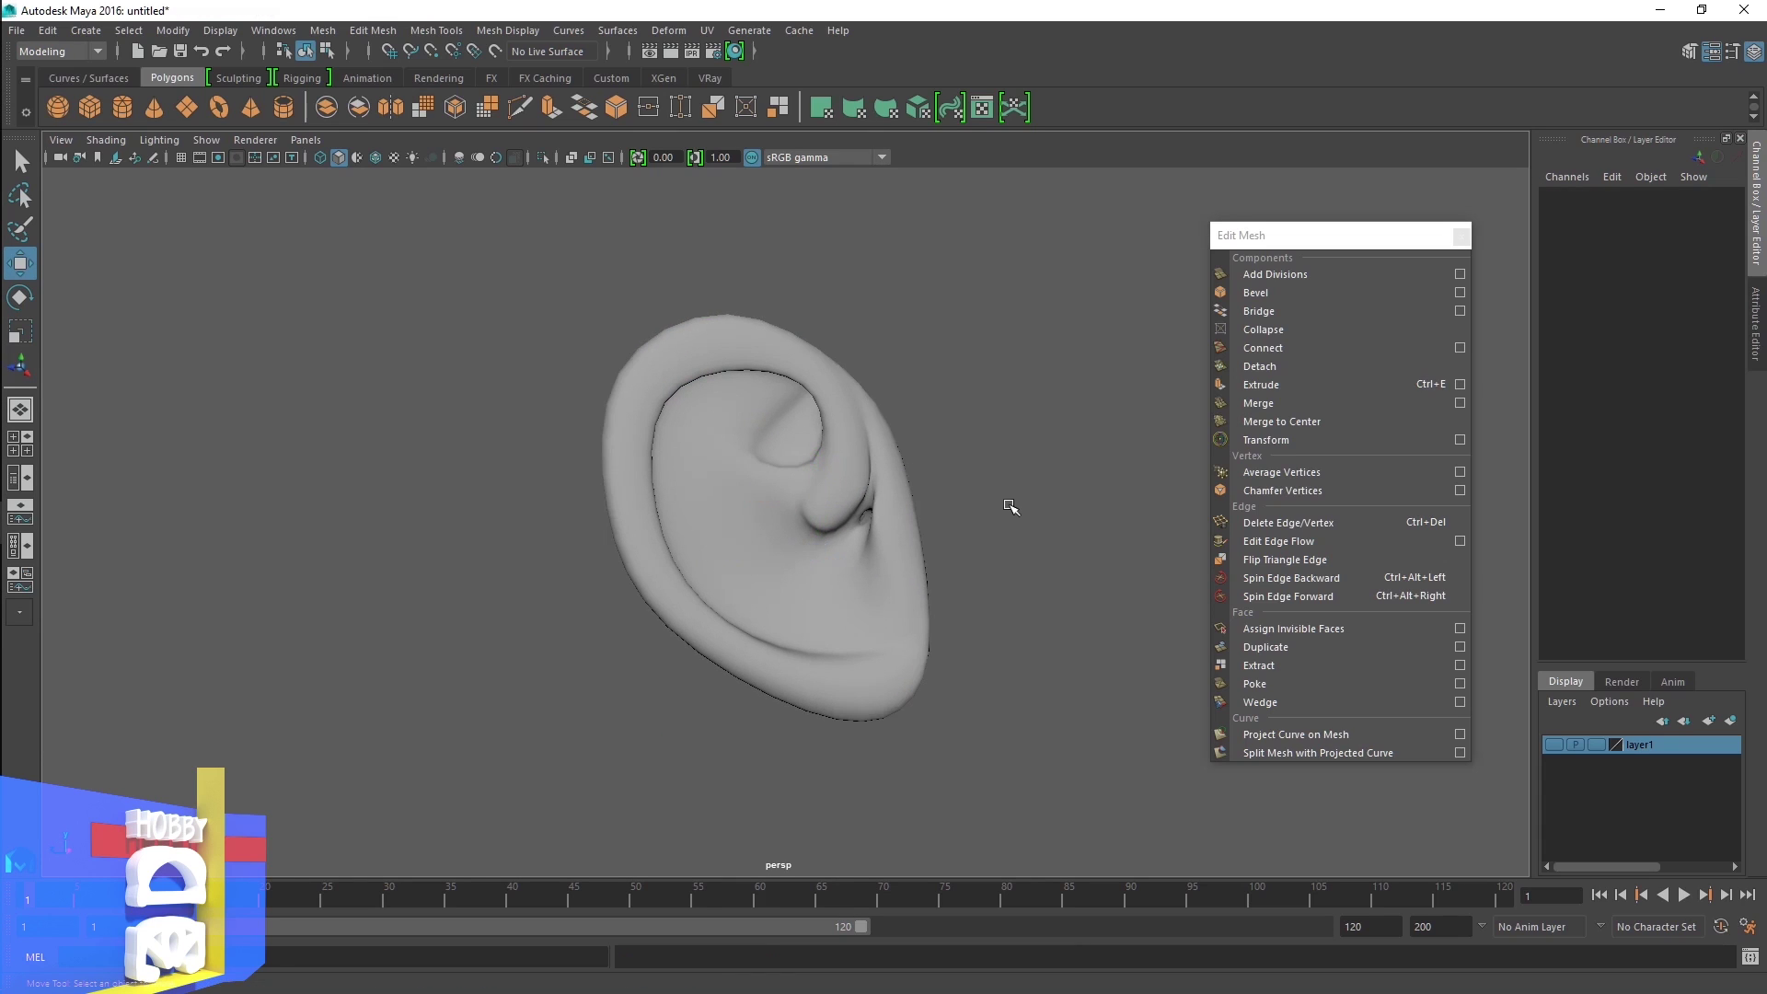
pyautogui.click(863, 596)
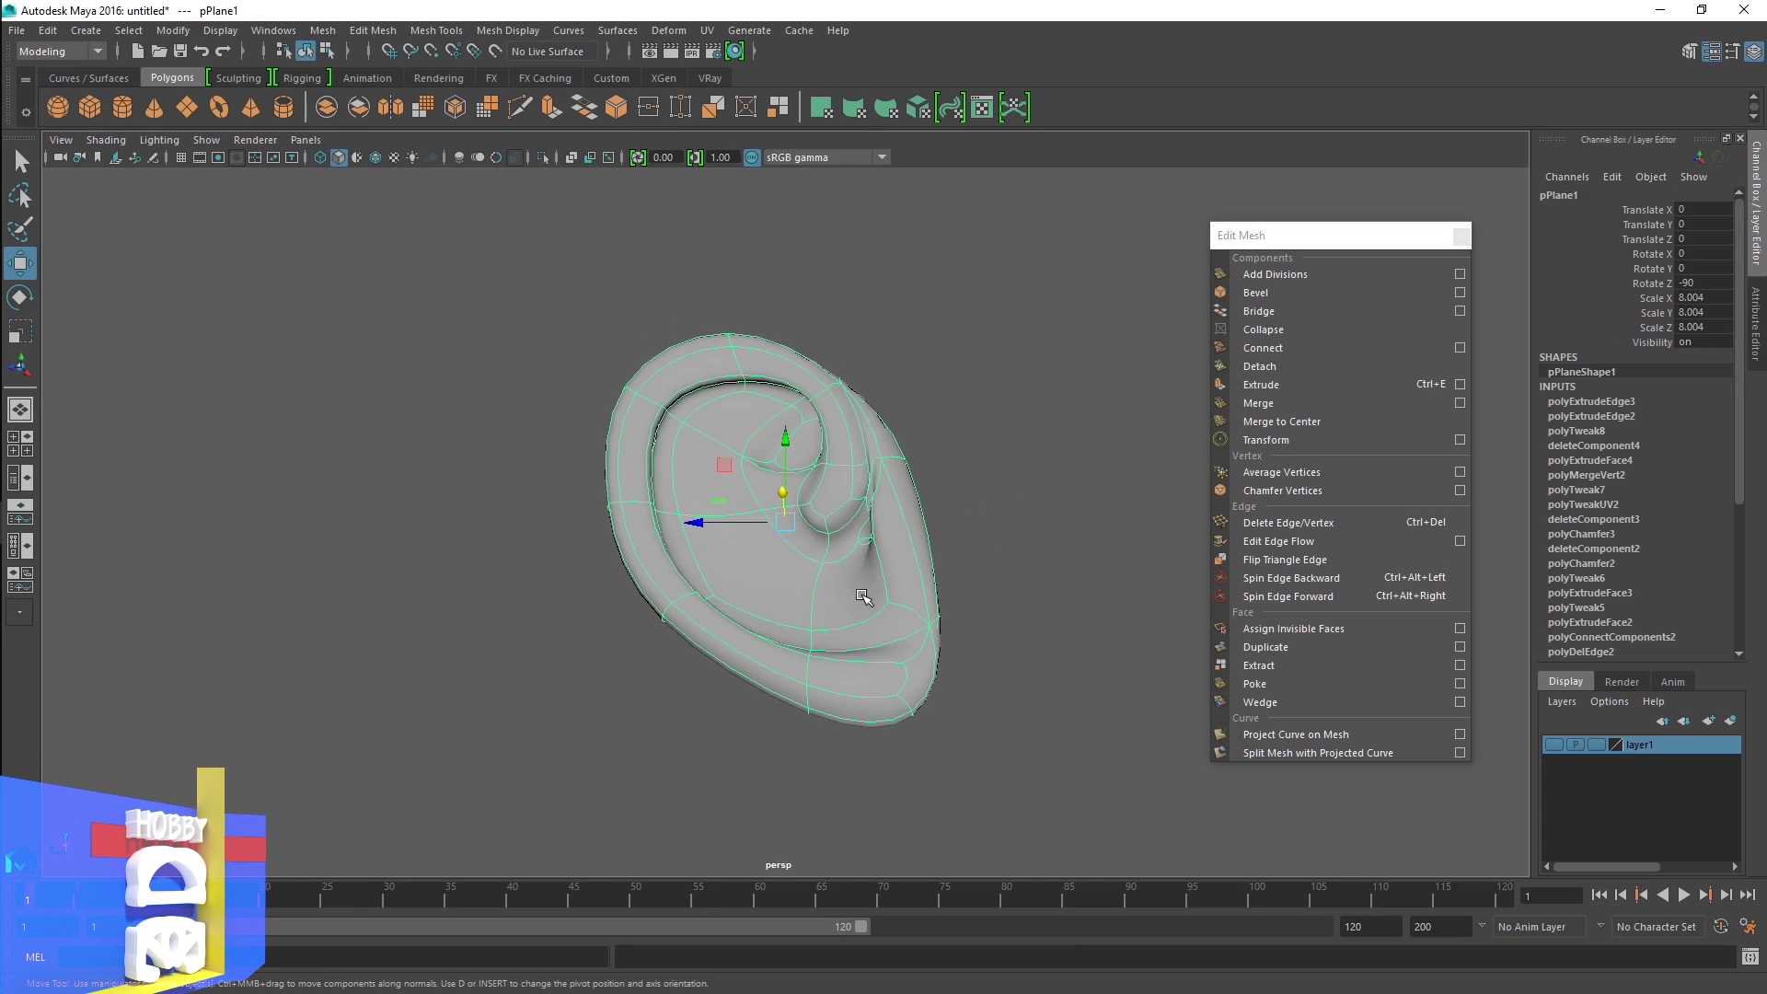
pyautogui.moveTo(863, 597)
pyautogui.keyDown('alt'); pyautogui.mouseDown()
pyautogui.moveTo(905, 676)
pyautogui.moveTo(870, 661)
pyautogui.mouseUp(); pyautogui.keyUp('alt')
# Back in vertex mode, shift a cage vertex left, up and slightly right
pyautogui.moveTo(853, 463)
pyautogui.mouseDown(button='right')
pyautogui.moveTo(856, 635)
pyautogui.moveTo(765, 466)
pyautogui.mouseUp(button='right')
pyautogui.click(868, 609)
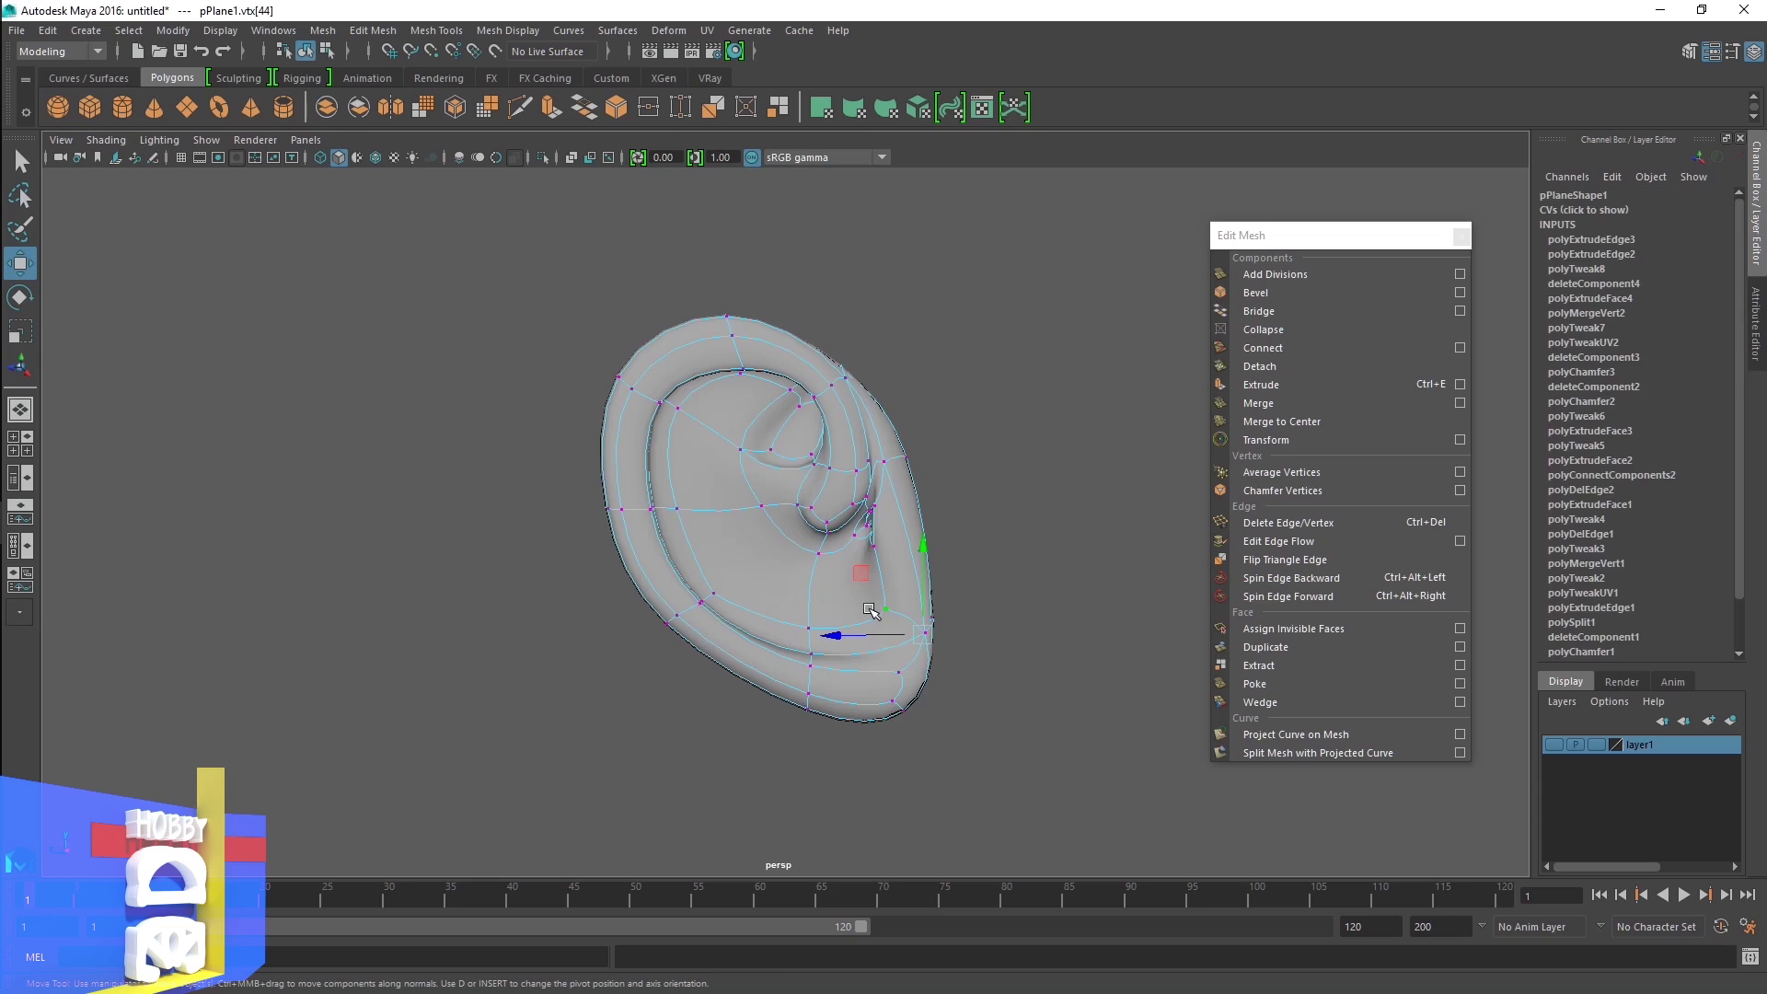
pyautogui.press('1')
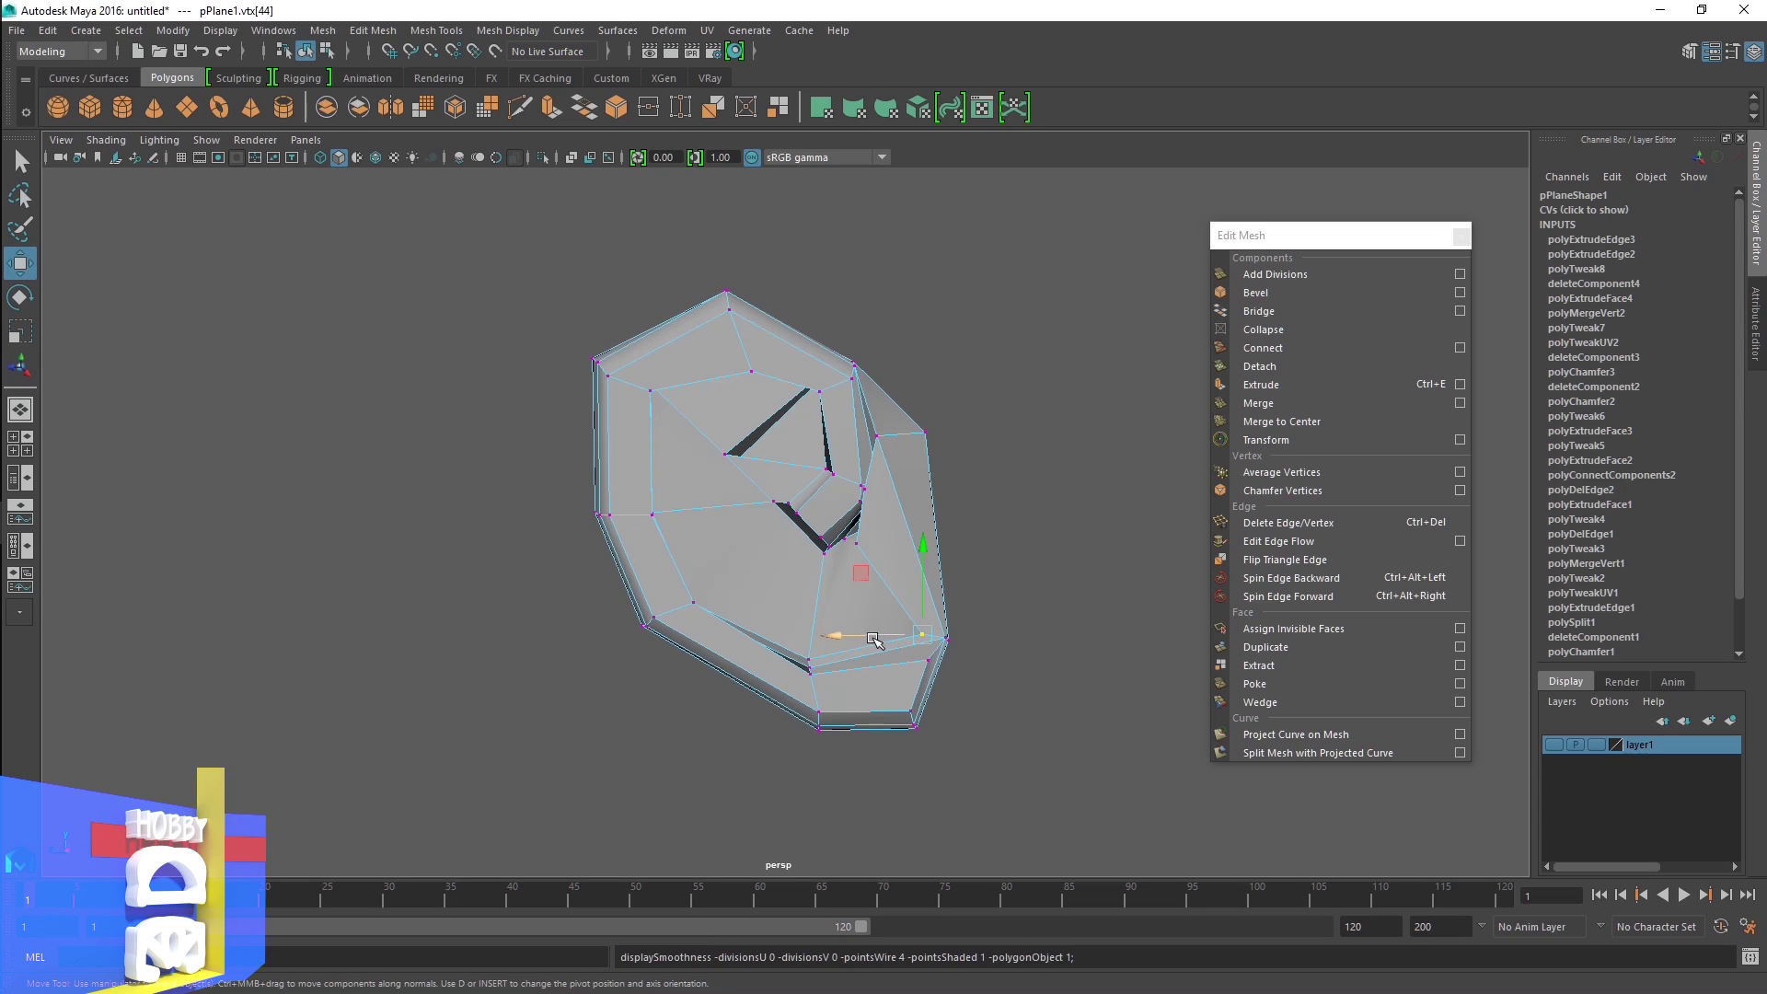
pyautogui.moveTo(831, 635)
pyautogui.mouseDown()
pyautogui.moveTo(810, 626)
pyautogui.moveTo(958, 659)
pyautogui.moveTo(904, 542)
pyautogui.mouseUp()
pyautogui.scroll(3, 904, 541)
pyautogui.scroll(2, 930, 512)
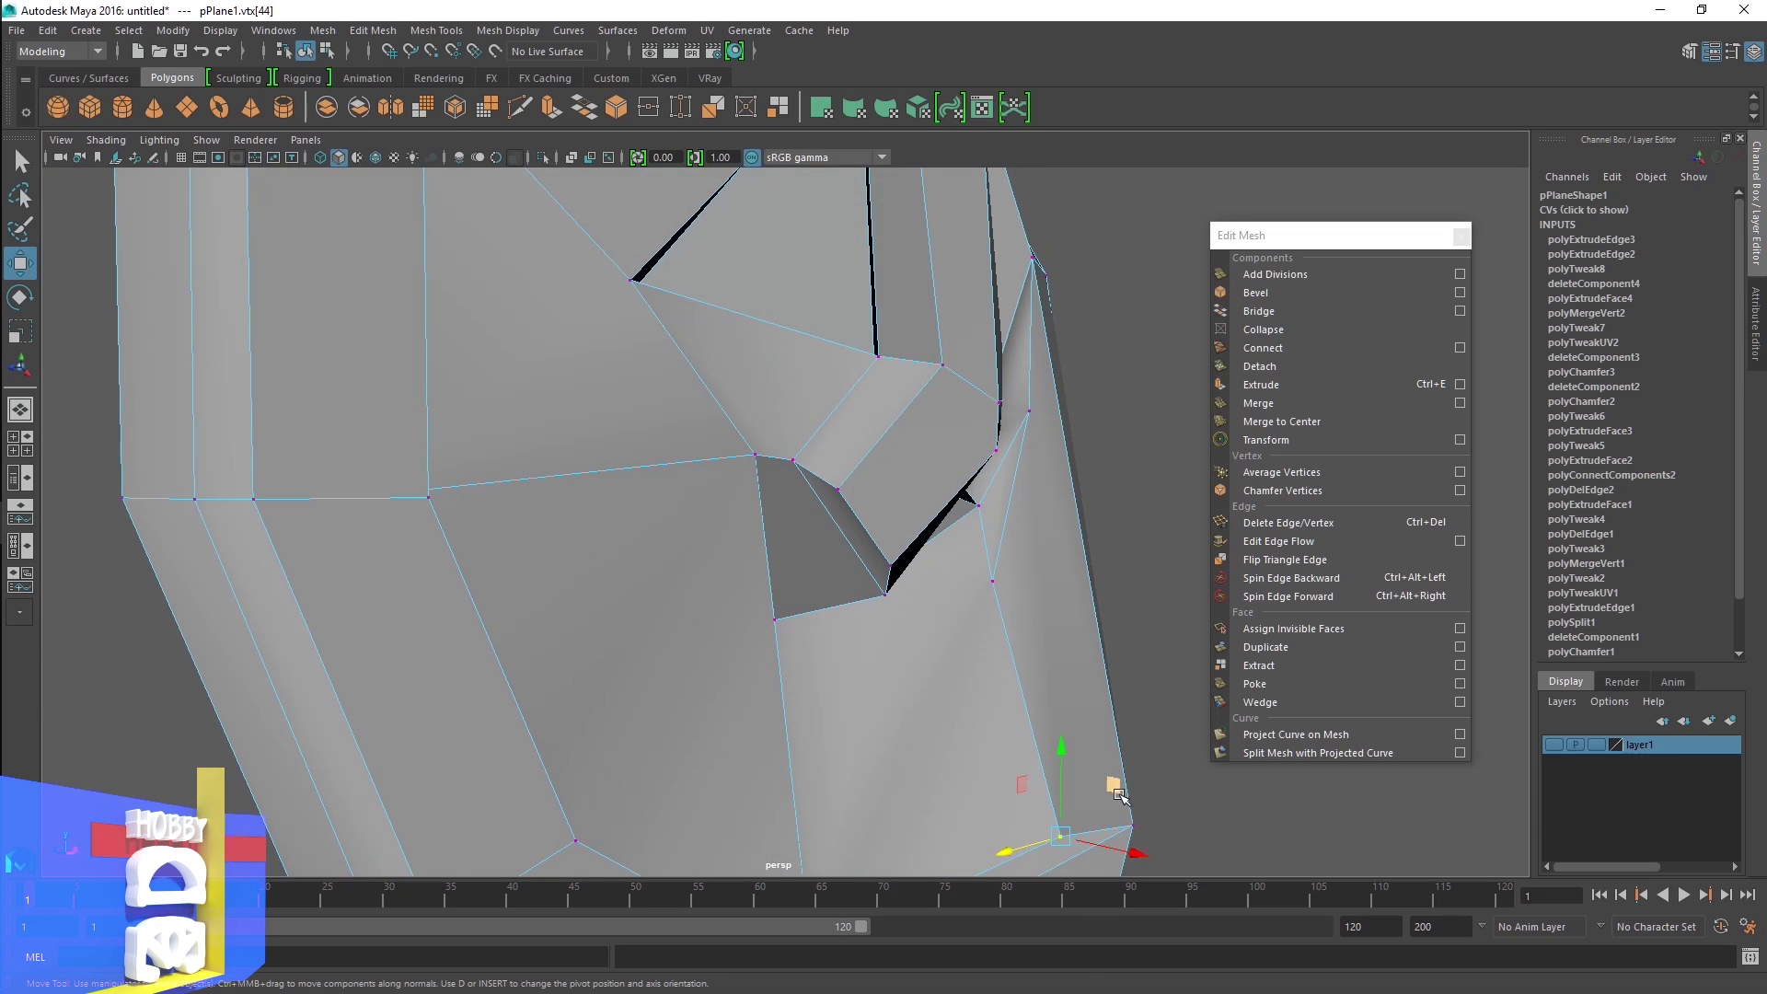
pyautogui.moveTo(1061, 763); pyautogui.dragTo(1061, 725)
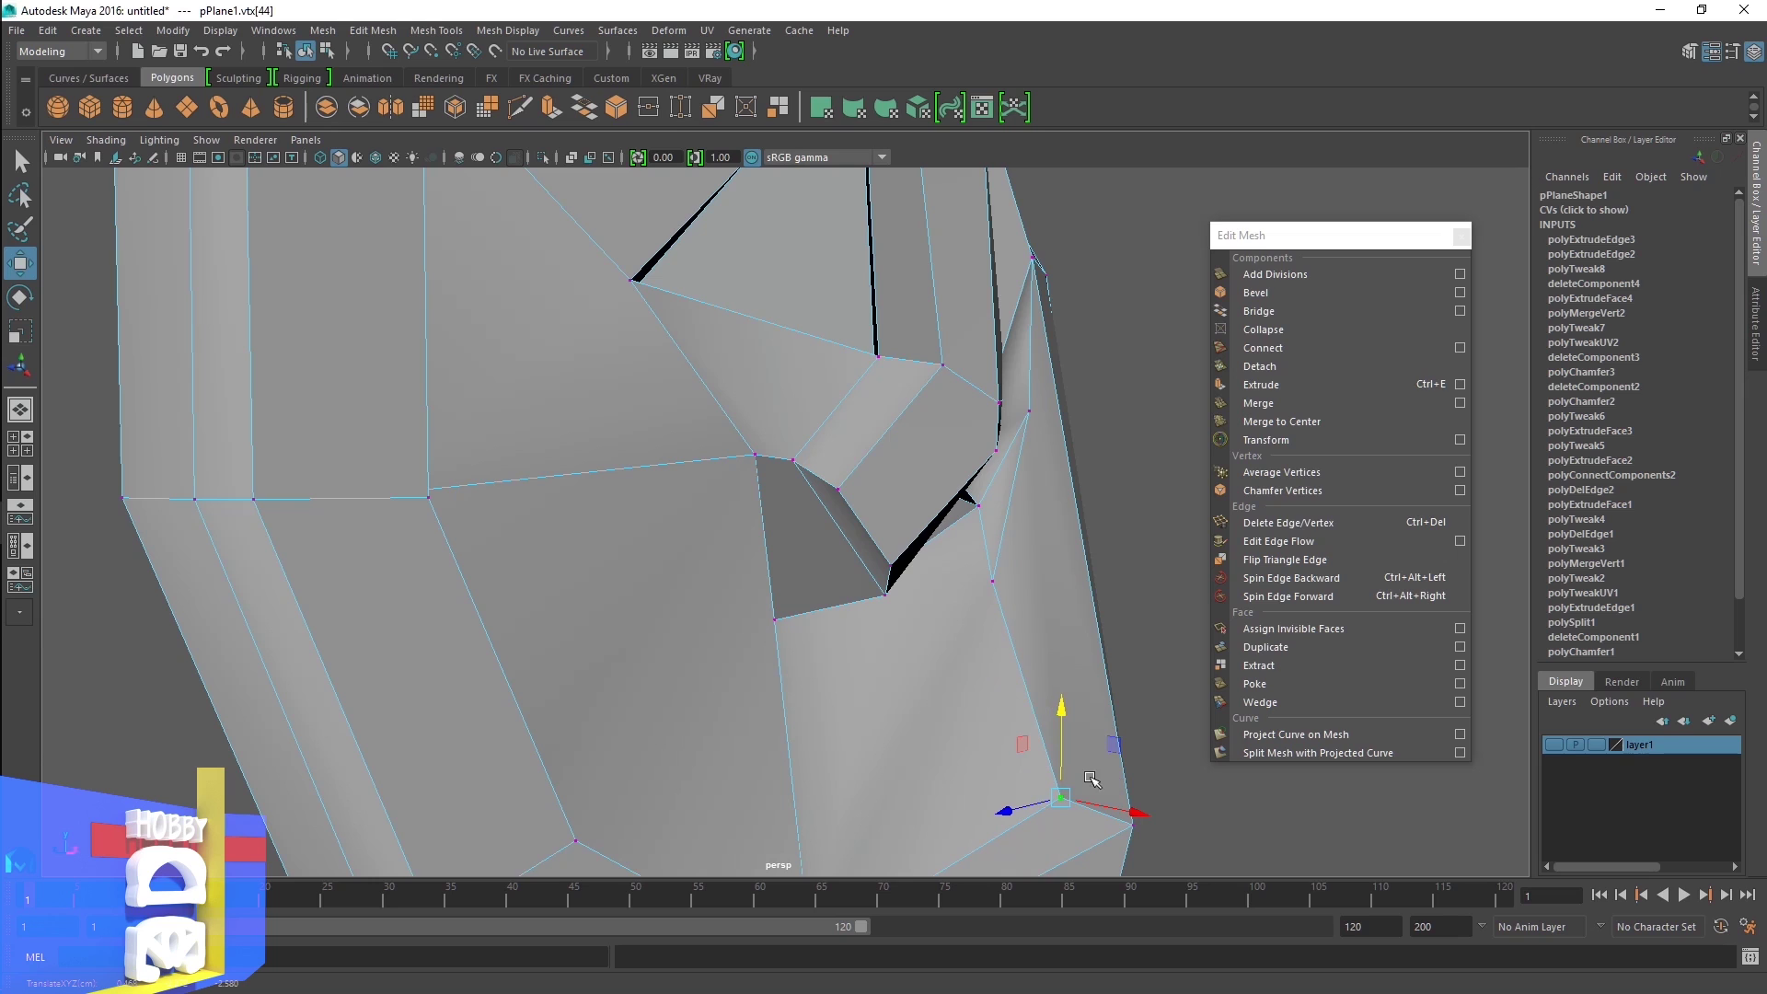
pyautogui.moveTo(1107, 803); pyautogui.dragTo(1117, 807)
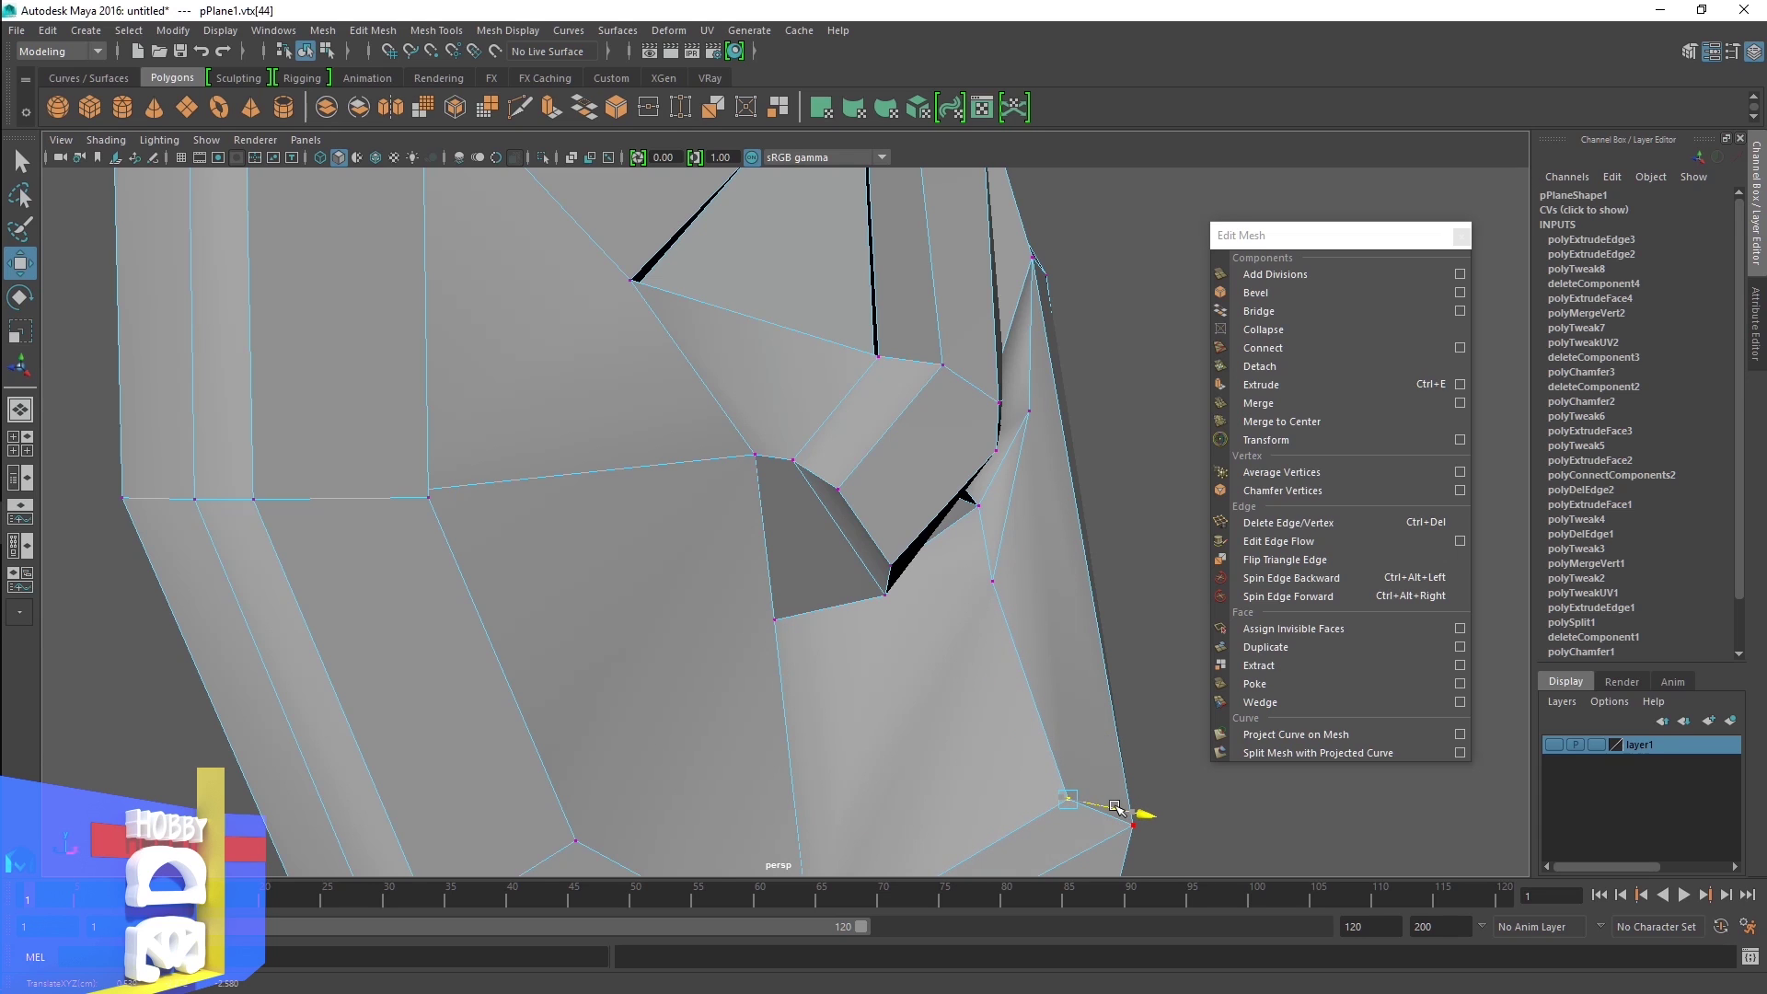
pyautogui.scroll(-3, 1117, 807)
pyautogui.moveTo(1040, 727)
pyautogui.keyDown('alt'); pyautogui.mouseDown()
pyautogui.moveTo(915, 731)
pyautogui.moveTo(937, 734)
pyautogui.moveTo(952, 679)
pyautogui.mouseUp(); pyautogui.keyUp('alt')
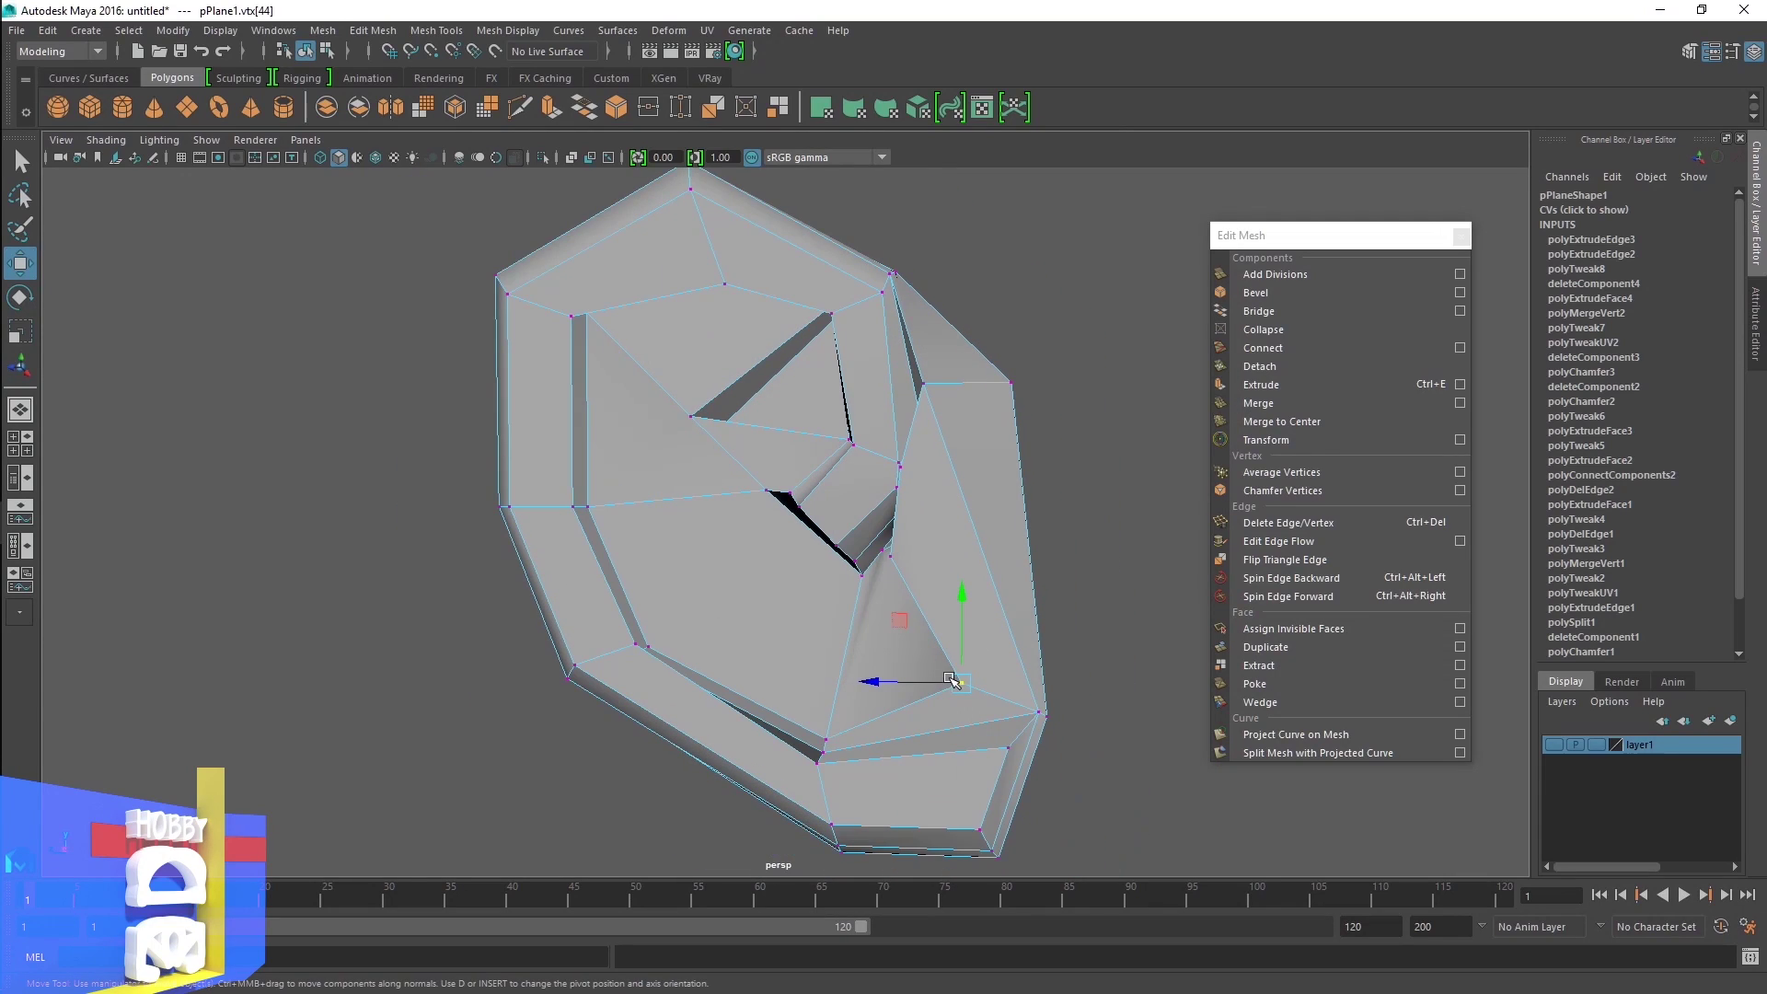
# Show the smoothed ear in object mode, deselected, and tumble to inspect it
pyautogui.press('3')
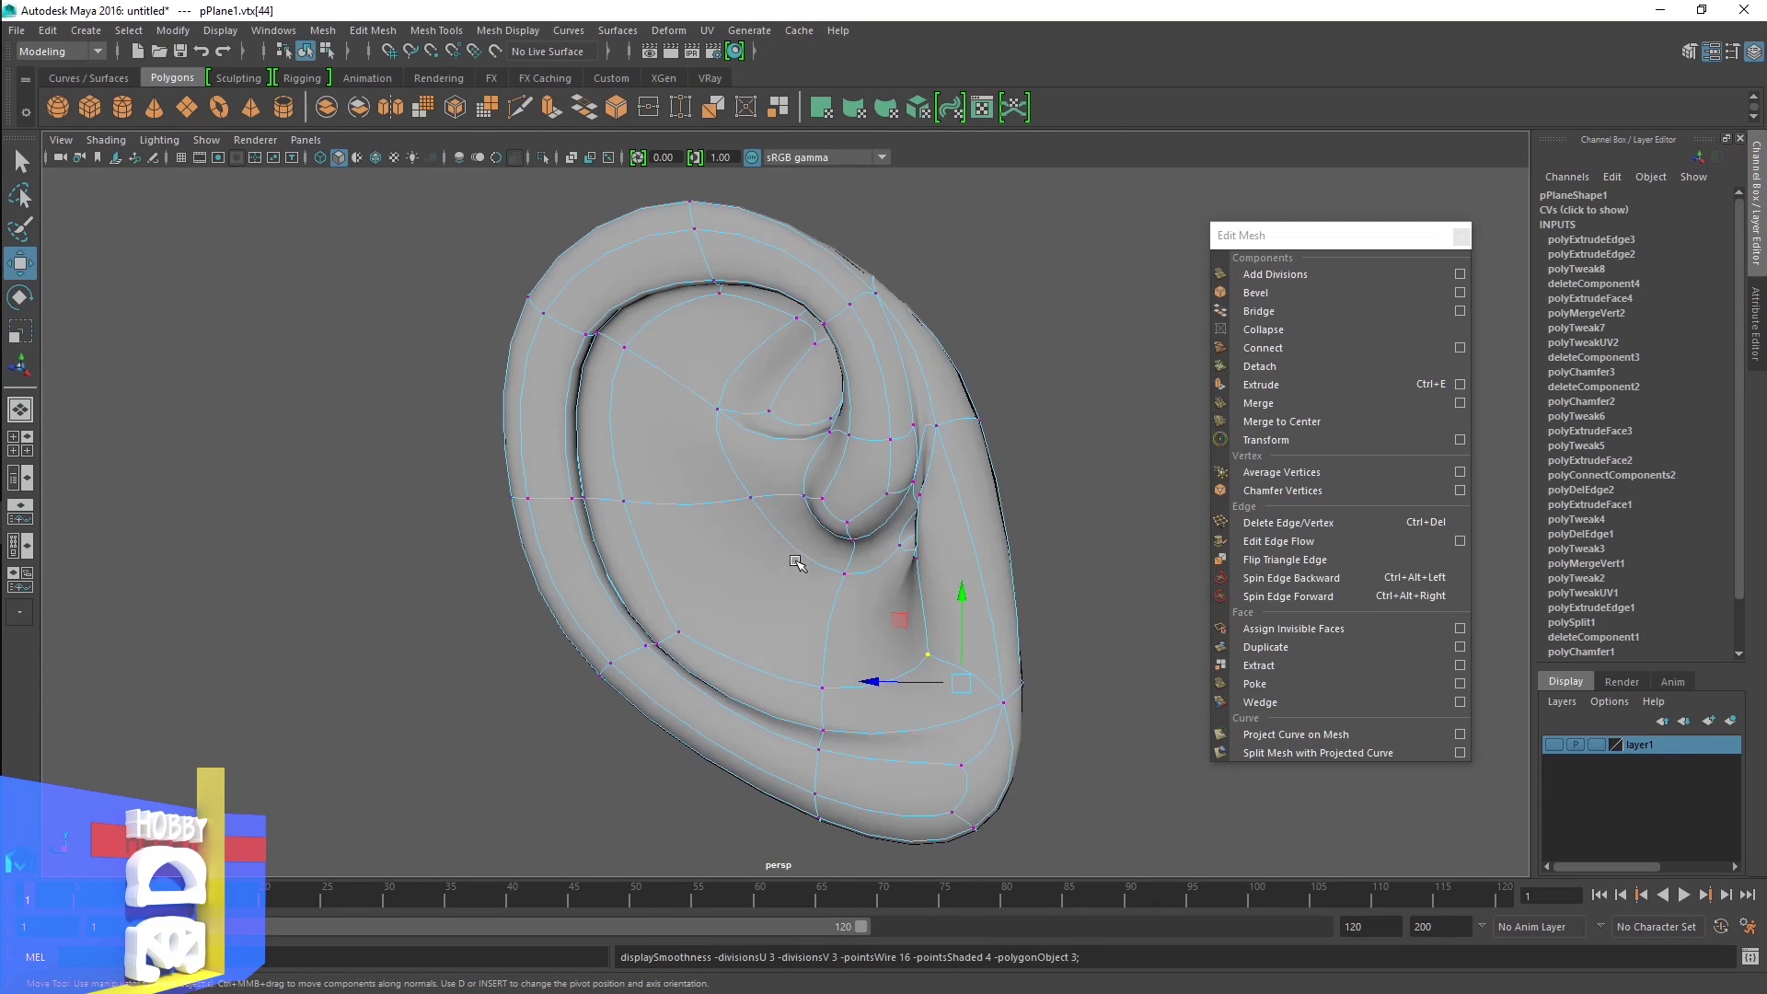
pyautogui.moveTo(718, 522); pyautogui.dragTo(803, 472, button='right')
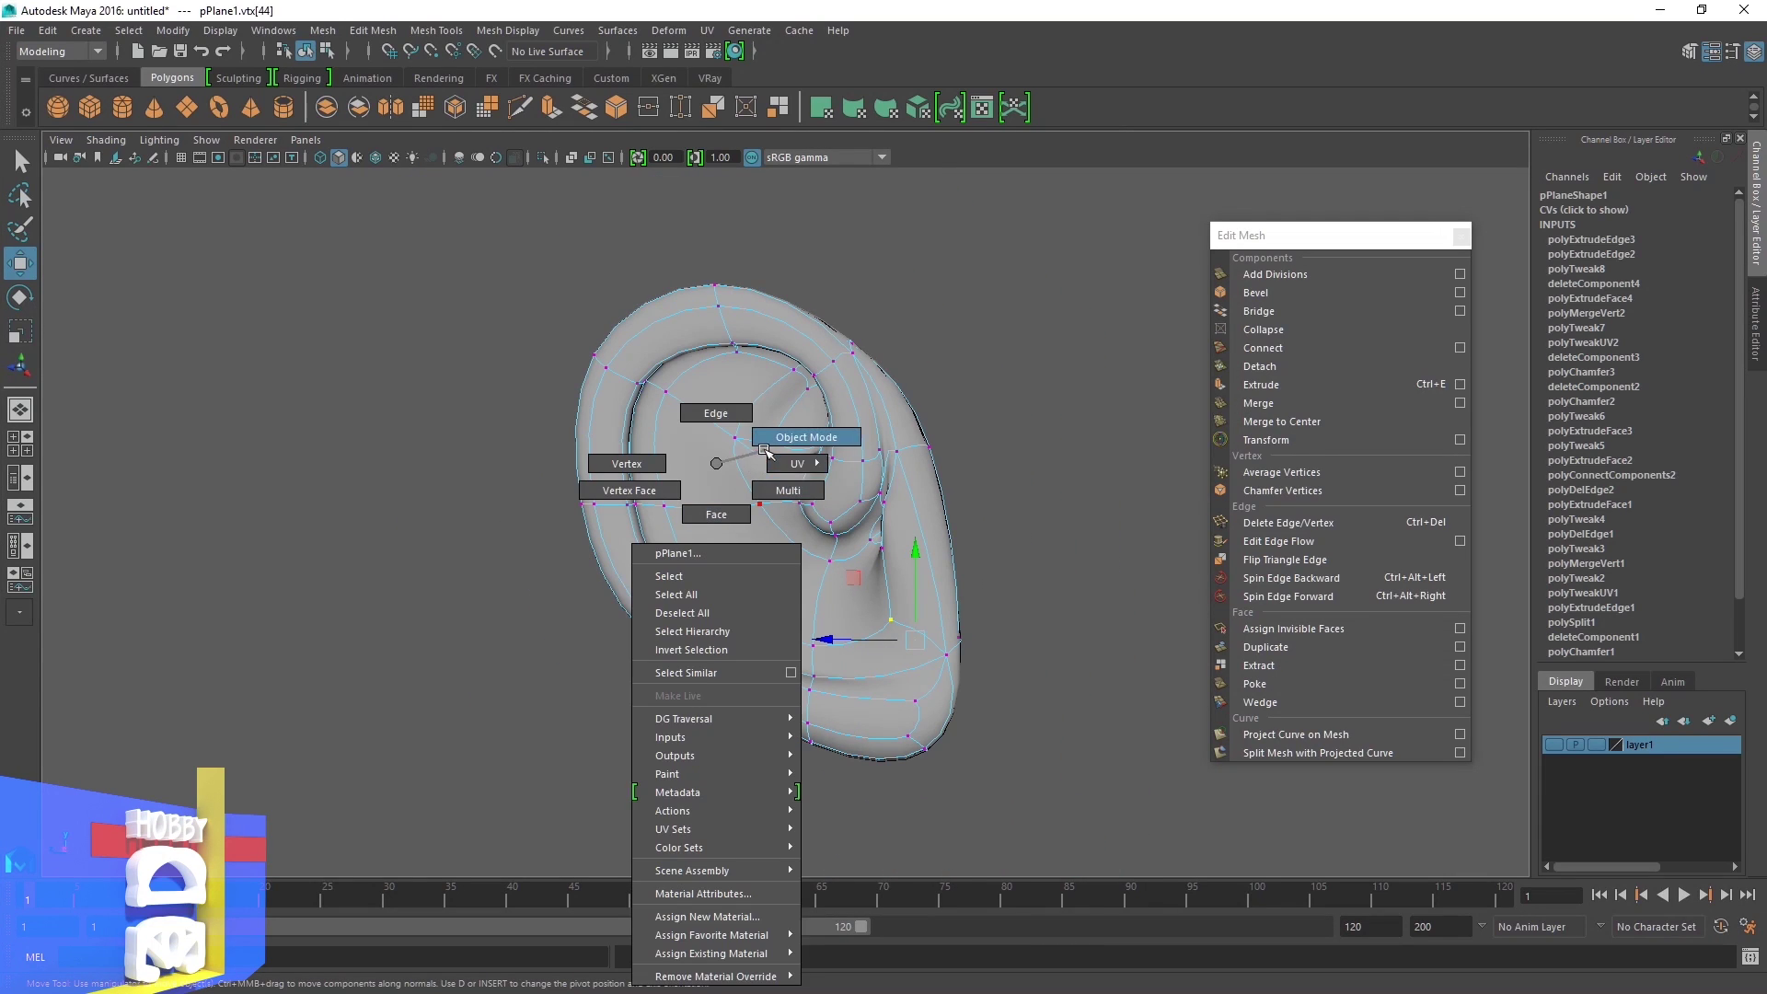
pyautogui.click(918, 469)
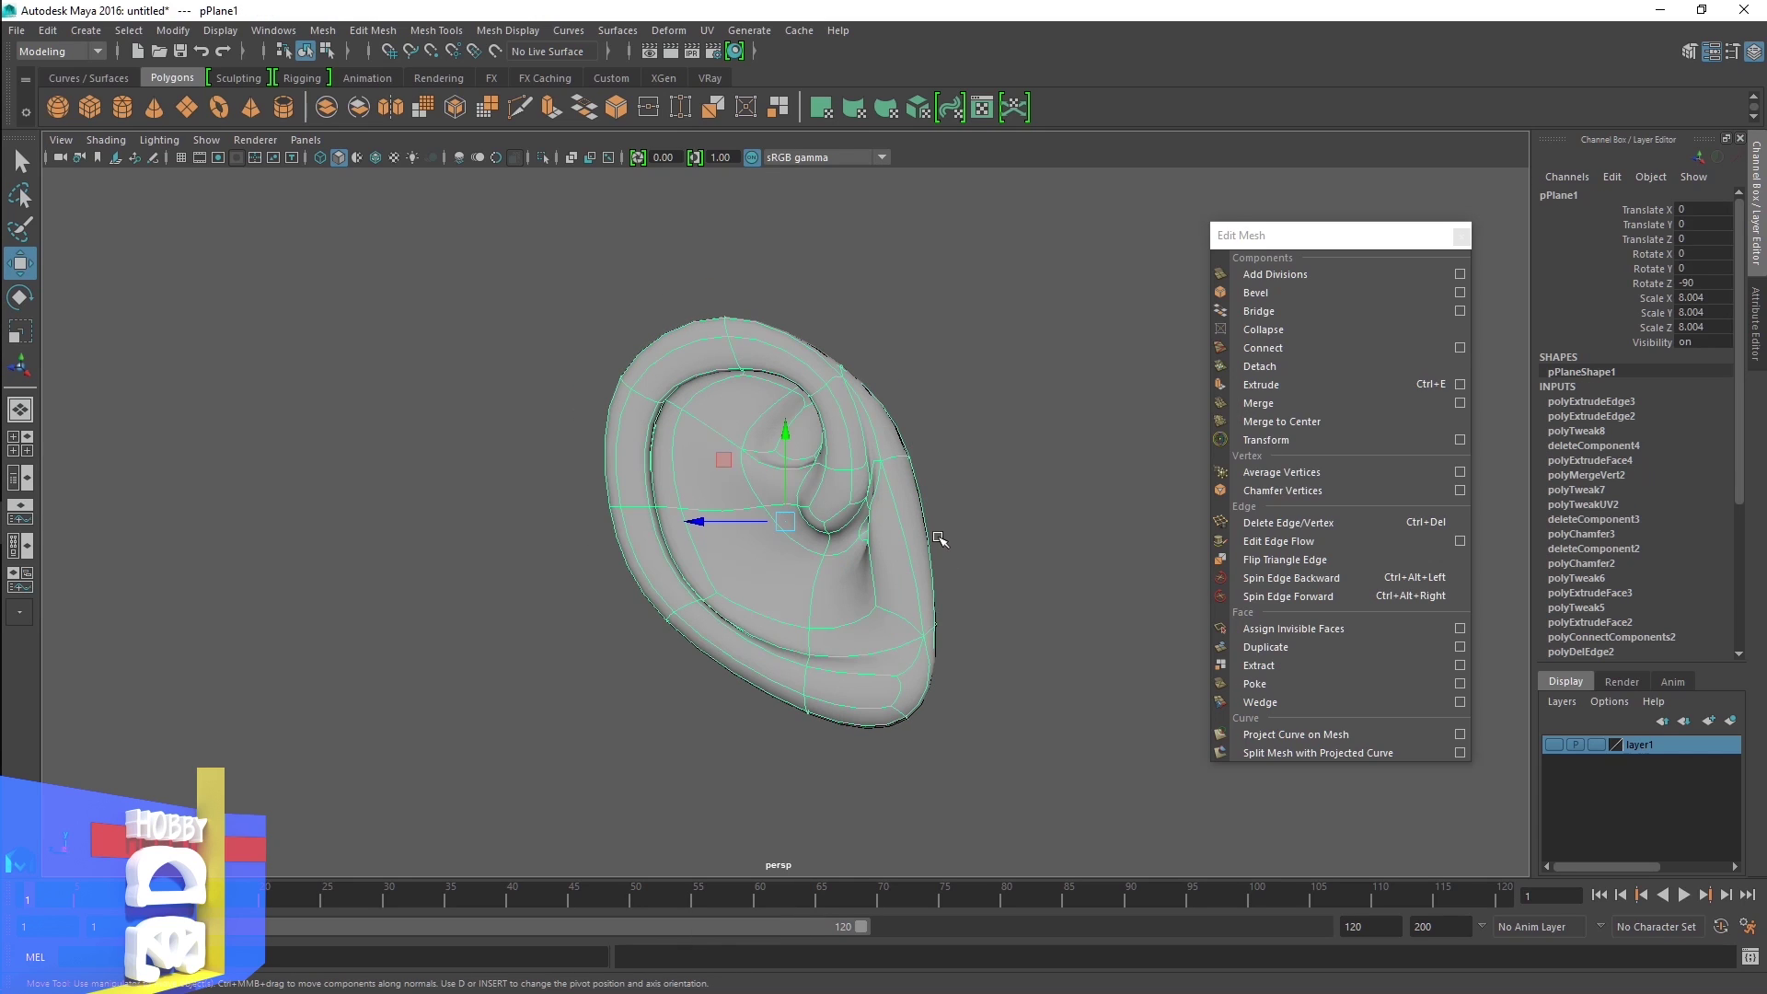
pyautogui.click(1037, 516)
pyautogui.moveTo(1037, 516)
pyautogui.keyDown('alt'); pyautogui.mouseDown()
pyautogui.moveTo(1105, 503)
pyautogui.moveTo(939, 516)
pyautogui.moveTo(1037, 528)
pyautogui.moveTo(981, 513)
pyautogui.mouseUp(); pyautogui.keyUp('alt')
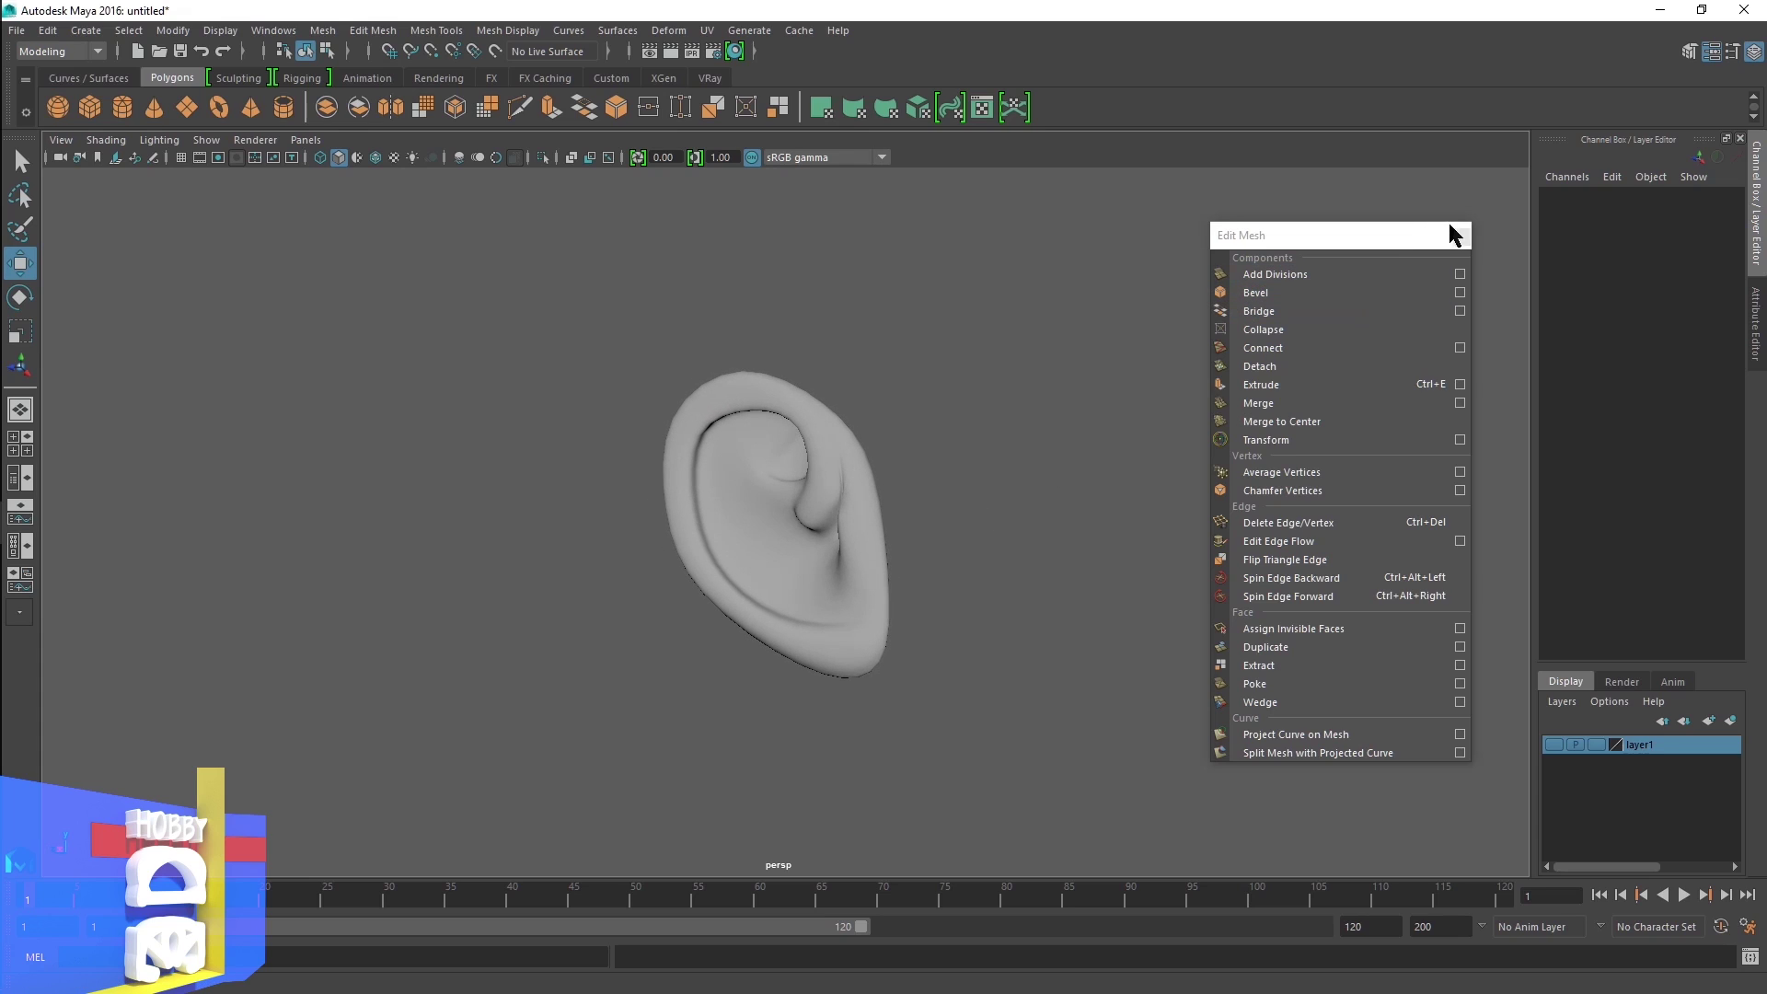
# Close the floating mesh-editing panel and view the selected ear's low-poly cage side-on
pyautogui.click(1465, 237)
pyautogui.scroll(3, 967, 501)
pyautogui.scroll(3, 966, 501)
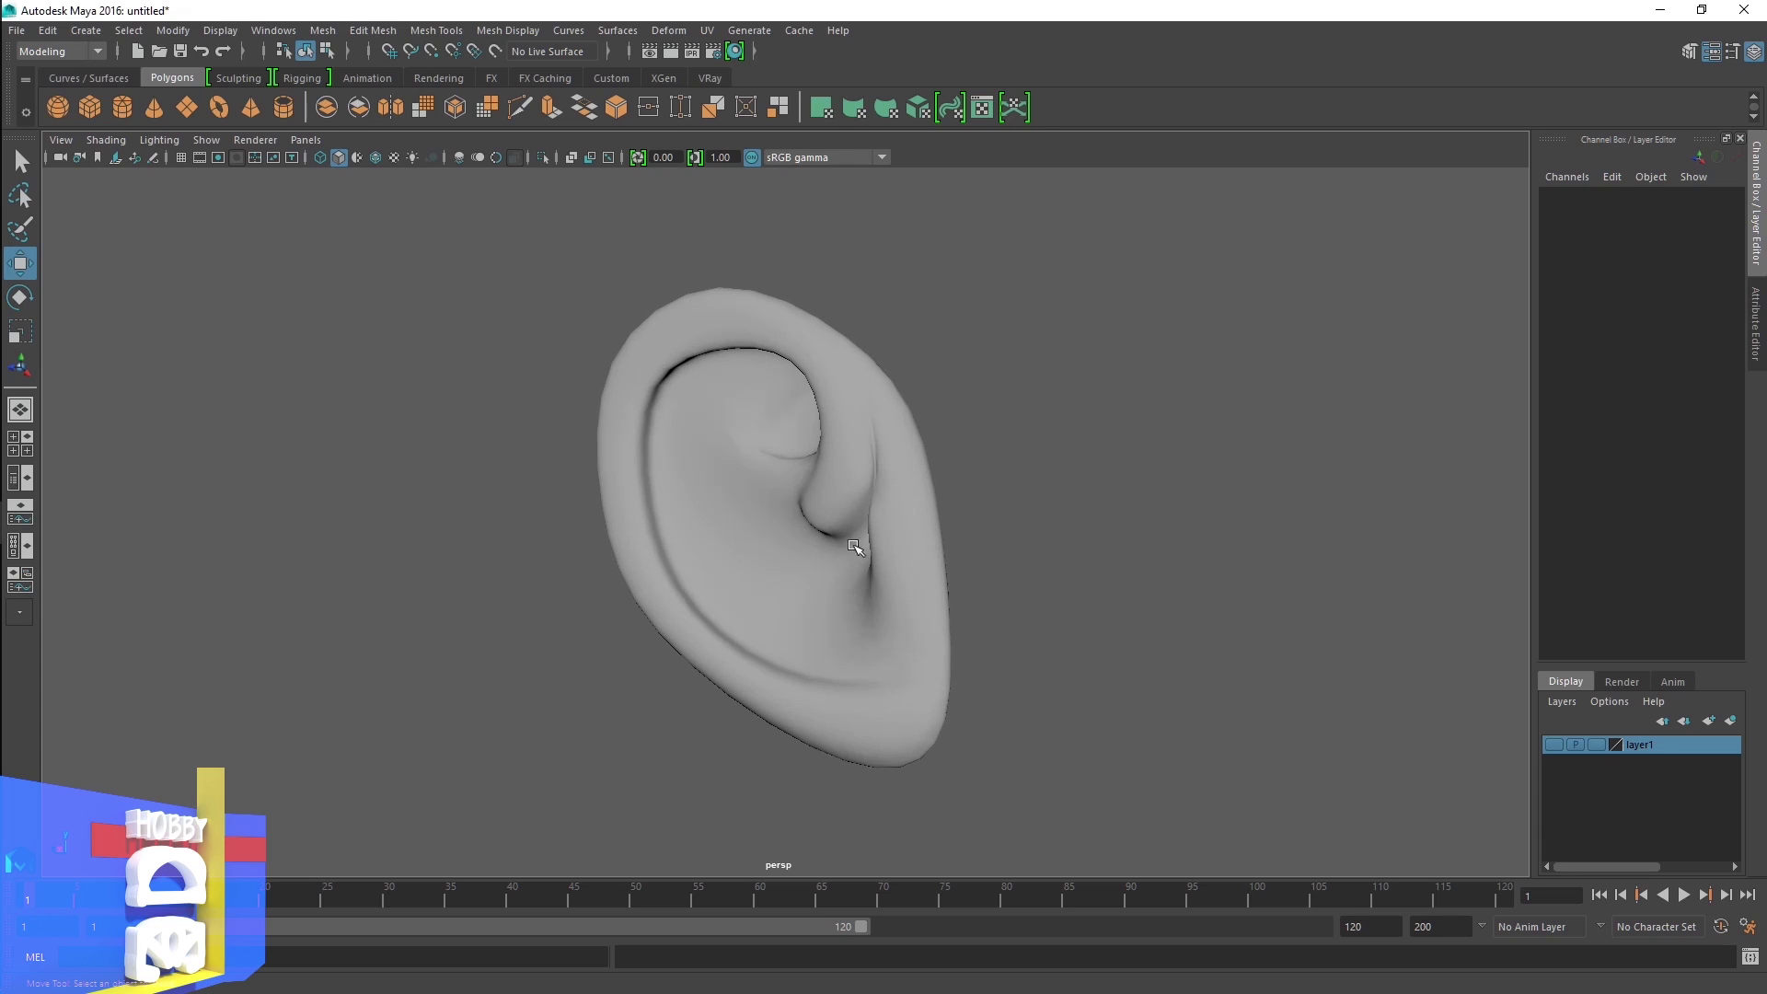
pyautogui.click(850, 543)
pyautogui.press('1')
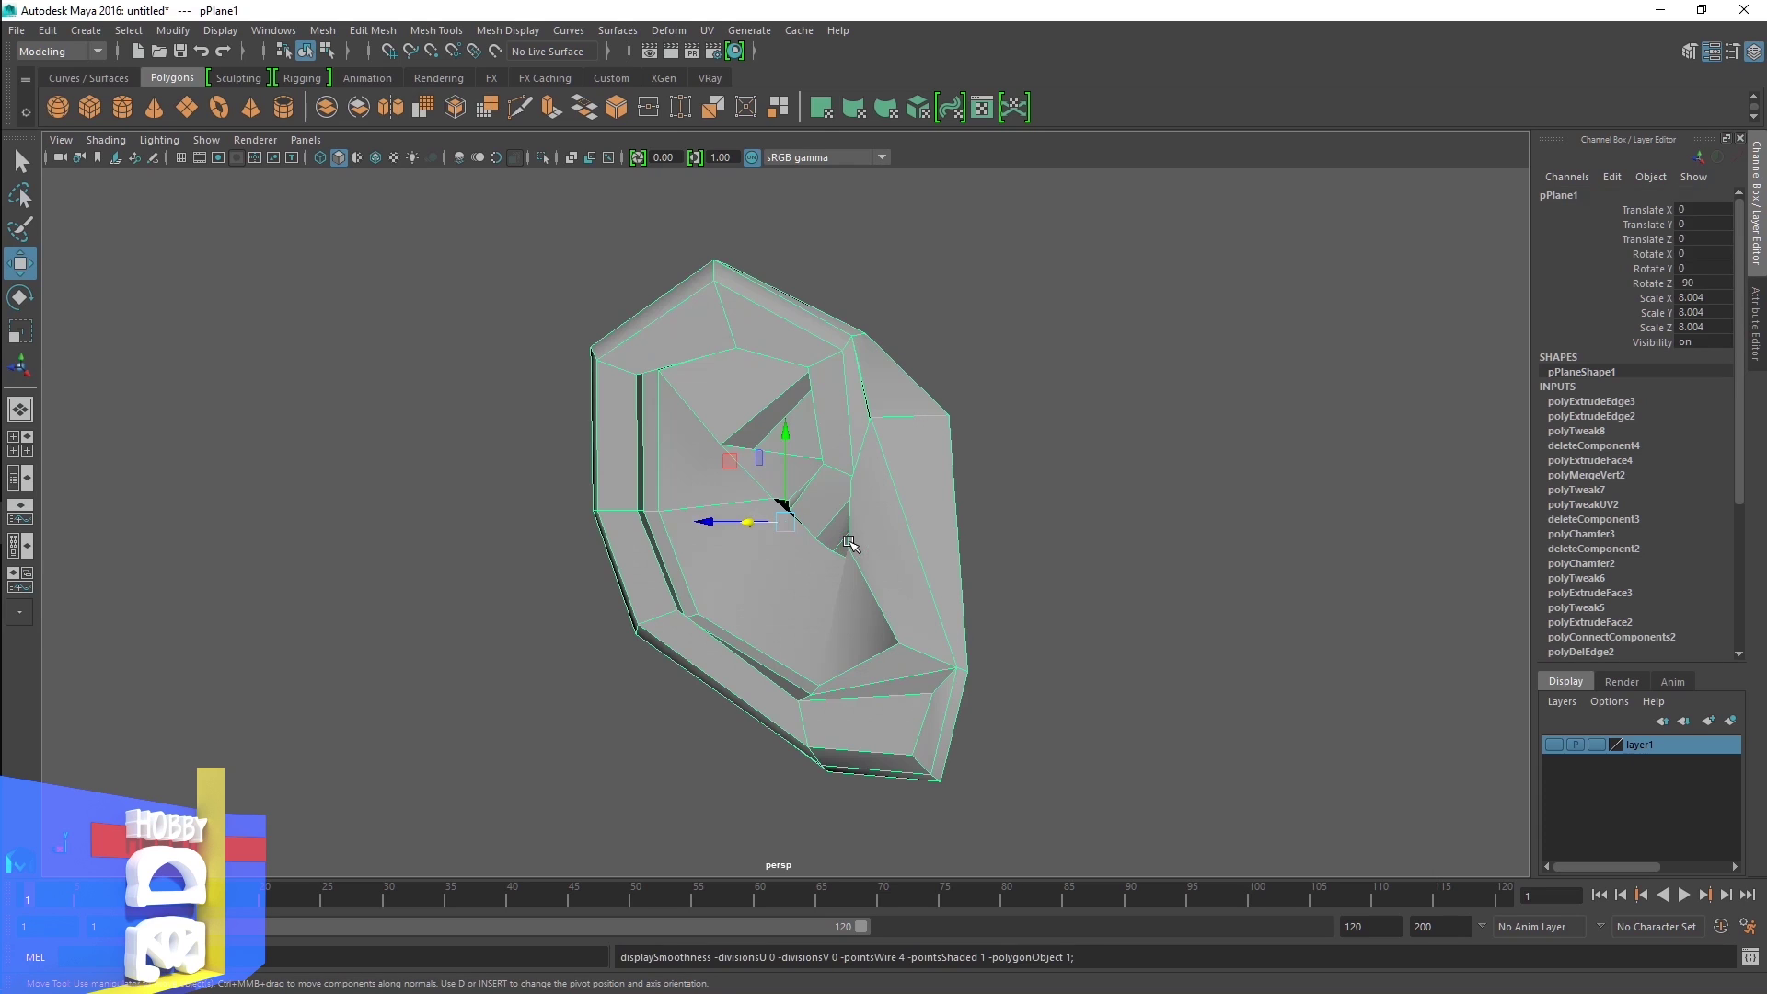
pyautogui.moveTo(677, 516)
pyautogui.keyDown('alt'); pyautogui.mouseDown()
pyautogui.moveTo(587, 499)
pyautogui.moveTo(667, 512)
pyautogui.moveTo(684, 652)
pyautogui.moveTo(702, 647)
pyautogui.mouseUp(); pyautogui.keyUp('alt')
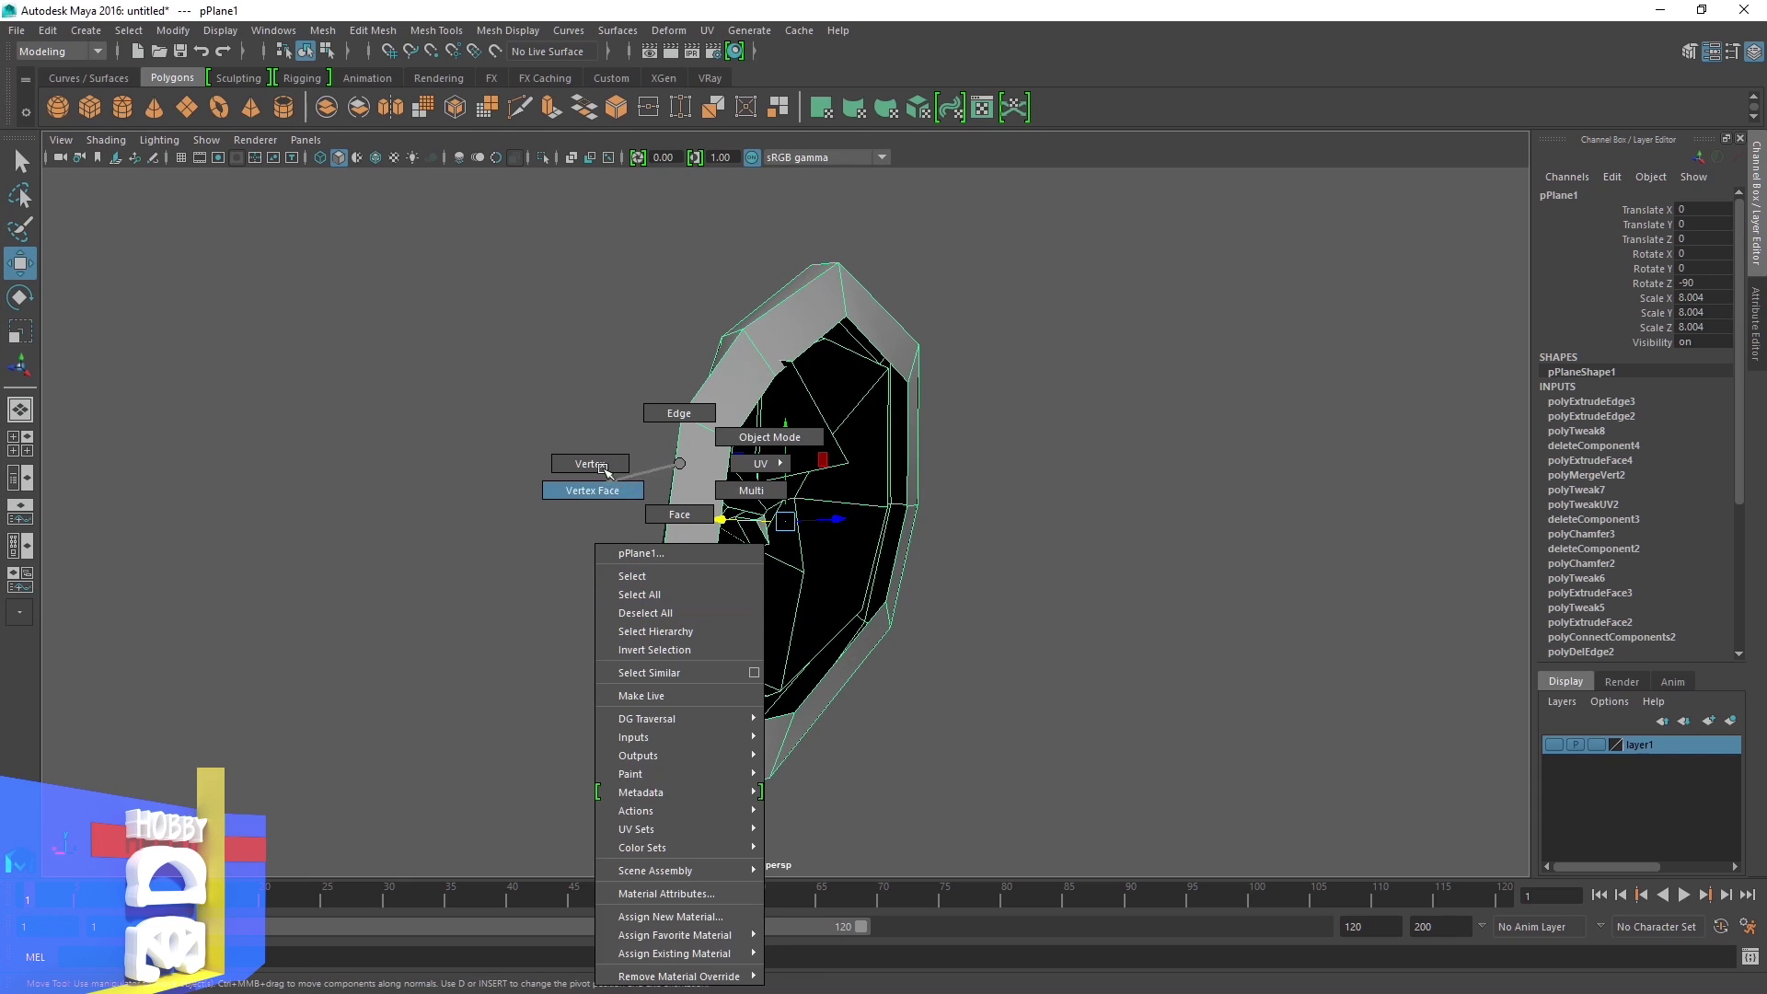
# Move a vertex on the ear's lower edge to reshape the lower rim
pyautogui.moveTo(681, 620); pyautogui.dragTo(592, 465, button='right')
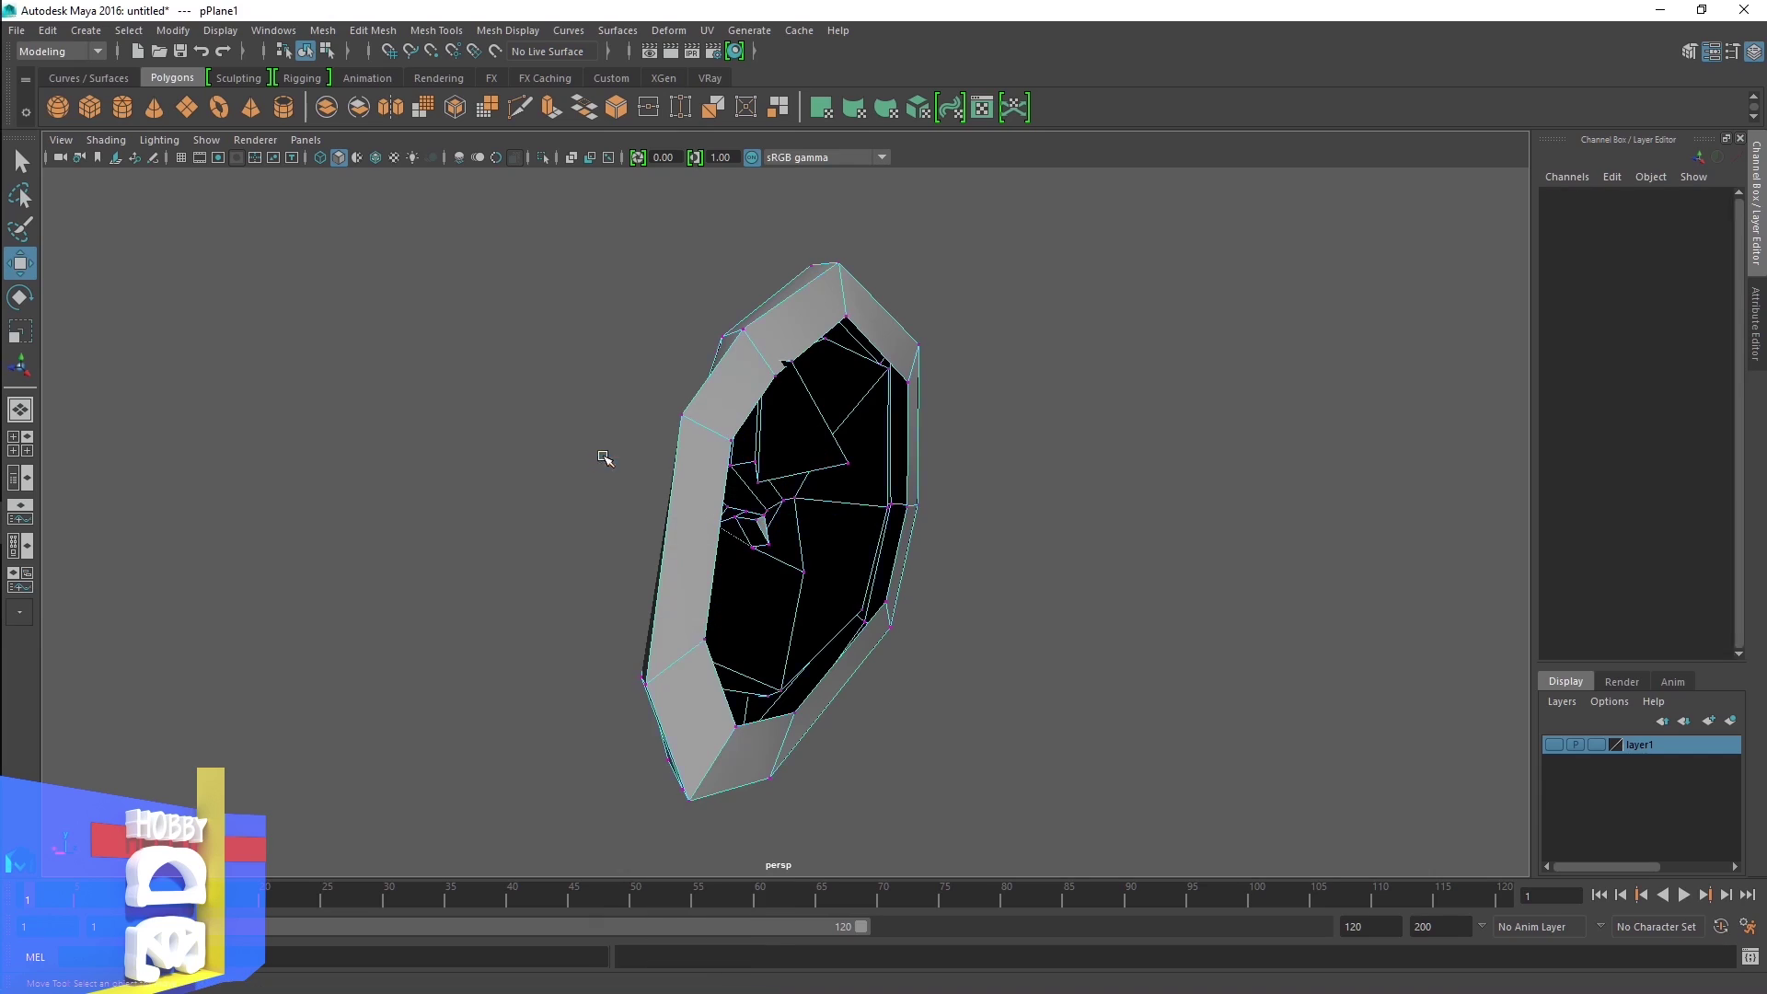
pyautogui.click(702, 651)
pyautogui.moveTo(758, 633)
pyautogui.mouseDown()
pyautogui.moveTo(712, 659)
pyautogui.moveTo(773, 692)
pyautogui.moveTo(632, 620)
pyautogui.moveTo(659, 655)
pyautogui.mouseUp()
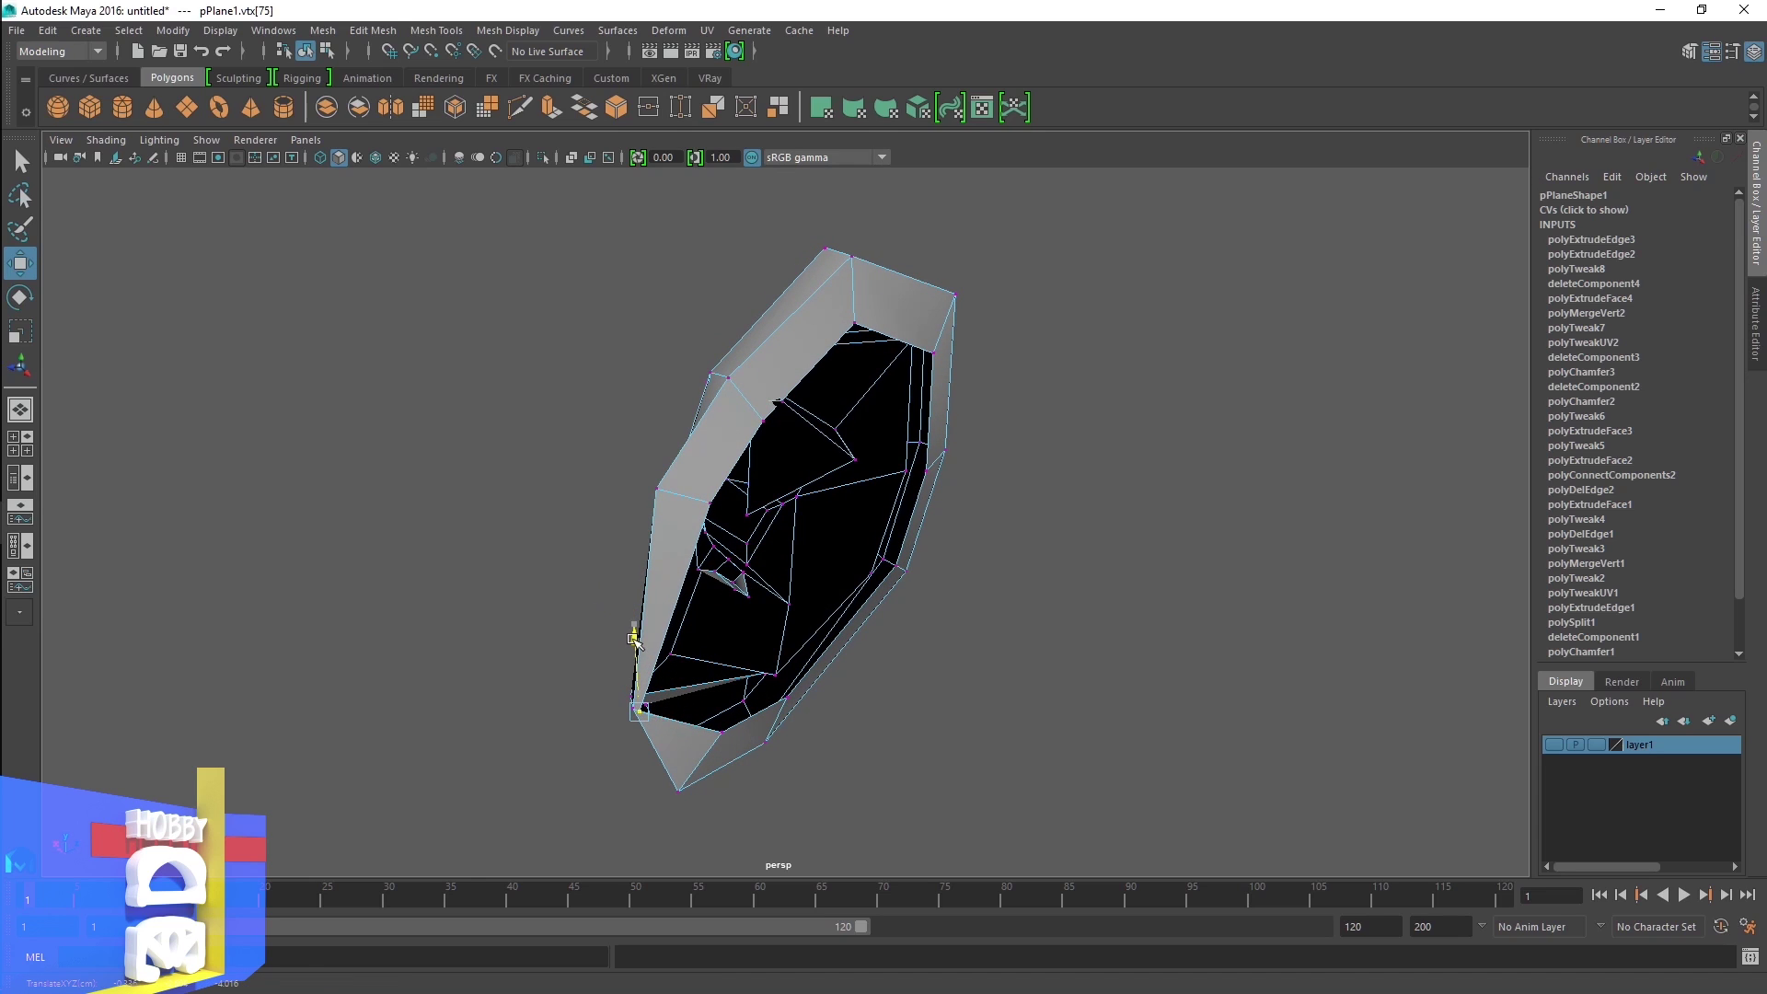
pyautogui.click(724, 732)
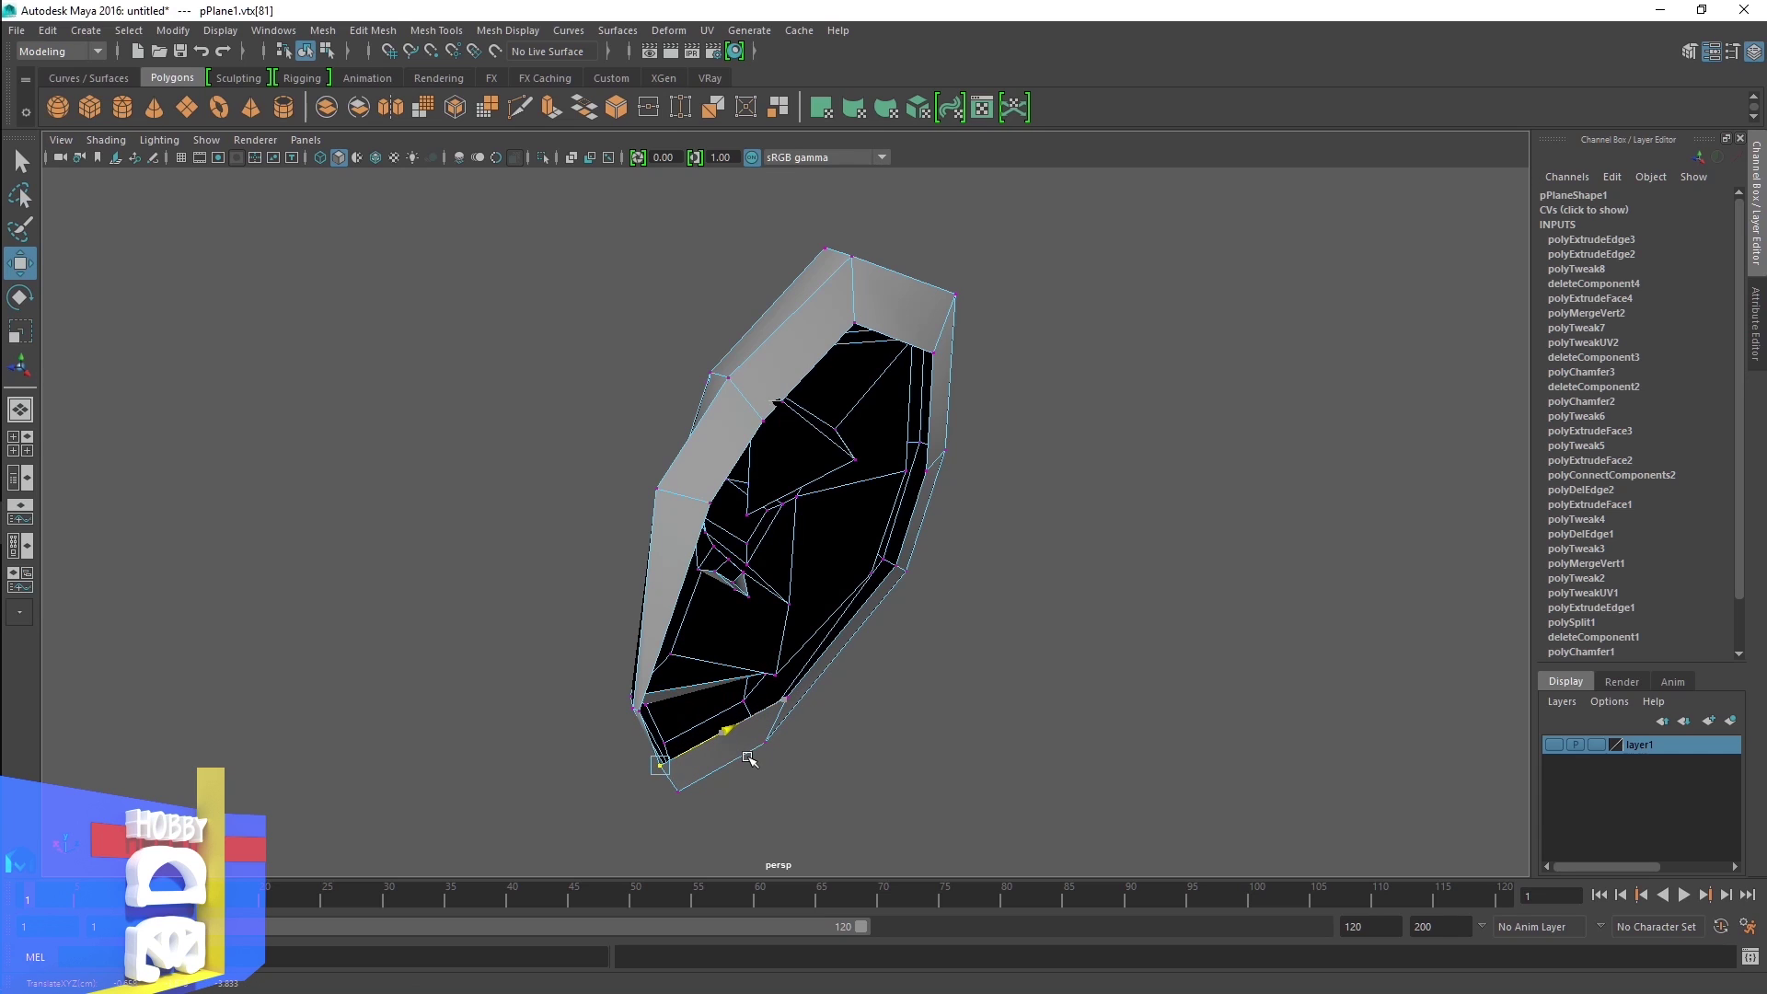
pyautogui.moveTo(741, 762)
pyautogui.keyDown('alt'); pyautogui.mouseDown()
pyautogui.moveTo(783, 582)
pyautogui.moveTo(783, 635)
pyautogui.moveTo(908, 651)
pyautogui.moveTo(804, 722)
pyautogui.mouseUp(); pyautogui.keyUp('alt')
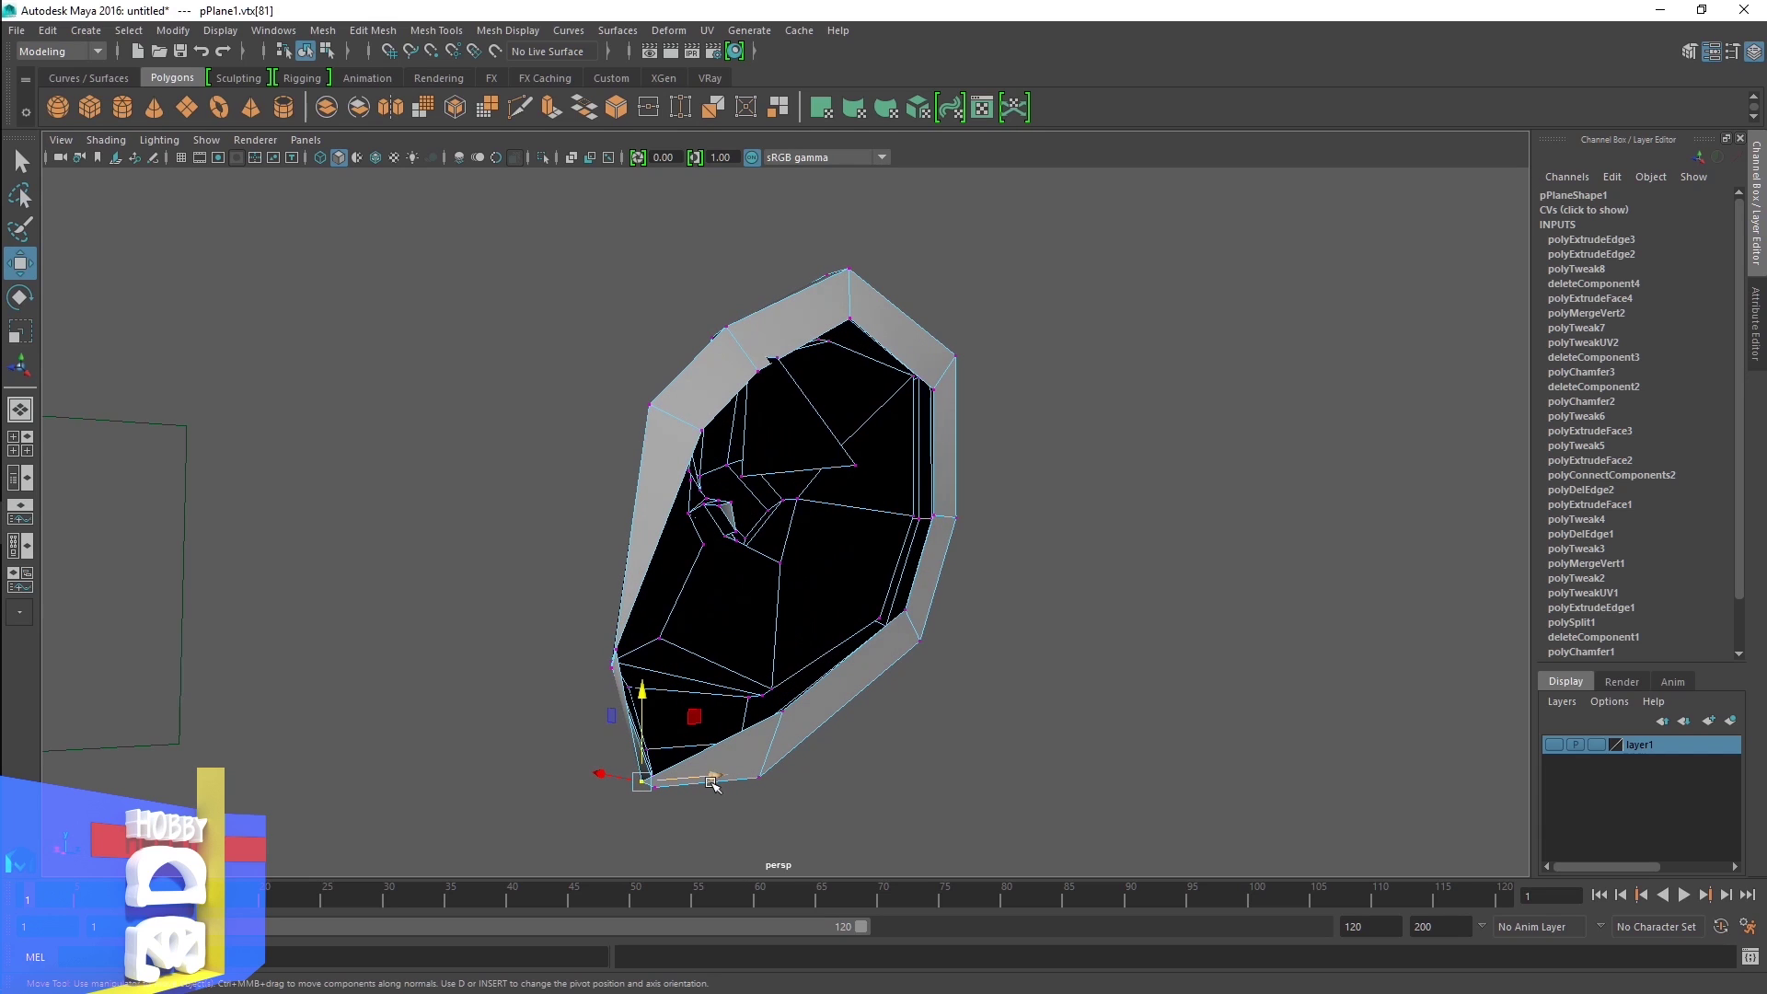
# Pull two vertices in the ear's lower bowl downward
pyautogui.click(750, 698)
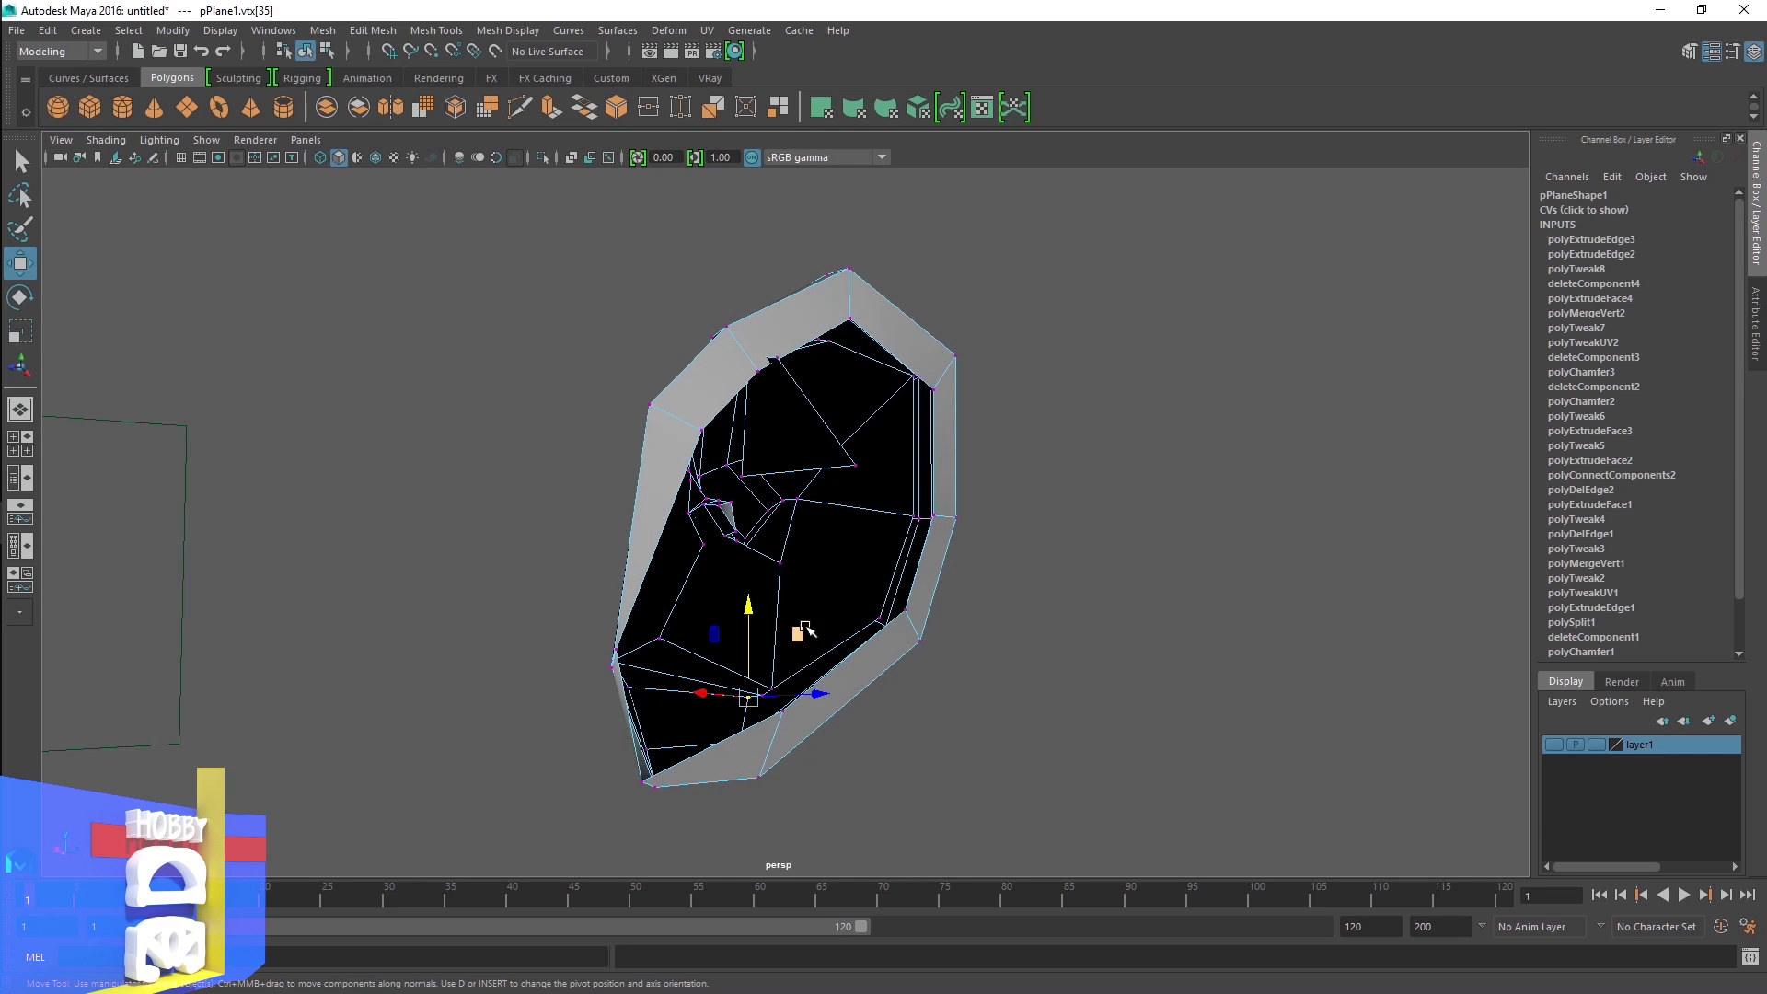
pyautogui.moveTo(753, 602); pyautogui.dragTo(754, 615)
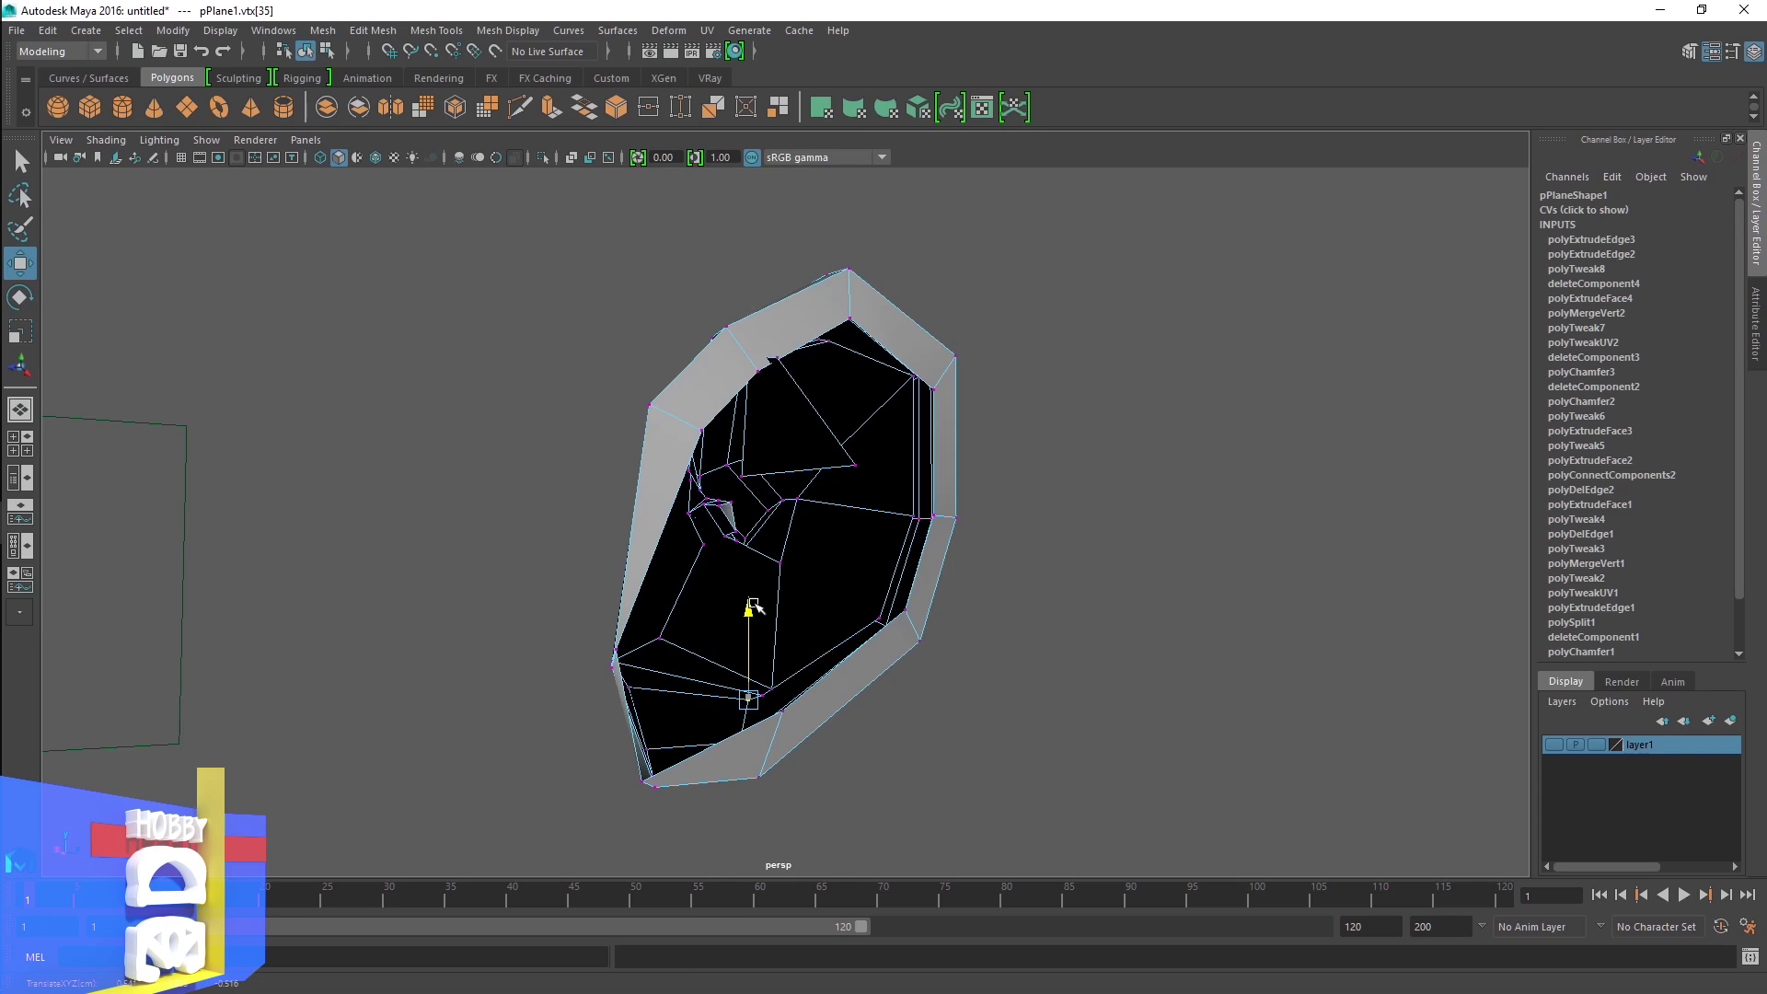
pyautogui.click(783, 712)
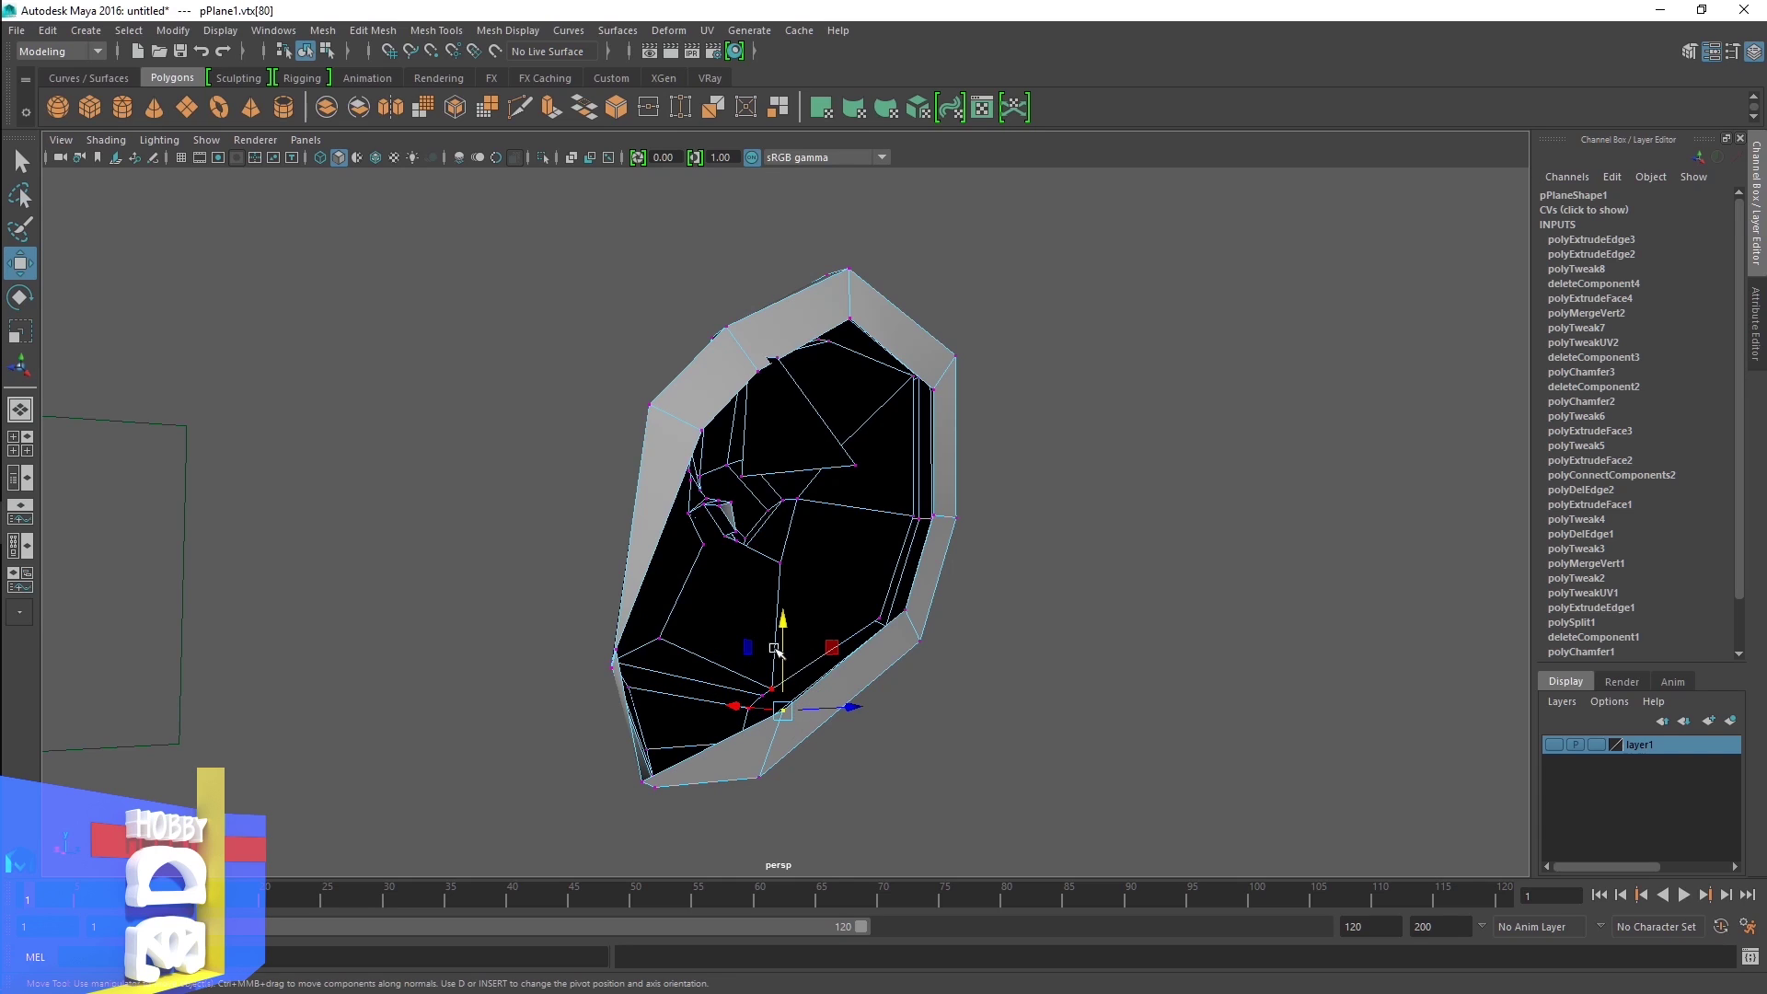
pyautogui.moveTo(785, 622)
pyautogui.mouseDown()
pyautogui.moveTo(787, 641)
pyautogui.moveTo(903, 689)
pyautogui.moveTo(943, 432)
pyautogui.moveTo(917, 465)
pyautogui.moveTo(851, 447)
pyautogui.moveTo(858, 506)
pyautogui.mouseUp()
pyautogui.click(937, 415)
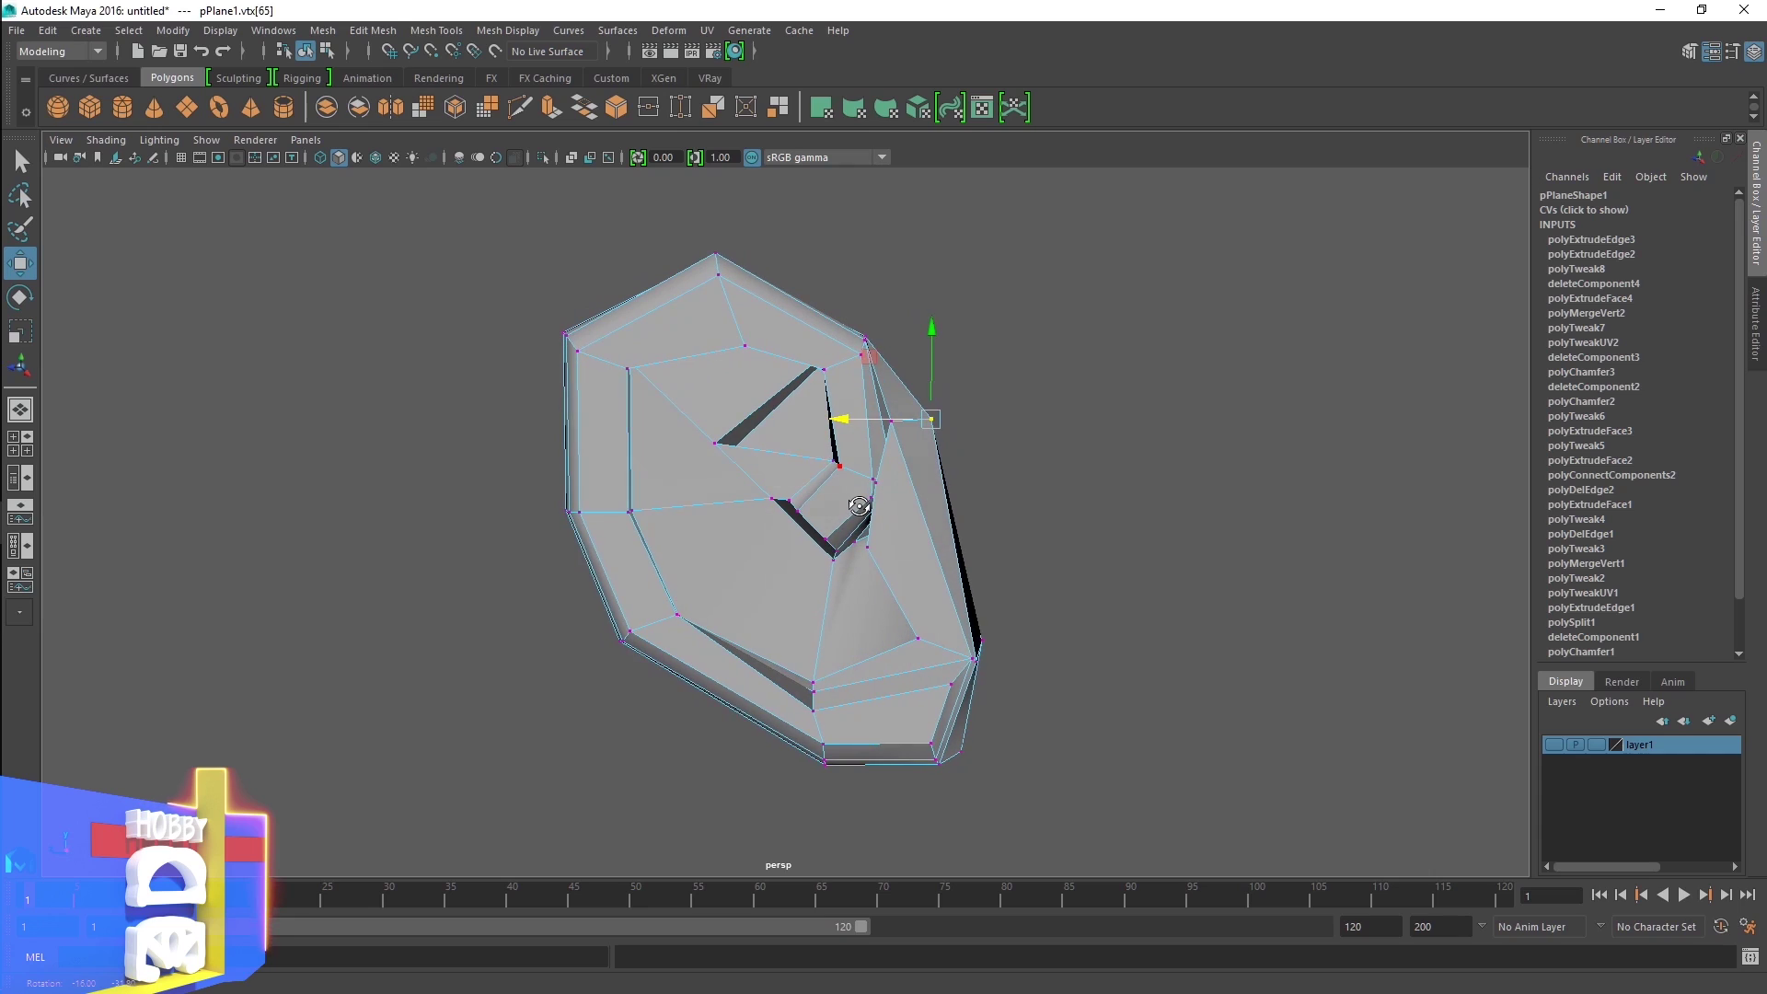
# Check the smoothed preview, then return to object mode with the whole pPlane1 cage selected
pyautogui.press('3')
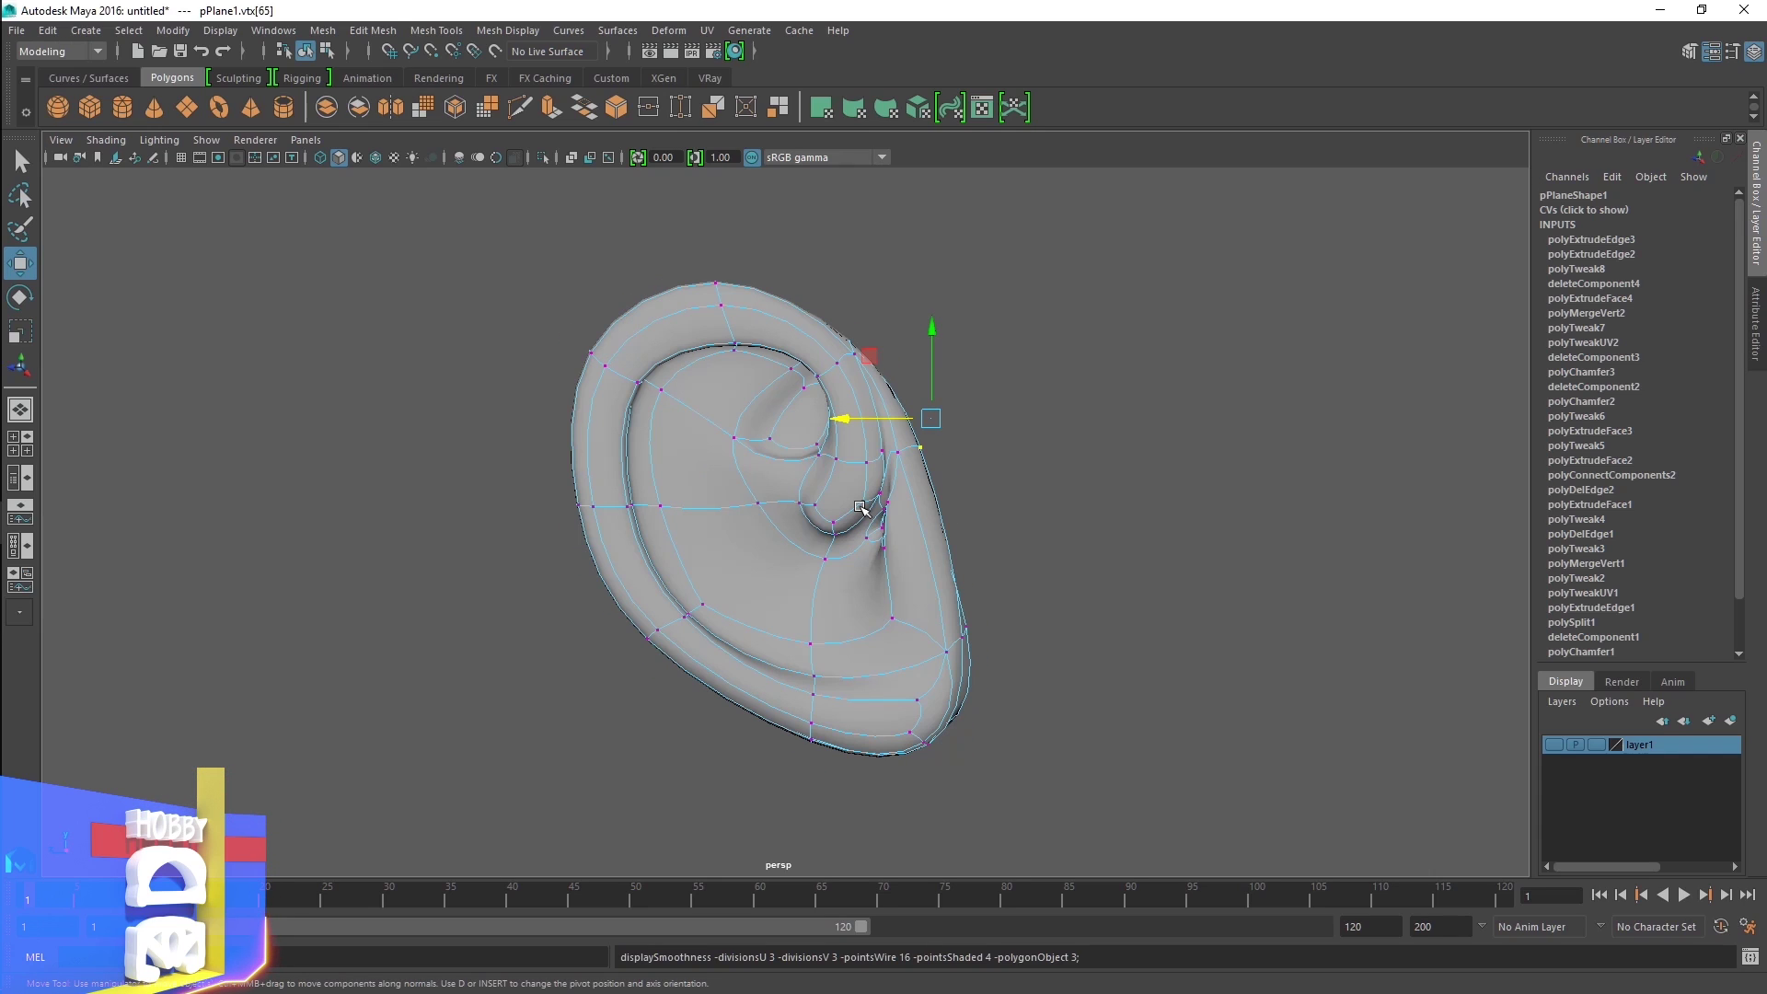
pyautogui.moveTo(819, 463); pyautogui.dragTo(858, 435, button='right')
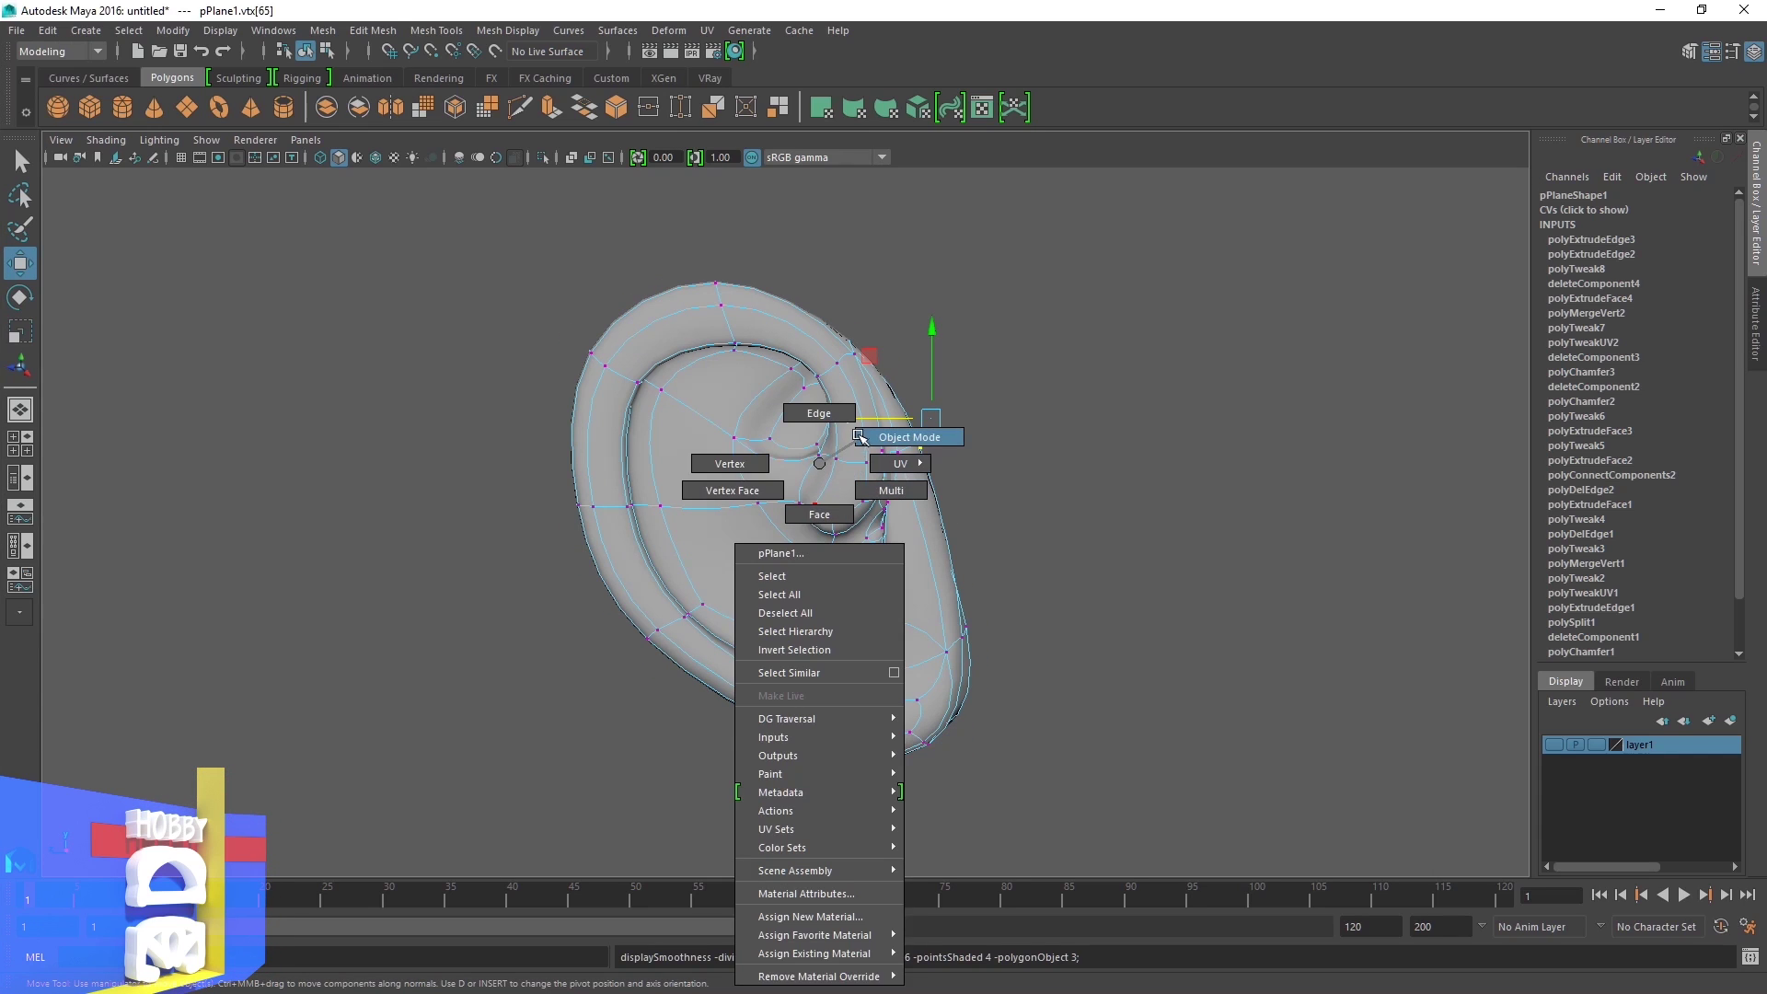
pyautogui.scroll(-3, 841, 479)
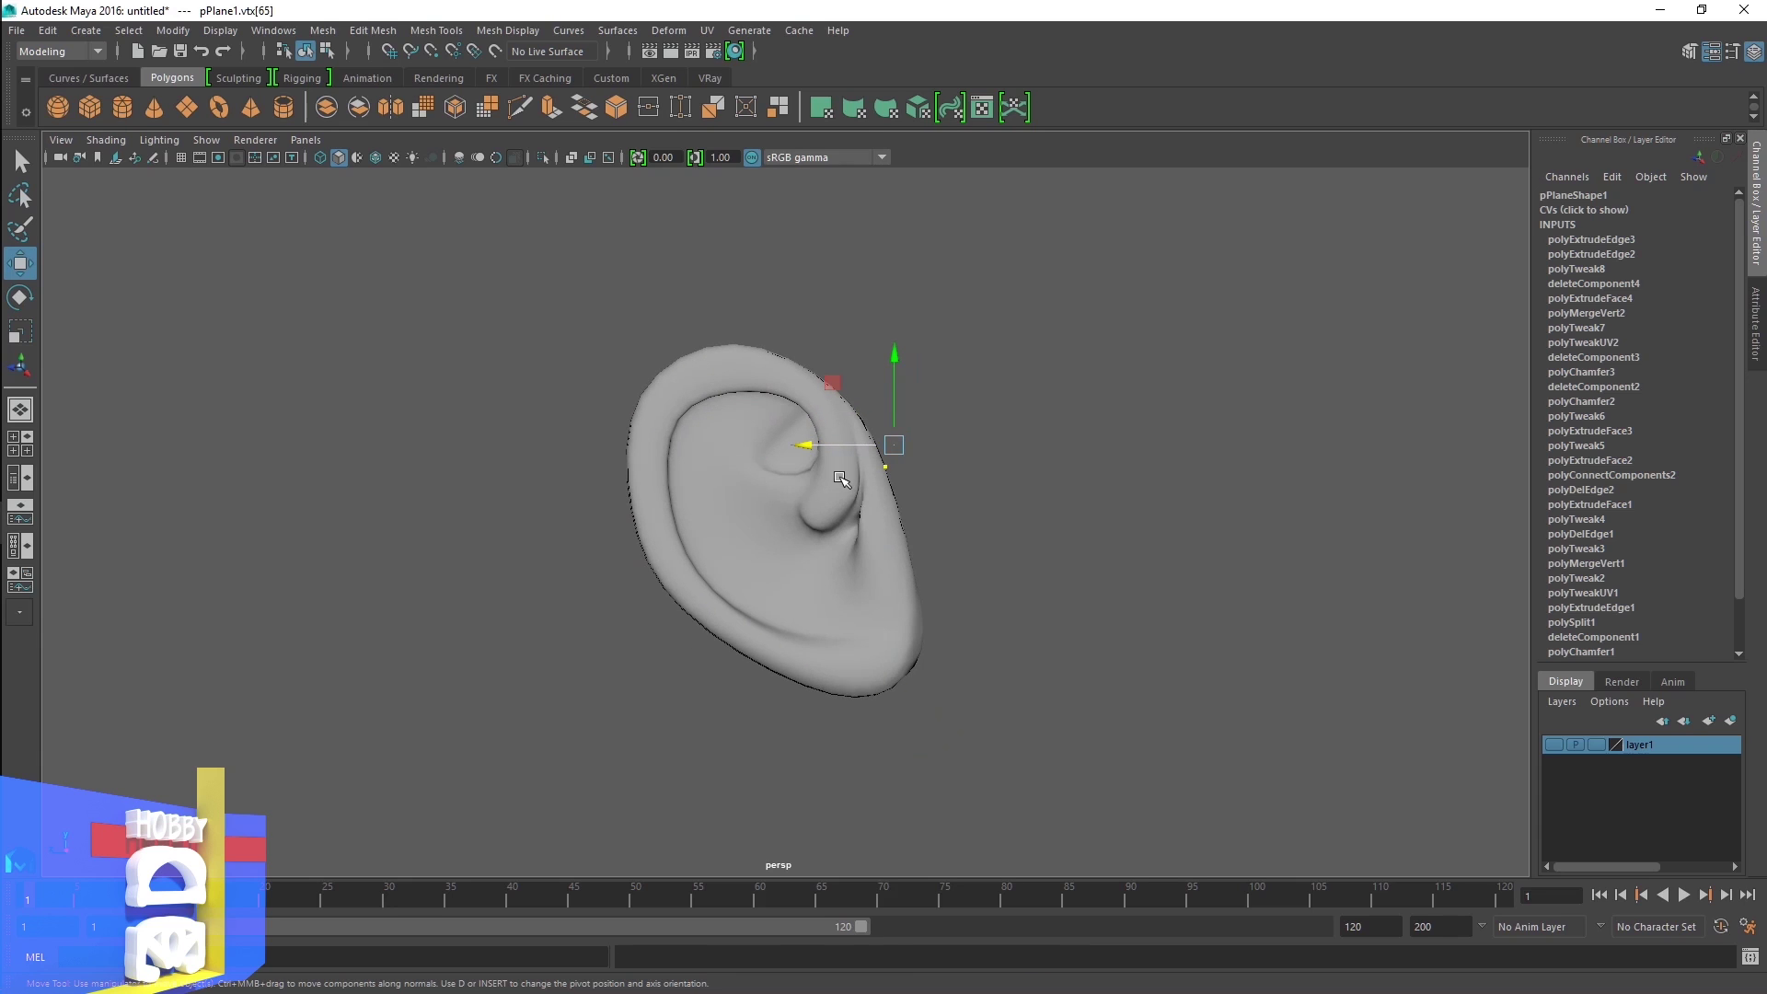
pyautogui.press('1')
pyautogui.press('F8')
pyautogui.moveTo(840, 479)
pyautogui.keyDown('alt'); pyautogui.mouseDown()
pyautogui.moveTo(877, 650)
pyautogui.moveTo(802, 589)
pyautogui.mouseUp(); pyautogui.keyUp('alt')
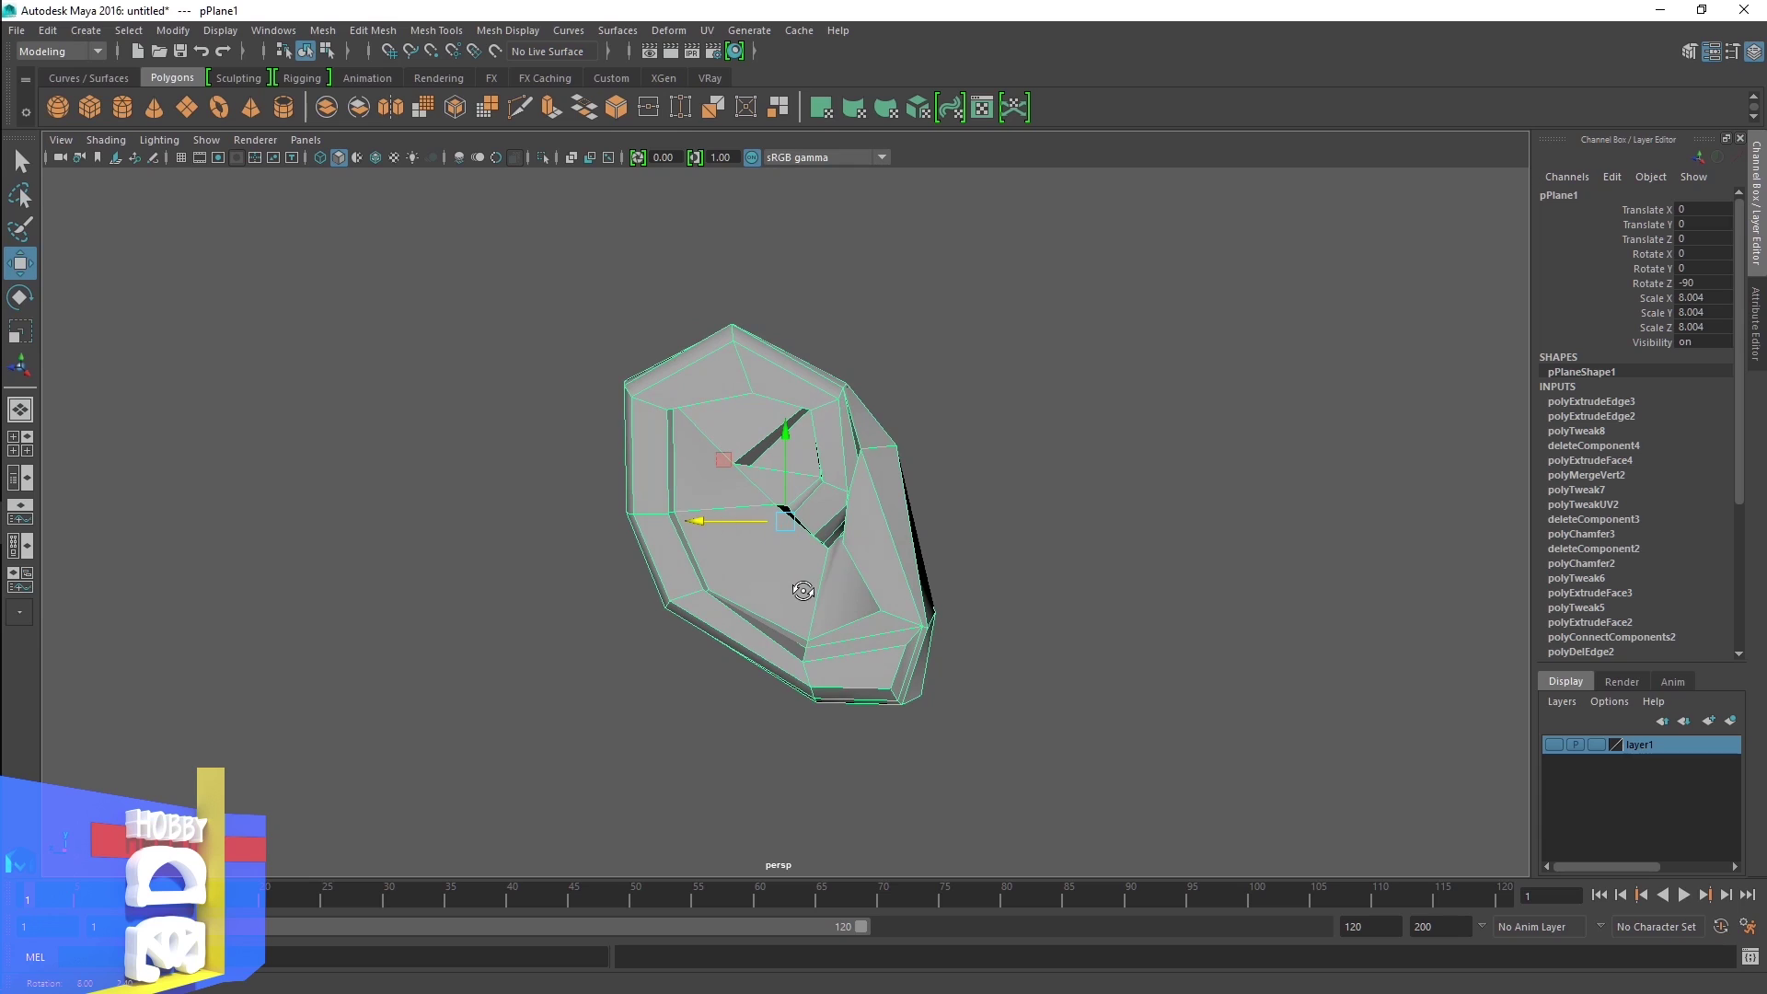
pyautogui.scroll(3, 815, 577)
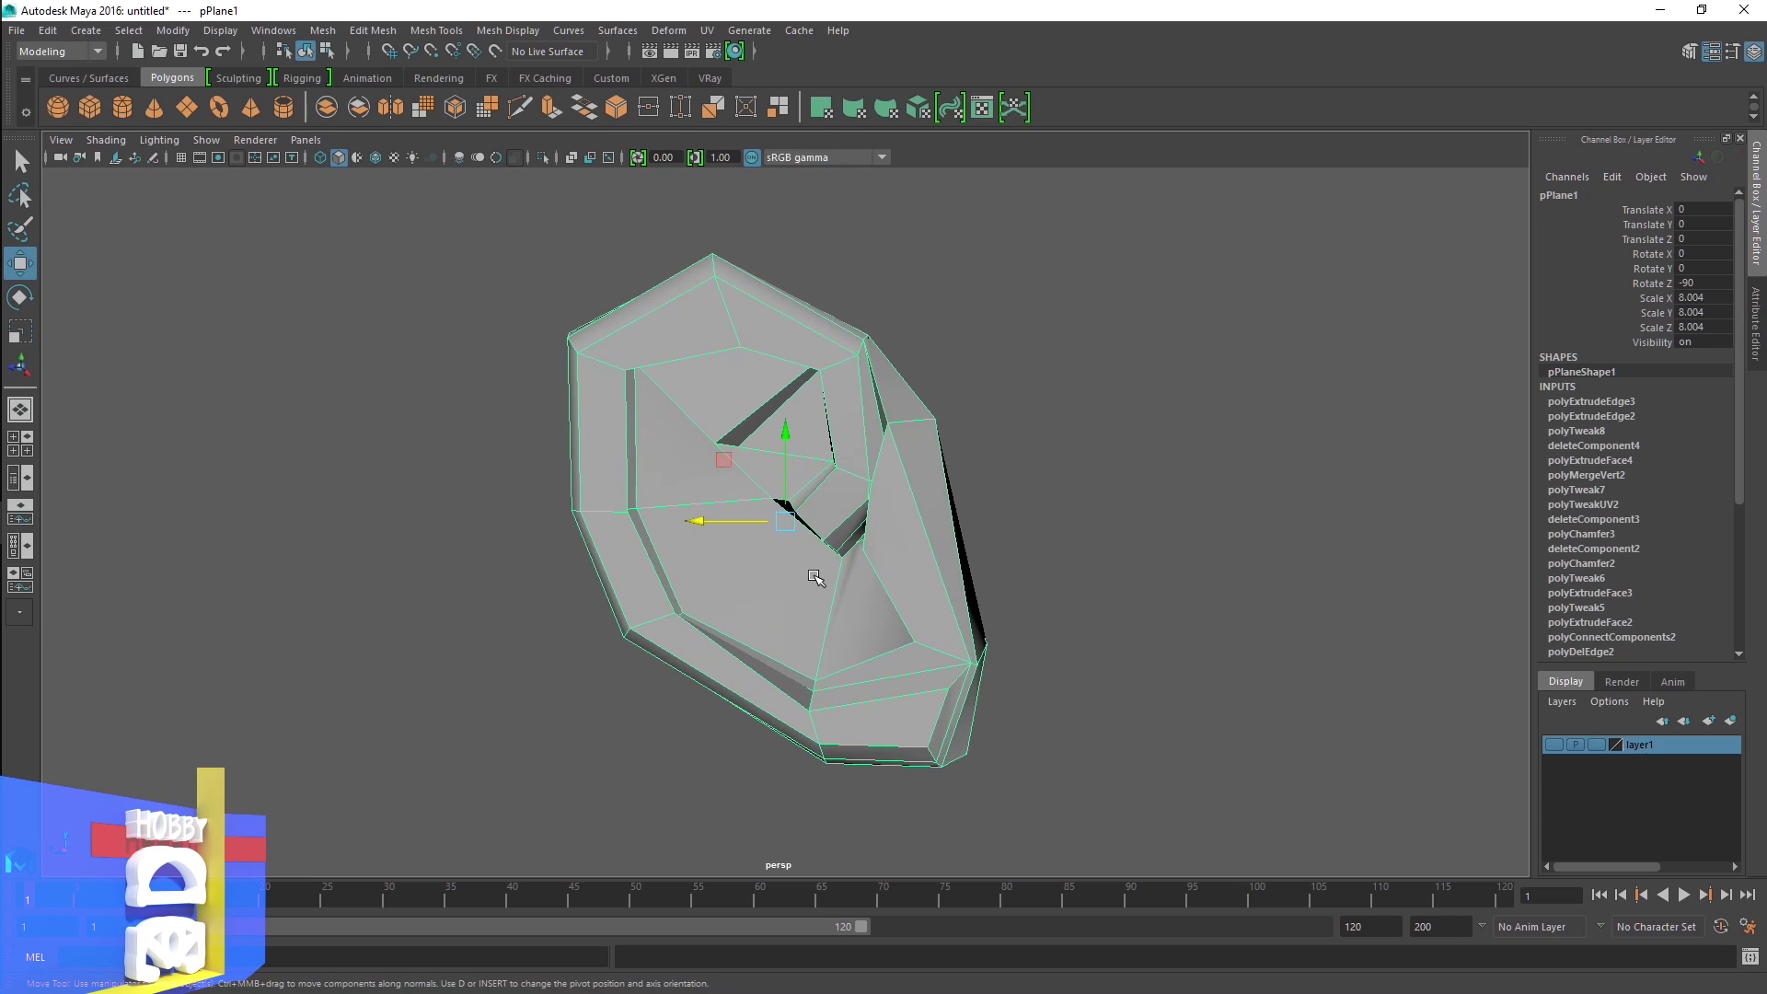
# Apply Mesh > Smooth to the ear with Divisions set to 2, then deselect it
pyautogui.click(327, 32)
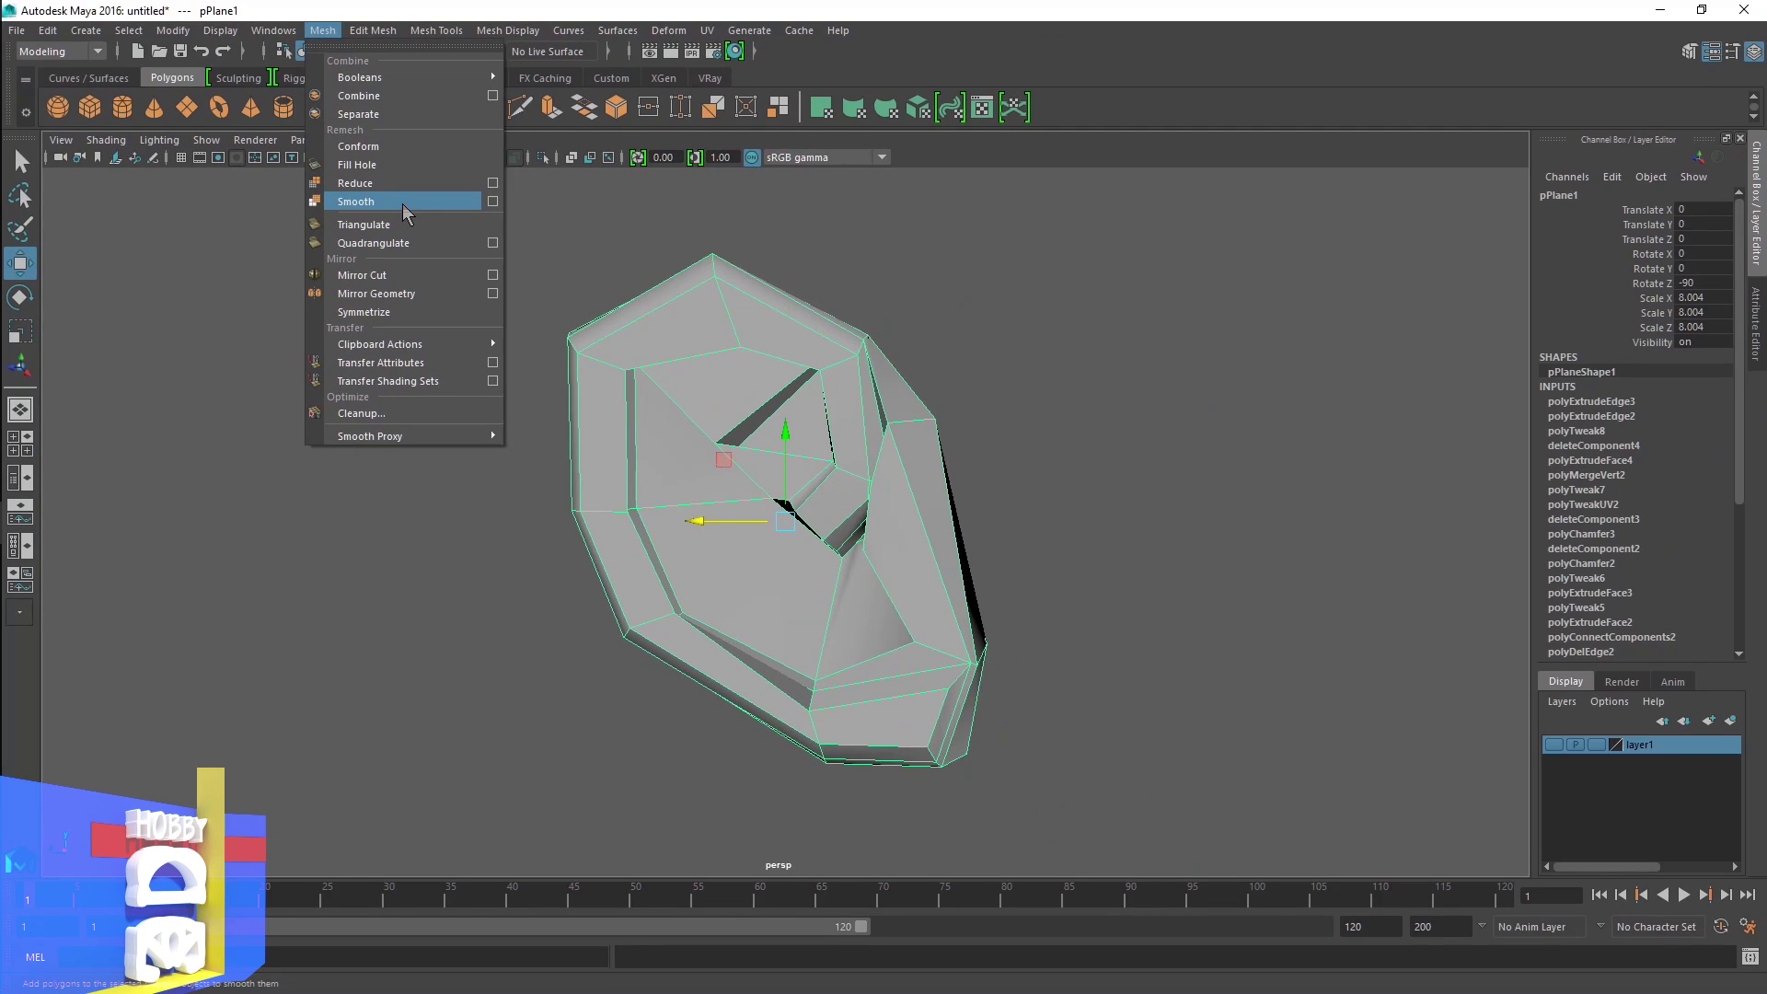
pyautogui.click(403, 207)
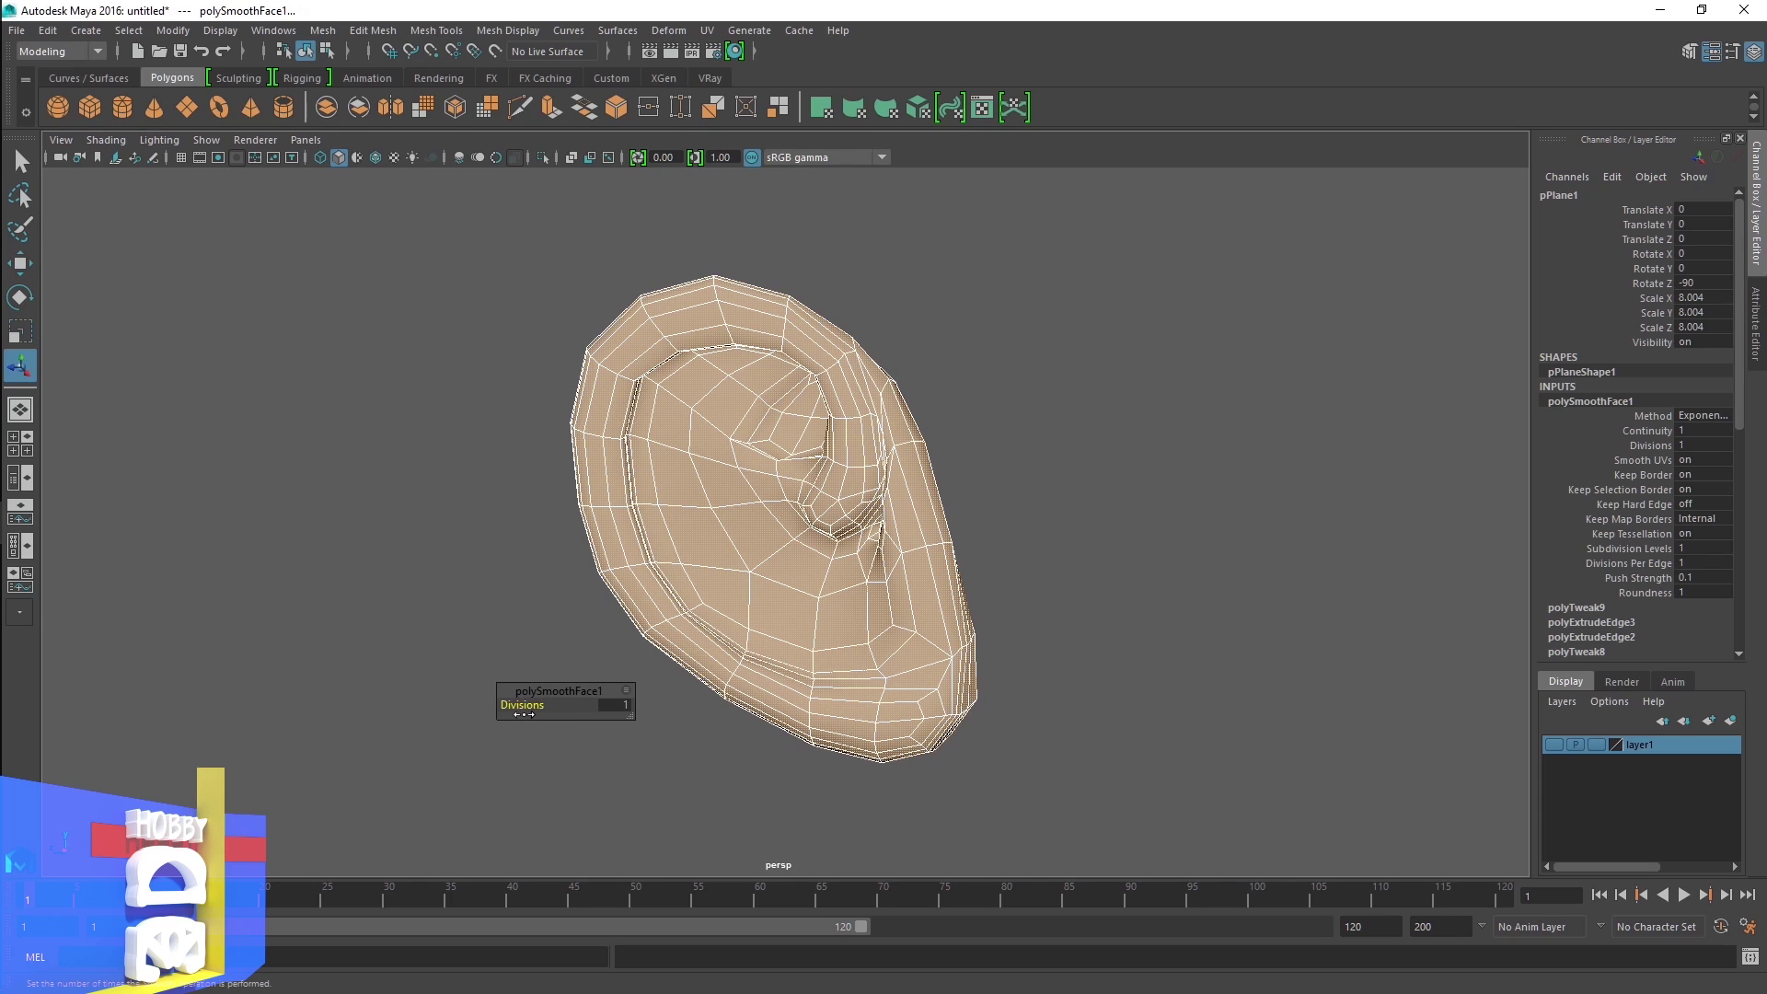
pyautogui.moveTo(529, 706)
pyautogui.mouseDown()
pyautogui.moveTo(505, 712)
pyautogui.moveTo(531, 704)
pyautogui.mouseUp()
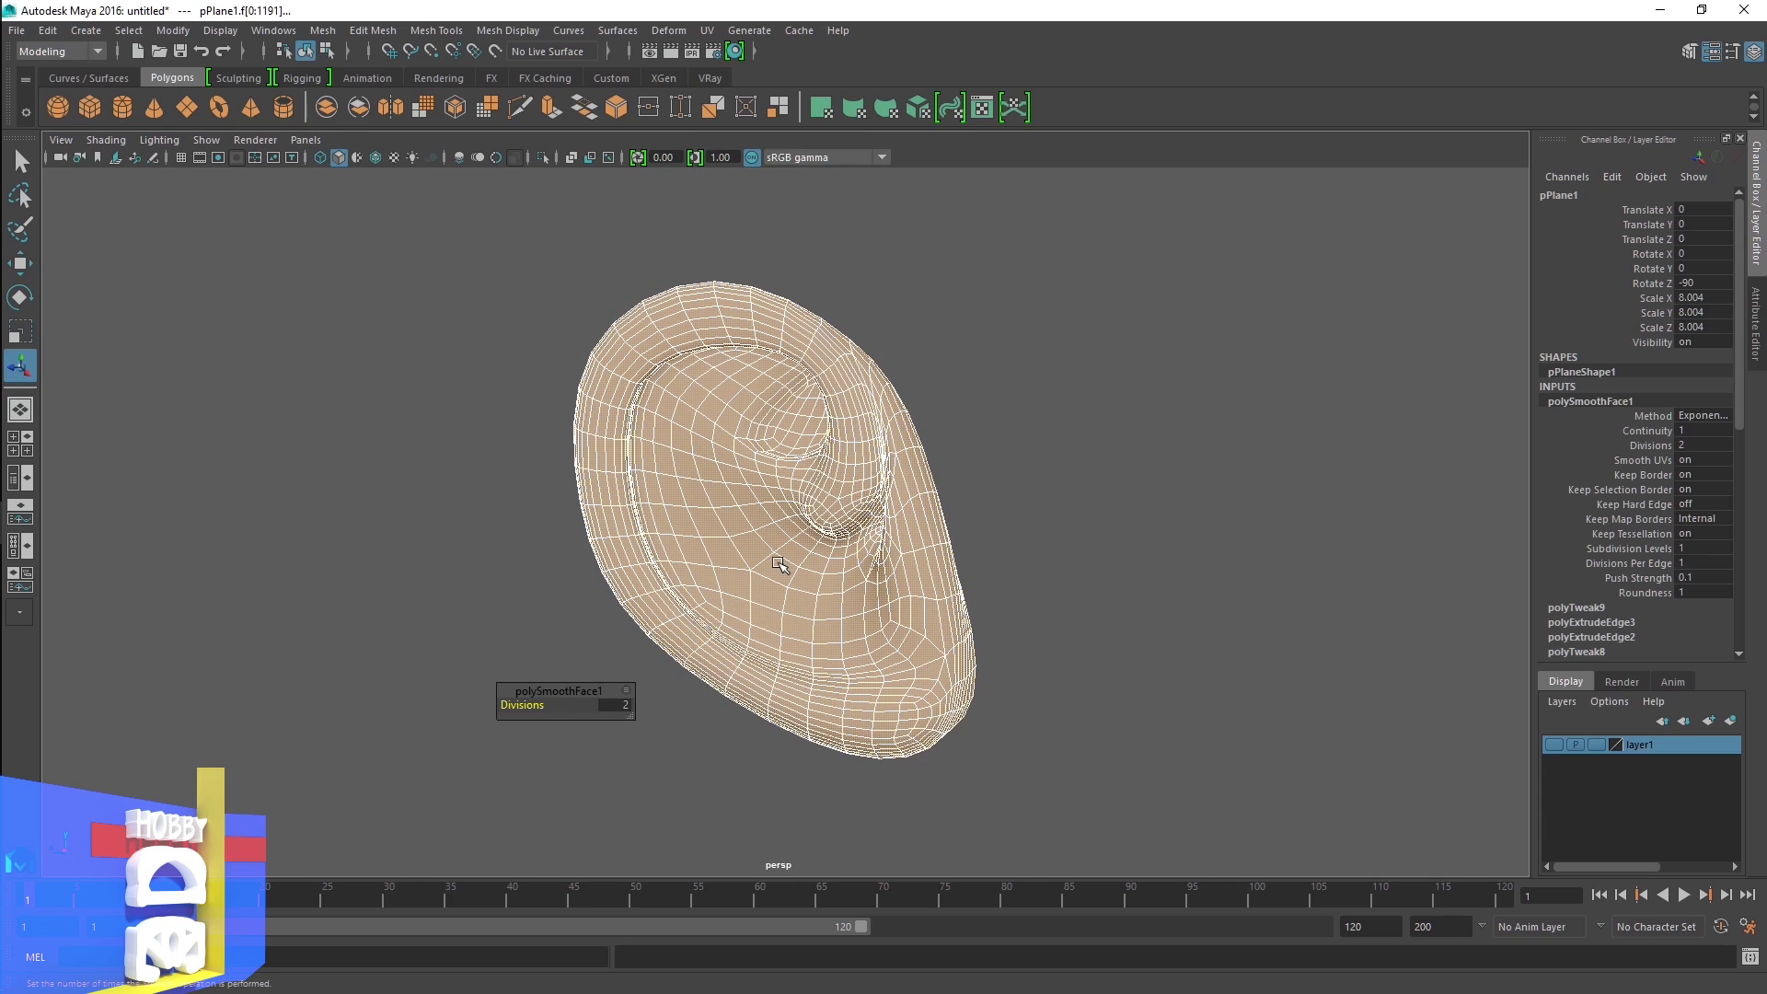
pyautogui.click(1012, 547)
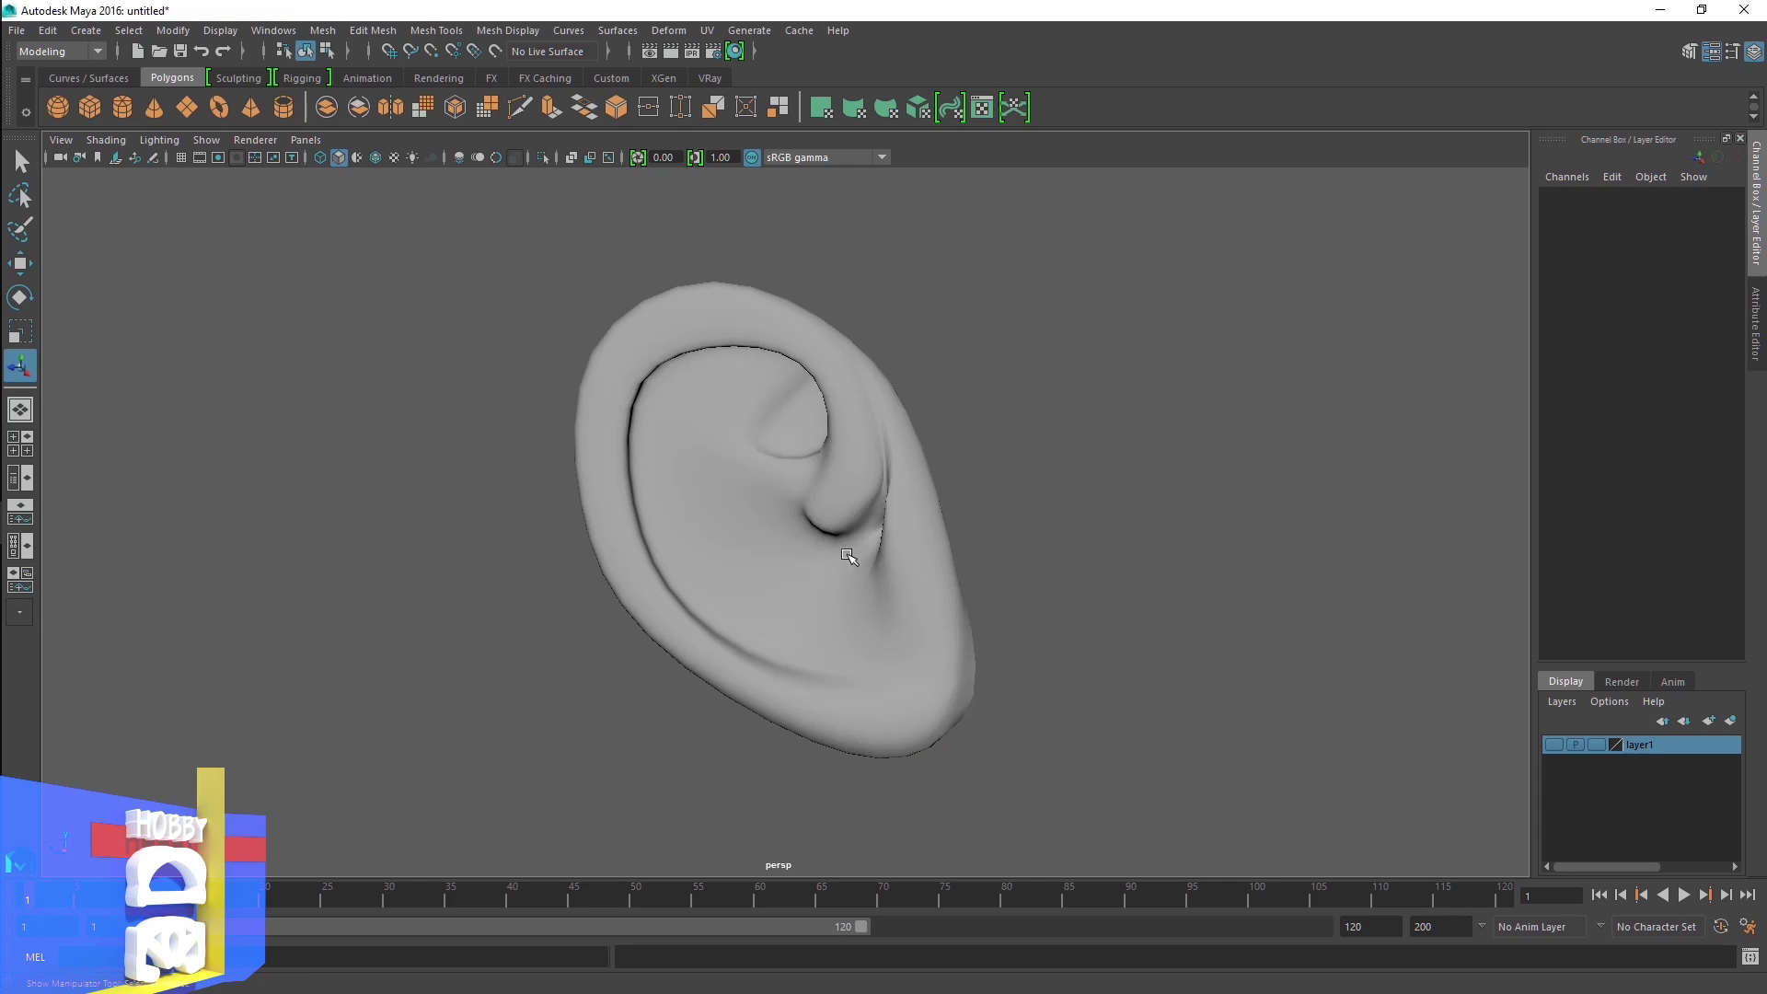
# Apply Mesh Display > Soften Edge to the selected ear, then deselect to inspect the shading
pyautogui.click(793, 550)
pyautogui.moveTo(876, 645)
pyautogui.keyDown('alt'); pyautogui.mouseDown()
pyautogui.moveTo(1184, 603)
pyautogui.moveTo(899, 611)
pyautogui.moveTo(954, 612)
pyautogui.mouseUp(); pyautogui.keyUp('alt')
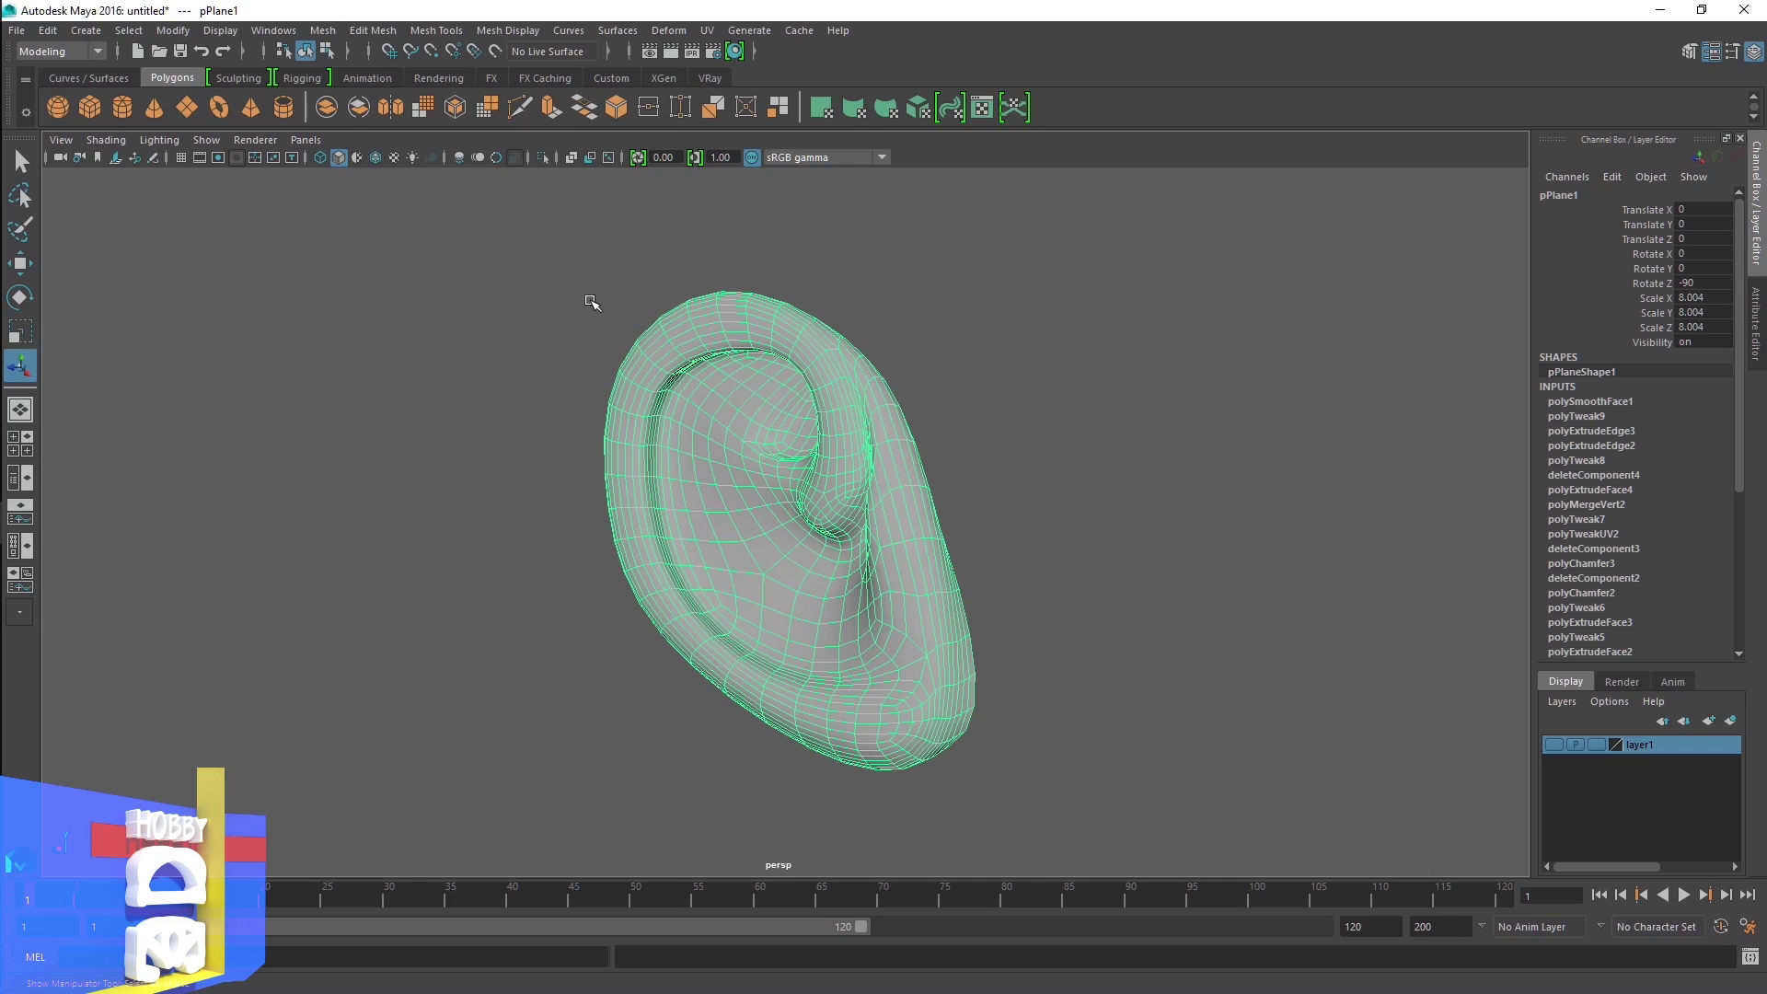
pyautogui.click(517, 32)
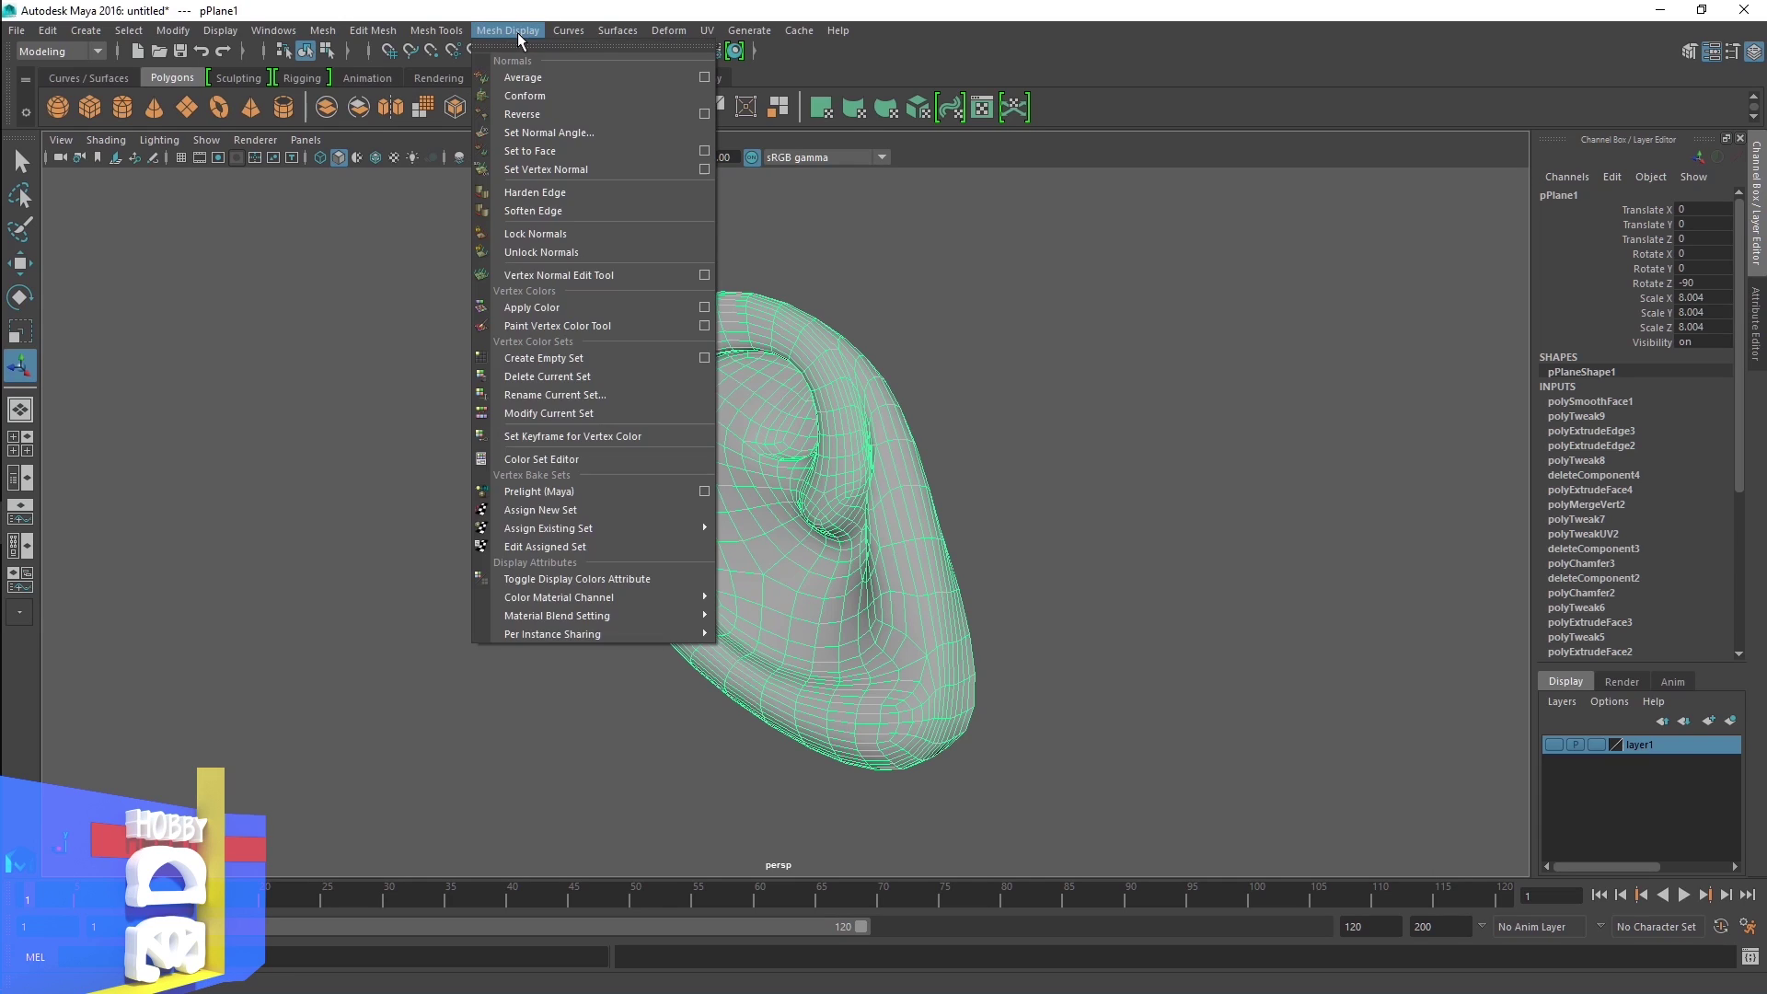
pyautogui.click(594, 217)
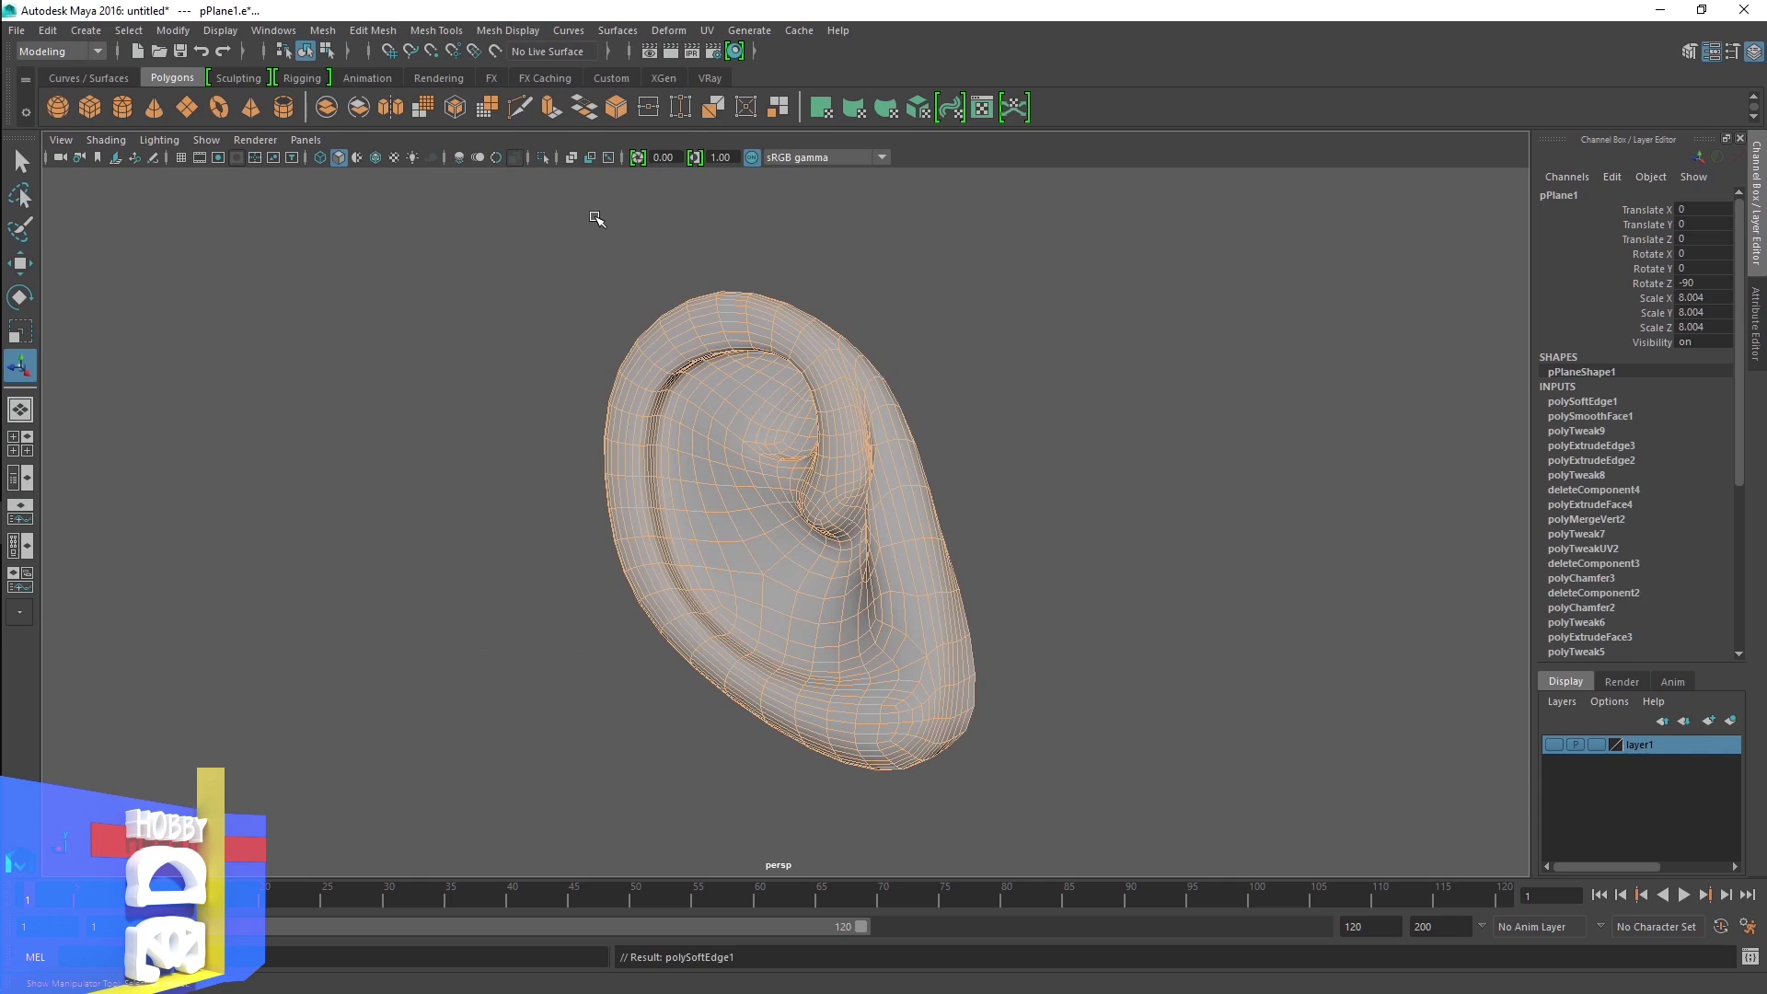
pyautogui.click(937, 398)
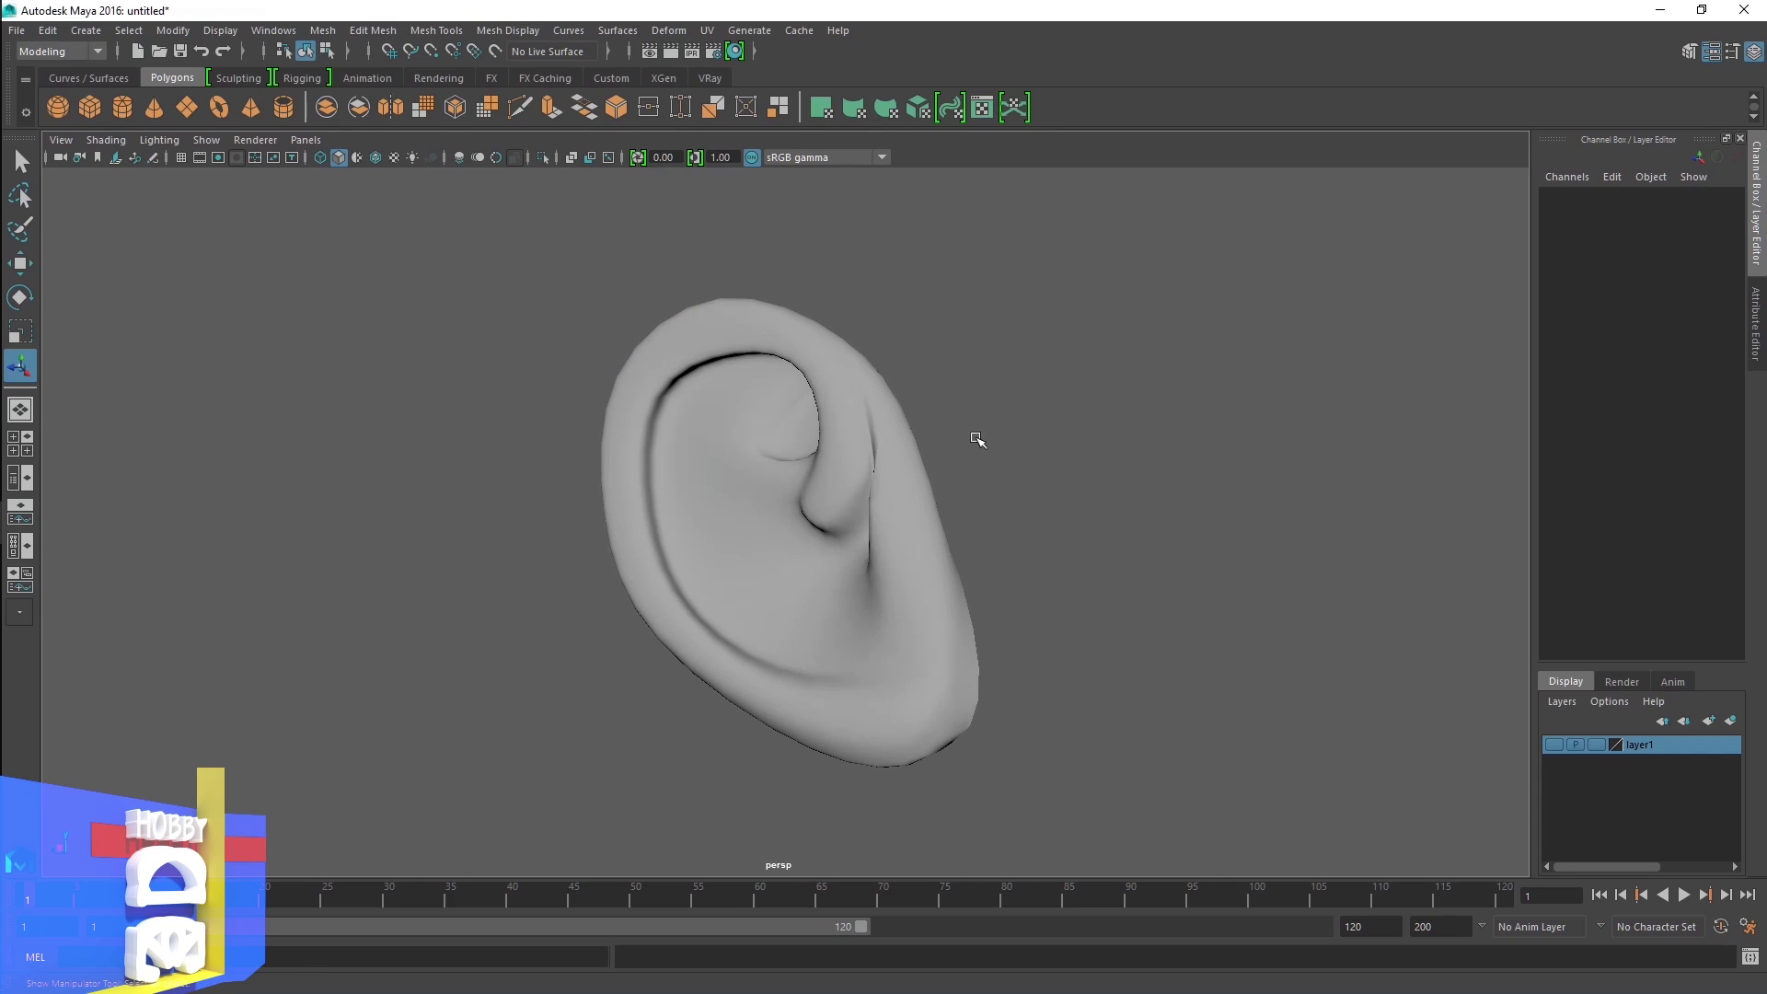